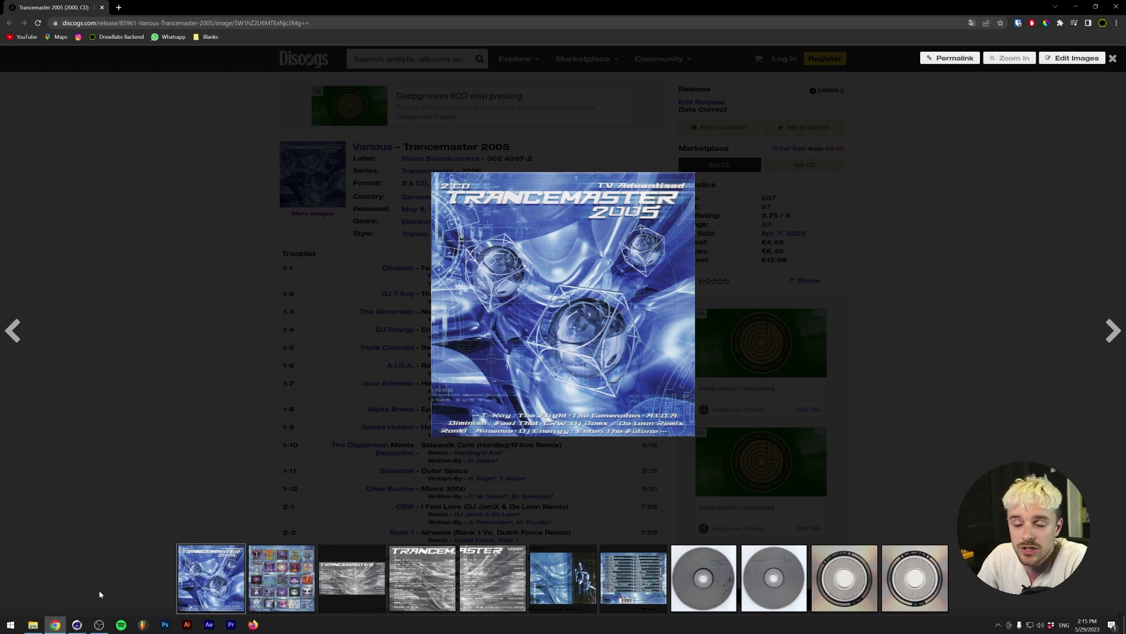
# - Switch from the Trancemaster 2005 cover art on Discogs to the empty Cinema 4D scene
pyautogui.click(77, 625)
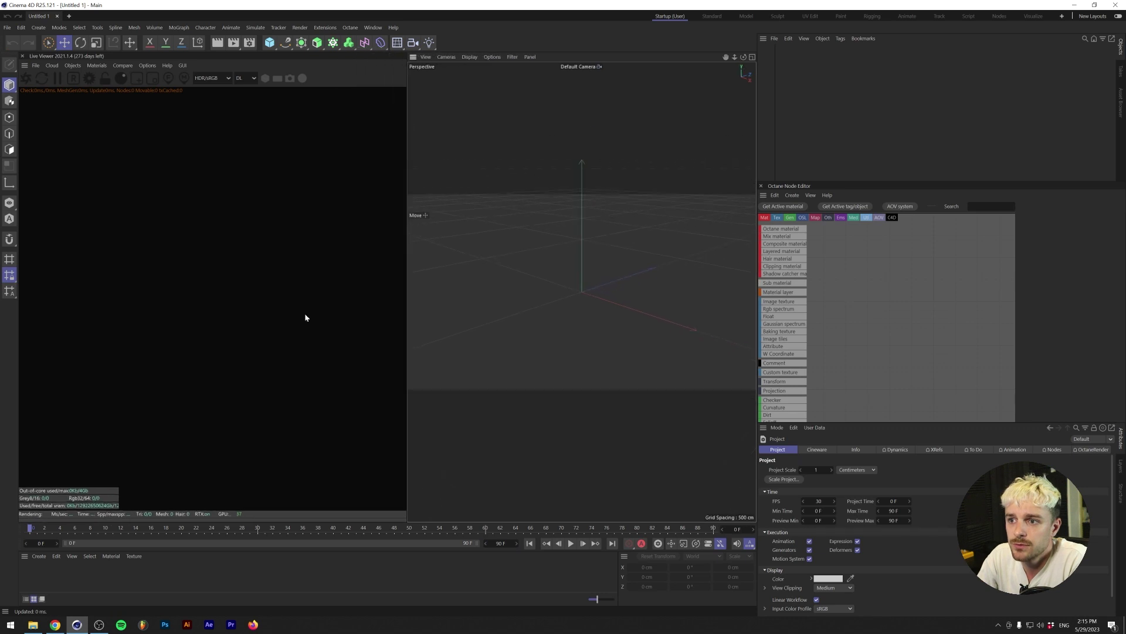
# - Start the Octane live render and add an HDRI sky environment
pyautogui.hotkey('alt', 'Tab')
pyautogui.hotkey('alt', 'Tab')
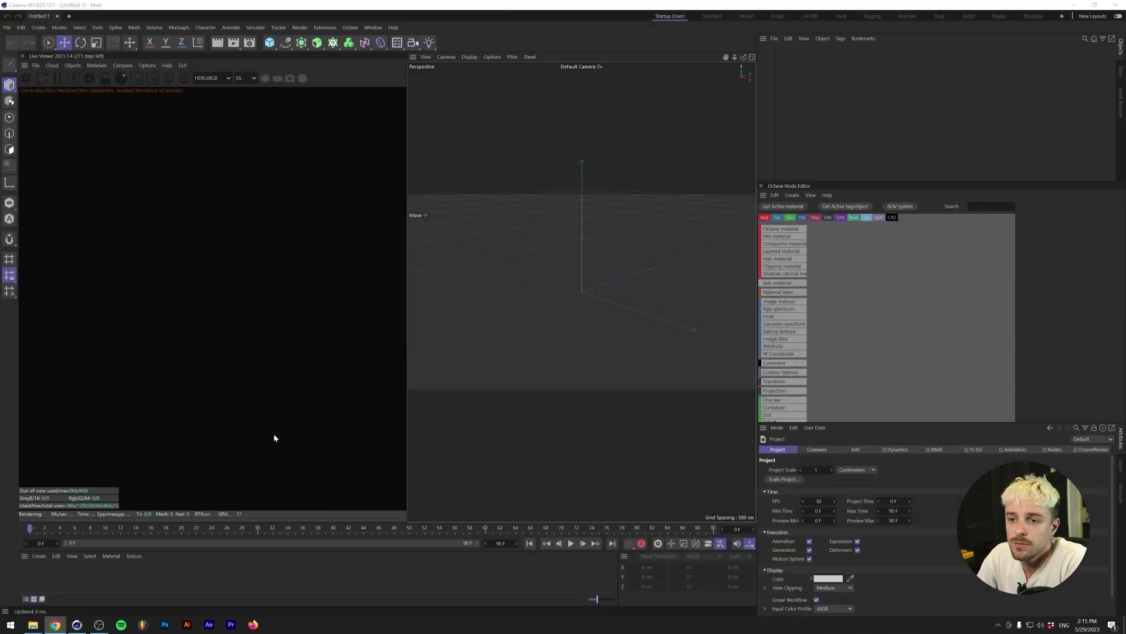
pyautogui.click(340, 174)
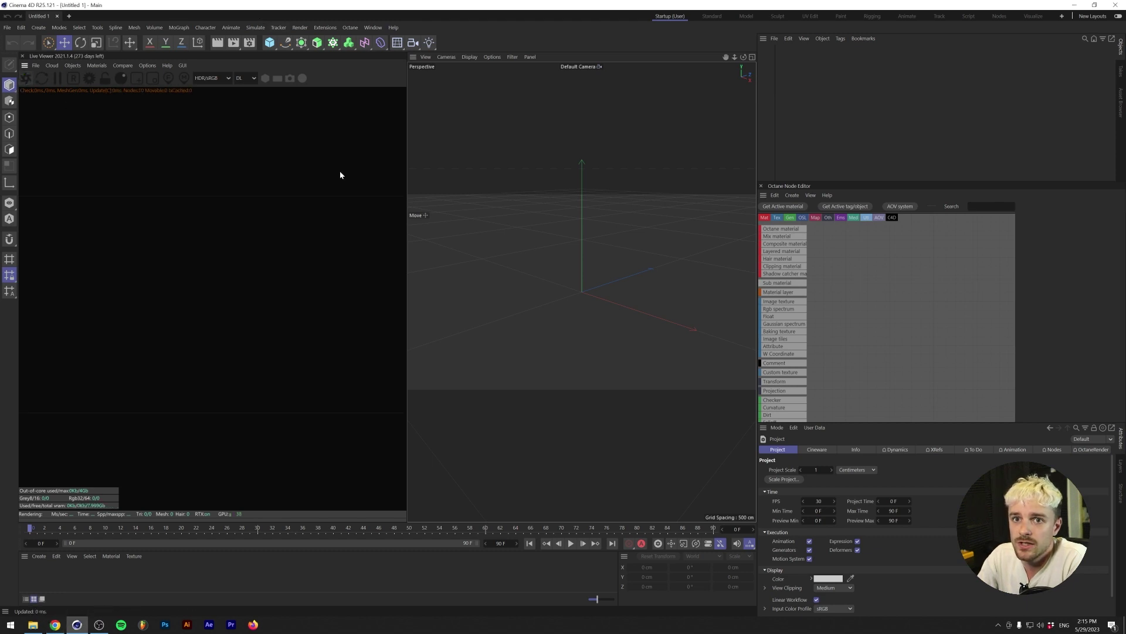
pyautogui.click(91, 65)
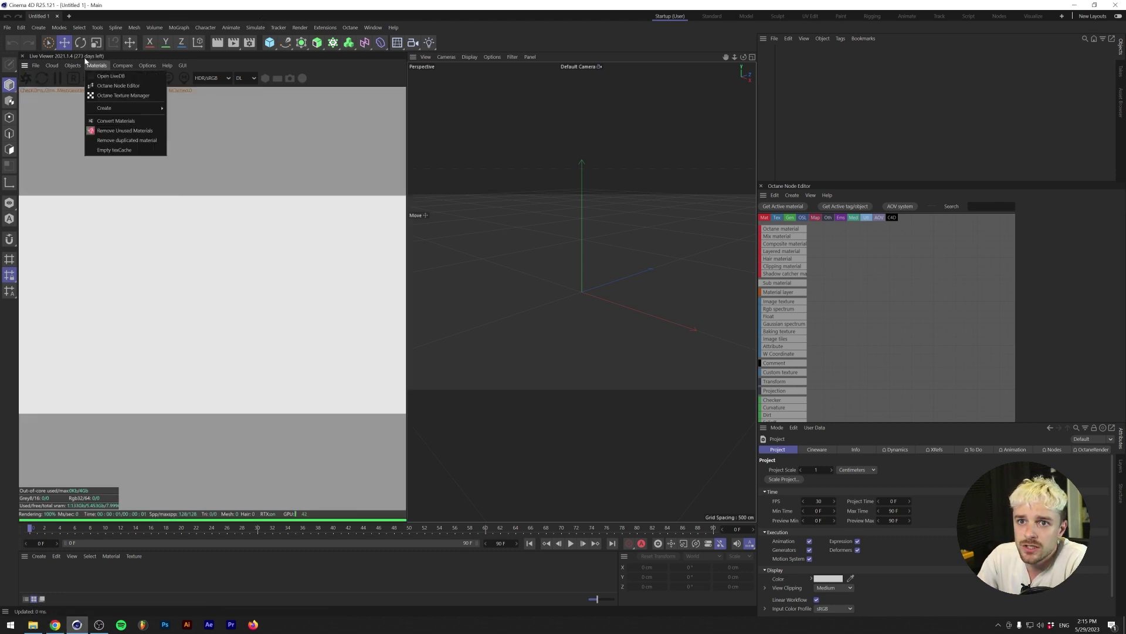
pyautogui.moveTo(72, 66)
pyautogui.click(89, 93)
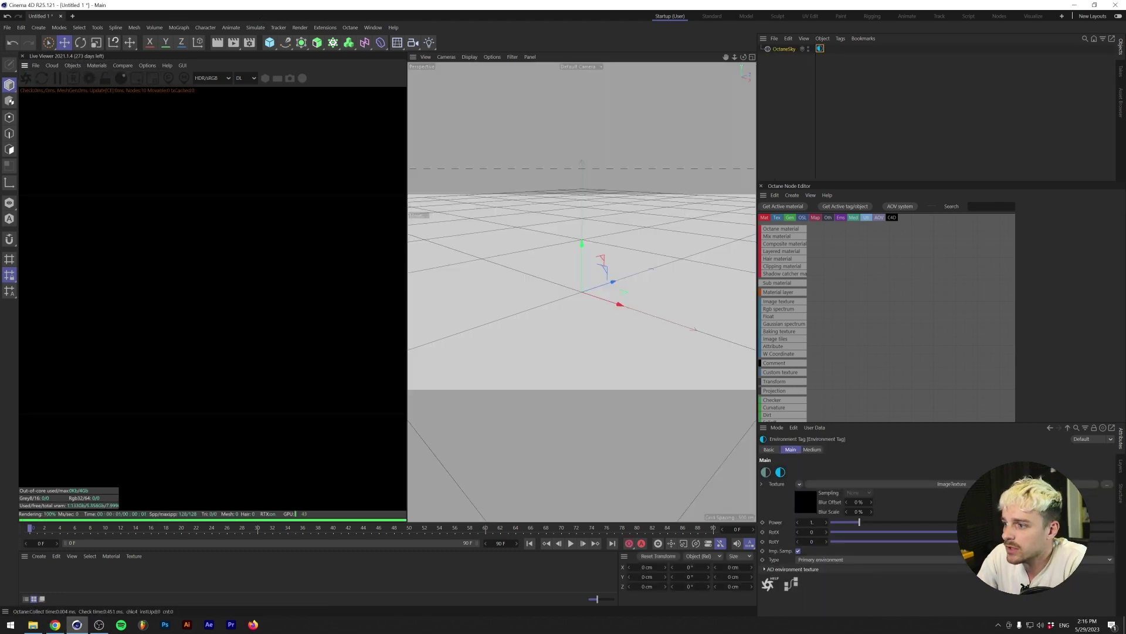
# - Load the 086_hdrmaps_com_free HDRI from Resources/HDRI into the sky texture, without copying it
pyautogui.click(944, 483)
pyautogui.click(1101, 471)
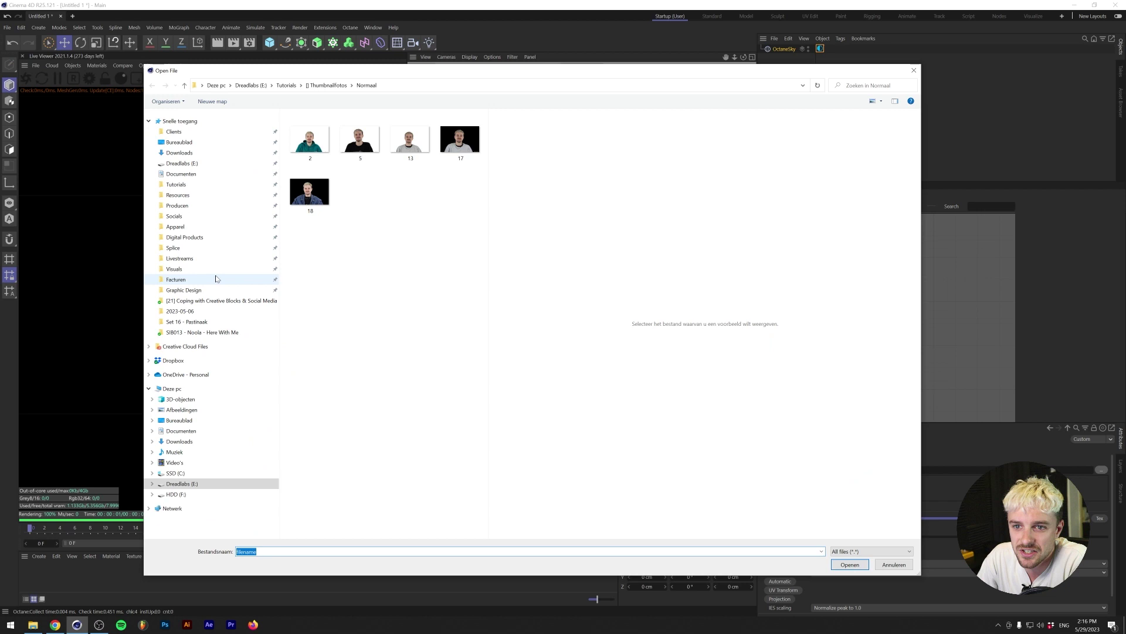
pyautogui.click(198, 197)
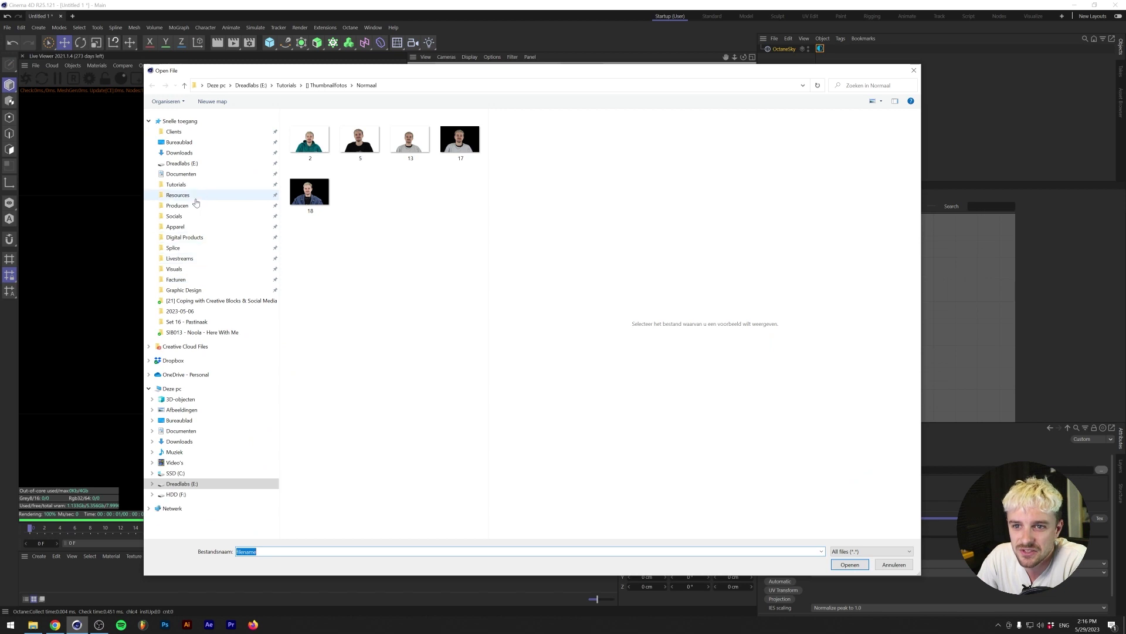
pyautogui.doubleClick(355, 246)
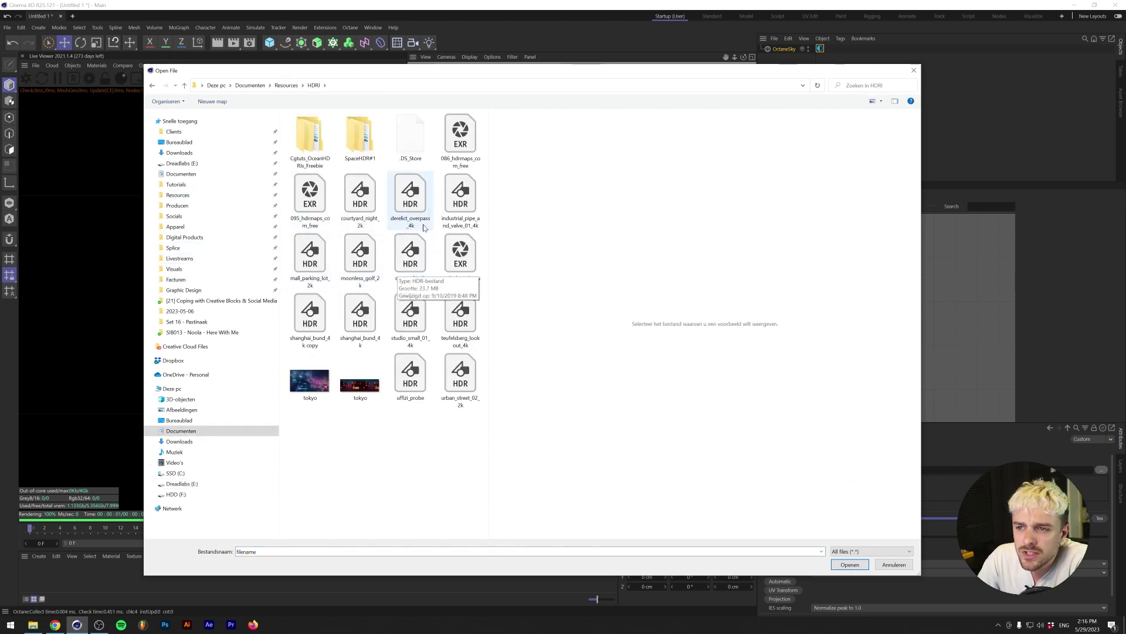
pyautogui.click(466, 161)
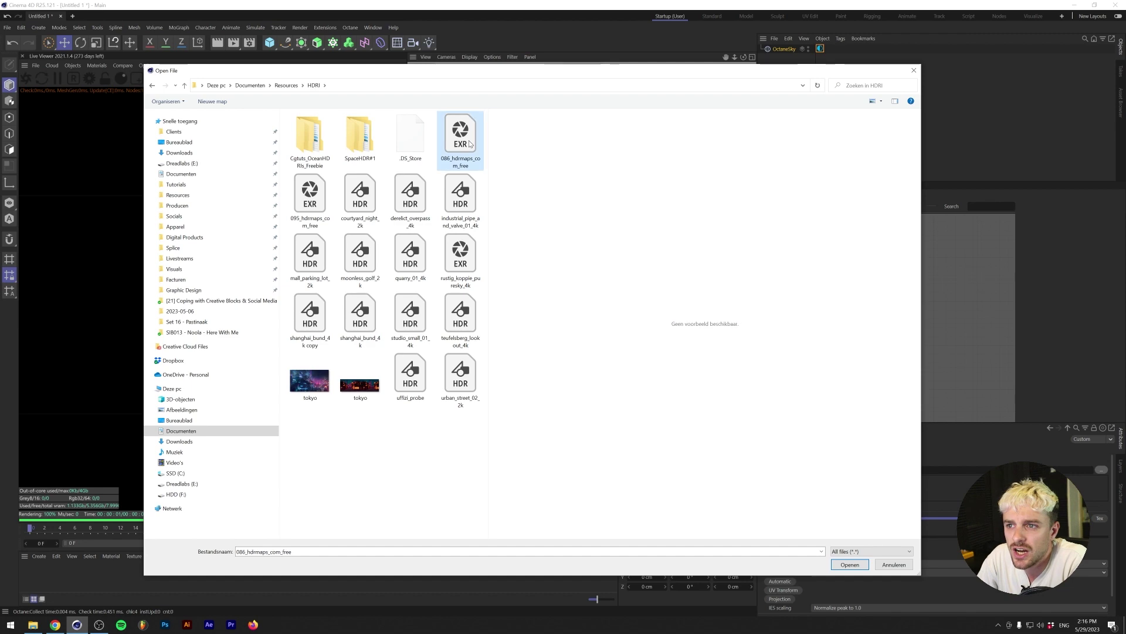
pyautogui.click(849, 564)
pyautogui.click(626, 354)
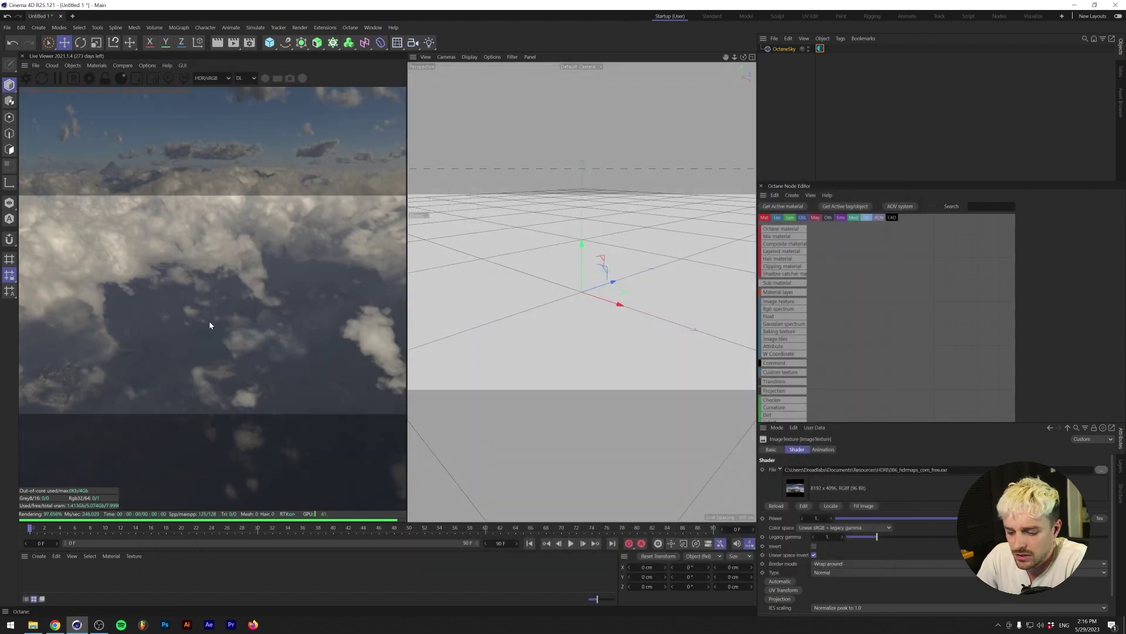
pyautogui.keyDown('alt'); pyautogui.moveTo(360, 282); pyautogui.dragTo(668, 258); pyautogui.keyUp('alt')
# - Add a sphere and apply a new Octane metallic material to it
pyautogui.click(269, 42)
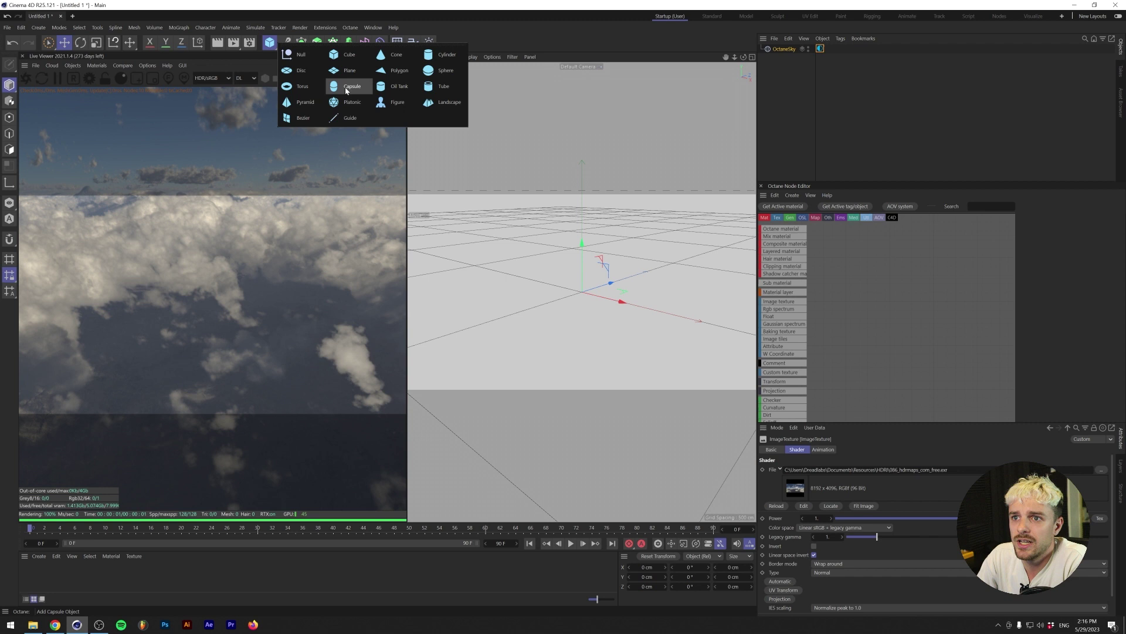
pyautogui.click(446, 70)
pyautogui.click(93, 65)
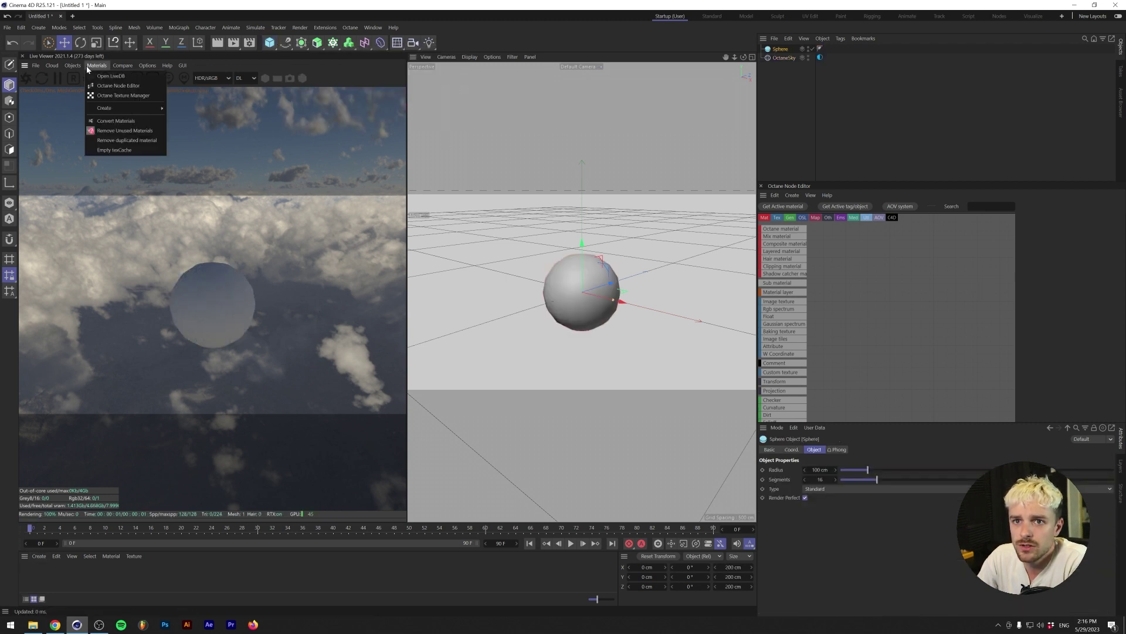
pyautogui.moveTo(117, 107)
pyautogui.click(215, 137)
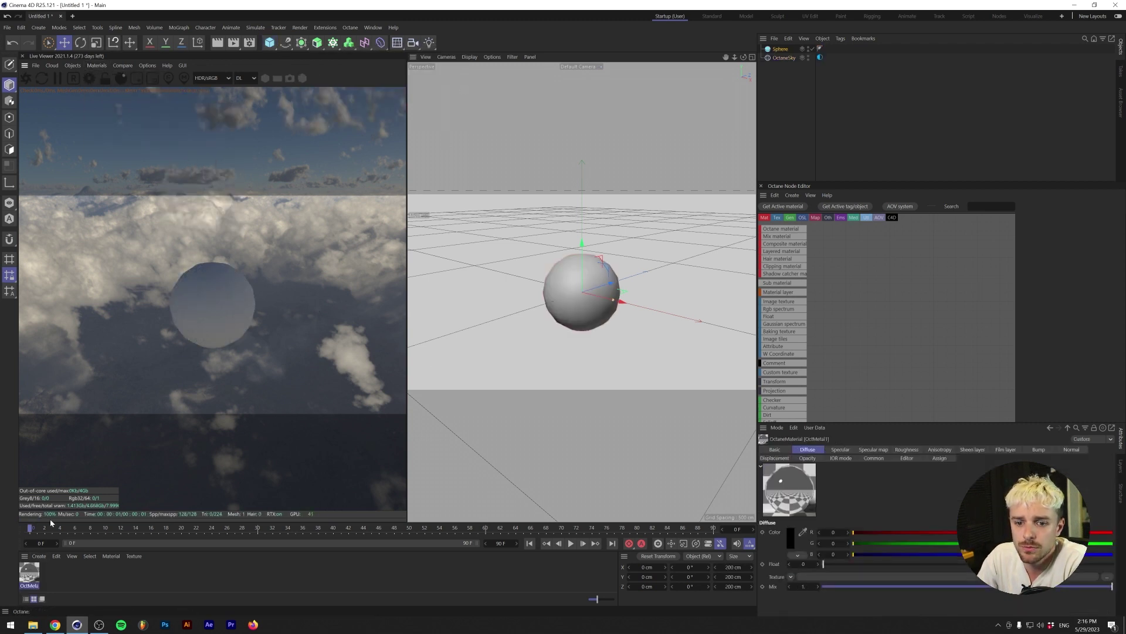
pyautogui.moveTo(36, 572); pyautogui.dragTo(568, 284)
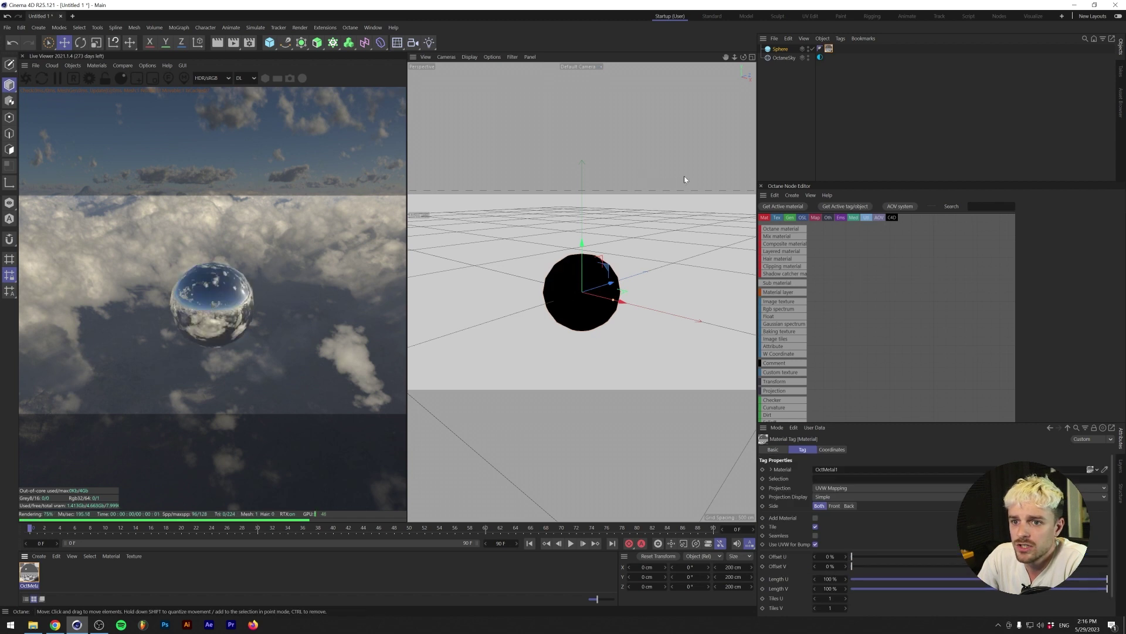
# - Set the sphere's segment count to 64
pyautogui.click(783, 49)
pyautogui.doubleClick(821, 479)
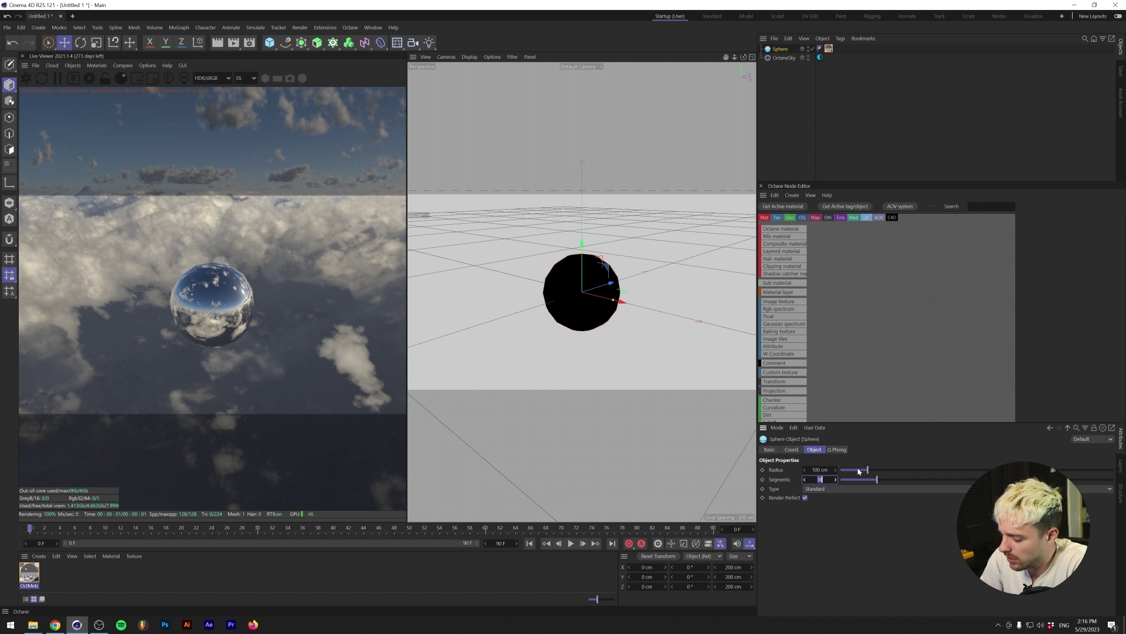
pyautogui.write('64')
pyautogui.press('Return')
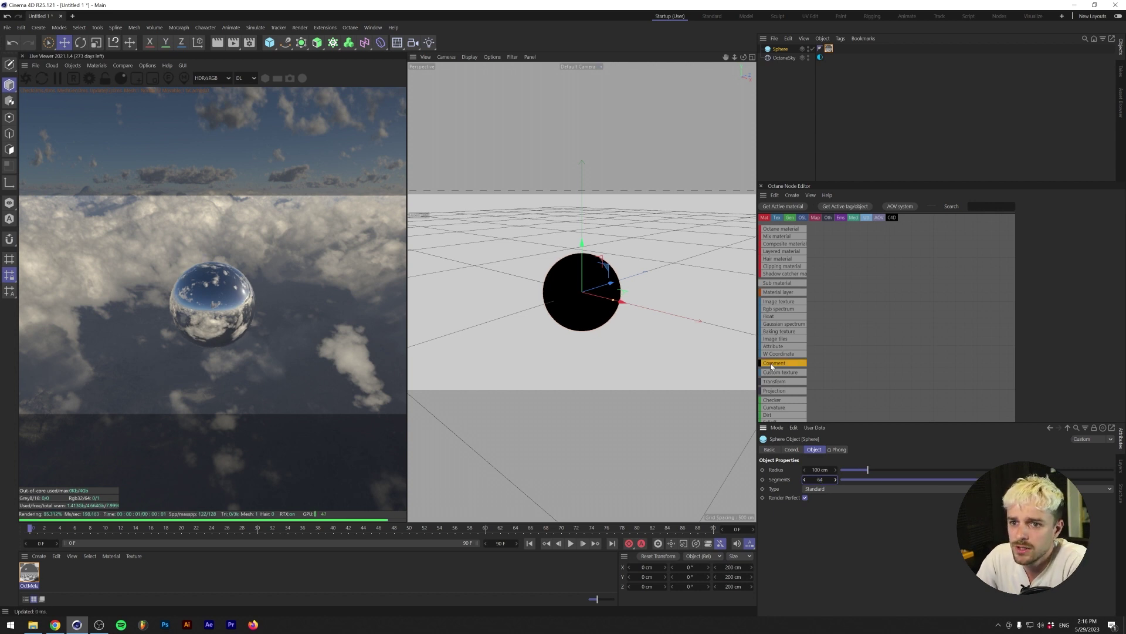
# - Raise the metallic material's roughness to about 0.063
pyautogui.doubleClick(29, 572)
pyautogui.moveTo(101, 290); pyautogui.dragTo(595, 139)
pyautogui.click(540, 294)
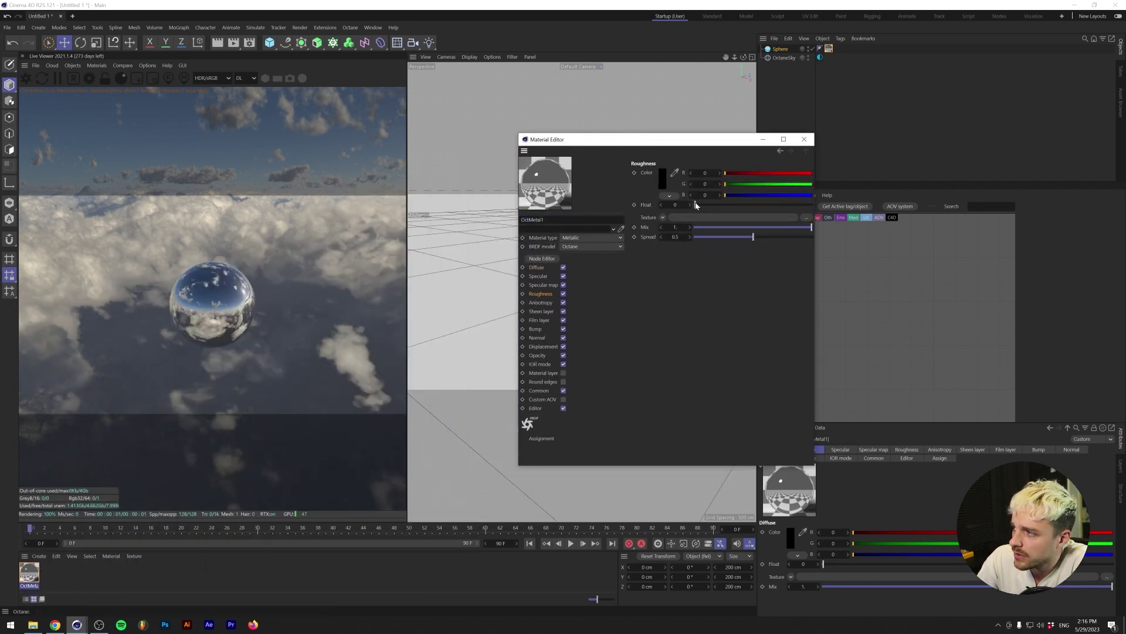
pyautogui.moveTo(695, 204); pyautogui.dragTo(703, 203)
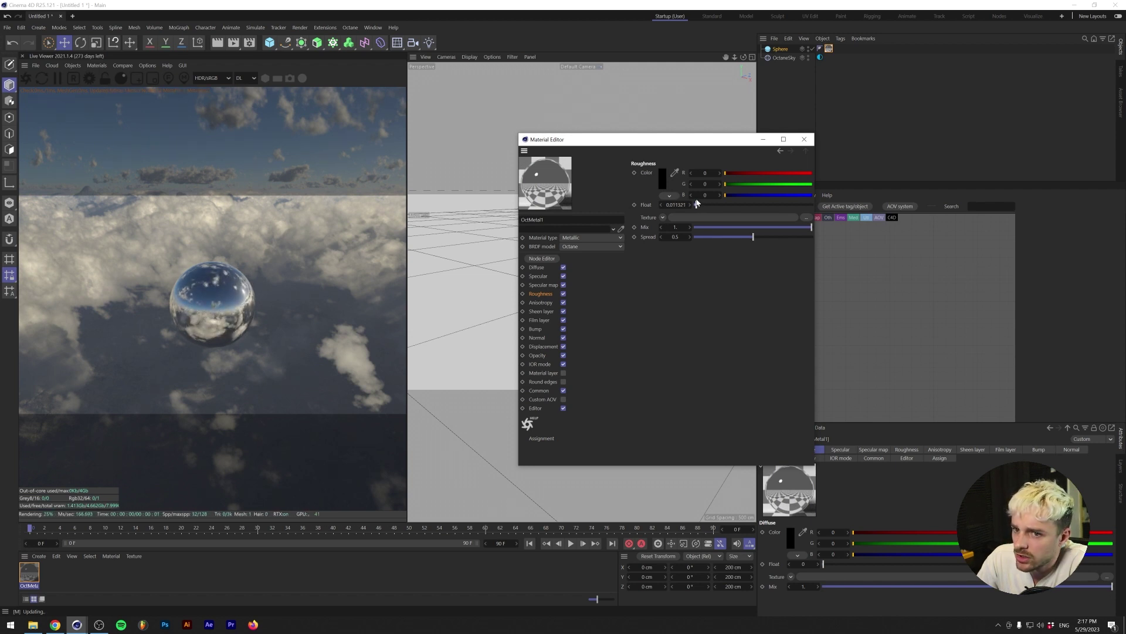
pyautogui.click(729, 223)
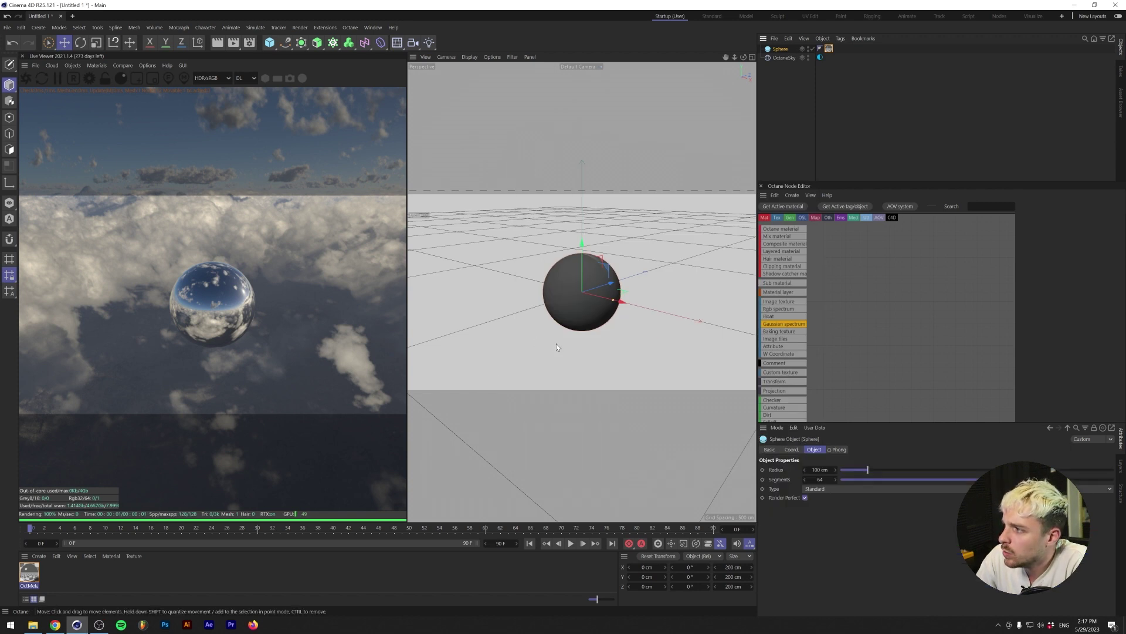
# - Add a circle spline with a 100 cm radius
pyautogui.click(285, 42)
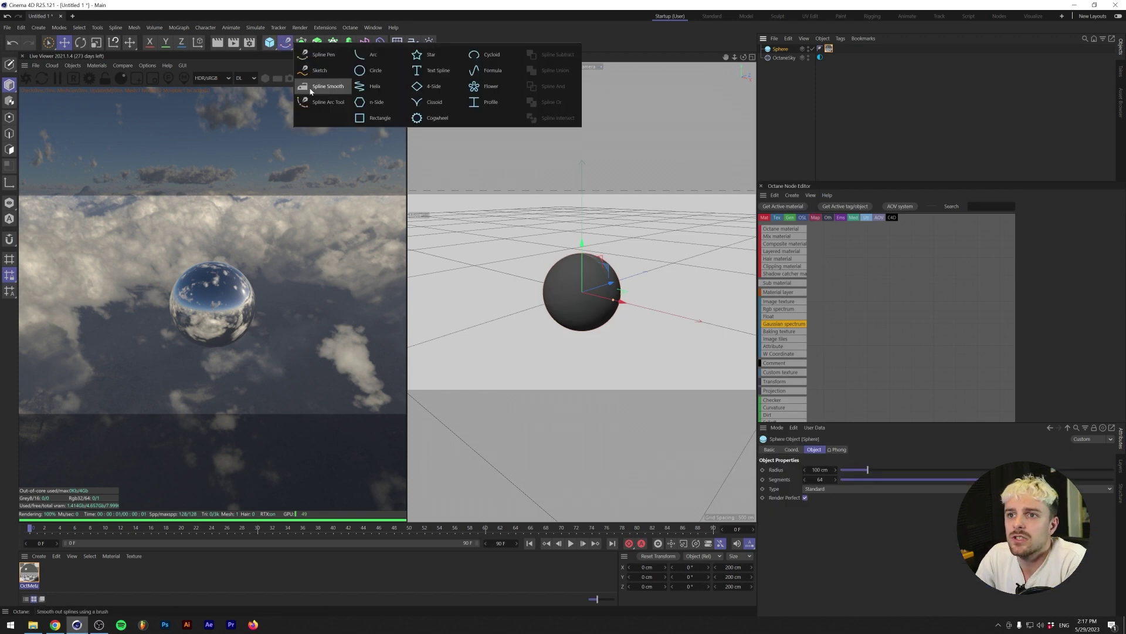
pyautogui.click(375, 70)
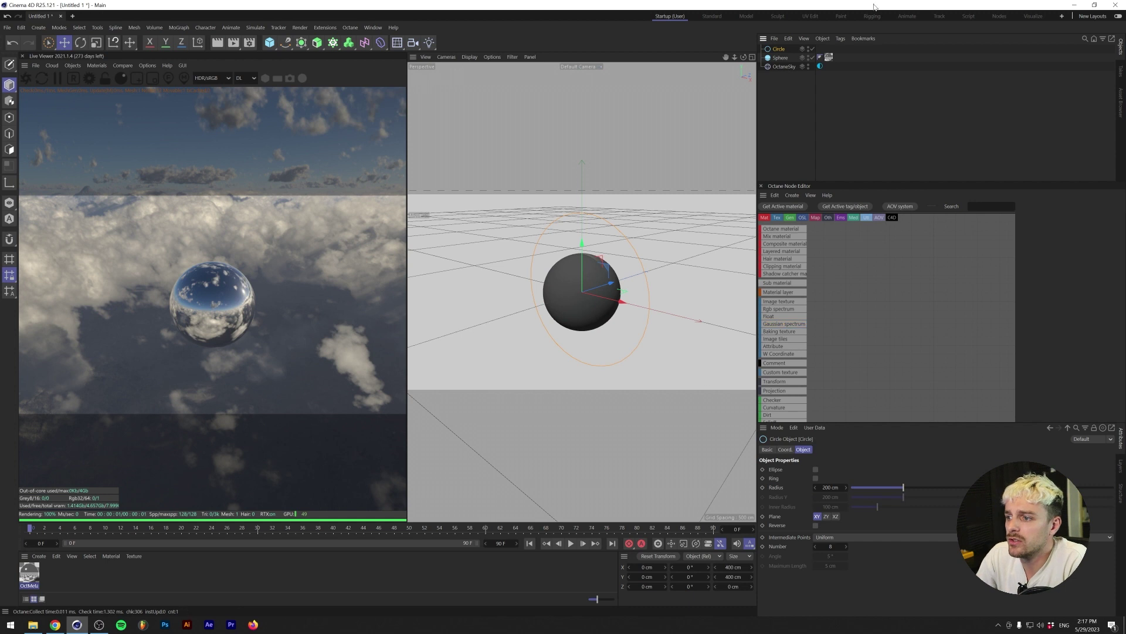
pyautogui.click(779, 57)
pyautogui.click(778, 50)
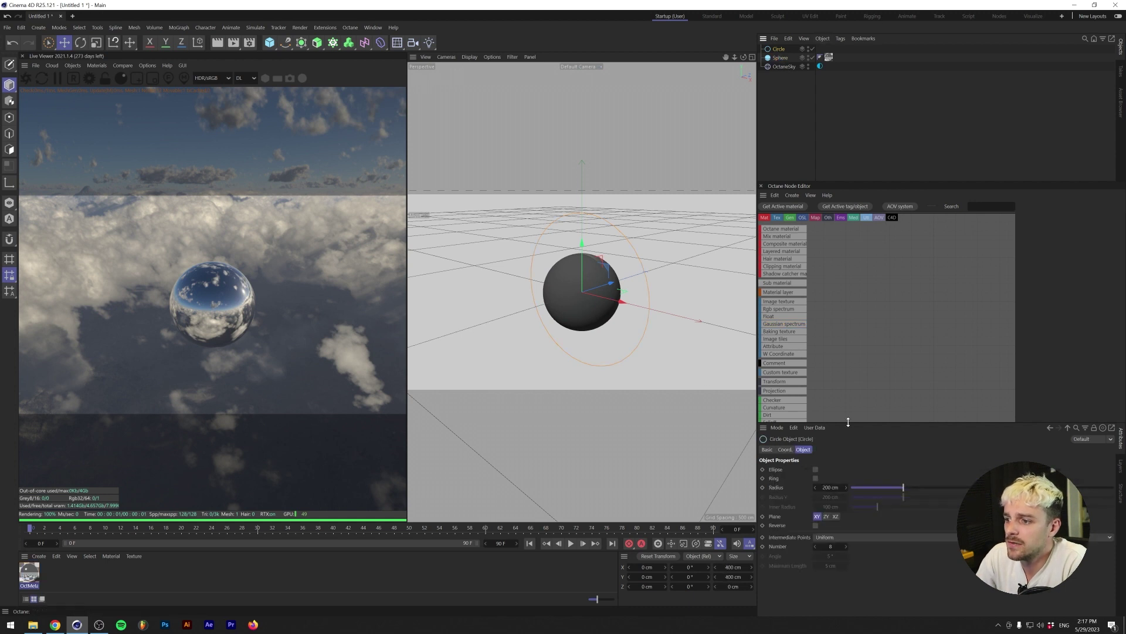
pyautogui.click(831, 487)
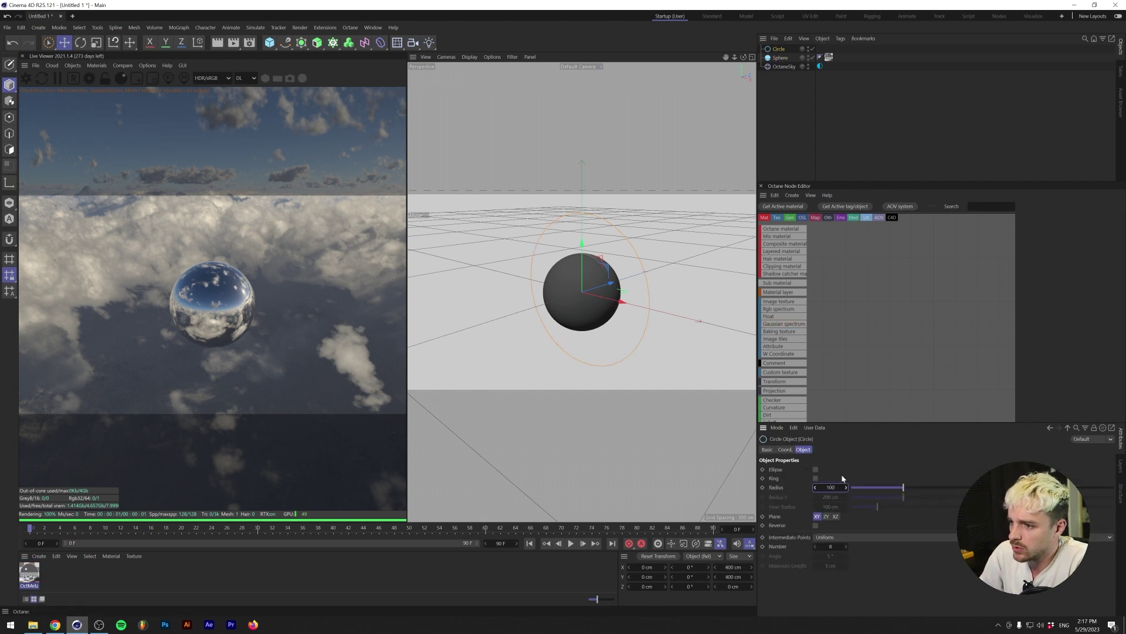
pyautogui.press('Return')
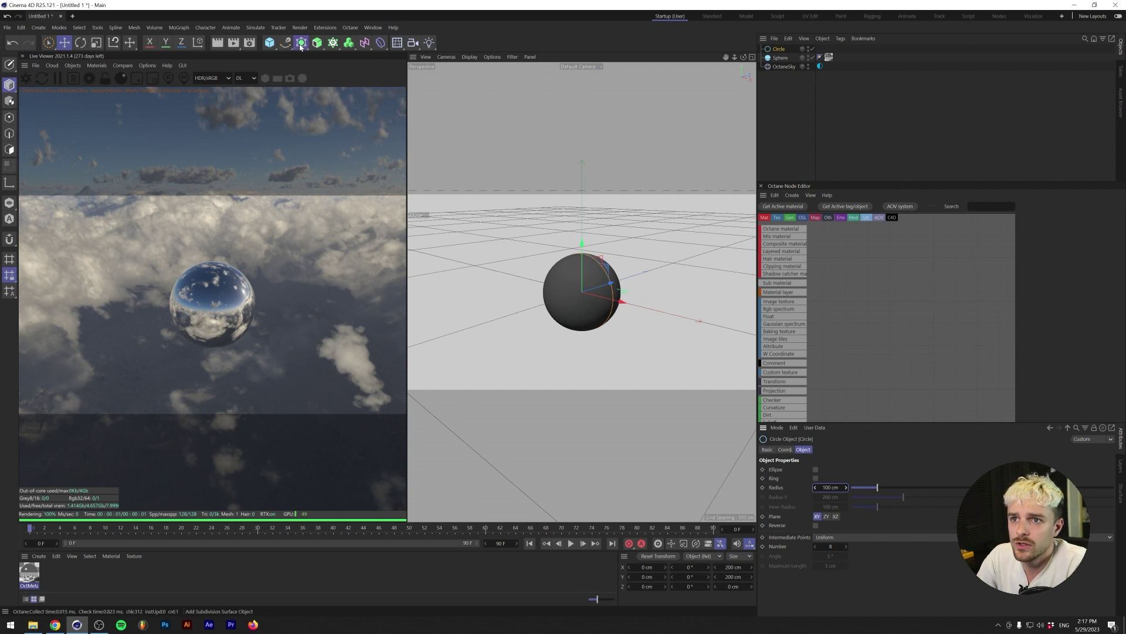
# - Sweep a 5 cm profile circle along the large circle to form a ring
pyautogui.click(301, 45)
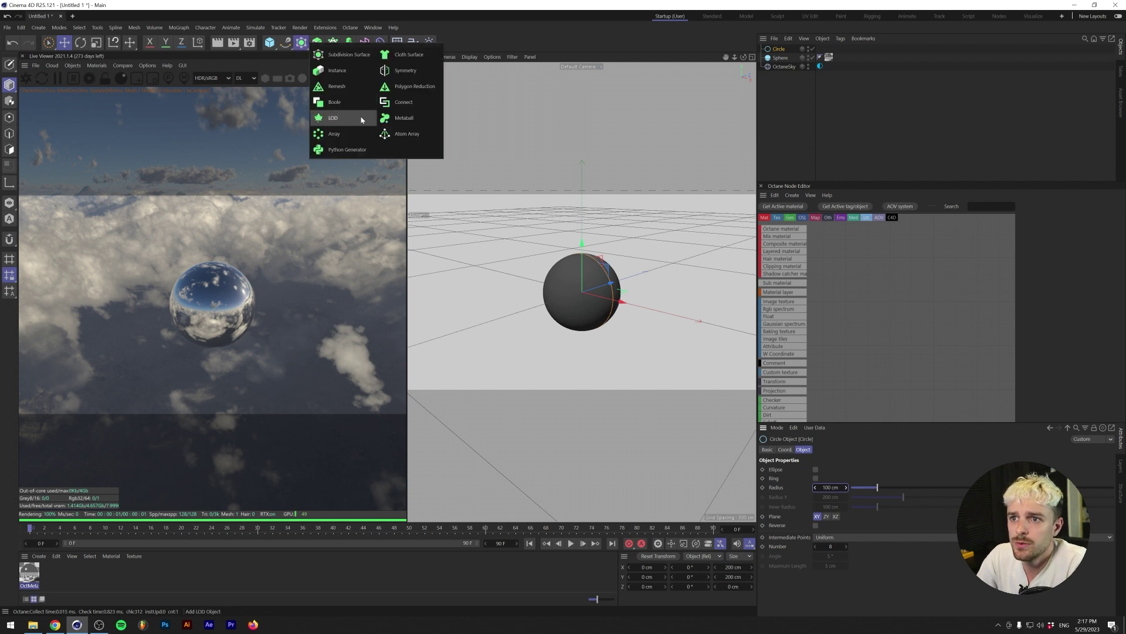
pyautogui.click(317, 42)
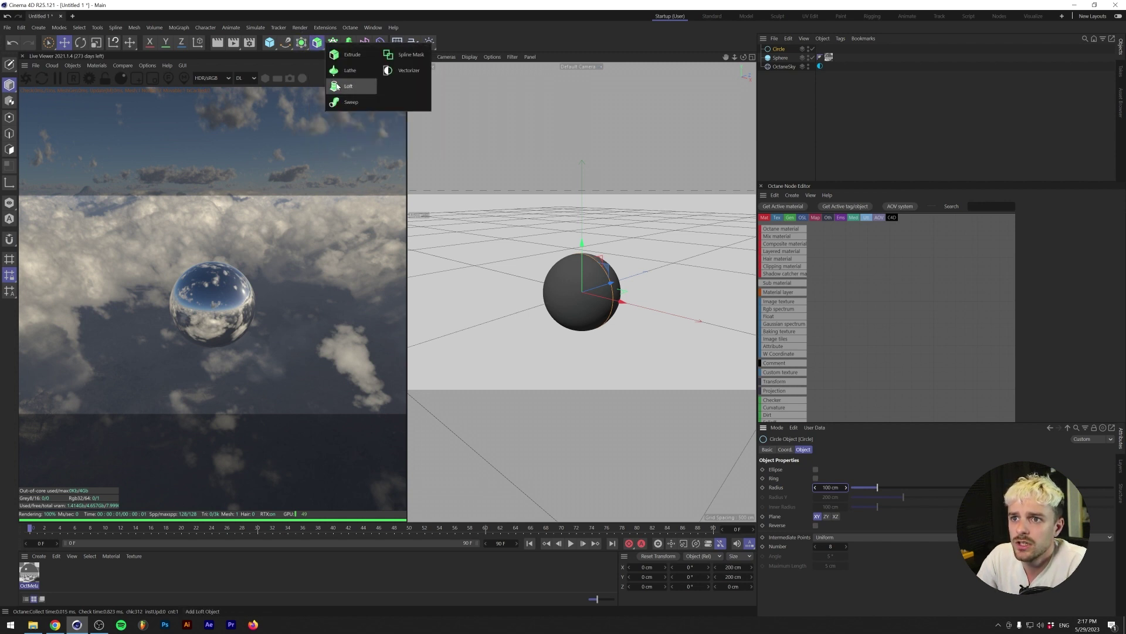
pyautogui.click(350, 103)
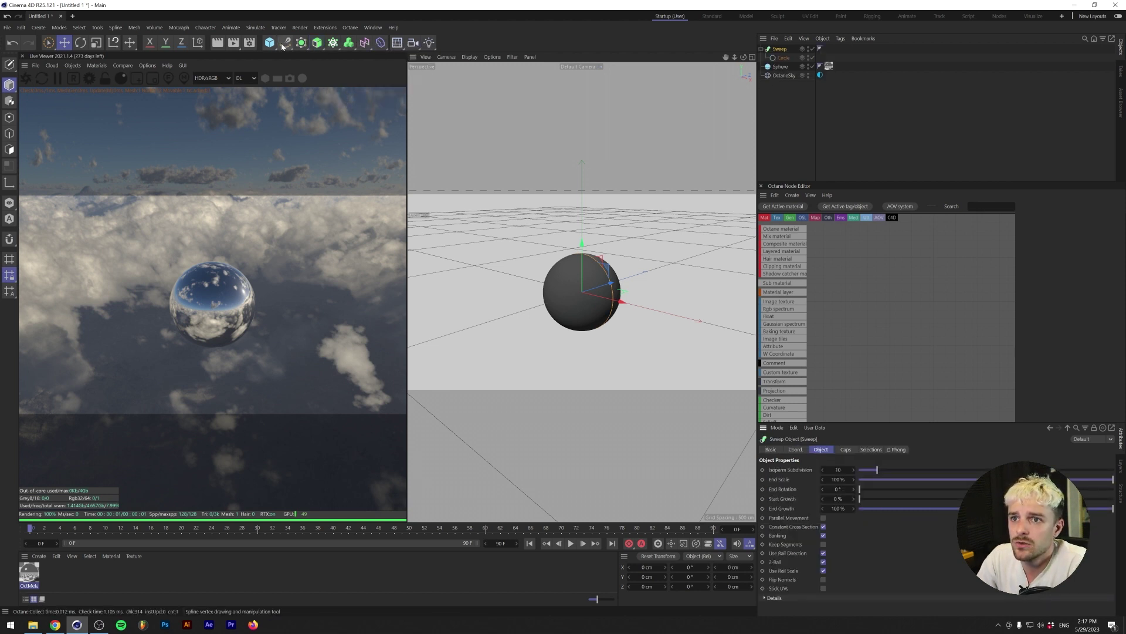
pyautogui.click(284, 44)
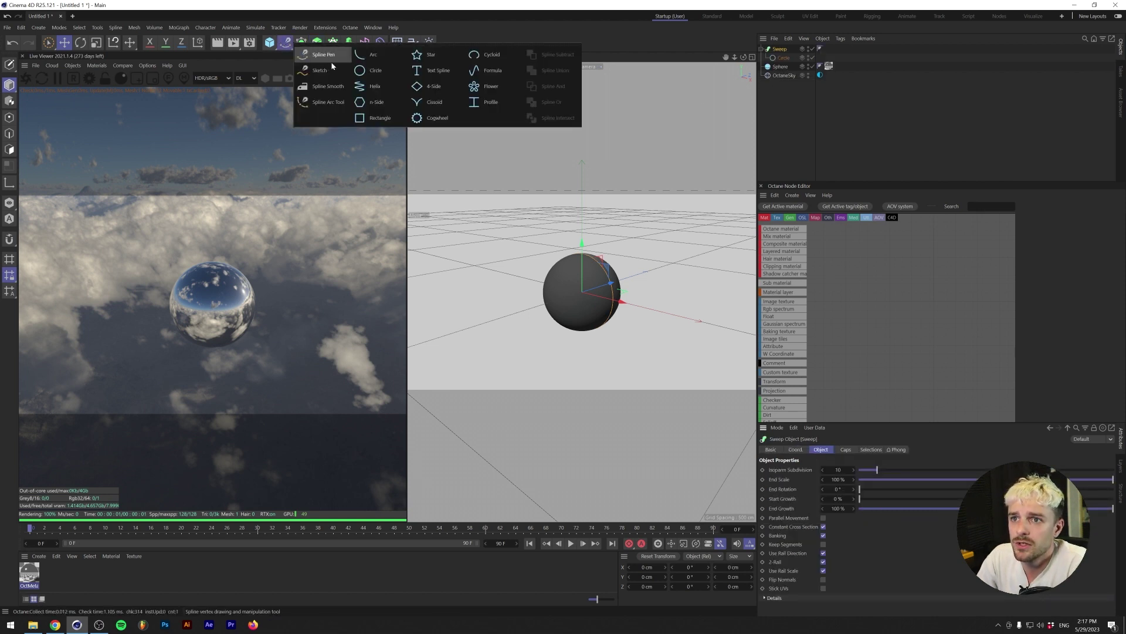
pyautogui.click(368, 71)
pyautogui.click(830, 487)
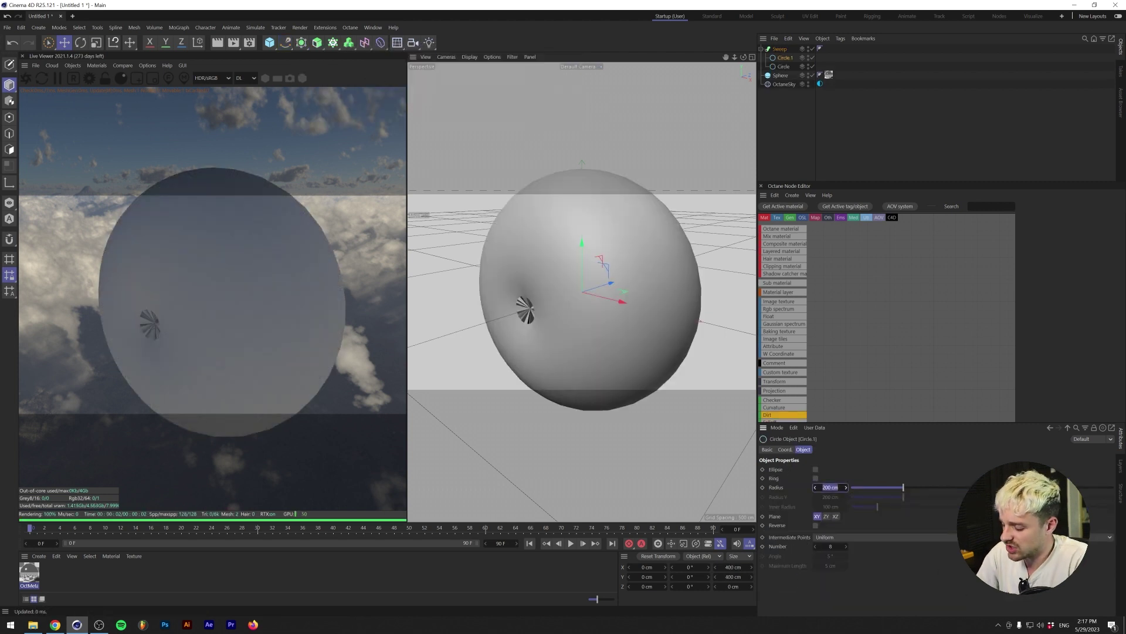
pyautogui.write('1')
pyautogui.press('Return')
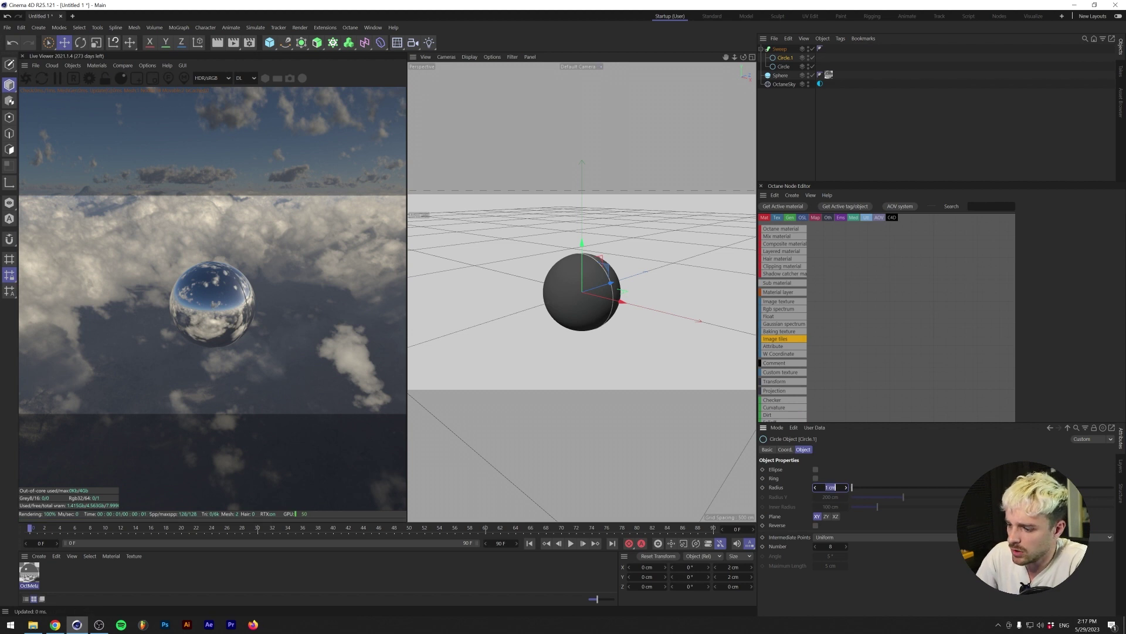
pyautogui.write('5')
pyautogui.press('Return')
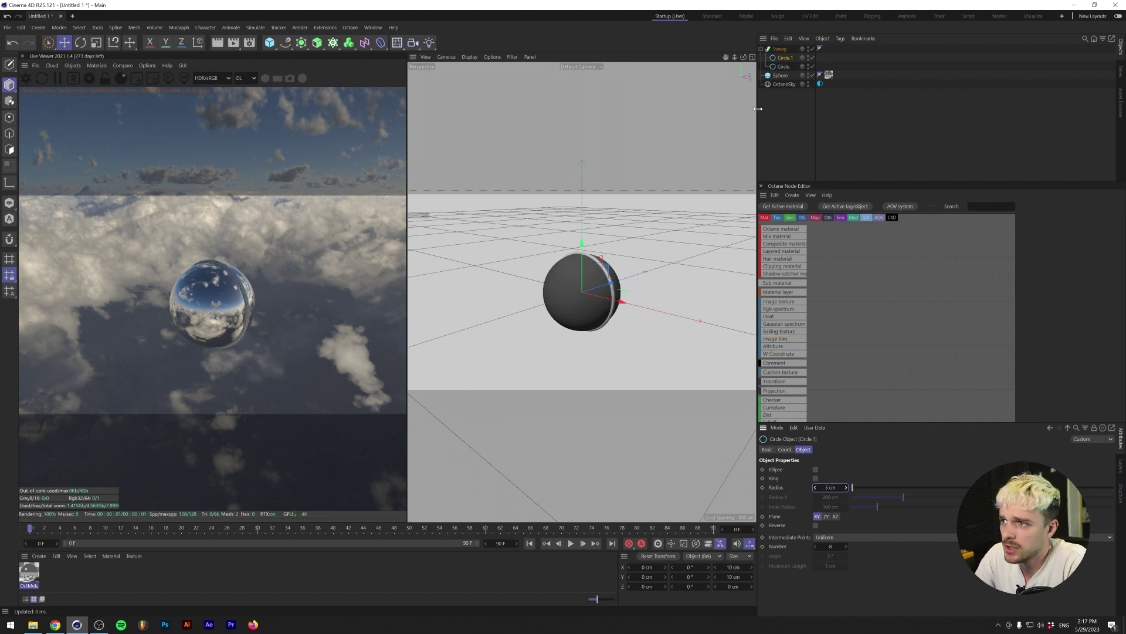
# - Duplicate the sweep ring as Sweep.1 and delete its circle path
pyautogui.click(779, 49)
pyautogui.hotkey('ctrl', 'c')
pyautogui.hotkey('ctrl', 'v')
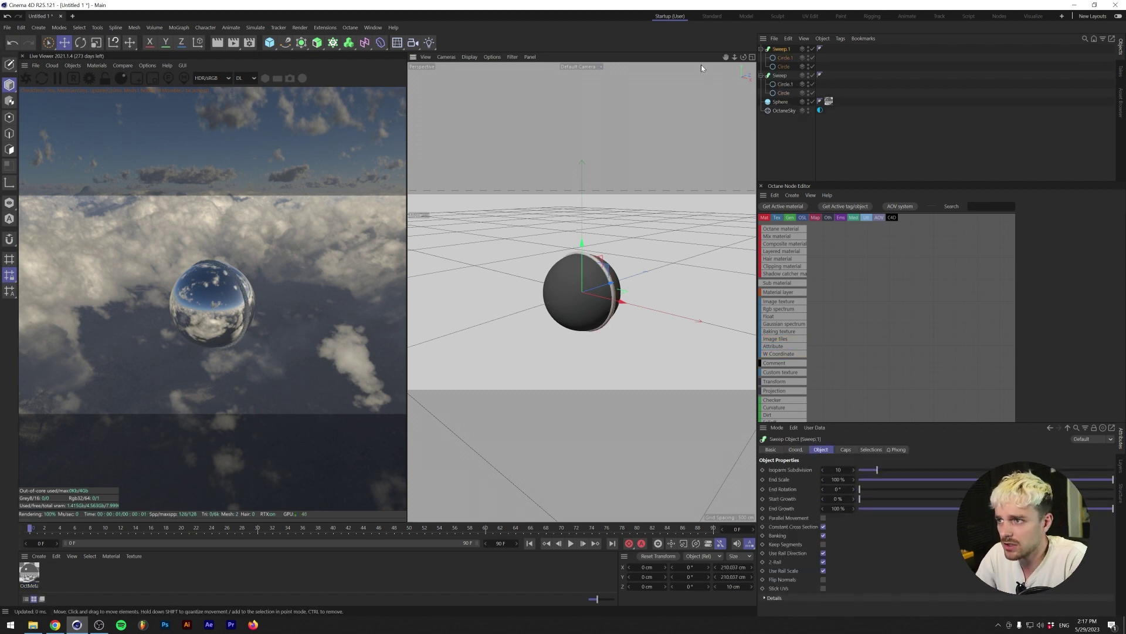
pyautogui.click(781, 67)
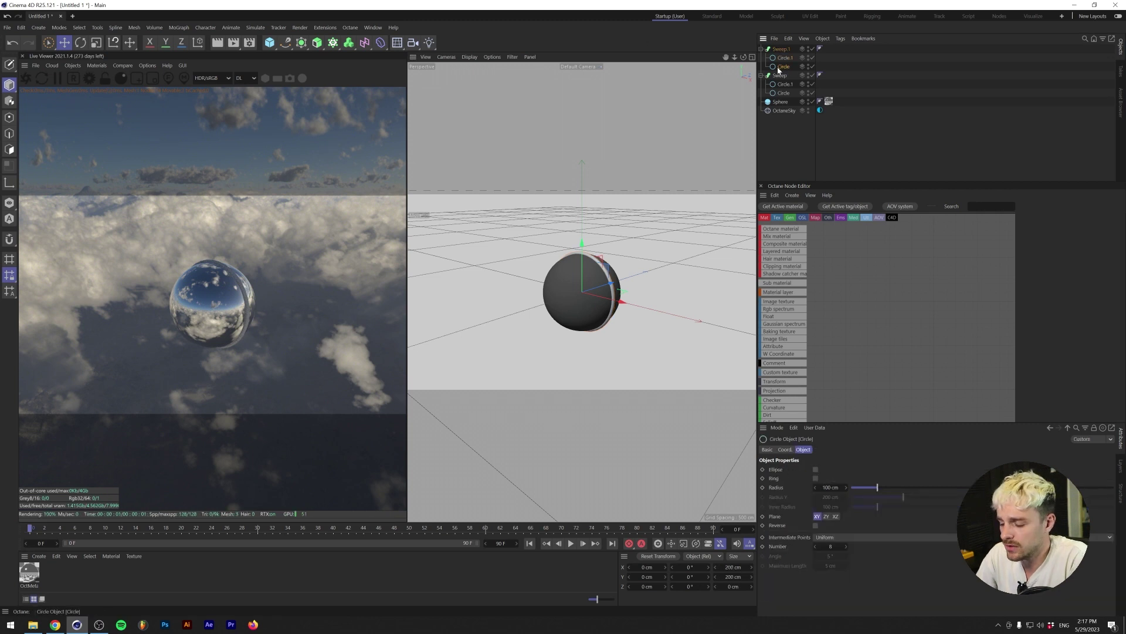
pyautogui.press('Delete')
# - Create a 100 × 100 cm rectangle spline as the path of Sweep.1
pyautogui.click(286, 44)
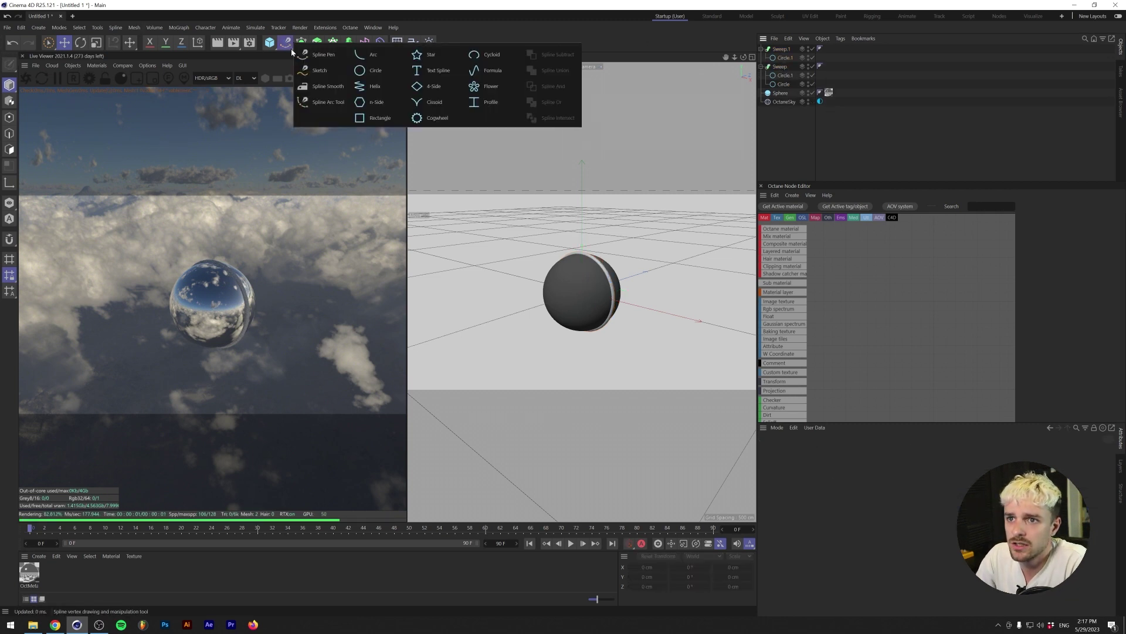
pyautogui.click(378, 118)
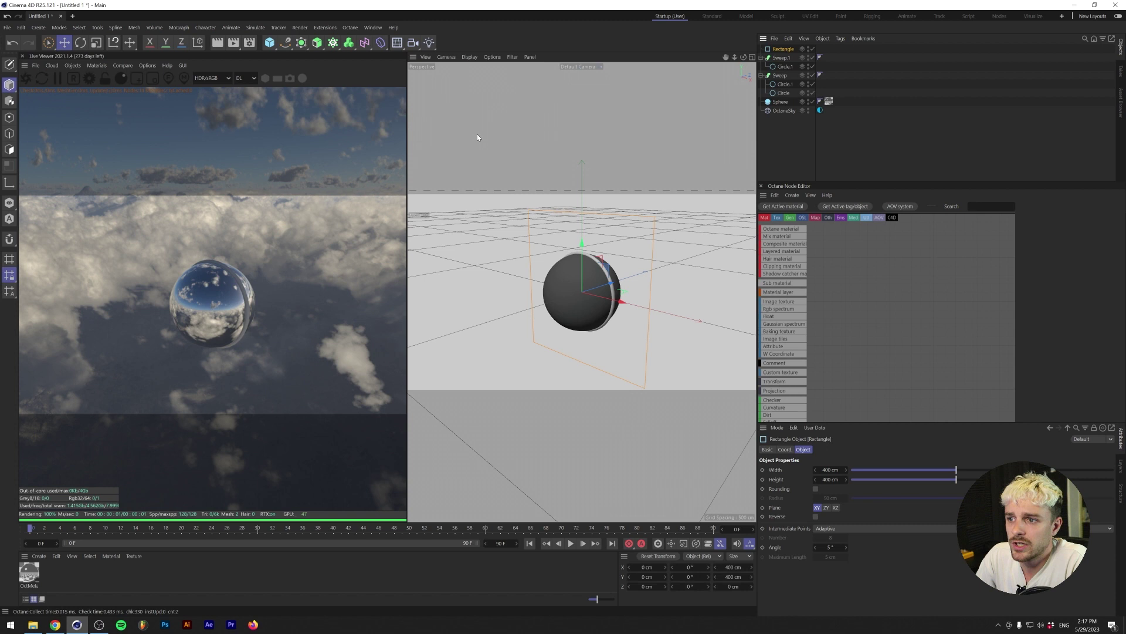
pyautogui.click(830, 470)
pyautogui.write('100')
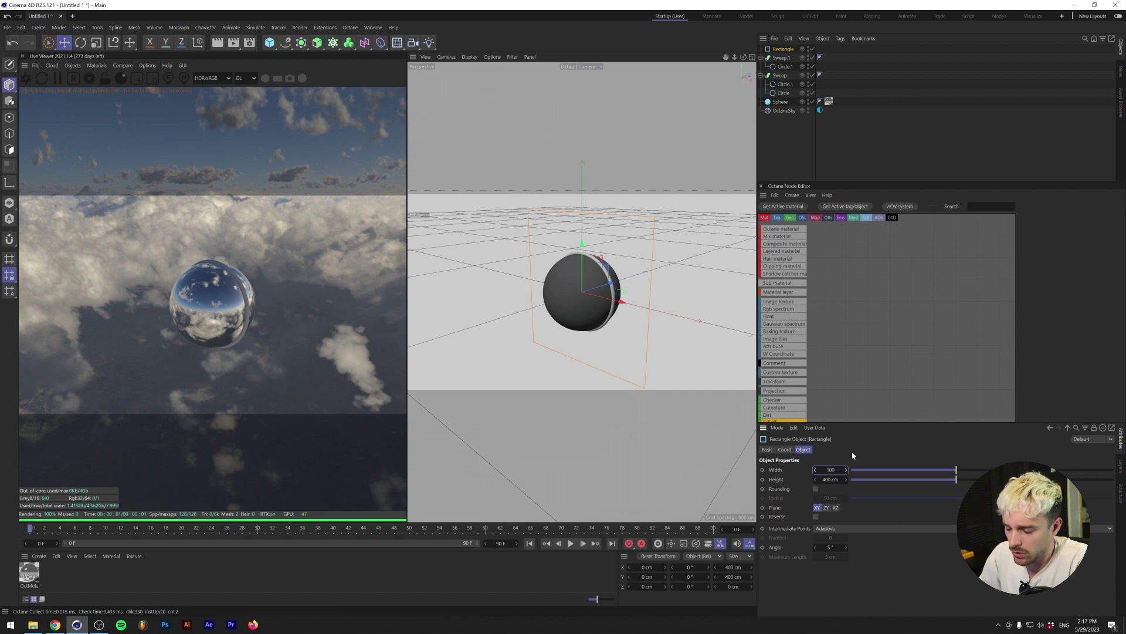
pyautogui.press('Tab')
pyautogui.write('100')
pyautogui.press('Return')
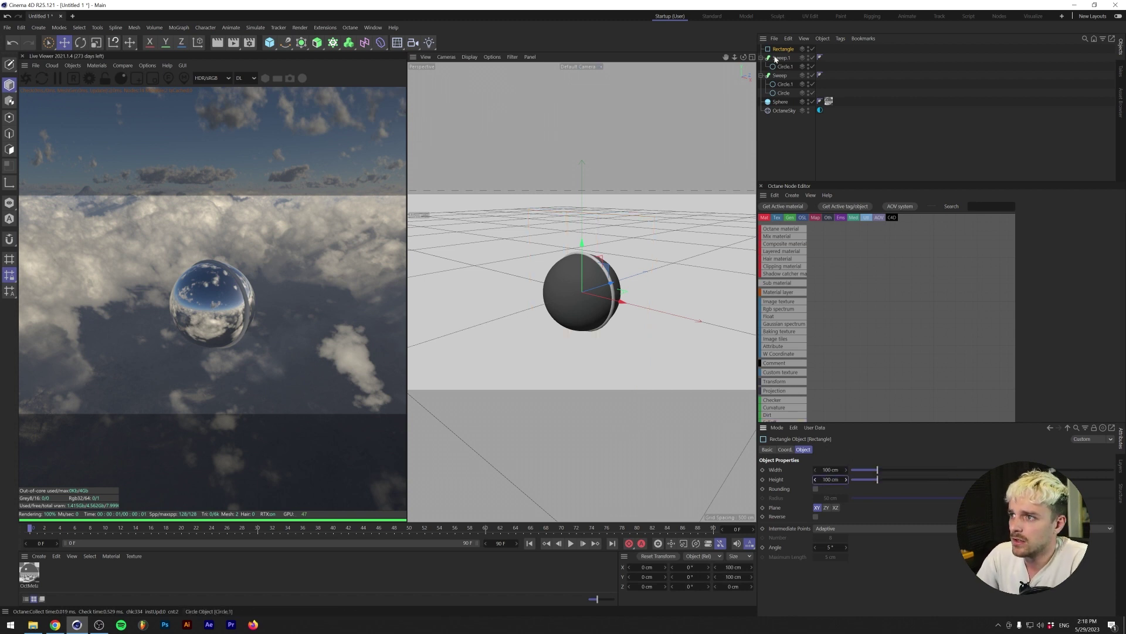
pyautogui.moveTo(783, 49); pyautogui.dragTo(782, 59)
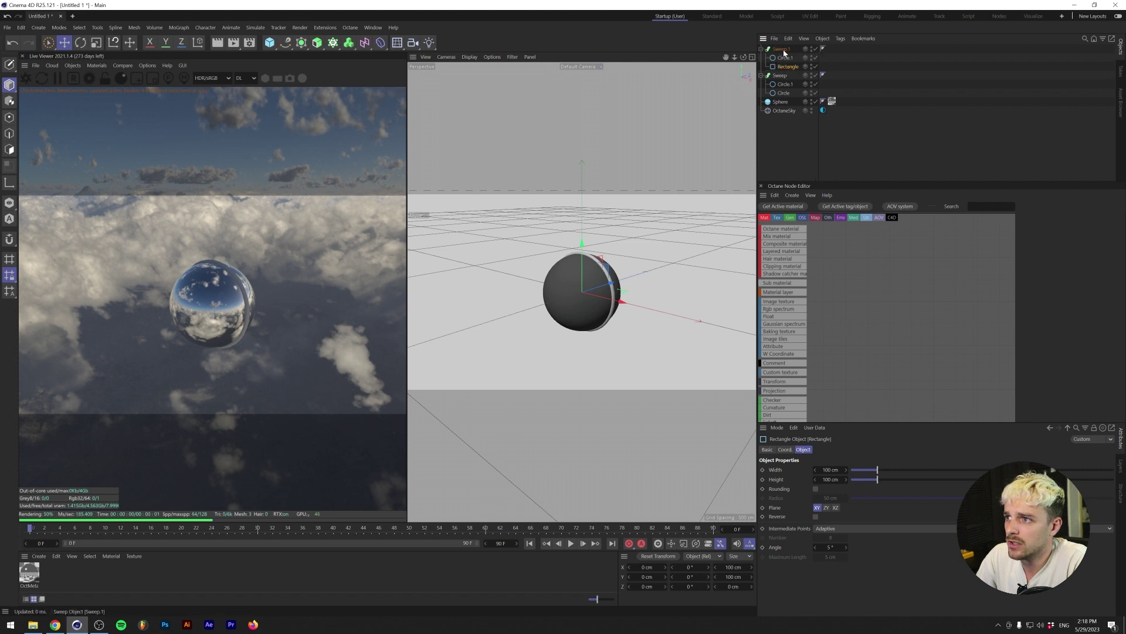
# - Hide the ring and sphere, and resize the rectangle to 200 cm
pyautogui.scroll(5, 588, 334)
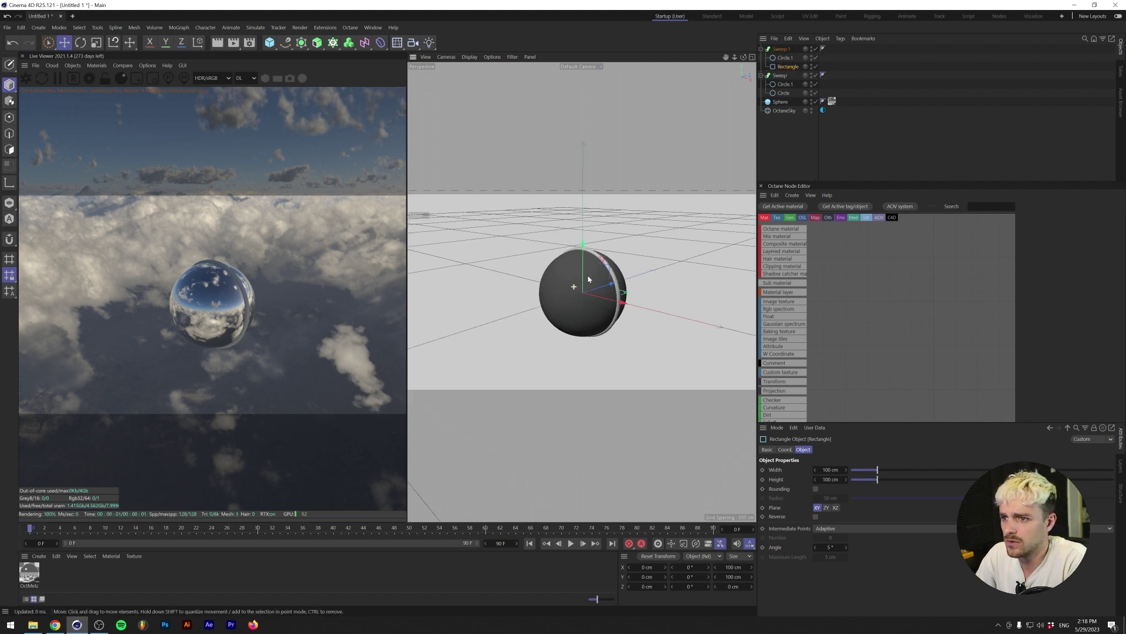
pyautogui.doubleClick(812, 74)
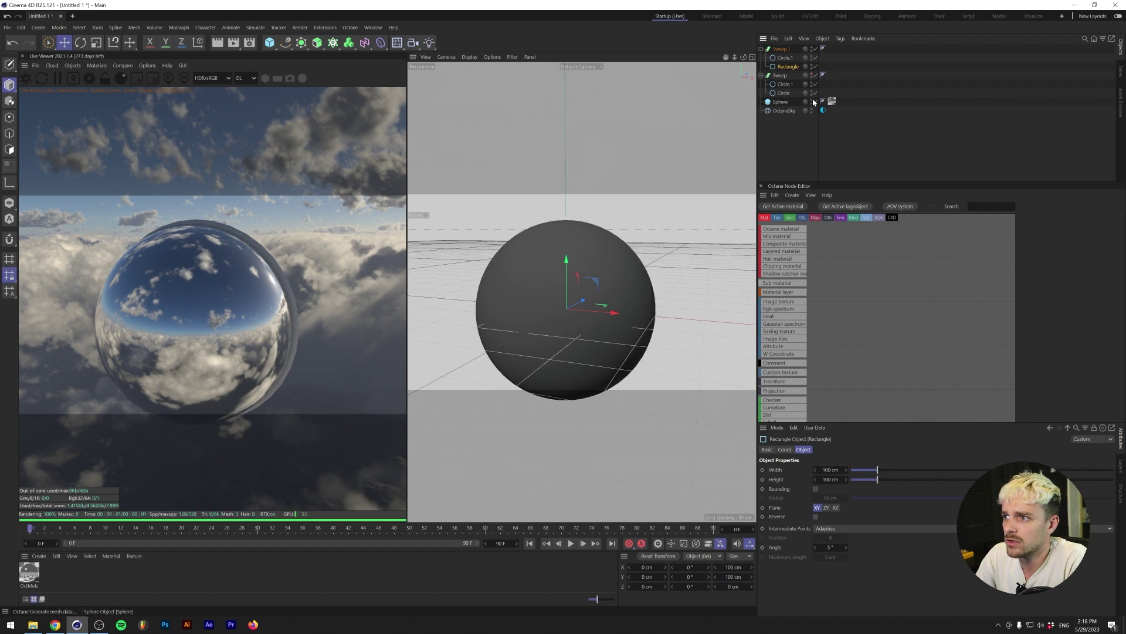
pyautogui.doubleClick(812, 100)
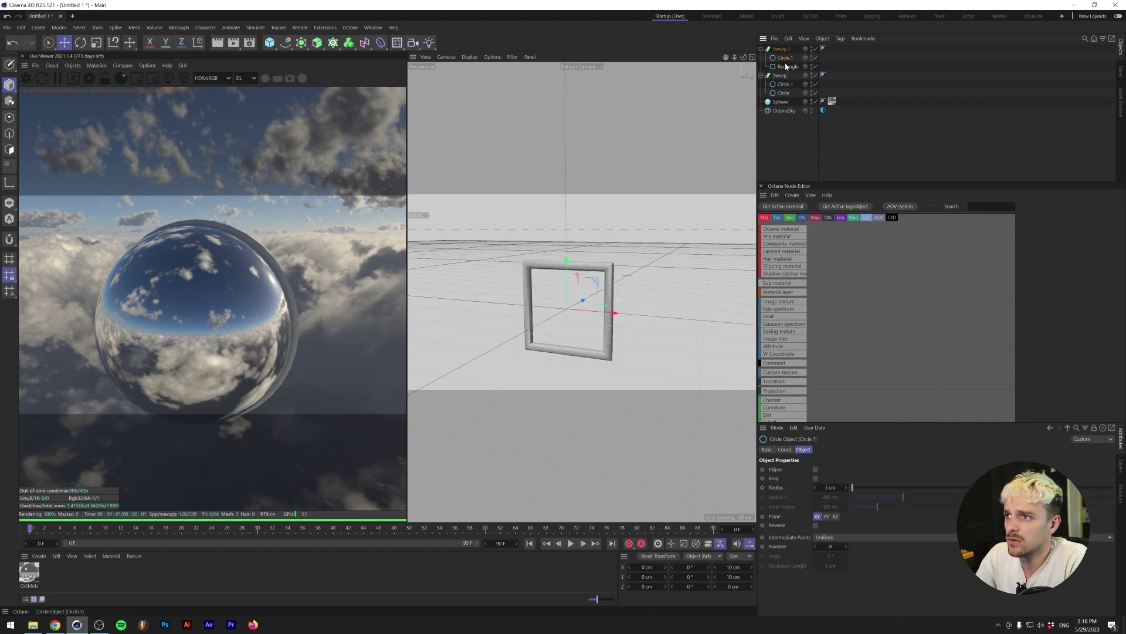
pyautogui.click(825, 469)
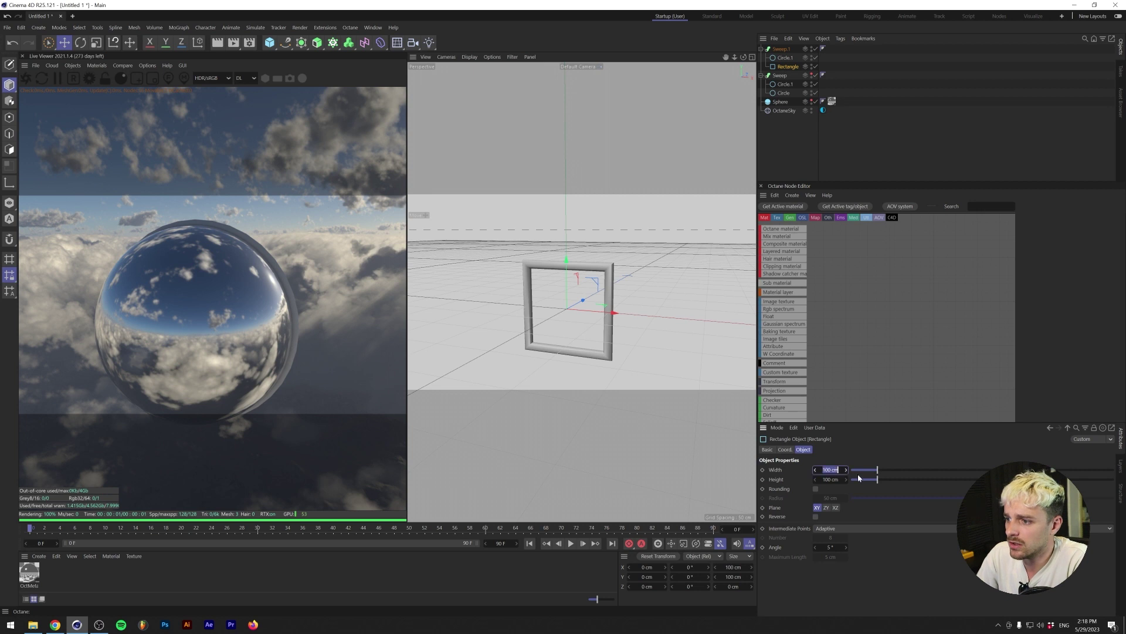
pyautogui.press('Tab')
pyautogui.write('200')
pyautogui.press('Return')
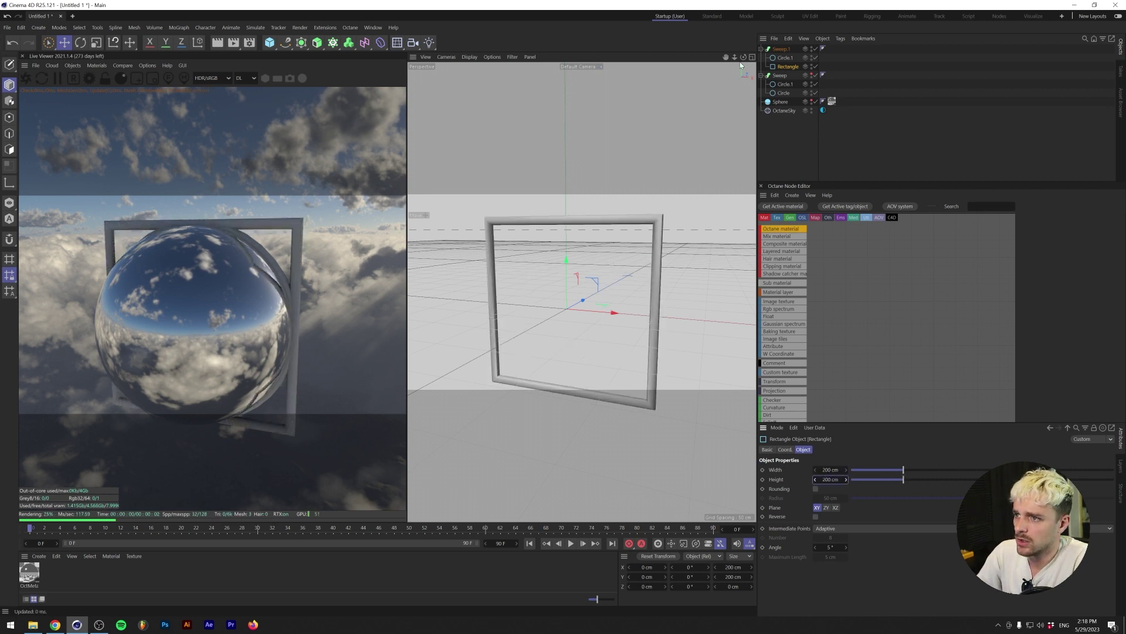
# - Unhide the ring and sphere, collapse both sweeps, and select them together
pyautogui.click(812, 93)
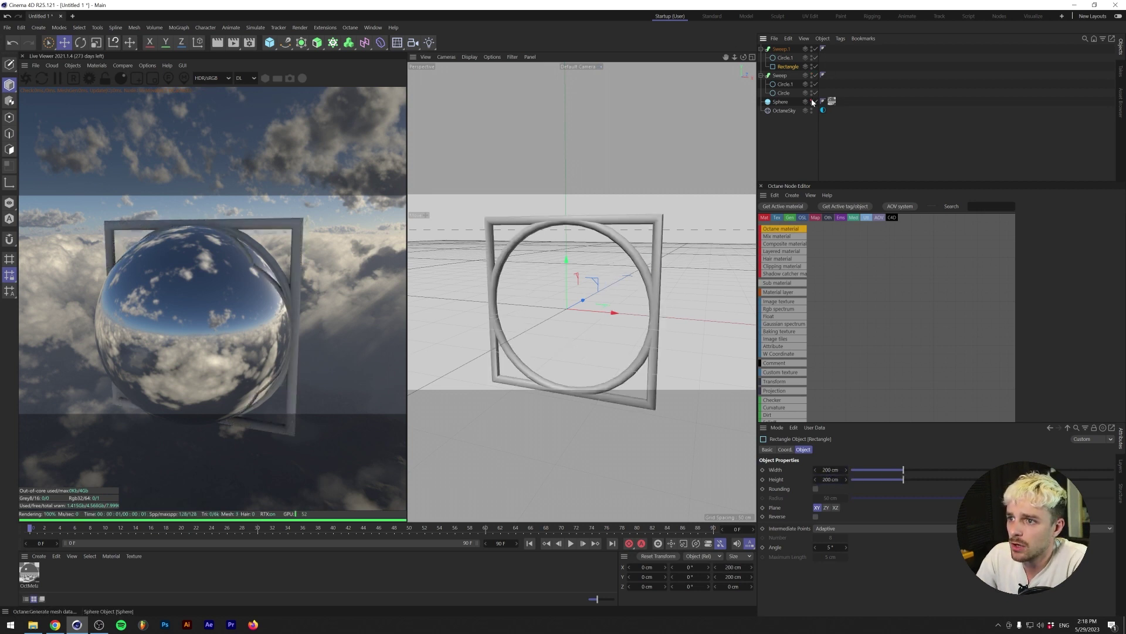
pyautogui.click(812, 101)
pyautogui.click(780, 49)
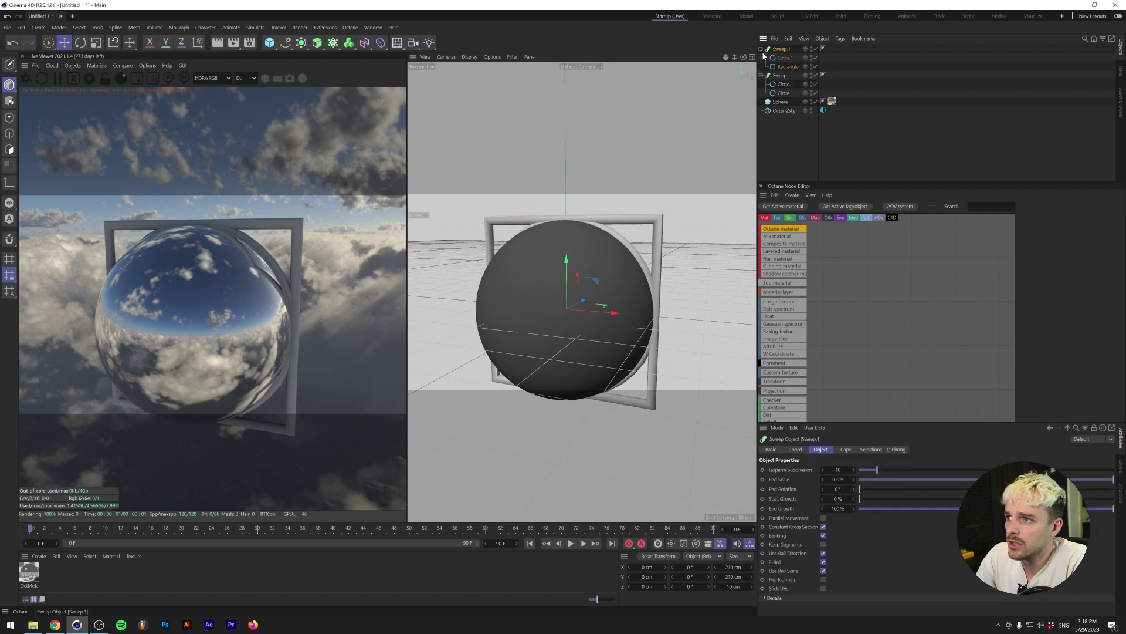
pyautogui.click(761, 49)
pyautogui.click(760, 58)
pyautogui.keyDown('shift'); pyautogui.click(780, 58); pyautogui.keyUp('shift')
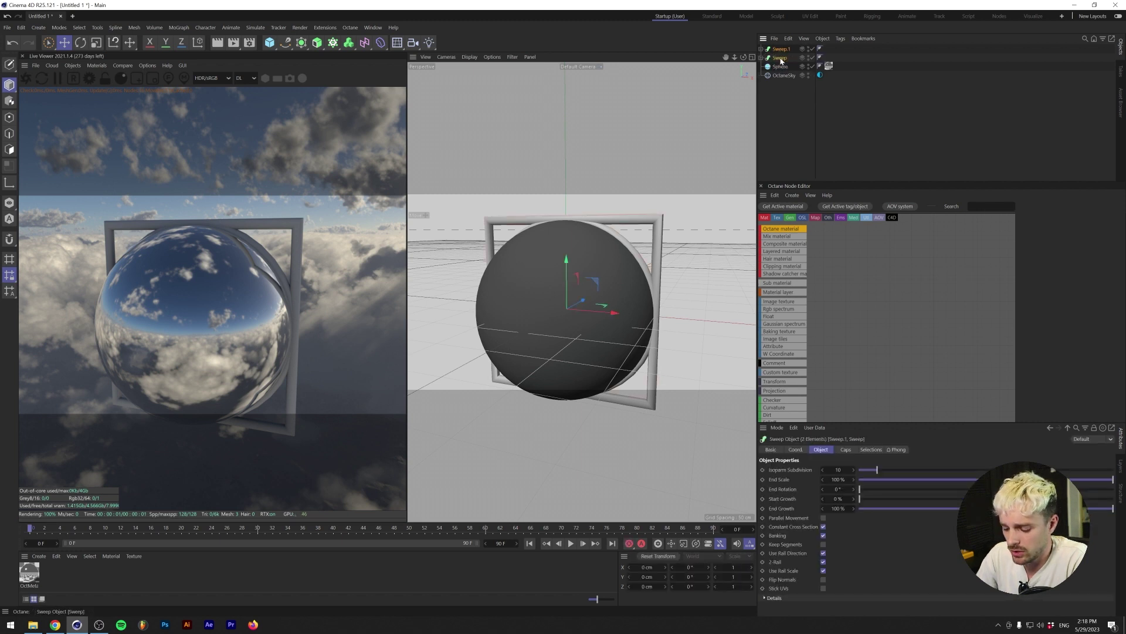
# - Group both sweeps into a null named Edge and add a Cloner to it
pyautogui.hotkey('alt', 'g')
pyautogui.doubleClick(779, 49)
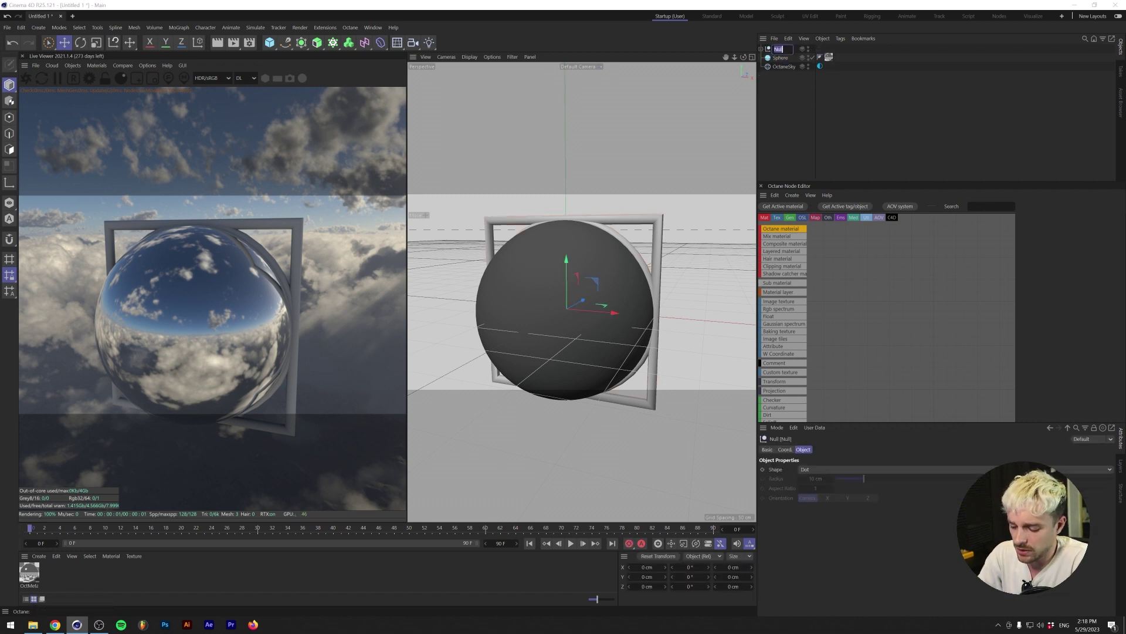
pyautogui.press('Return')
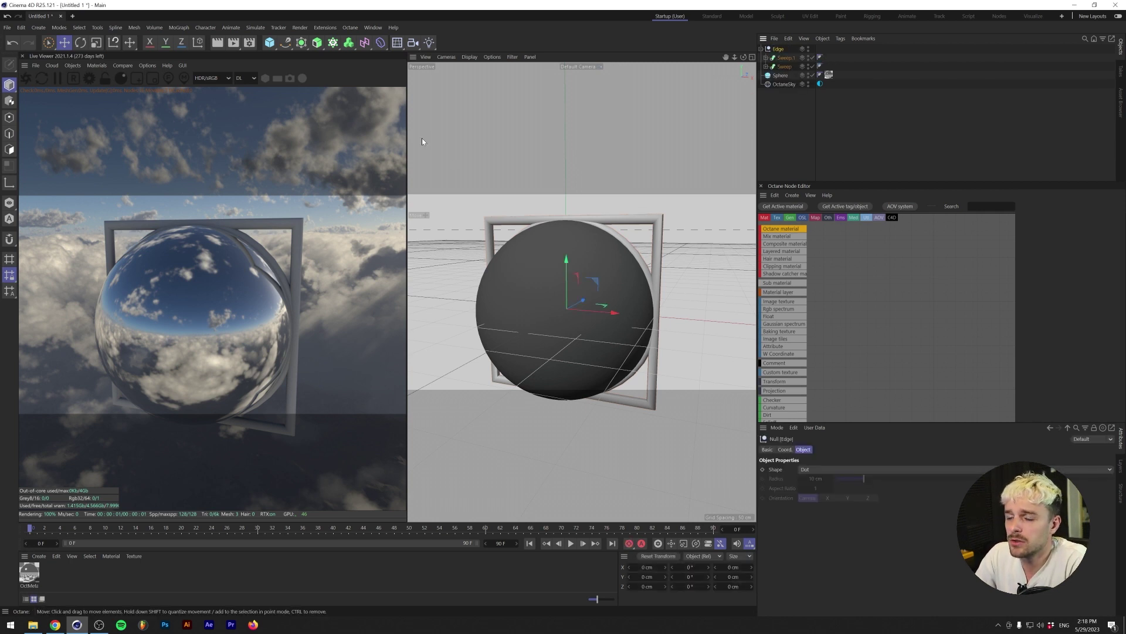
pyautogui.keyDown('alt'); pyautogui.click(333, 44); pyautogui.keyUp('alt')
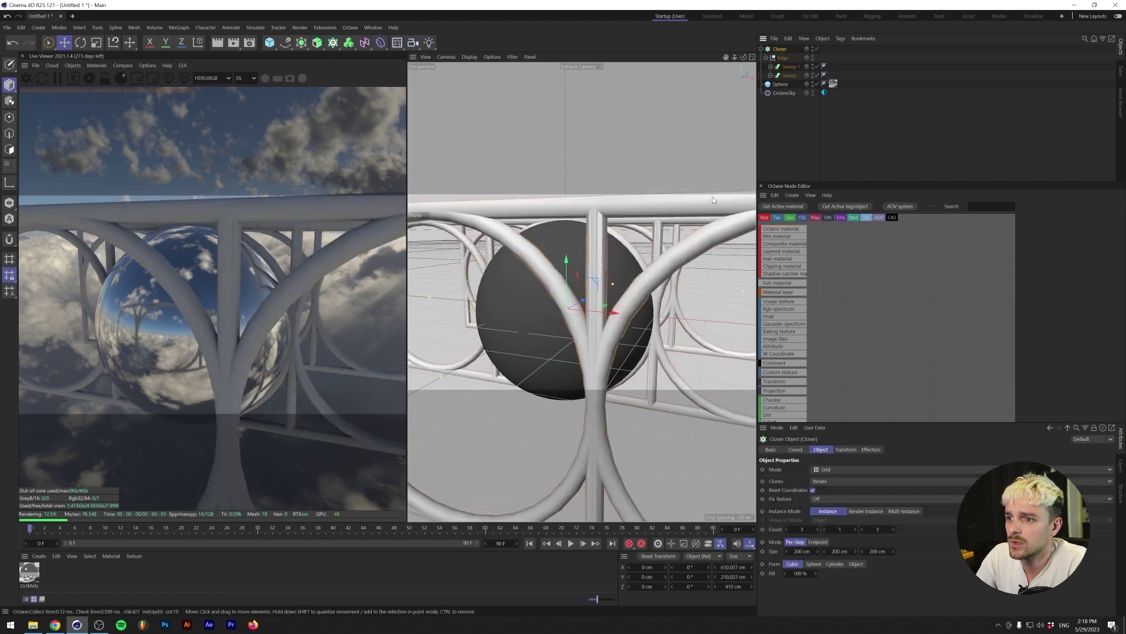
pyautogui.keyDown('alt'); pyautogui.moveTo(712, 196); pyautogui.dragTo(587, 231); pyautogui.keyUp('alt')
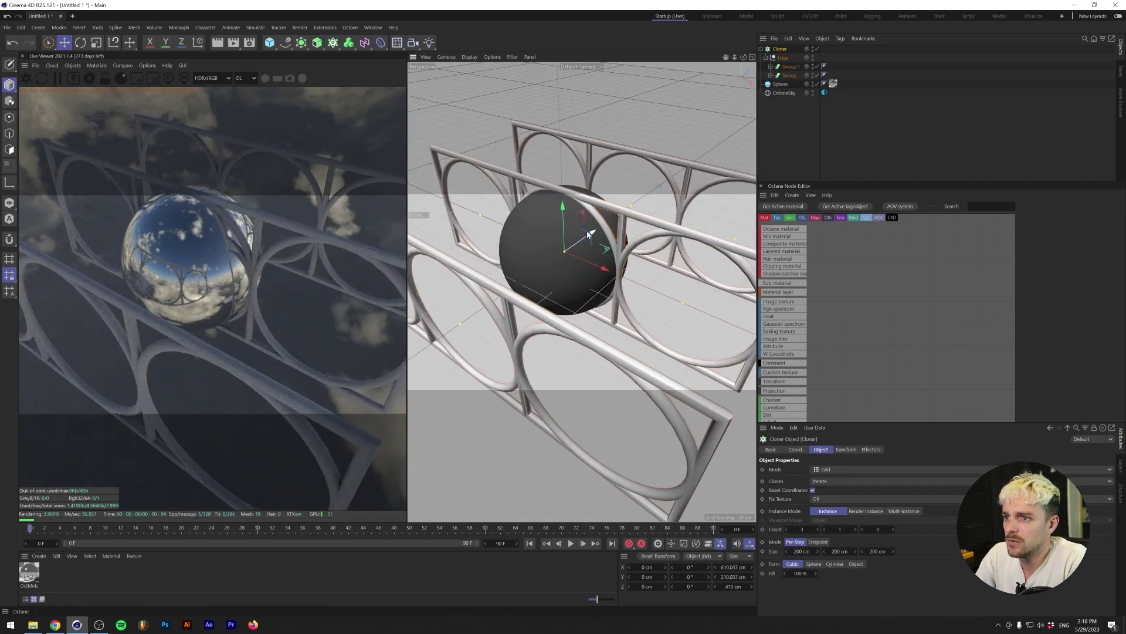
# - Set the Cloner to Radial mode with count 4 and radius 100 cm
pyautogui.click(827, 469)
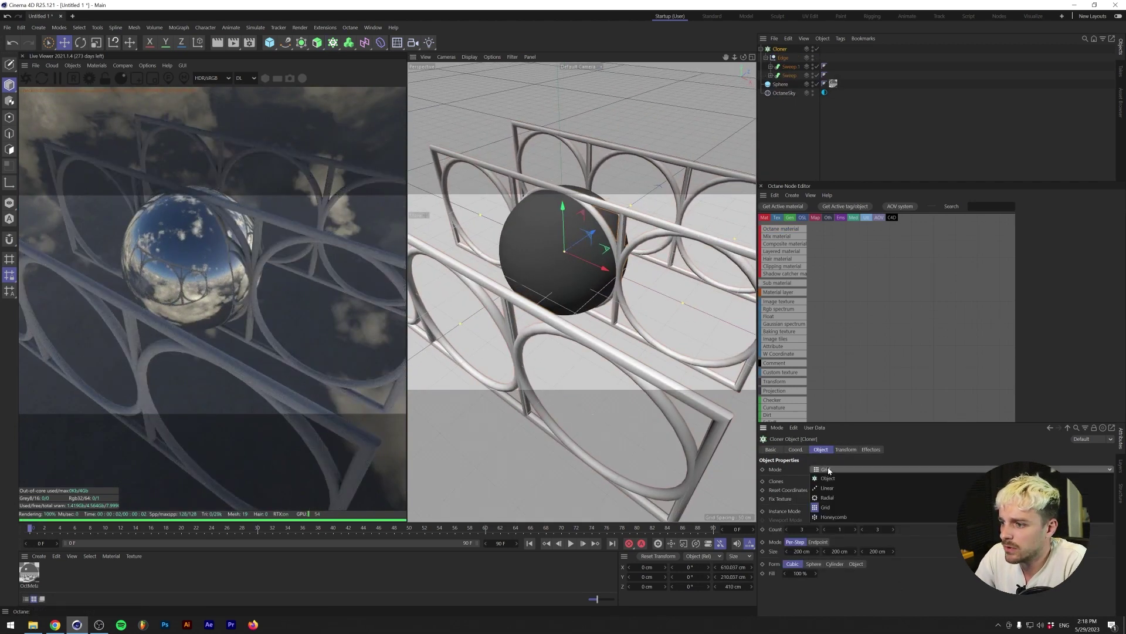
pyautogui.click(825, 507)
pyautogui.click(786, 529)
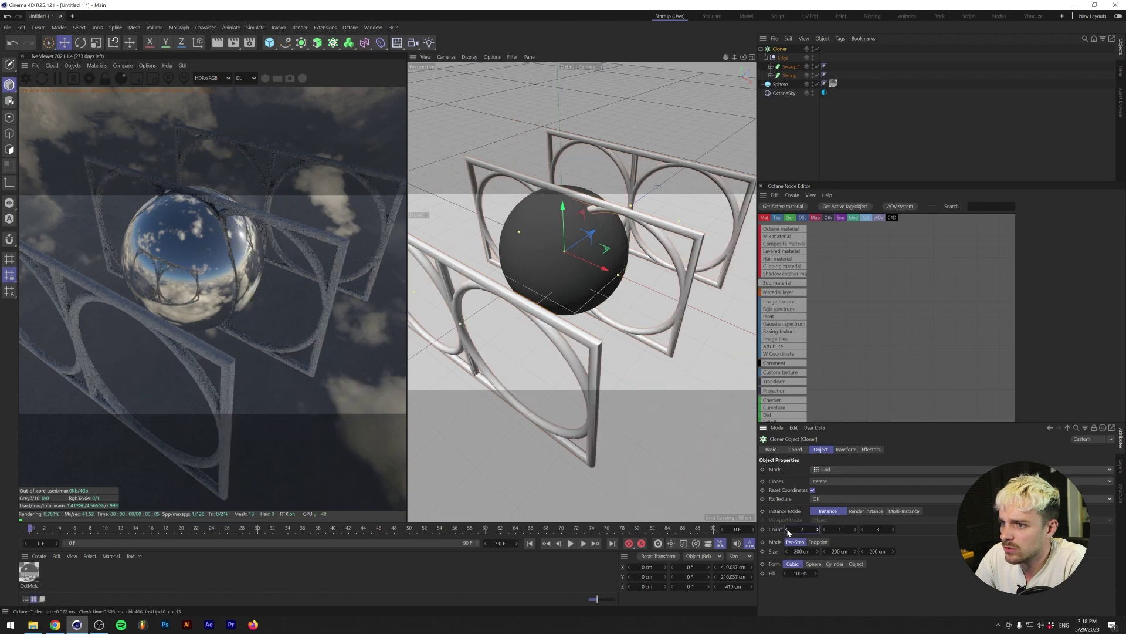
pyautogui.click(862, 530)
pyautogui.click(844, 471)
pyautogui.click(835, 498)
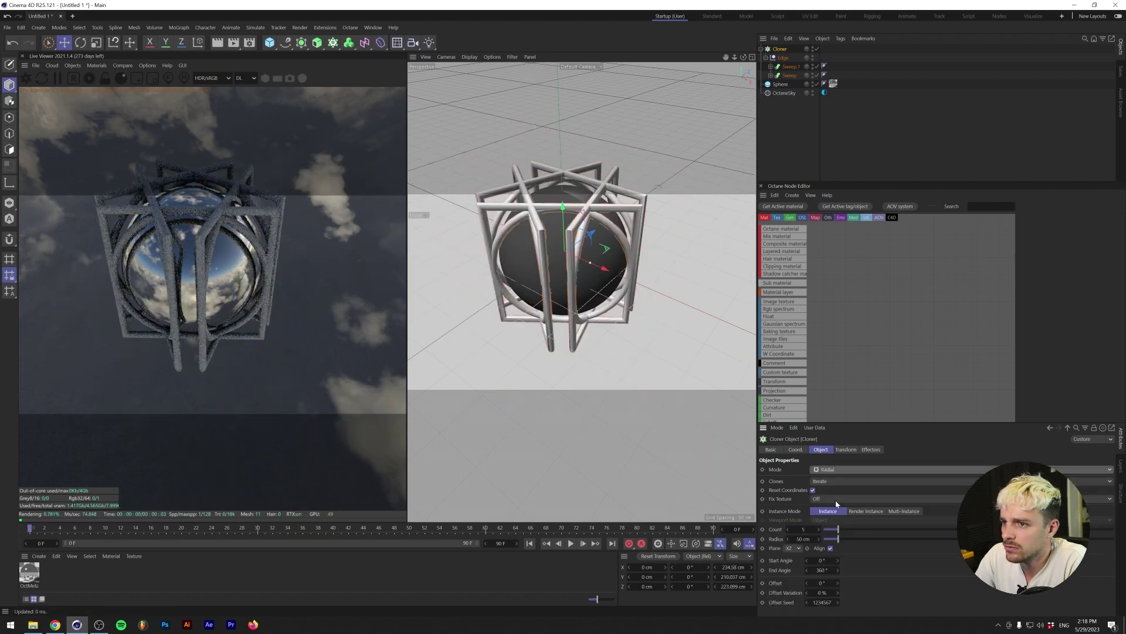
pyautogui.click(789, 529)
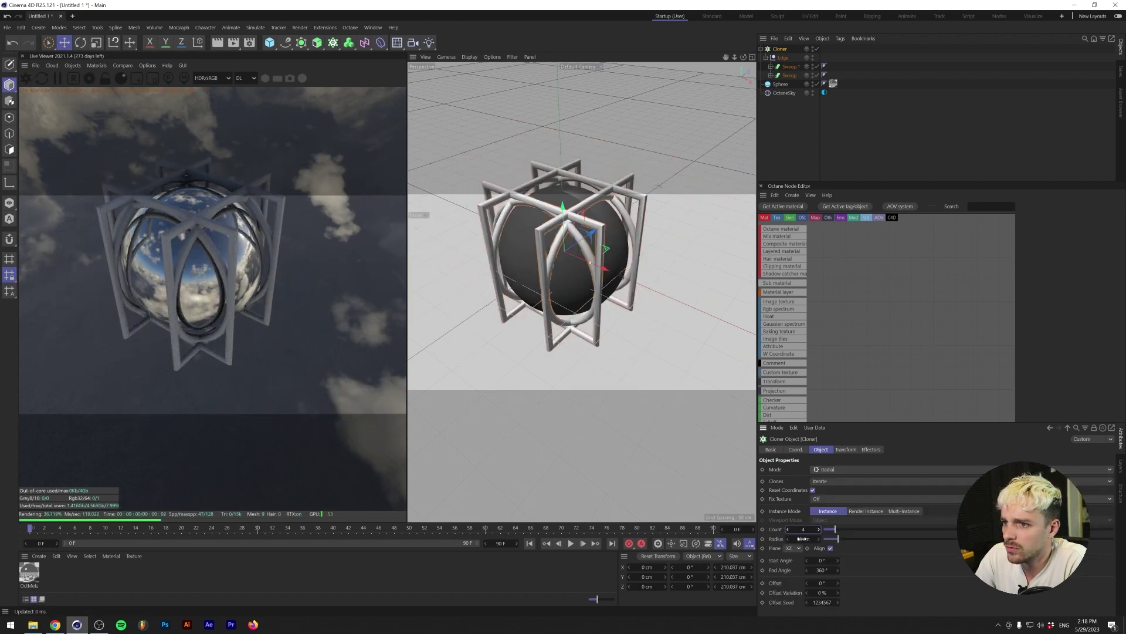
pyautogui.doubleClick(803, 539)
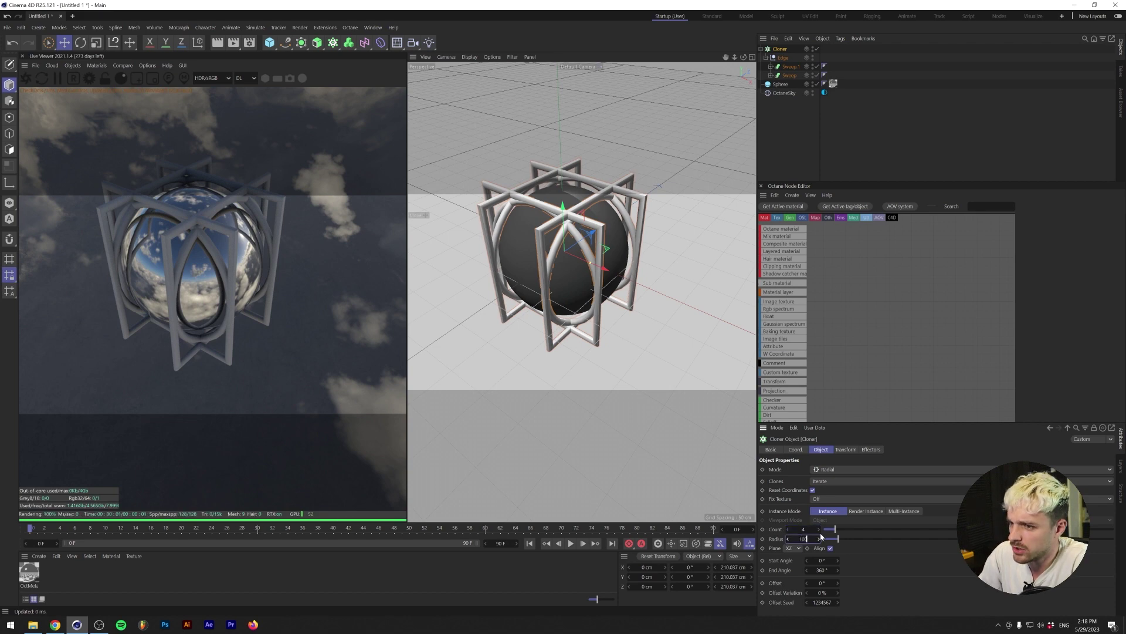
pyautogui.write('100')
pyautogui.press('Return')
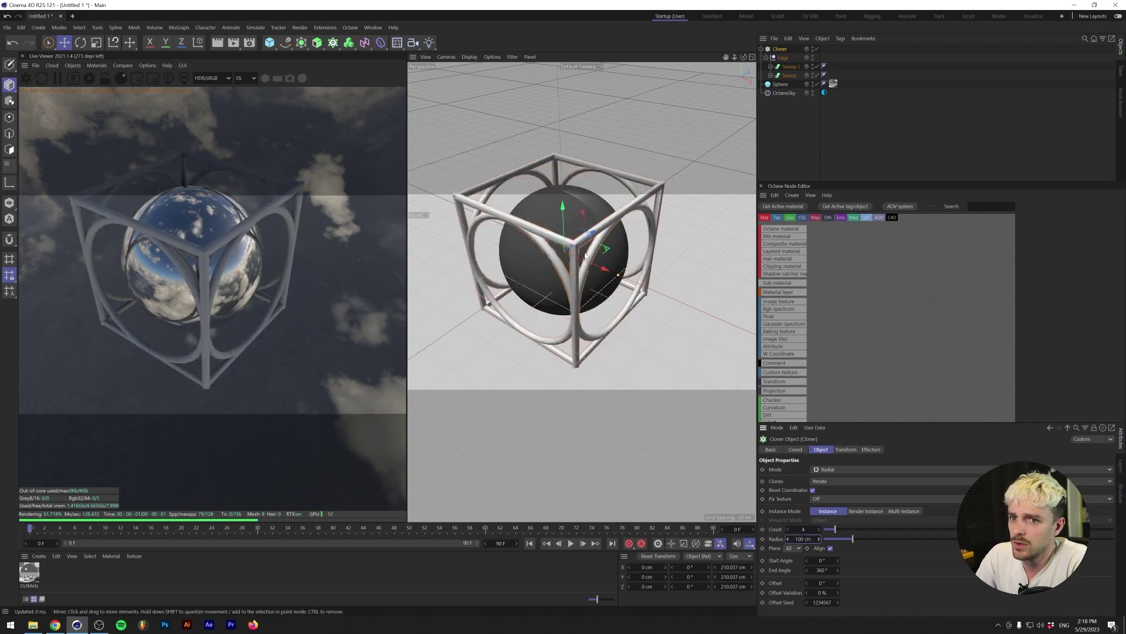
pyautogui.keyDown('alt'); pyautogui.moveTo(548, 224); pyautogui.dragTo(681, 130); pyautogui.keyUp('alt')
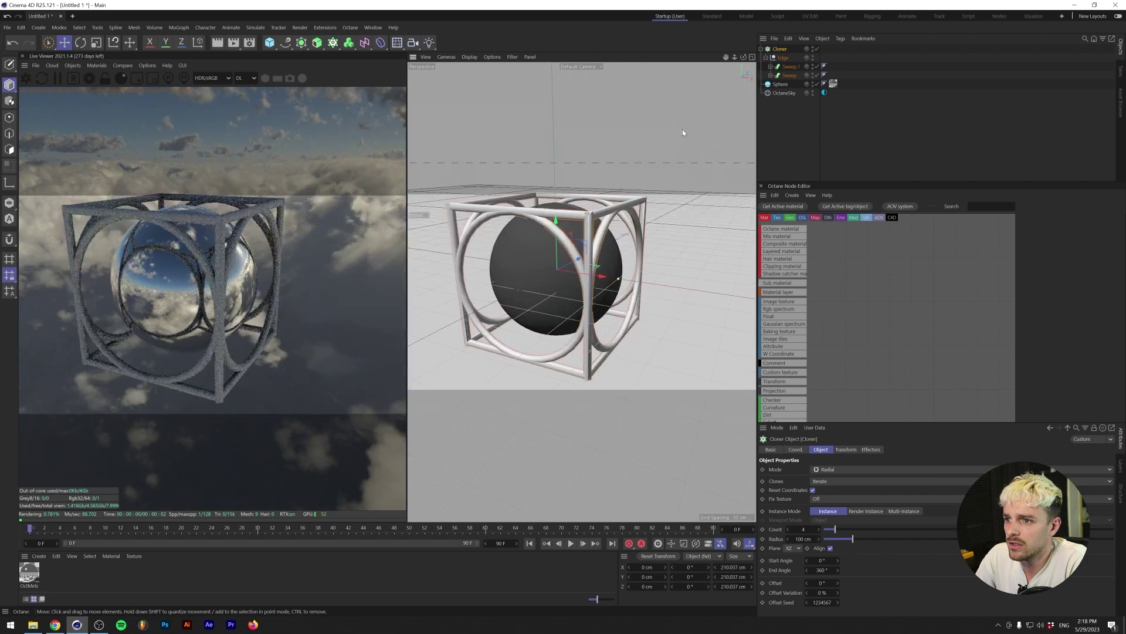
pyautogui.click(761, 49)
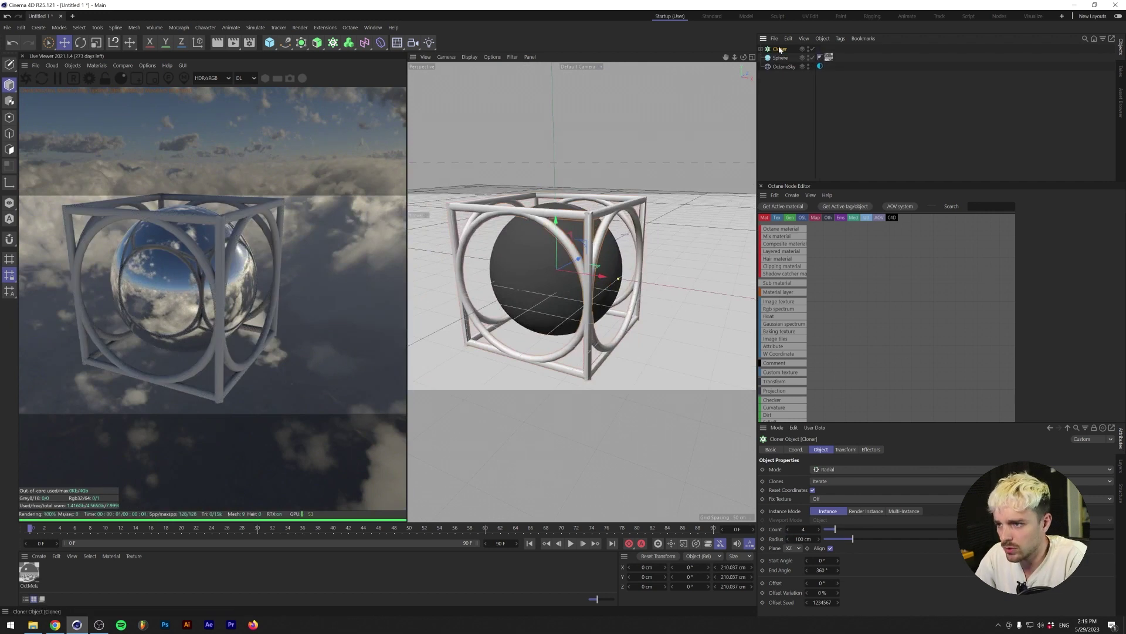
# - Duplicate the cloner, reduce Cloner.1 to 2 clones, and rotate it -90°
pyautogui.hotkey('ctrl', 'c')
pyautogui.hotkey('ctrl', 'v')
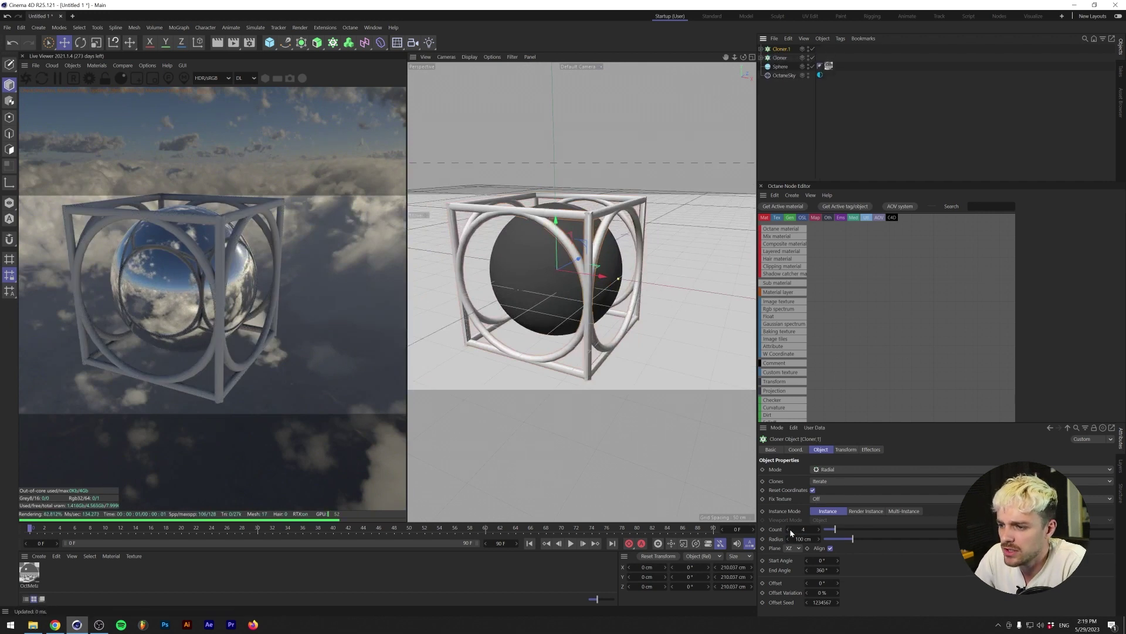
pyautogui.click(789, 529)
pyautogui.click(789, 529)
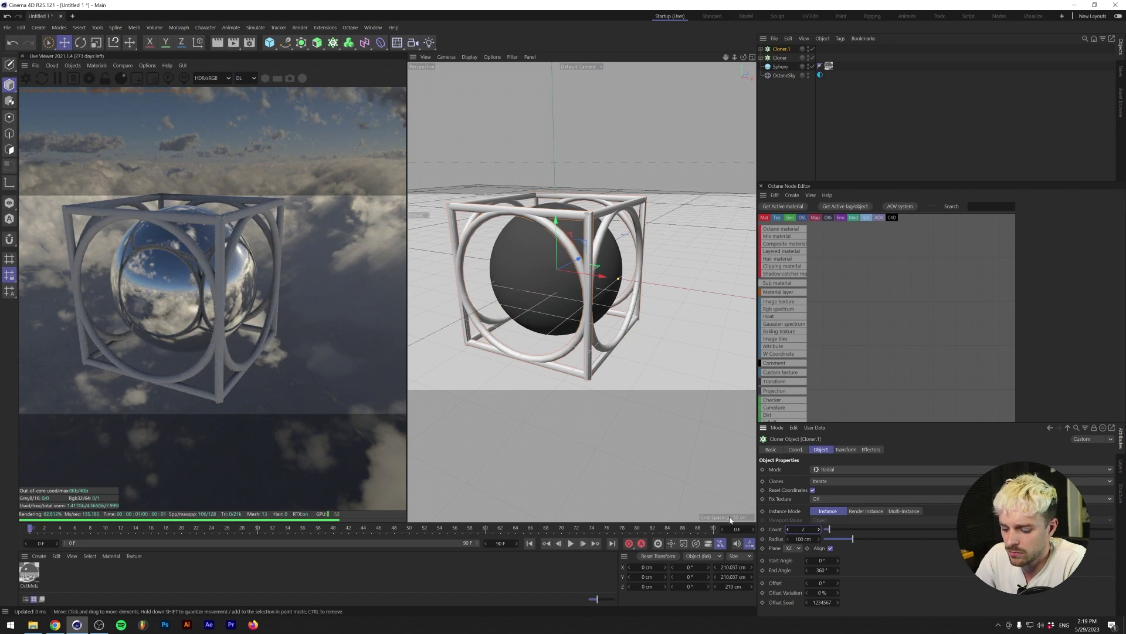
pyautogui.press('r')
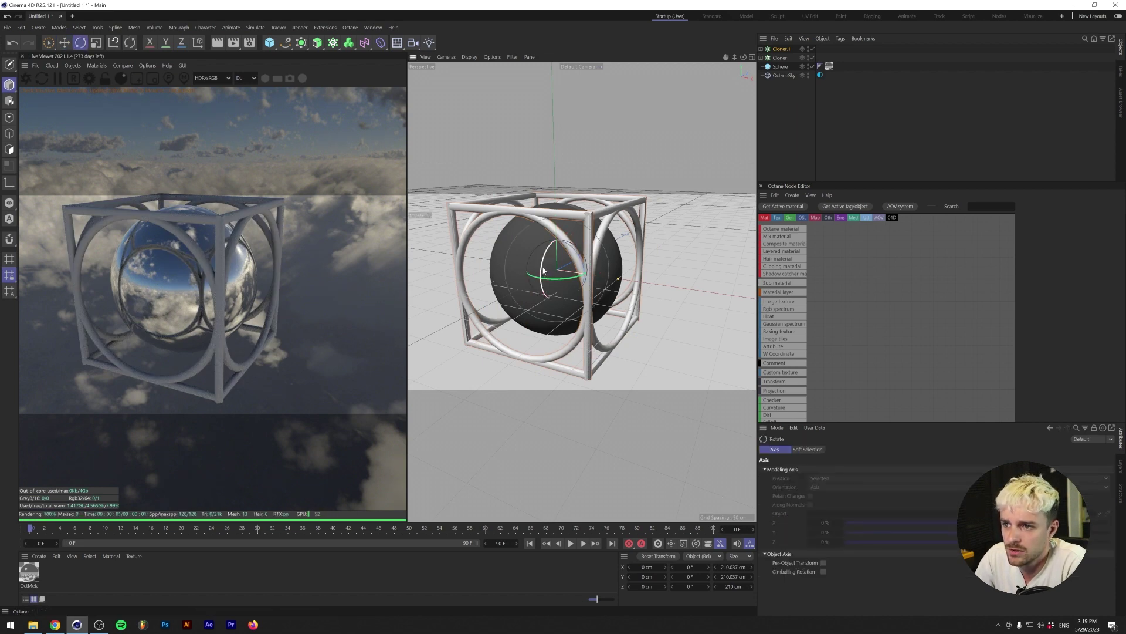
pyautogui.moveTo(544, 273); pyautogui.dragTo(634, 241)
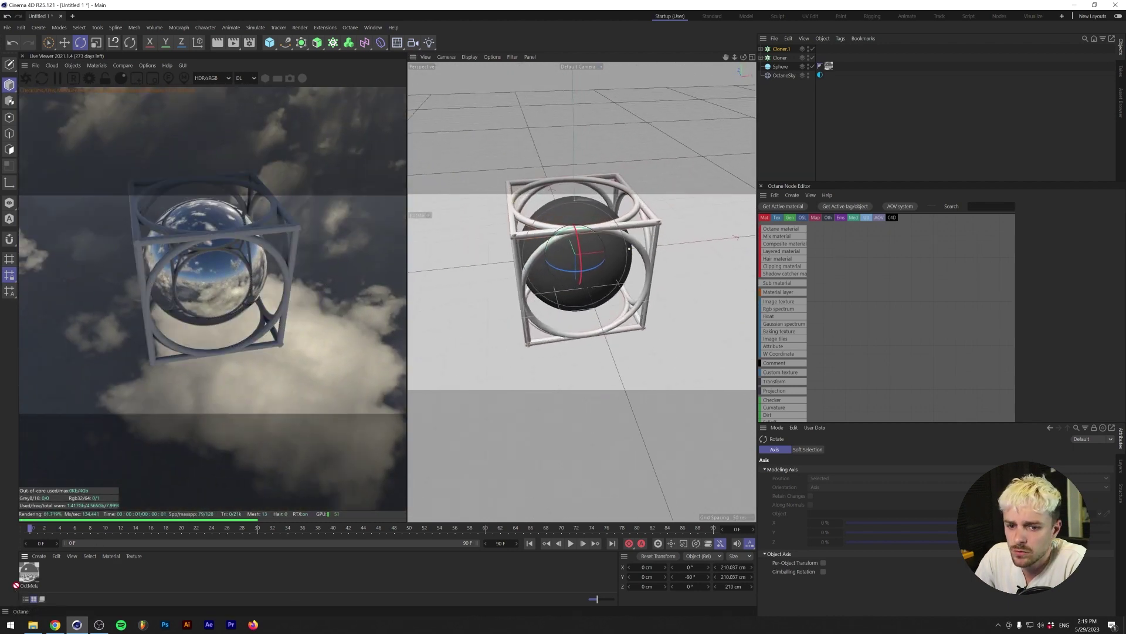
# - Open the chrome metal material, close its editor, and drag it onto the ring cloner
pyautogui.click(29, 572)
pyautogui.doubleClick(30, 573)
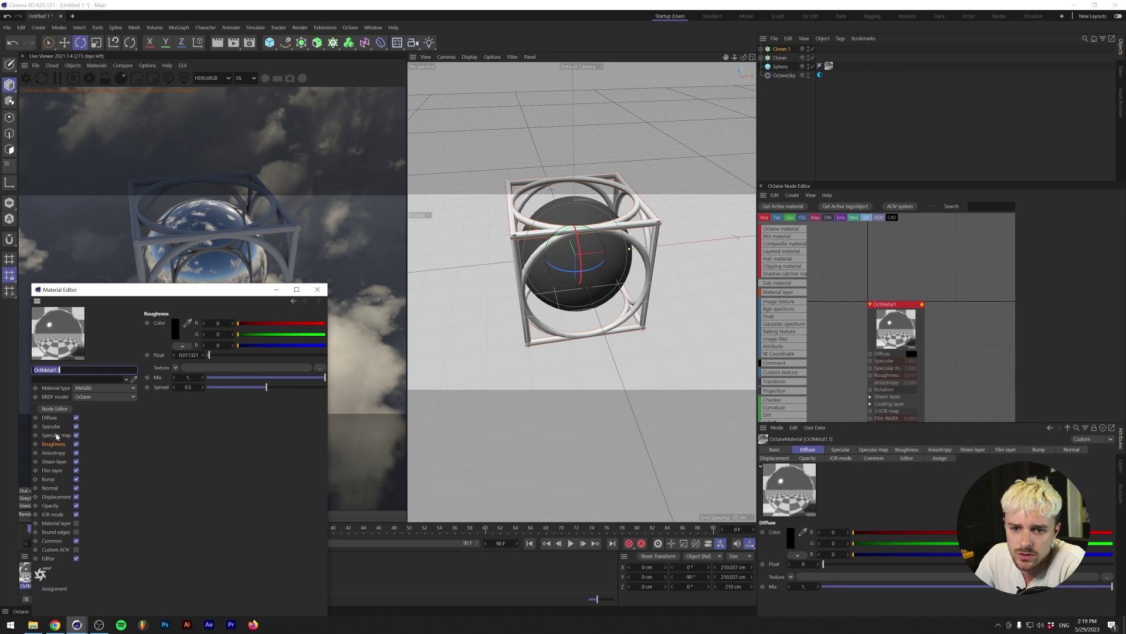
pyautogui.click(59, 445)
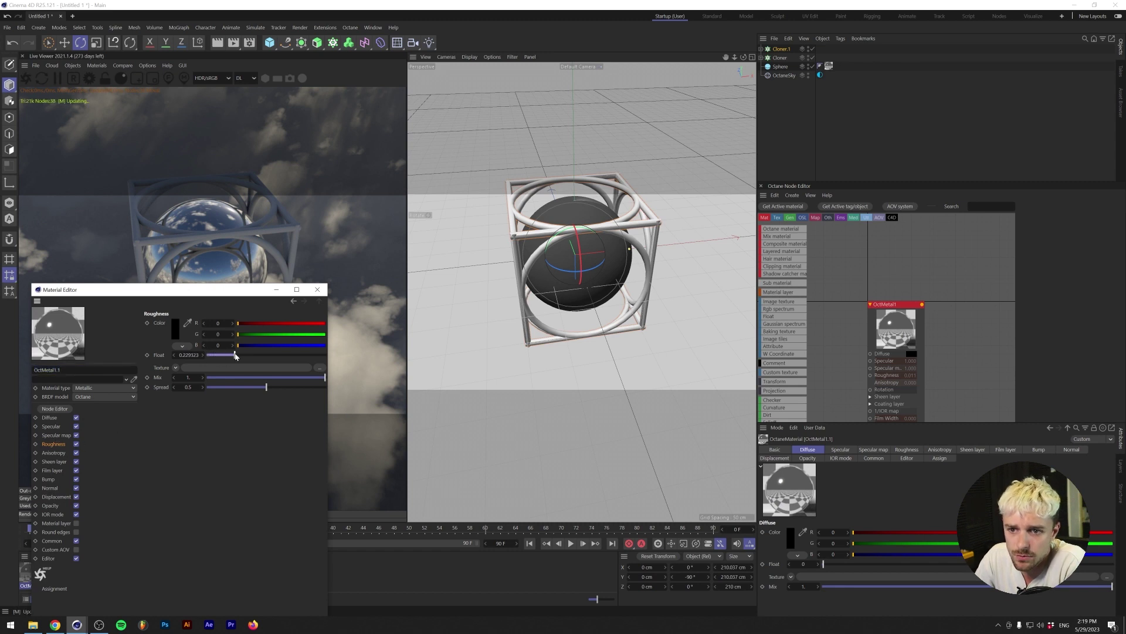
pyautogui.click(317, 289)
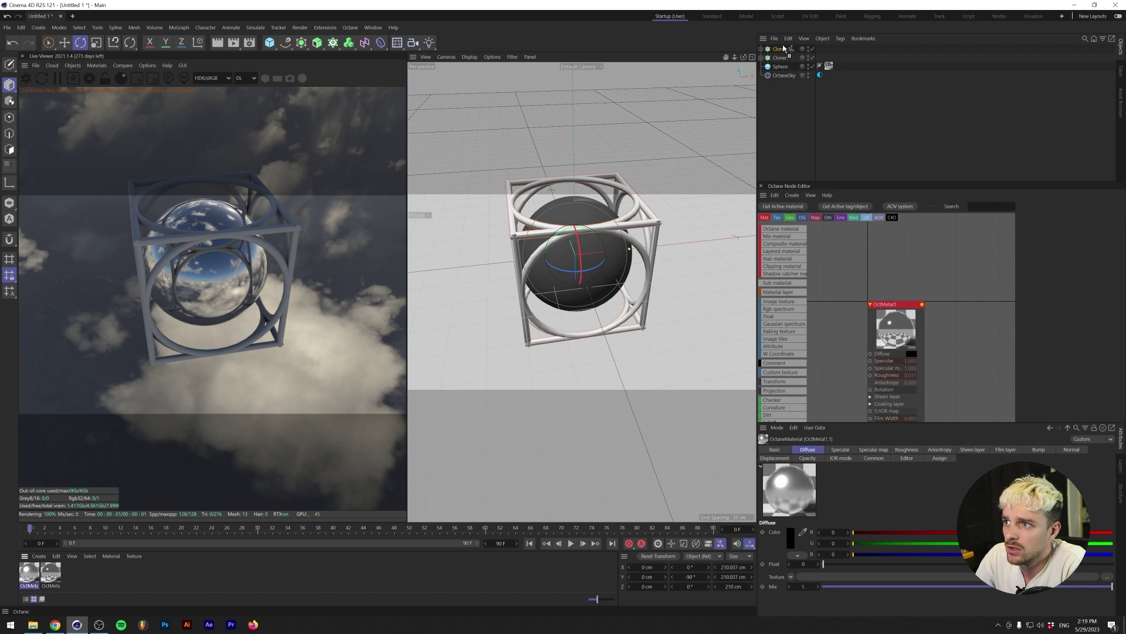
pyautogui.moveTo(784, 50); pyautogui.dragTo(784, 49)
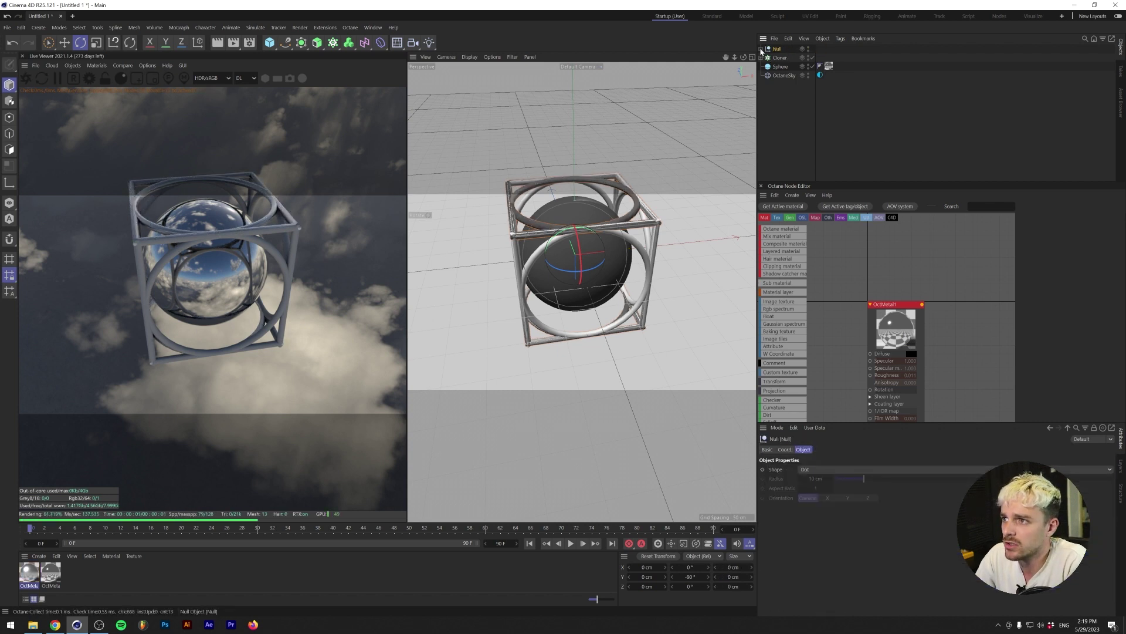
# - Move the ring cloners into a null renamed Edge
pyautogui.keyDown('ctrl'); pyautogui.moveTo(779, 56); pyautogui.dragTo(783, 63); pyautogui.keyUp('ctrl')
pyautogui.doubleClick(779, 48)
pyautogui.write('Edge')
pyautogui.press('Return')
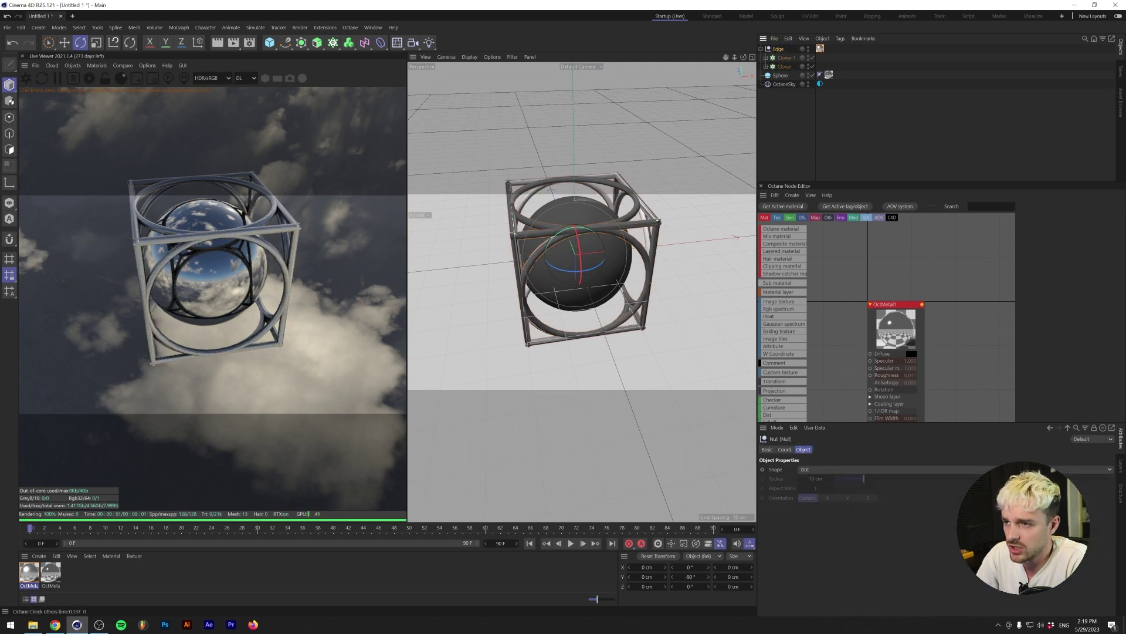
pyautogui.click(762, 48)
pyautogui.keyDown('alt'); pyautogui.moveTo(533, 263); pyautogui.dragTo(544, 270); pyautogui.keyUp('alt')
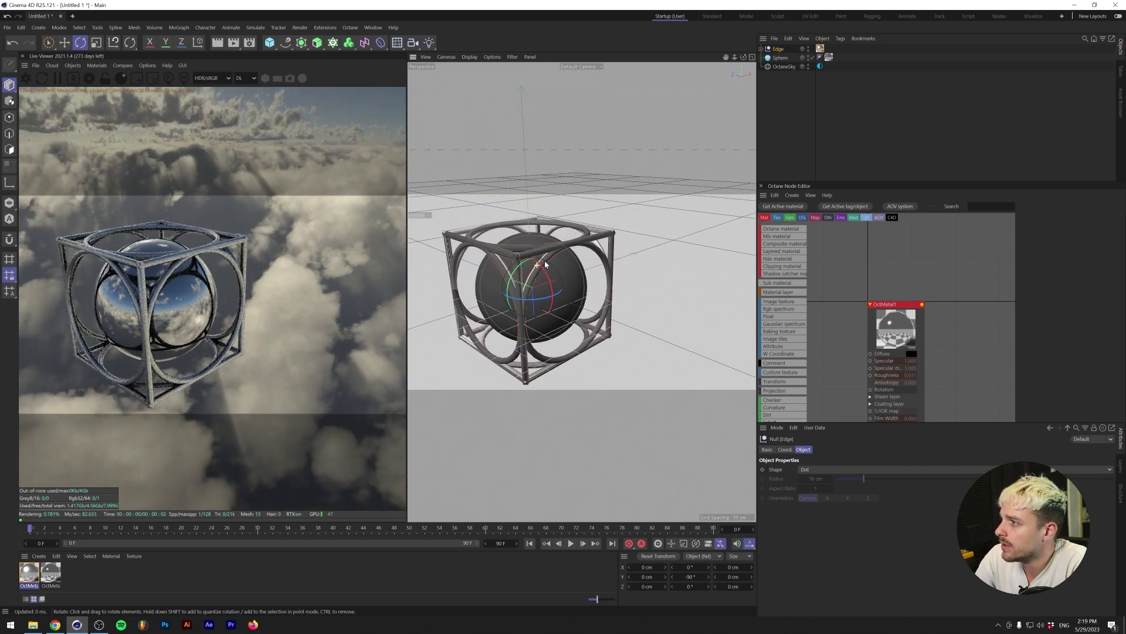
# - Set the sphere radius to 110 cm and group it with Edge in a new null
pyautogui.click(780, 58)
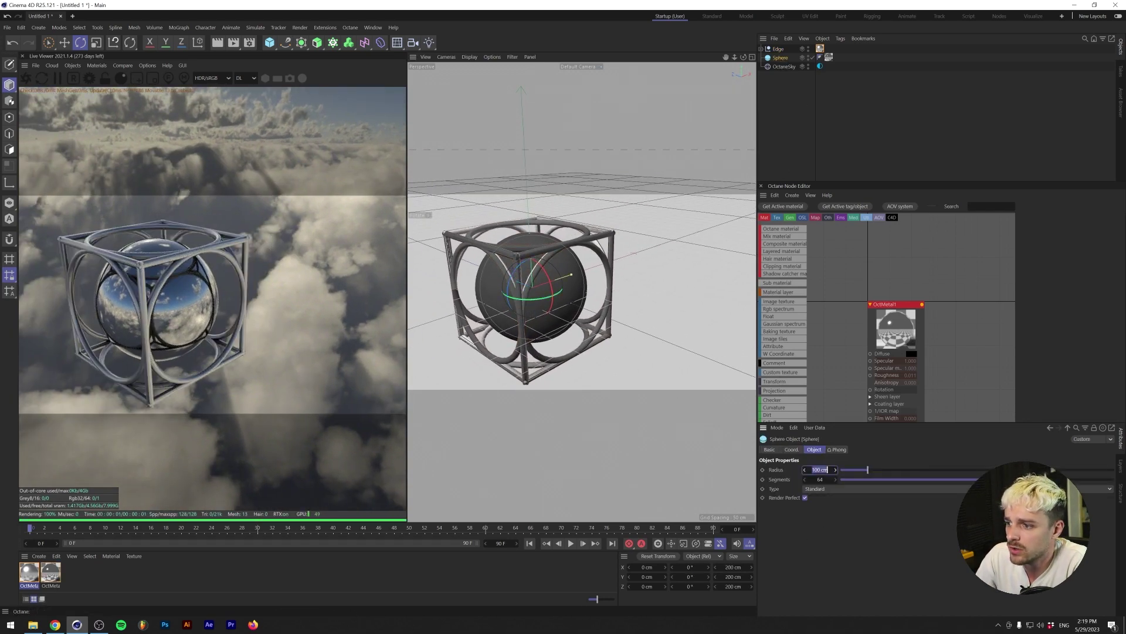
pyautogui.write('120')
pyautogui.press('Return')
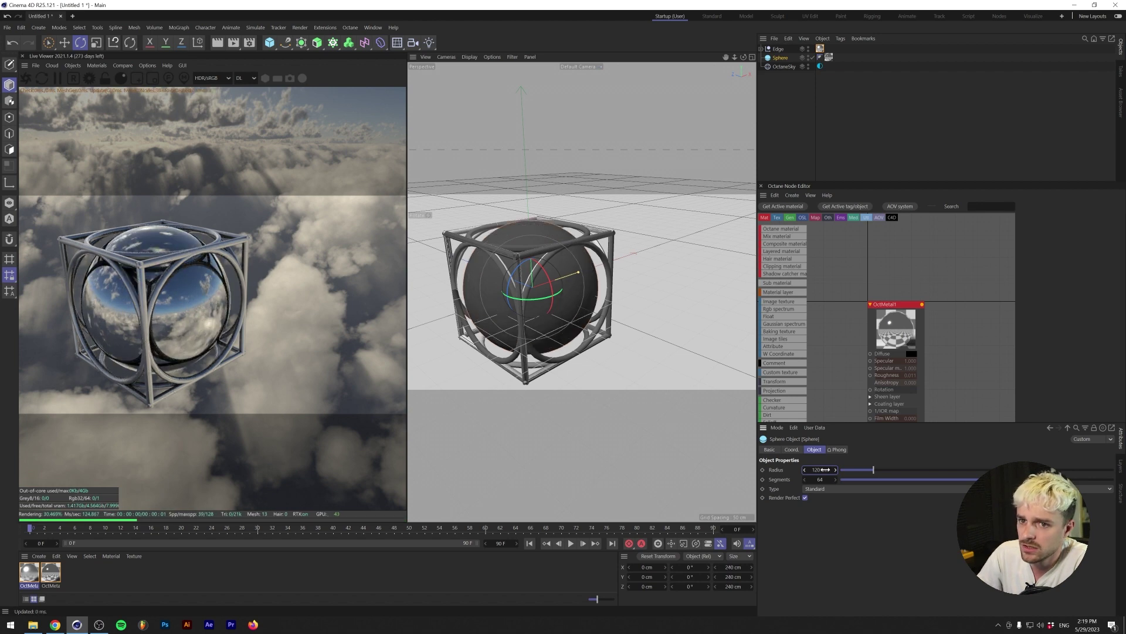
pyautogui.write('110')
pyautogui.press('Return')
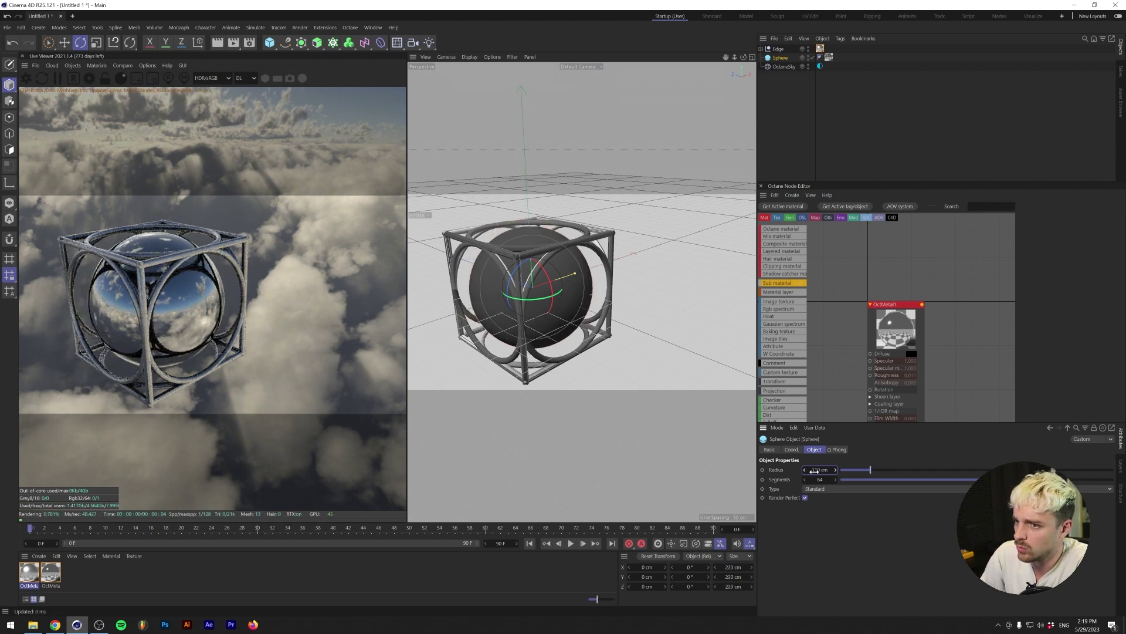
pyautogui.keyDown('alt'); pyautogui.moveTo(511, 275); pyautogui.dragTo(552, 258); pyautogui.keyUp('alt')
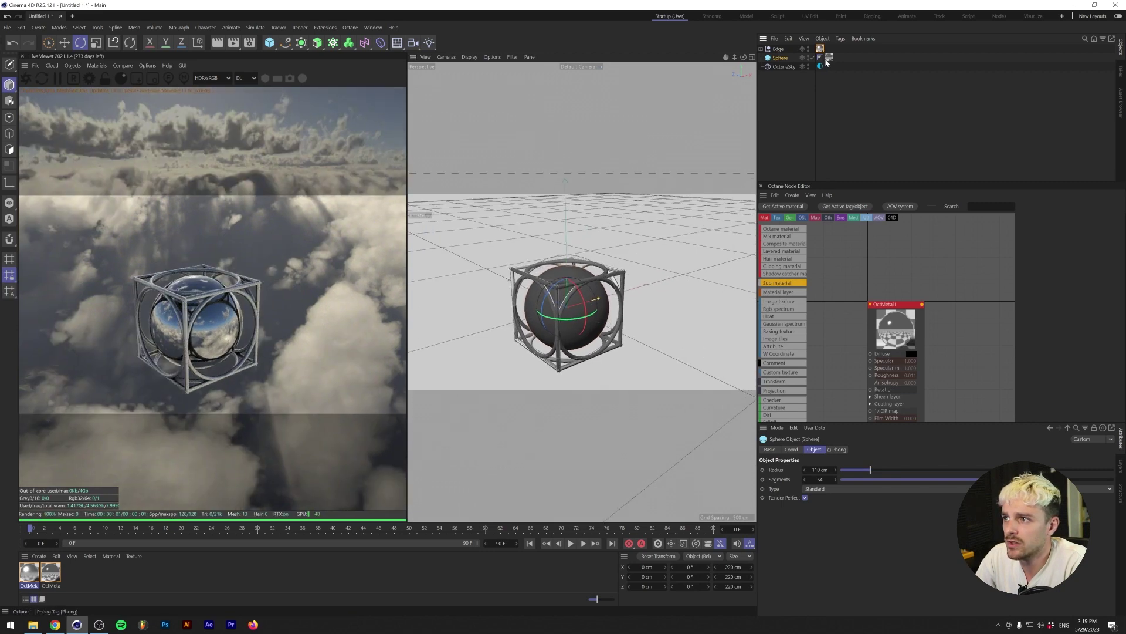
pyautogui.keyDown('shift'); pyautogui.click(782, 51); pyautogui.keyUp('shift')
pyautogui.hotkey('alt', 'g')
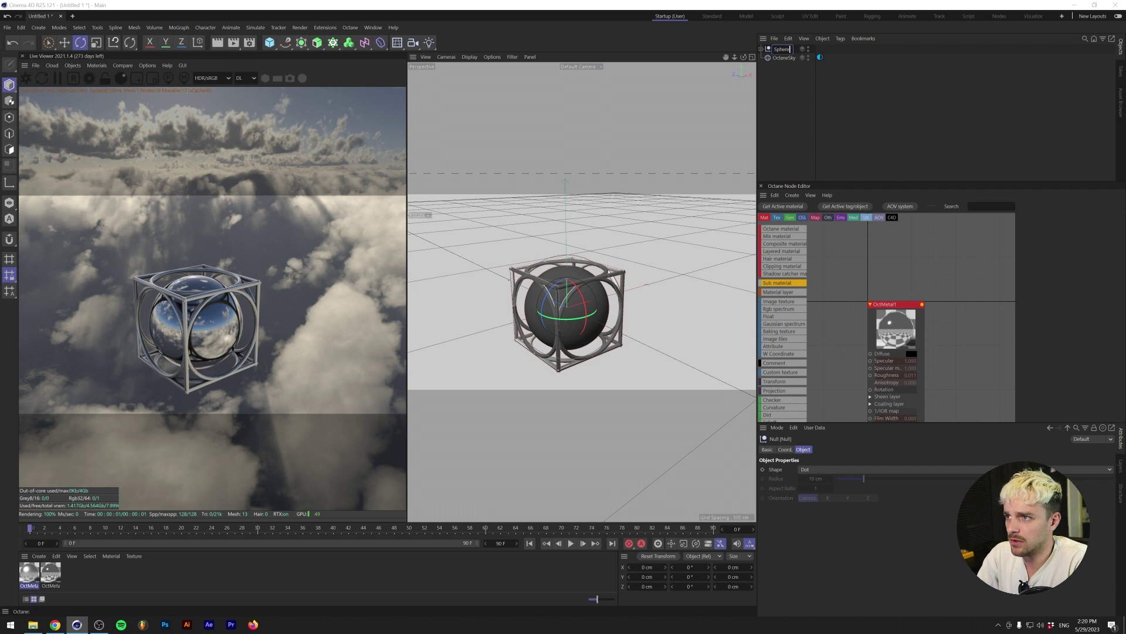
# - Rename the group 'Sphere in Cube', hide it in viewport and render, and switch to four views
pyautogui.write('Sphere in Cube')
pyautogui.press('Return')
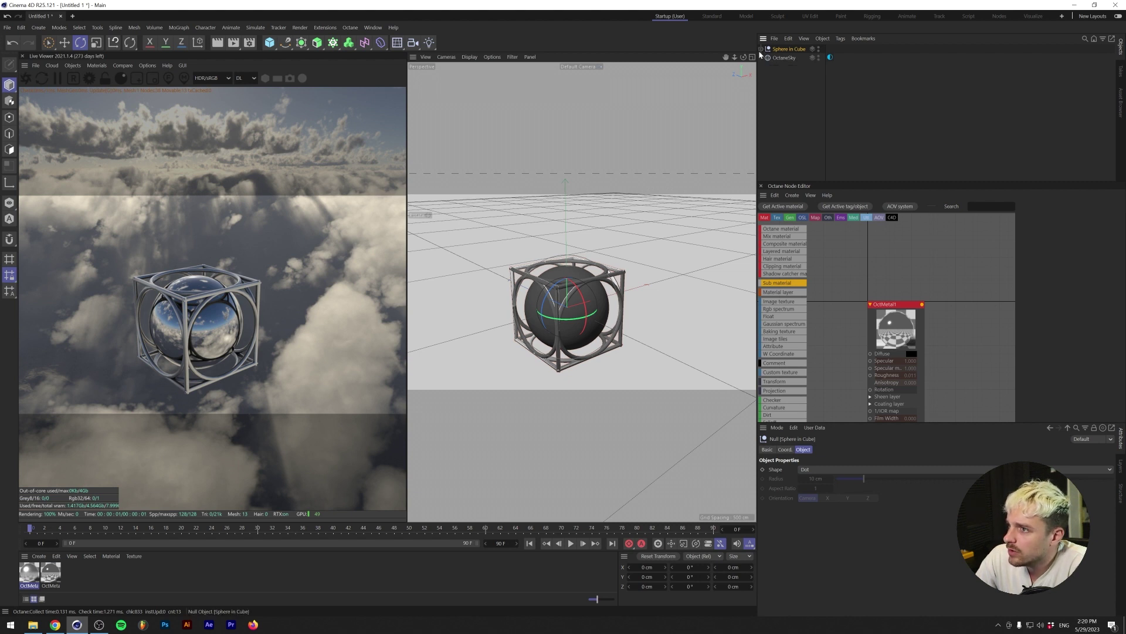
pyautogui.click(818, 48)
pyautogui.click(818, 51)
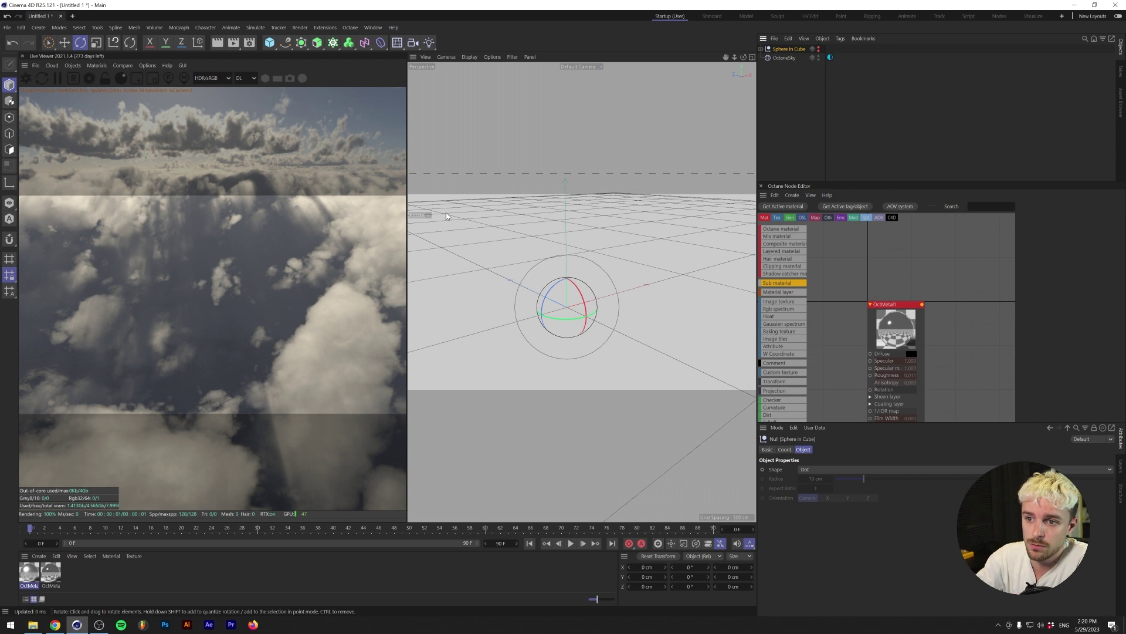
pyautogui.press('F5')
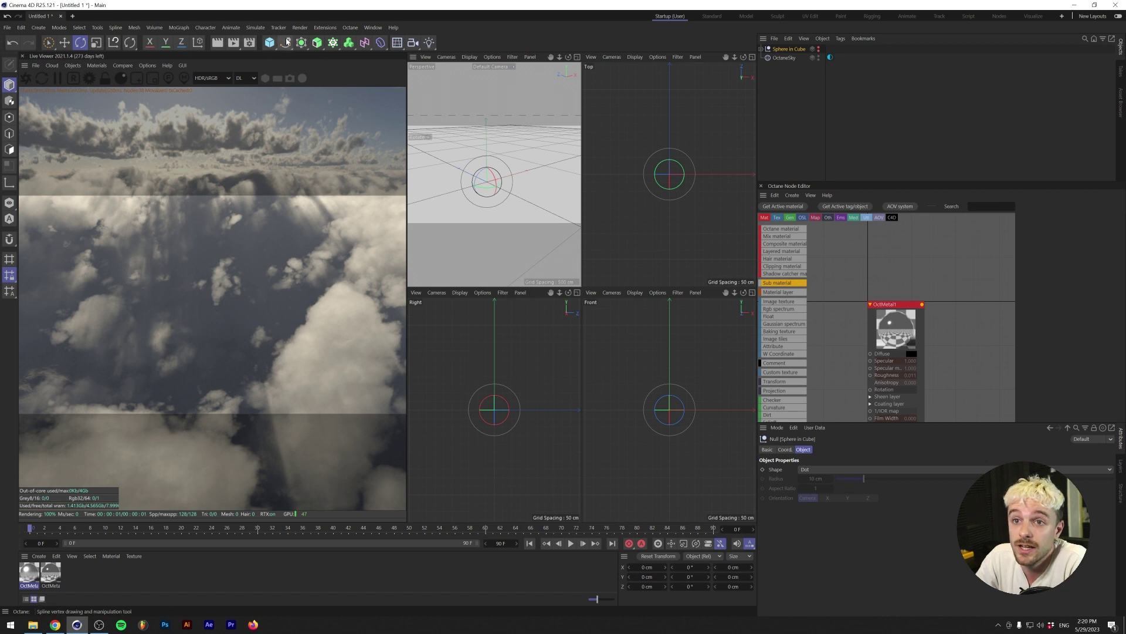
pyautogui.click(288, 42)
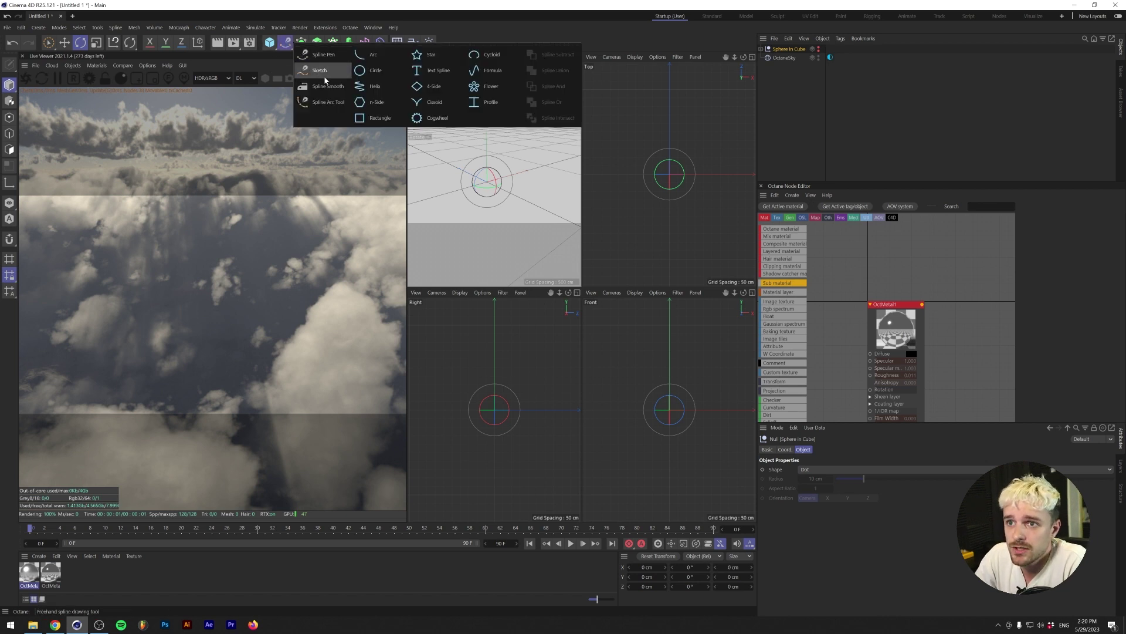
pyautogui.click(321, 71)
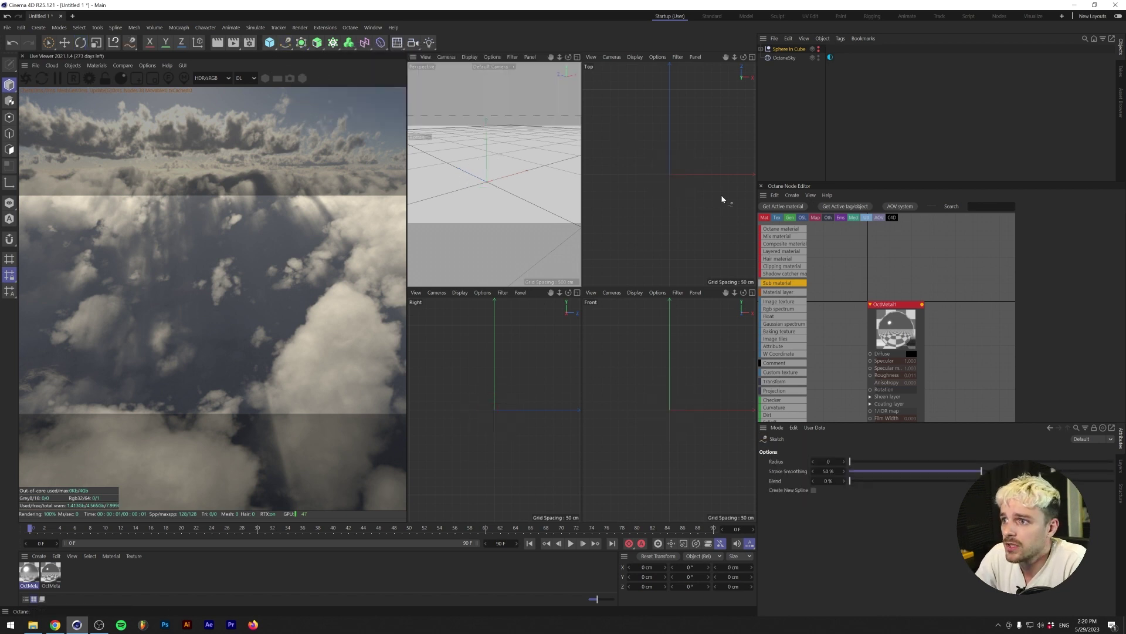
pyautogui.moveTo(702, 184)
pyautogui.mouseDown()
pyautogui.moveTo(686, 121)
pyautogui.moveTo(667, 155)
pyautogui.moveTo(672, 179)
pyautogui.moveTo(655, 194)
pyautogui.moveTo(681, 209)
pyautogui.moveTo(698, 192)
pyautogui.mouseUp()
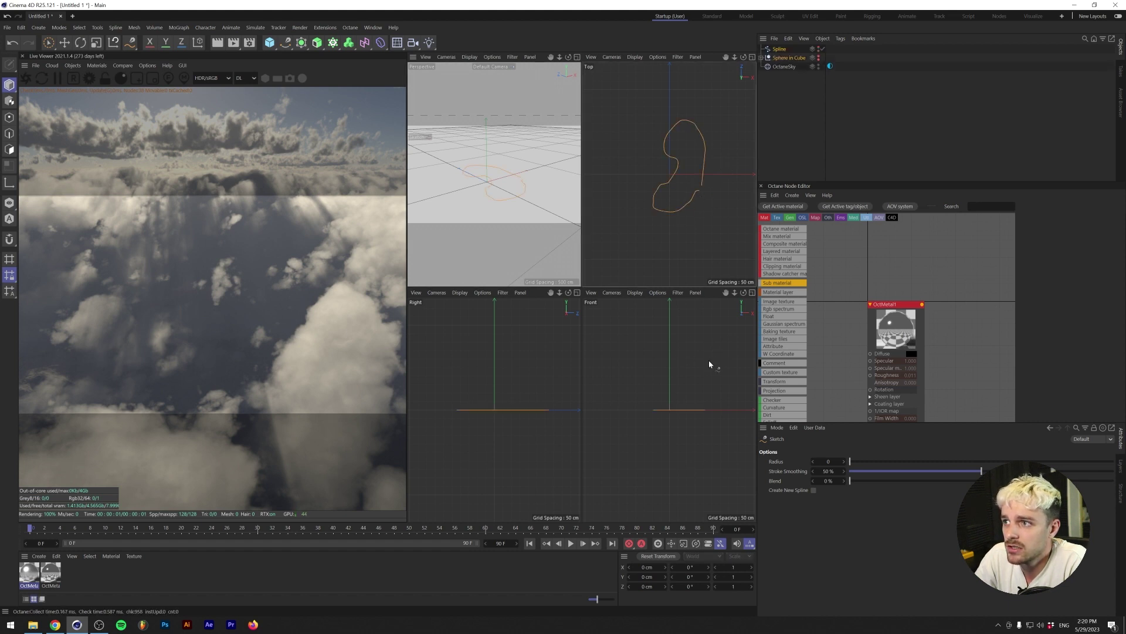
pyautogui.moveTo(708, 360)
pyautogui.mouseDown()
pyautogui.moveTo(700, 395)
pyautogui.moveTo(652, 406)
pyautogui.moveTo(681, 440)
pyautogui.mouseUp()
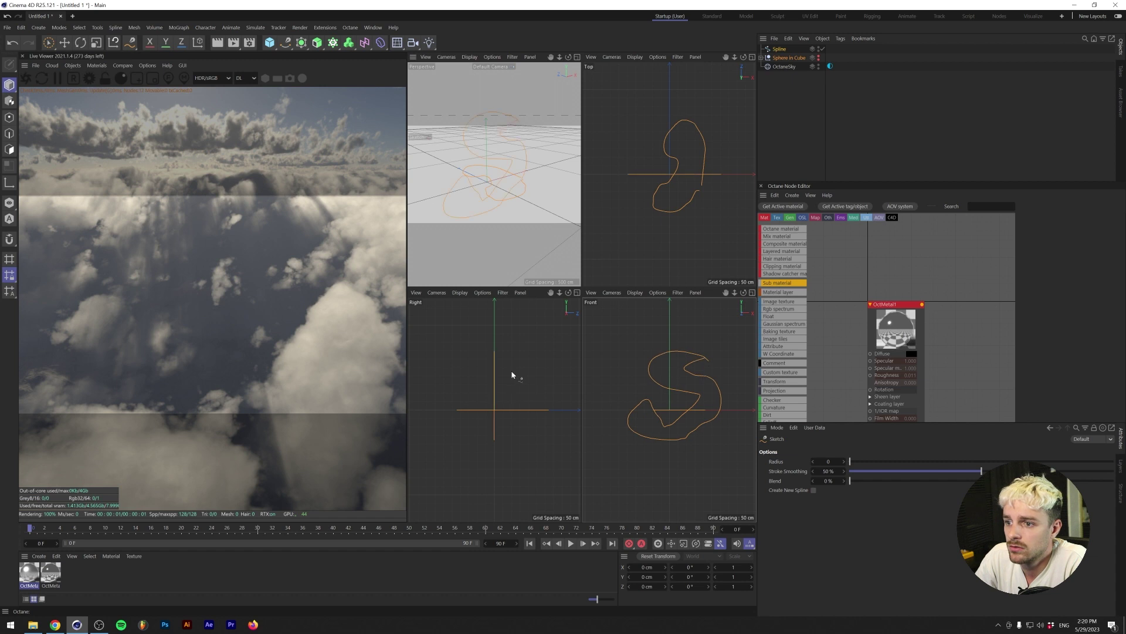
pyautogui.moveTo(514, 360); pyautogui.dragTo(479, 403)
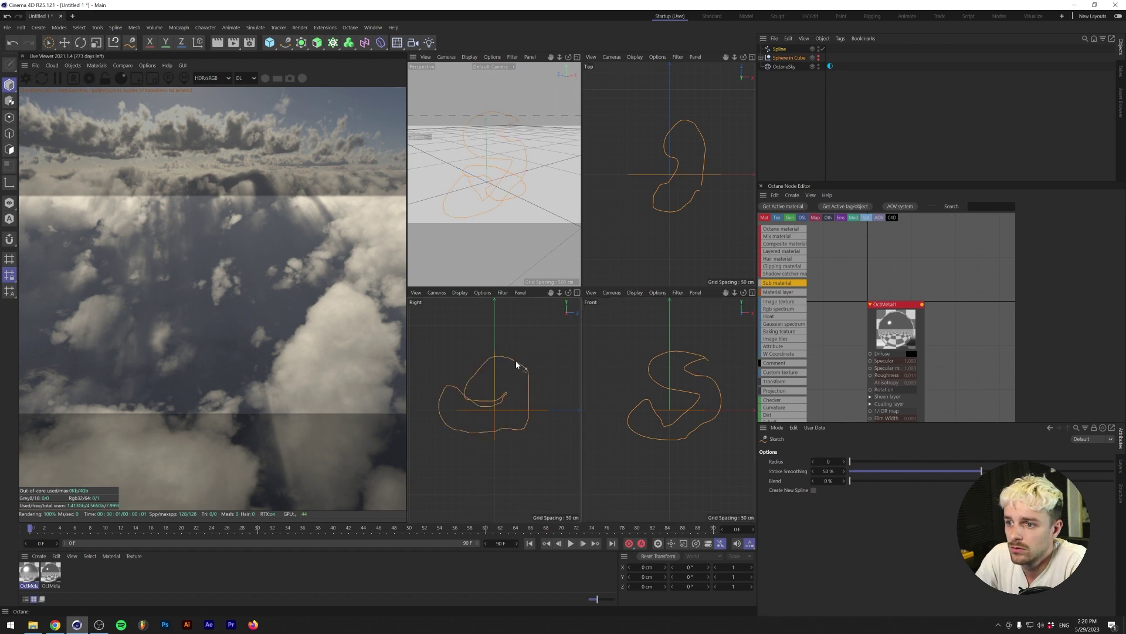
pyautogui.click(782, 49)
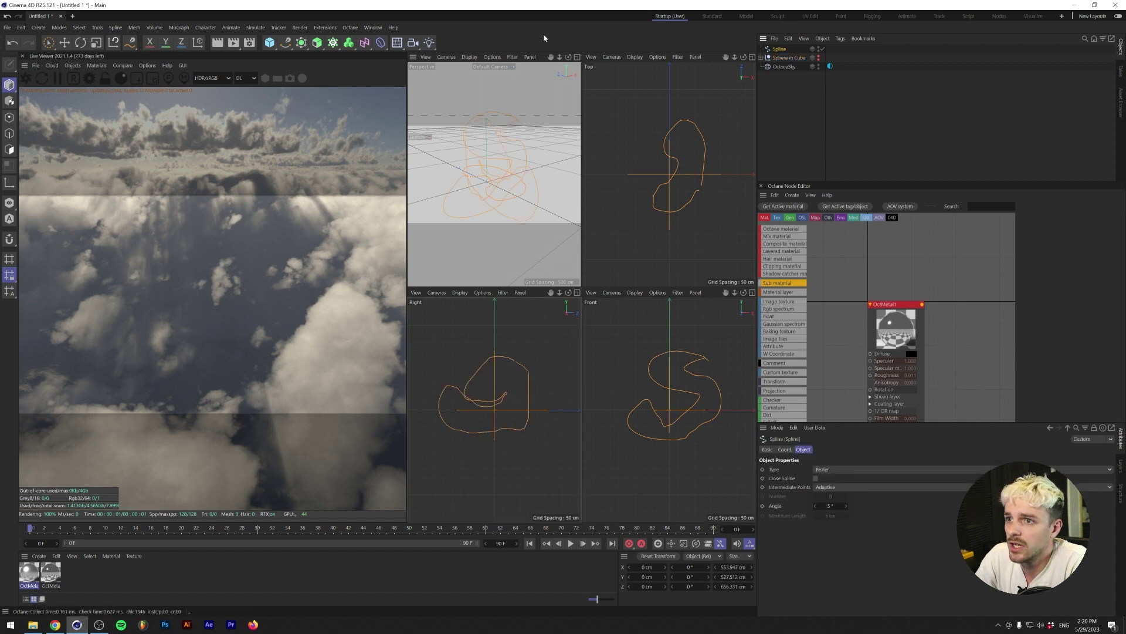
pyautogui.moveTo(307, 46); pyautogui.dragTo(351, 73)
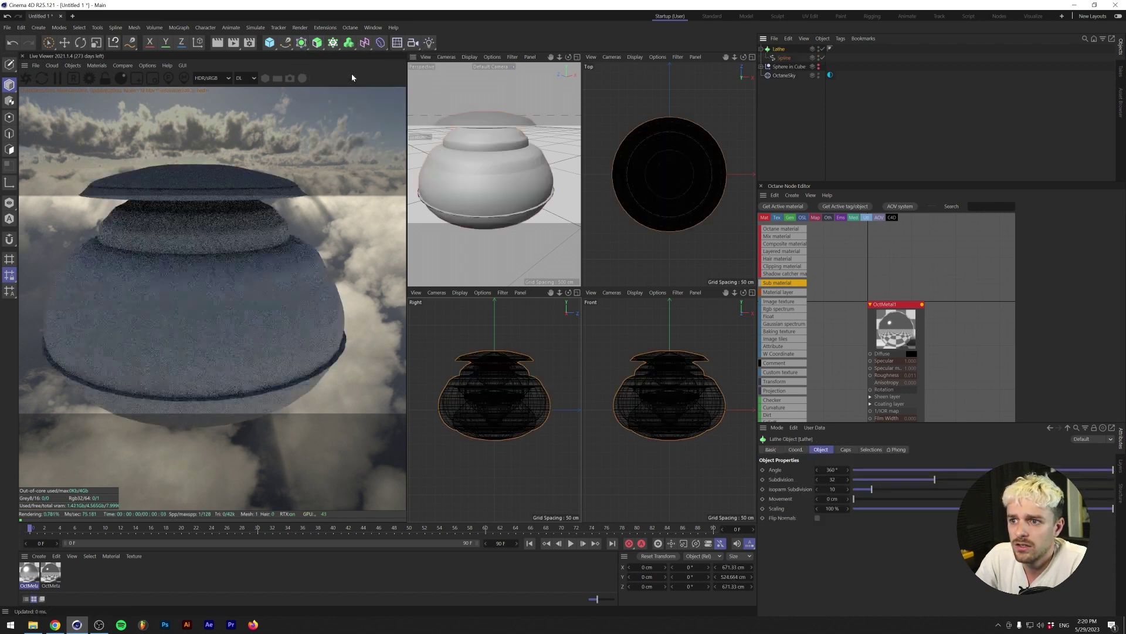
pyautogui.moveTo(786, 49); pyautogui.dragTo(784, 46)
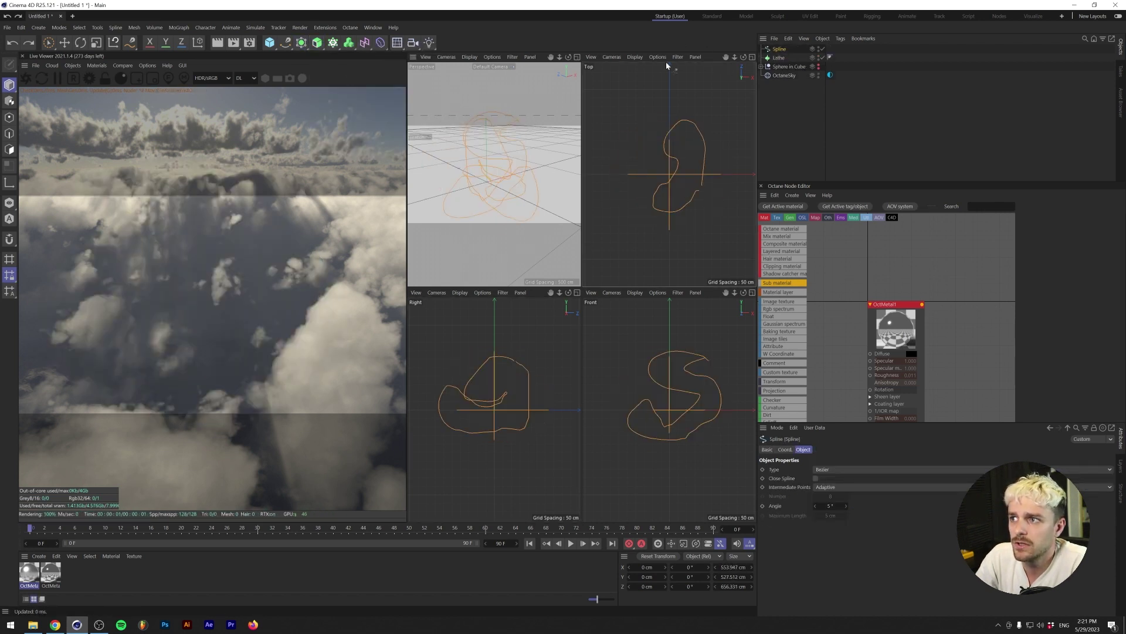
pyautogui.keyDown('alt'); pyautogui.moveTo(317, 42); pyautogui.dragTo(341, 108); pyautogui.keyUp('alt')
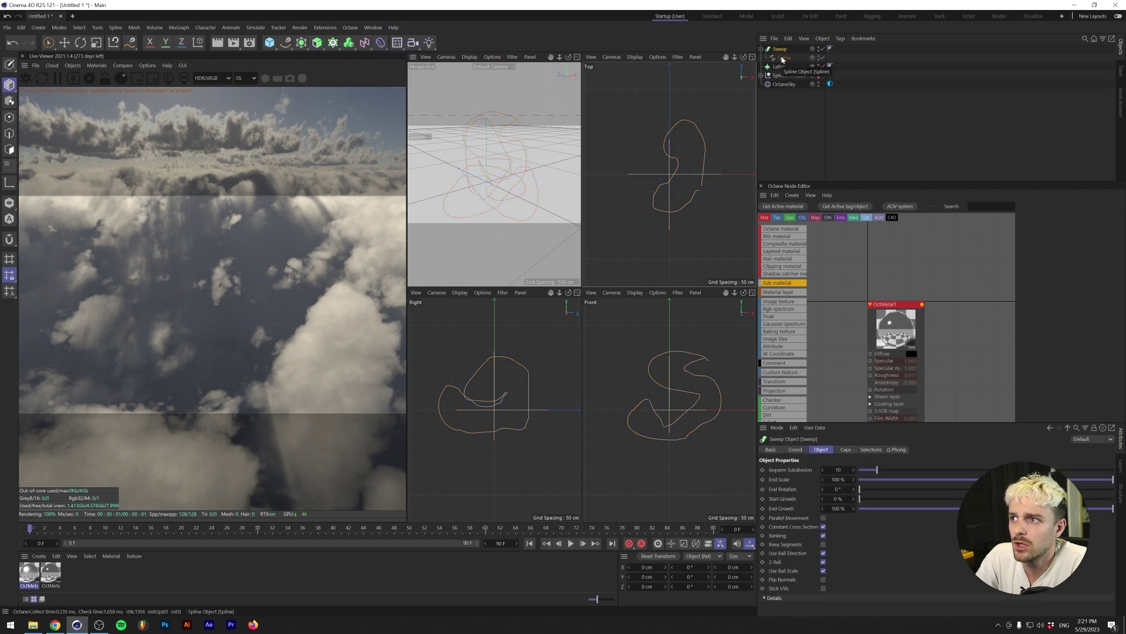
pyautogui.moveTo(782, 59); pyautogui.dragTo(784, 62)
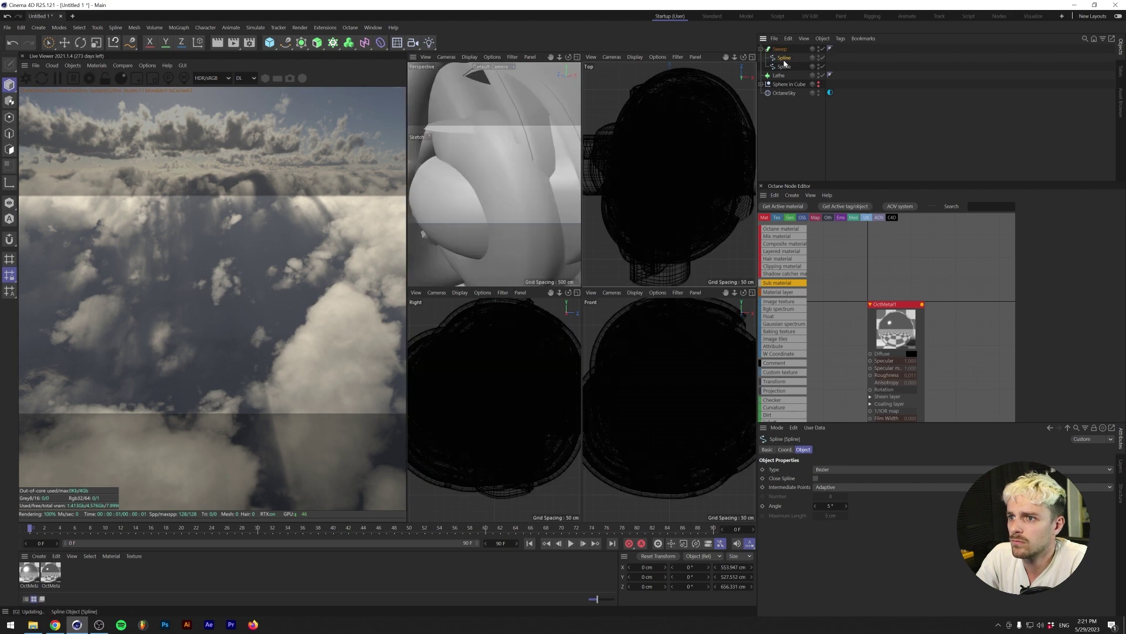
pyautogui.press('h')
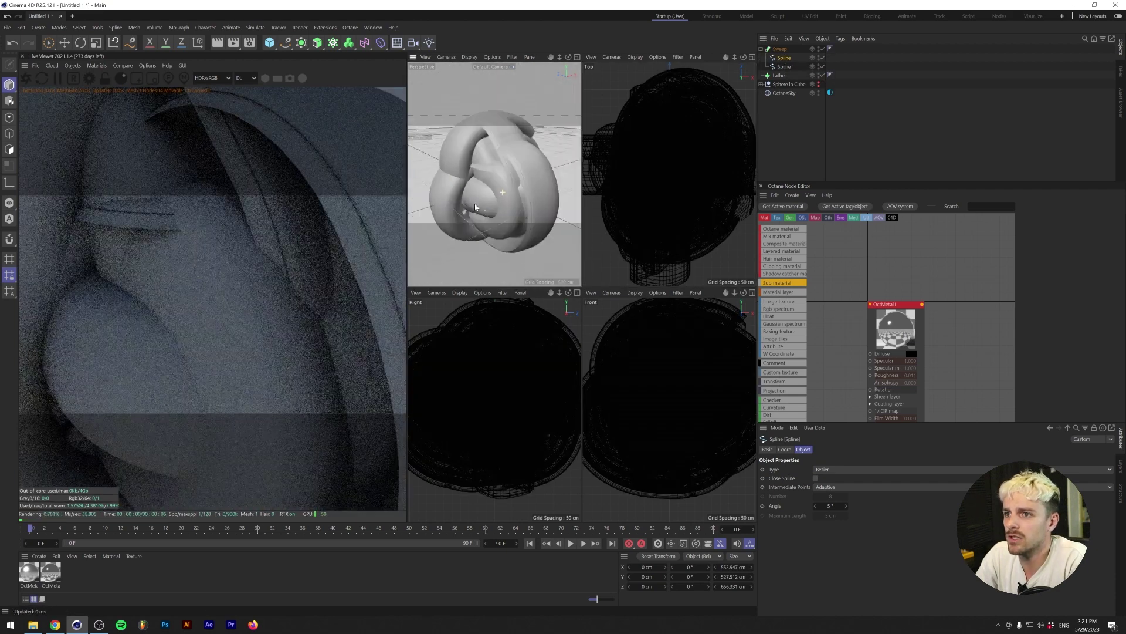
pyautogui.moveTo(784, 66); pyautogui.dragTo(785, 76)
pyautogui.click(779, 49)
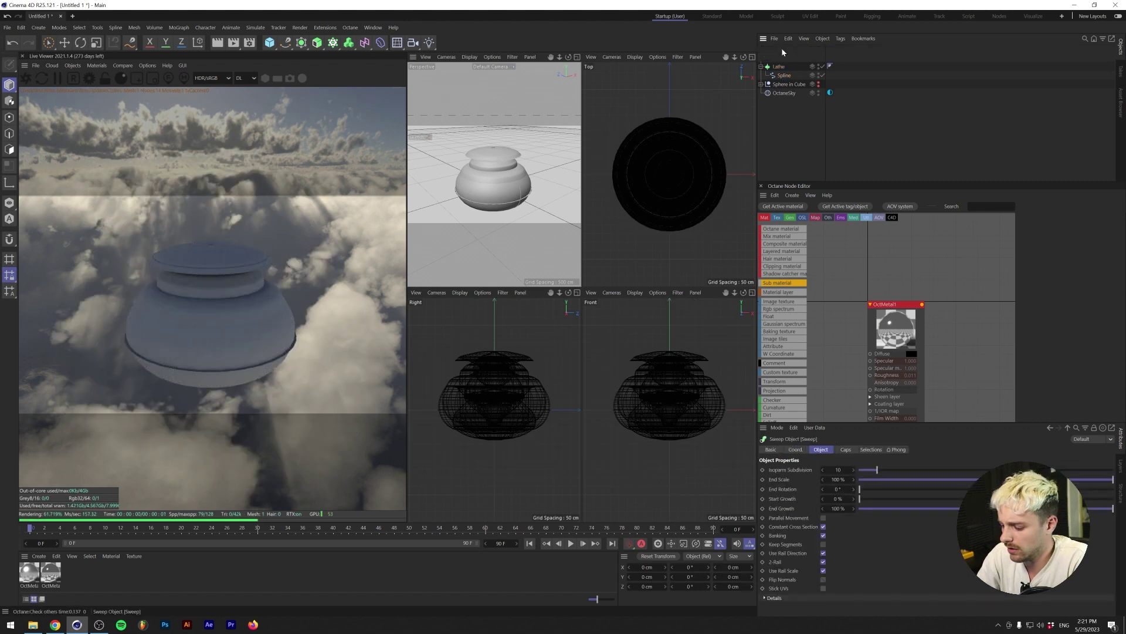
pyautogui.press('Delete')
pyautogui.click(781, 50)
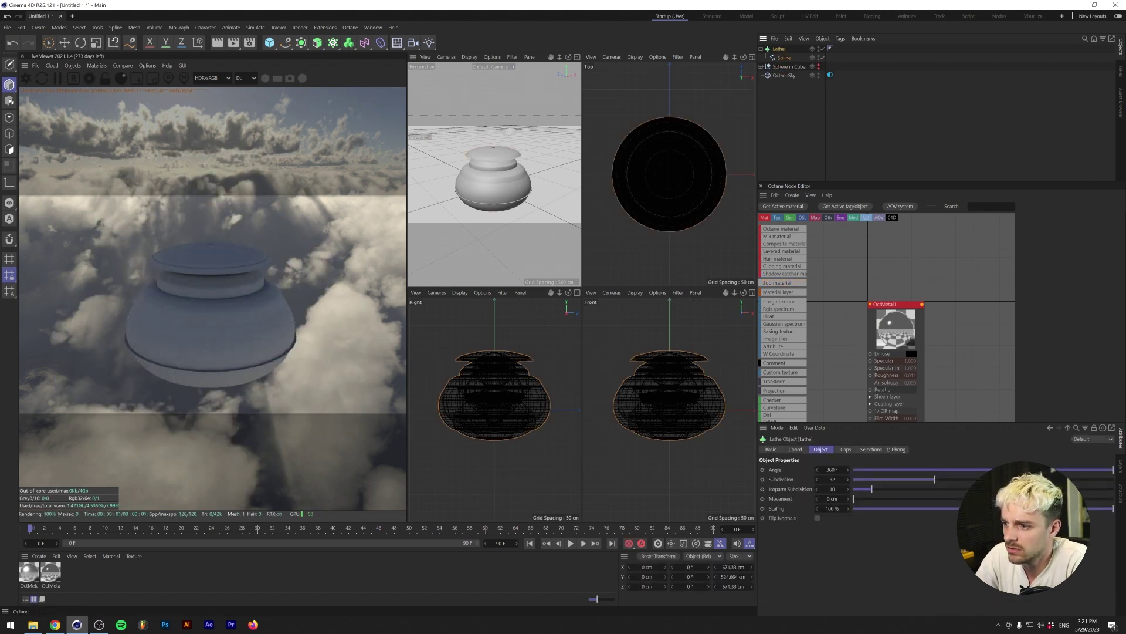
pyautogui.moveTo(1114, 471); pyautogui.dragTo(897, 477)
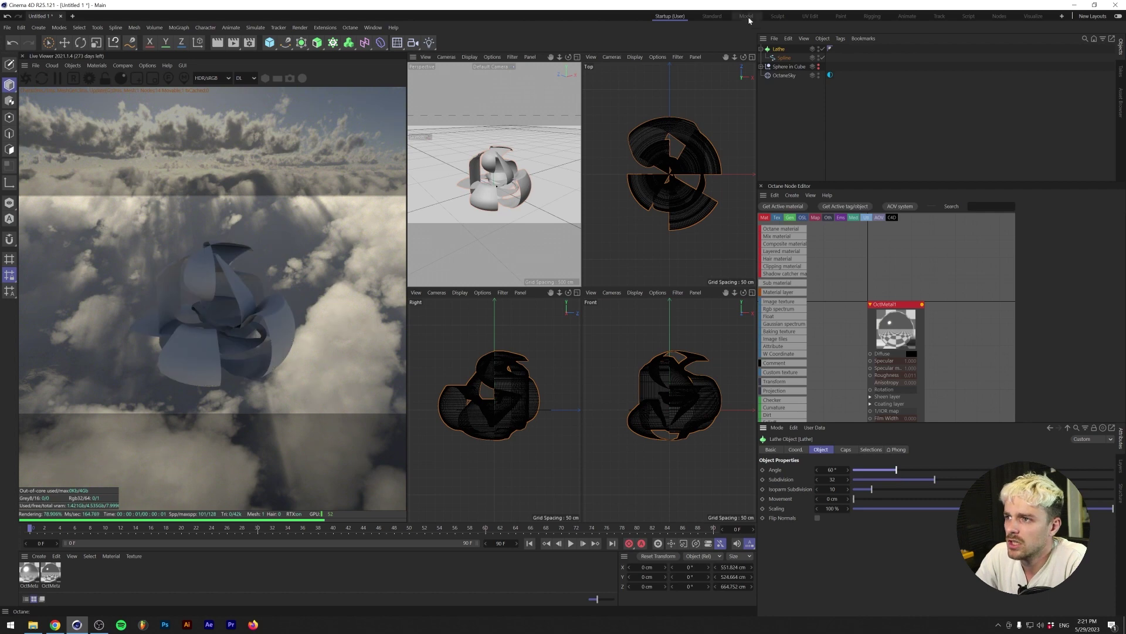
pyautogui.keyDown('alt'); pyautogui.moveTo(451, 206); pyautogui.dragTo(479, 175); pyautogui.keyUp('alt')
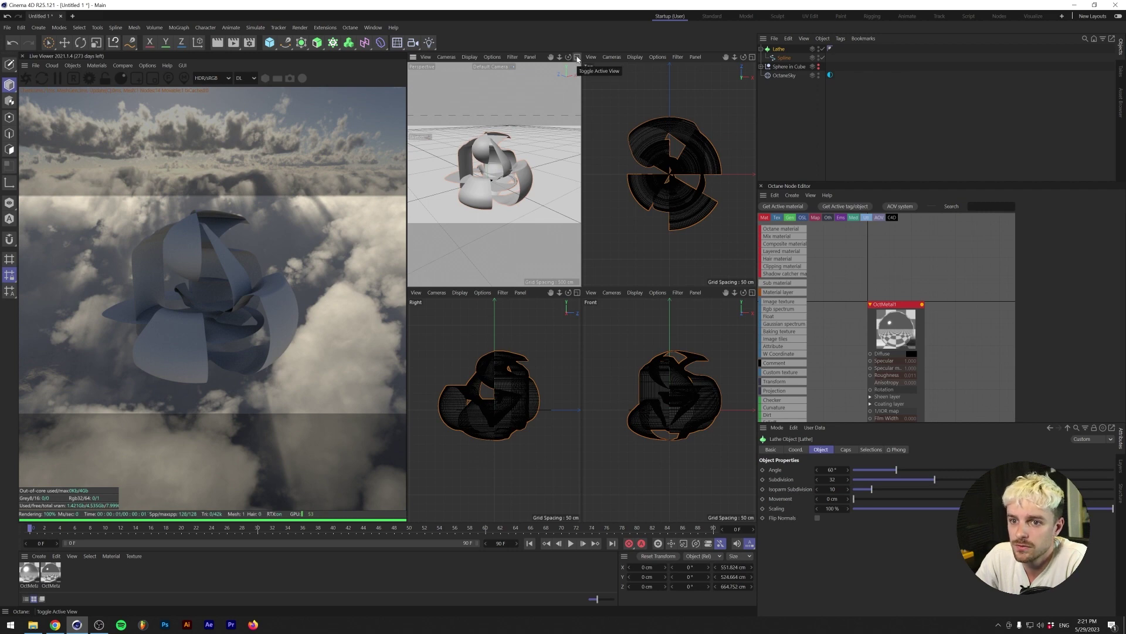
pyautogui.press('Delete')
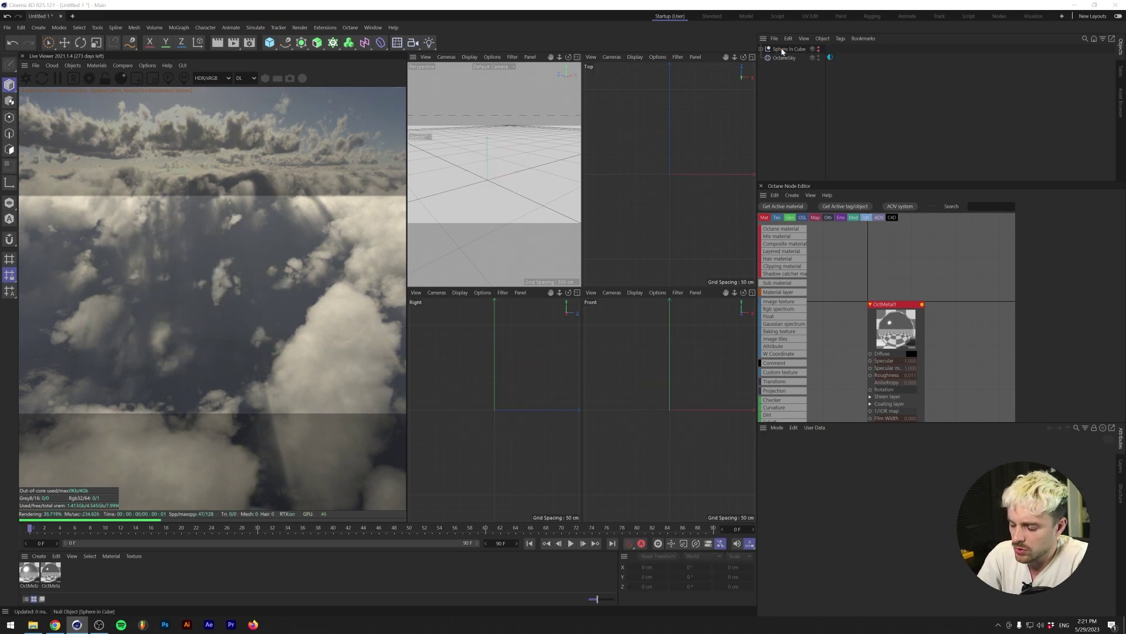
pyautogui.hotkey('ctrl', 'o')
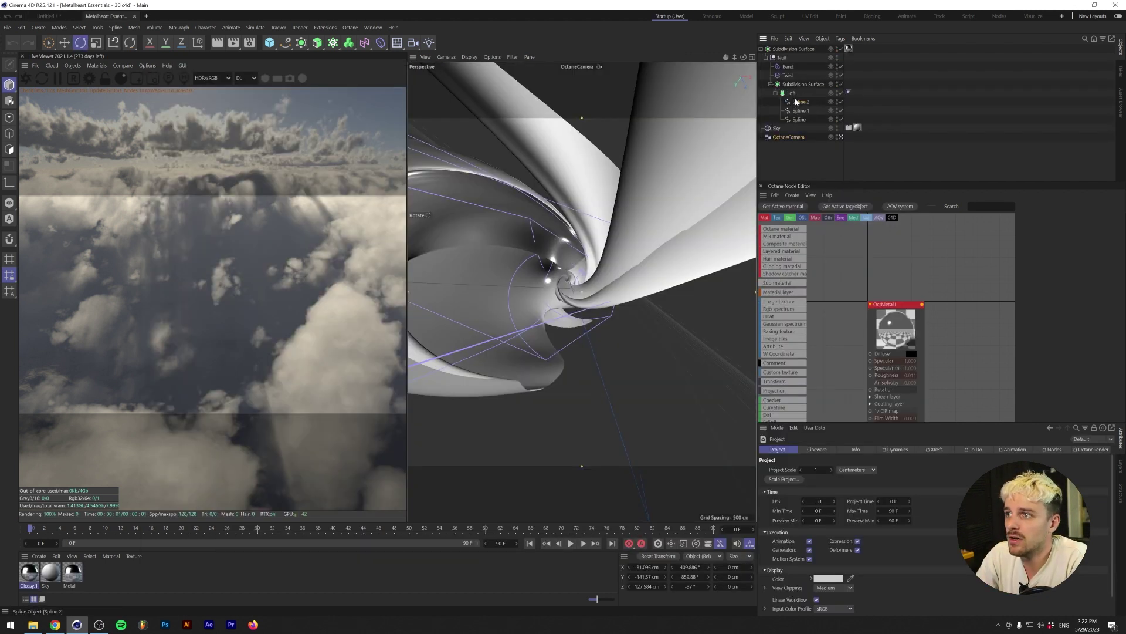
pyautogui.click(799, 102)
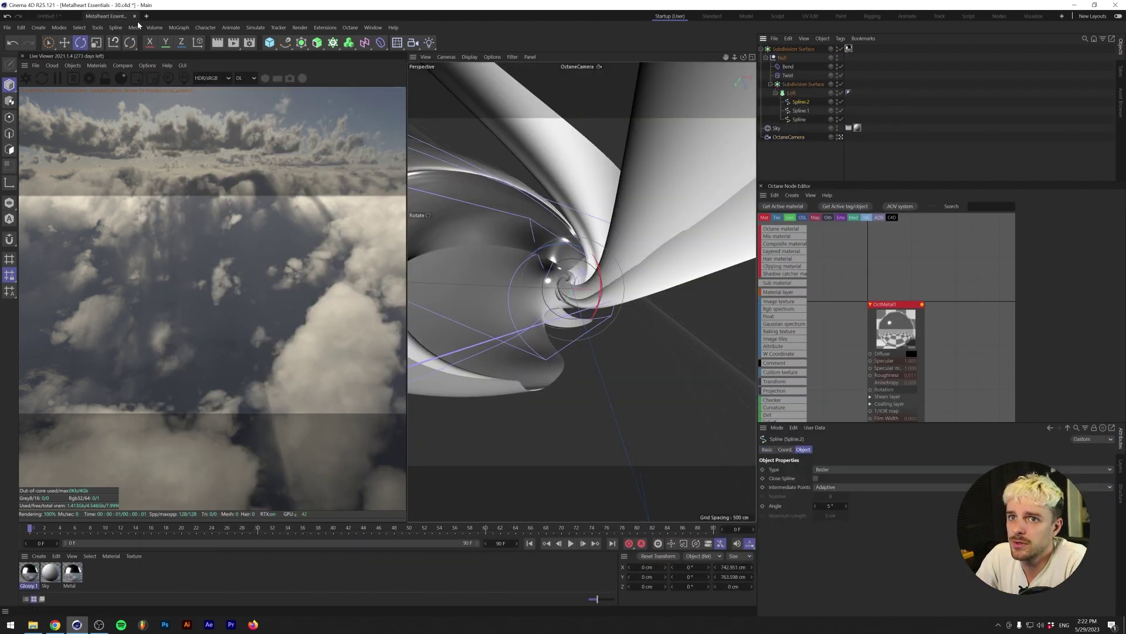
pyautogui.click(135, 16)
pyautogui.click(569, 351)
pyautogui.click(285, 42)
pyautogui.click(319, 73)
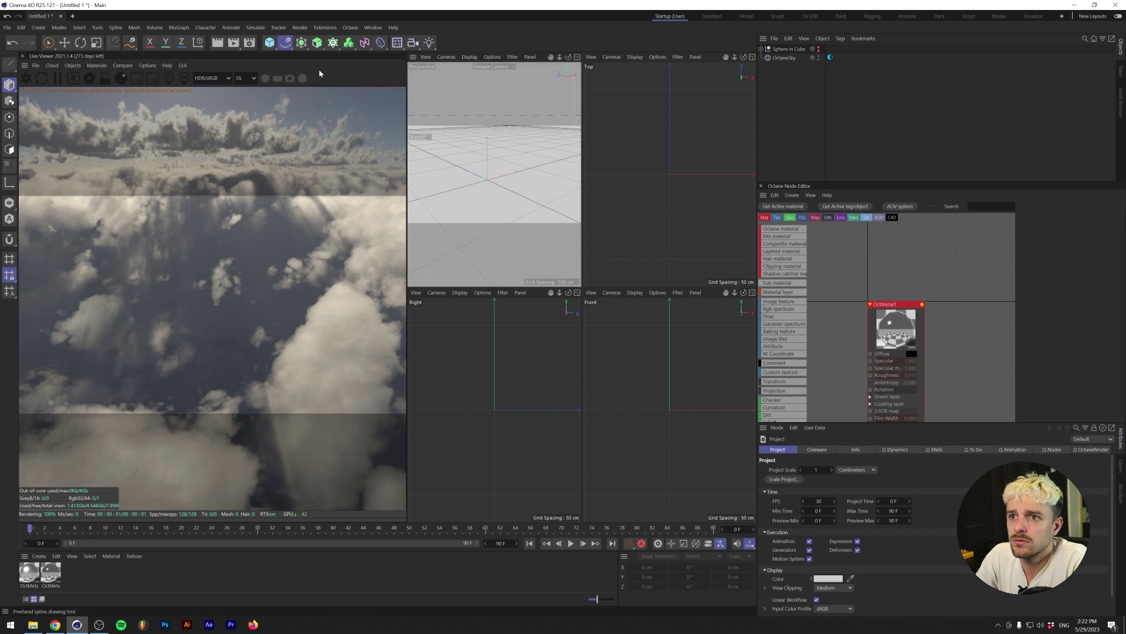
# - Sketch three freehand splines: one in the Top view, one in the Right view and one in the Front view
pyautogui.moveTo(708, 144); pyautogui.dragTo(640, 109)
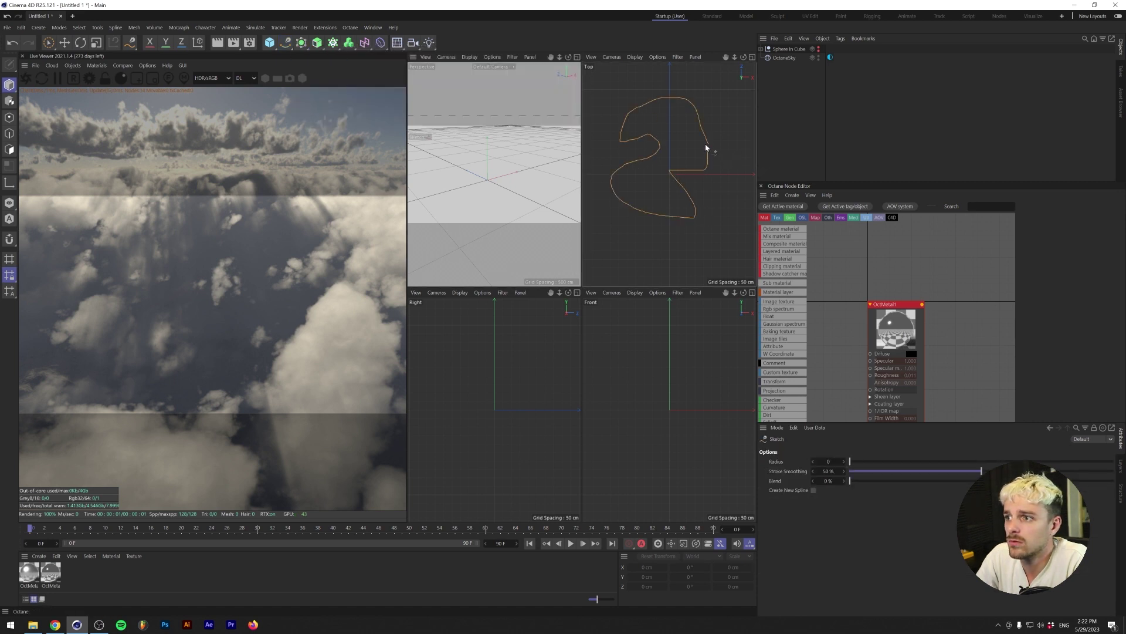
pyautogui.moveTo(705, 143); pyautogui.dragTo(707, 146)
pyautogui.moveTo(513, 358); pyautogui.dragTo(484, 333)
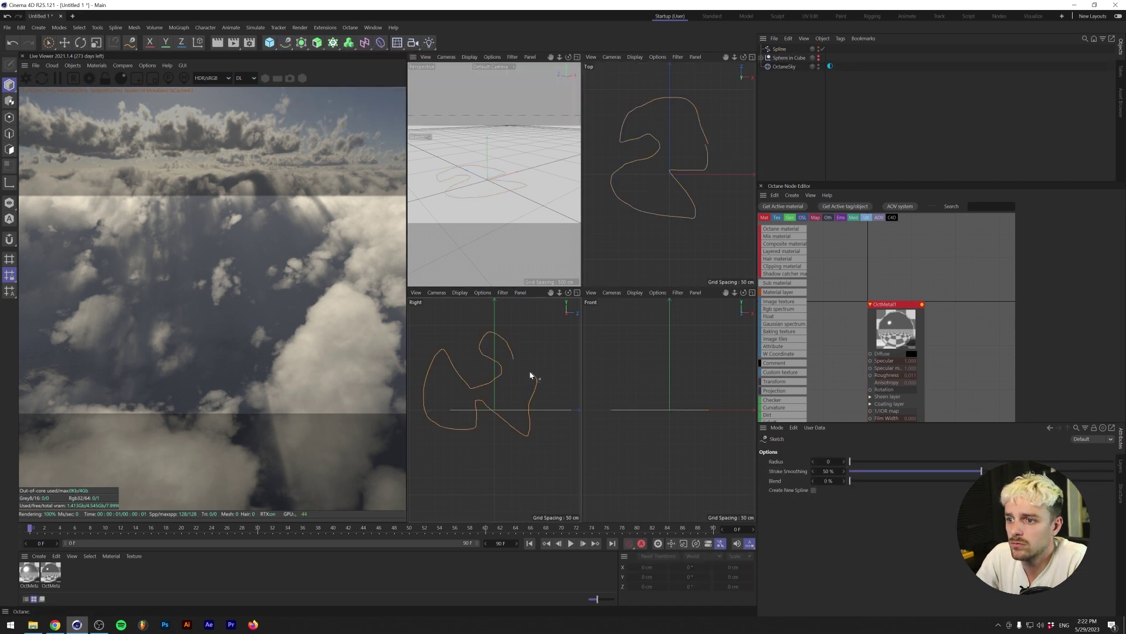
pyautogui.moveTo(531, 375); pyautogui.dragTo(531, 376)
pyautogui.moveTo(679, 350)
pyautogui.mouseDown()
pyautogui.moveTo(637, 344)
pyautogui.moveTo(662, 375)
pyautogui.mouseUp()
pyautogui.click(682, 359)
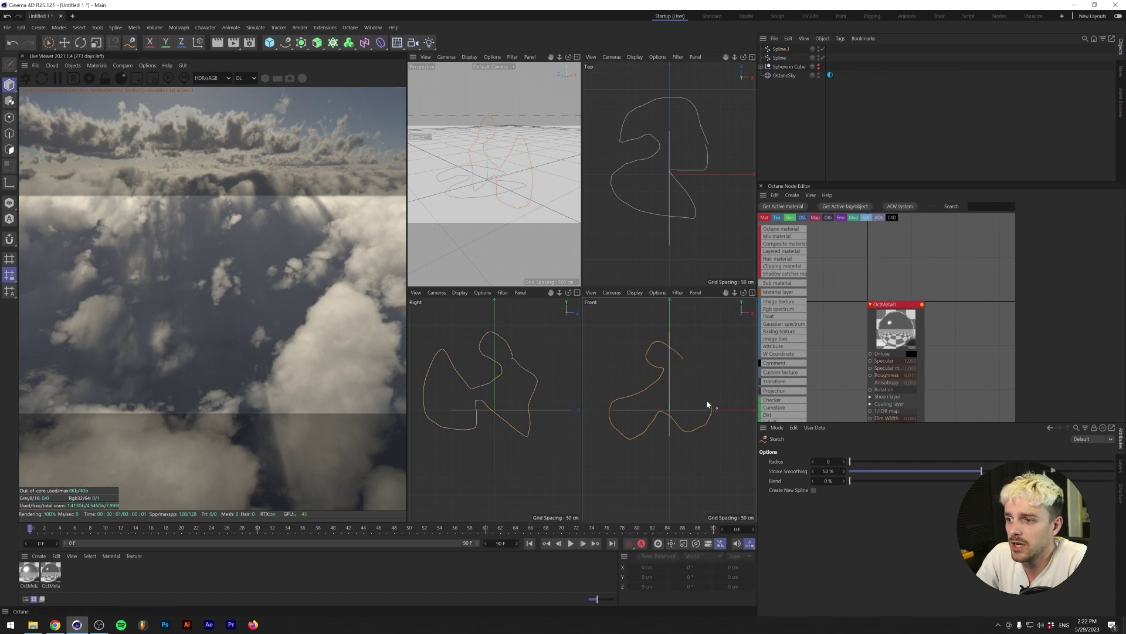
pyautogui.moveTo(698, 362); pyautogui.dragTo(679, 363)
# - Select all three splines and place them under a single Loft generator
pyautogui.keyDown('shift'); pyautogui.click(780, 66); pyautogui.keyUp('shift')
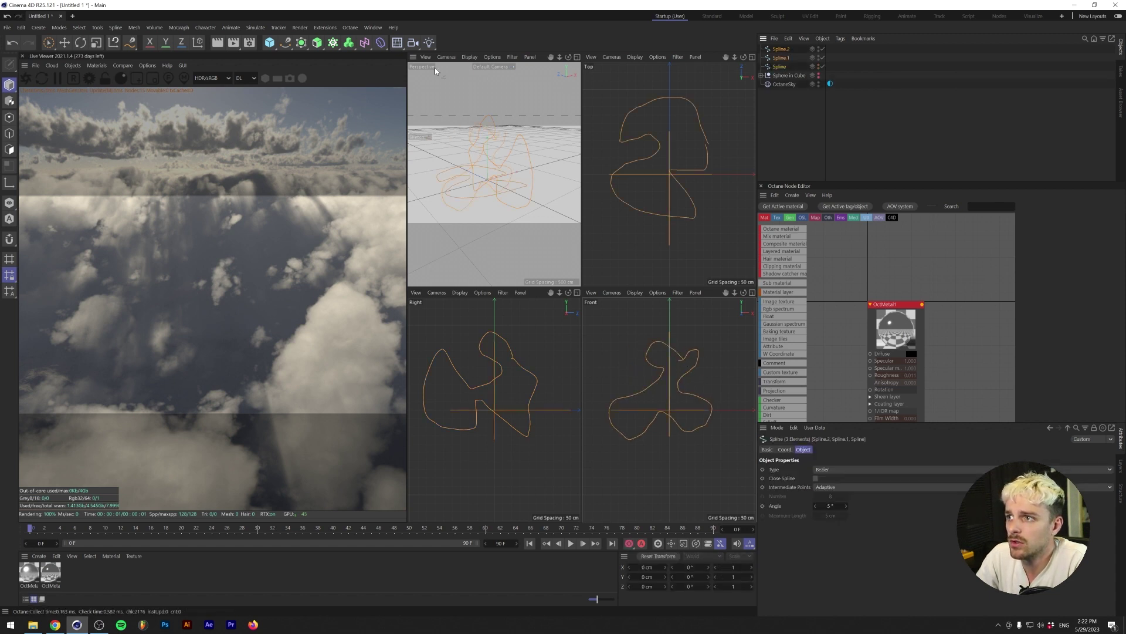
pyautogui.keyDown('alt'); pyautogui.moveTo(323, 45); pyautogui.dragTo(345, 90); pyautogui.keyUp('alt')
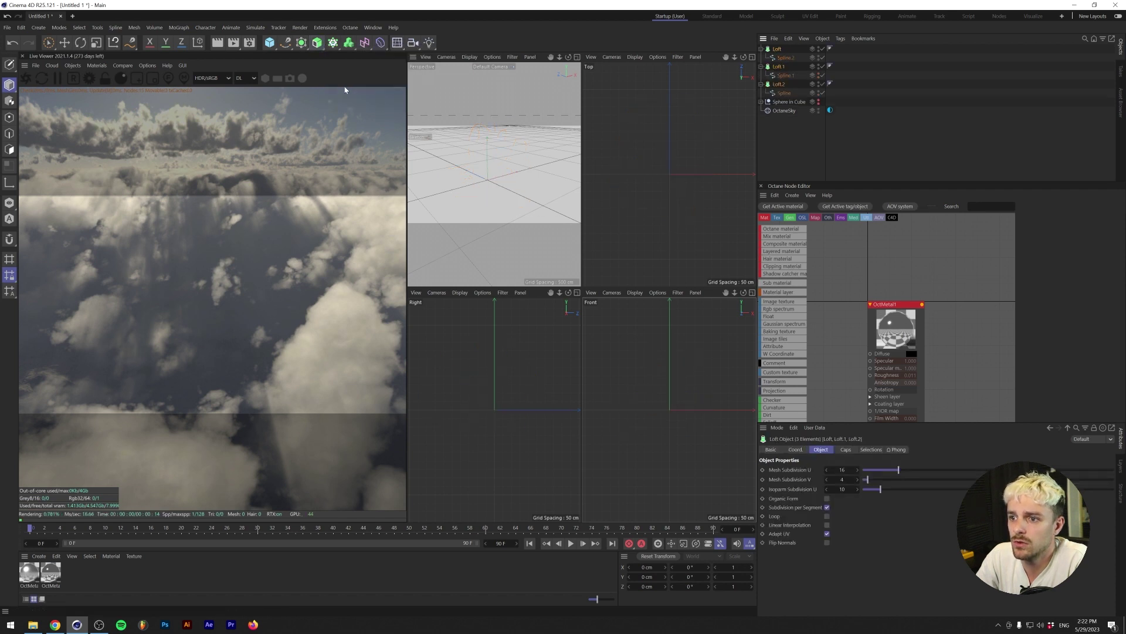
pyautogui.hotkey('ctrl', 'z')
pyautogui.moveTo(318, 47); pyautogui.dragTo(346, 91)
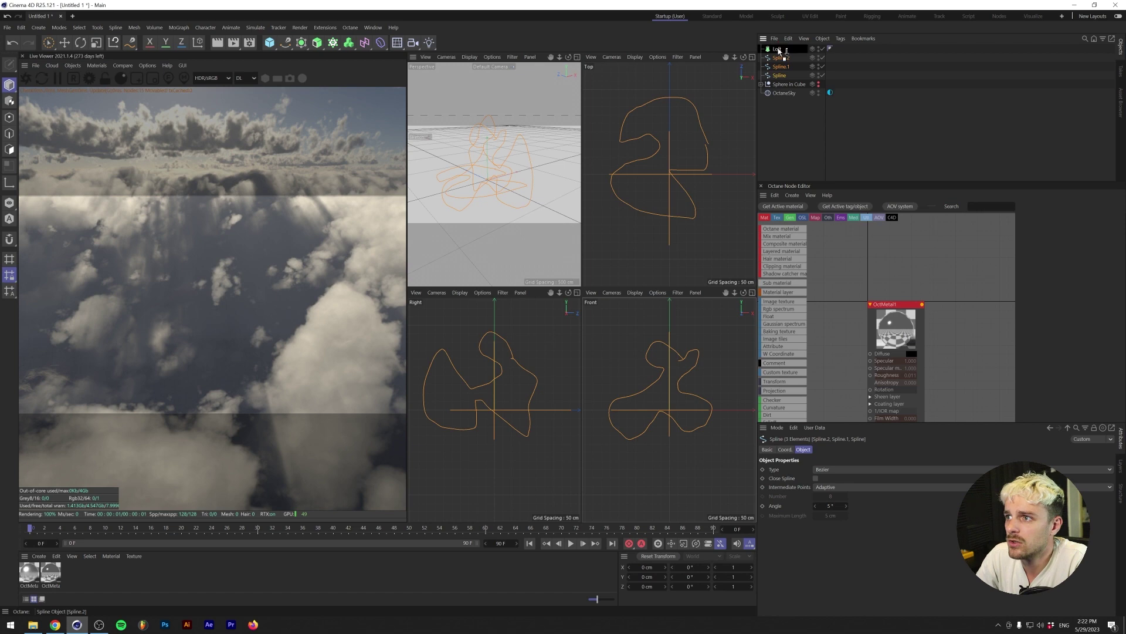
pyautogui.moveTo(779, 51); pyautogui.dragTo(777, 49)
# - In the enlarged perspective view, select the Loft, turn it, and group it under a Null with Alt+G
pyautogui.middleClick(561, 66)
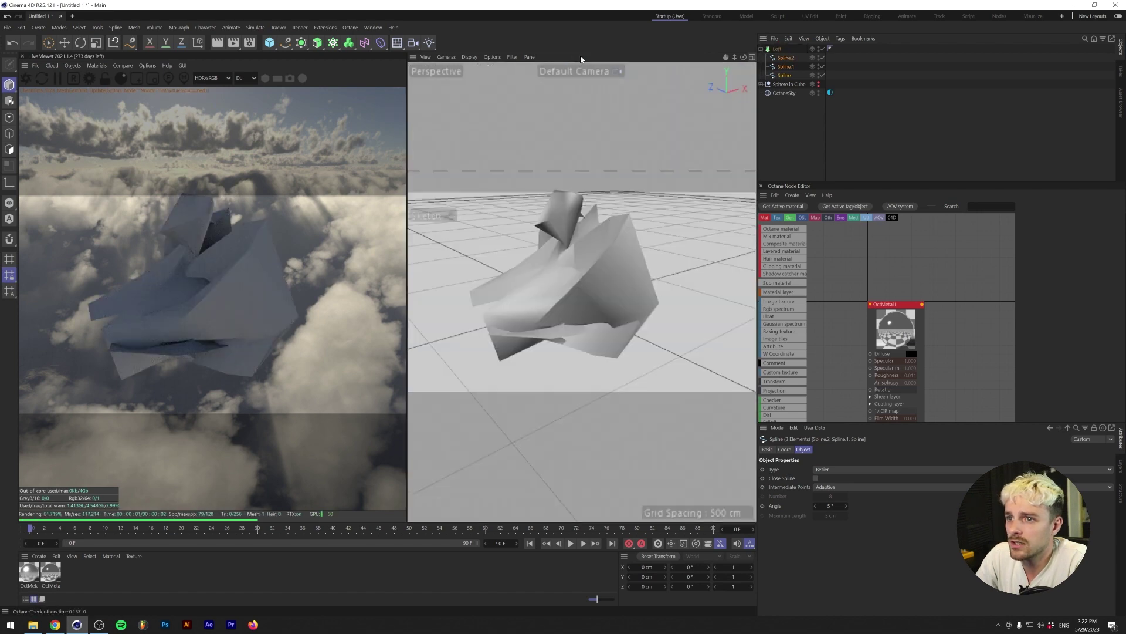
pyautogui.click(597, 288)
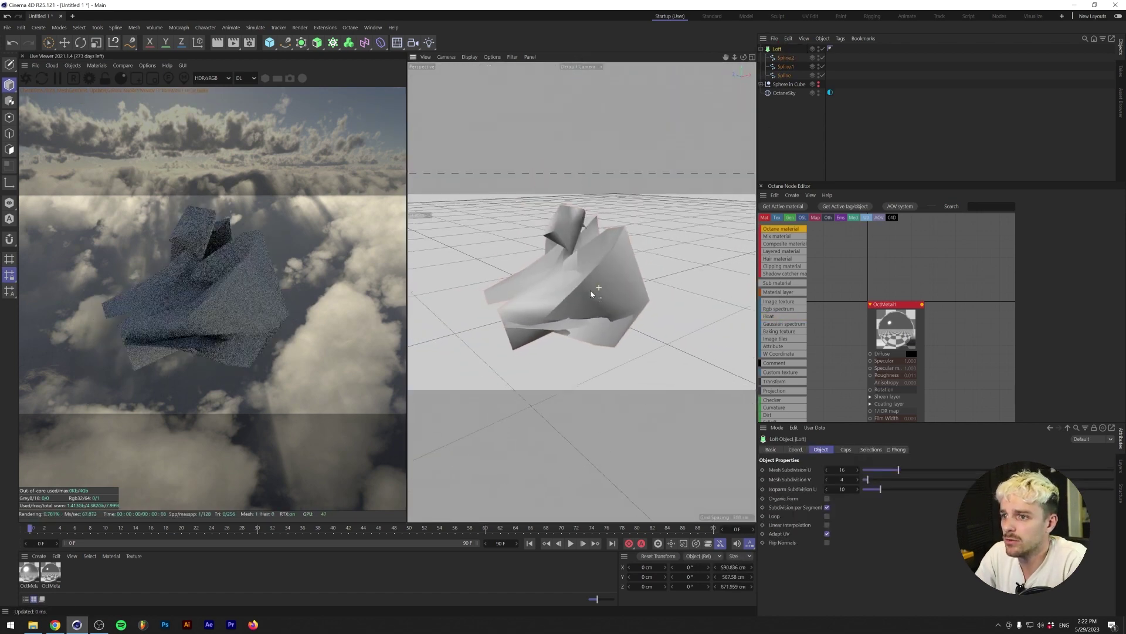
pyautogui.moveTo(524, 280); pyautogui.dragTo(492, 276)
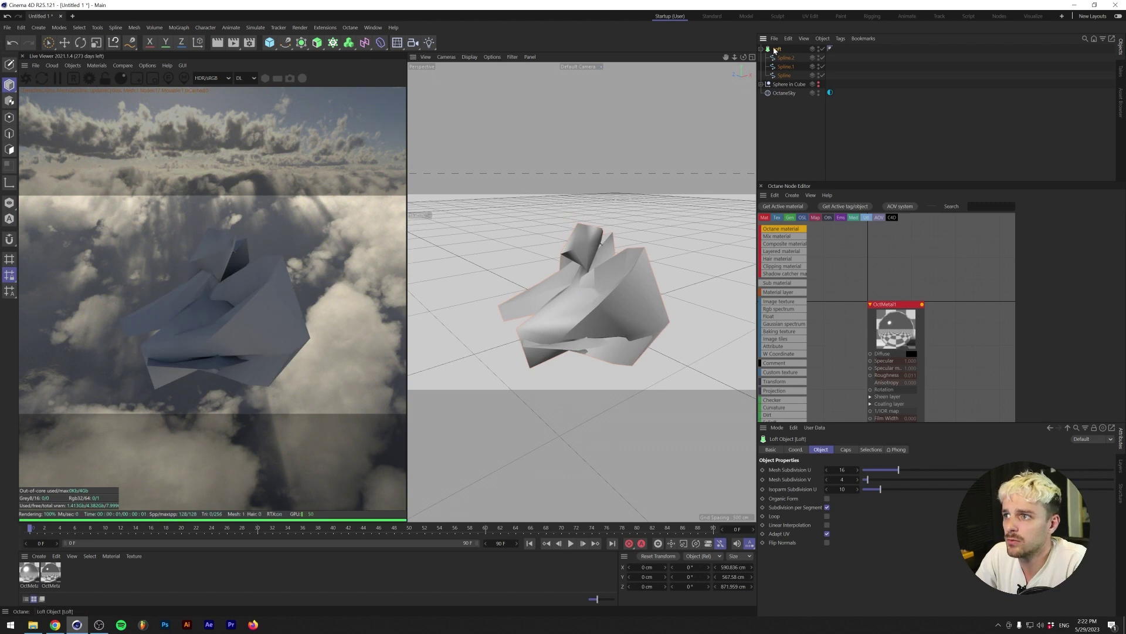
pyautogui.hotkey('alt', 'g')
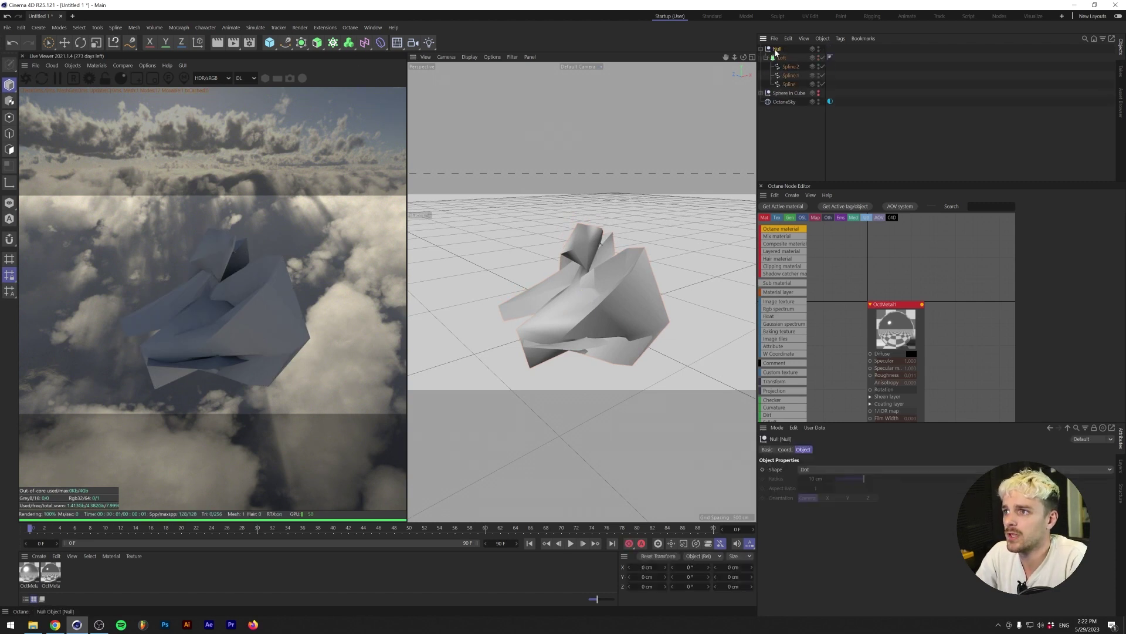
# - Twist the group about 88° with an Unlimited Twist deformer and smooth it with a Subdivision Surface
pyautogui.moveTo(380, 42); pyautogui.dragTo(430, 77)
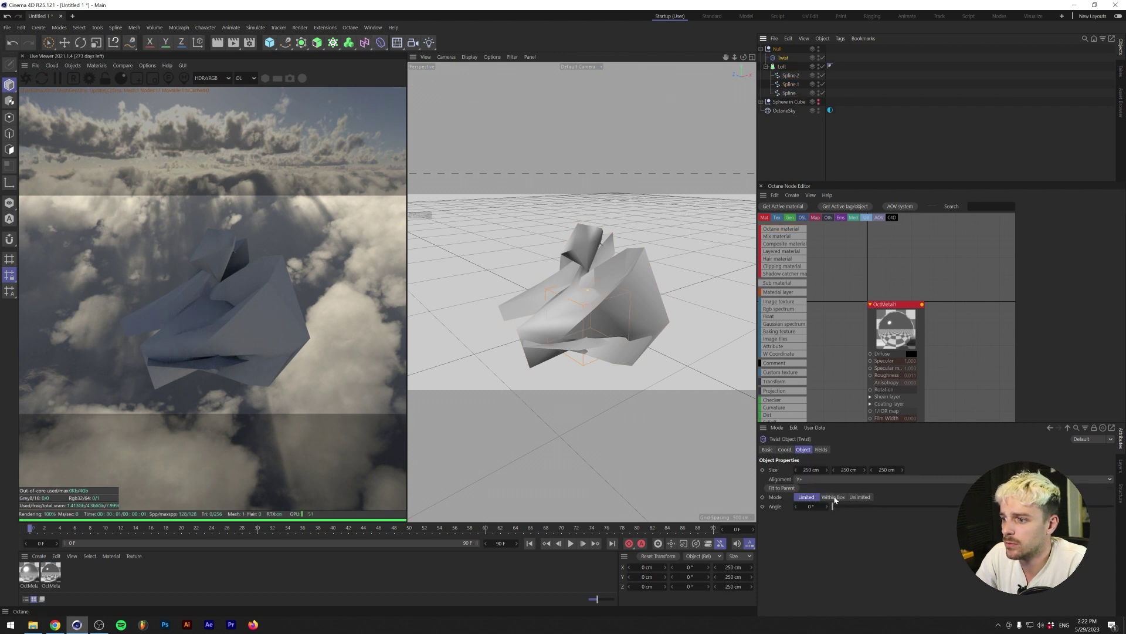
pyautogui.click(860, 496)
pyautogui.moveTo(832, 506); pyautogui.dragTo(955, 496)
pyautogui.click(777, 49)
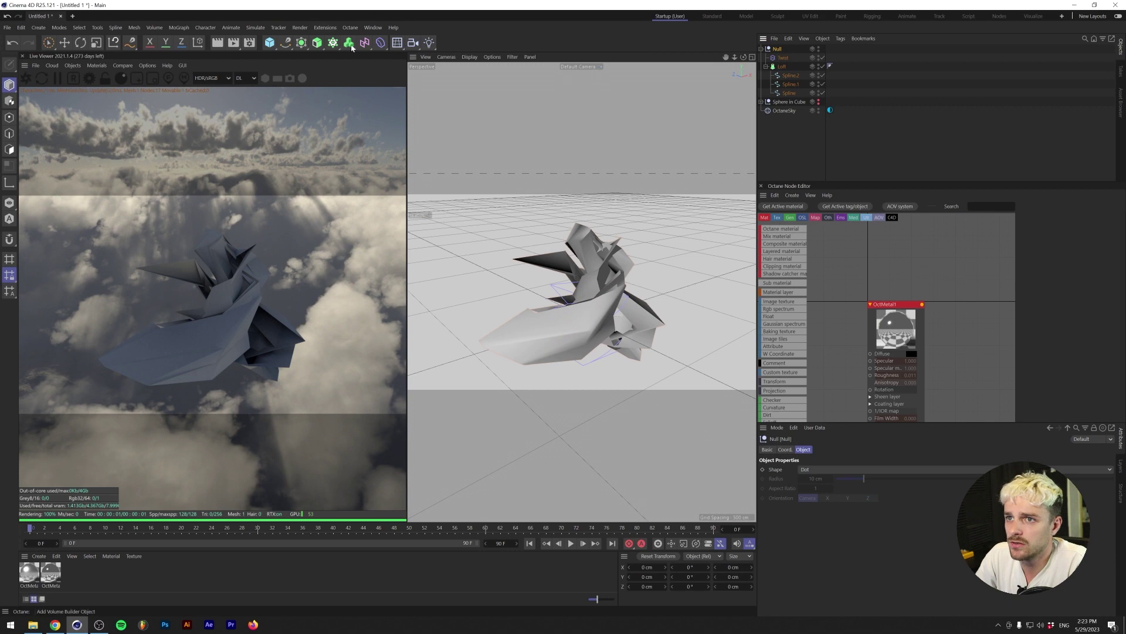
pyautogui.keyDown('alt'); pyautogui.click(316, 42); pyautogui.keyUp('alt')
pyautogui.keyDown('alt'); pyautogui.moveTo(534, 301); pyautogui.dragTo(713, 149); pyautogui.keyUp('alt')
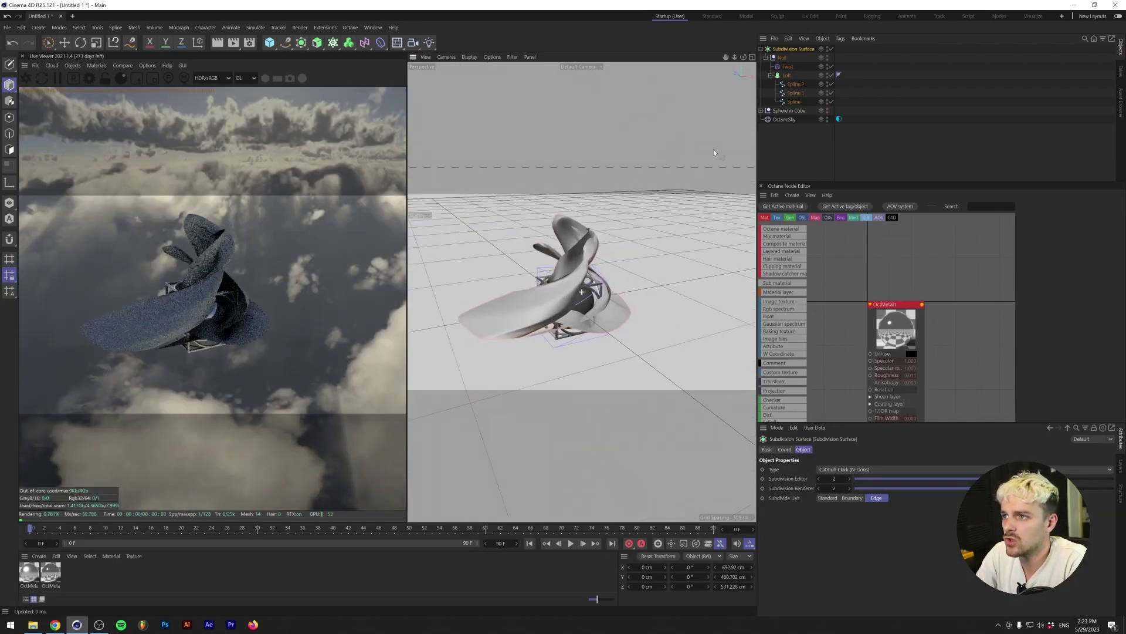
# - Scale the sculpture to about 125% and rotate it
pyautogui.click(831, 49)
pyautogui.press('t')
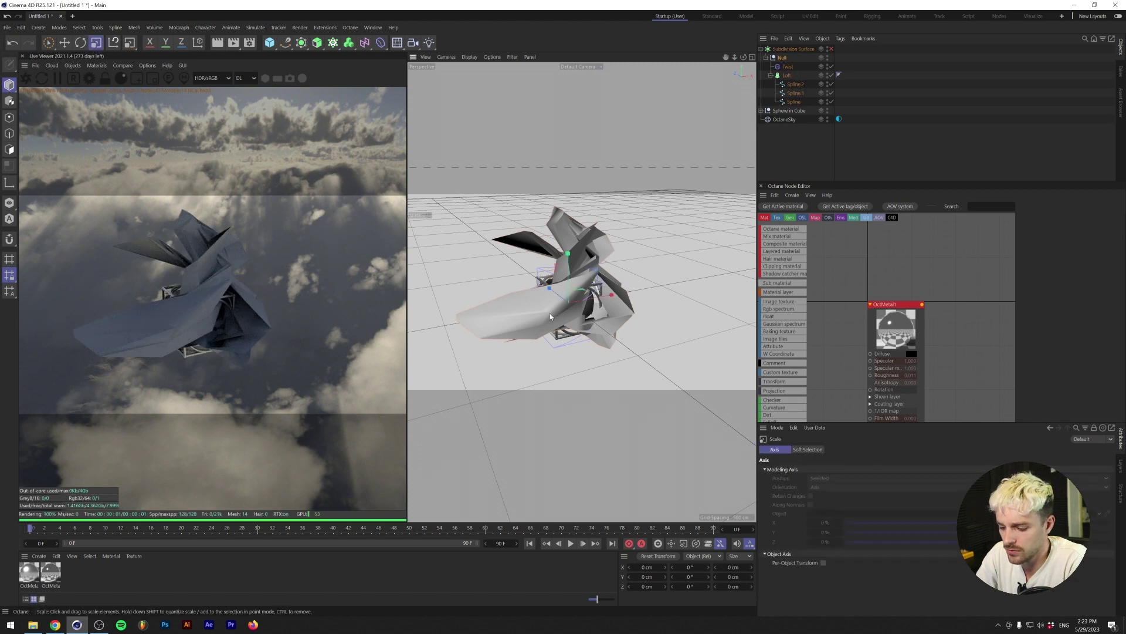
pyautogui.moveTo(550, 317); pyautogui.dragTo(481, 344)
pyautogui.press('r')
pyautogui.press('e')
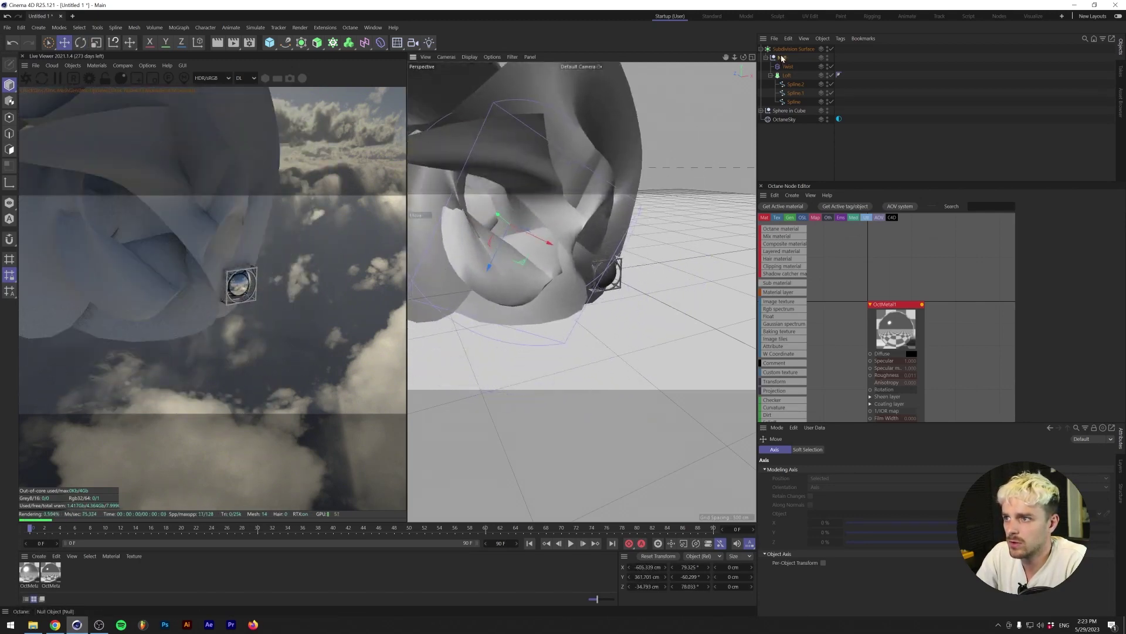
# - Restore the sculpture's position around the Sphere in Cube and apply the OctMetal material
pyautogui.press('F5')
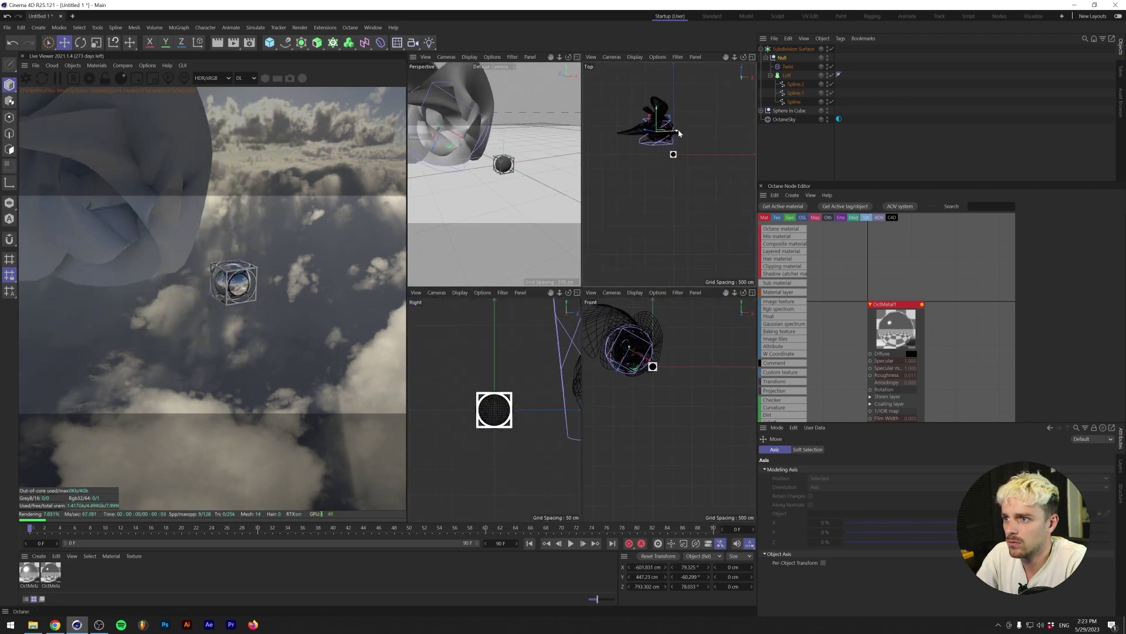
pyautogui.hotkey('ctrl', 'z')
pyautogui.hotkey('ctrl', 'z')
pyautogui.press('F1')
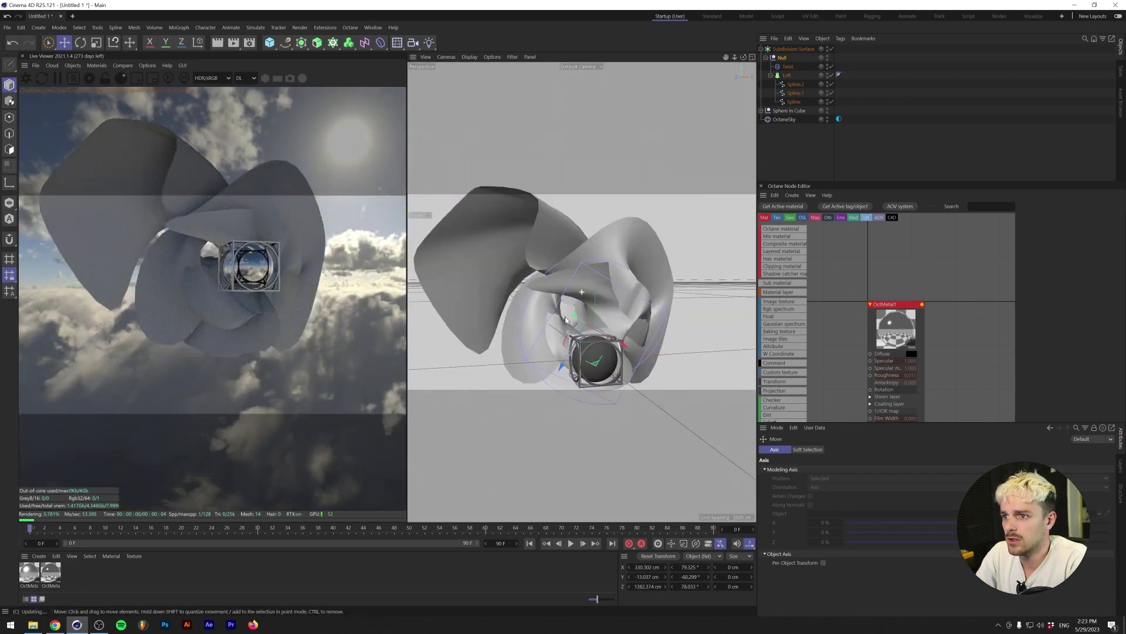
pyautogui.moveTo(823, 56); pyautogui.dragTo(824, 50)
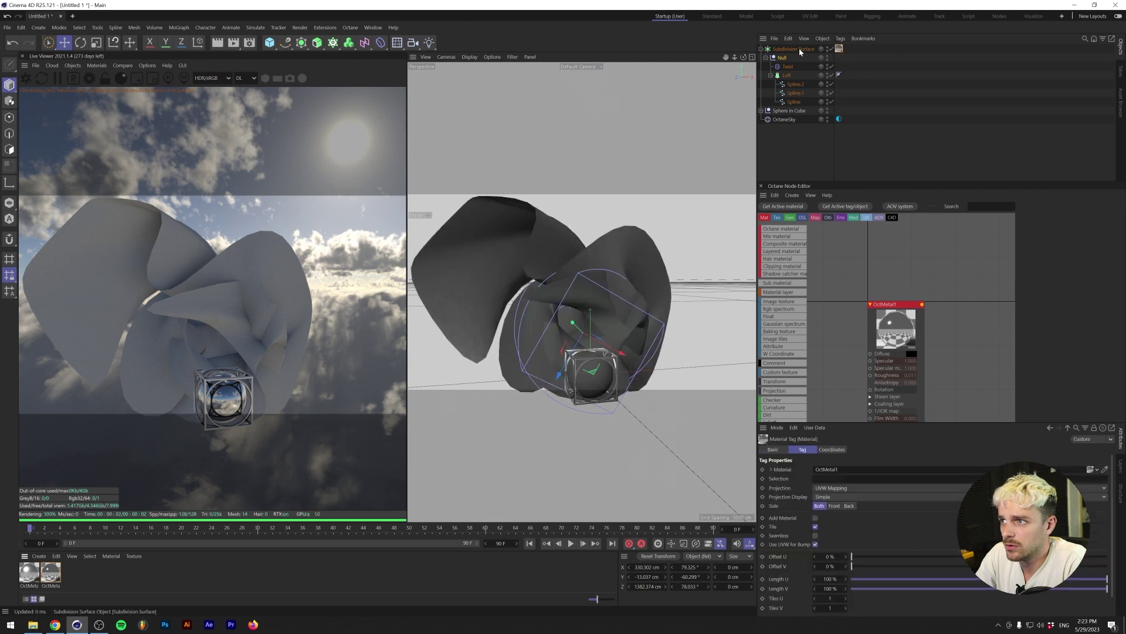
# - Set the Subdivision Surface Editor and Renderer levels to 3
pyautogui.click(849, 478)
pyautogui.click(849, 488)
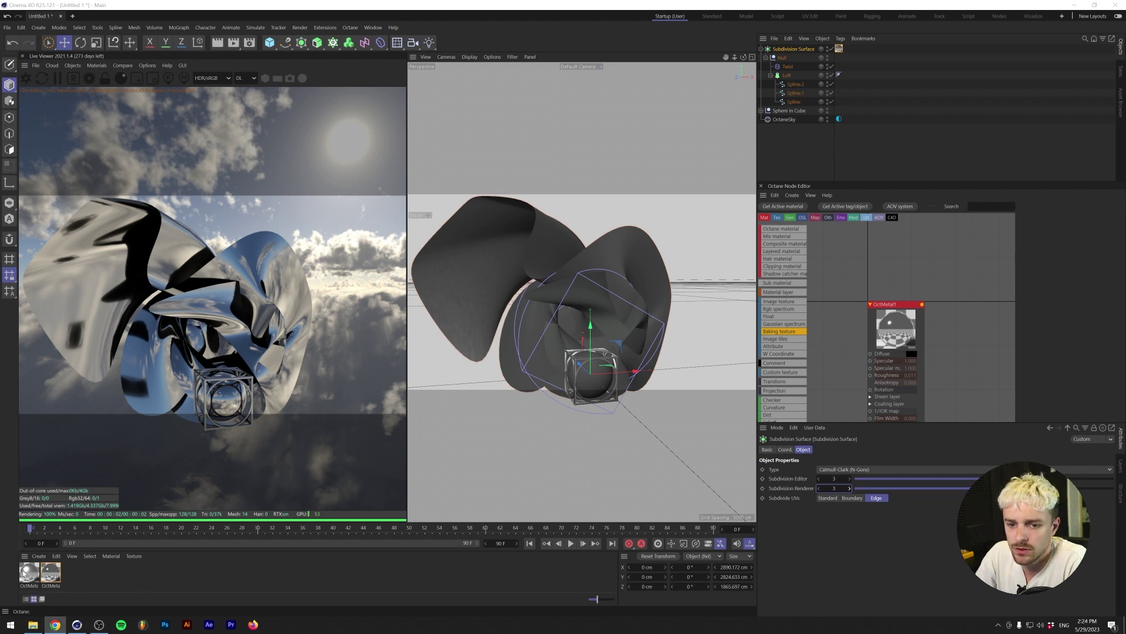
pyautogui.hotkey('alt', 'Tab')
pyautogui.moveTo(841, 48); pyautogui.dragTo(841, 50)
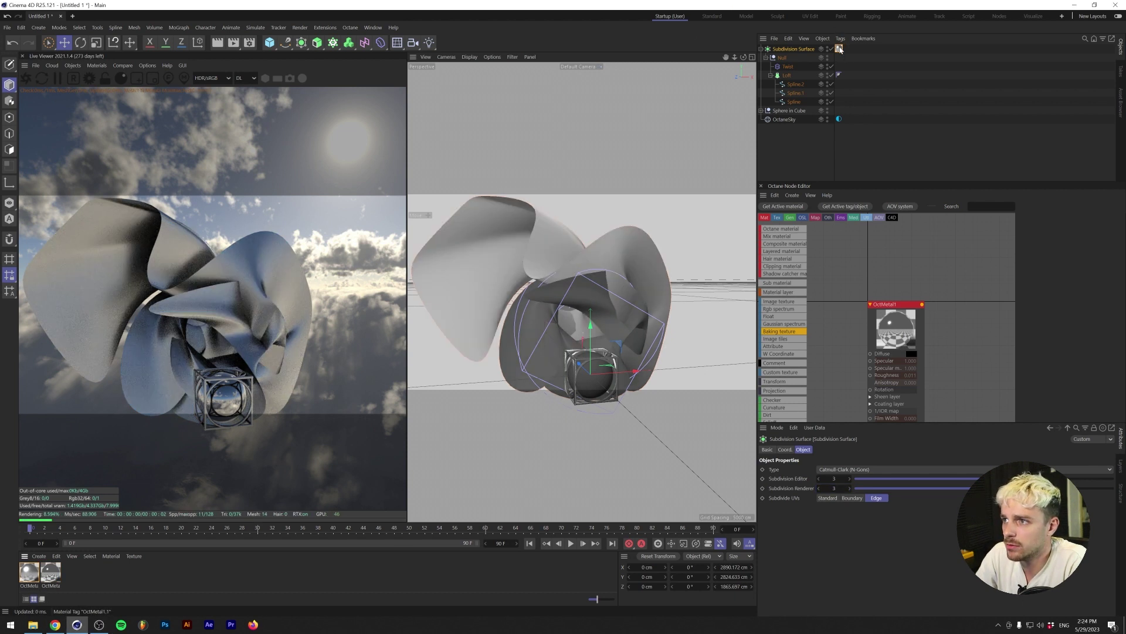
# - Move the sculpture back along Z behind the cube, then enlarge and rotate it
pyautogui.moveTo(634, 318); pyautogui.dragTo(479, 289)
pyautogui.press('t')
pyautogui.press('e')
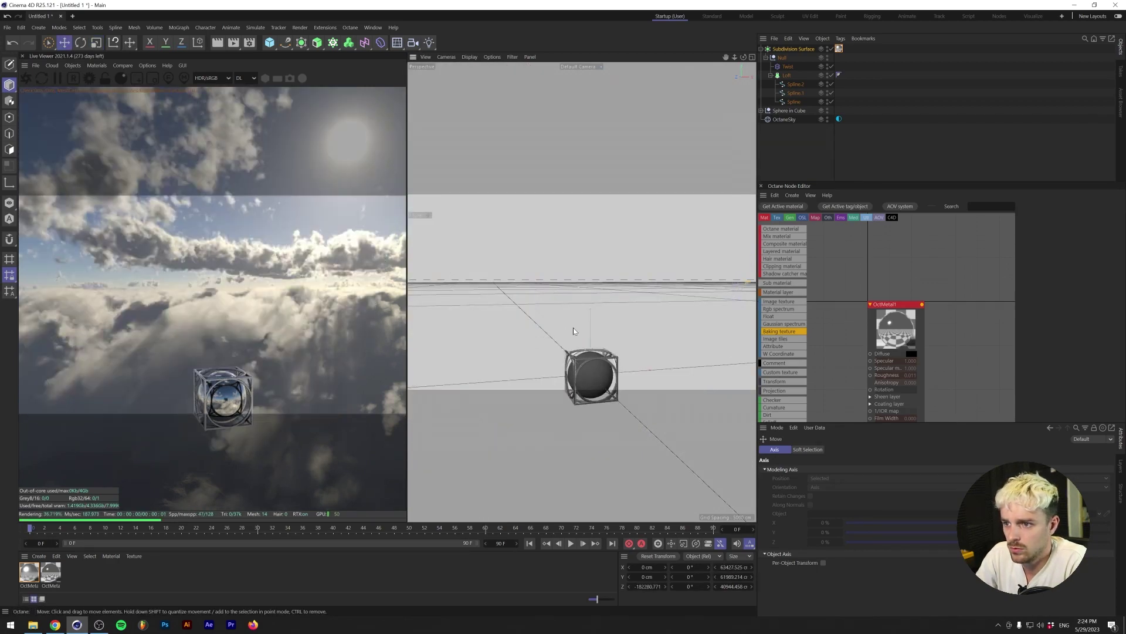
pyautogui.hotkey('ctrl', 'z')
pyautogui.moveTo(544, 335); pyautogui.dragTo(542, 315)
pyautogui.press('r')
pyautogui.scroll(5, 542, 315)
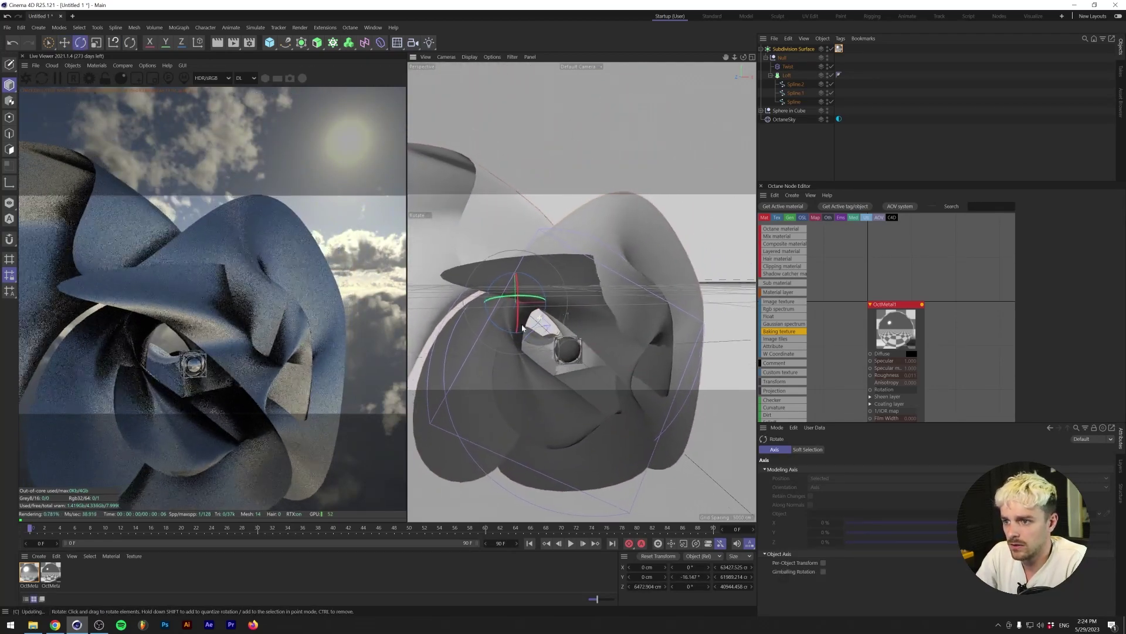
pyautogui.scroll(-4, 519, 334)
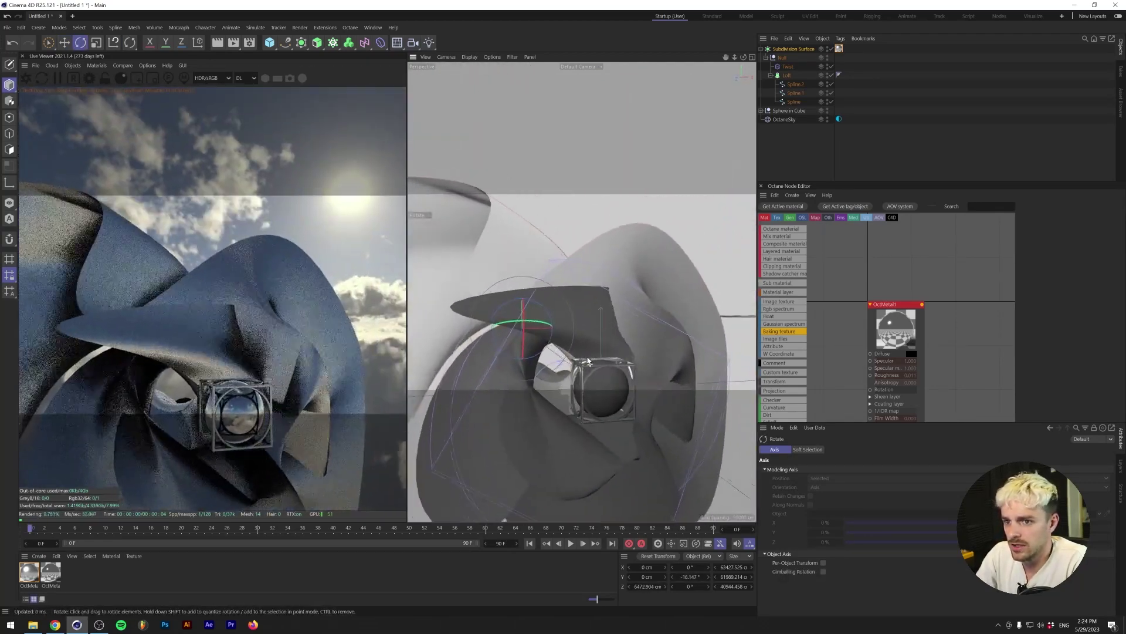
pyautogui.keyDown('alt'); pyautogui.moveTo(588, 360); pyautogui.dragTo(611, 362); pyautogui.keyUp('alt')
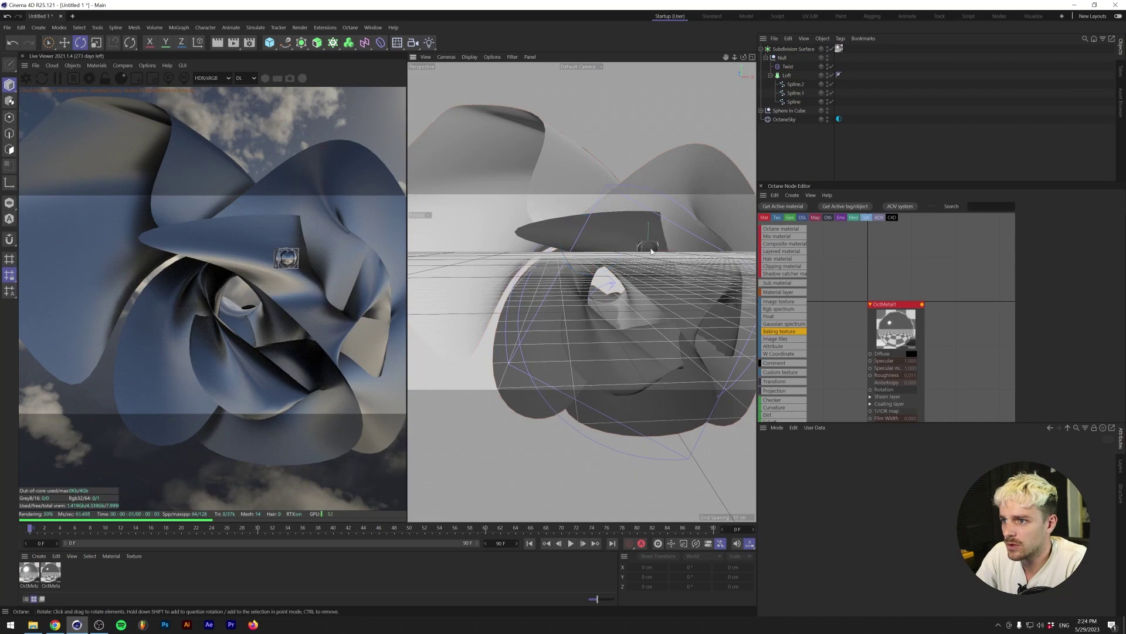
pyautogui.keyDown('alt'); pyautogui.moveTo(622, 281); pyautogui.dragTo(545, 321); pyautogui.keyUp('alt')
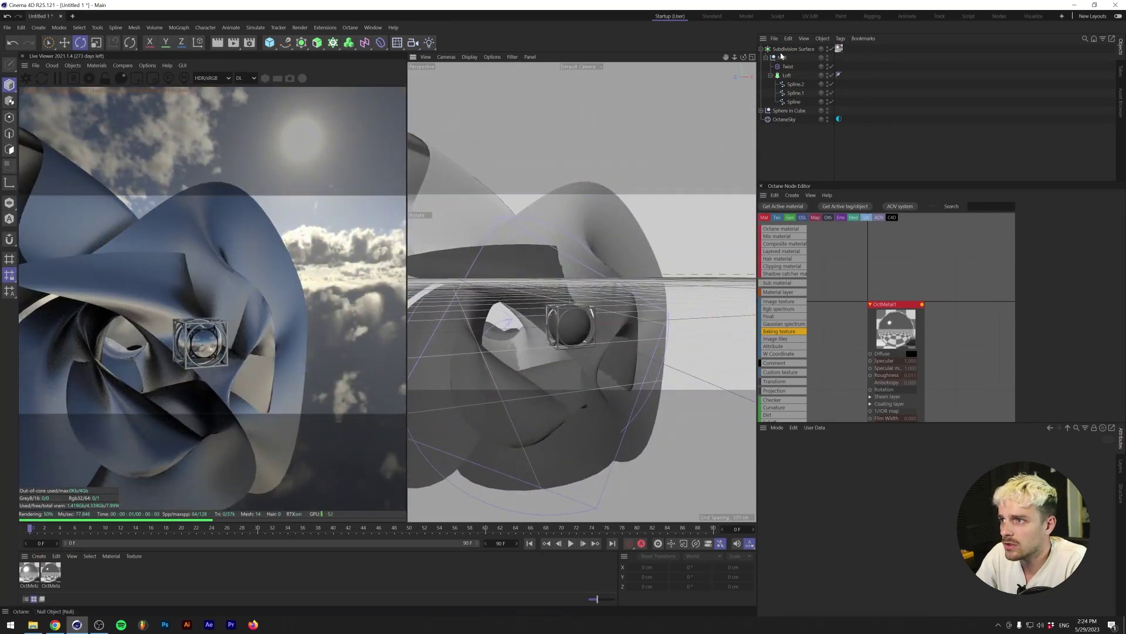
# - Rename the Subdivision Surface to 'Background' and correct the misspelled 'Backgruond'
pyautogui.click(761, 49)
pyautogui.doubleClick(795, 49)
pyautogui.write('b')
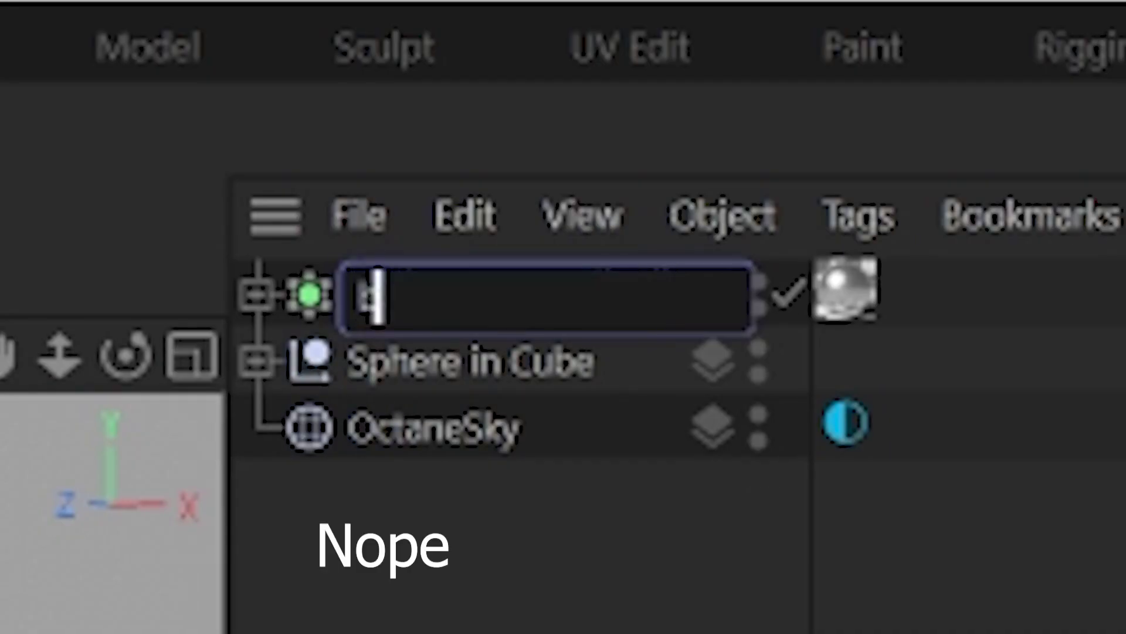
pyautogui.write('ACK')
pyautogui.press('BackSpace')
pyautogui.press('BackSpace')
pyautogui.press('BackSpace')
pyautogui.press('BackSpace')
pyautogui.write('Backgruond')
pyautogui.press('Return')
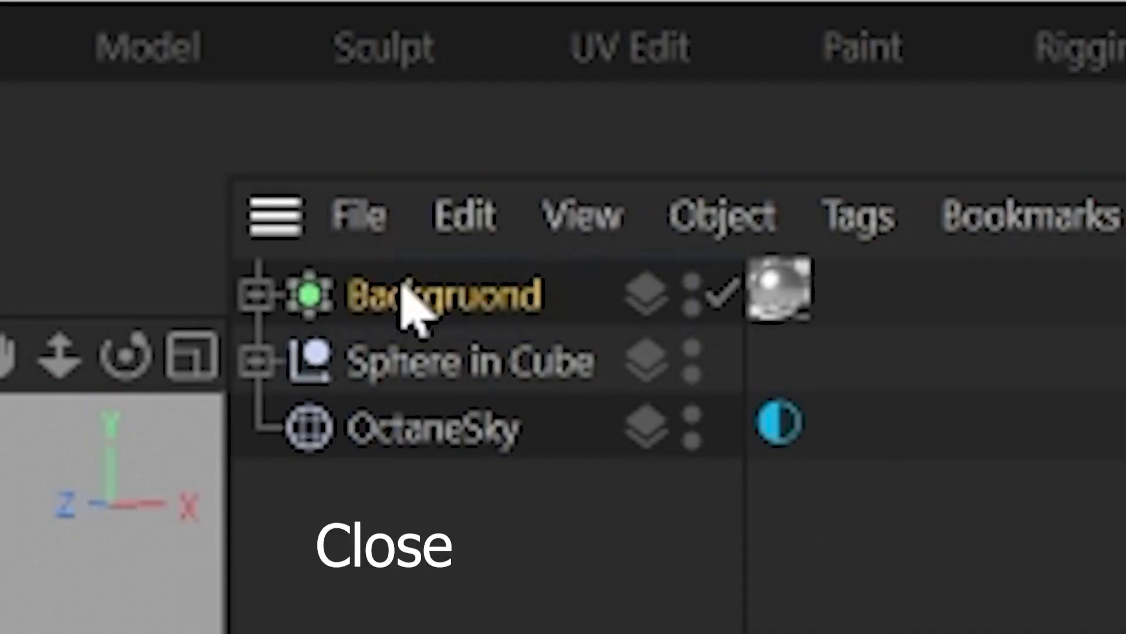
pyautogui.doubleClick(402, 301)
pyautogui.write('Backgruond')
pyautogui.press('BackSpace')
pyautogui.press('BackSpace')
pyautogui.press('BackSpace')
pyautogui.press('BackSpace')
pyautogui.press('BackSpace')
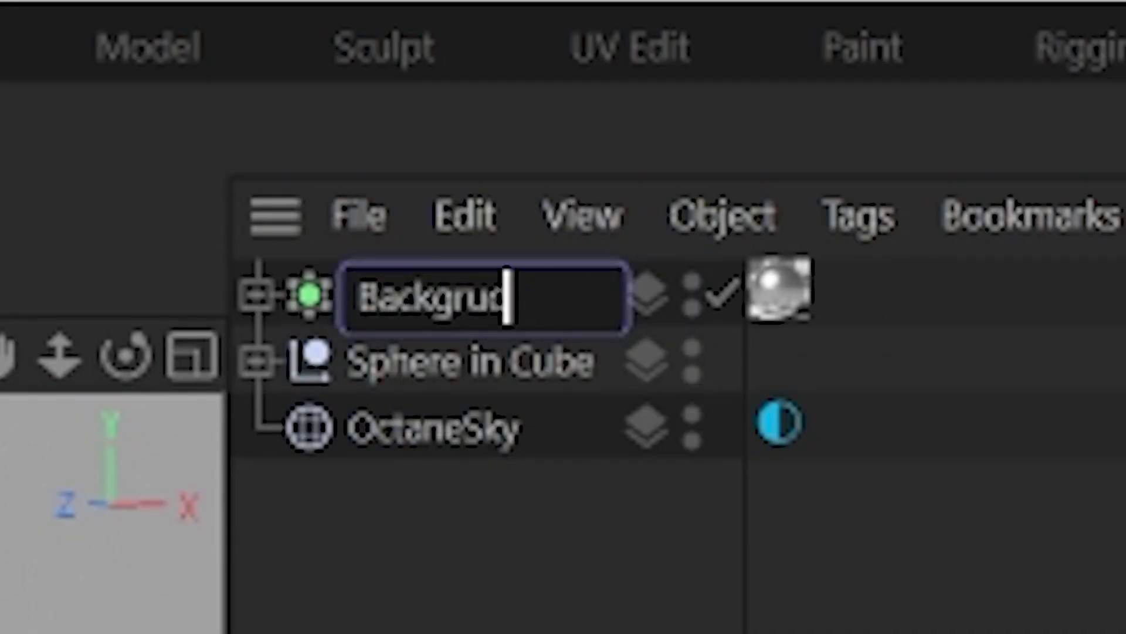
pyautogui.write('round')
pyautogui.click(411, 366)
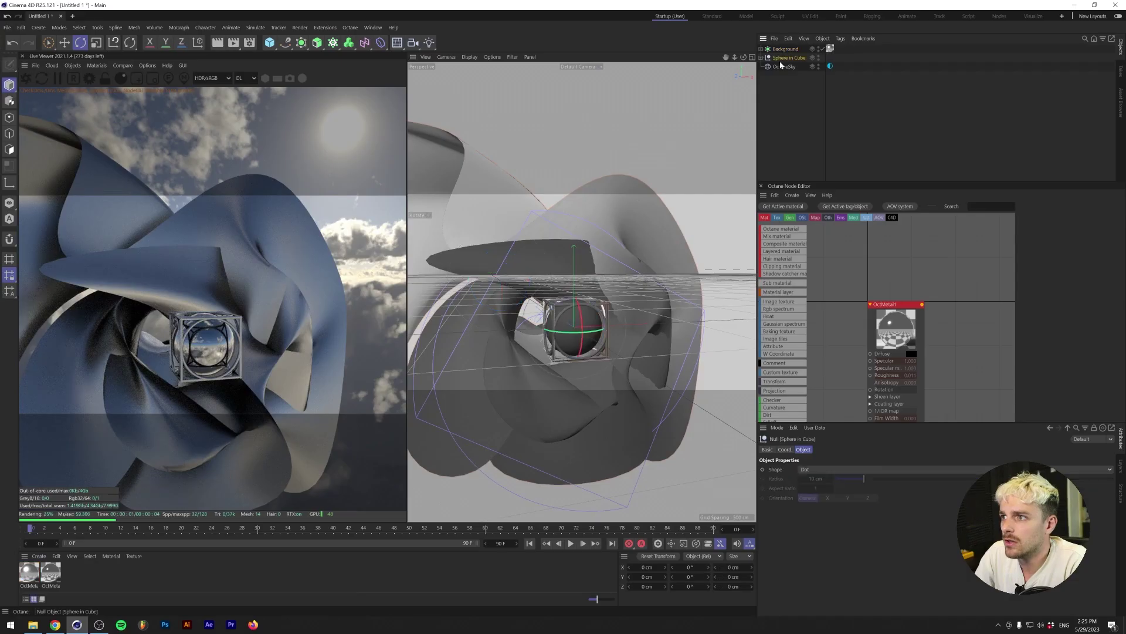
# - Put Sphere in Cube under a grid Cloner with a 2×2×2 count and wider spacing
pyautogui.keyDown('alt'); pyautogui.click(332, 44); pyautogui.keyUp('alt')
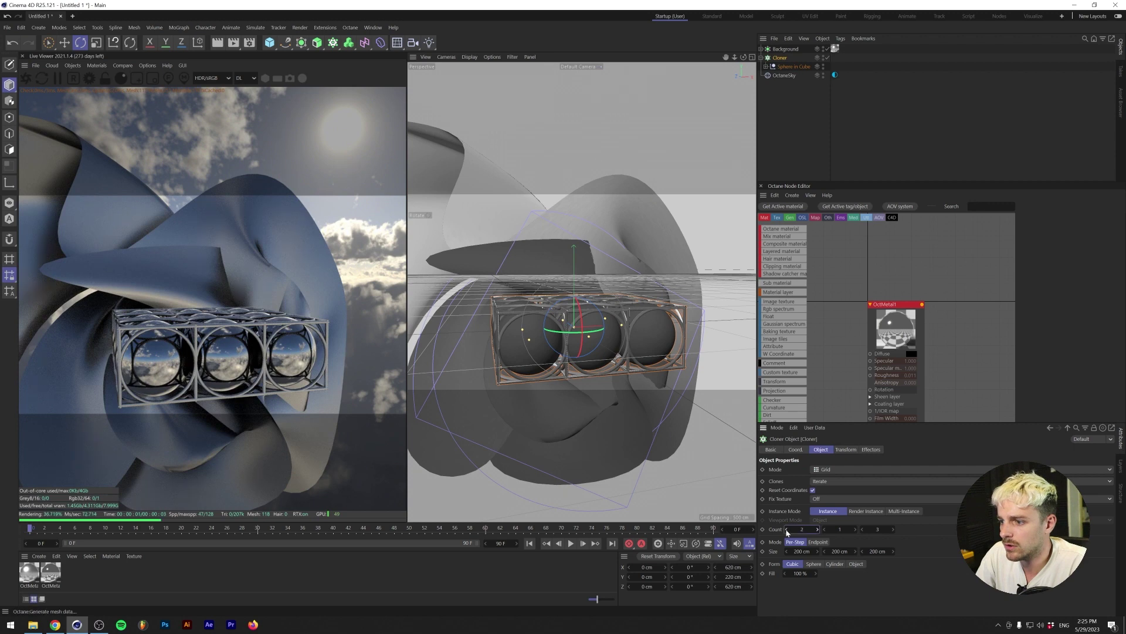
pyautogui.moveTo(782, 527); pyautogui.dragTo(862, 548)
pyautogui.click(856, 529)
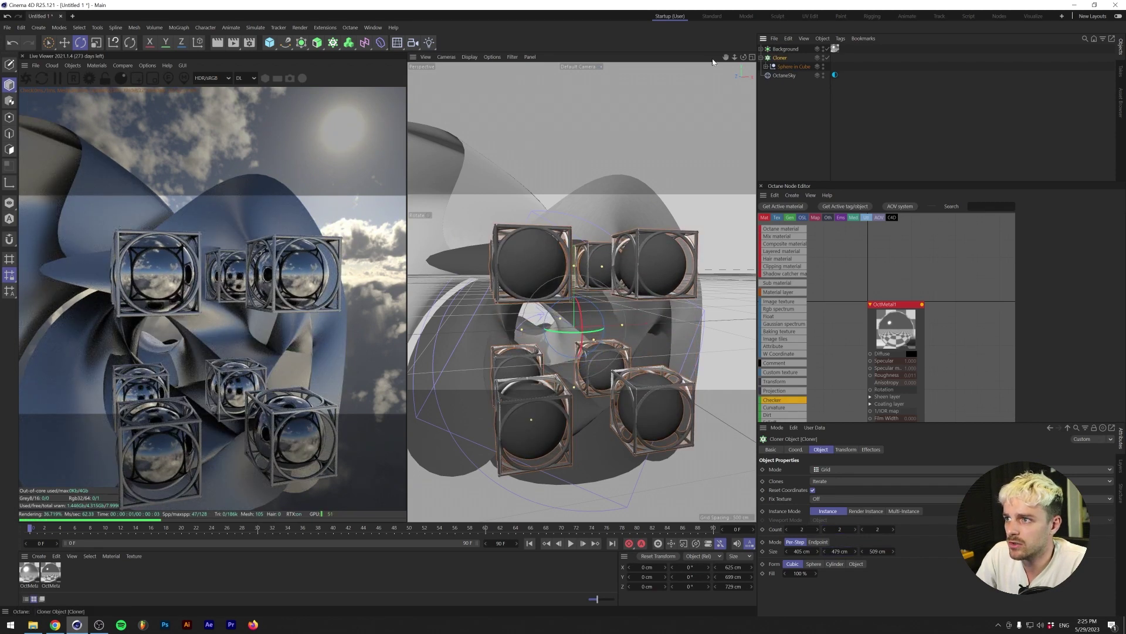
pyautogui.click(333, 42)
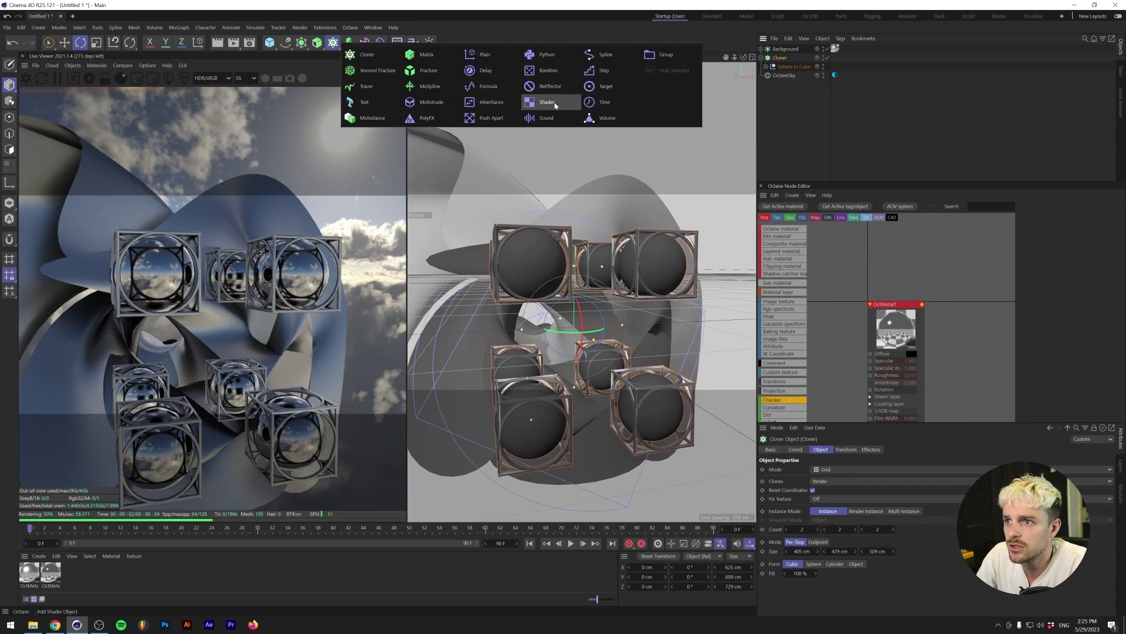
# - Add a Random effector with position offsets of about 79 cm on X, and 200 cm on Y and Z
pyautogui.click(547, 70)
pyautogui.click(847, 450)
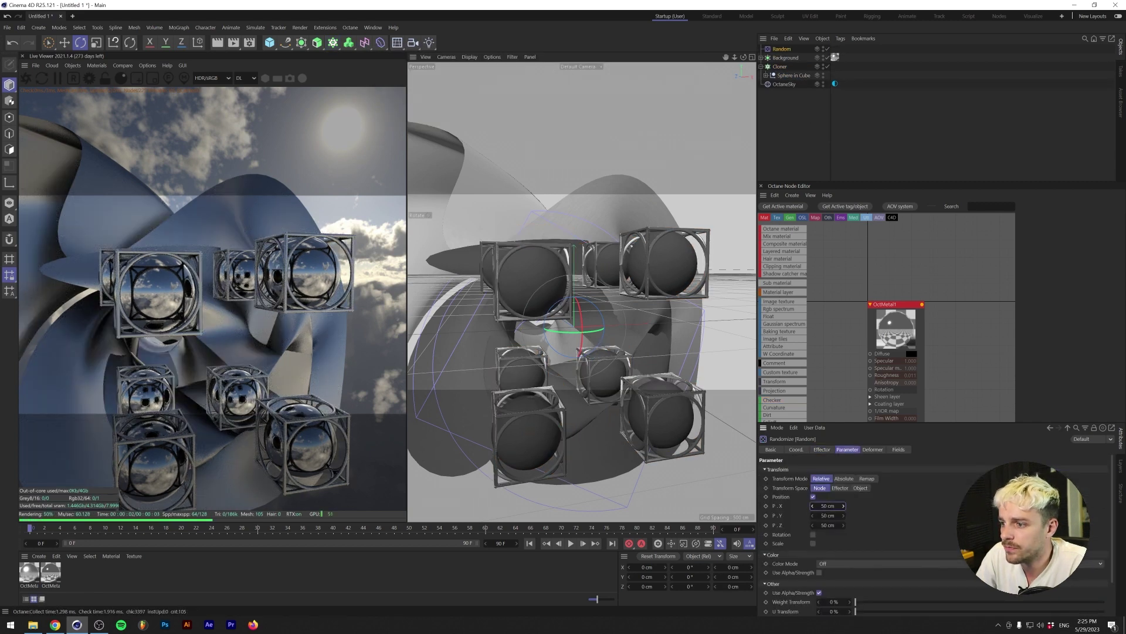
pyautogui.moveTo(785, 505); pyautogui.dragTo(789, 505)
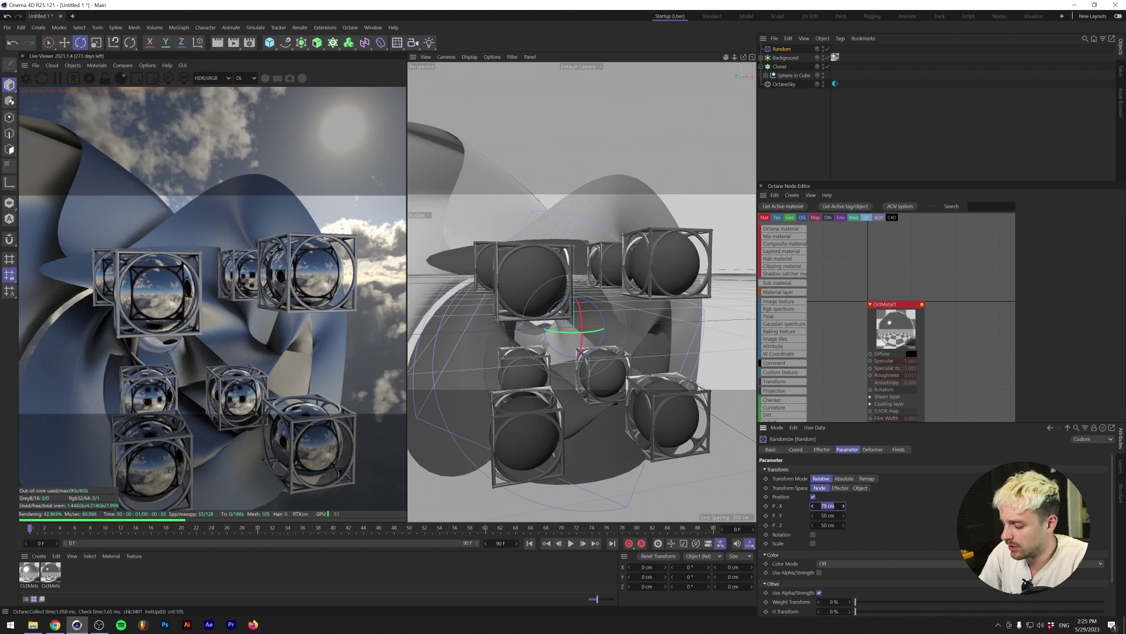
pyautogui.write('200')
pyautogui.press('Tab')
pyautogui.write('200')
pyautogui.press('Return')
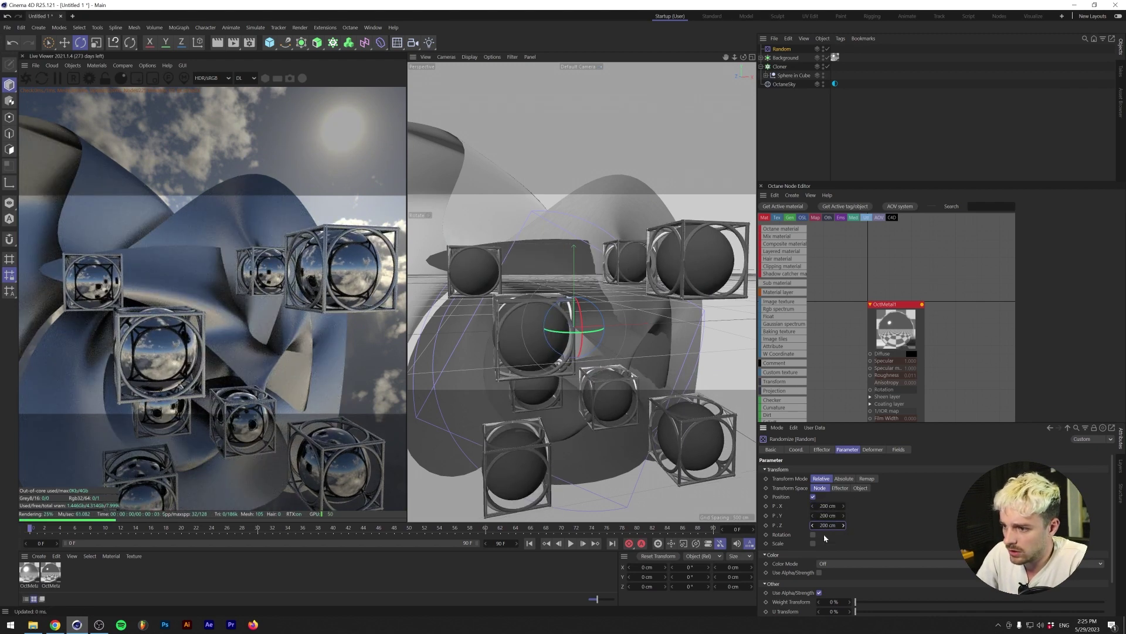
# - Enable random rotation of 360° on heading, pitch and bank
pyautogui.click(813, 534)
pyautogui.click(829, 540)
pyautogui.write('36')
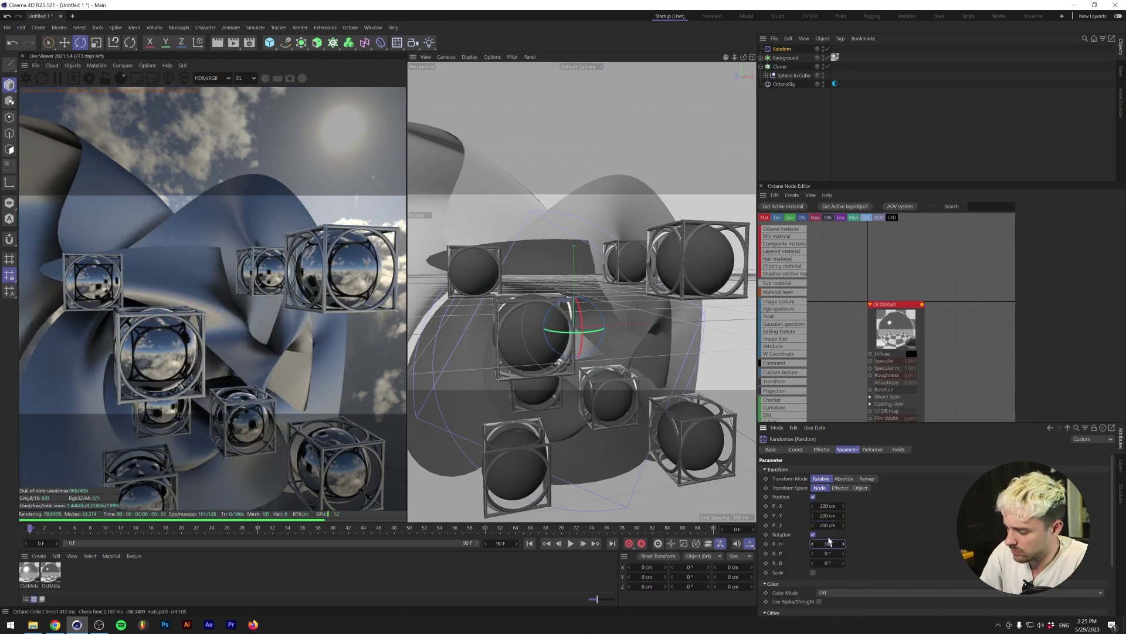
pyautogui.write('0')
pyautogui.press('Tab')
pyautogui.write('360')
pyautogui.press('Tab')
pyautogui.write('360')
pyautogui.press('Return')
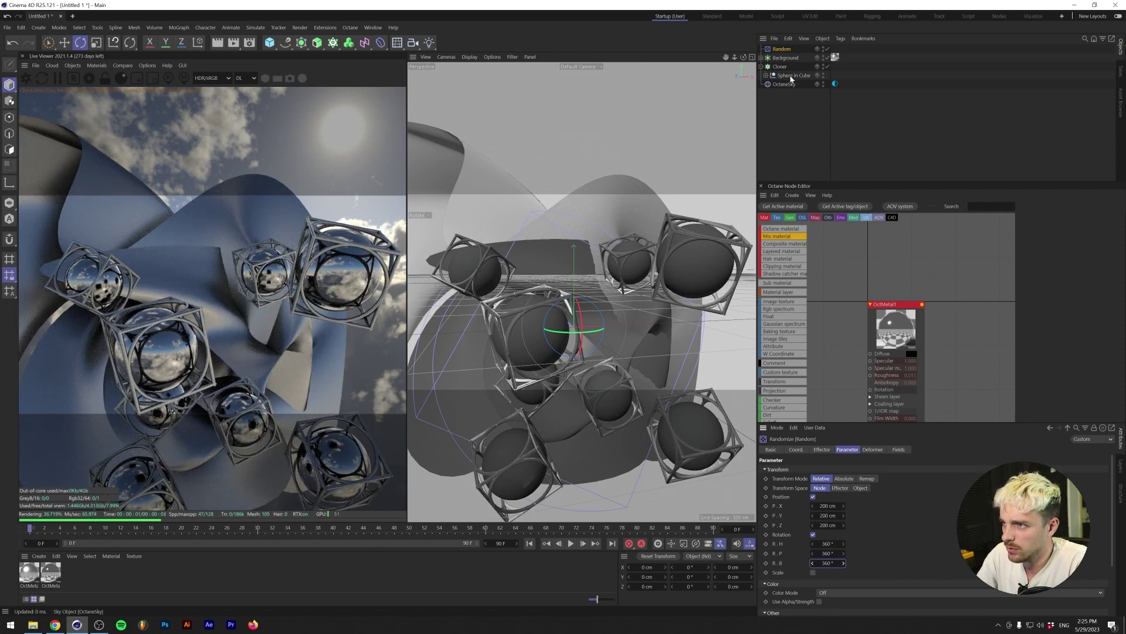
# - Change the Cloner grid count to 2×2×1
pyautogui.click(780, 66)
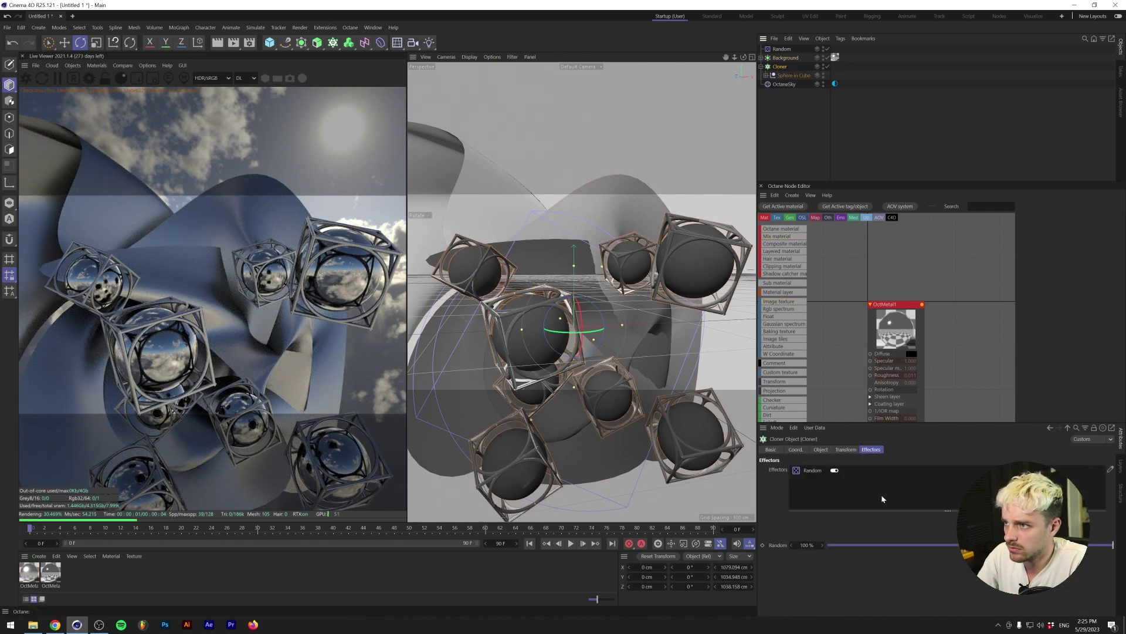
pyautogui.click(820, 449)
pyautogui.moveTo(818, 529); pyautogui.dragTo(809, 551)
pyautogui.click(819, 530)
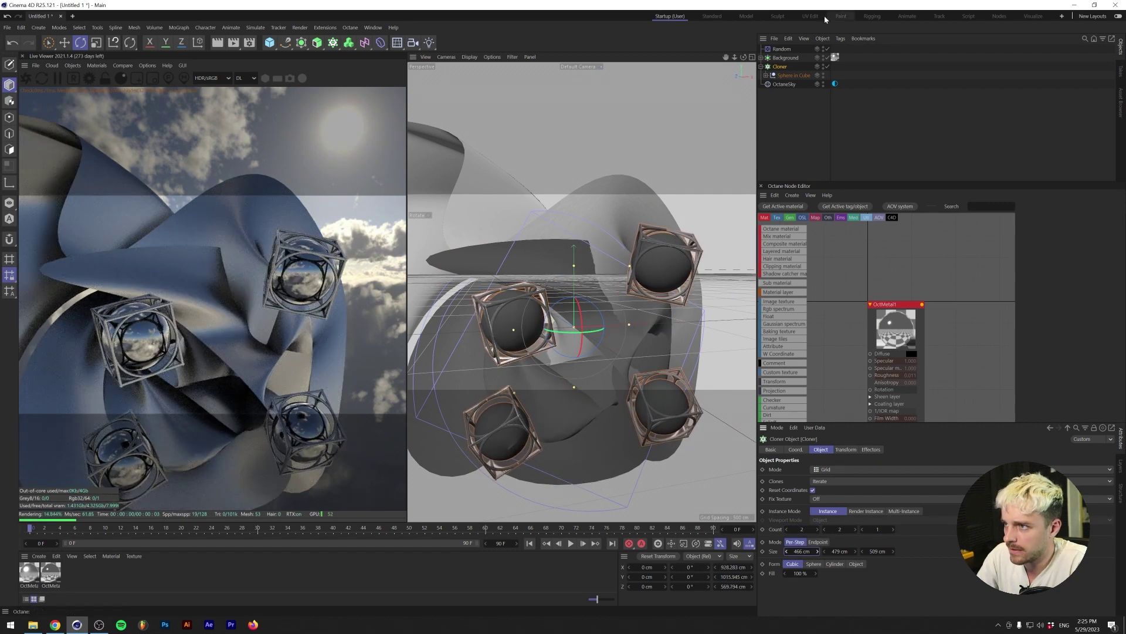
# - Raise the Random effector's Z offset to 700 cm and its seed to 12347
pyautogui.click(782, 49)
pyautogui.click(846, 449)
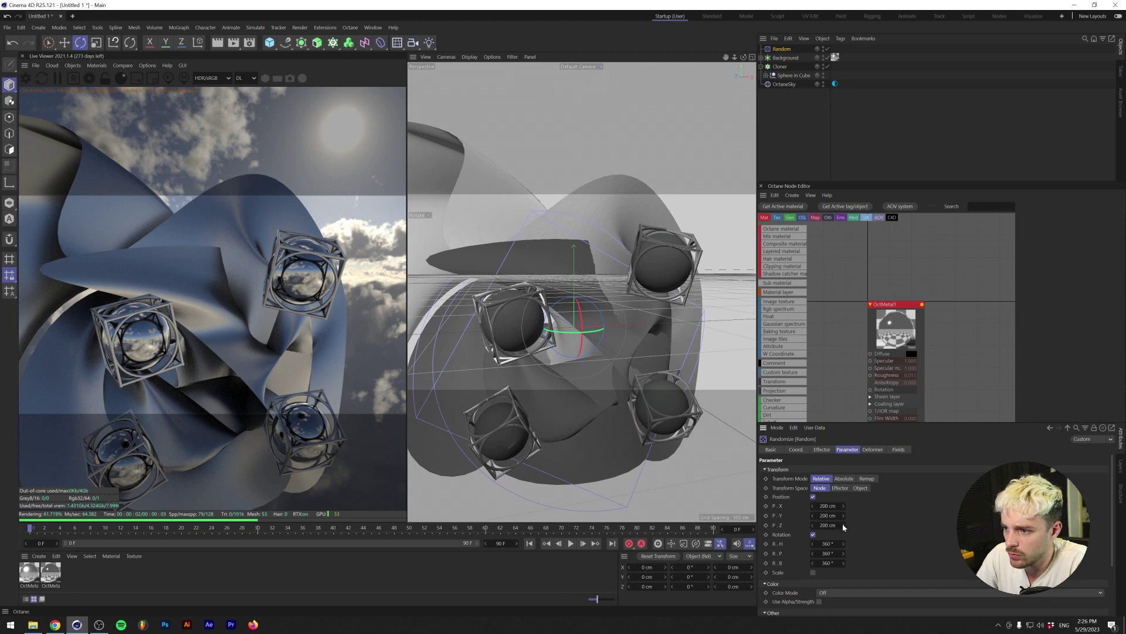
pyautogui.moveTo(824, 529); pyautogui.dragTo(862, 528)
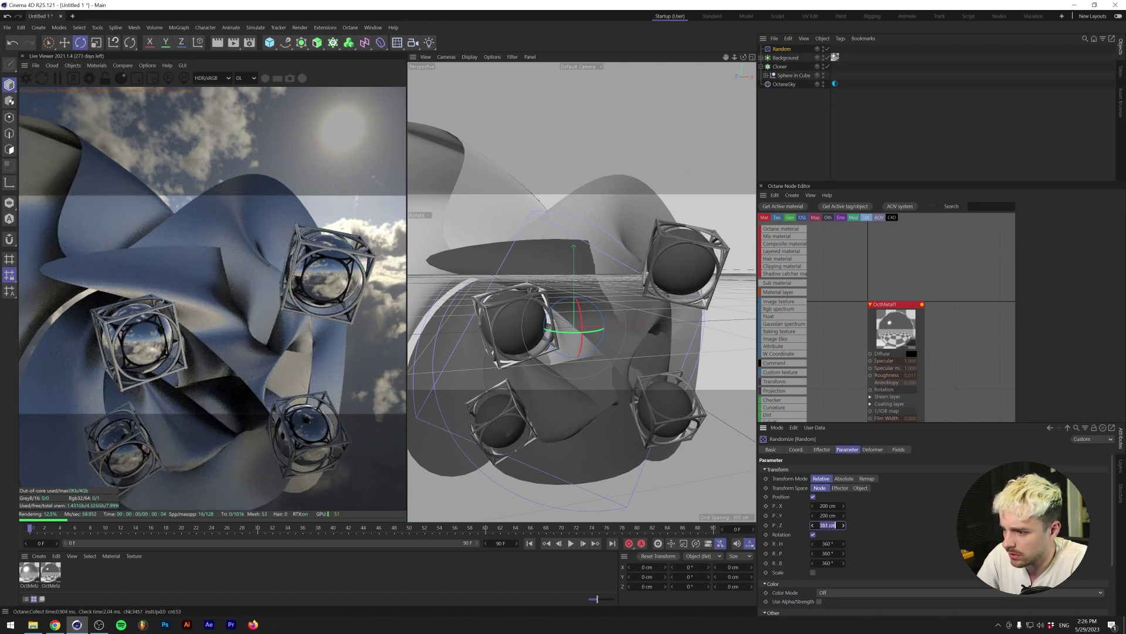
pyautogui.write('00')
pyautogui.press('Return')
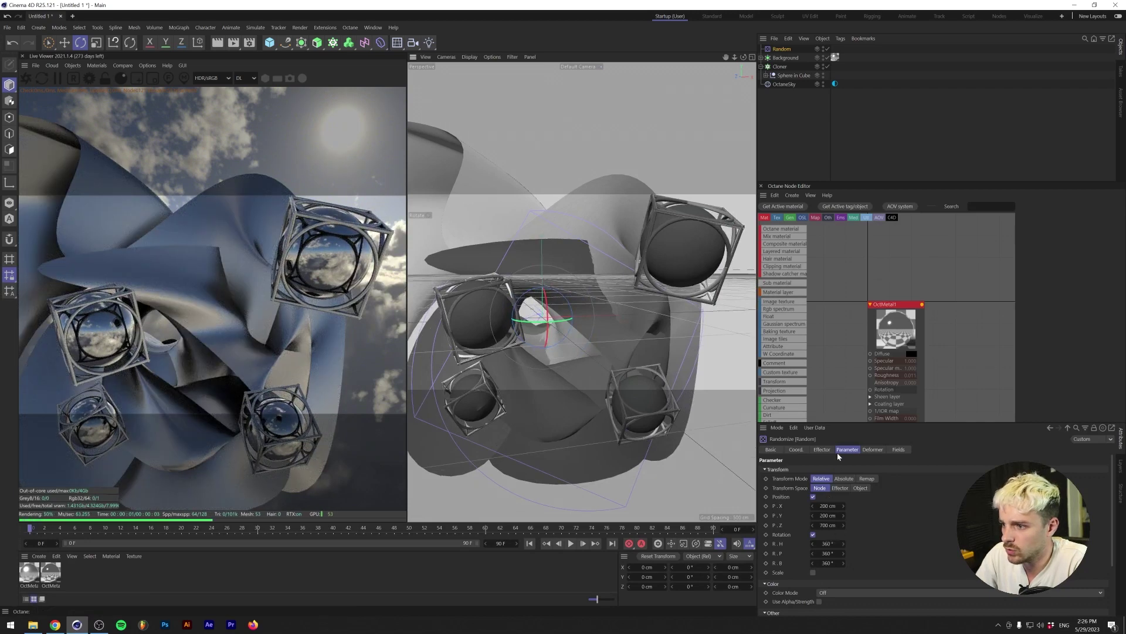
pyautogui.click(822, 450)
pyautogui.click(815, 528)
pyautogui.click(815, 527)
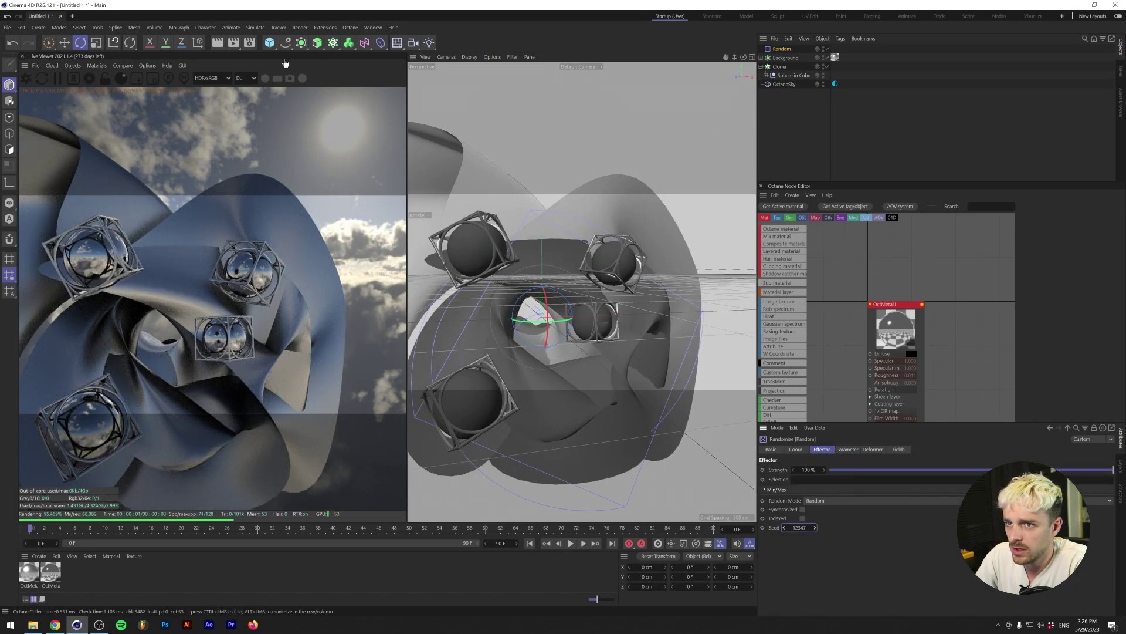
pyautogui.click(97, 66)
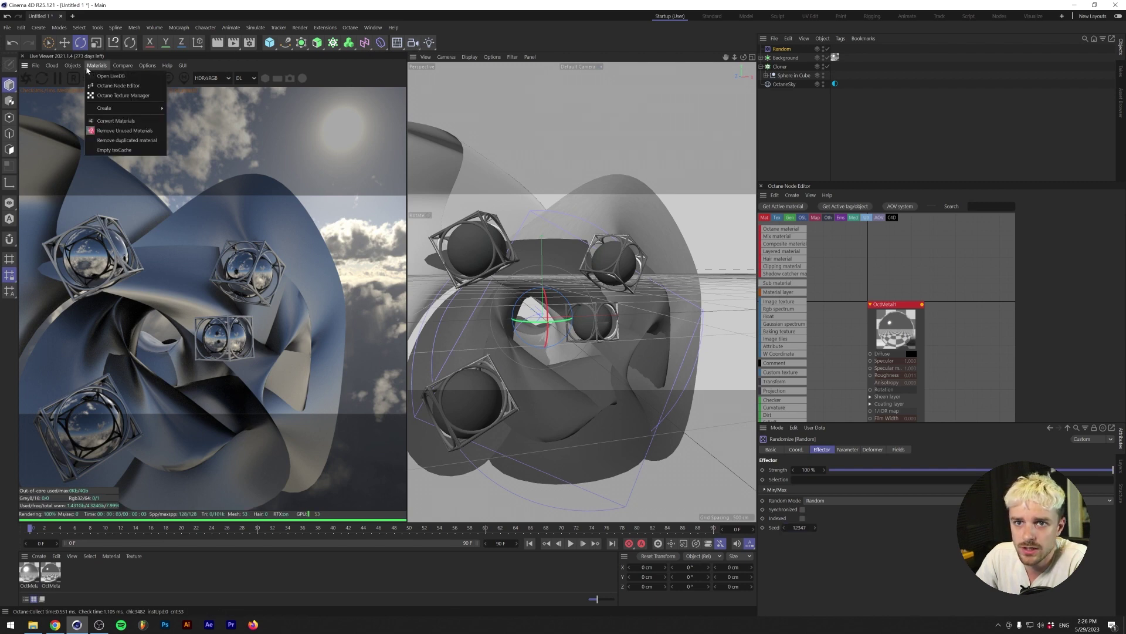
# - Add an Octane Camera, bank it 101°, move it closer, and orbit to a tilted angle
pyautogui.click(94, 75)
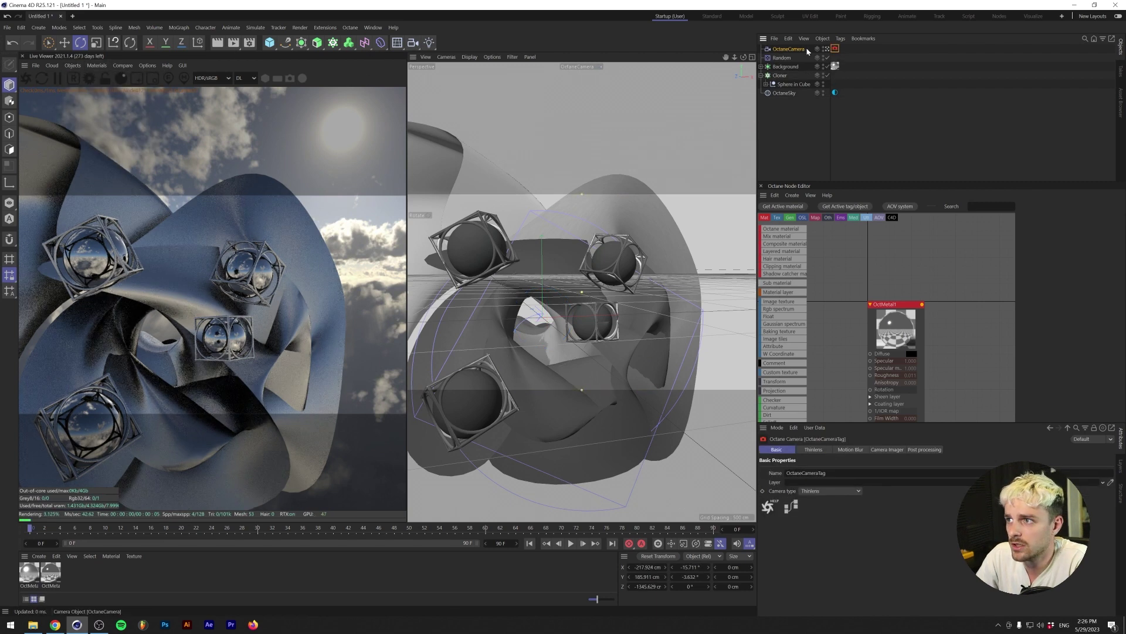
pyautogui.click(826, 48)
pyautogui.click(843, 450)
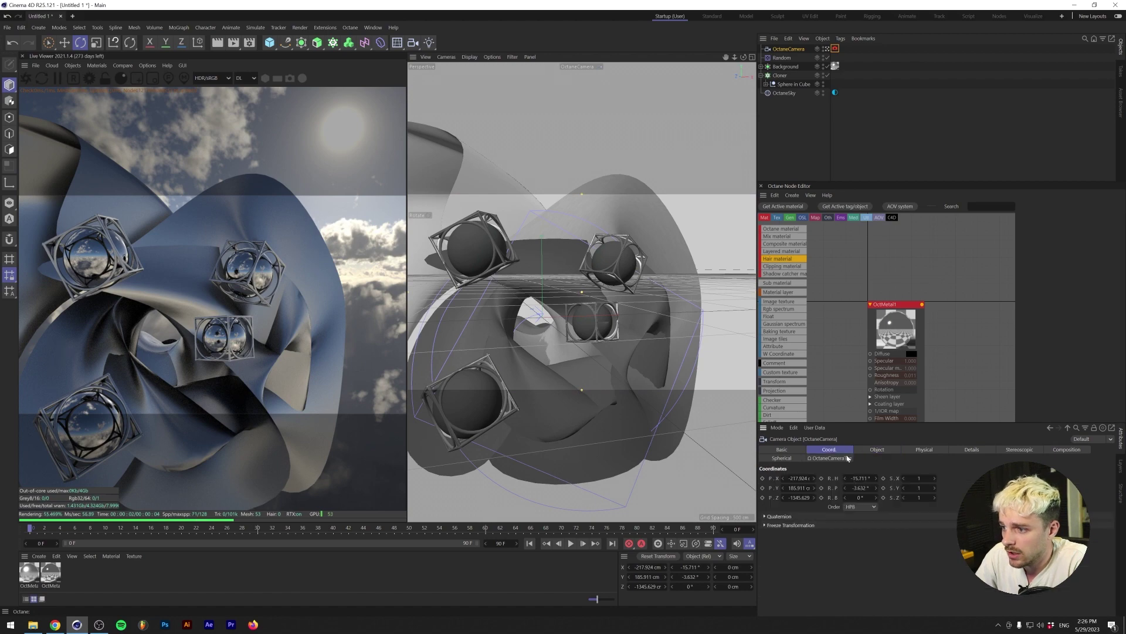
pyautogui.moveTo(862, 497); pyautogui.dragTo(790, 498)
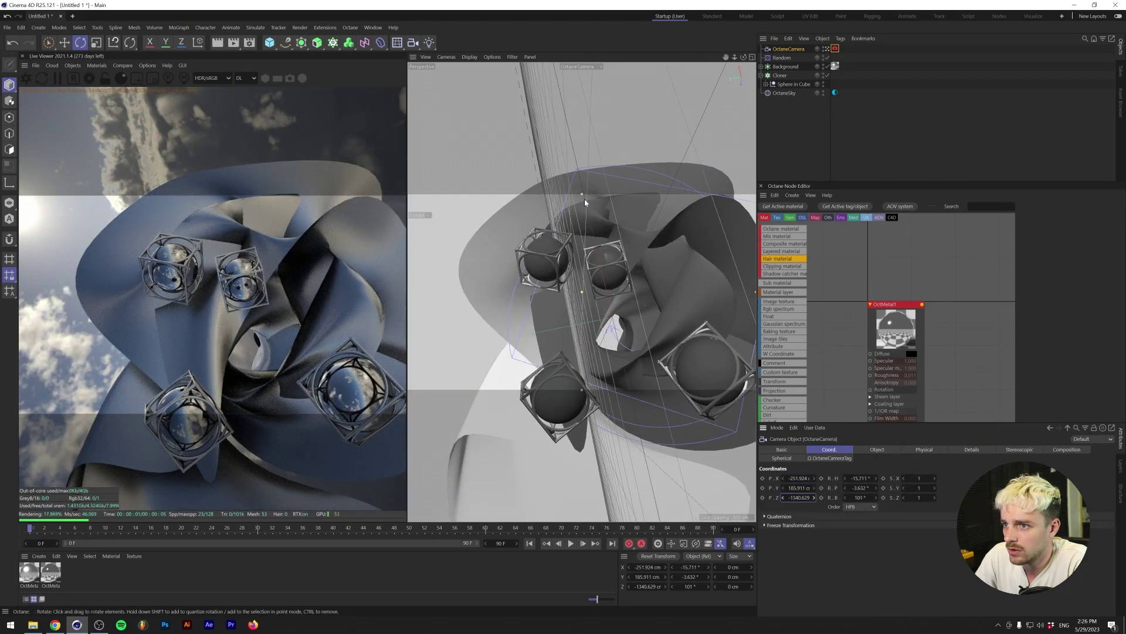
pyautogui.scroll(-5, 584, 199)
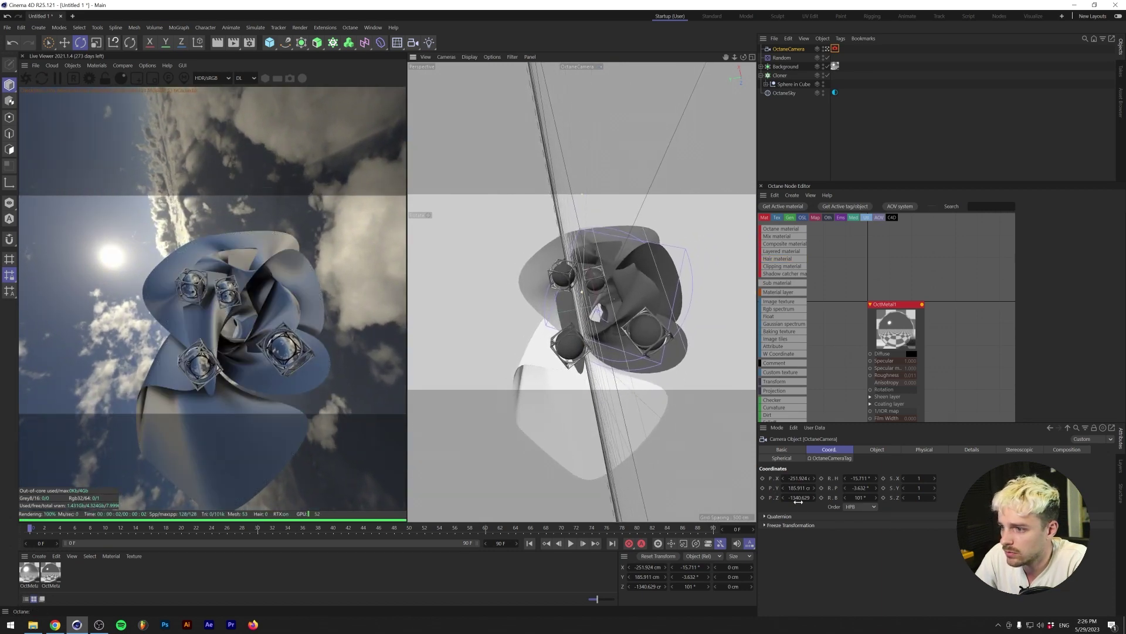
pyautogui.moveTo(790, 496); pyautogui.dragTo(787, 497)
pyautogui.keyDown('alt'); pyautogui.moveTo(657, 352); pyautogui.dragTo(627, 351); pyautogui.keyUp('alt')
pyautogui.click(781, 66)
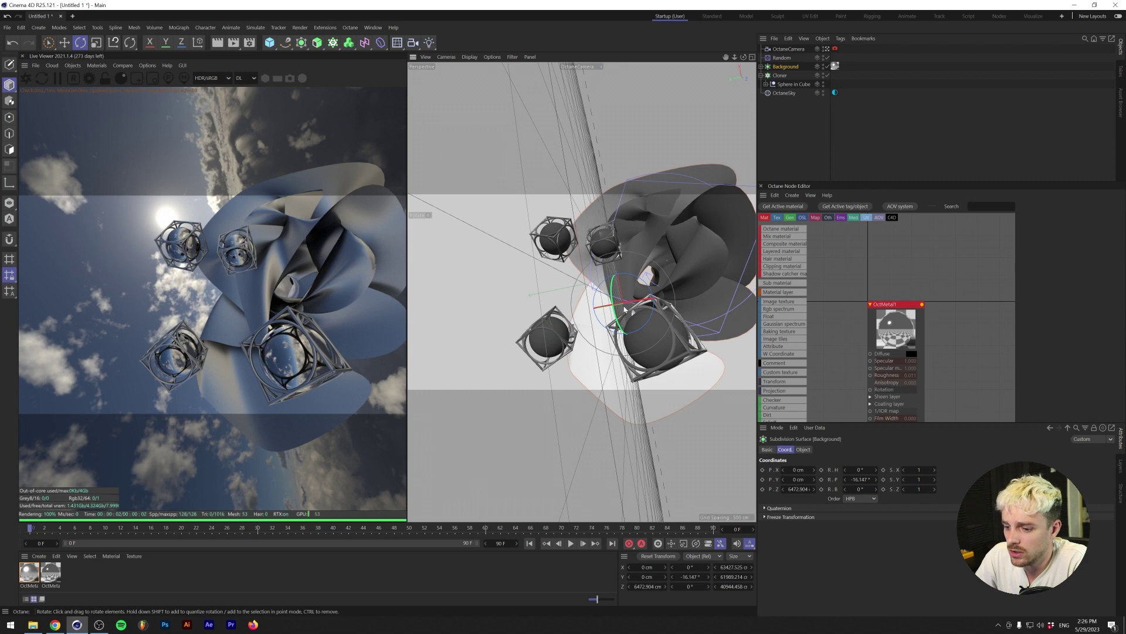
# - Shift the Background left and add a Bend deformer under its Null
pyautogui.press('e')
pyautogui.moveTo(584, 311); pyautogui.dragTo(496, 346)
pyautogui.press('r')
pyautogui.click(761, 66)
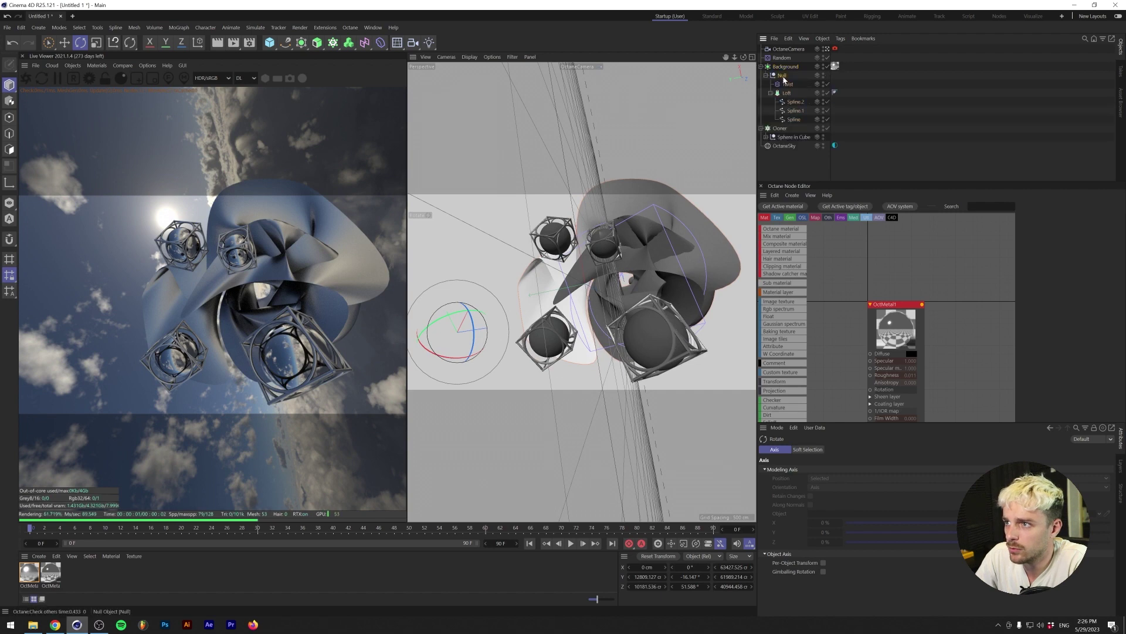
pyautogui.click(783, 76)
pyautogui.keyDown('shift'); pyautogui.click(367, 43); pyautogui.keyUp('shift')
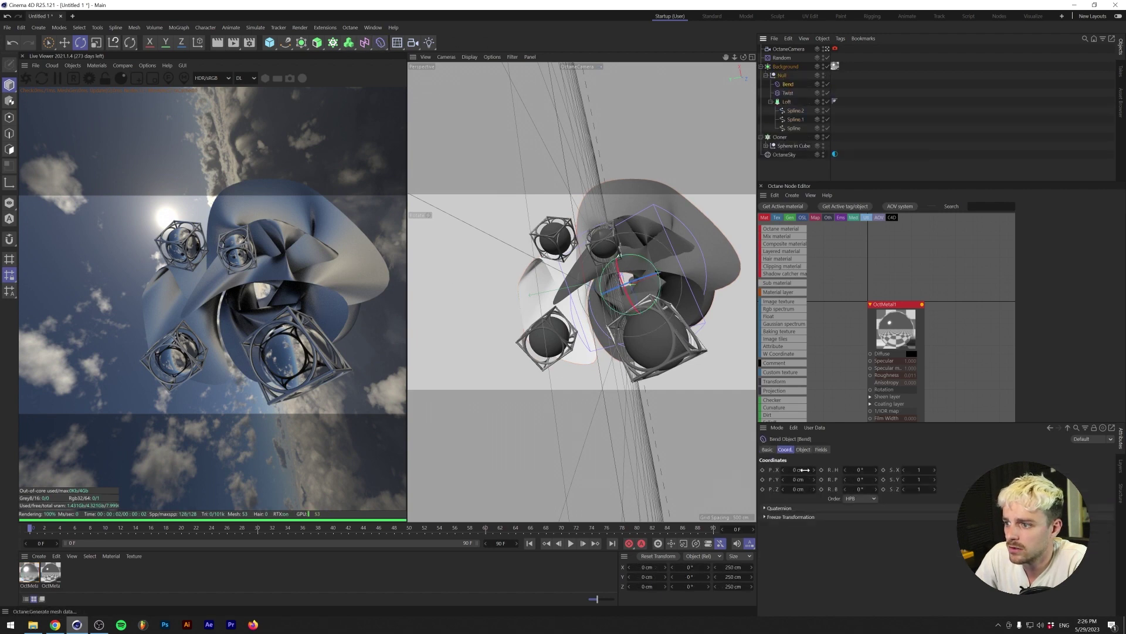
# - Set the Bend deformer's strength to 110° and its angle to 41°
pyautogui.moveTo(831, 506); pyautogui.dragTo(886, 506)
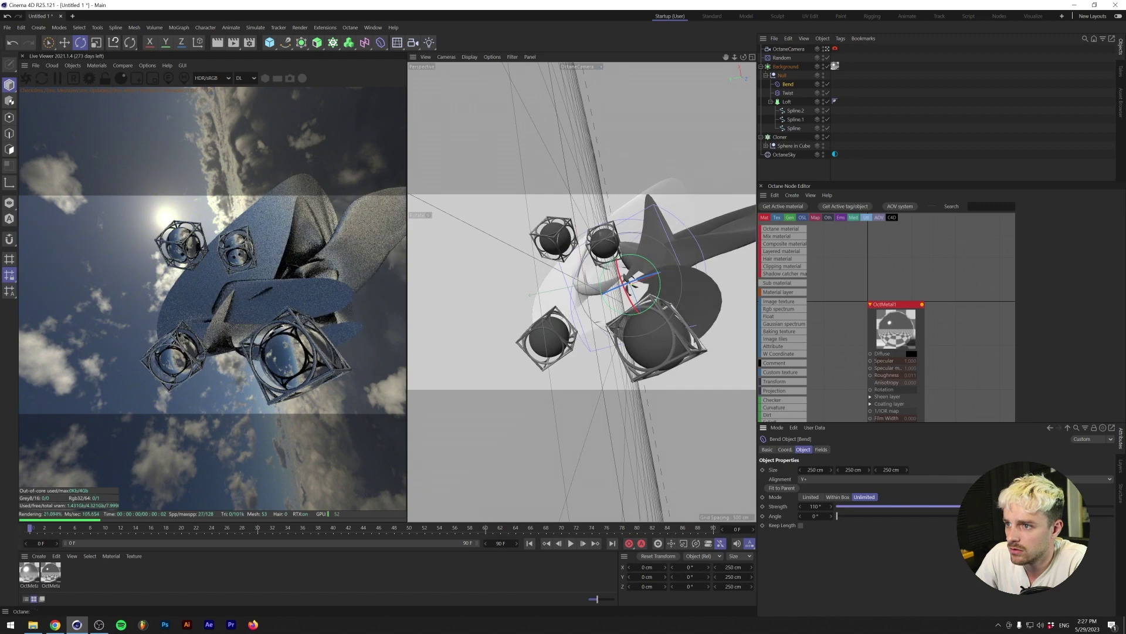
pyautogui.click(827, 67)
pyautogui.moveTo(838, 515); pyautogui.dragTo(868, 515)
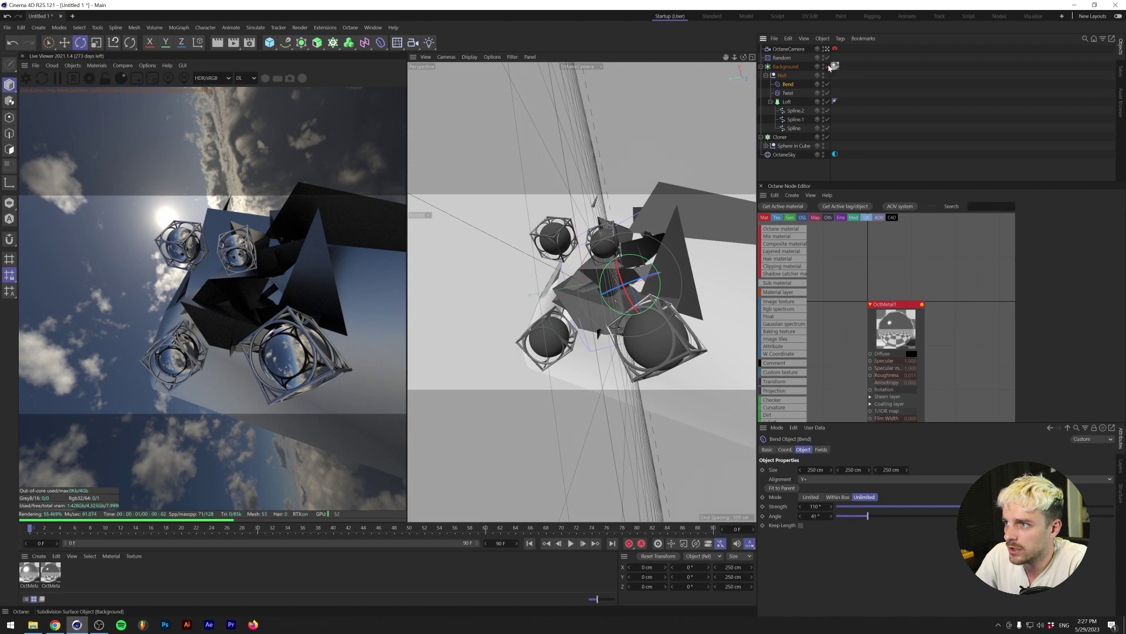
pyautogui.click(827, 67)
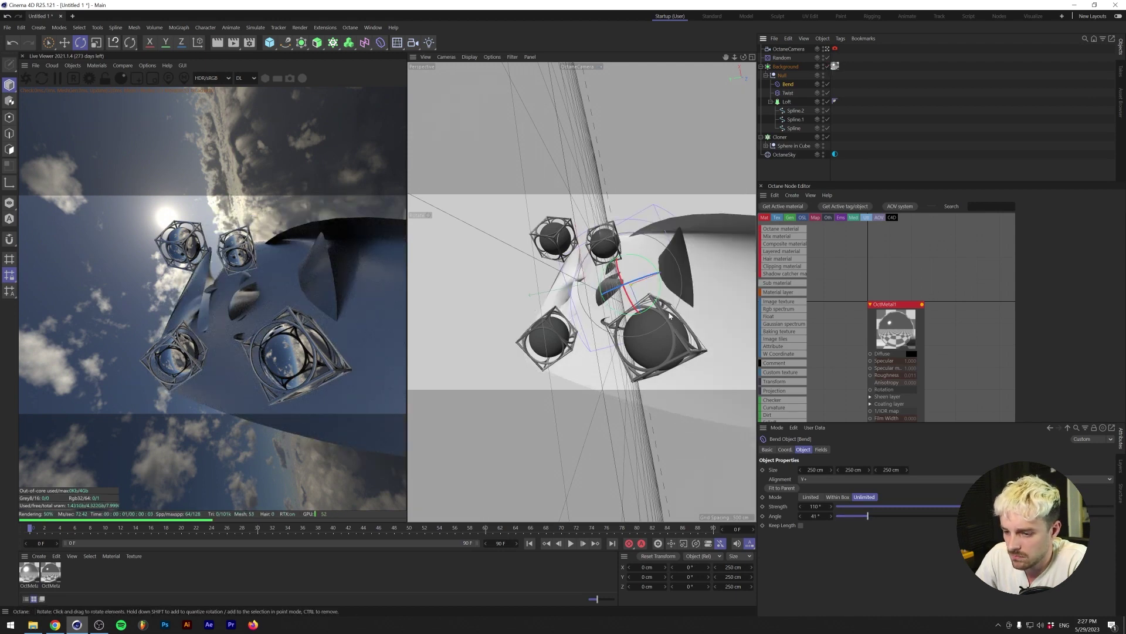
# - Rotate the Bend deformer, then rotate the Background into a new pose behind the clones
pyautogui.moveTo(674, 314); pyautogui.dragTo(602, 253)
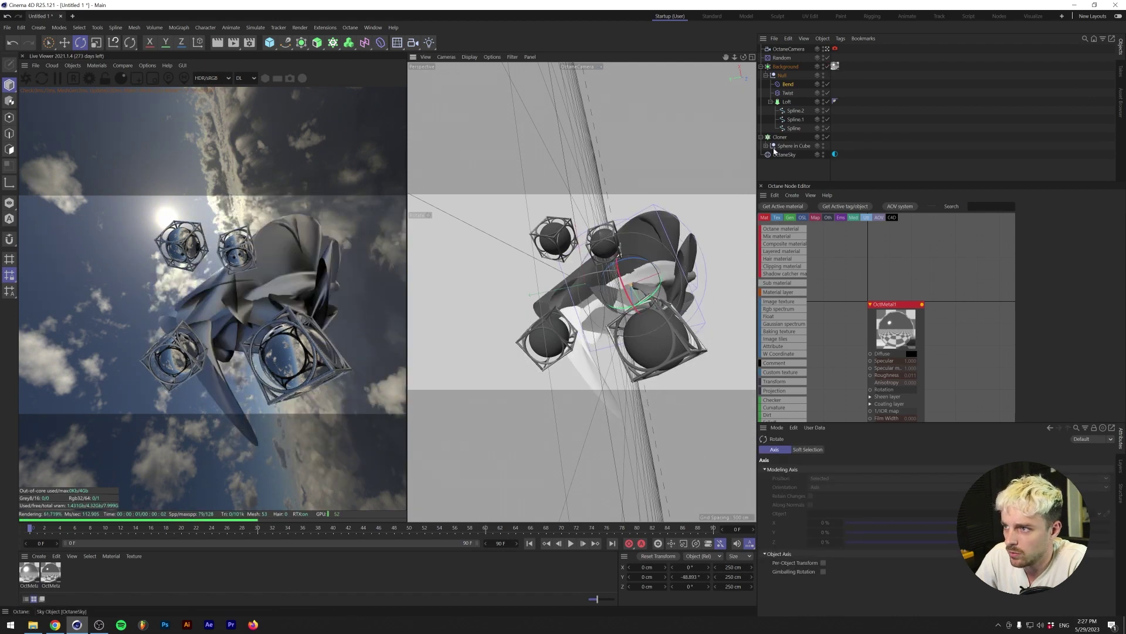
pyautogui.click(785, 67)
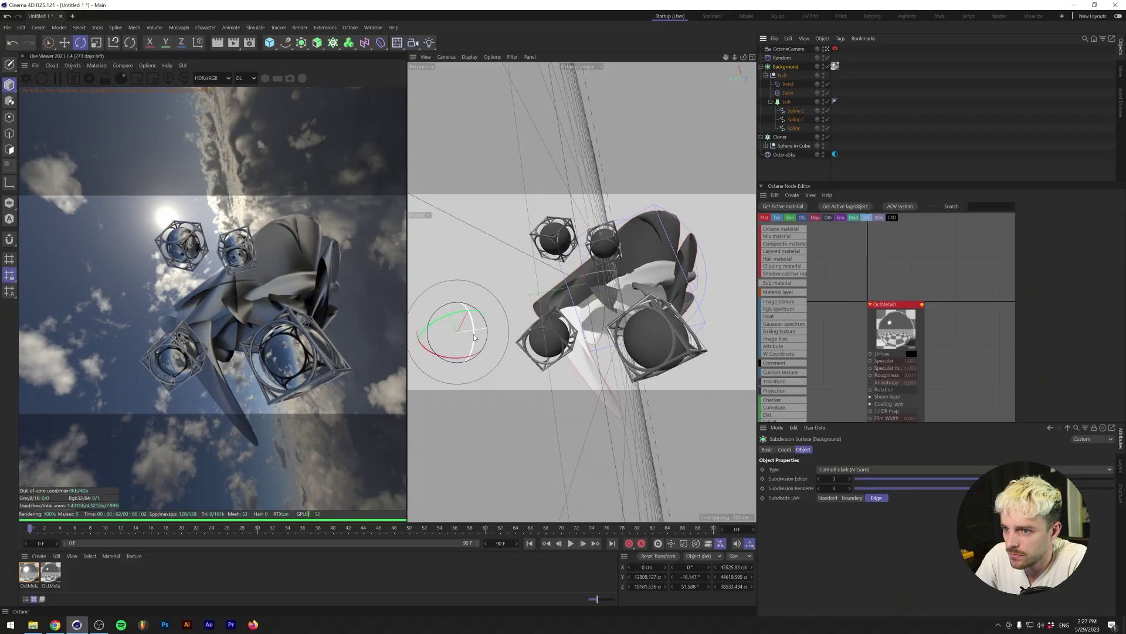
pyautogui.moveTo(473, 333); pyautogui.dragTo(597, 282)
pyautogui.moveTo(443, 316); pyautogui.dragTo(449, 308)
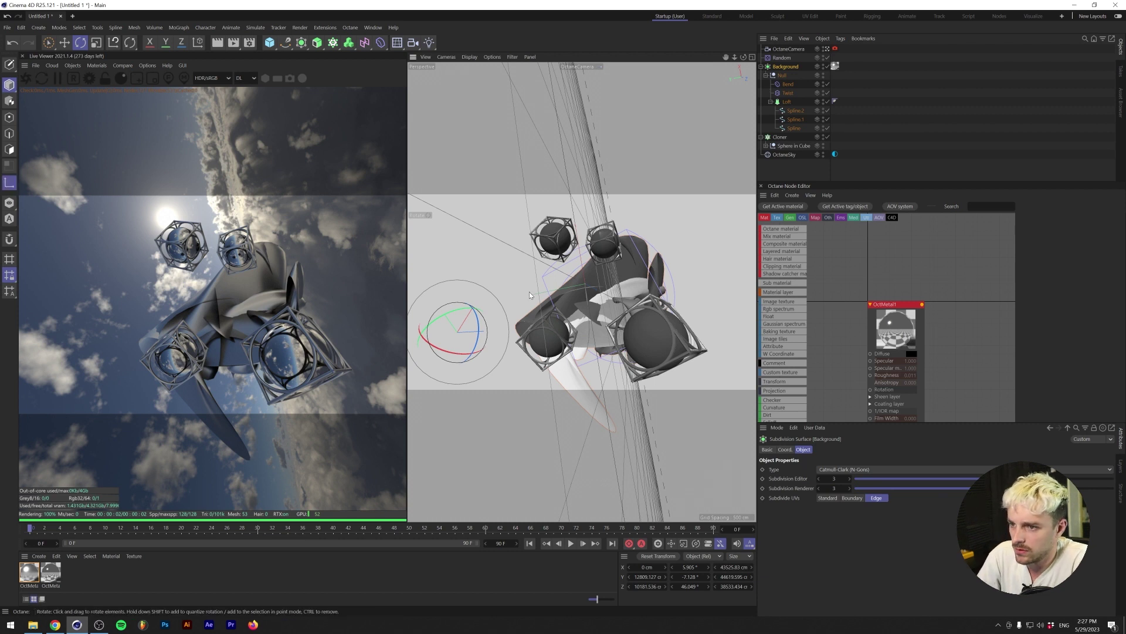
pyautogui.click(508, 318)
pyautogui.click(613, 323)
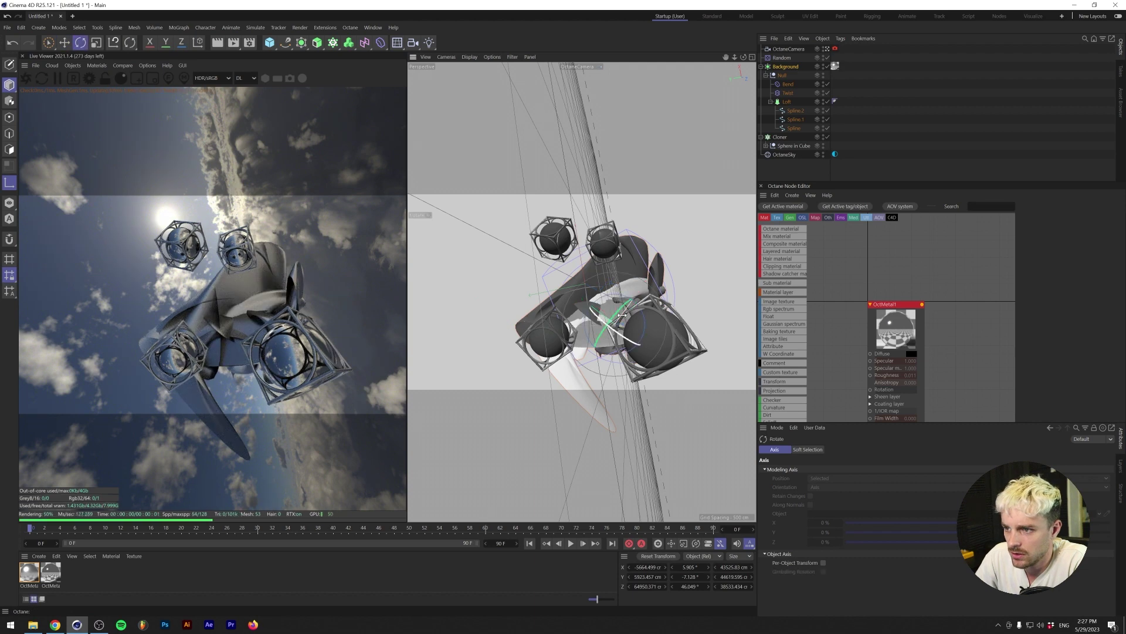
pyautogui.moveTo(622, 315); pyautogui.dragTo(586, 308)
# - In the four-view layout, move the backdrop closer along Z and lower it in the Front view
pyautogui.click(752, 57)
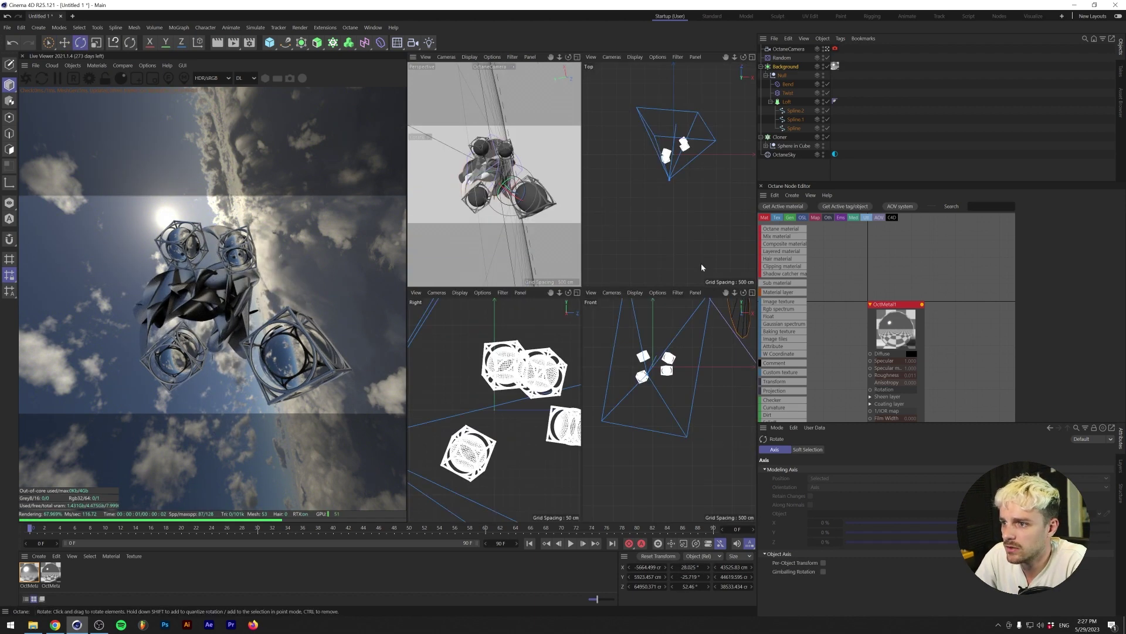
pyautogui.scroll(-5, 702, 265)
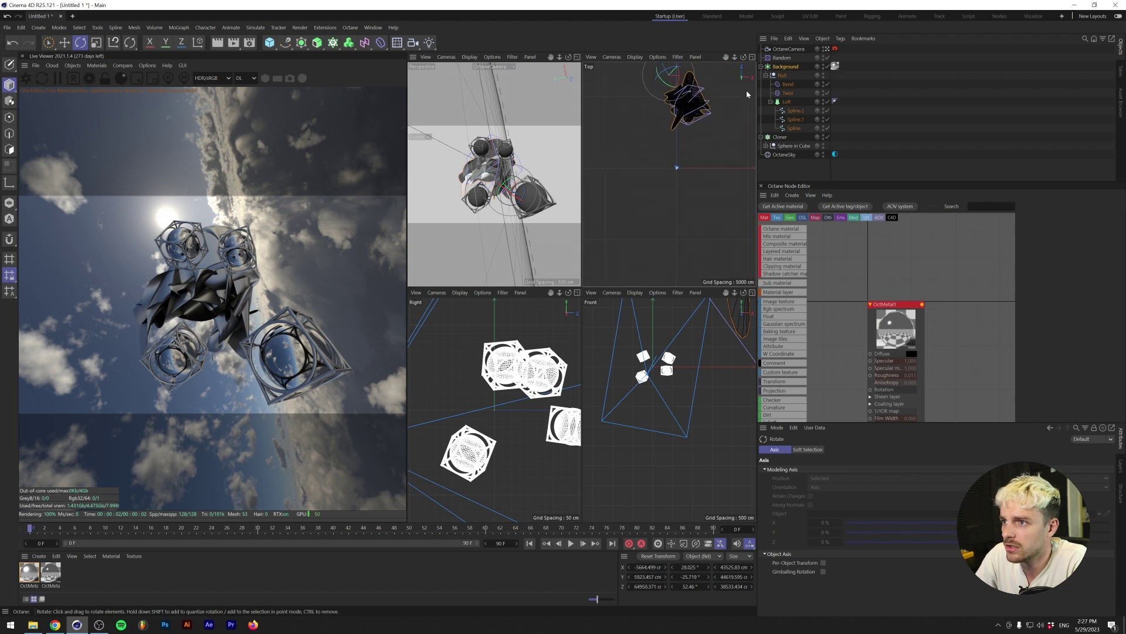
pyautogui.press('e')
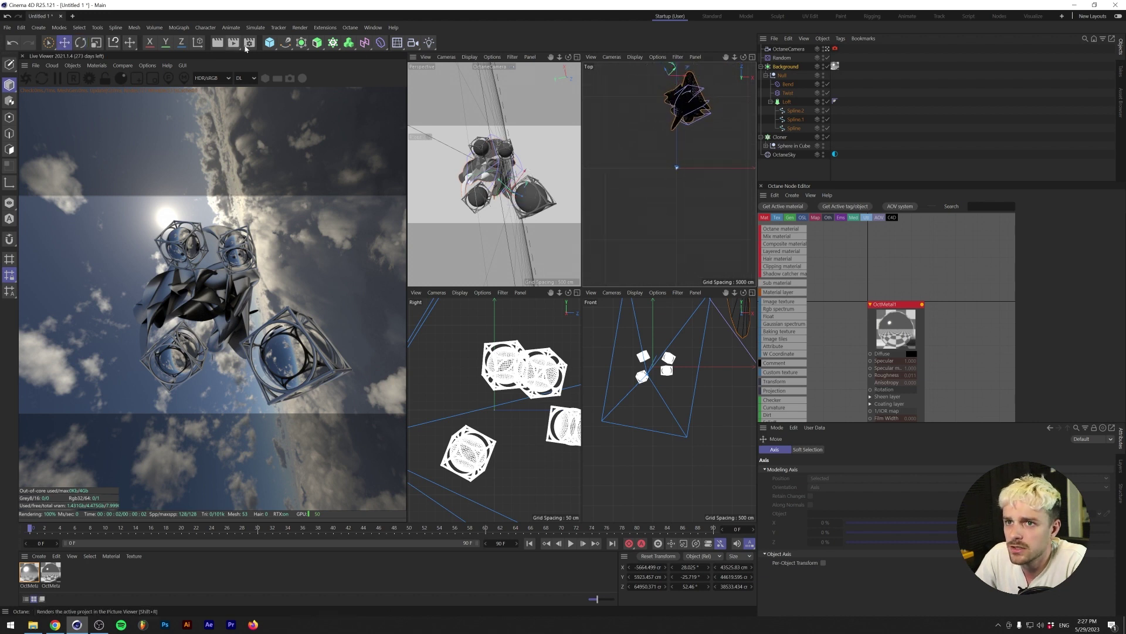
pyautogui.click(198, 42)
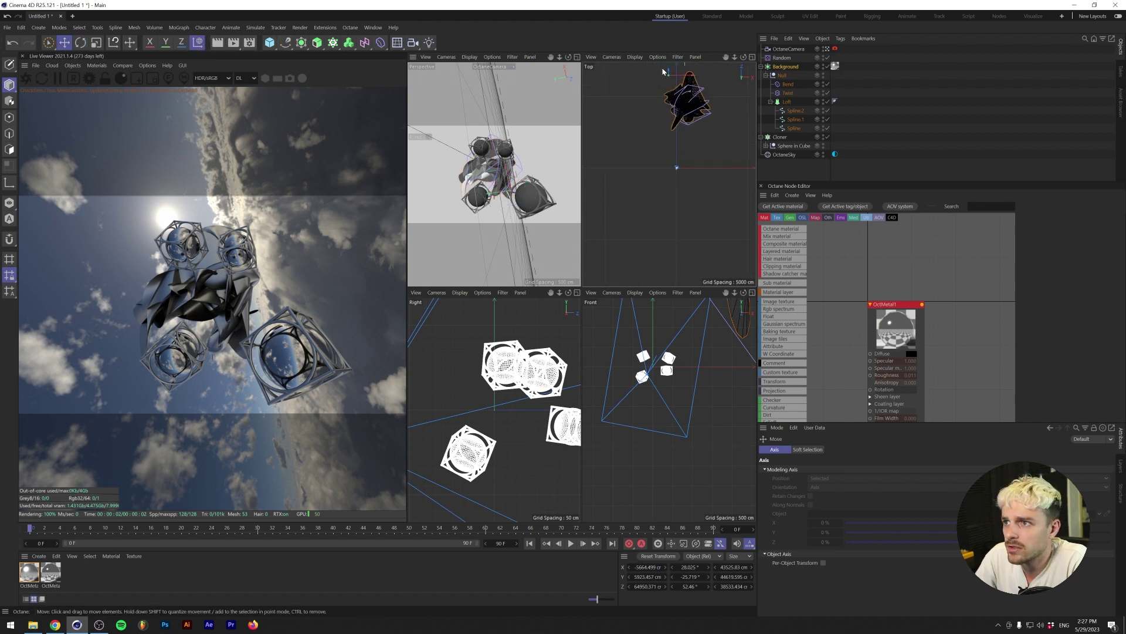
pyautogui.moveTo(669, 74); pyautogui.dragTo(658, 101)
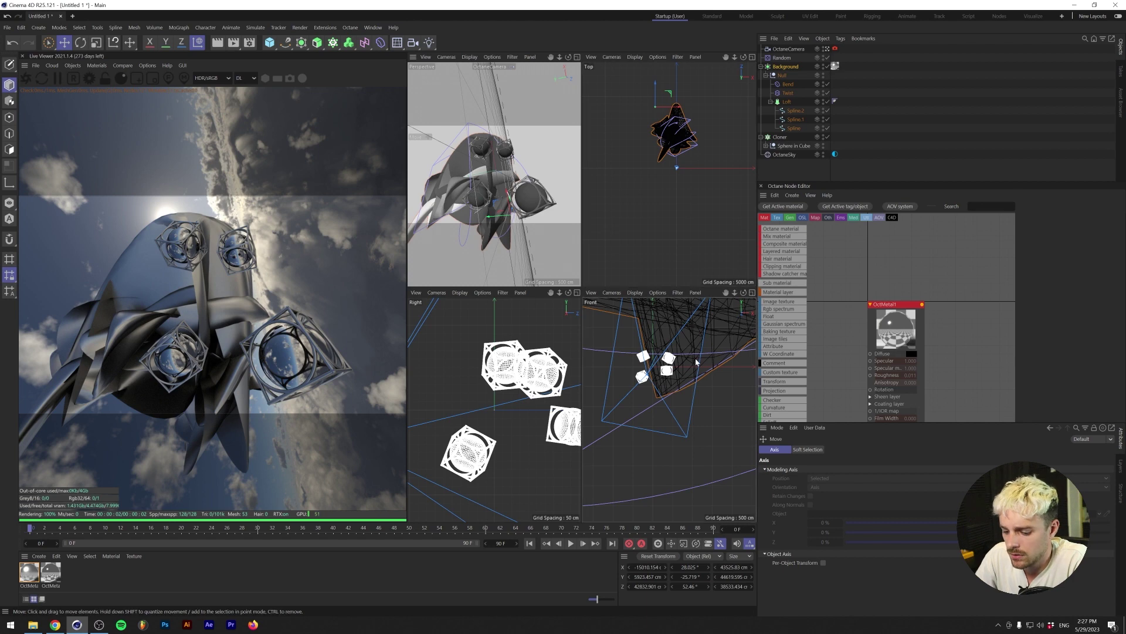
pyautogui.scroll(-5, 627, 347)
pyautogui.moveTo(627, 347); pyautogui.dragTo(638, 355)
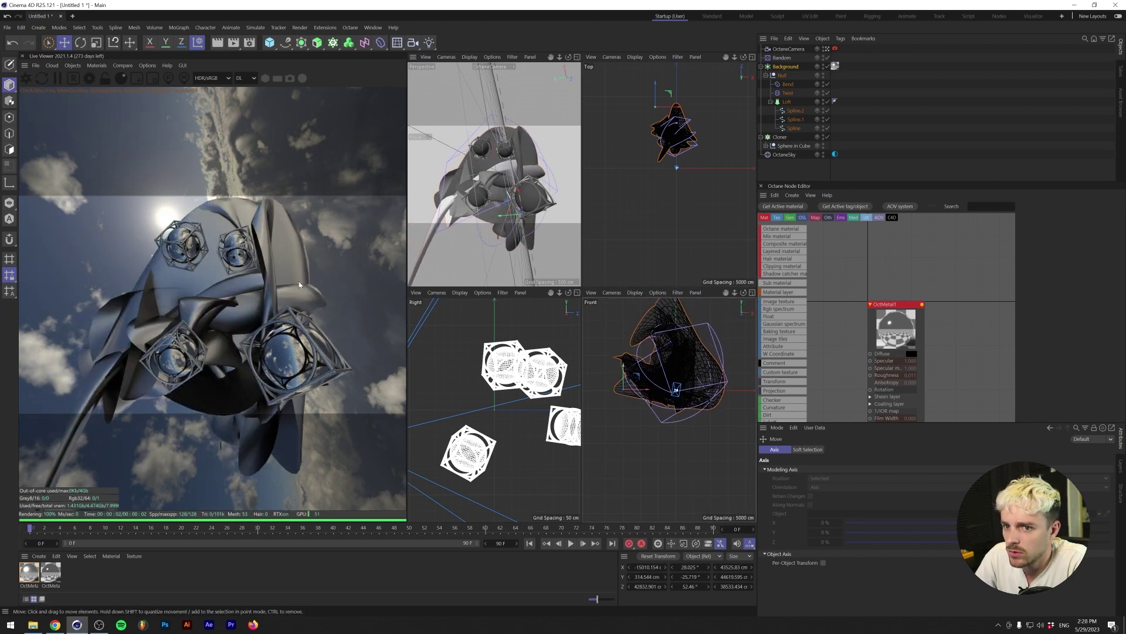
# - Set the renderer to Octane Renderer with a 3000 px output width and close Render Settings
pyautogui.click(249, 42)
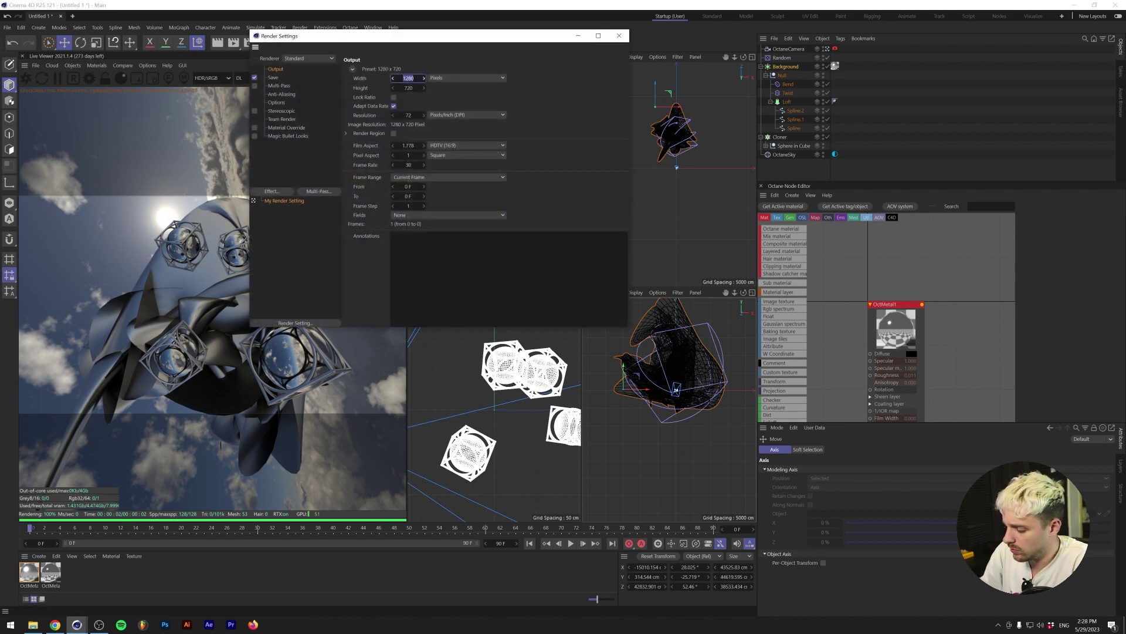
pyautogui.press('Tab')
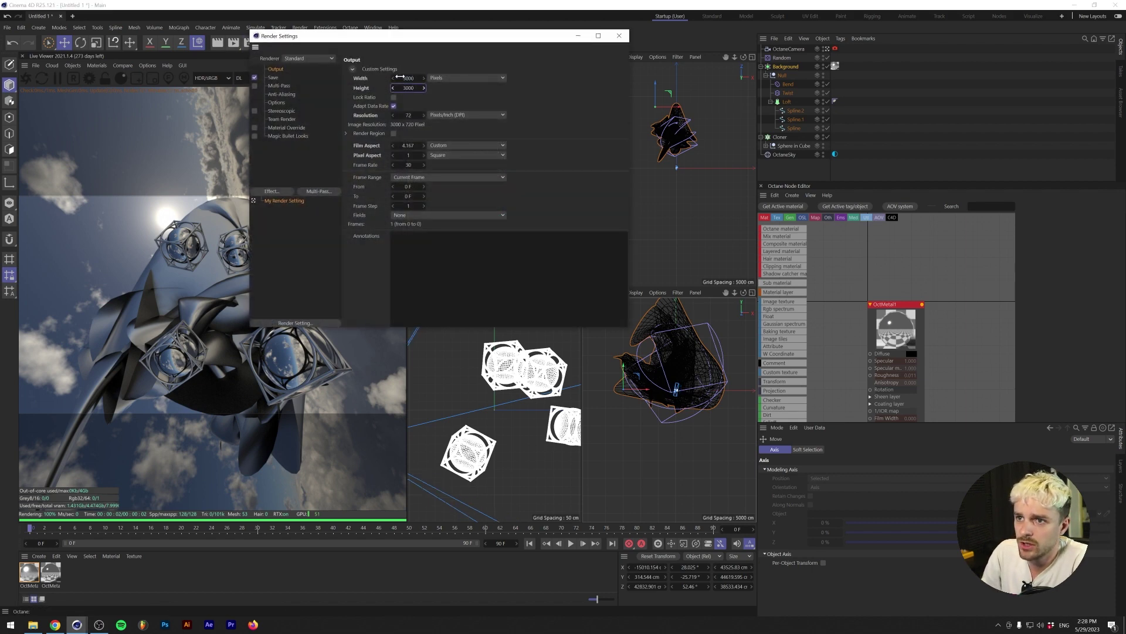
pyautogui.click(332, 59)
pyautogui.click(334, 106)
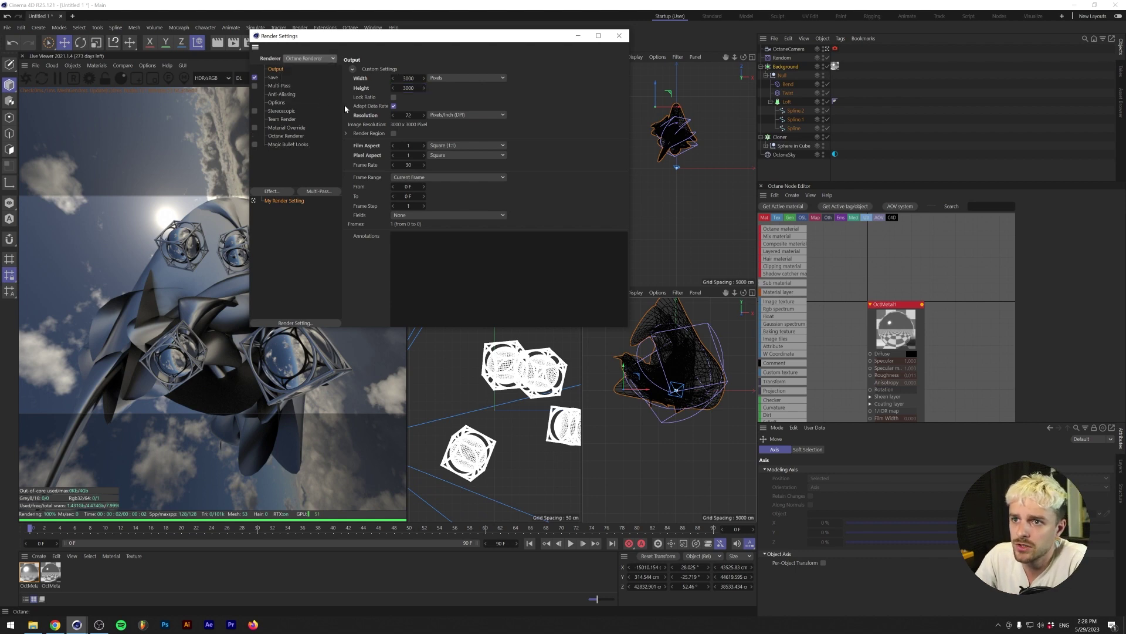
pyautogui.click(288, 128)
pyautogui.click(296, 136)
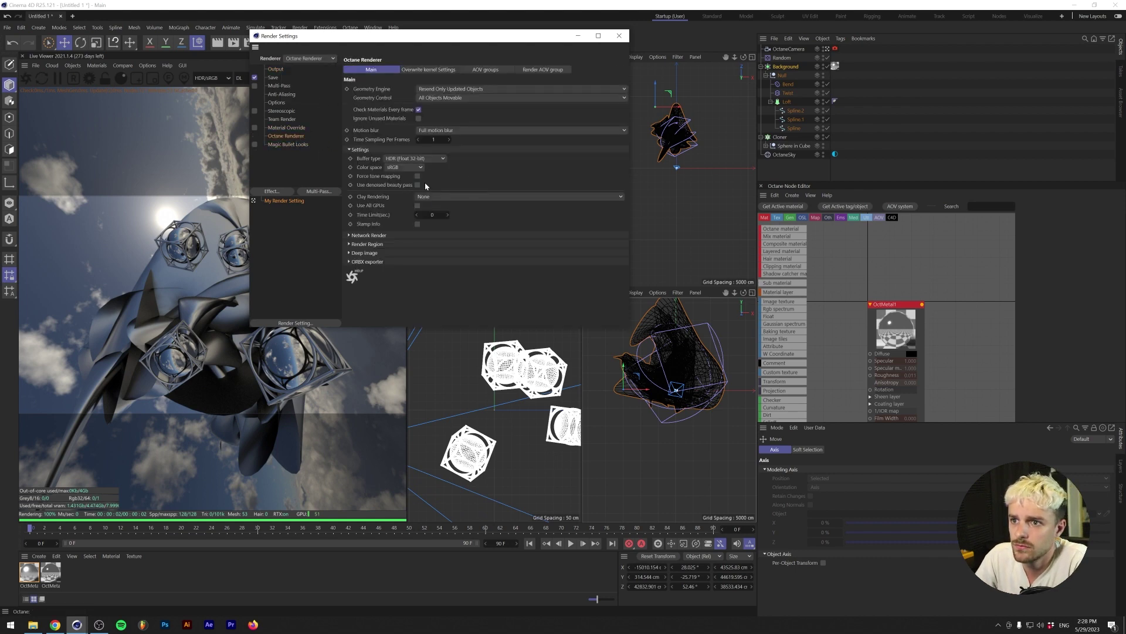
pyautogui.click(619, 35)
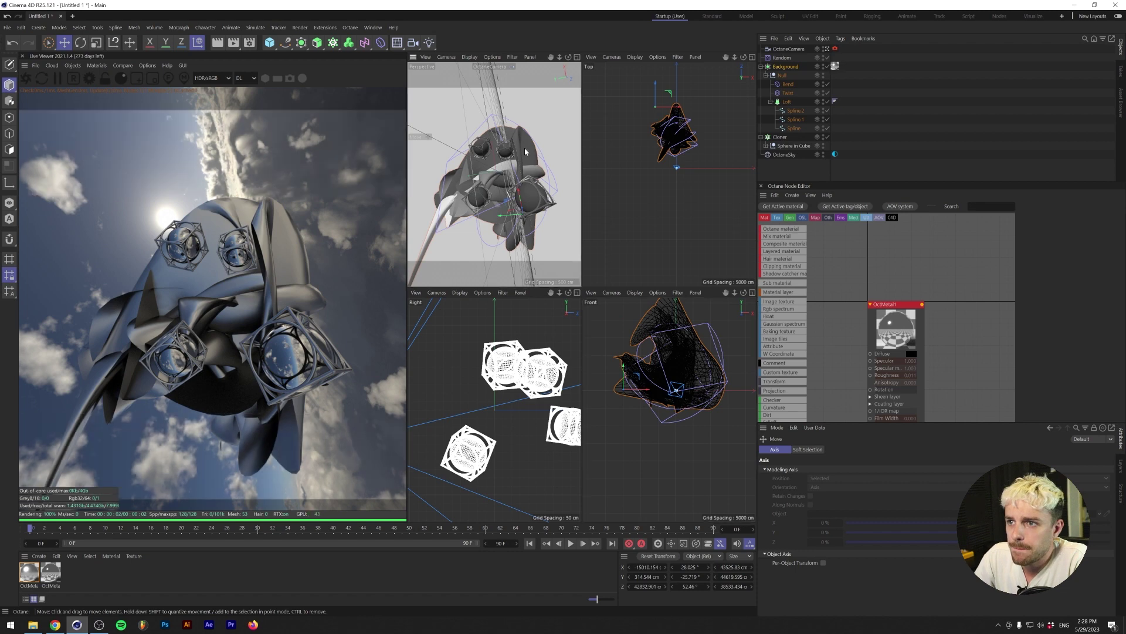
# - Rotate the Background sculpture to roughly 34°, -30° and 55°
pyautogui.click(524, 155)
pyautogui.press('r')
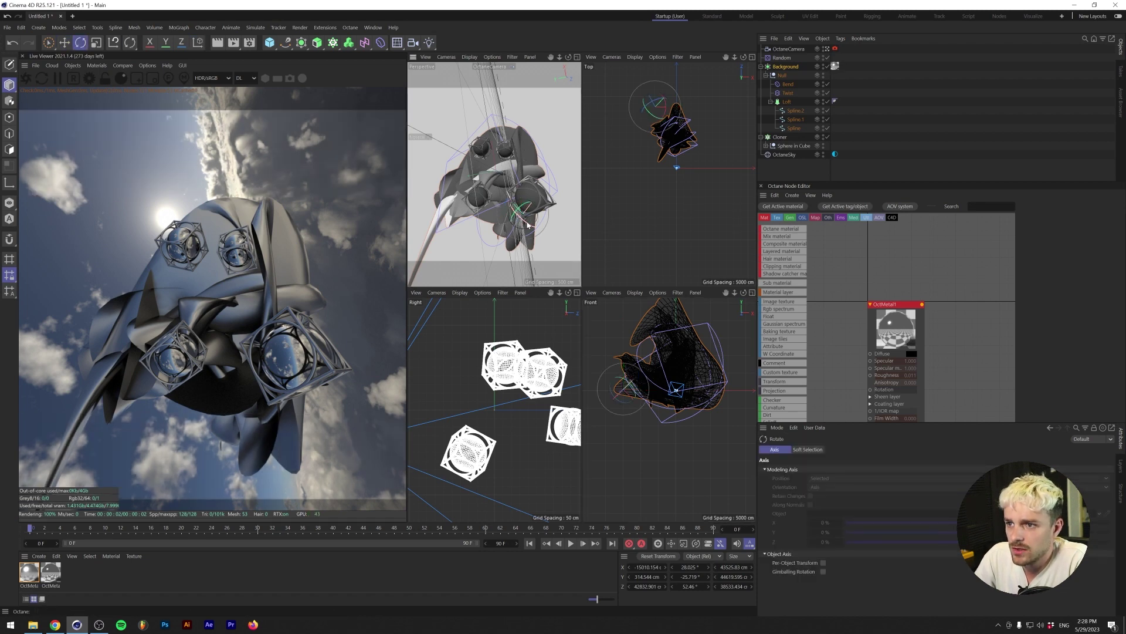
pyautogui.moveTo(527, 225); pyautogui.dragTo(523, 223)
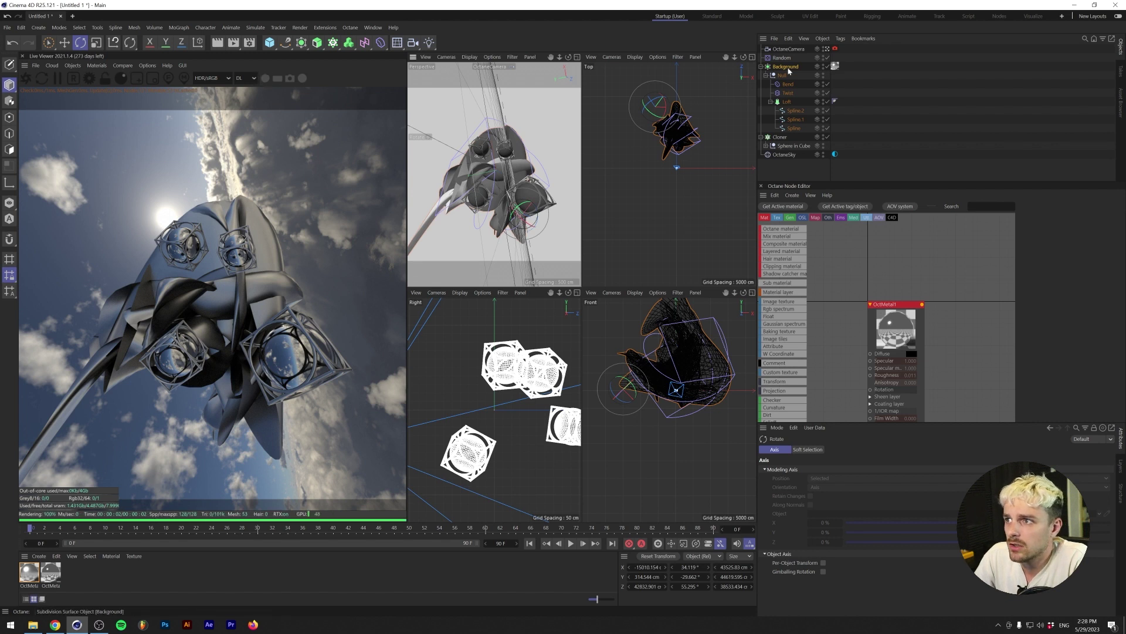
# - Select the Octane camera, then the Cloner, and bring up the Cloner's context menu
pyautogui.click(788, 49)
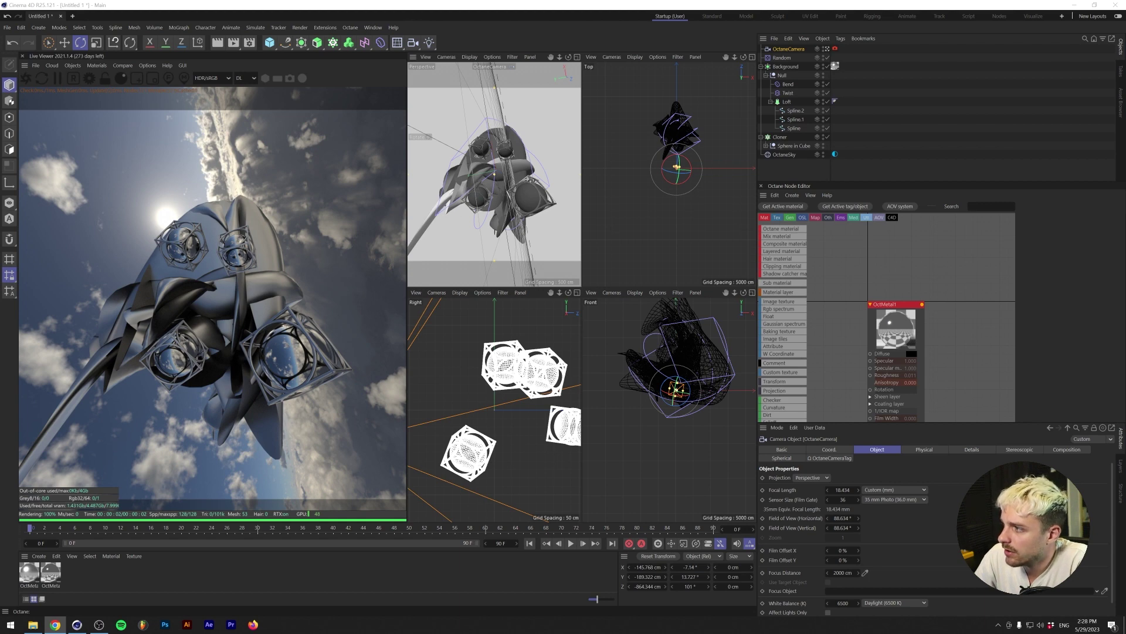
pyautogui.click(780, 136)
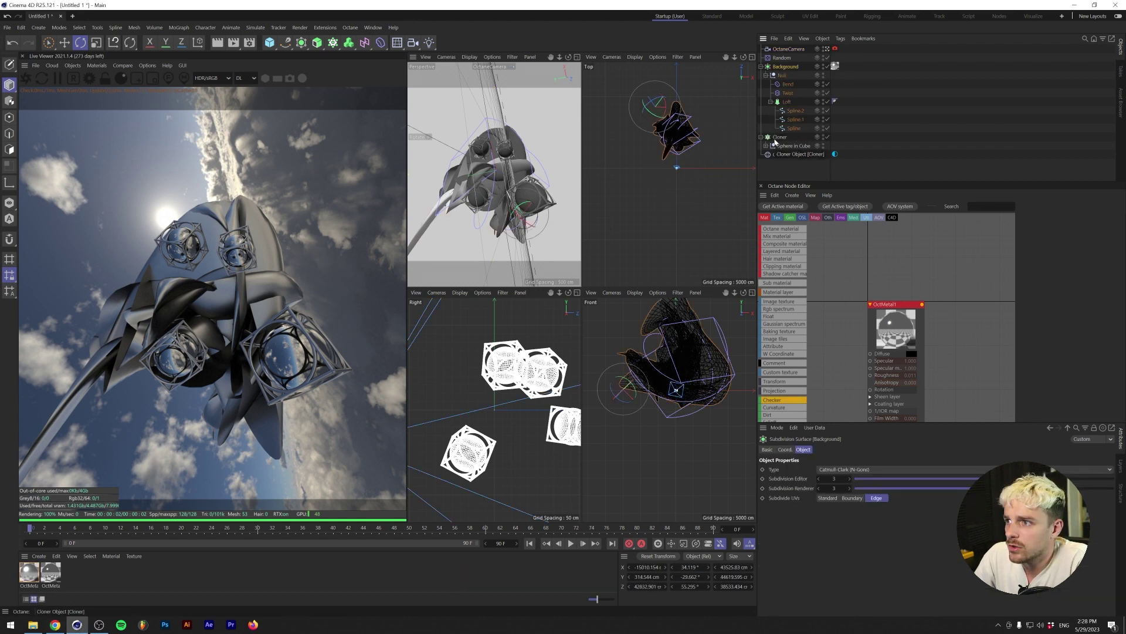
pyautogui.rightClick(780, 137)
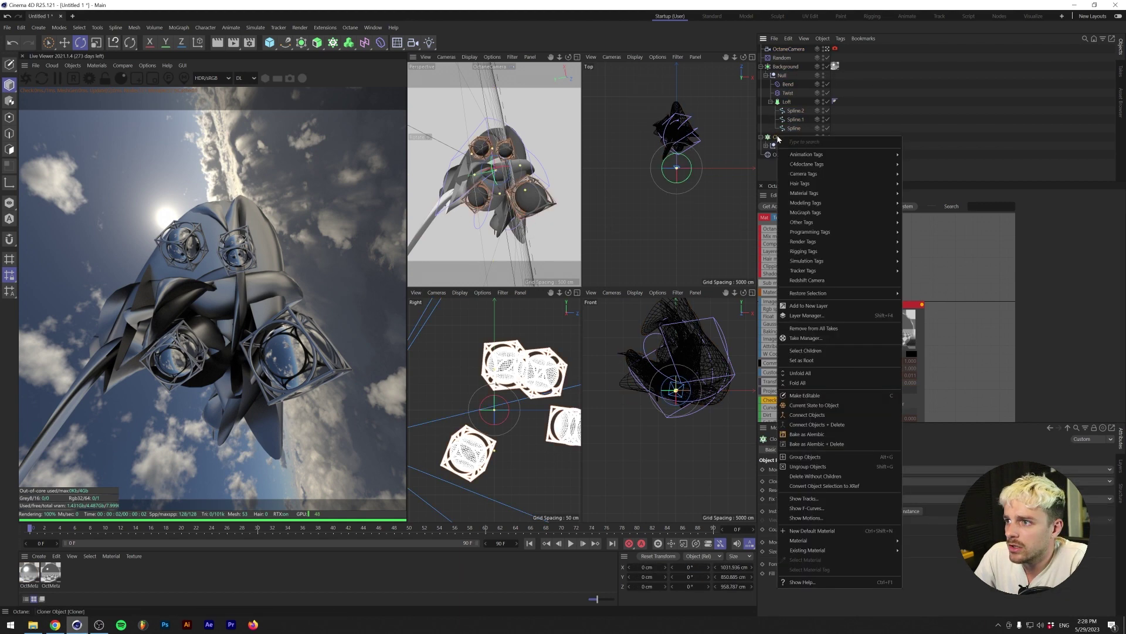
# - Bake the Cloner's current state to an object and place the Sphere in Cube group under the Cloner
pyautogui.click(818, 405)
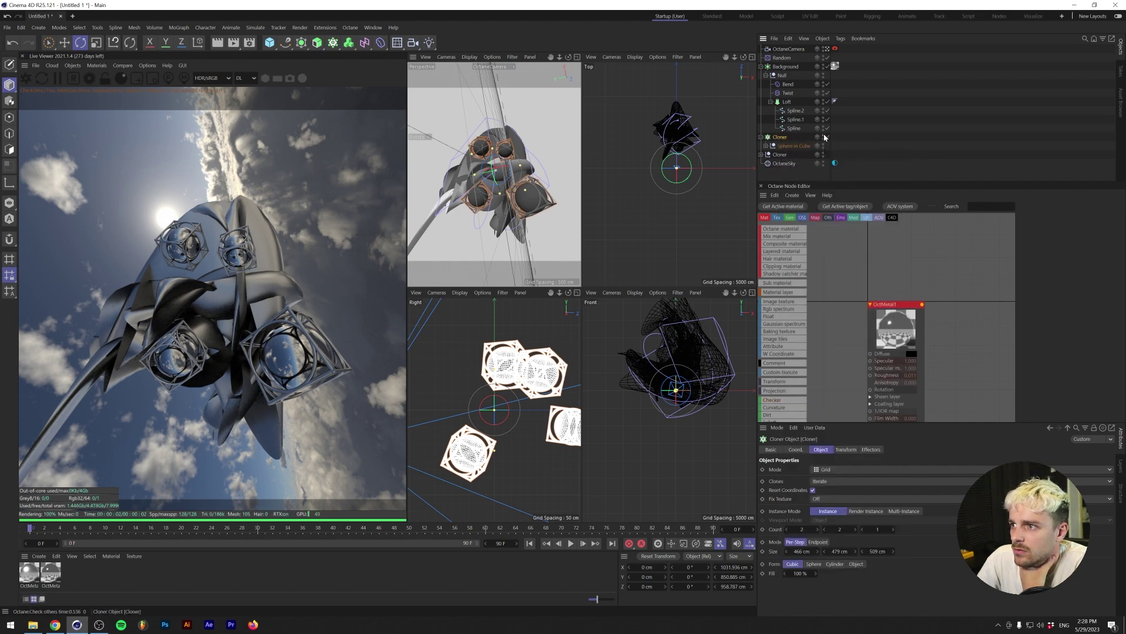
pyautogui.click(789, 146)
pyautogui.click(766, 145)
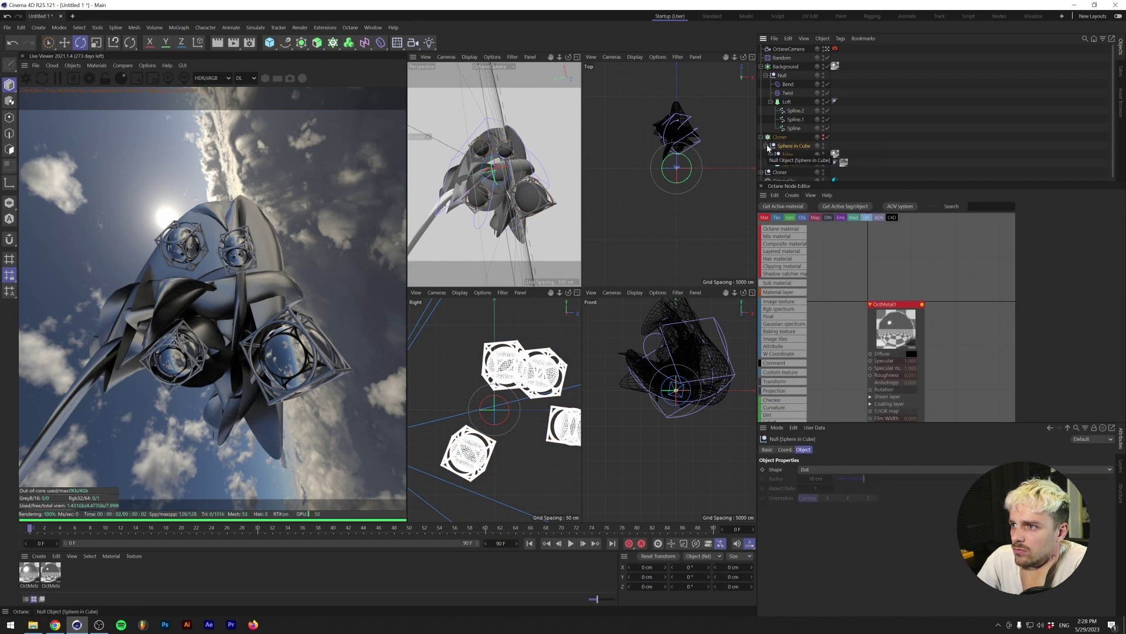
pyautogui.click(766, 145)
pyautogui.click(775, 138)
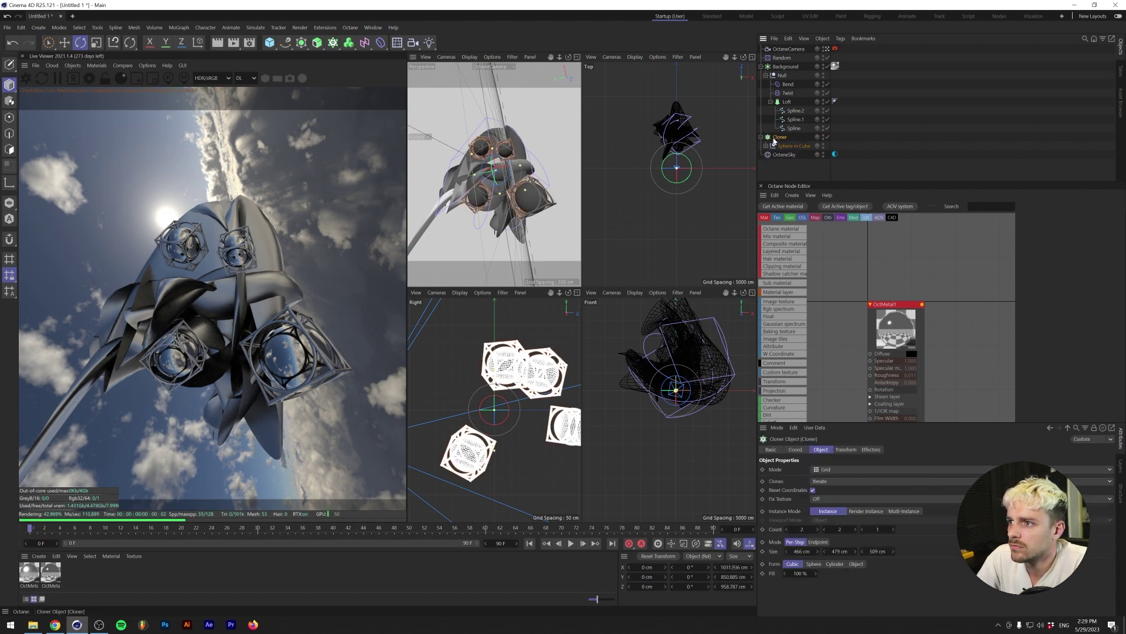
pyautogui.moveTo(774, 141); pyautogui.dragTo(776, 137)
# - Bake the Cloner into separate Sphere in Cube copies and delete Sphere in Cube 3
pyautogui.rightClick(785, 136)
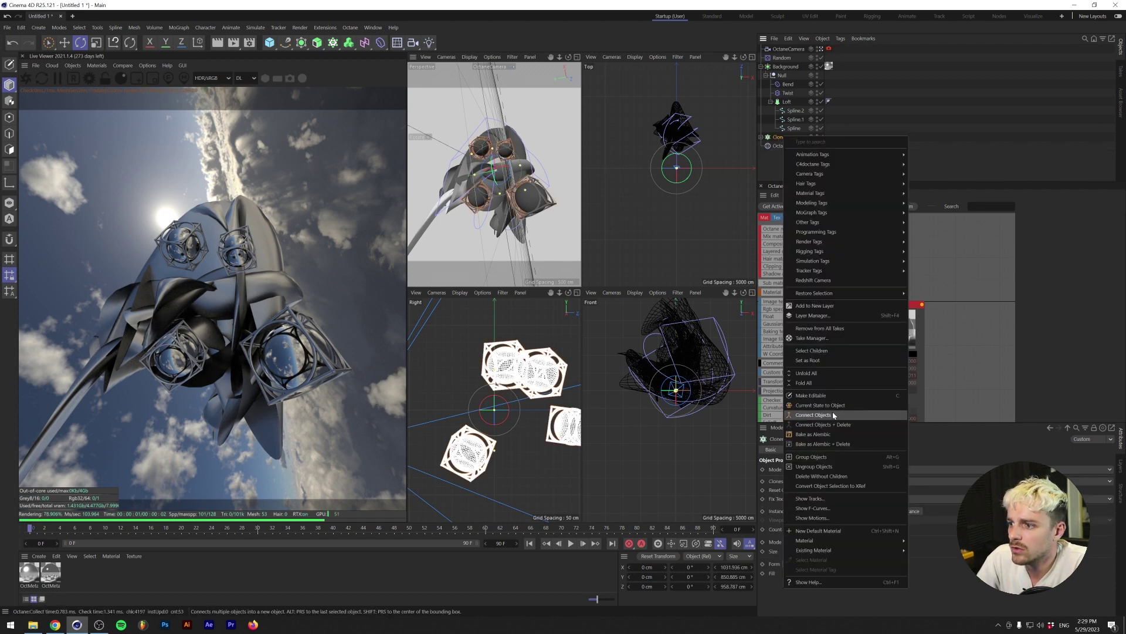
pyautogui.click(833, 410)
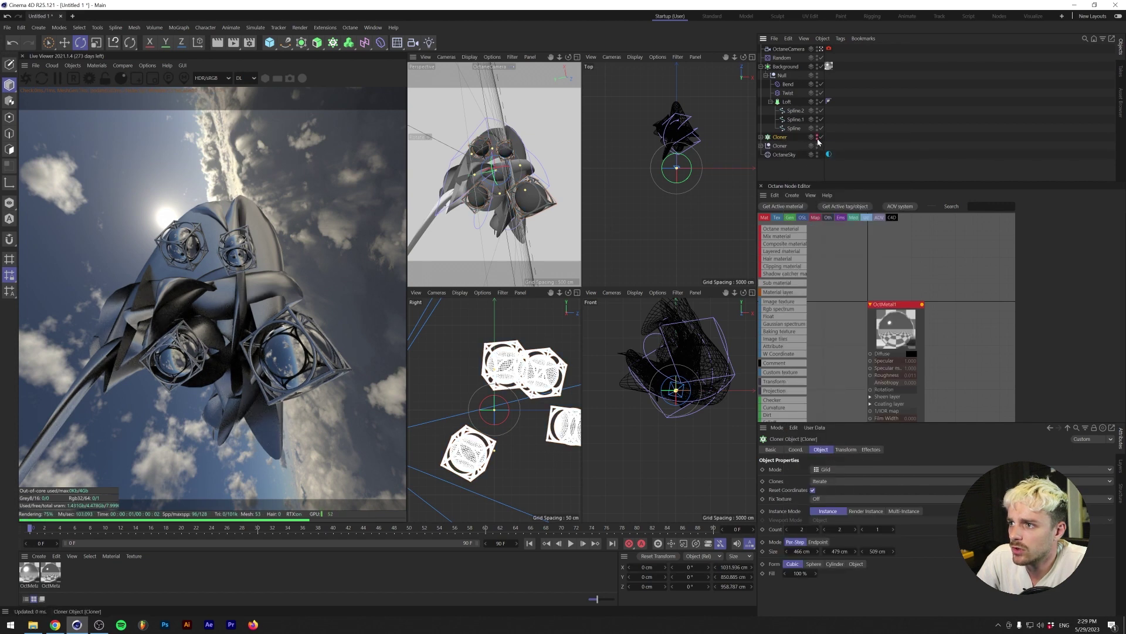
pyautogui.click(783, 146)
pyautogui.click(762, 146)
pyautogui.click(793, 154)
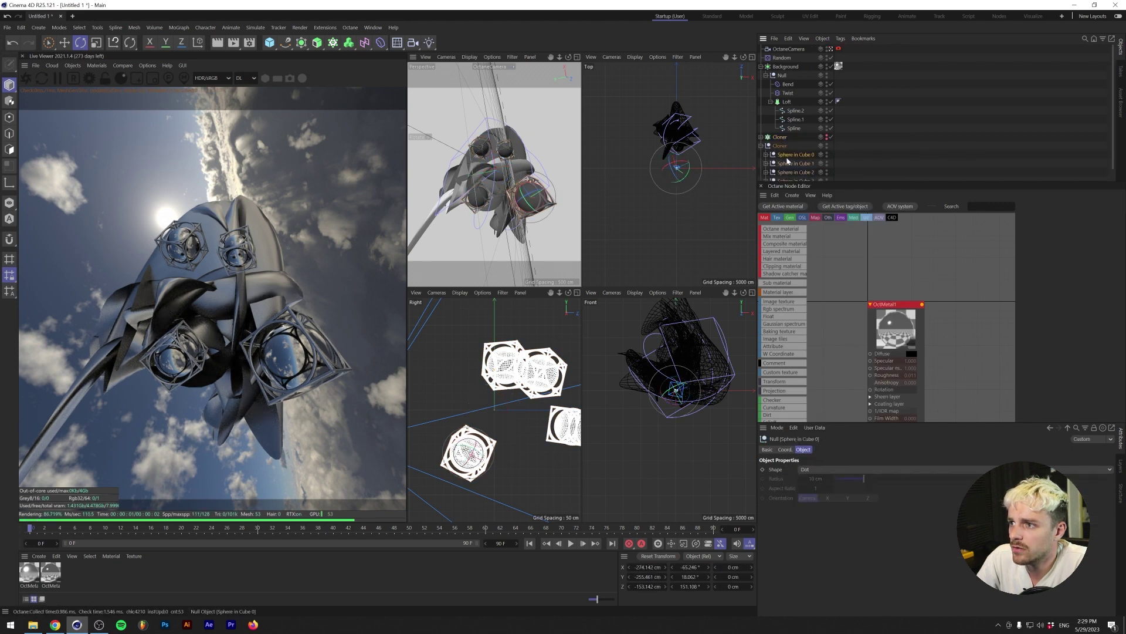
pyautogui.scroll(-1, 788, 163)
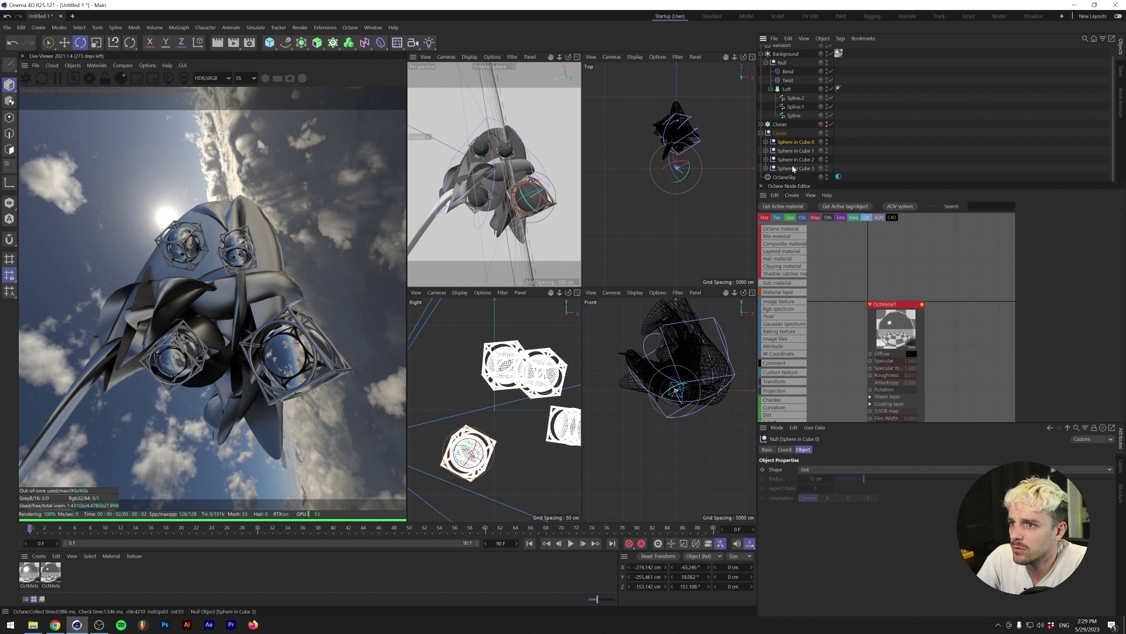
pyautogui.click(793, 168)
pyautogui.press('Delete')
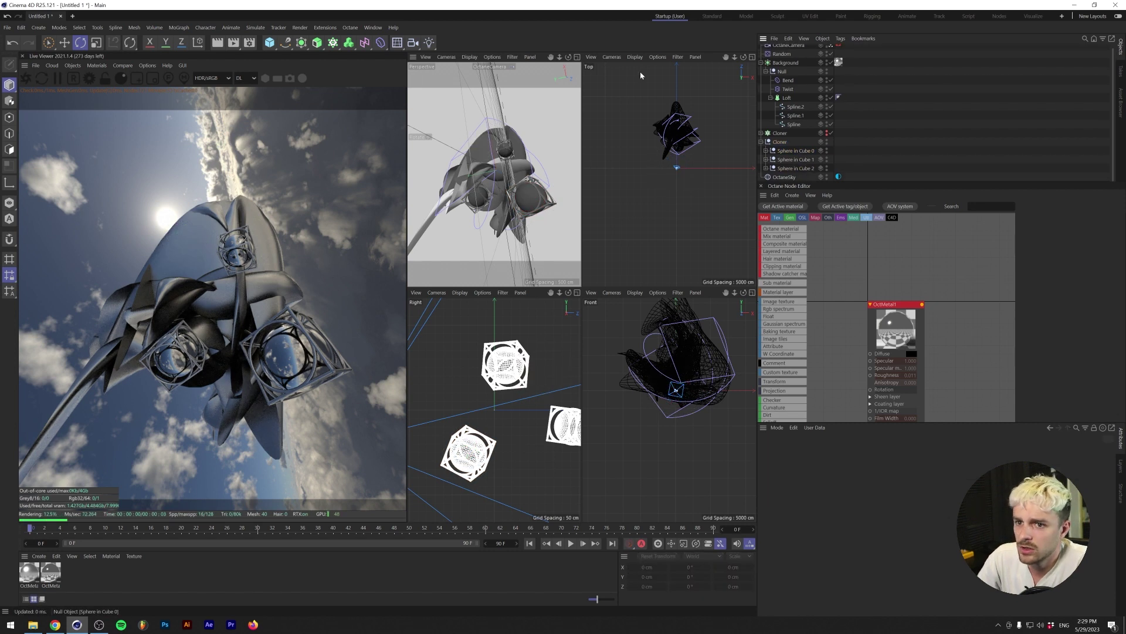
# - Maximize the Perspective view and move two caged spheres, one up to the upper right
pyautogui.click(504, 151)
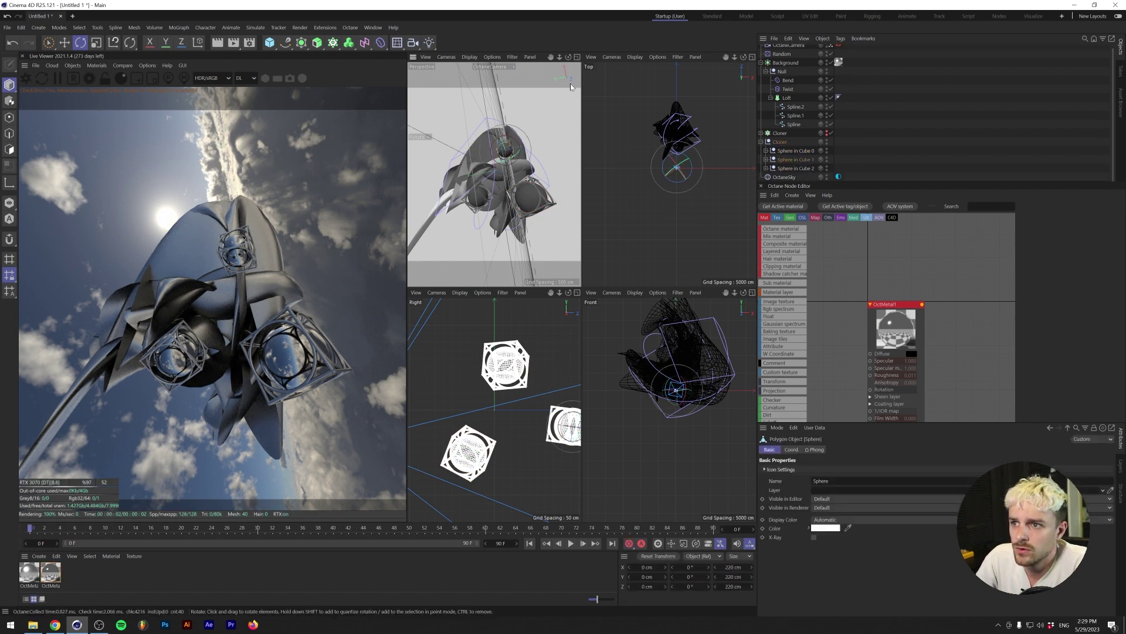
pyautogui.click(578, 57)
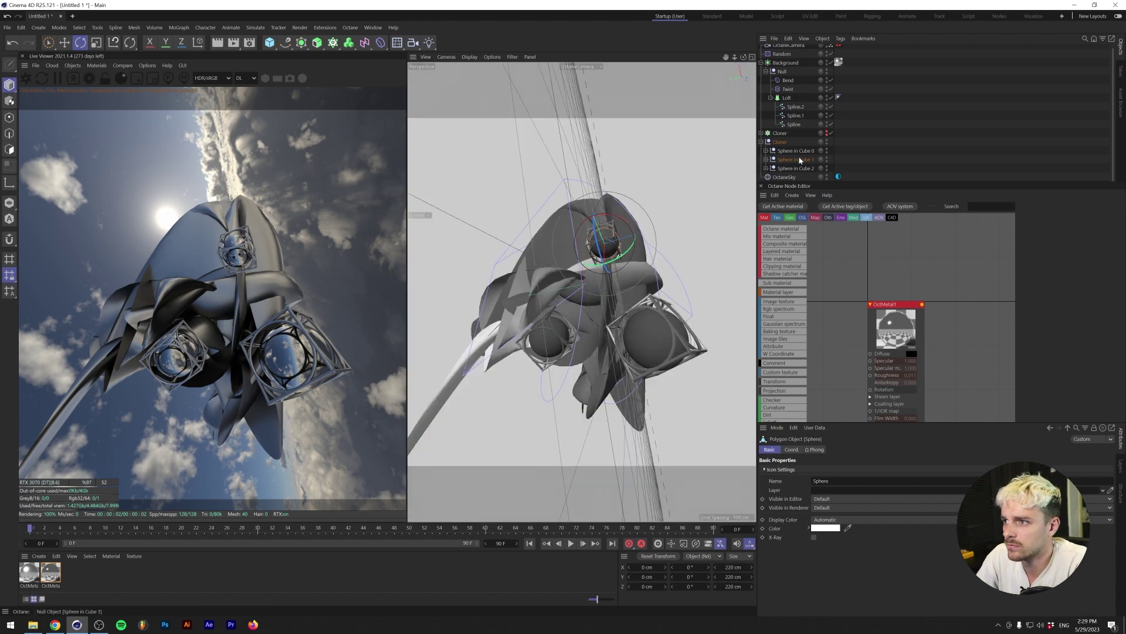
pyautogui.press('e')
pyautogui.moveTo(604, 249); pyautogui.dragTo(656, 192)
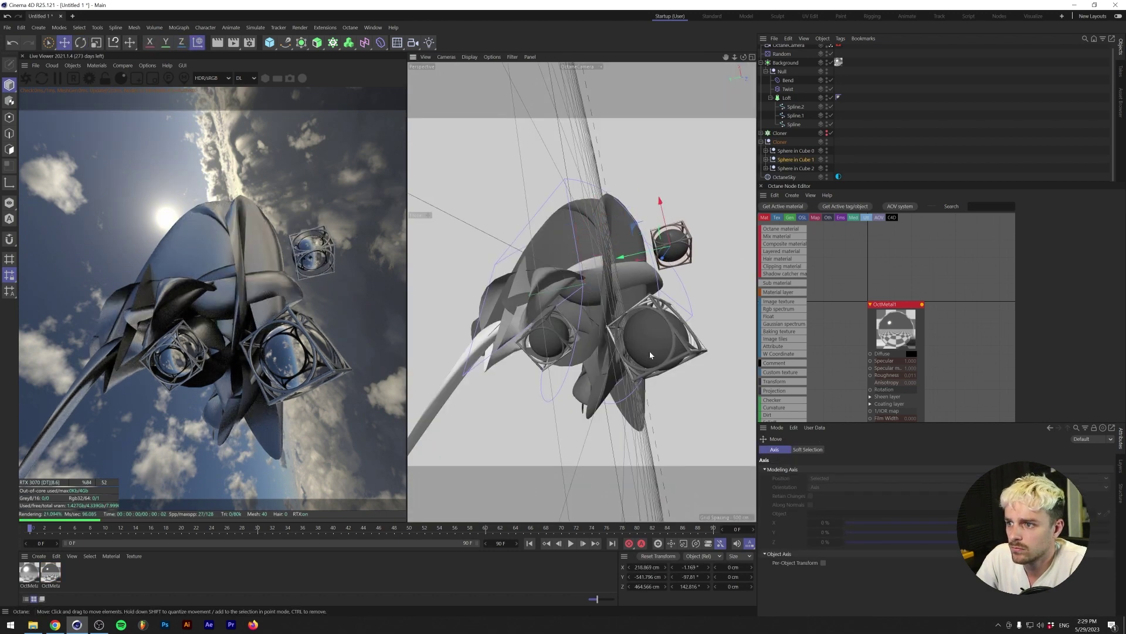
pyautogui.moveTo(645, 343); pyautogui.dragTo(641, 308)
# - Reposition Sphere in Cube 0 and move Sphere in Cube 2 up to the left
pyautogui.click(650, 333)
pyautogui.press('r')
pyautogui.click(541, 332)
pyautogui.press('e')
pyautogui.moveTo(521, 352); pyautogui.dragTo(519, 259)
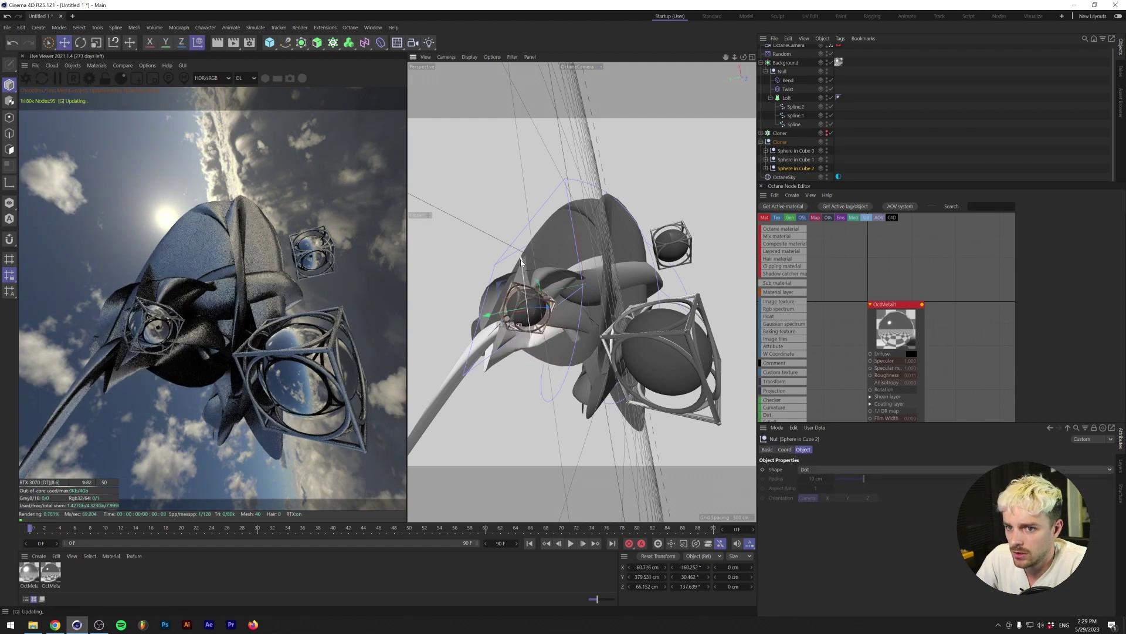
# - Lower the Twist deformer's angle to 77°
pyautogui.click(604, 235)
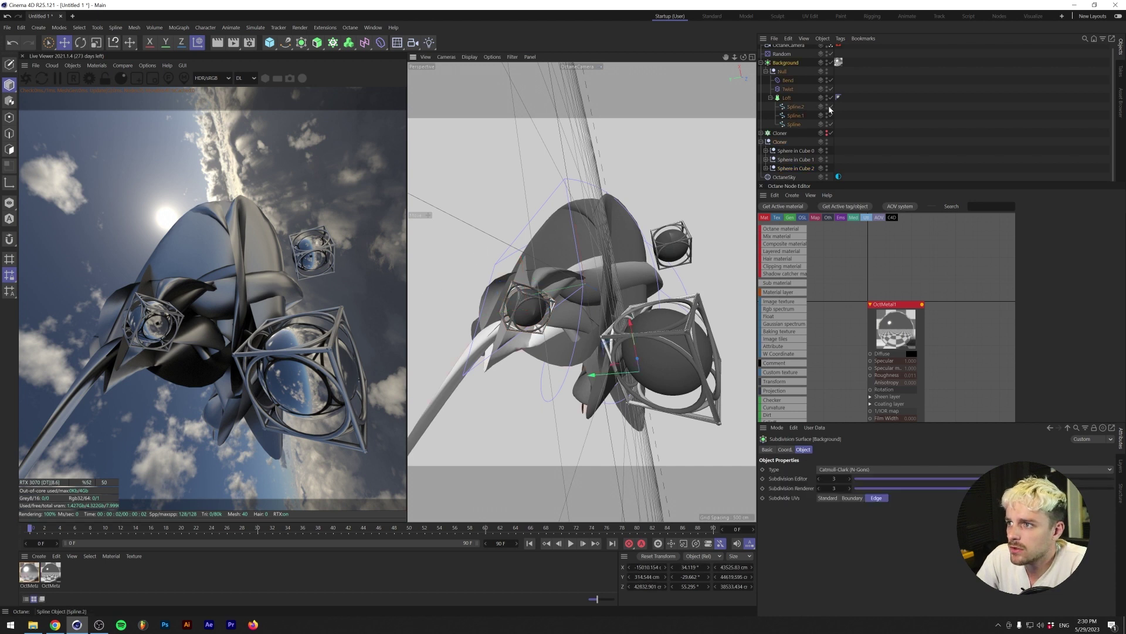
pyautogui.click(787, 88)
pyautogui.moveTo(953, 511); pyautogui.dragTo(887, 508)
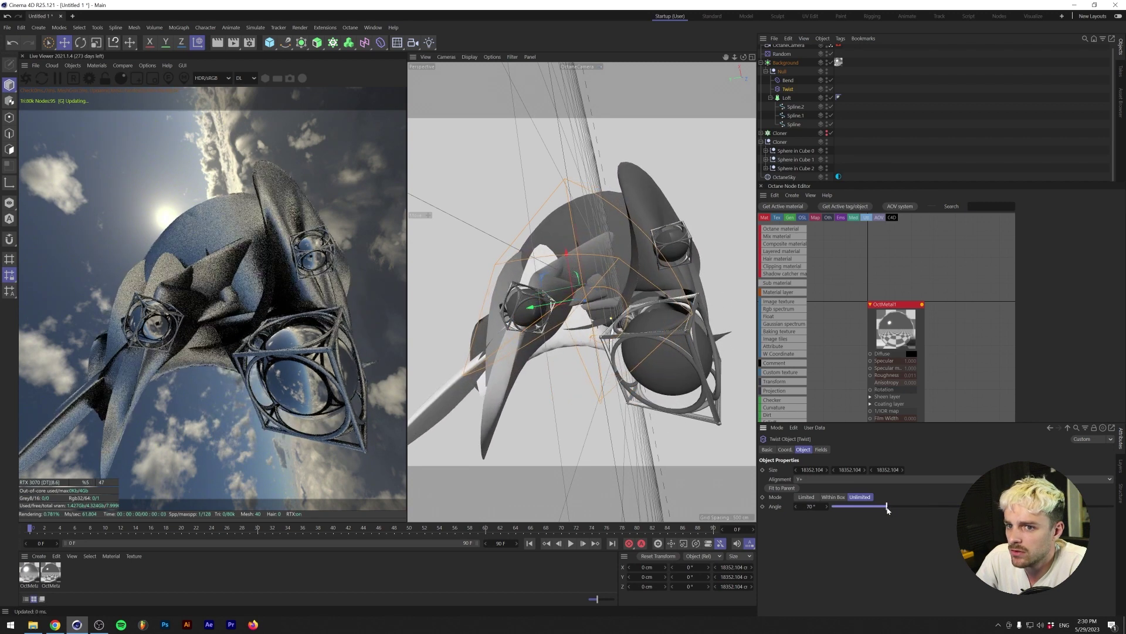
# - Scale Spline, Spline.1 and Spline.2 of the Loft up to about 122%
pyautogui.click(794, 125)
pyautogui.keyDown('shift'); pyautogui.click(795, 107); pyautogui.keyUp('shift')
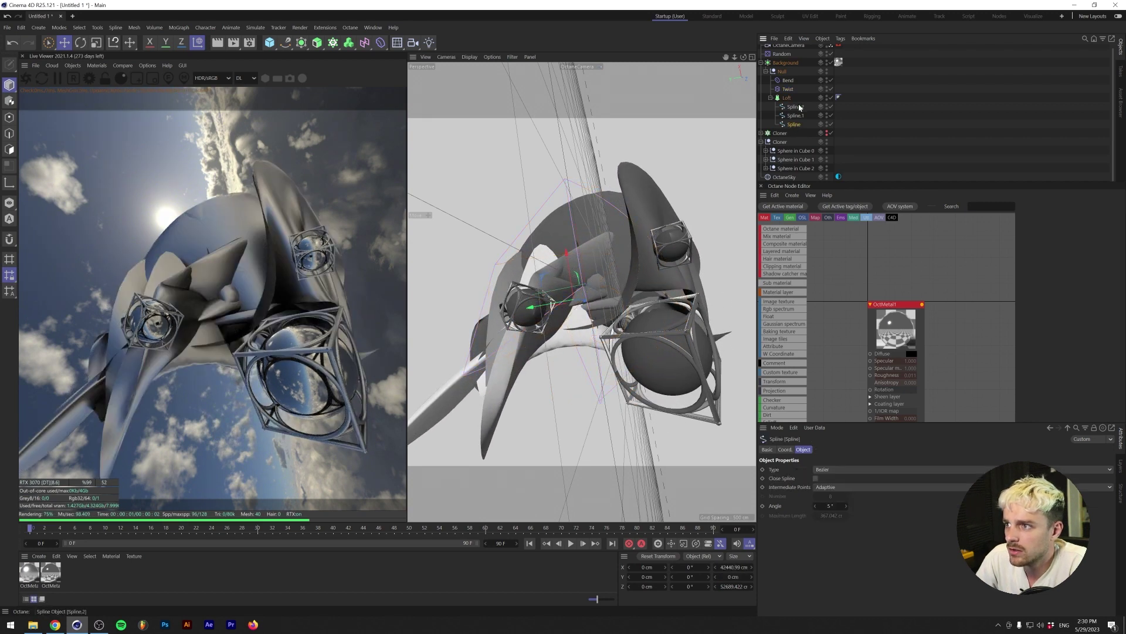
pyautogui.press('t')
pyautogui.moveTo(601, 303); pyautogui.dragTo(692, 267)
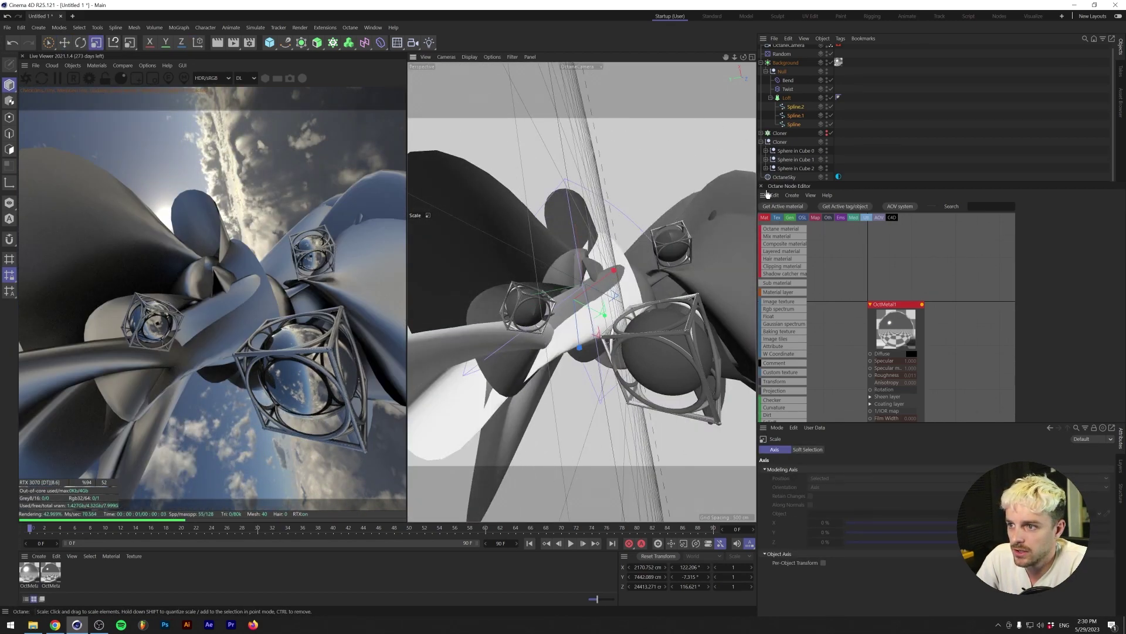
pyautogui.click(771, 98)
pyautogui.click(787, 103)
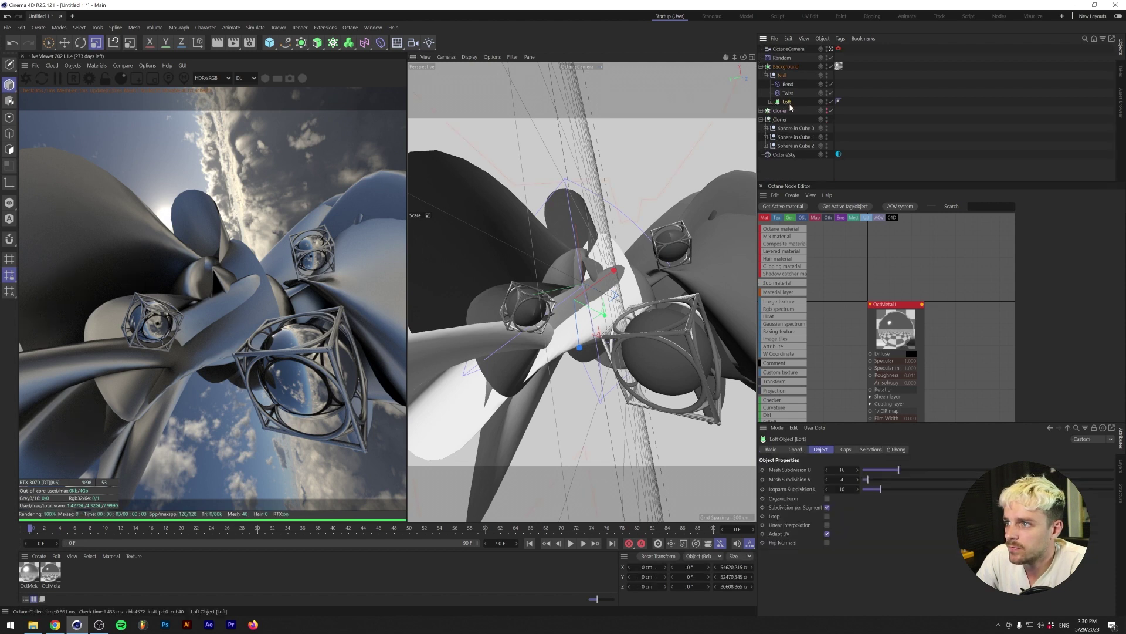
pyautogui.click(788, 48)
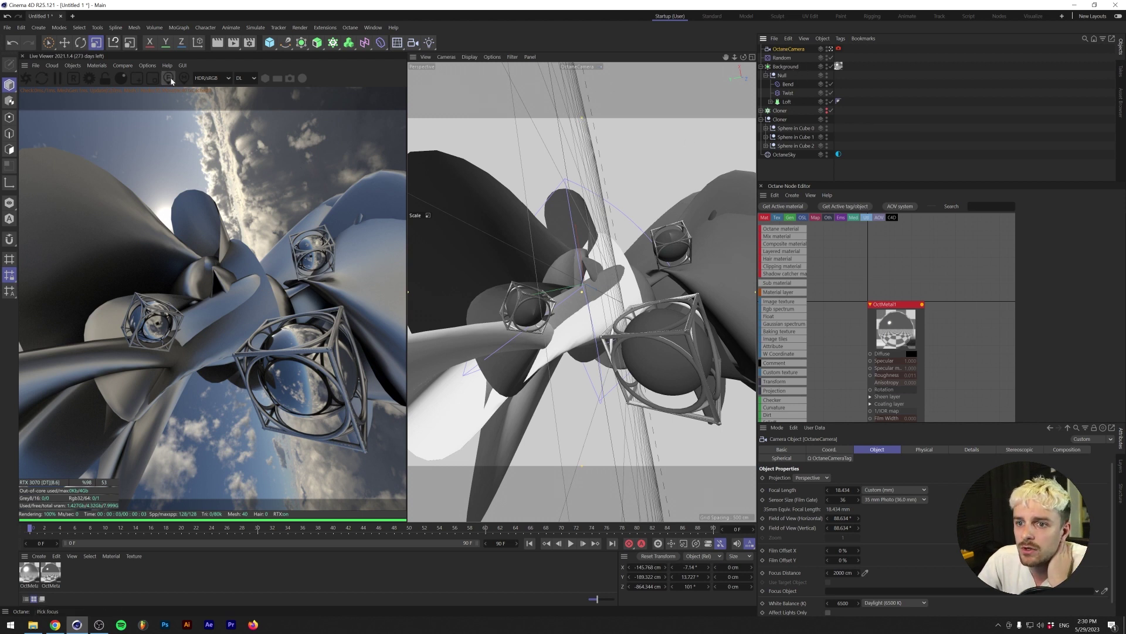
pyautogui.click(924, 449)
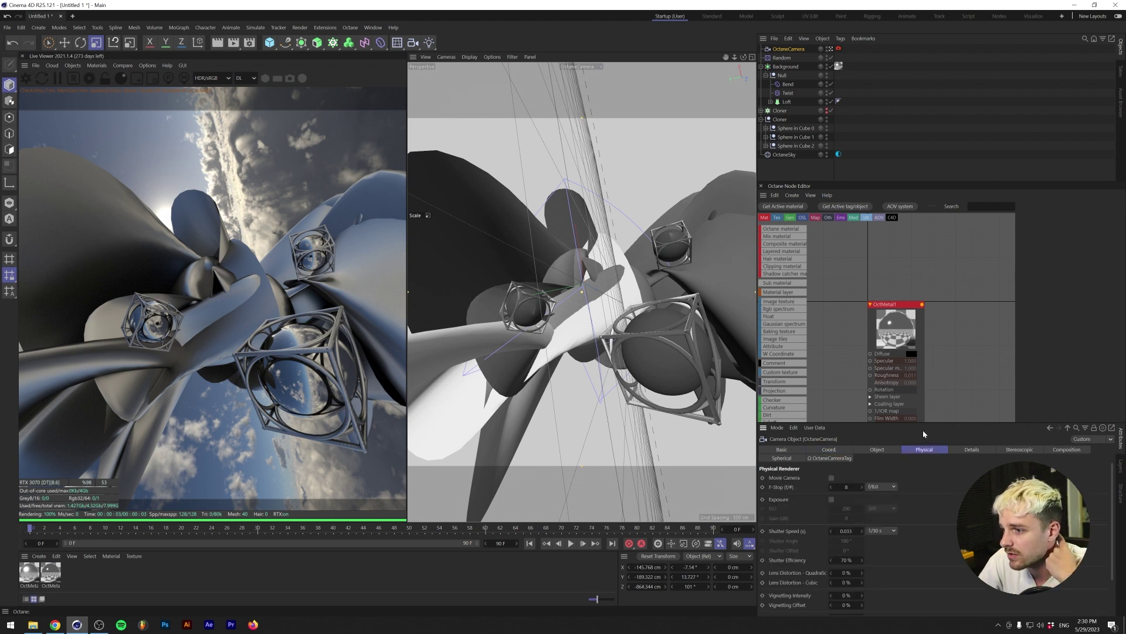
pyautogui.click(838, 48)
pyautogui.click(814, 450)
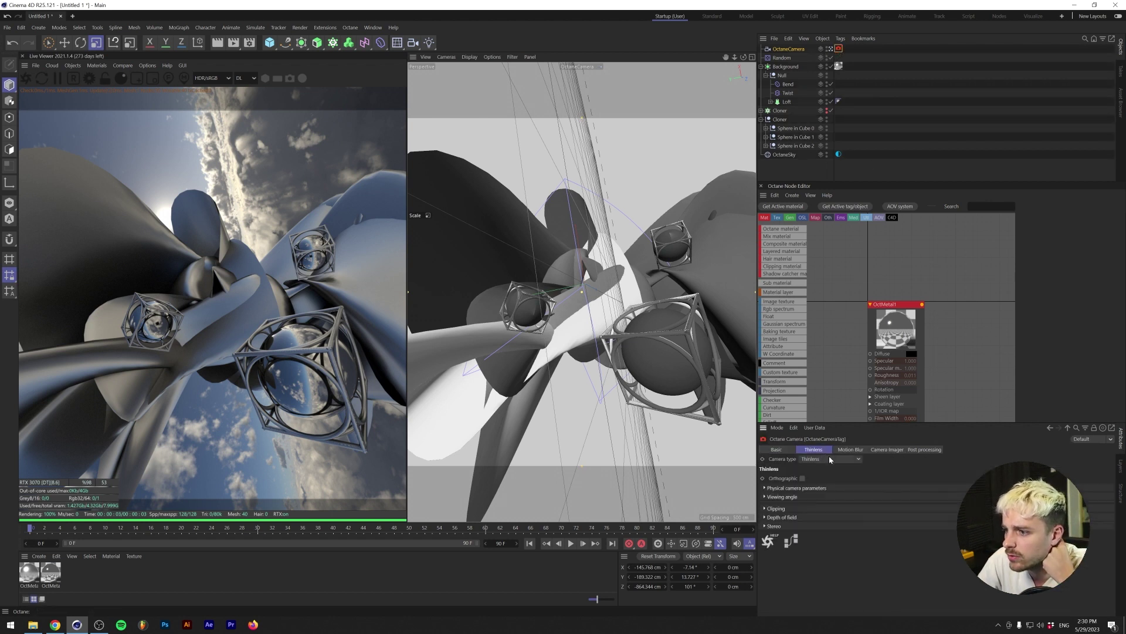
pyautogui.click(881, 450)
pyautogui.click(822, 478)
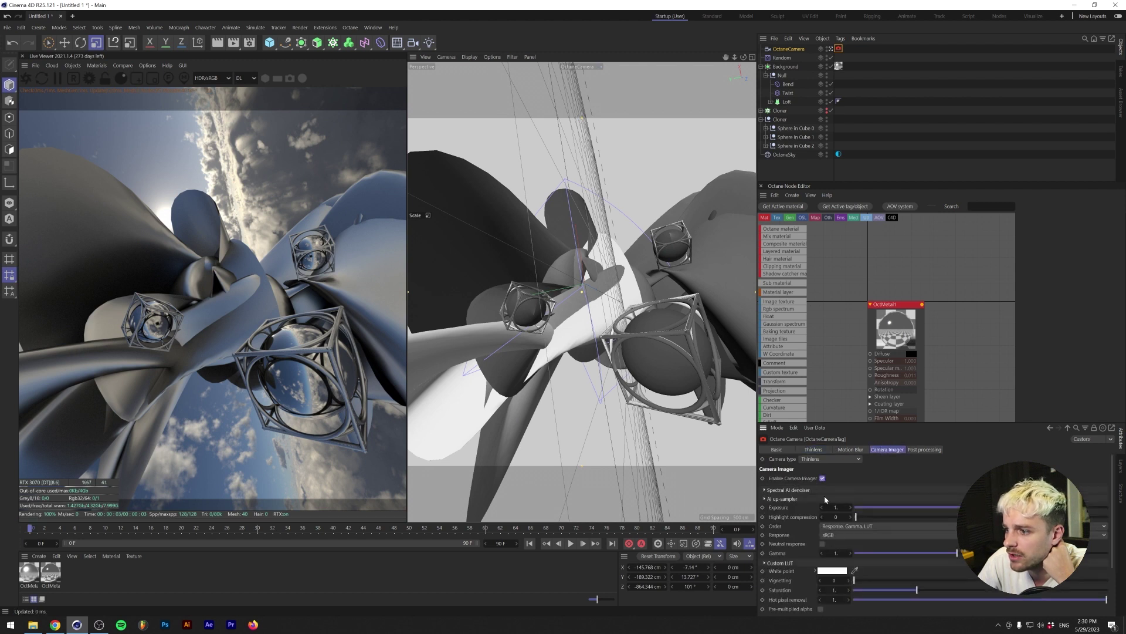
pyautogui.click(787, 490)
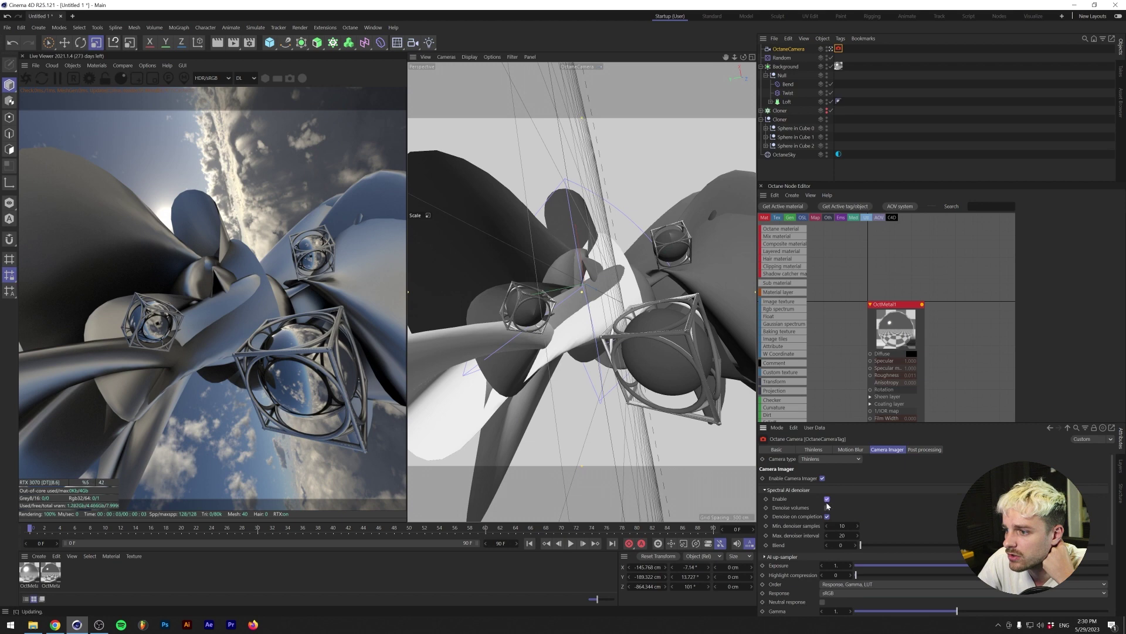
pyautogui.click(813, 449)
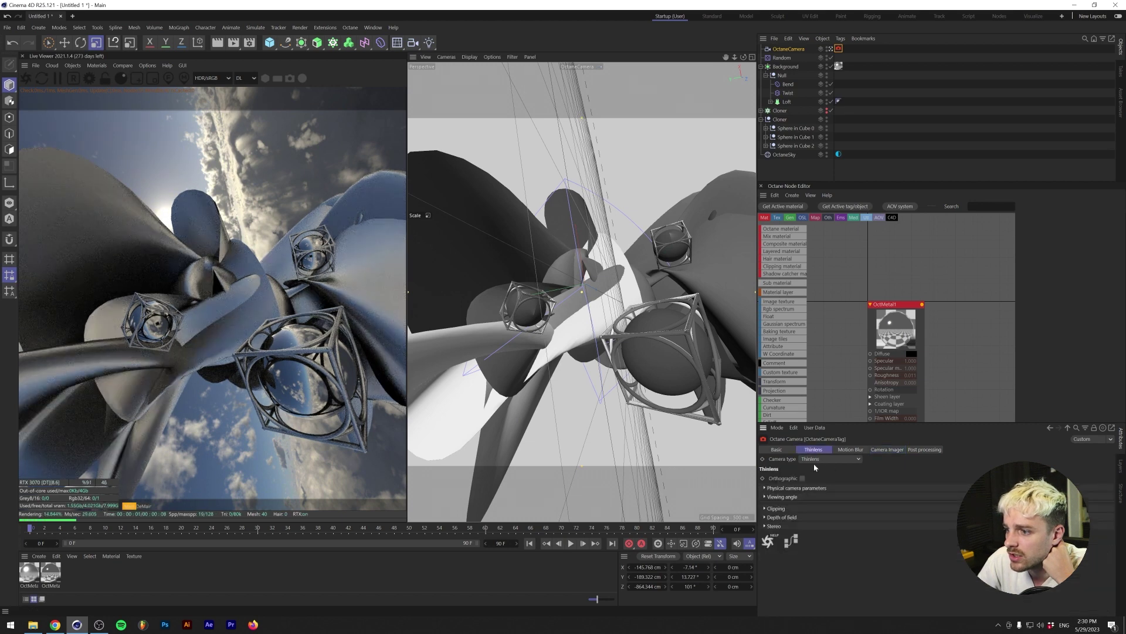
pyautogui.click(783, 517)
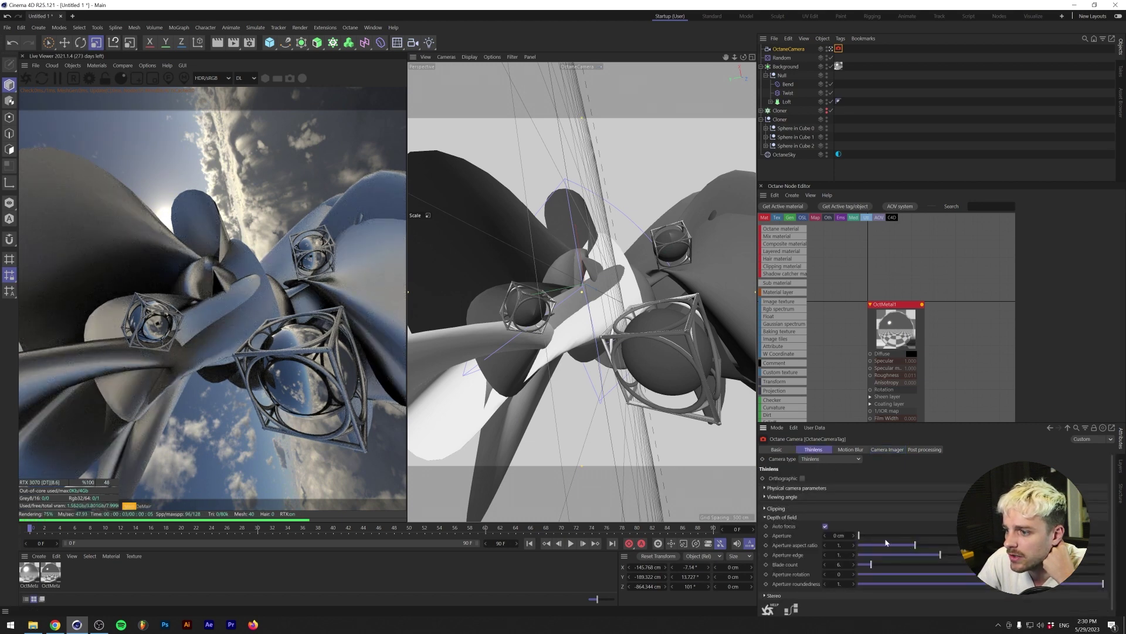
pyautogui.moveTo(859, 536); pyautogui.dragTo(992, 536)
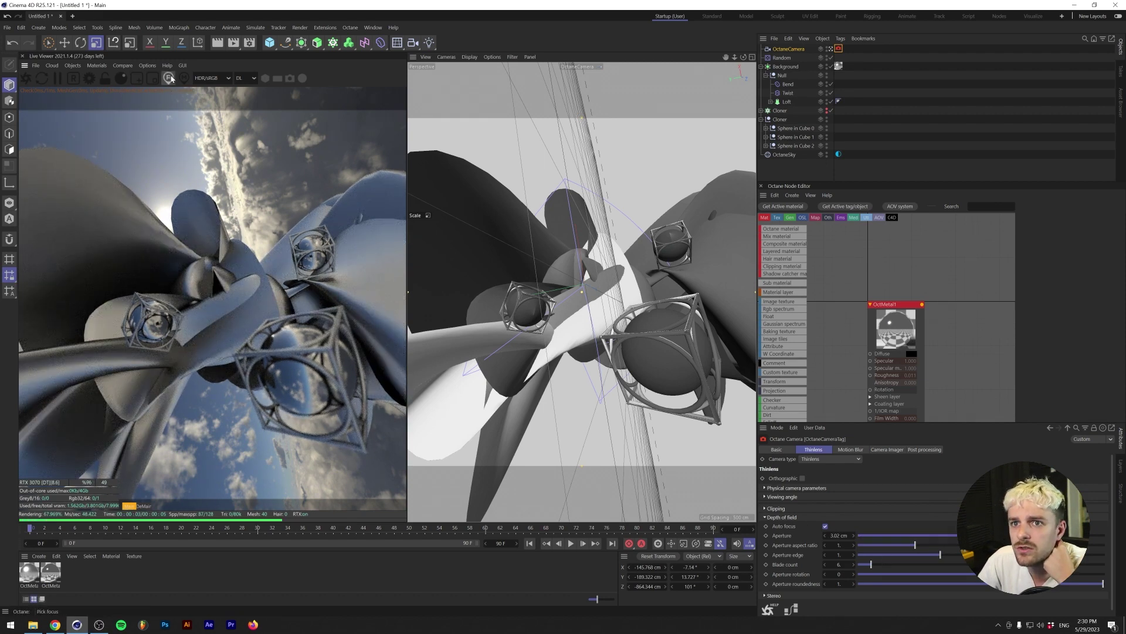
pyautogui.click(300, 354)
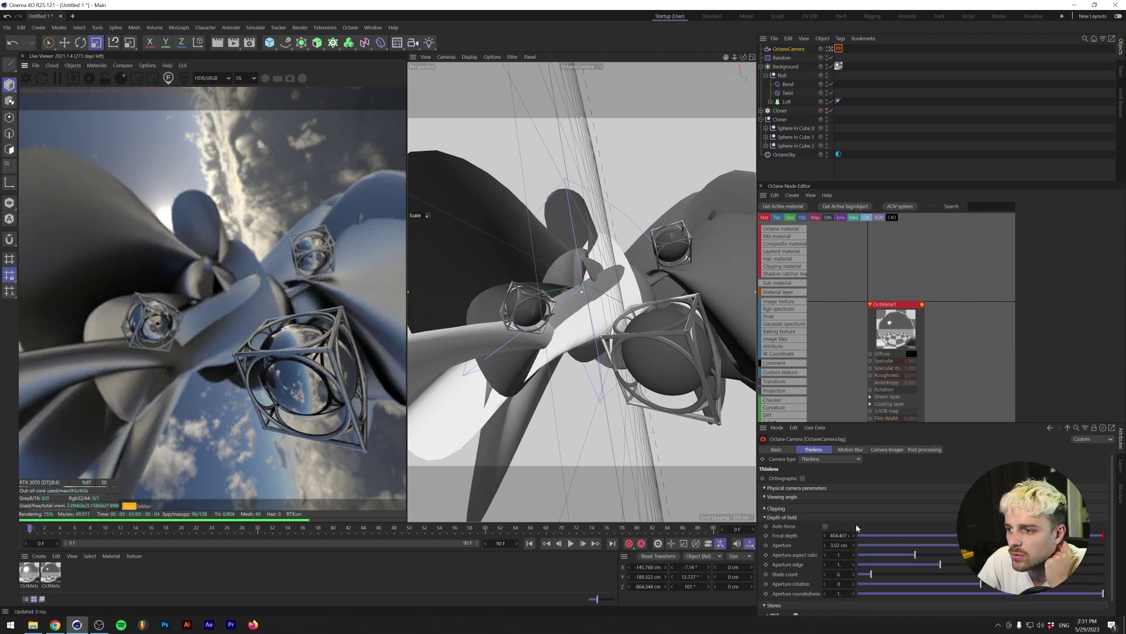
pyautogui.moveTo(857, 544); pyautogui.dragTo(957, 545)
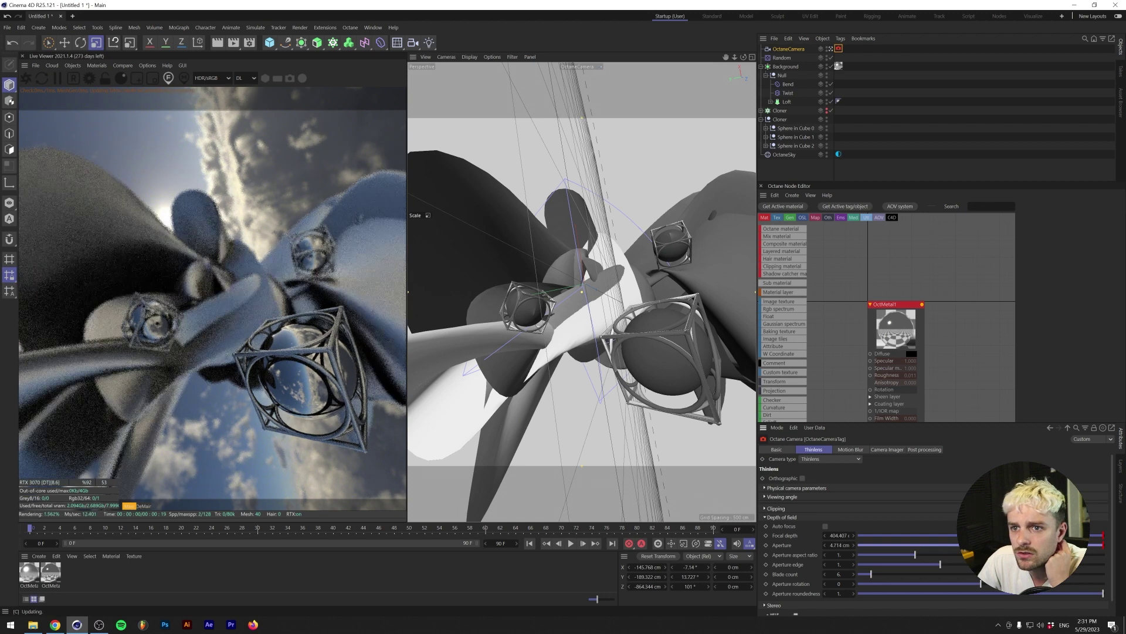
pyautogui.click(825, 526)
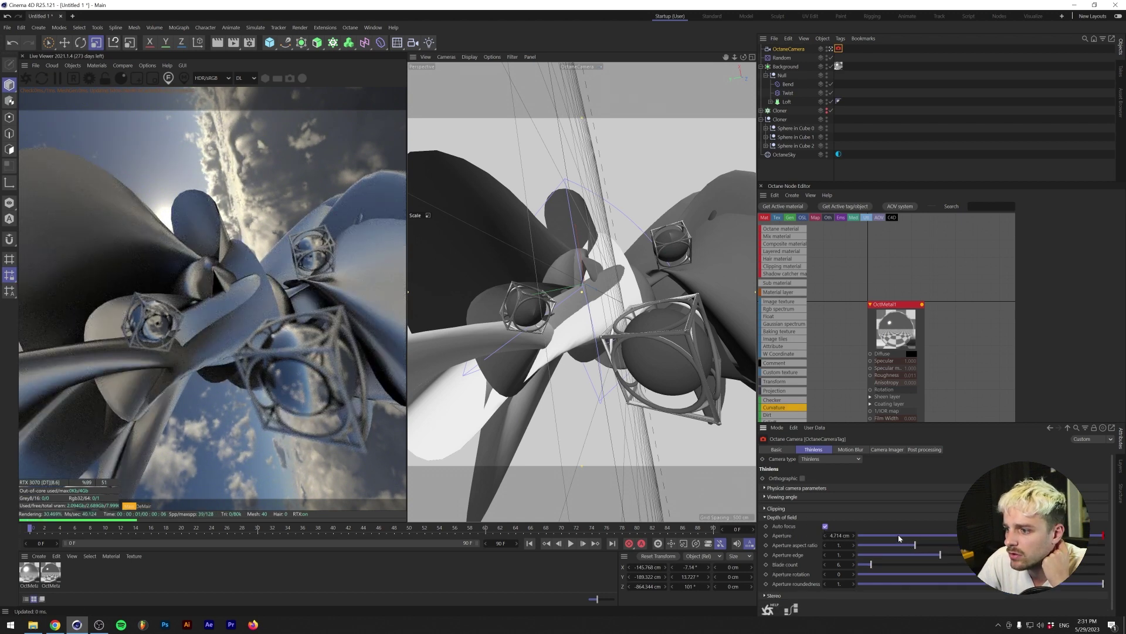
pyautogui.moveTo(900, 538); pyautogui.dragTo(855, 536)
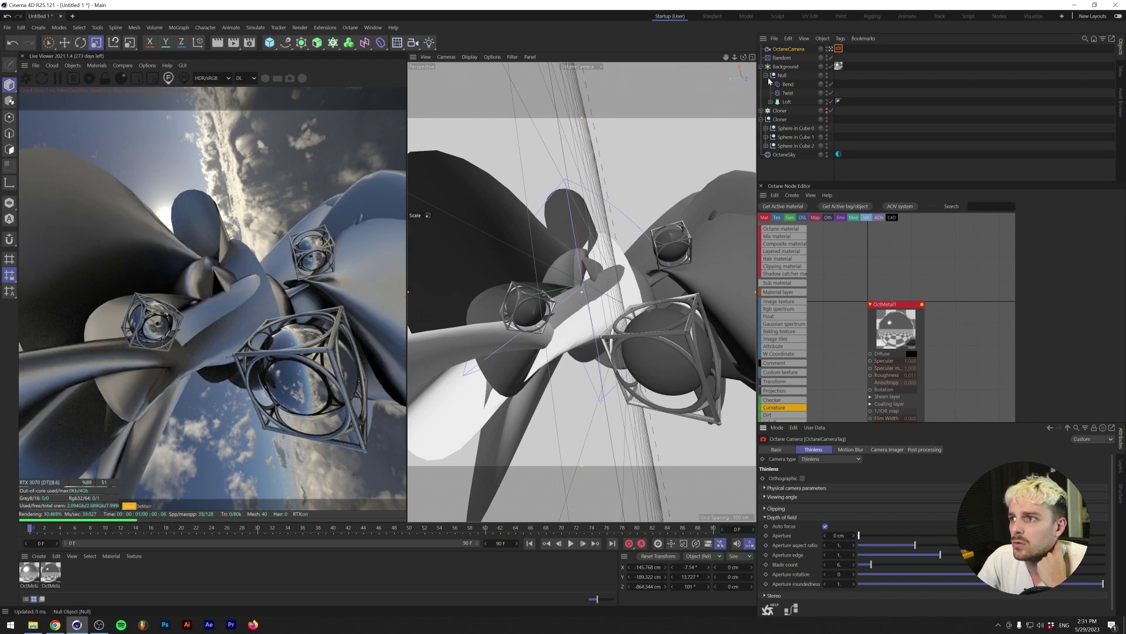
# - Duplicate the sculpture null, rotate and move the copy, and group both nulls under a new null
pyautogui.click(787, 102)
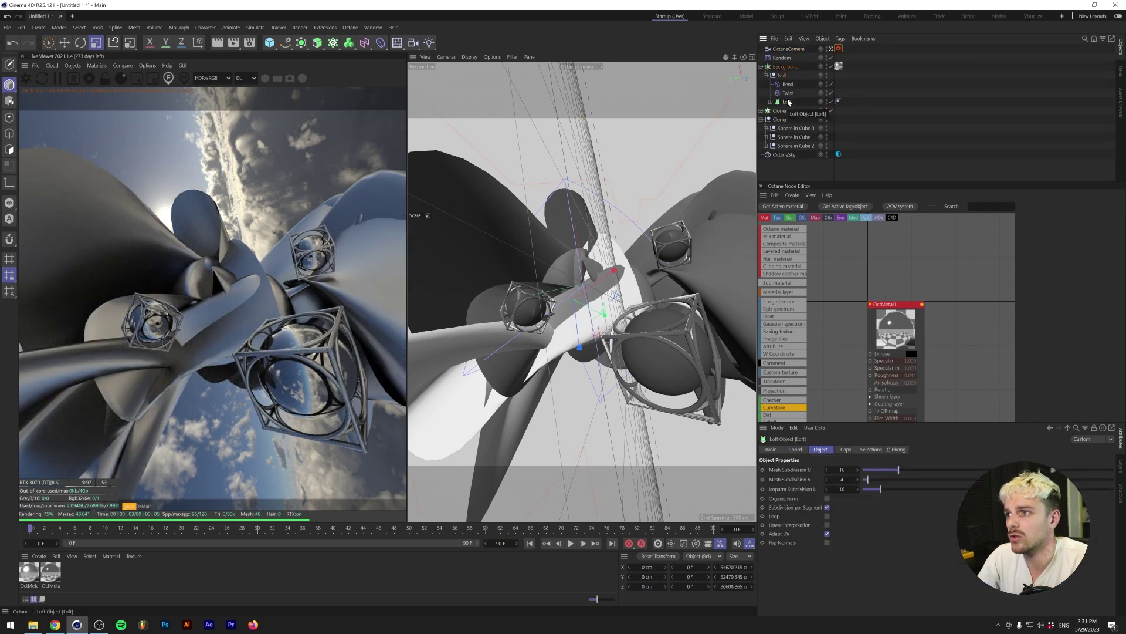
pyautogui.moveTo(789, 102); pyautogui.dragTo(786, 75)
pyautogui.press('r')
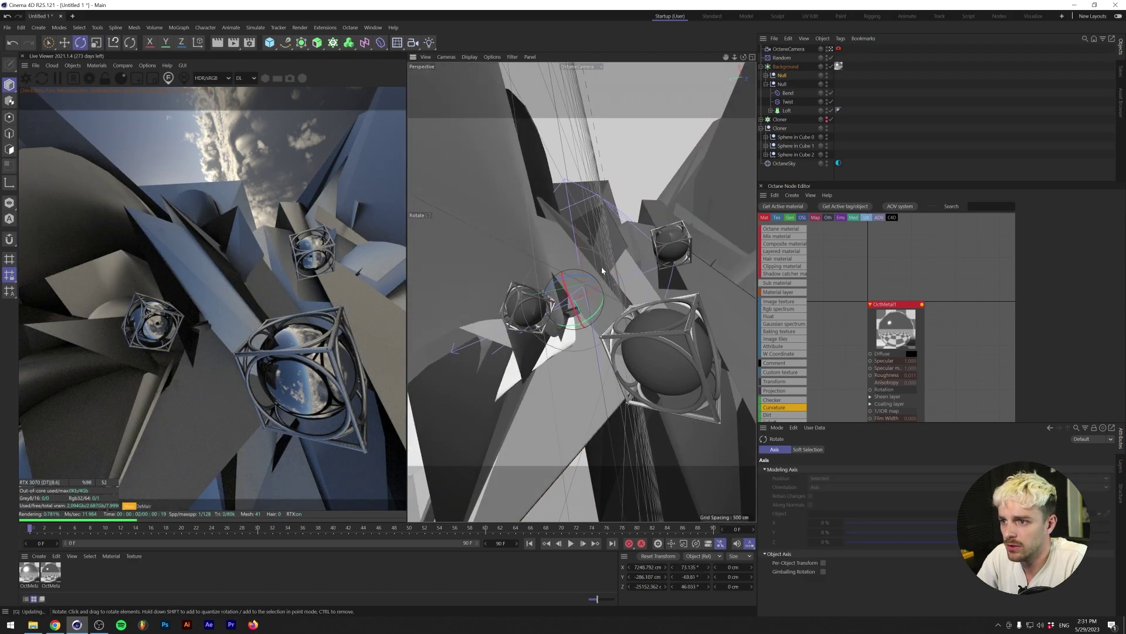
pyautogui.moveTo(601, 267); pyautogui.dragTo(570, 283)
pyautogui.middleClick(569, 282)
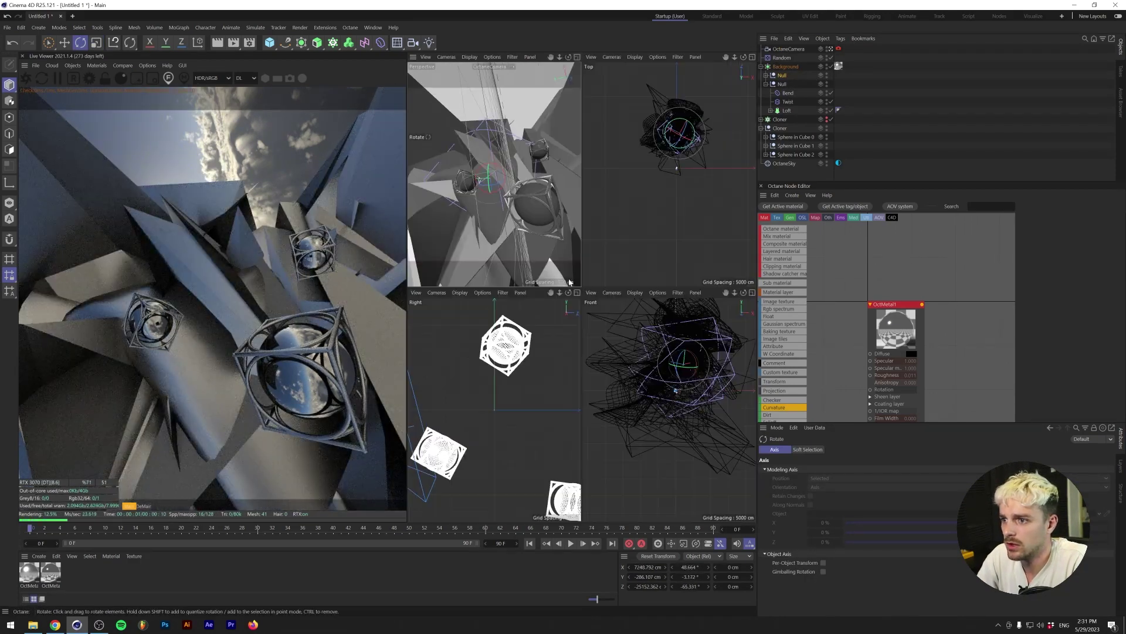
pyautogui.press('e')
pyautogui.moveTo(679, 124); pyautogui.dragTo(683, 85)
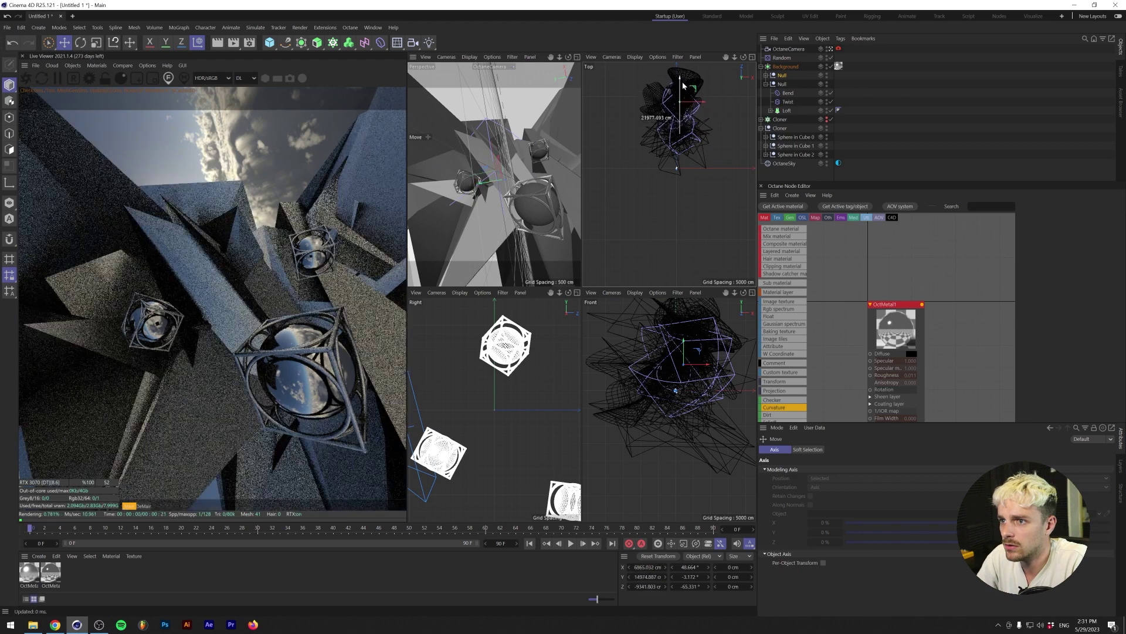
pyautogui.moveTo(683, 346); pyautogui.dragTo(756, 348)
pyautogui.moveTo(782, 84); pyautogui.dragTo(780, 74)
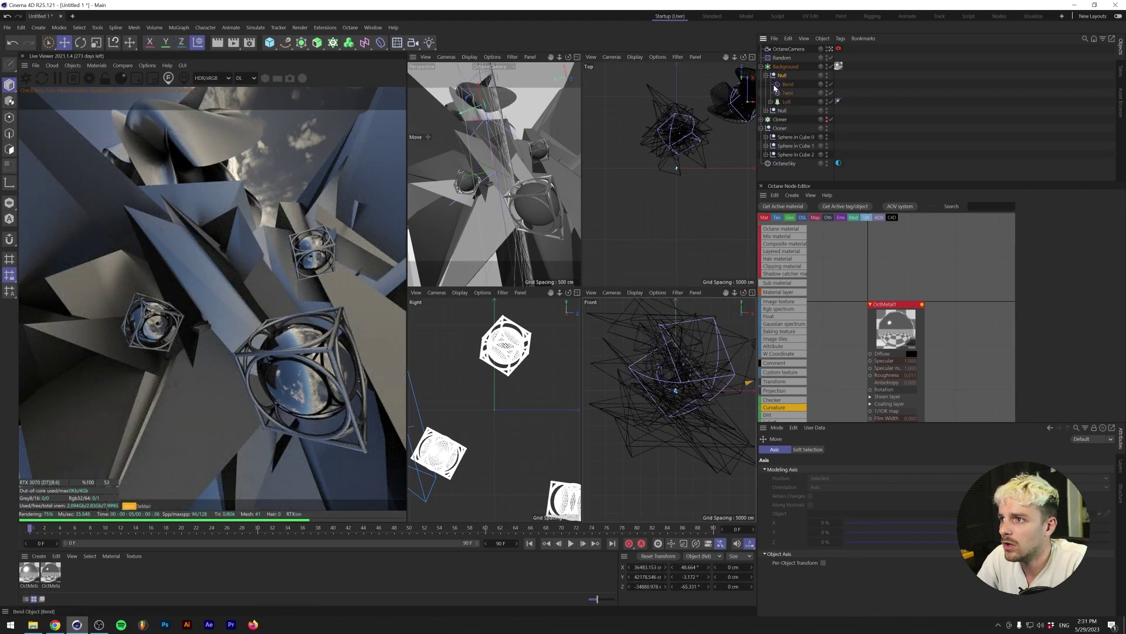
pyautogui.click(767, 111)
pyautogui.keyDown('ctrl'); pyautogui.click(780, 110); pyautogui.keyUp('ctrl')
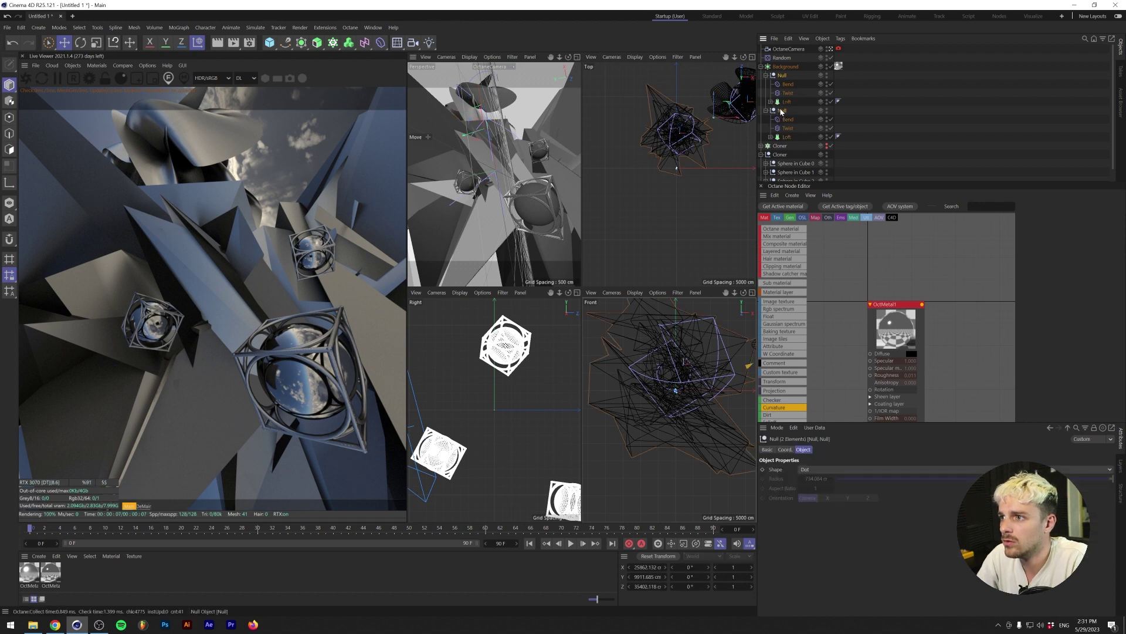
pyautogui.hotkey('alt', 'g')
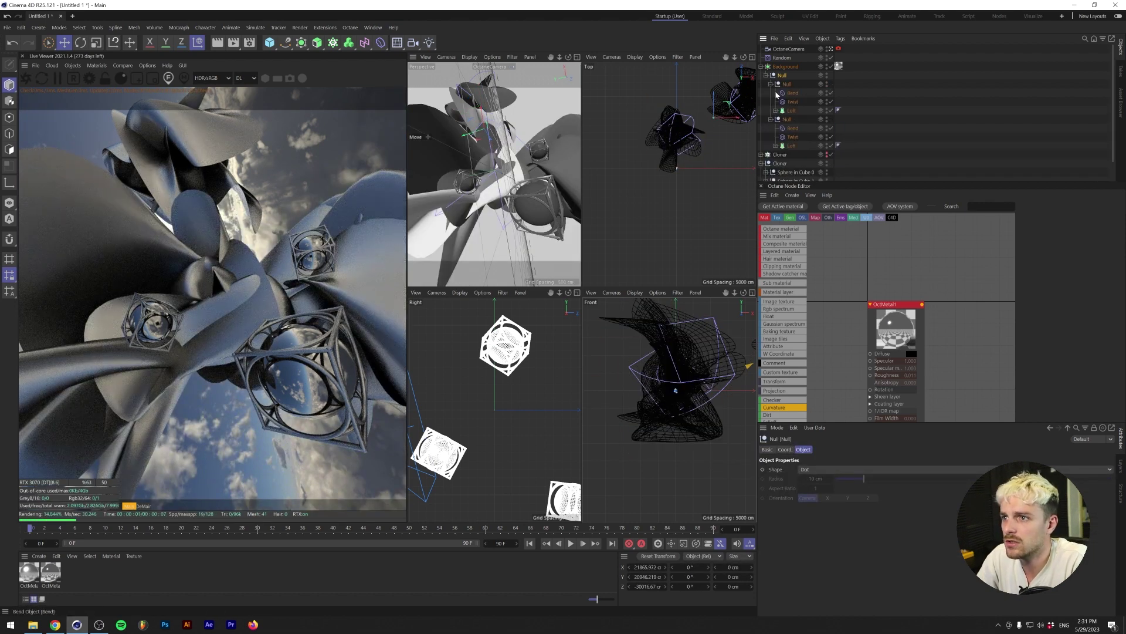
# - Set the inner sculpture null's X, Y and Z scale to 5
pyautogui.click(786, 84)
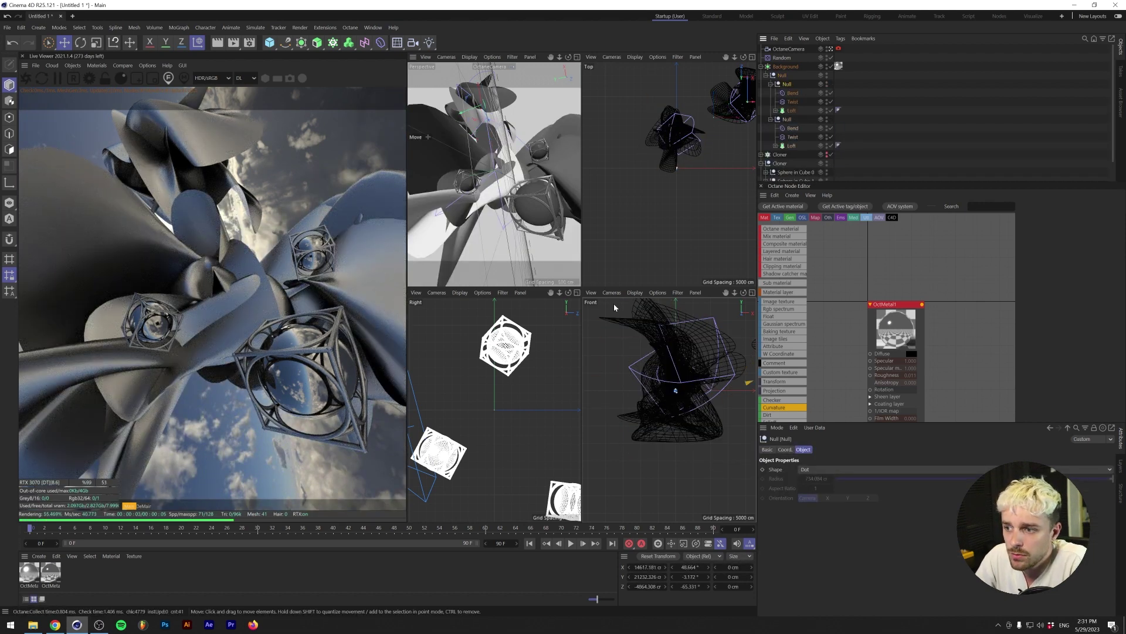
pyautogui.click(771, 83)
pyautogui.click(771, 85)
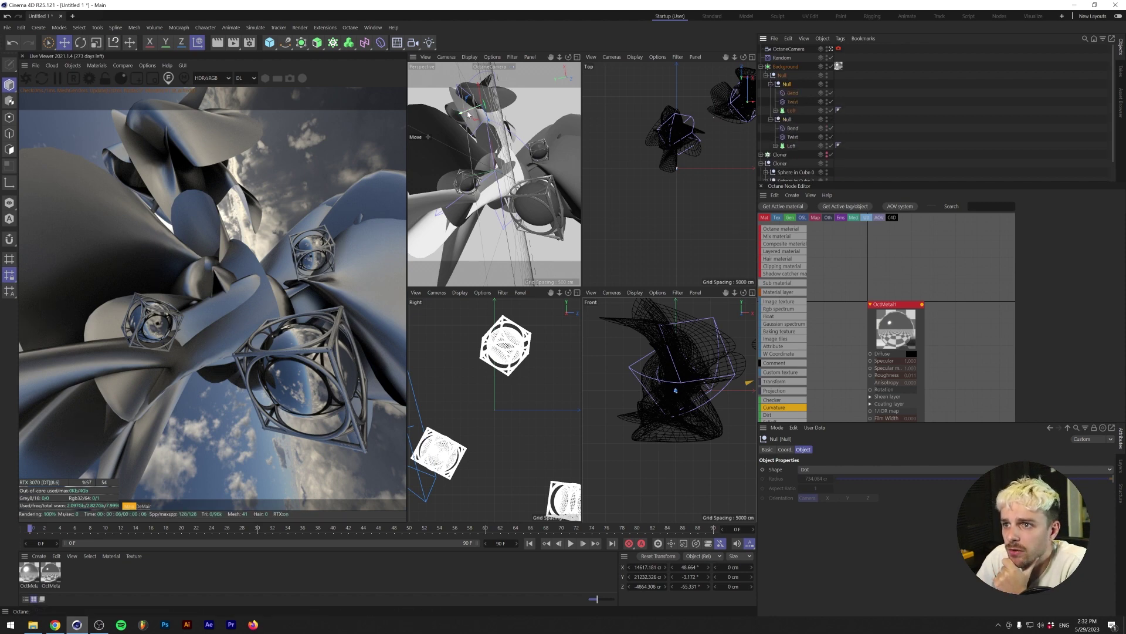
pyautogui.moveTo(466, 111); pyautogui.dragTo(481, 106)
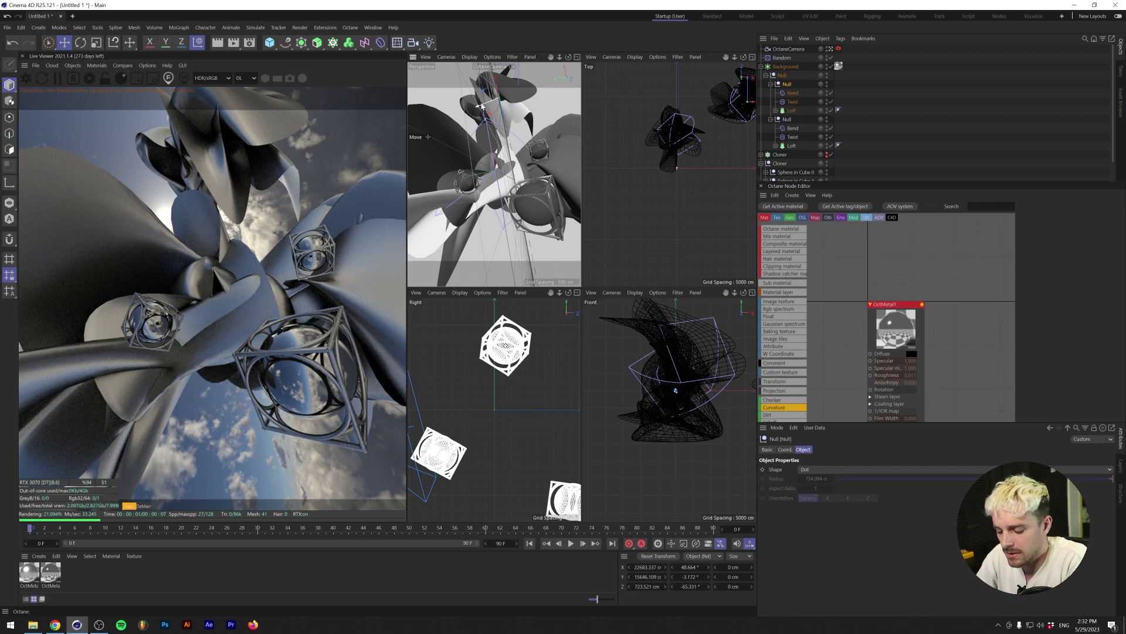
pyautogui.press('t')
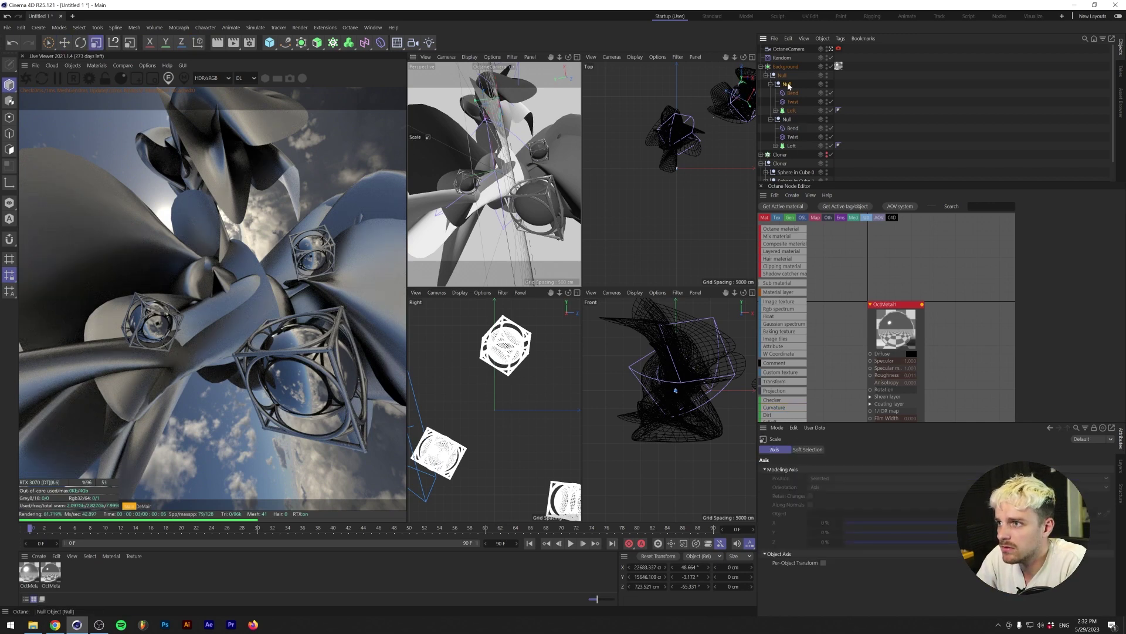
pyautogui.click(787, 85)
pyautogui.click(787, 449)
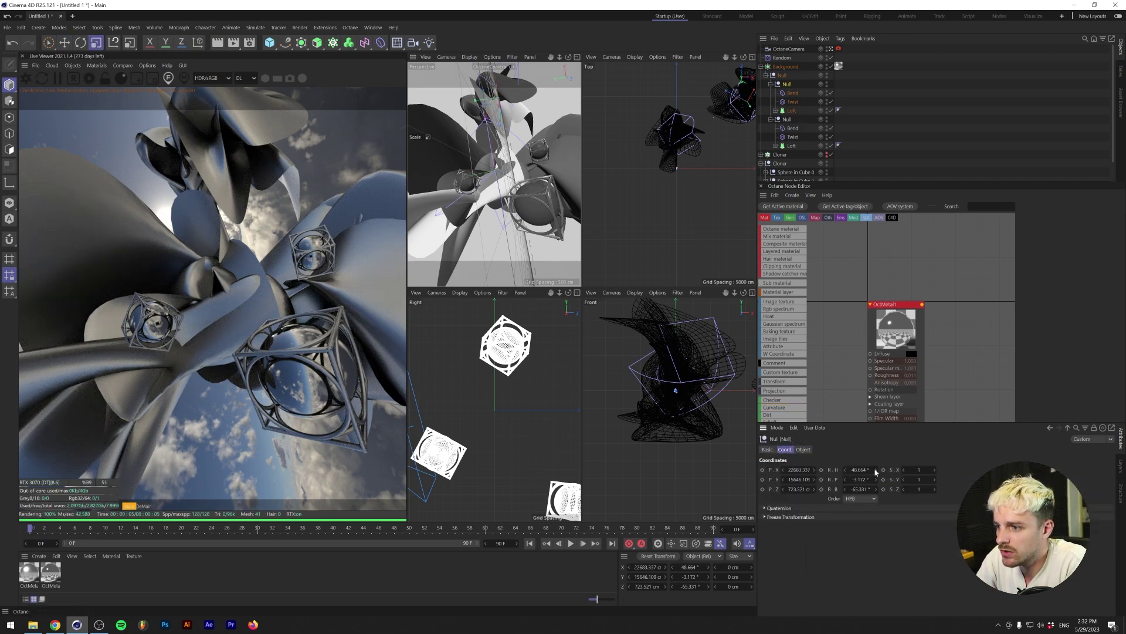
pyautogui.click(918, 470)
pyautogui.write('5')
pyautogui.press('Tab')
pyautogui.write('5')
pyautogui.press('Tab')
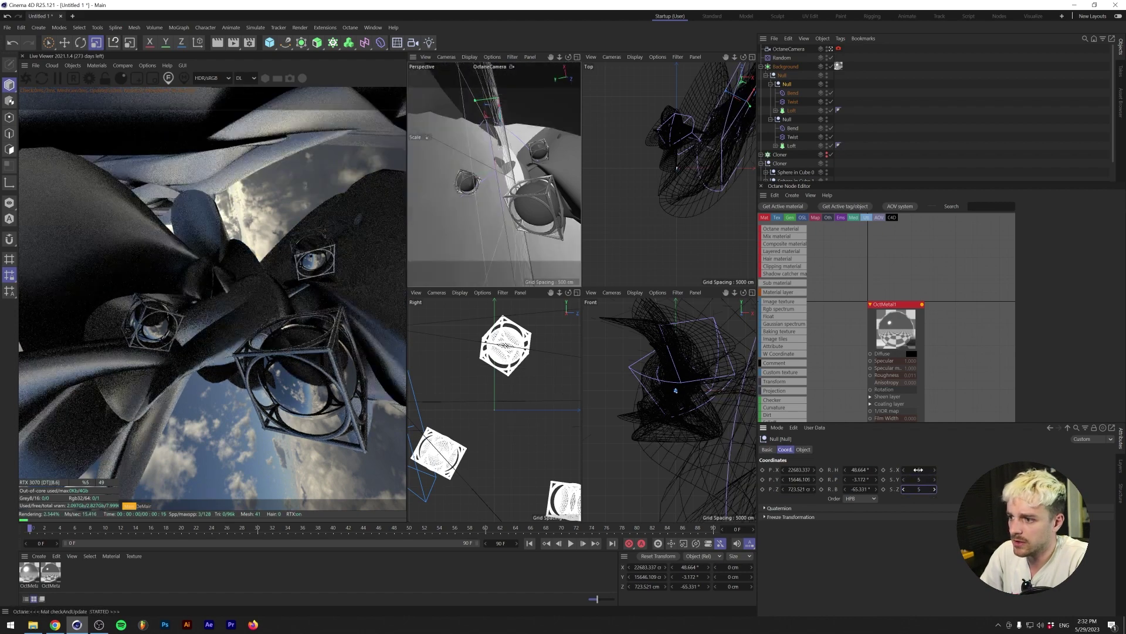
pyautogui.write('5e')
# - Move the enlarged sculpture and show wireframe lines over the shaded Perspective view
pyautogui.moveTo(751, 90); pyautogui.dragTo(727, 70)
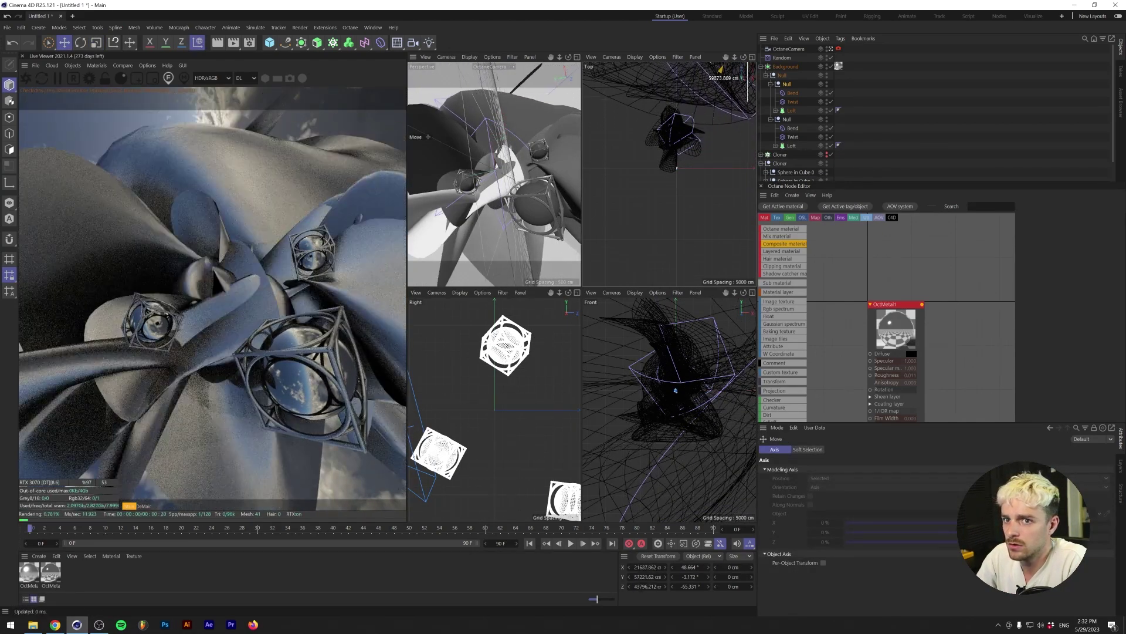
pyautogui.click(785, 67)
pyautogui.click(803, 449)
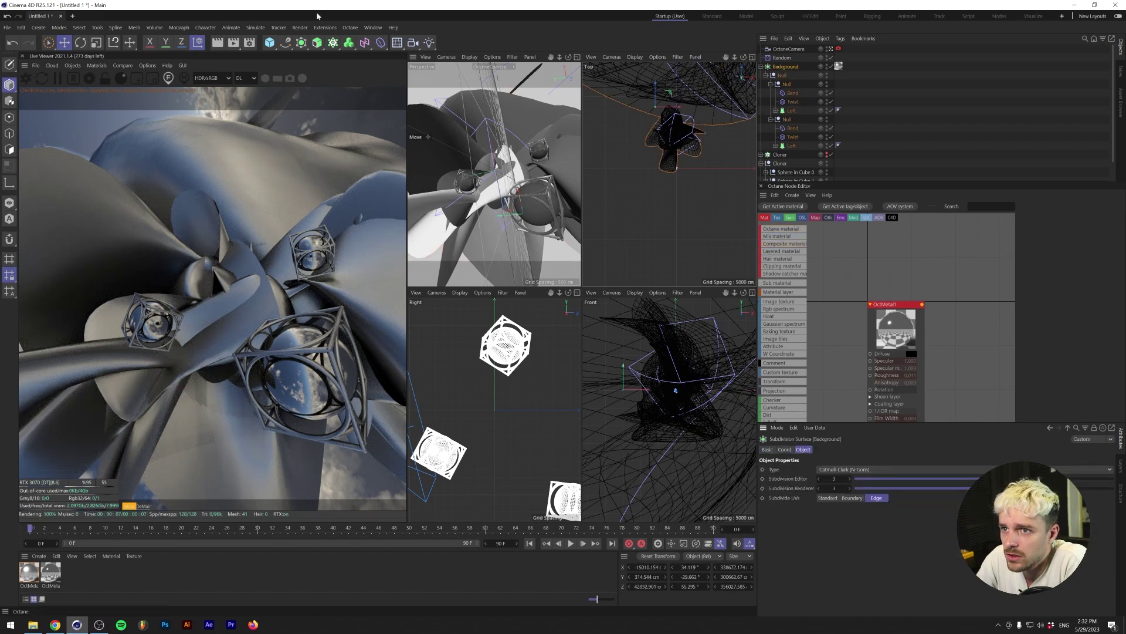
pyautogui.click(469, 57)
pyautogui.click(478, 80)
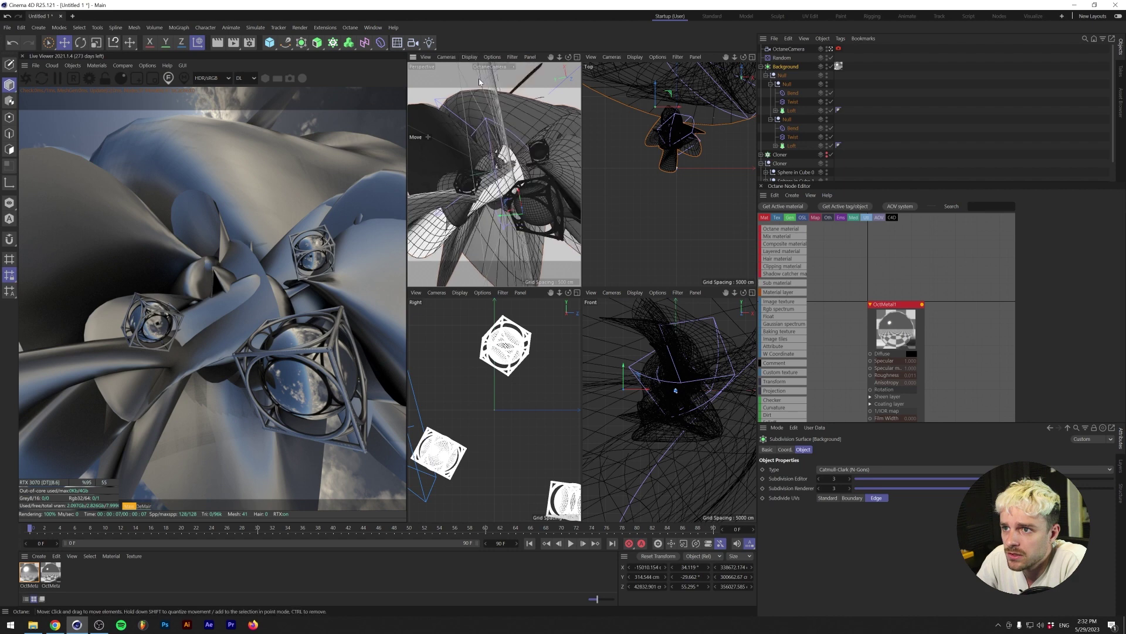
pyautogui.click(787, 84)
pyautogui.click(766, 75)
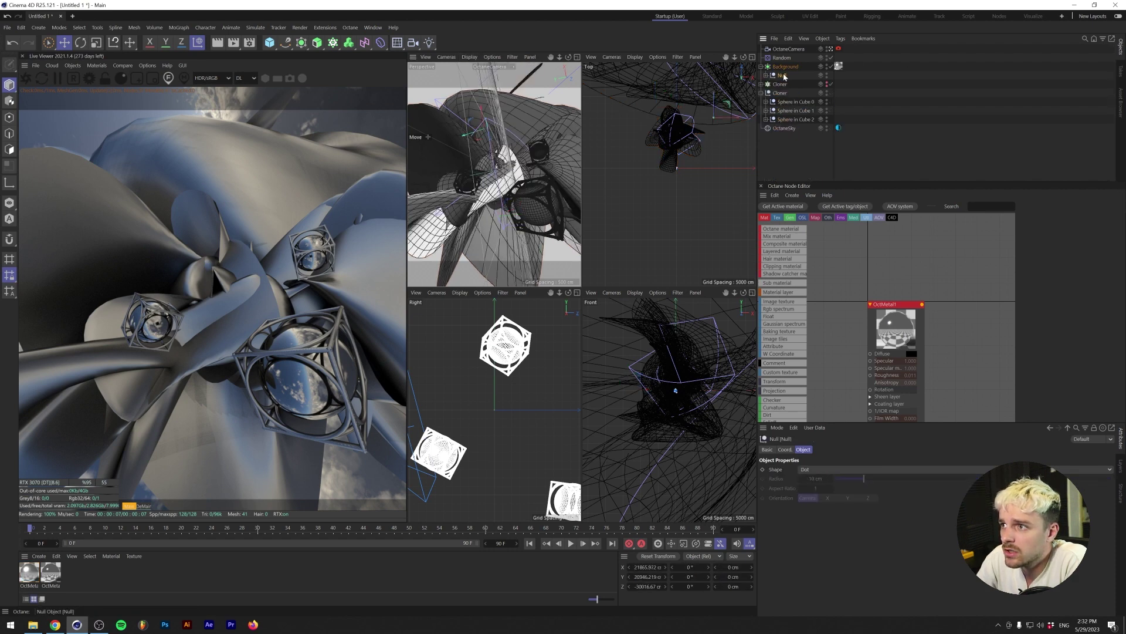
# - Wrap the sculpture group in a Subdivision Surface carrying the metal material, Editor level 5
pyautogui.moveTo(785, 63); pyautogui.dragTo(784, 62)
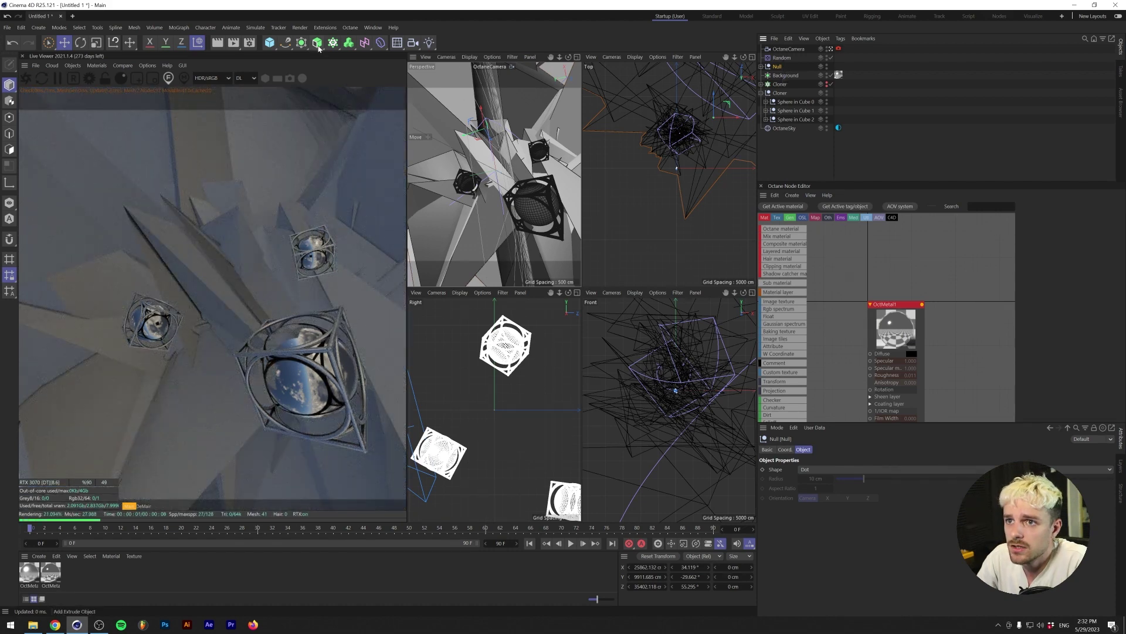
pyautogui.keyDown('alt'); pyautogui.click(303, 45); pyautogui.keyUp('alt')
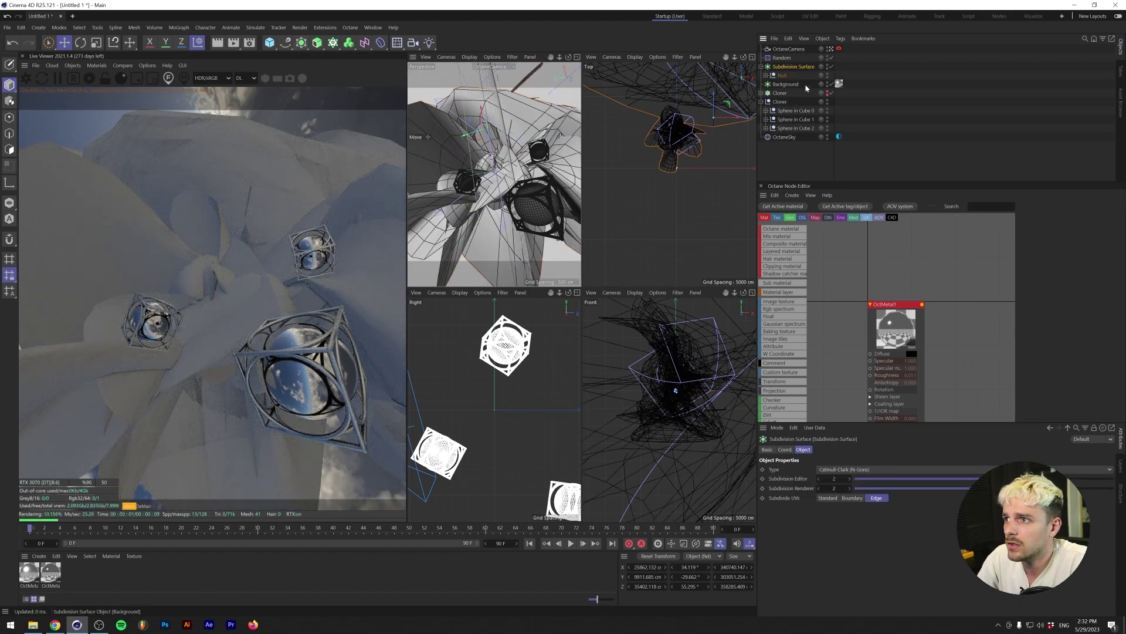
pyautogui.moveTo(840, 79); pyautogui.dragTo(839, 66)
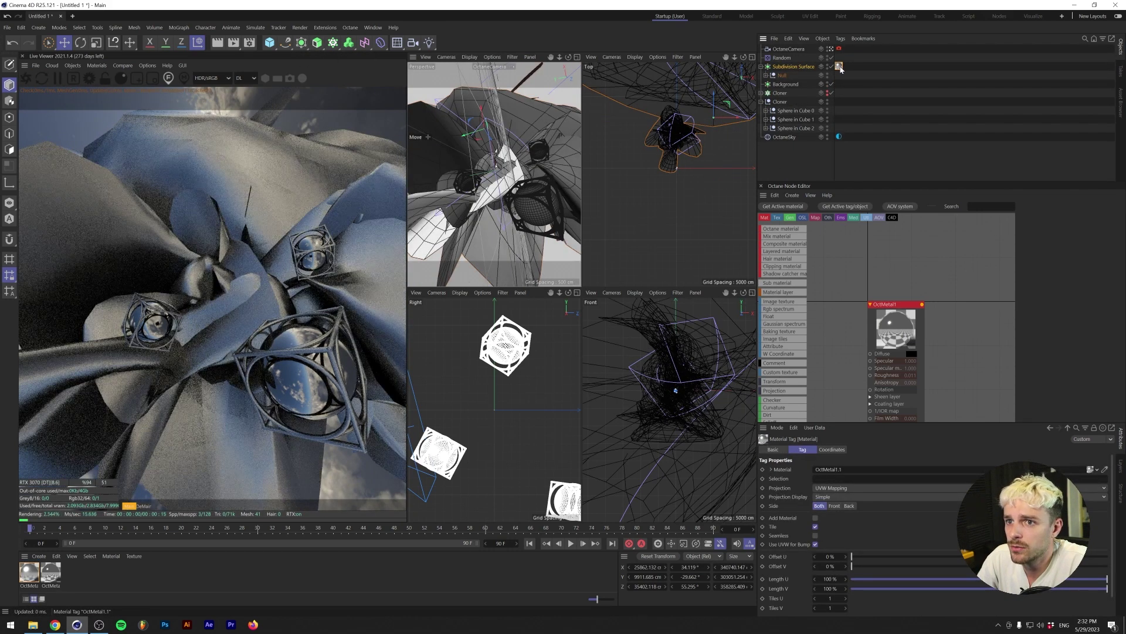
pyautogui.click(782, 68)
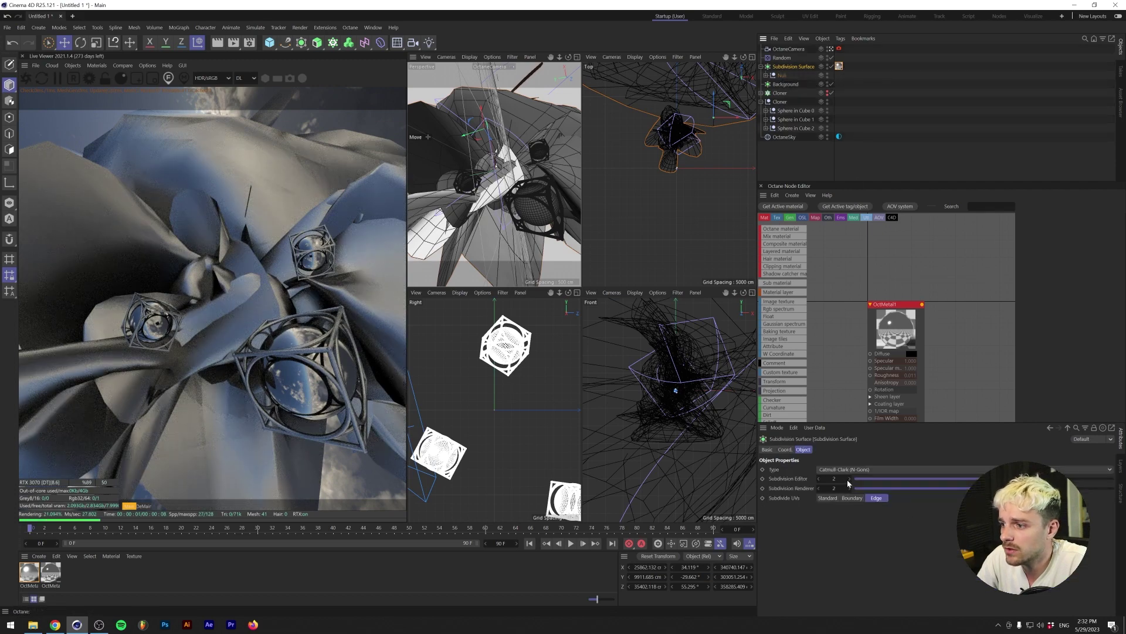
pyautogui.click(848, 480)
pyautogui.click(848, 480)
pyautogui.click(848, 480)
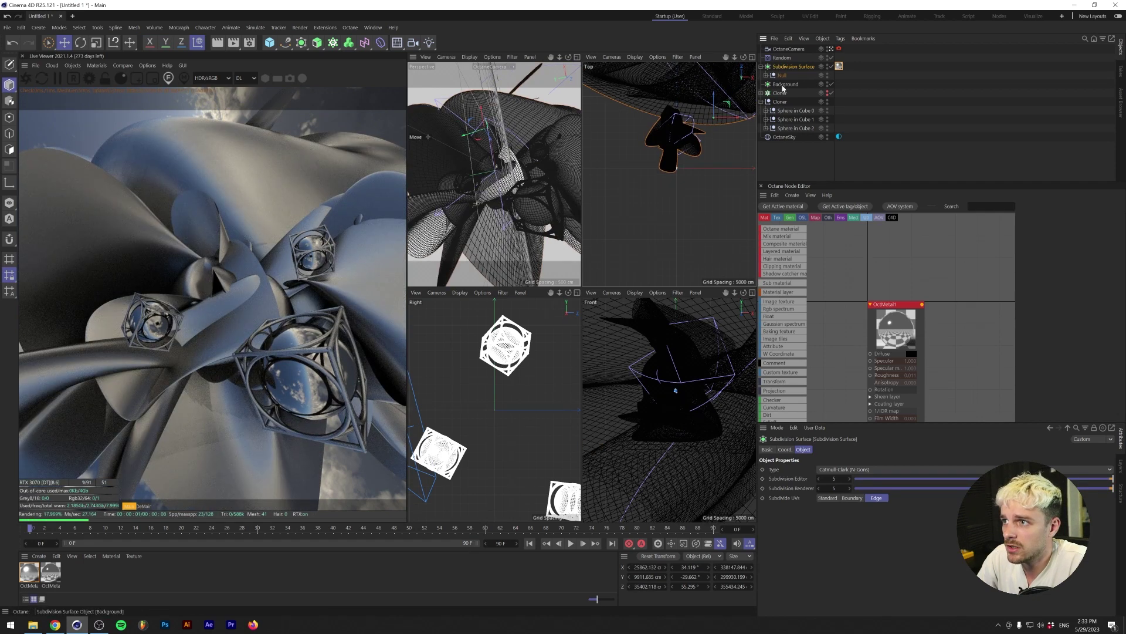
# - Move the smoothed sculptures along Z and reorder Background above the Subdivision Surface
pyautogui.moveTo(714, 114); pyautogui.dragTo(713, 86)
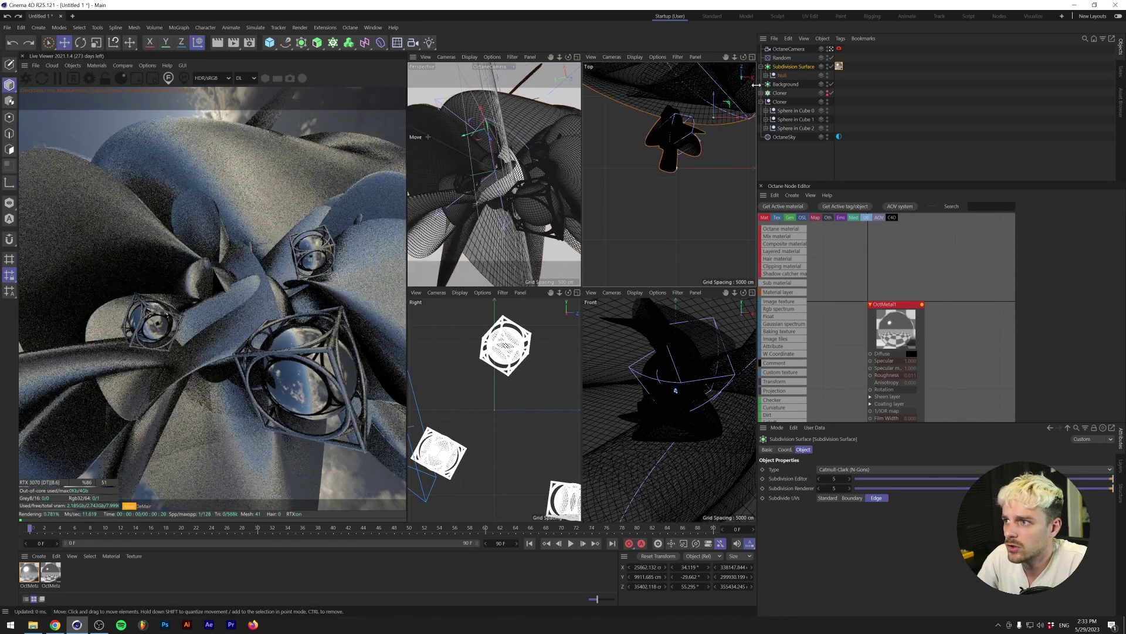
pyautogui.click(783, 84)
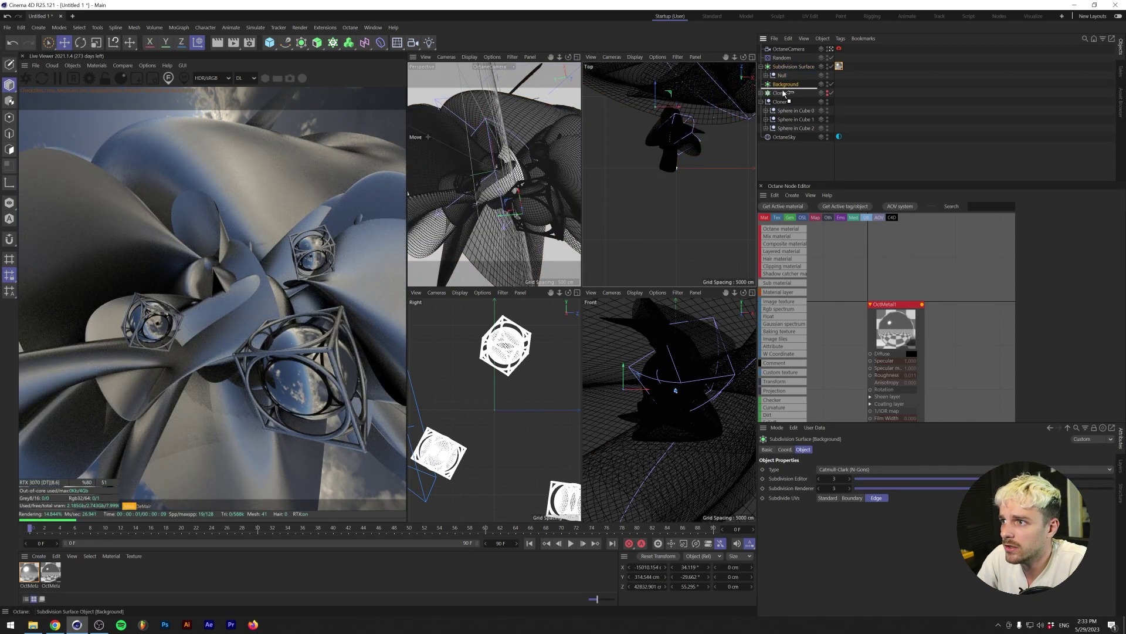
pyautogui.moveTo(784, 93); pyautogui.dragTo(782, 62)
pyautogui.click(792, 75)
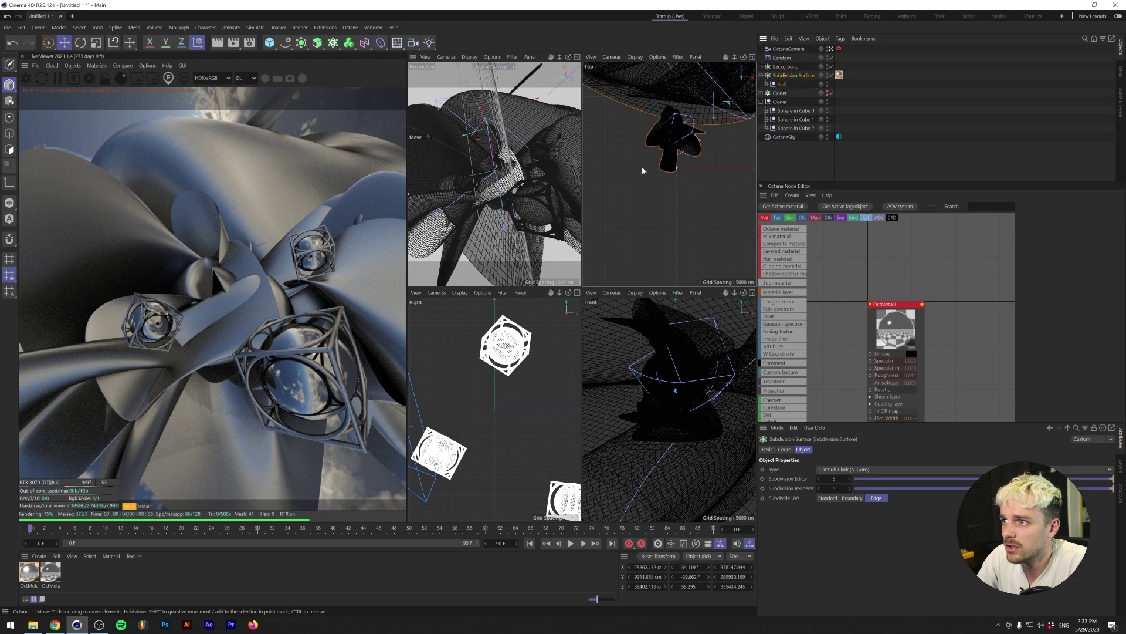
pyautogui.click(715, 91)
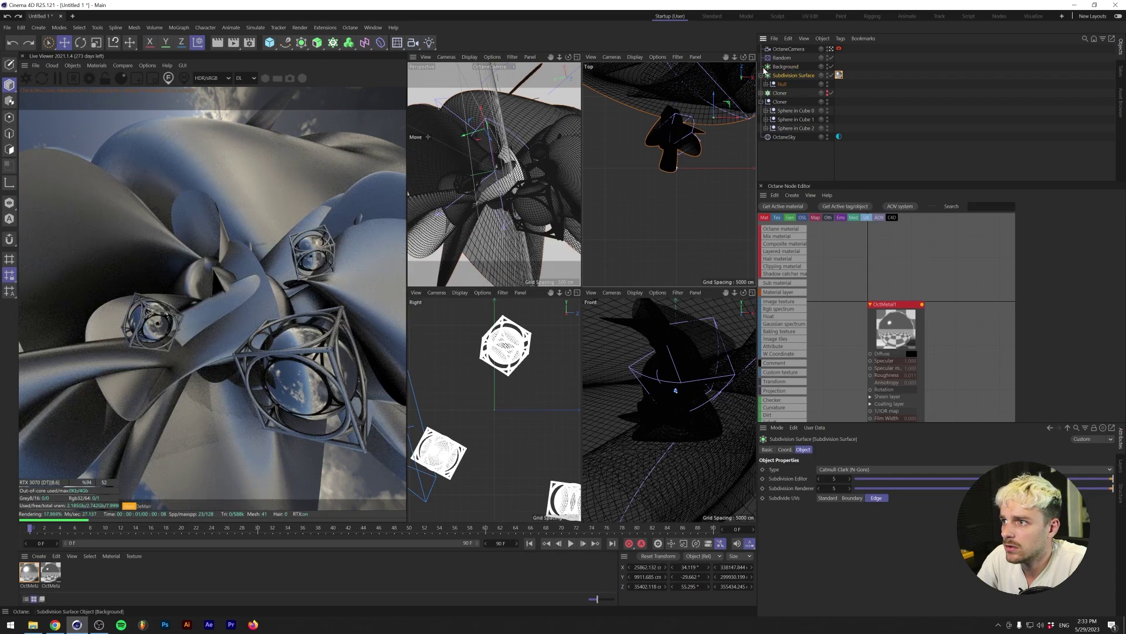
pyautogui.click(766, 84)
# - Parent the sculpture null under Background, reposition it in the Top view, and apply OctMetal1
pyautogui.click(788, 93)
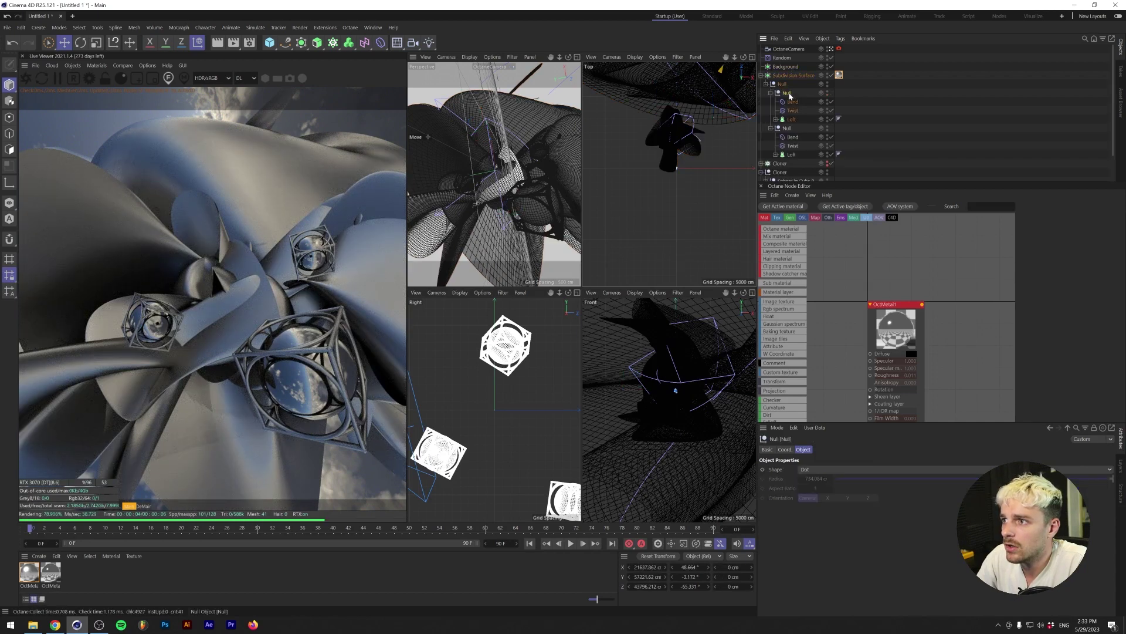
pyautogui.moveTo(784, 62); pyautogui.dragTo(786, 66)
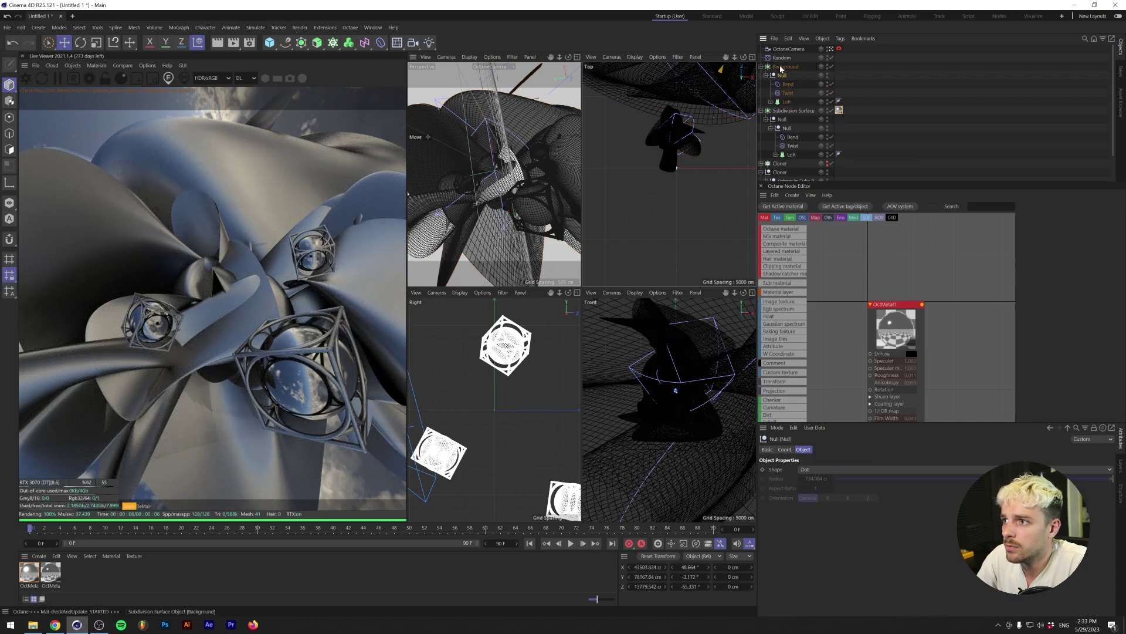
pyautogui.click(766, 119)
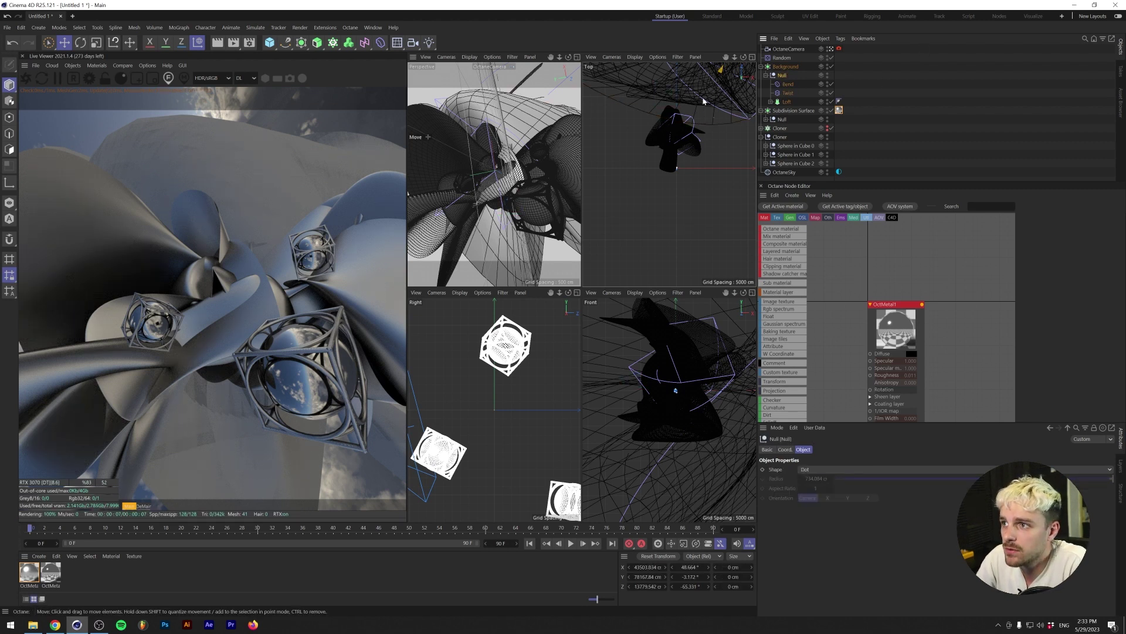
pyautogui.press('o')
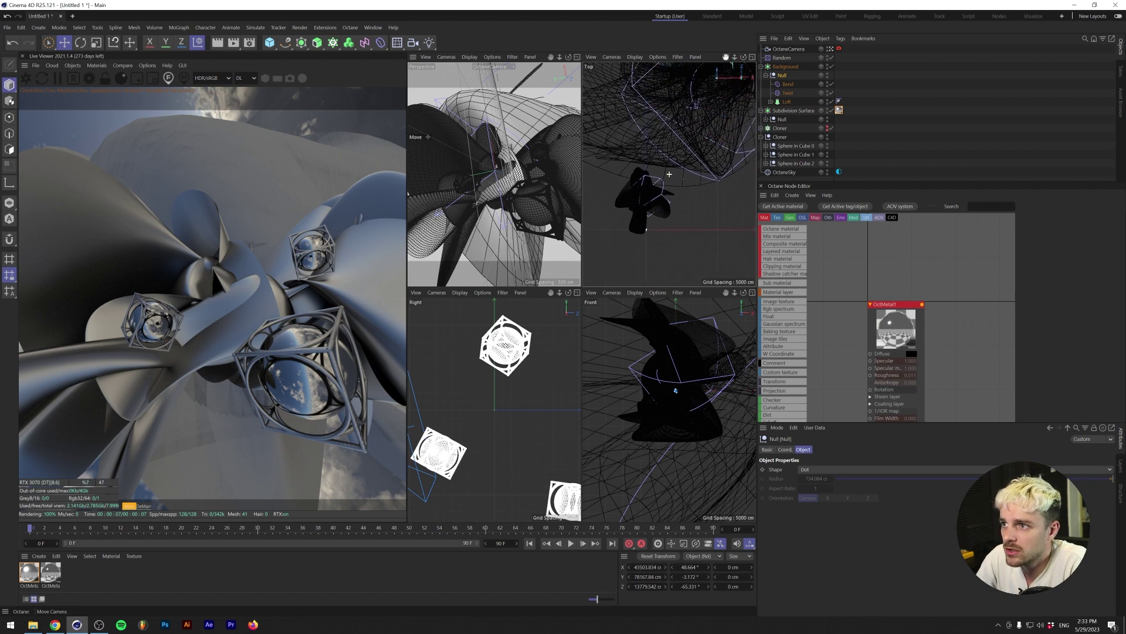
pyautogui.moveTo(708, 92); pyautogui.dragTo(751, 88)
pyautogui.keyDown('ctrl'); pyautogui.moveTo(839, 110); pyautogui.dragTo(837, 76); pyautogui.keyUp('ctrl')
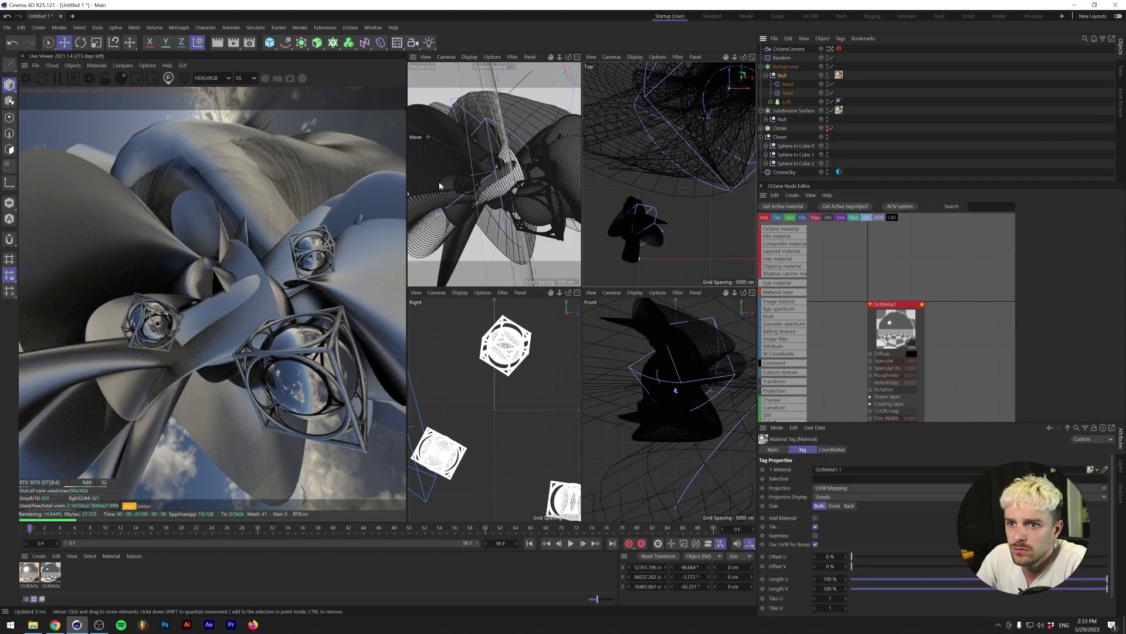
# - Inspect the sculpture's Bend deformer settings and reselect the sculpture null
pyautogui.click(788, 84)
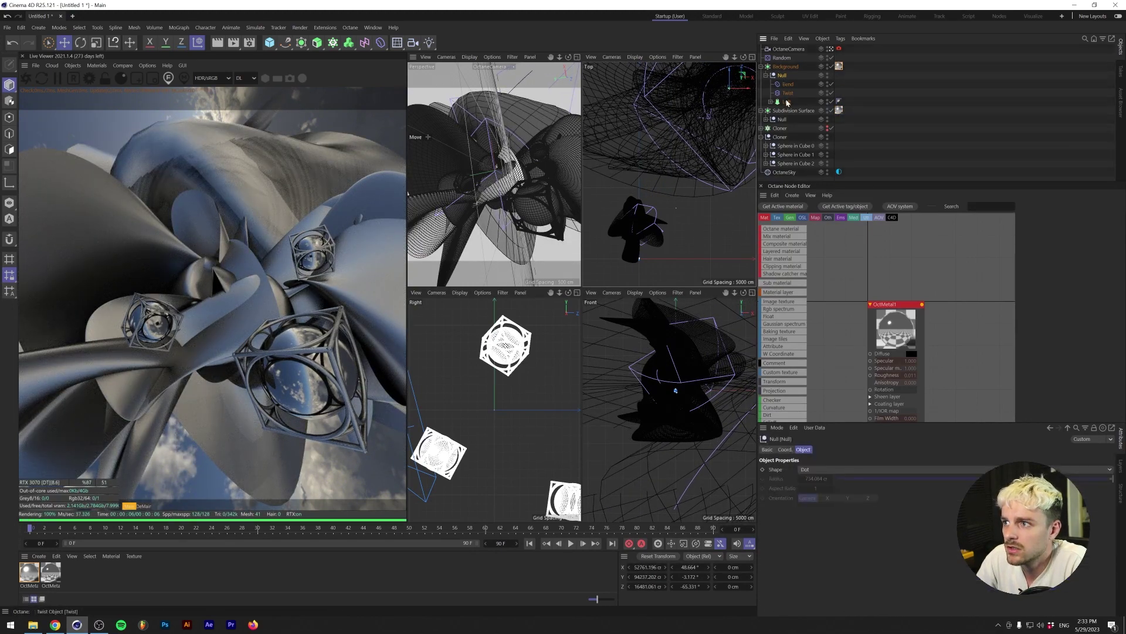
pyautogui.moveTo(880, 516); pyautogui.dragTo(867, 516)
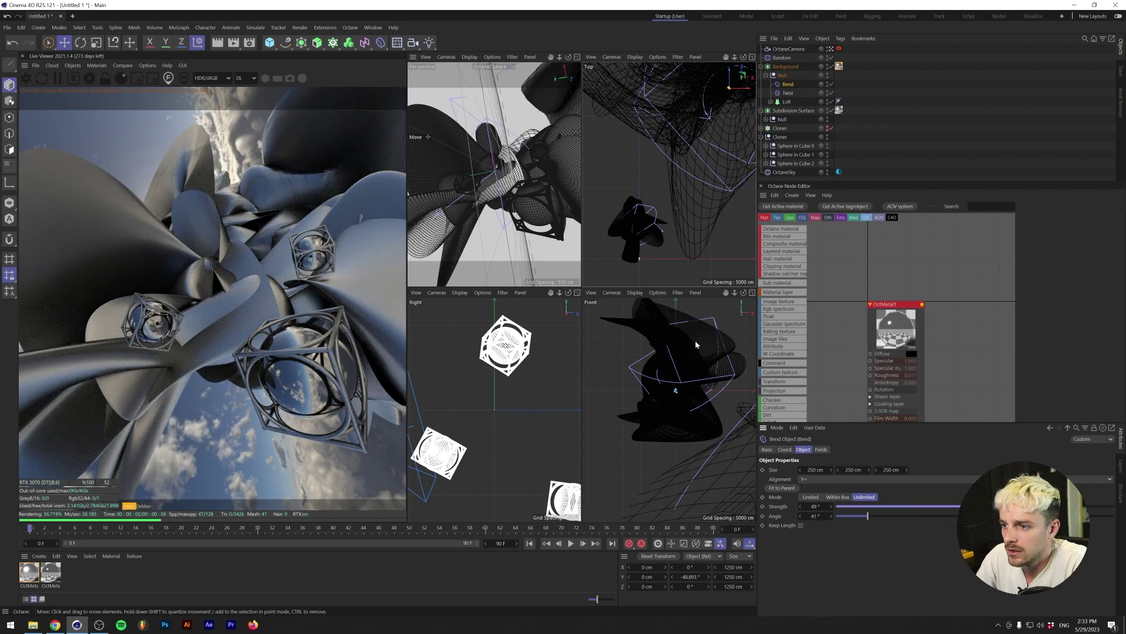
pyautogui.scroll(-10, 695, 340)
pyautogui.scroll(10, 627, 398)
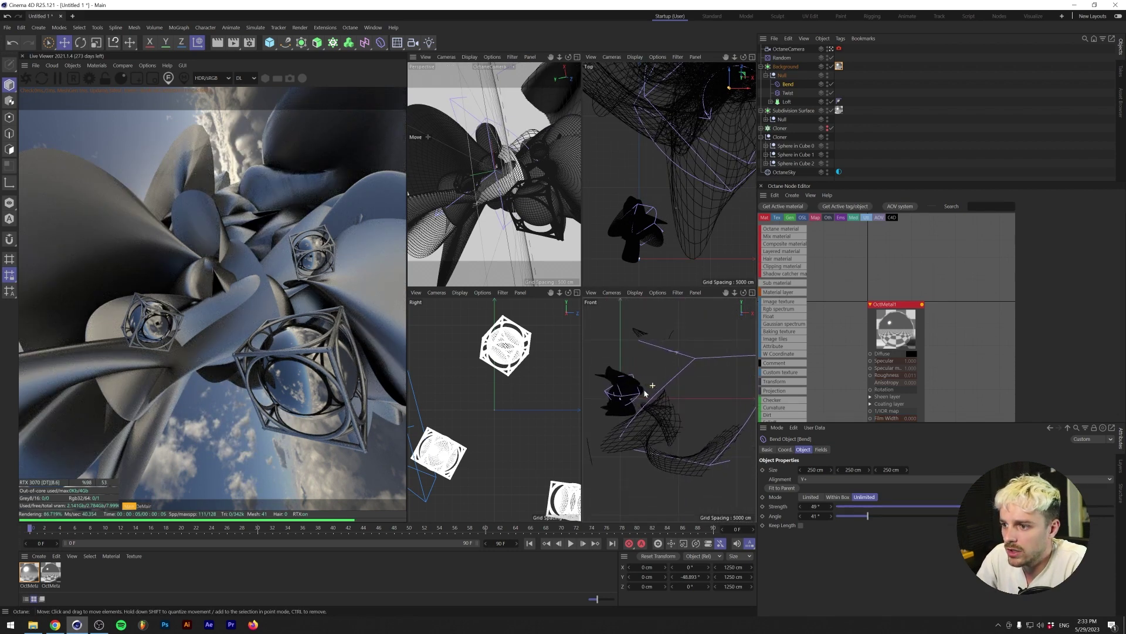
pyautogui.click(782, 76)
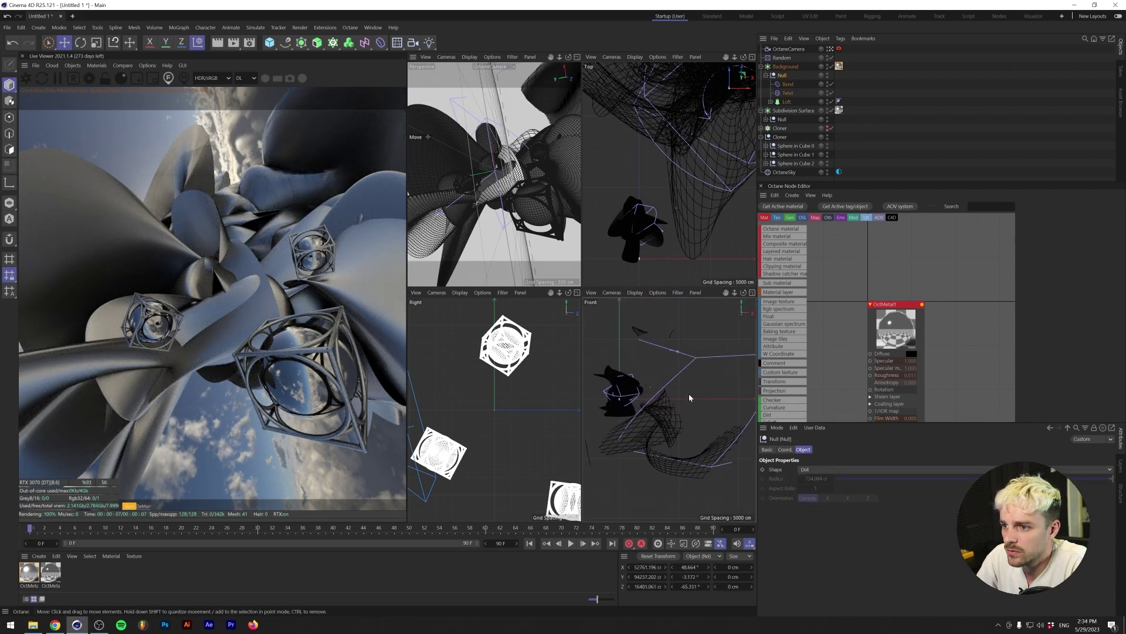
pyautogui.scroll(-10, 689, 397)
pyautogui.scroll(5, 625, 418)
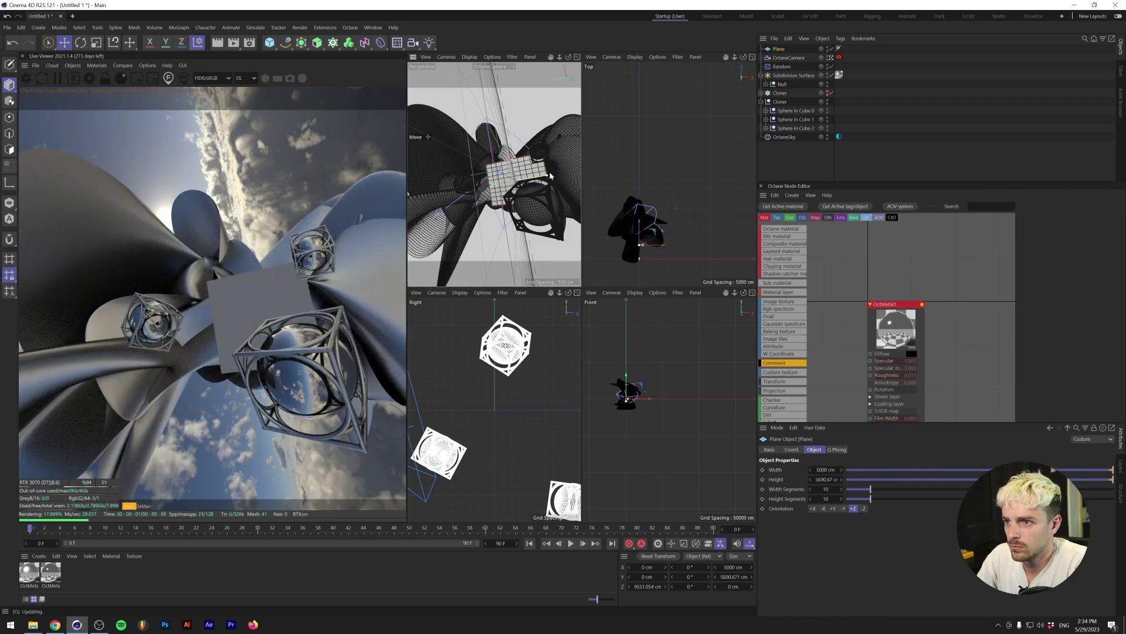
# - Scale the Plane to about 138665 × 168055 cm, add a Noise Displacer, and apply OctMetal1
pyautogui.click(638, 226)
pyautogui.press('t')
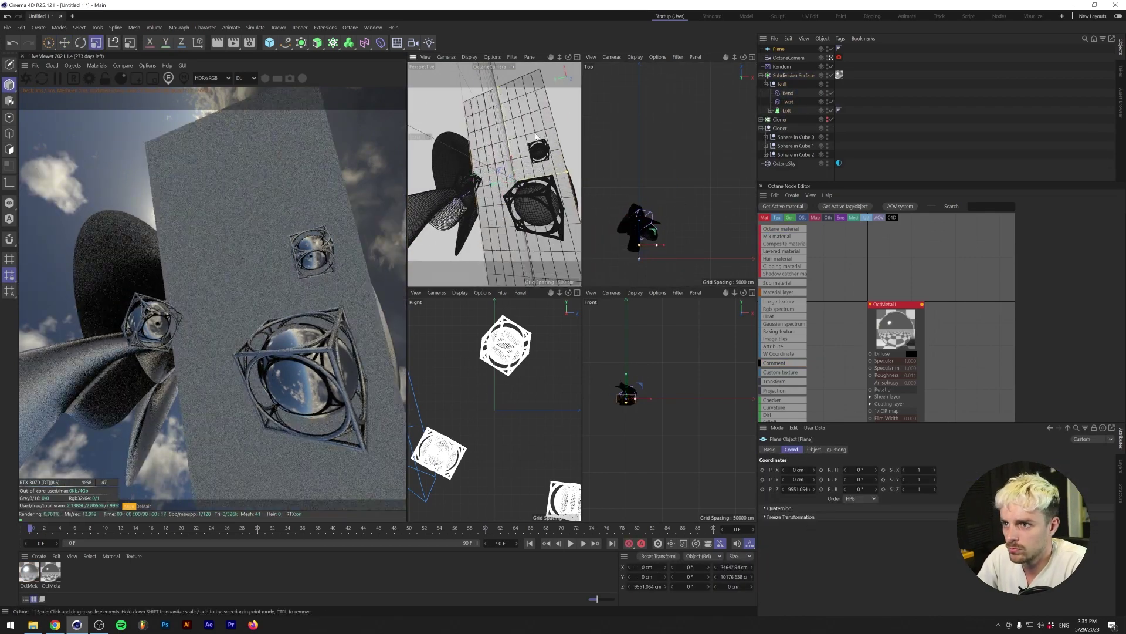
pyautogui.click(832, 449)
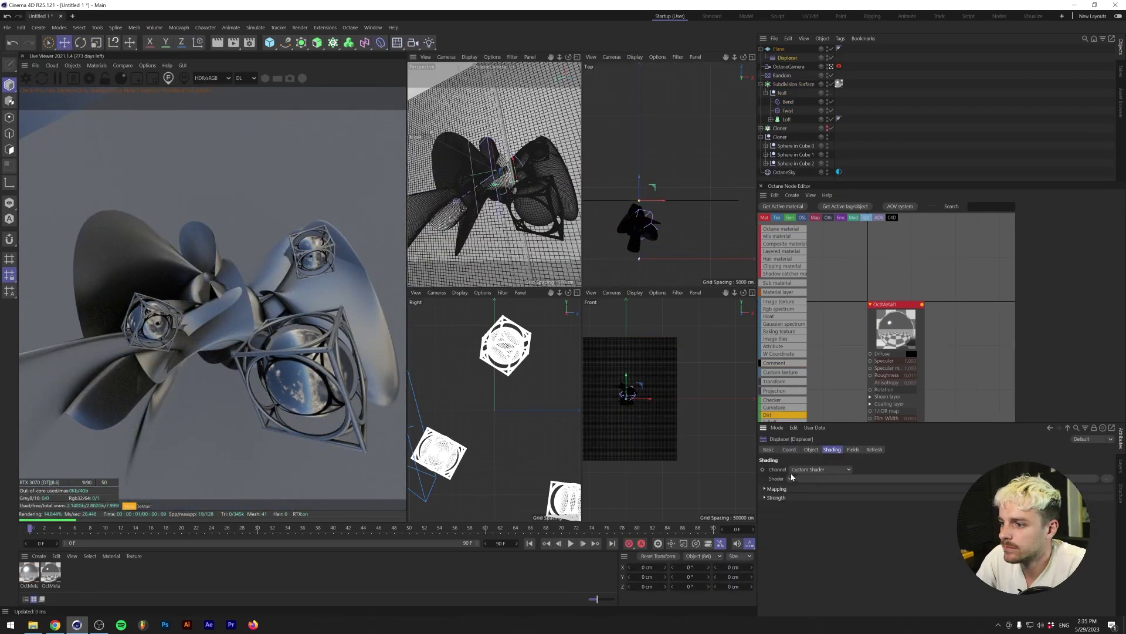
pyautogui.click(811, 449)
pyautogui.moveTo(896, 326); pyautogui.dragTo(585, 145)
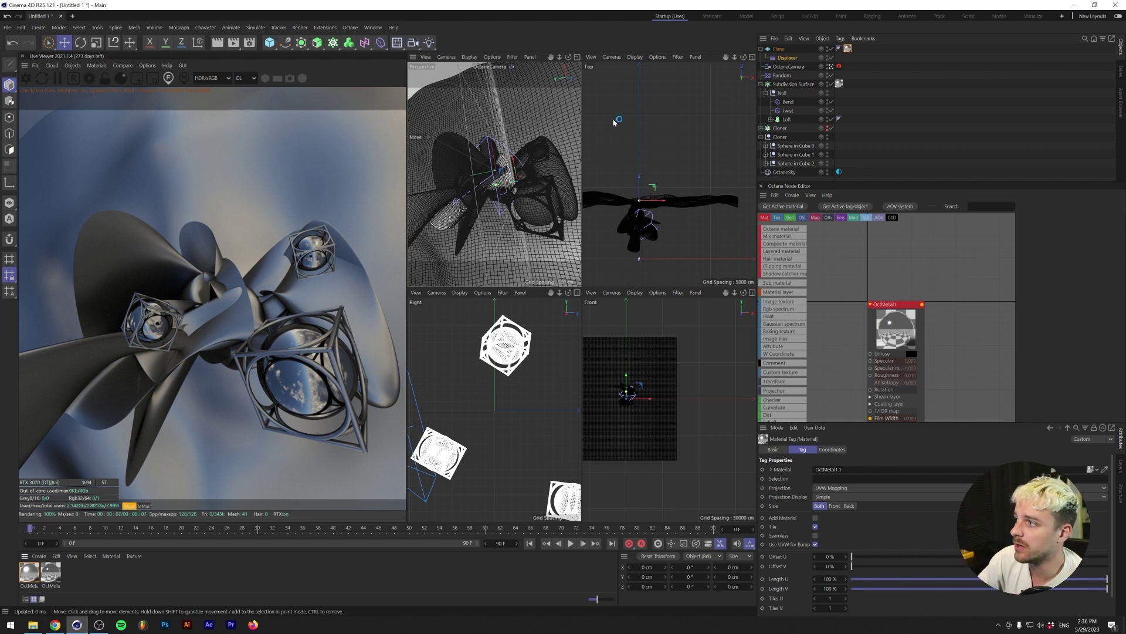
pyautogui.click(779, 49)
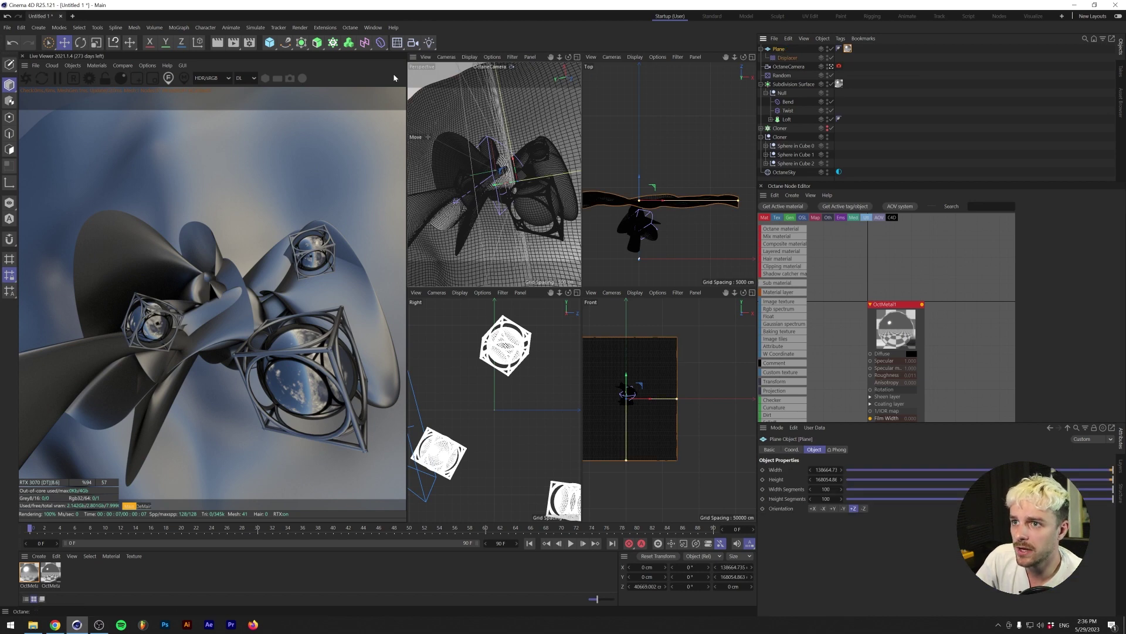
# - Add a Bend deformer under the Plane with 37° strength and view it through the default camera
pyautogui.click(380, 42)
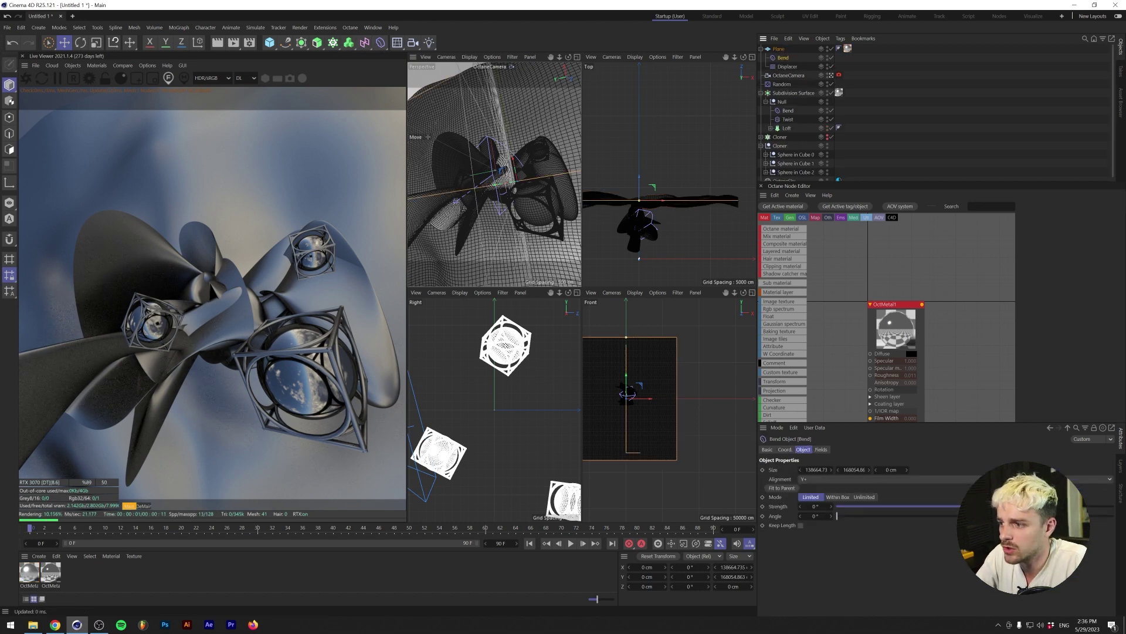
pyautogui.moveTo(839, 506); pyautogui.dragTo(958, 506)
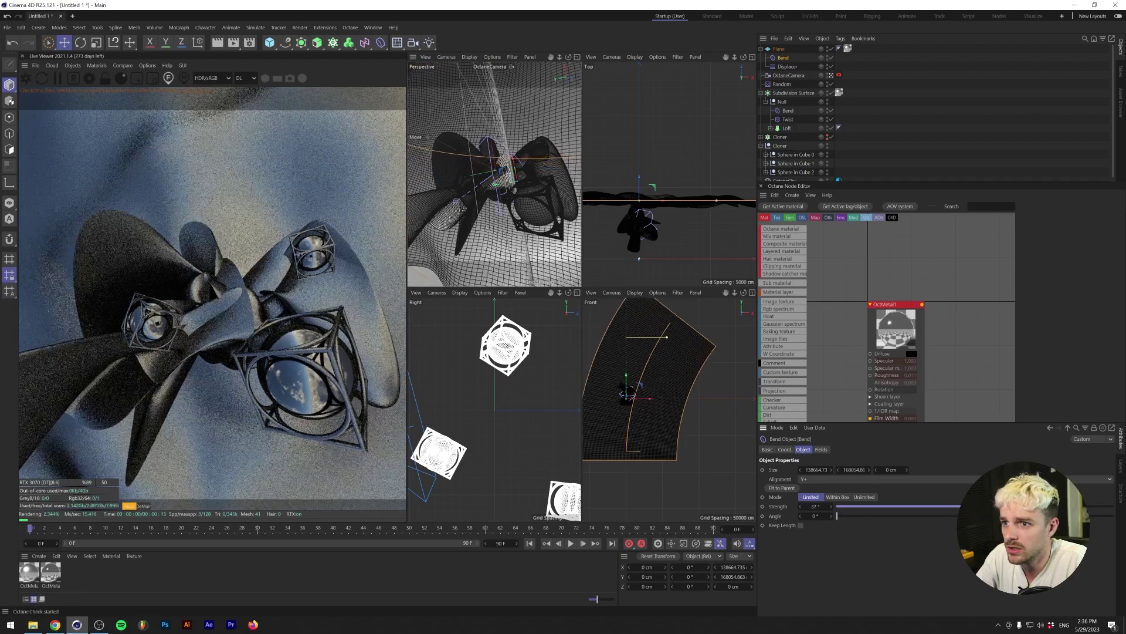
pyautogui.press('F1')
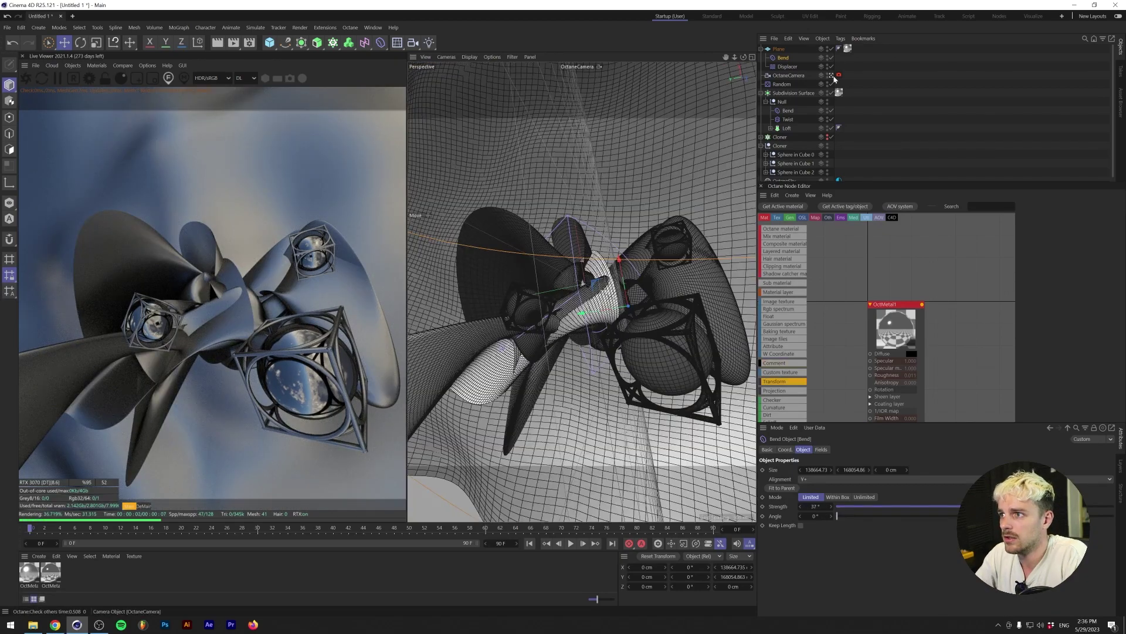
pyautogui.click(830, 75)
pyautogui.keyDown('alt'); pyautogui.moveTo(587, 263); pyautogui.dragTo(535, 291); pyautogui.keyUp('alt')
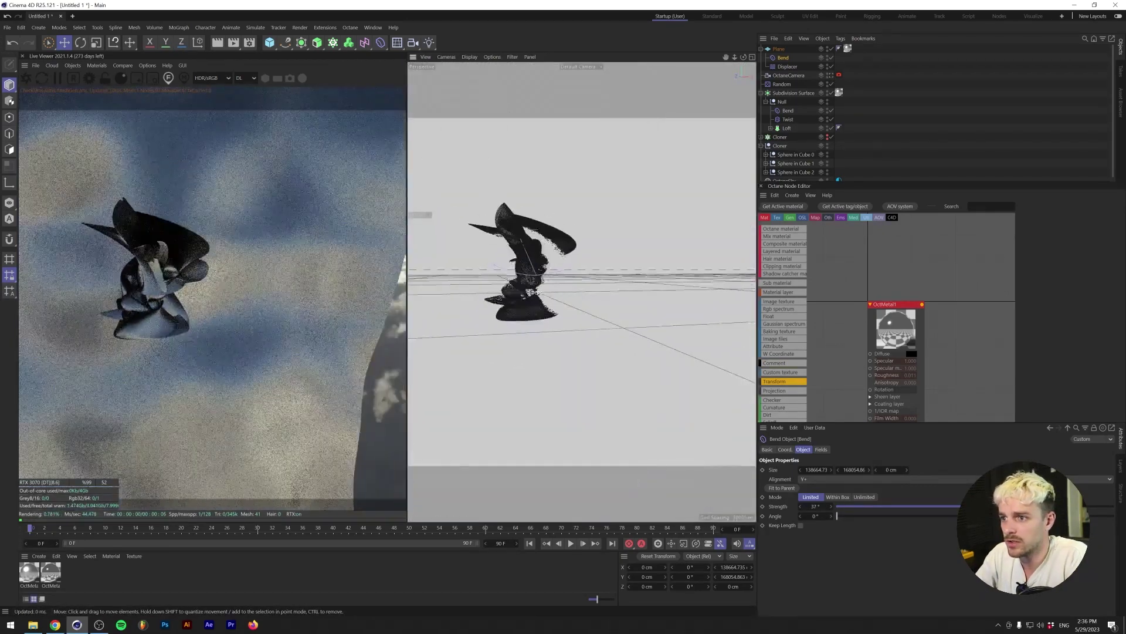
pyautogui.scroll(10, 536, 291)
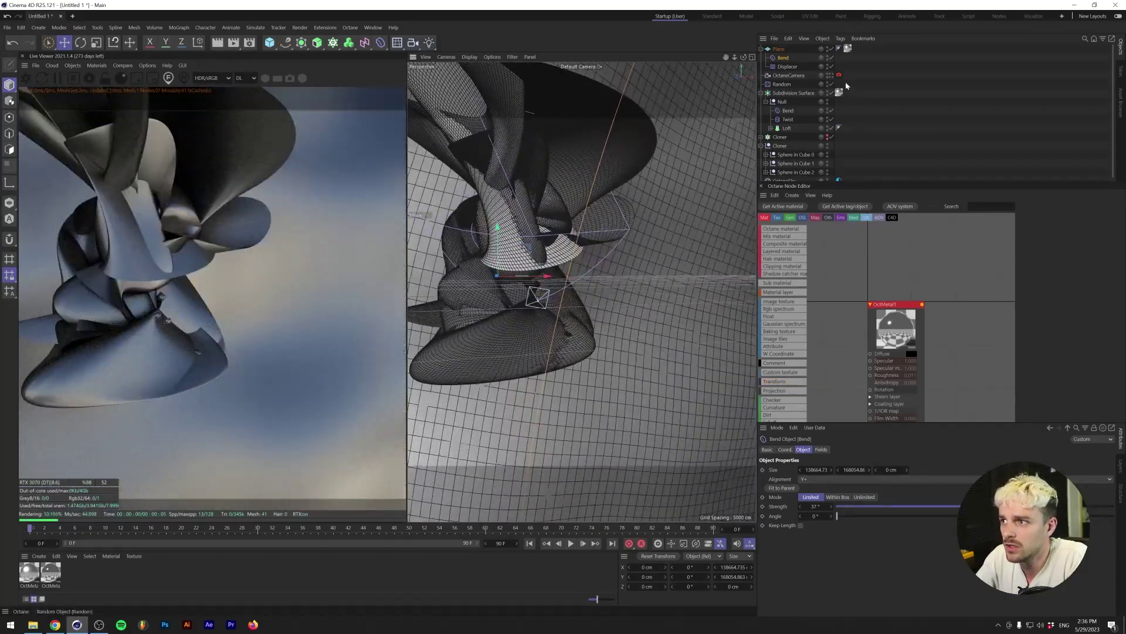
# - Return to the OctaneCamera view and show the camera's position and rotation values
pyautogui.click(831, 76)
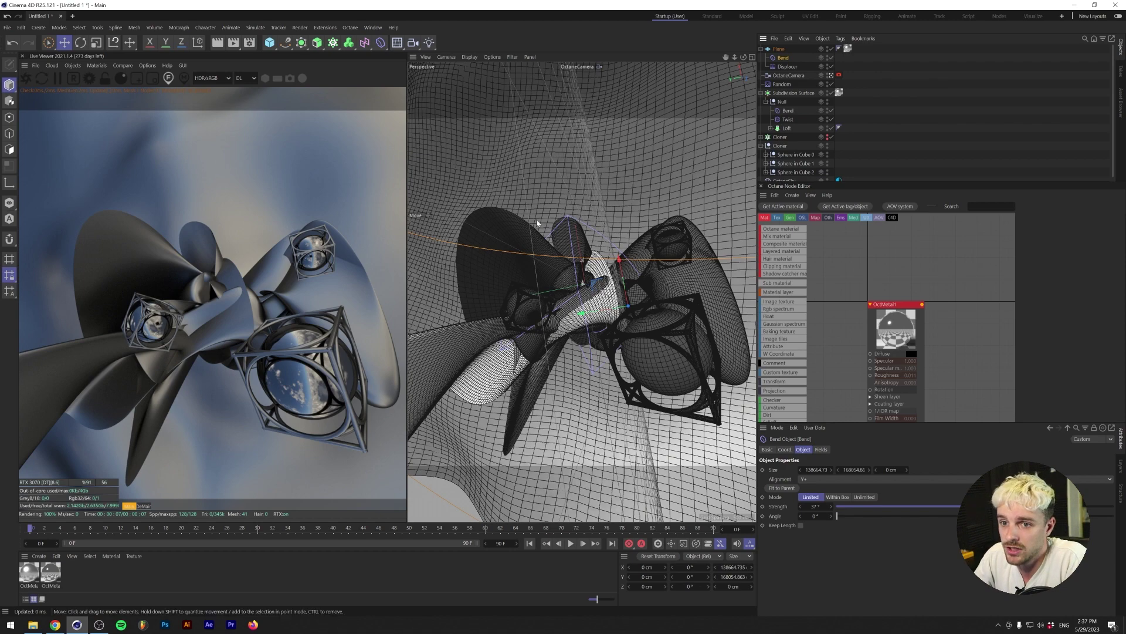
pyautogui.click(788, 75)
pyautogui.click(829, 450)
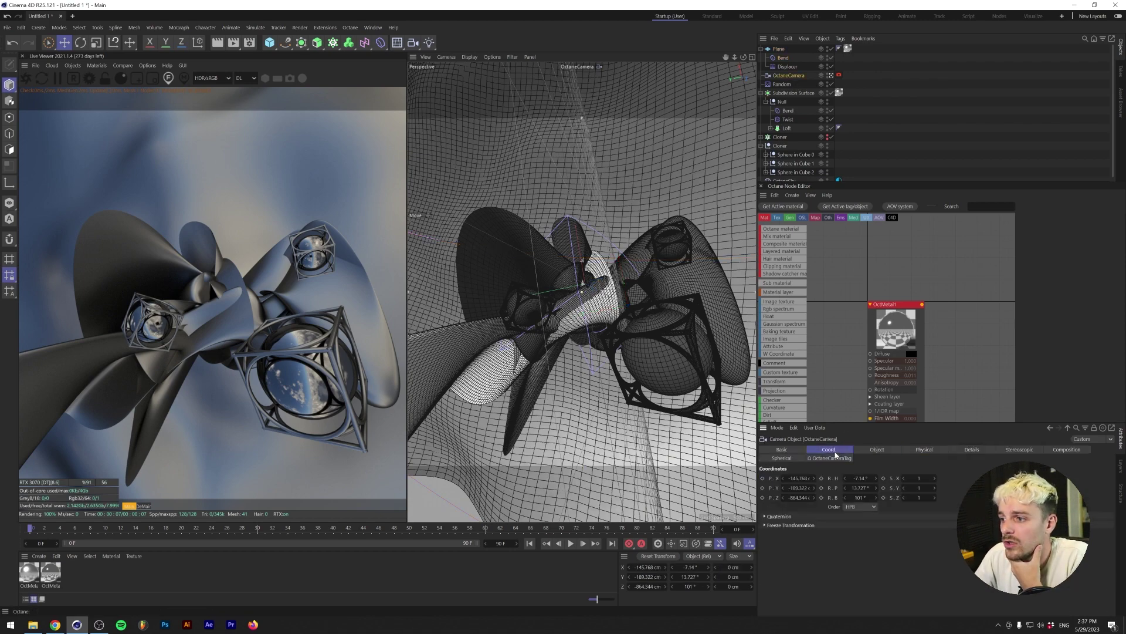
# - Bank the Octane camera from 101° to 115°, lower it, and turn its heading
pyautogui.moveTo(873, 496); pyautogui.dragTo(882, 496)
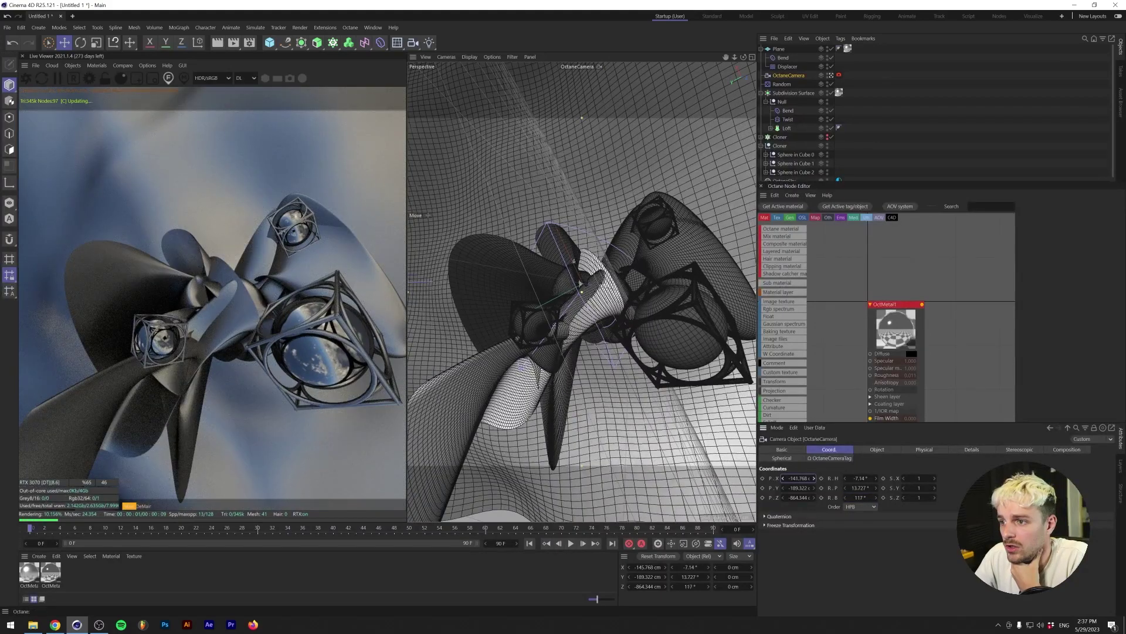
pyautogui.moveTo(783, 488); pyautogui.dragTo(849, 478)
pyautogui.moveTo(726, 57); pyautogui.dragTo(624, 367)
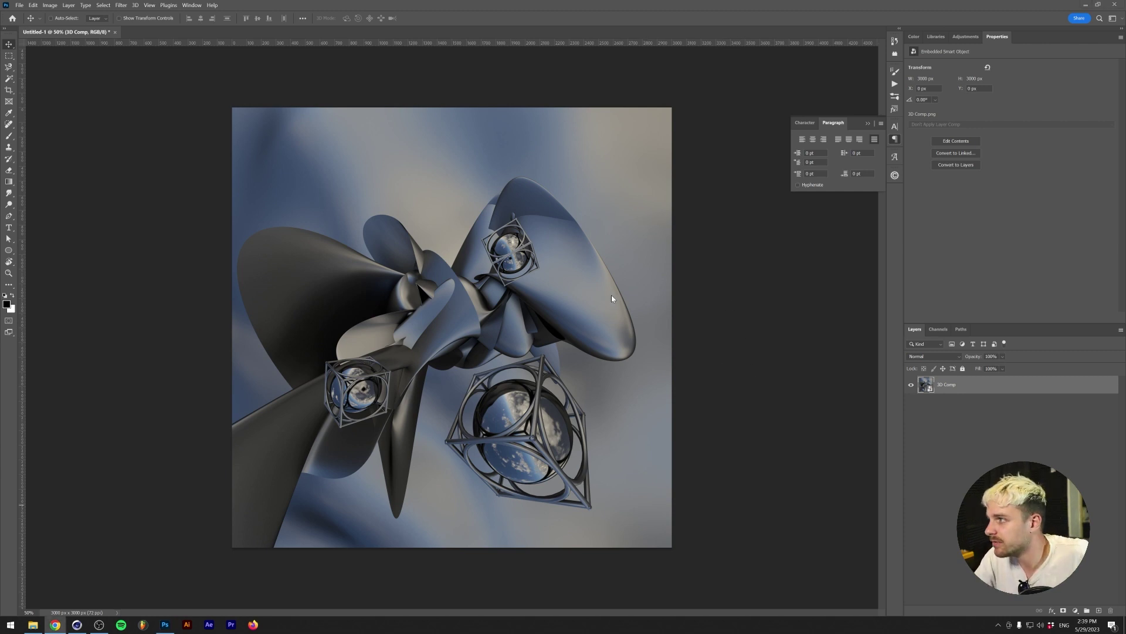
# - Scale the 3D Comp render up to about 3292 × 3292 px and nudge it horizontally
pyautogui.hotkey('ctrl', 't')
pyautogui.moveTo(455, 106); pyautogui.dragTo(455, 47)
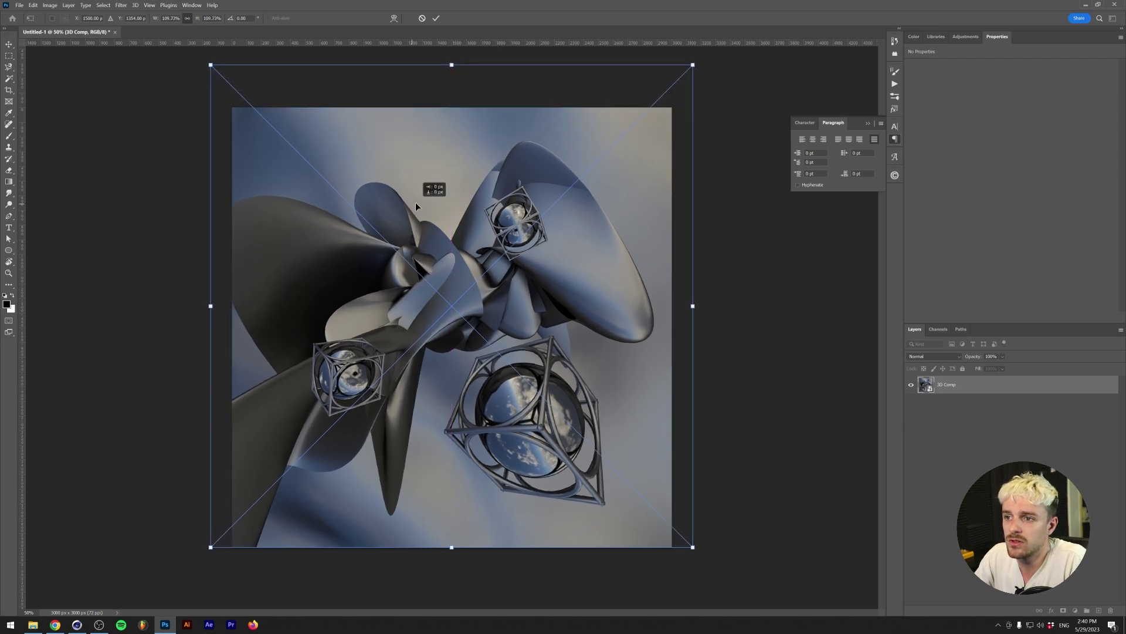
pyautogui.press('Return')
pyautogui.hotkey('shift', 'Right')
pyautogui.hotkey('shift', 'Right')
pyautogui.hotkey('shift', 'Right')
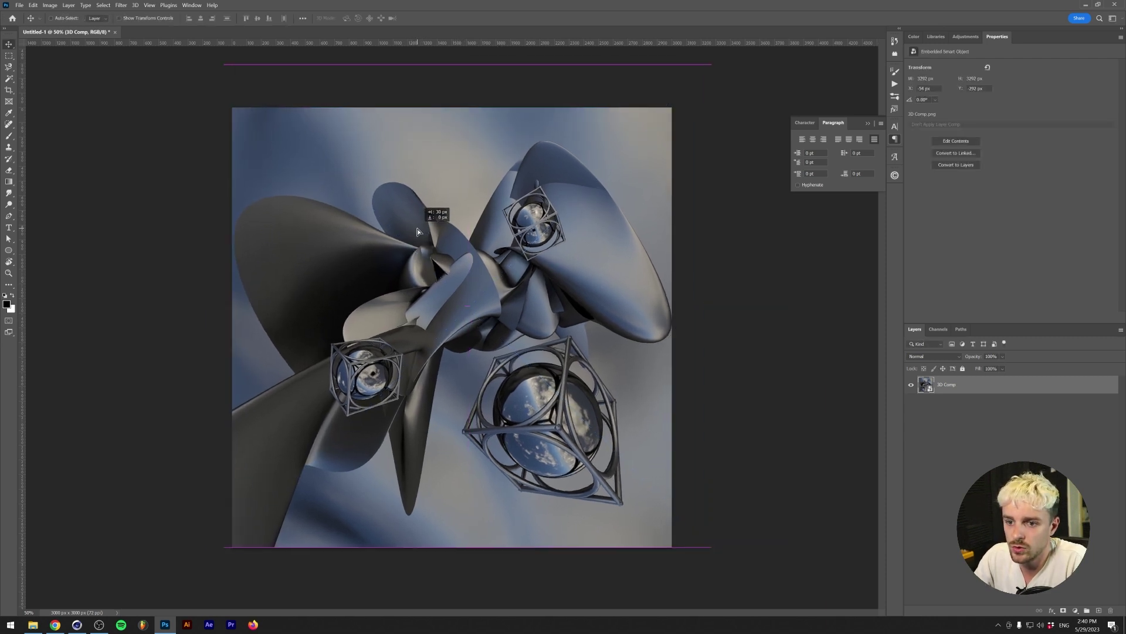
pyautogui.moveTo(418, 232); pyautogui.dragTo(411, 227)
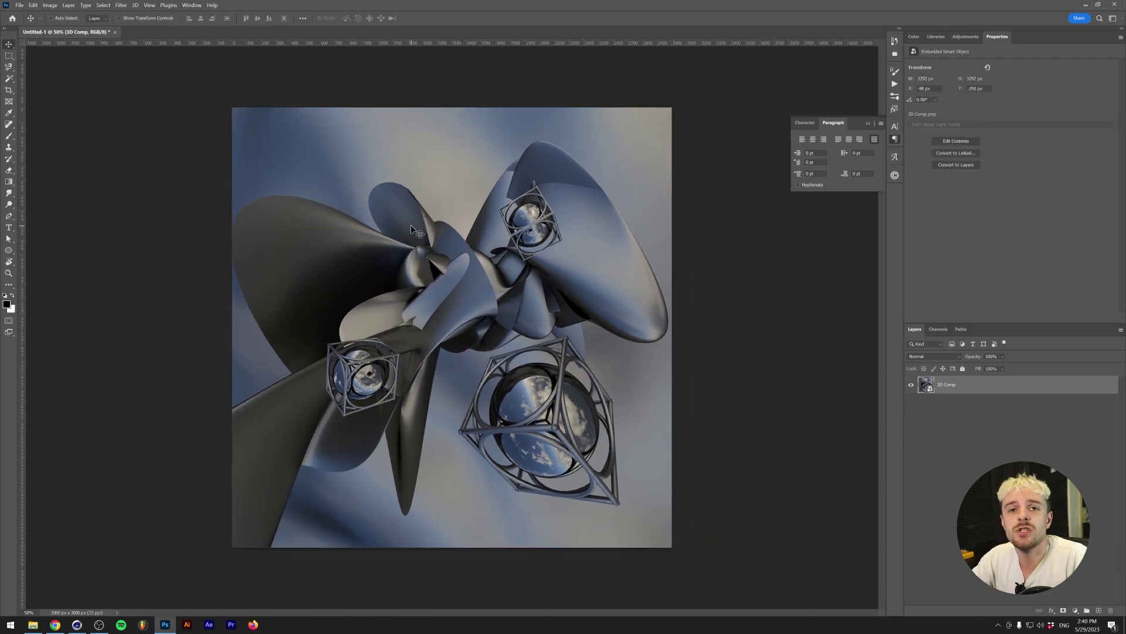
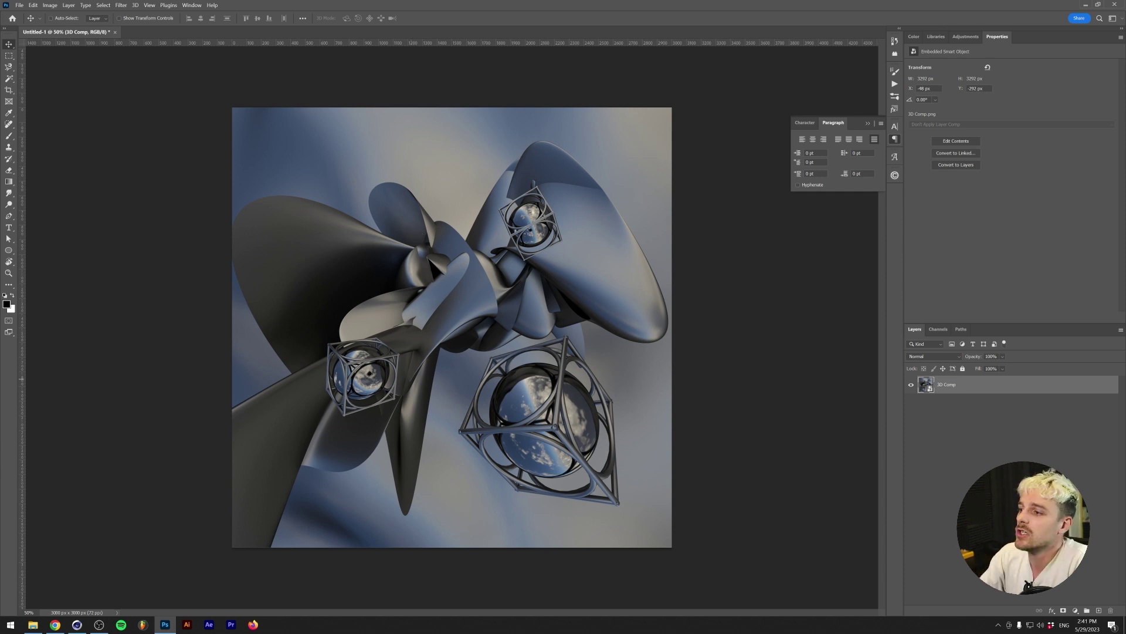
# - Add a Gradient Map adjustment layer above the 3D Comp layer
pyautogui.click(1009, 434)
pyautogui.click(974, 385)
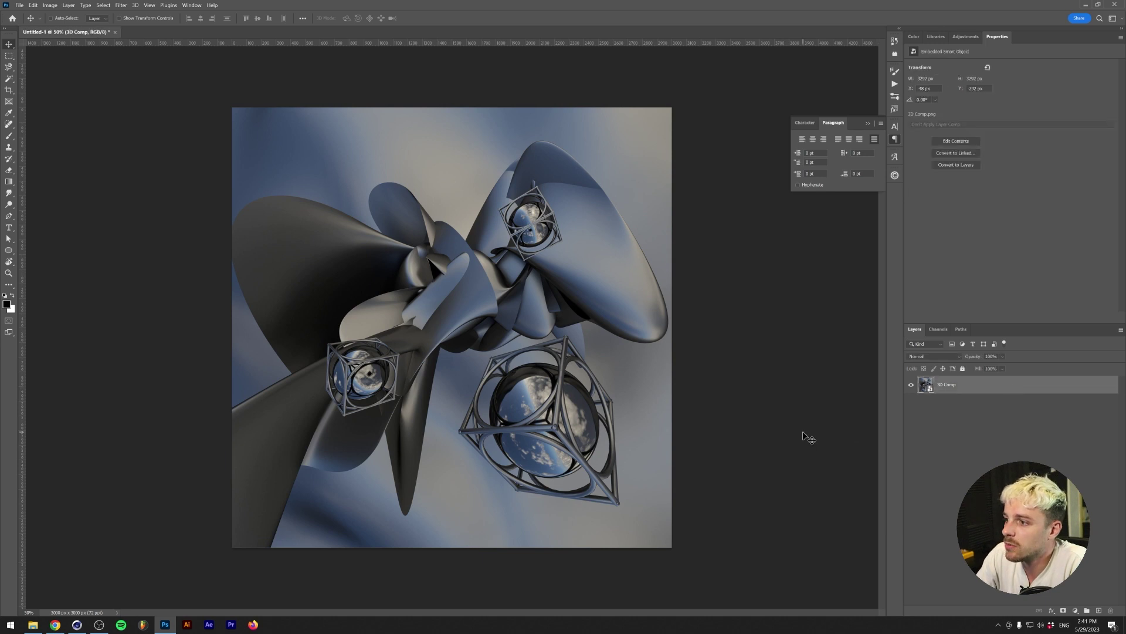
pyautogui.click(966, 36)
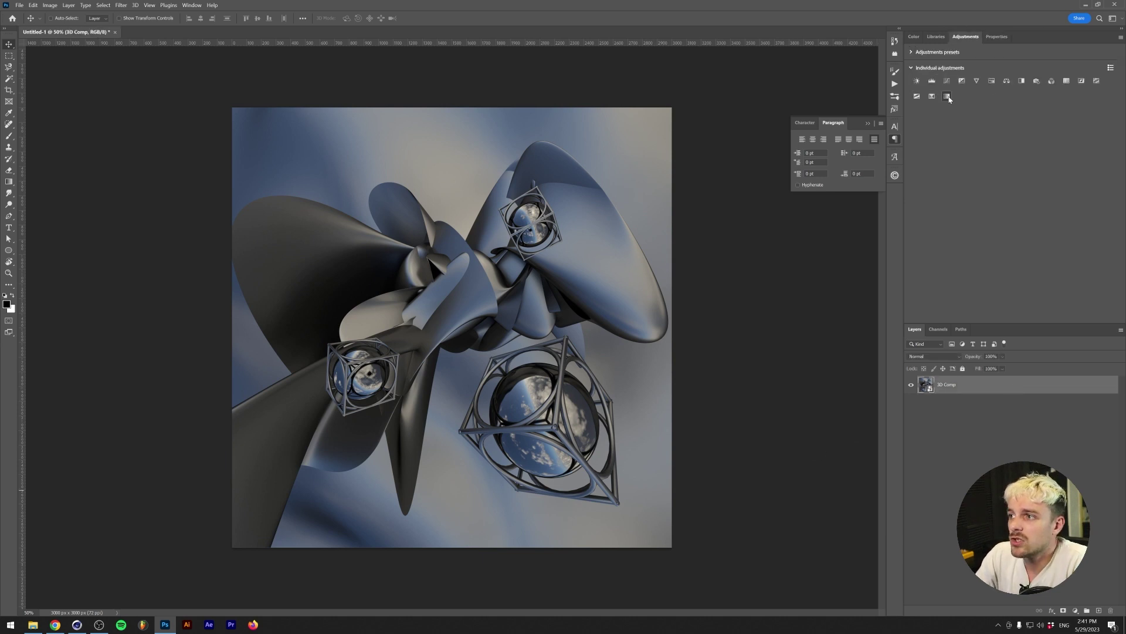
pyautogui.click(947, 96)
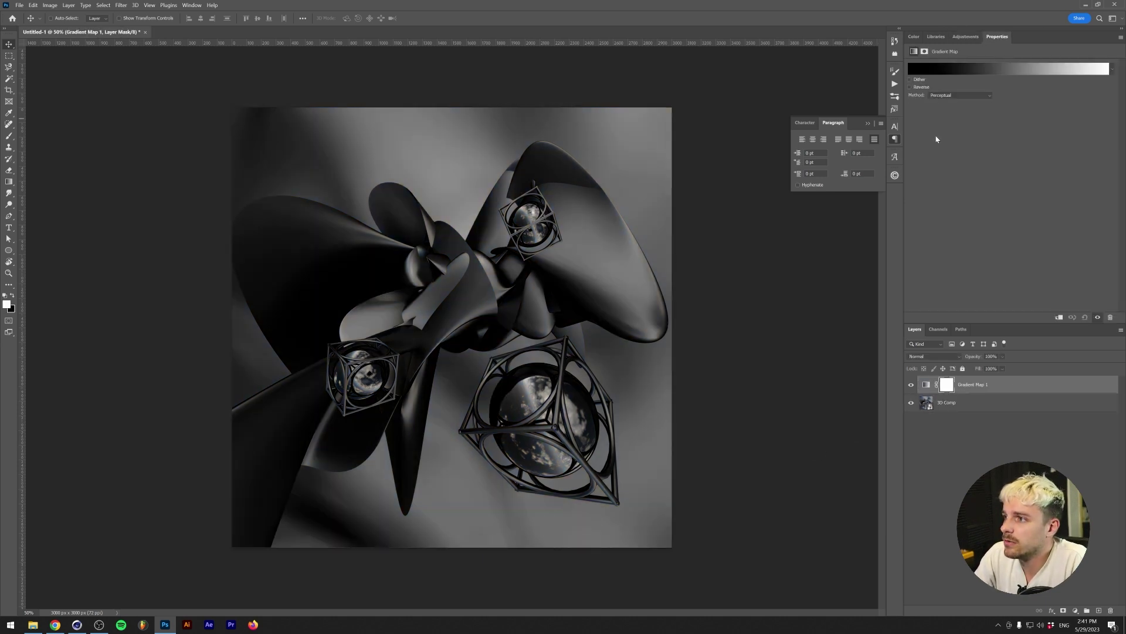
# - Make the gradient's start stop near-black and add a dark navy stop beside it
pyautogui.click(1008, 69)
pyautogui.click(284, 307)
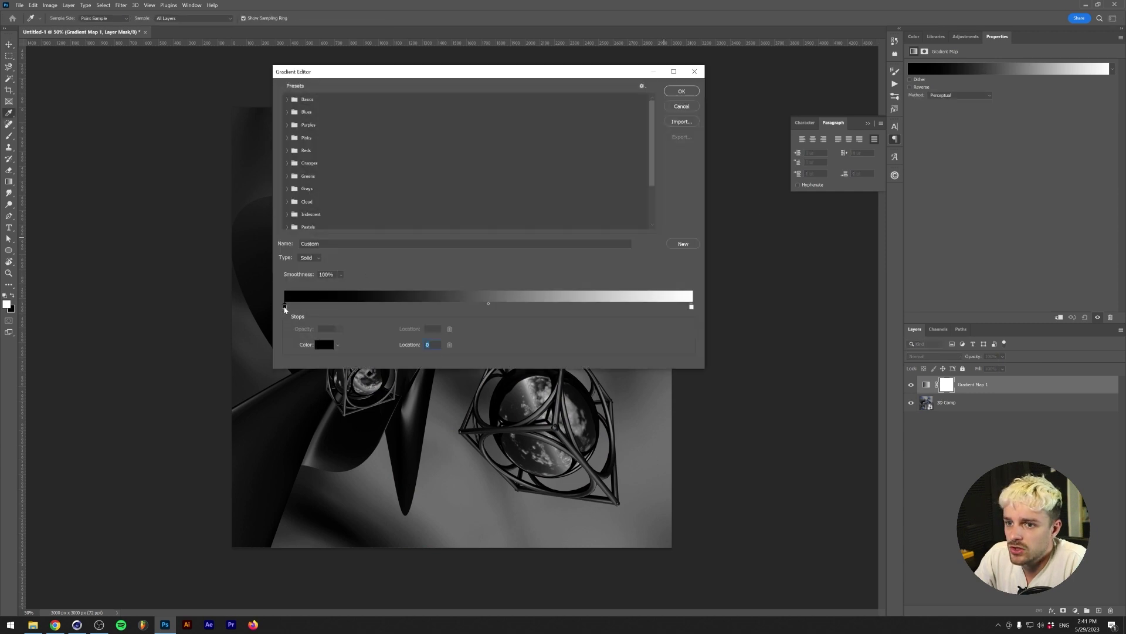
pyautogui.click(322, 344)
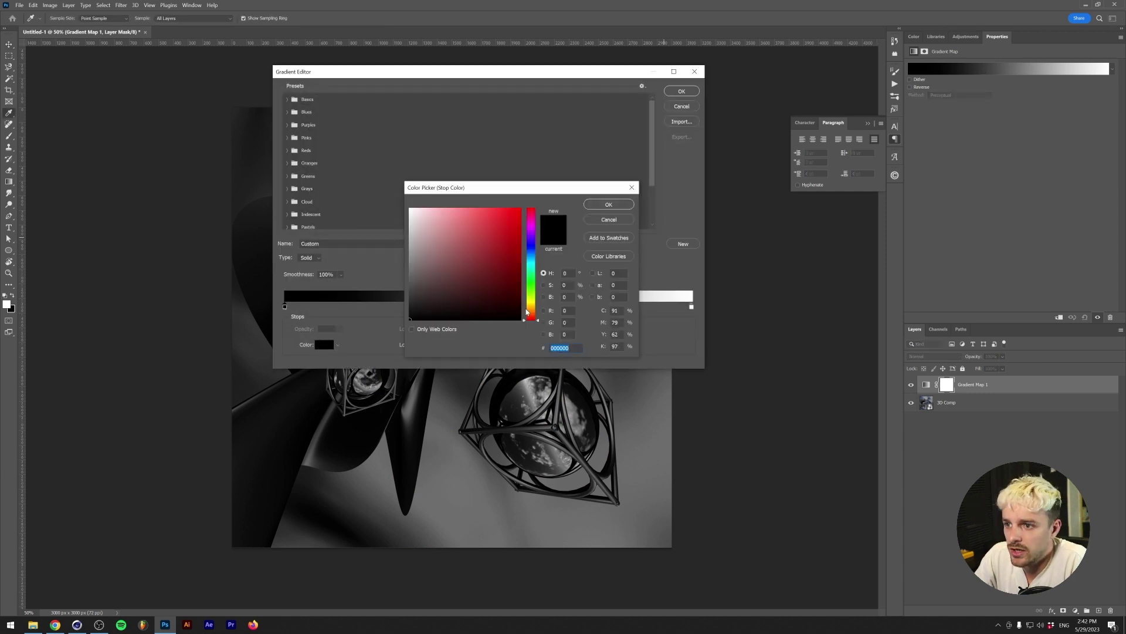
pyautogui.click(533, 249)
pyautogui.moveTo(435, 320); pyautogui.dragTo(432, 314)
pyautogui.click(608, 204)
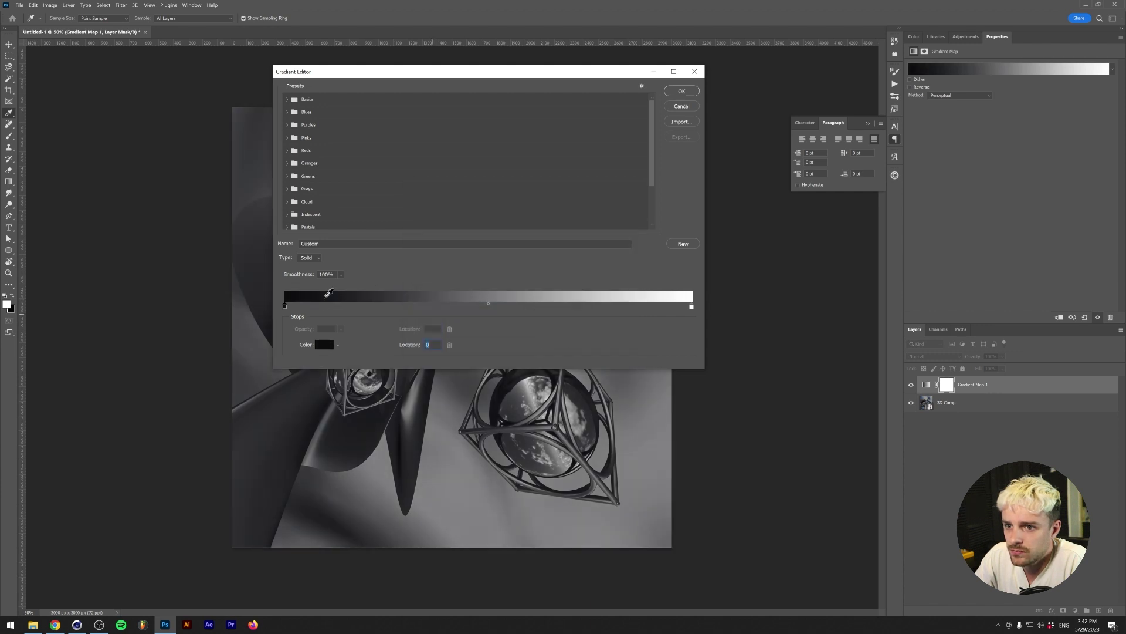
pyautogui.click(324, 306)
pyautogui.click(323, 345)
pyautogui.moveTo(509, 301); pyautogui.dragTo(520, 301)
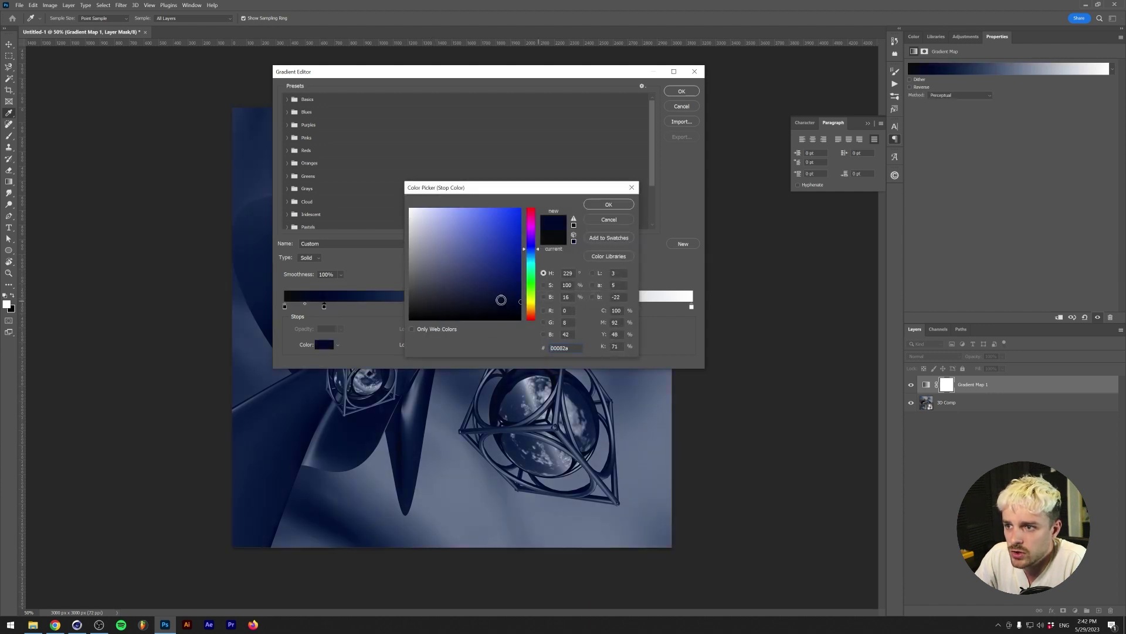
pyautogui.click(608, 204)
# - Add a vivid blue stop (006bce) and a bright cyan stop (16b9e8) to the gradient
pyautogui.click(428, 306)
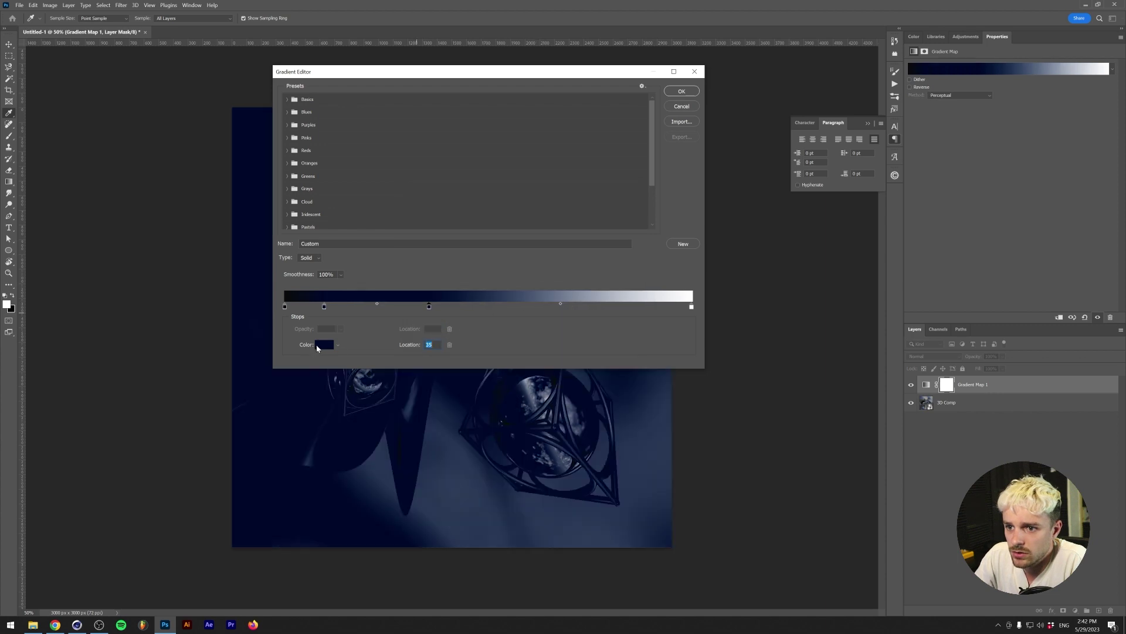
pyautogui.click(323, 345)
pyautogui.moveTo(509, 271); pyautogui.dragTo(520, 229)
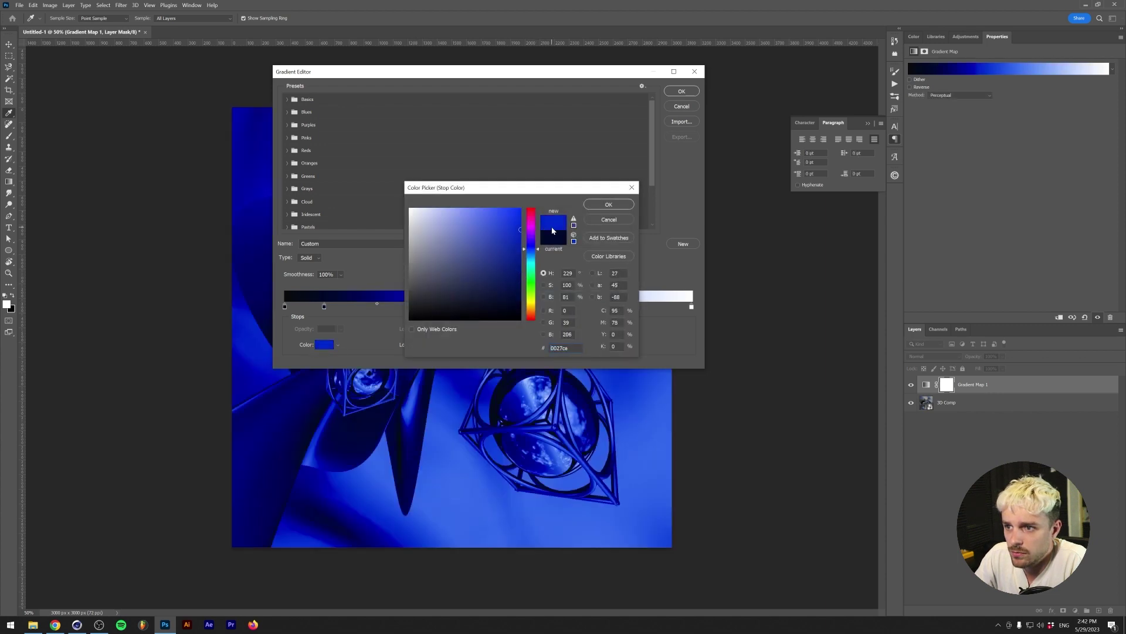
pyautogui.click(534, 255)
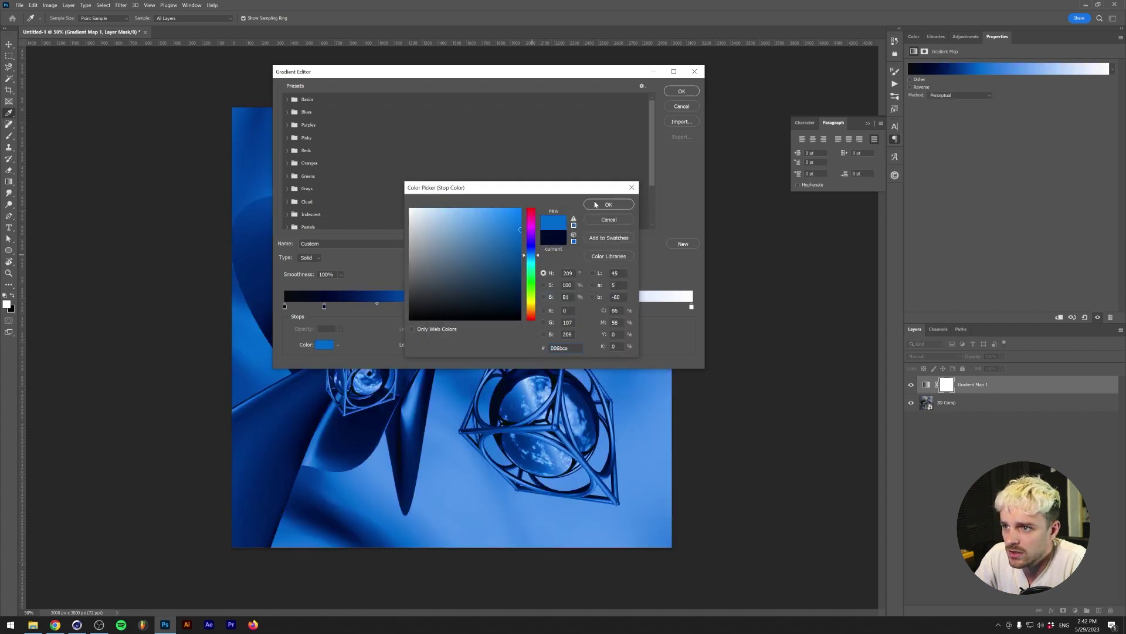
pyautogui.click(595, 204)
pyautogui.click(518, 307)
pyautogui.click(324, 344)
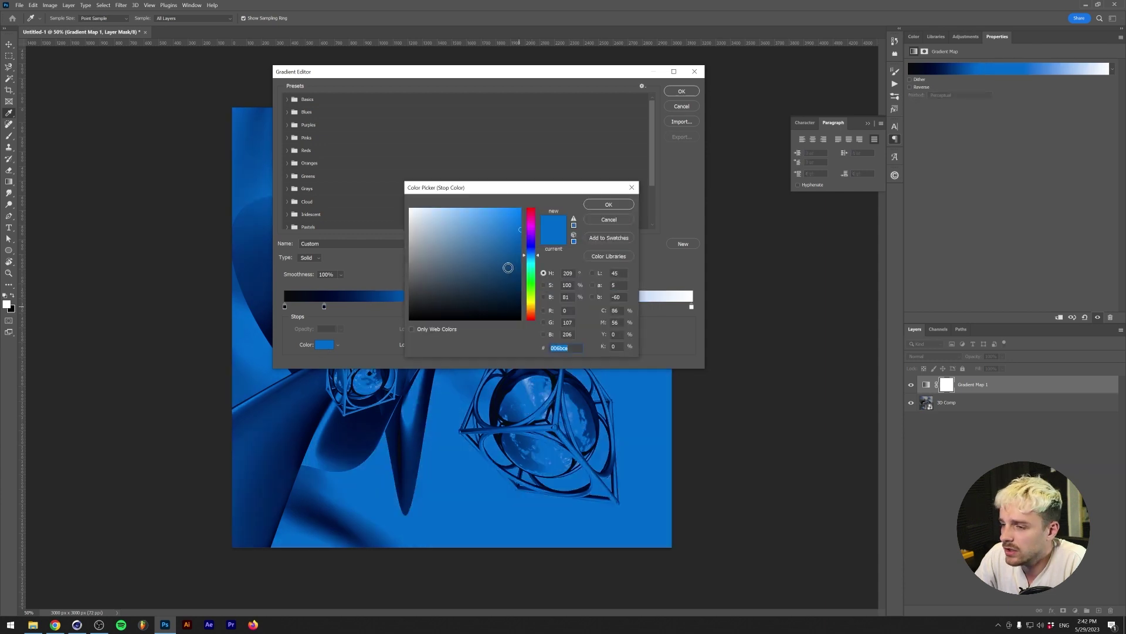
pyautogui.click(531, 260)
pyautogui.click(511, 218)
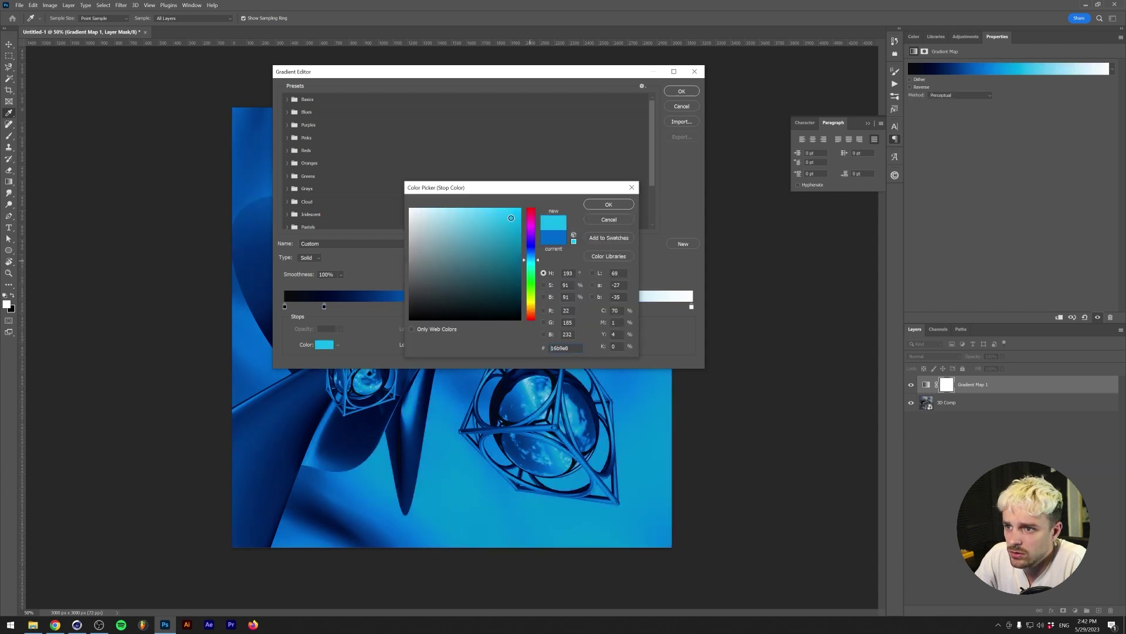
pyautogui.click(608, 204)
# - Reposition the gradient stops, putting cyan at Location 57 and the white end at 90%
pyautogui.moveTo(521, 306); pyautogui.dragTo(564, 306)
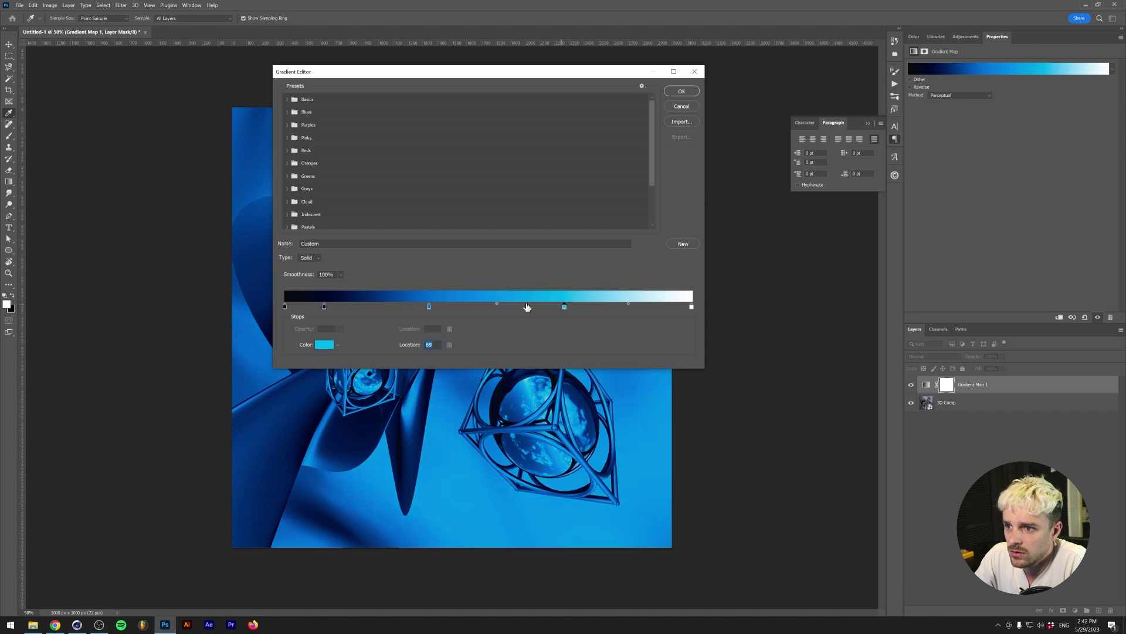
pyautogui.moveTo(429, 306); pyautogui.dragTo(414, 307)
pyautogui.moveTo(324, 306); pyautogui.dragTo(302, 306)
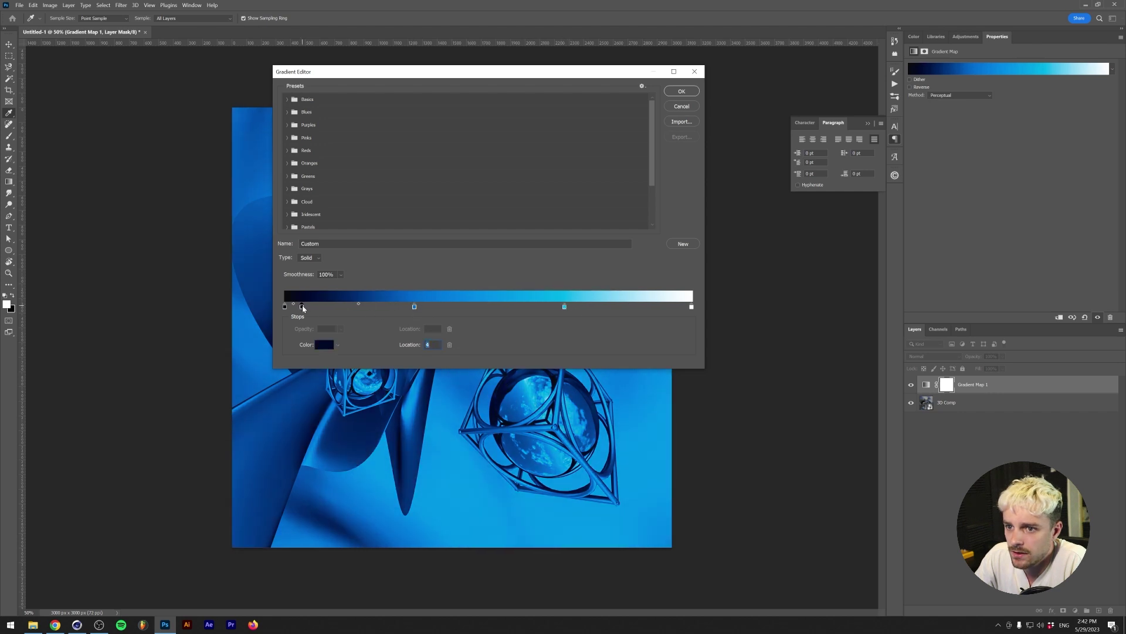
pyautogui.press('Return')
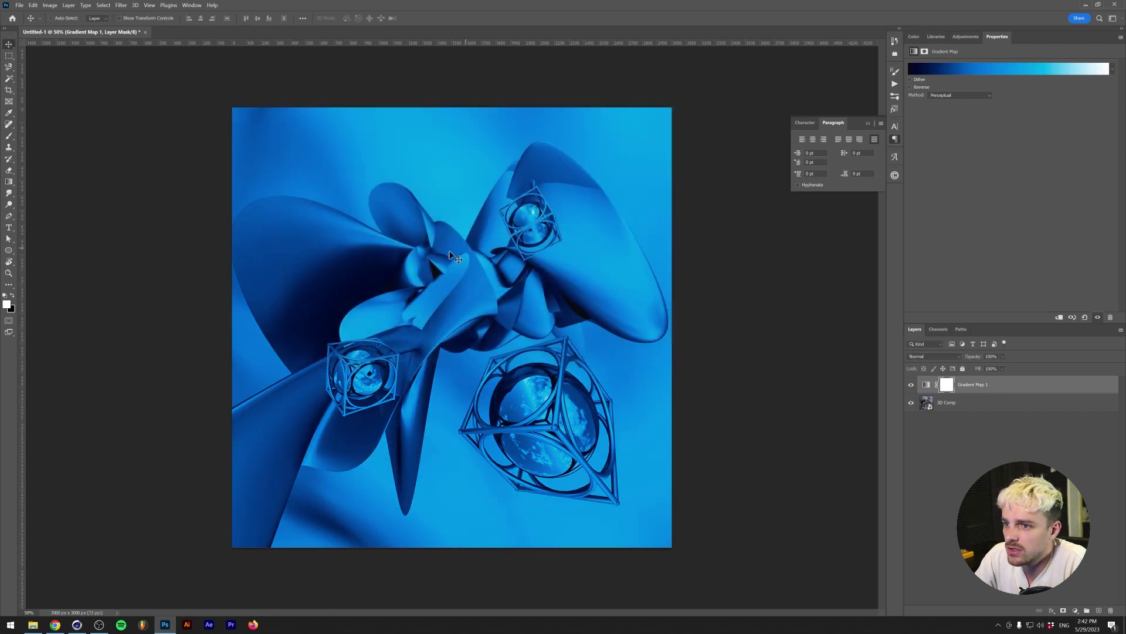
pyautogui.click(1006, 69)
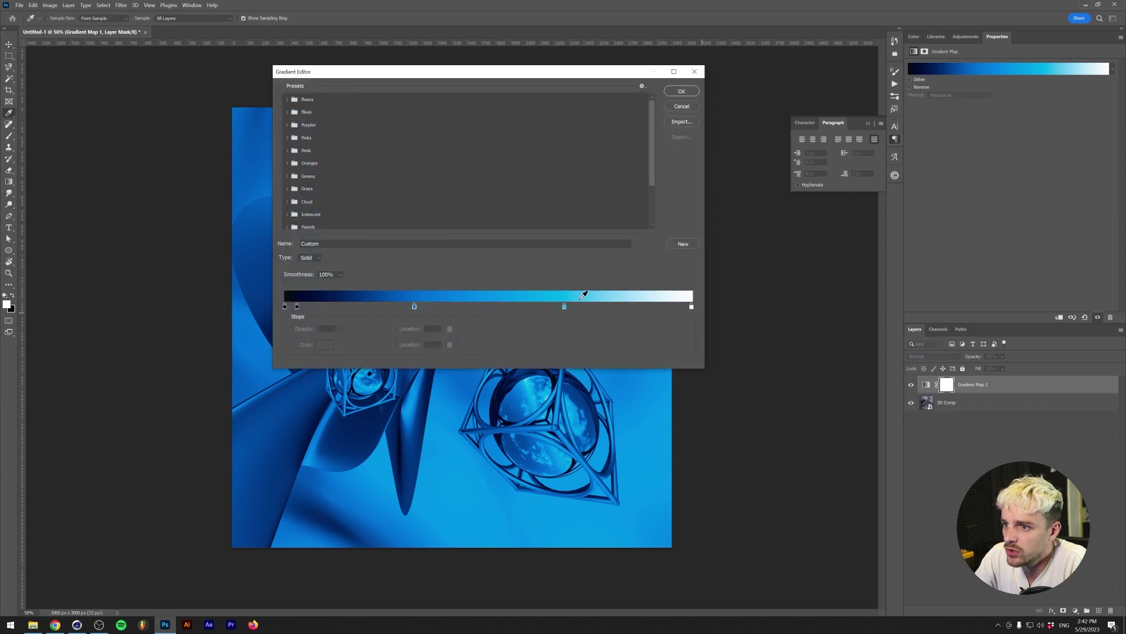
pyautogui.moveTo(566, 306); pyautogui.dragTo(518, 306)
pyautogui.moveTo(691, 306); pyautogui.dragTo(651, 307)
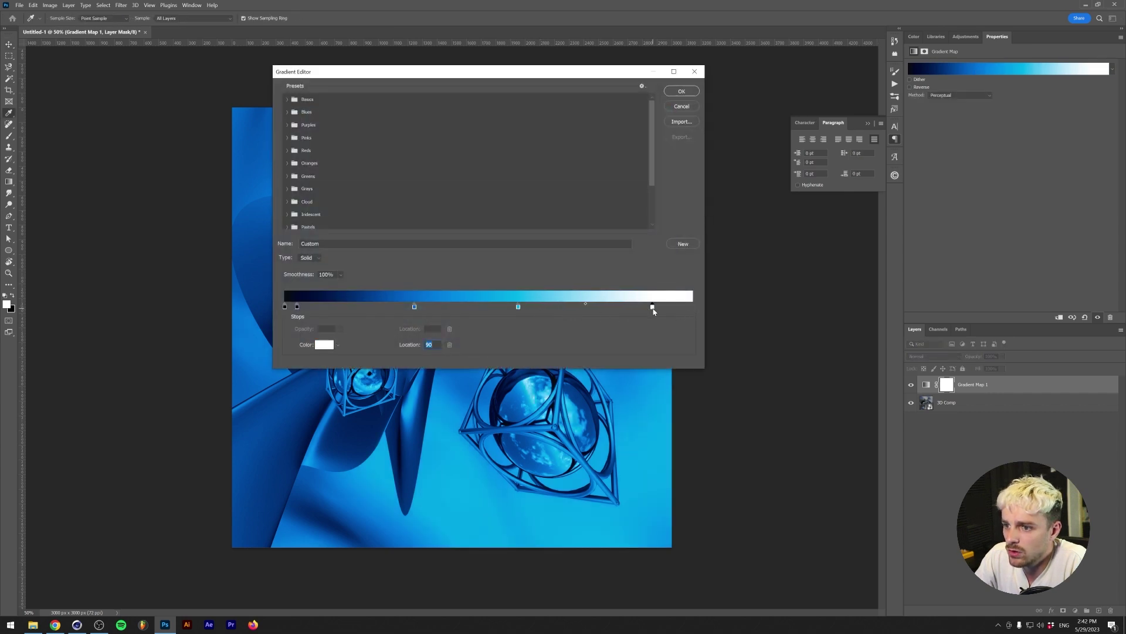
pyautogui.press('Return')
# - Preview blend modes on the Gradient Map and set it to Soft Light
pyautogui.click(937, 356)
pyautogui.press('Down')
pyautogui.press('Down')
pyautogui.press('Down')
pyautogui.press('Down')
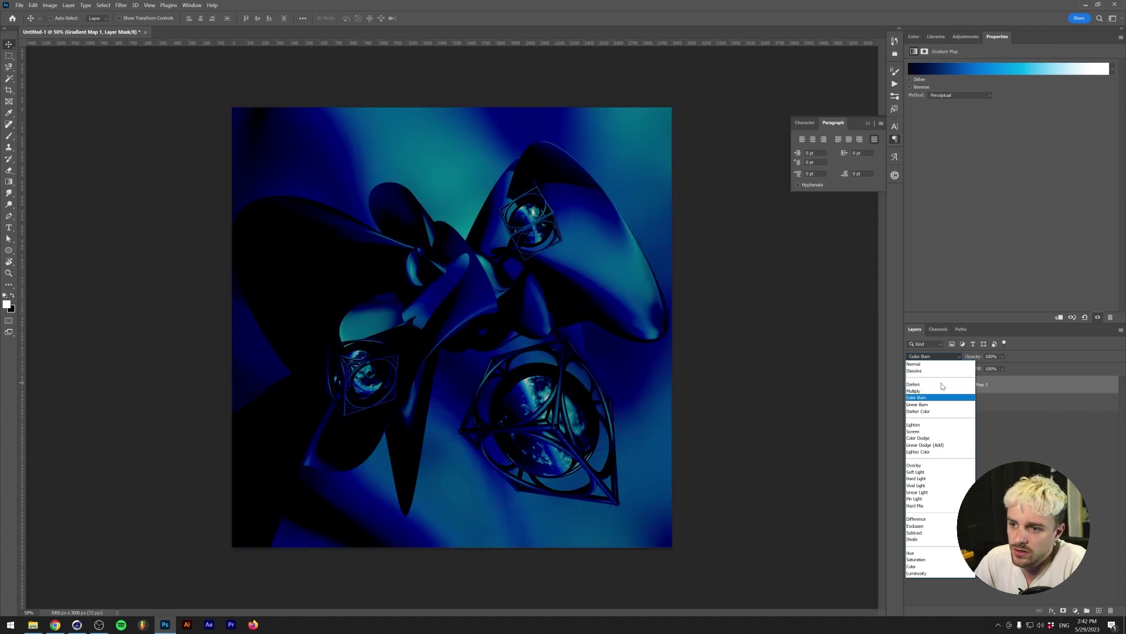
pyautogui.press('Down')
pyautogui.press('Down')
pyautogui.press('Down')
pyautogui.press('Down')
pyautogui.press('Down')
pyautogui.press('Down')
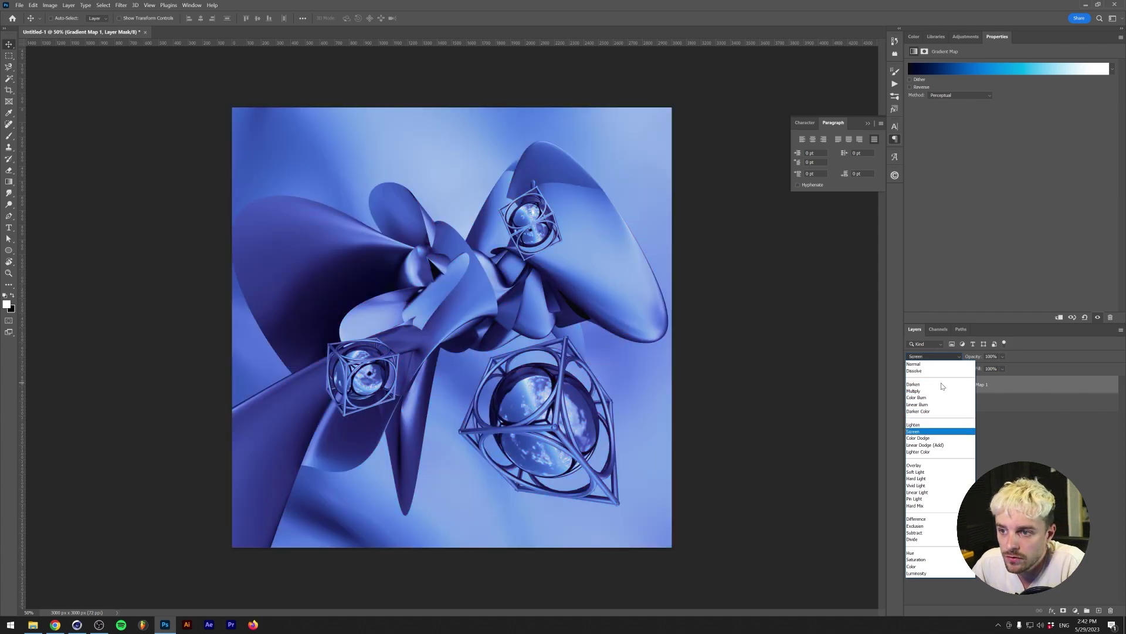
pyautogui.press('Down')
pyautogui.press('Down')
pyautogui.press('Down')
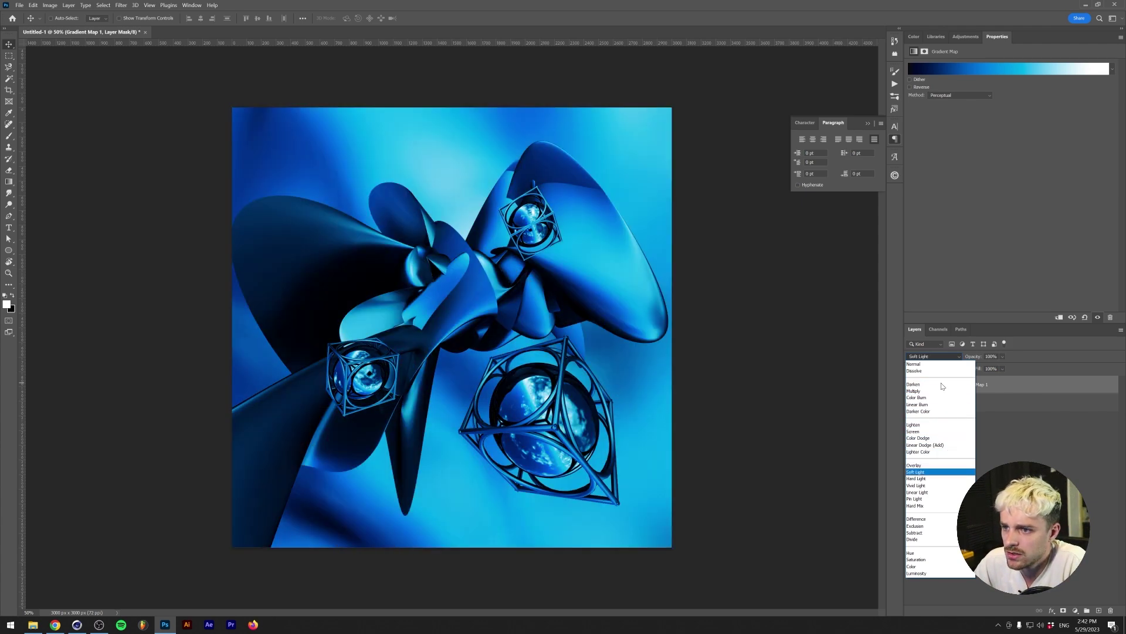
pyautogui.press('Down')
pyautogui.press('Up')
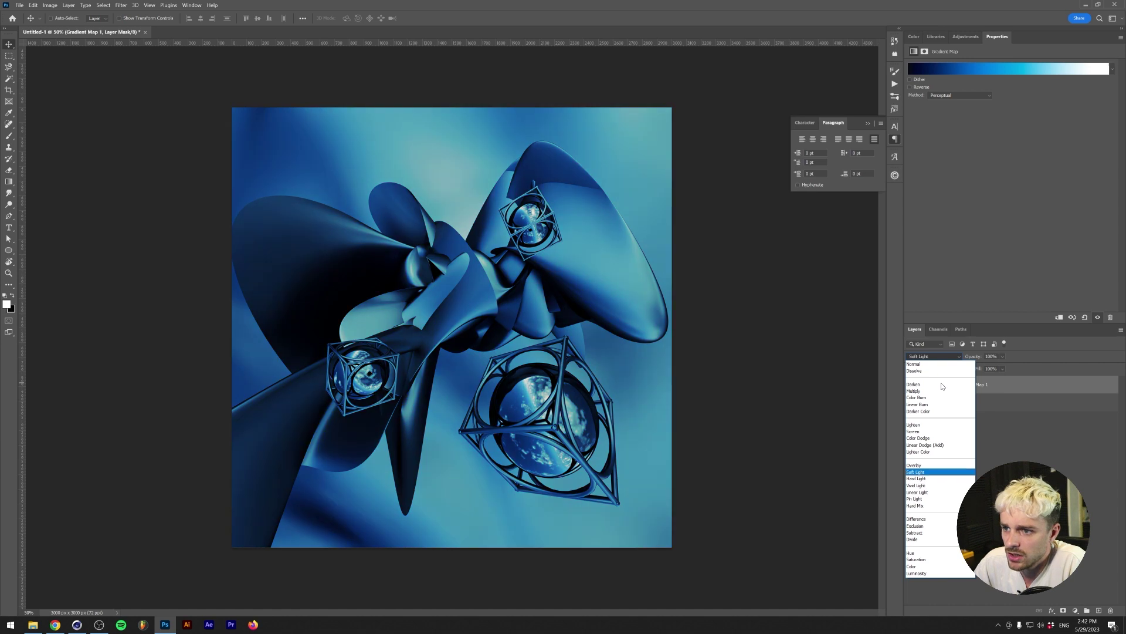
pyautogui.press('Return')
# - Add a Curves layer above 3D Comp with the white point moved in and a midtone point
pyautogui.click(946, 402)
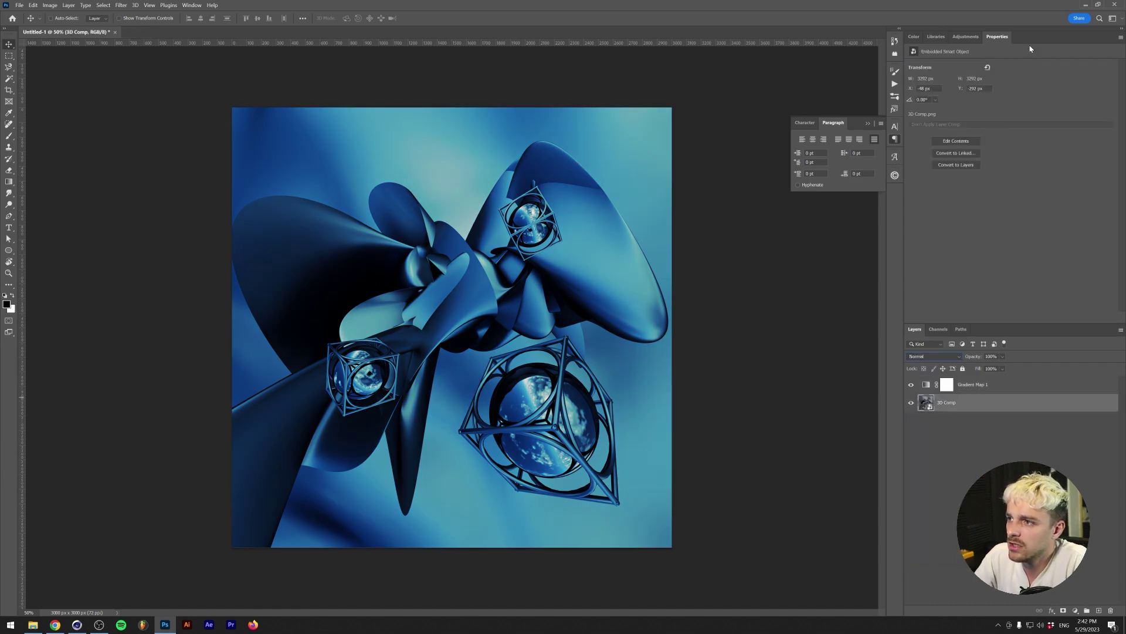
pyautogui.click(966, 37)
pyautogui.click(947, 80)
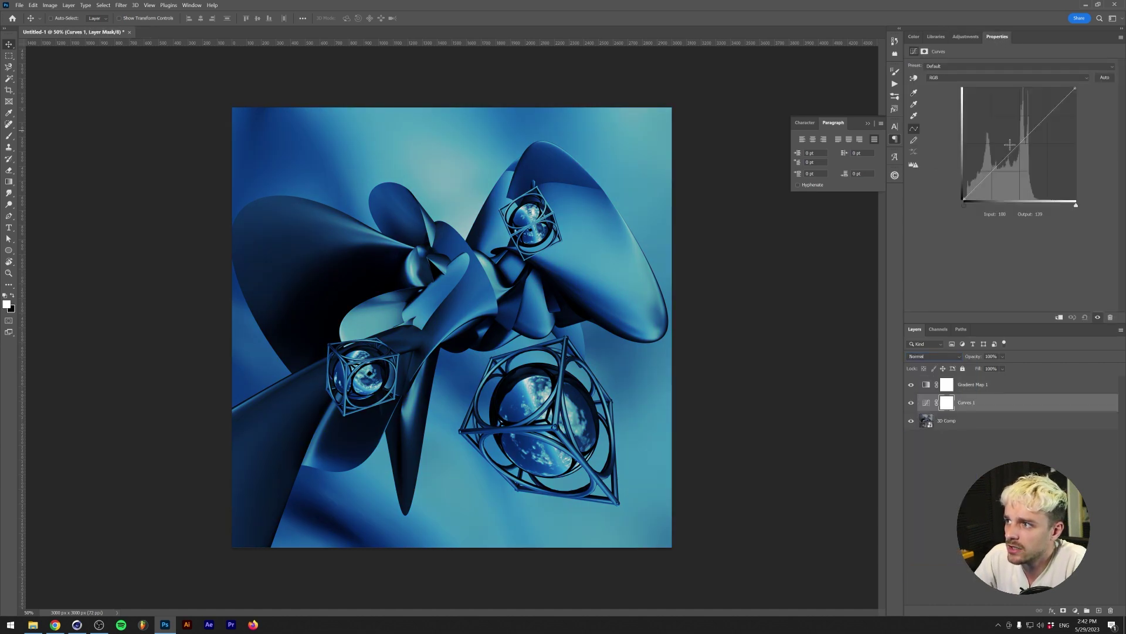
pyautogui.moveTo(1077, 207); pyautogui.dragTo(1043, 207)
pyautogui.moveTo(1003, 141); pyautogui.dragTo(1005, 140)
# - Change the Gradient Map 1 blend mode to Overlay
pyautogui.click(971, 385)
pyautogui.click(932, 357)
pyautogui.press('Down')
pyautogui.press('Down')
pyautogui.press('Down')
pyautogui.press('Down')
pyautogui.press('Down')
pyautogui.press('Down')
pyautogui.press('Down')
pyautogui.press('Down')
pyautogui.press('Down')
pyautogui.press('Down')
pyautogui.press('Down')
pyautogui.press('Down')
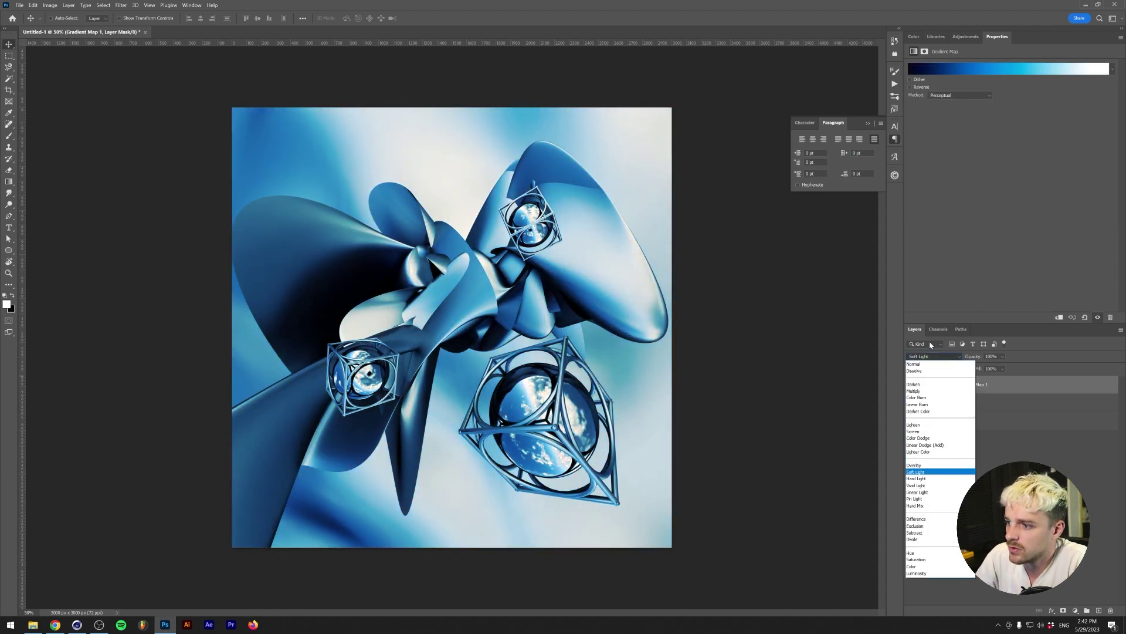
pyautogui.press('Up')
pyautogui.press('Down')
pyautogui.press('Down')
pyautogui.press('Down')
pyautogui.press('Down')
pyautogui.press('Down')
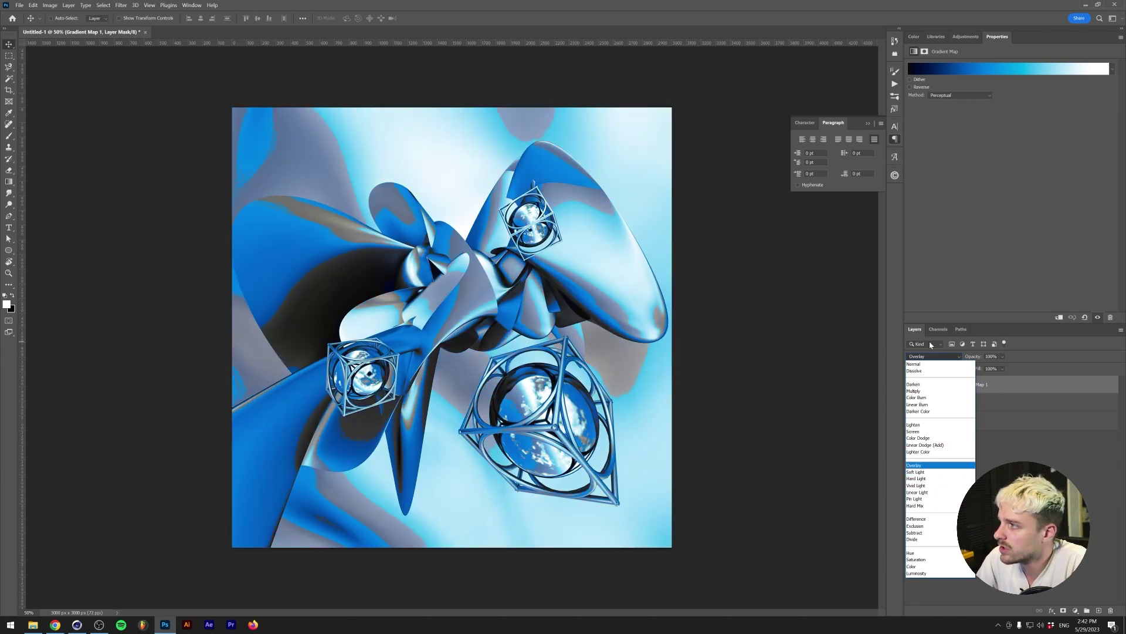
pyautogui.press('Up')
pyautogui.press('Up')
pyautogui.press('Up')
pyautogui.press('Up')
pyautogui.press('Return')
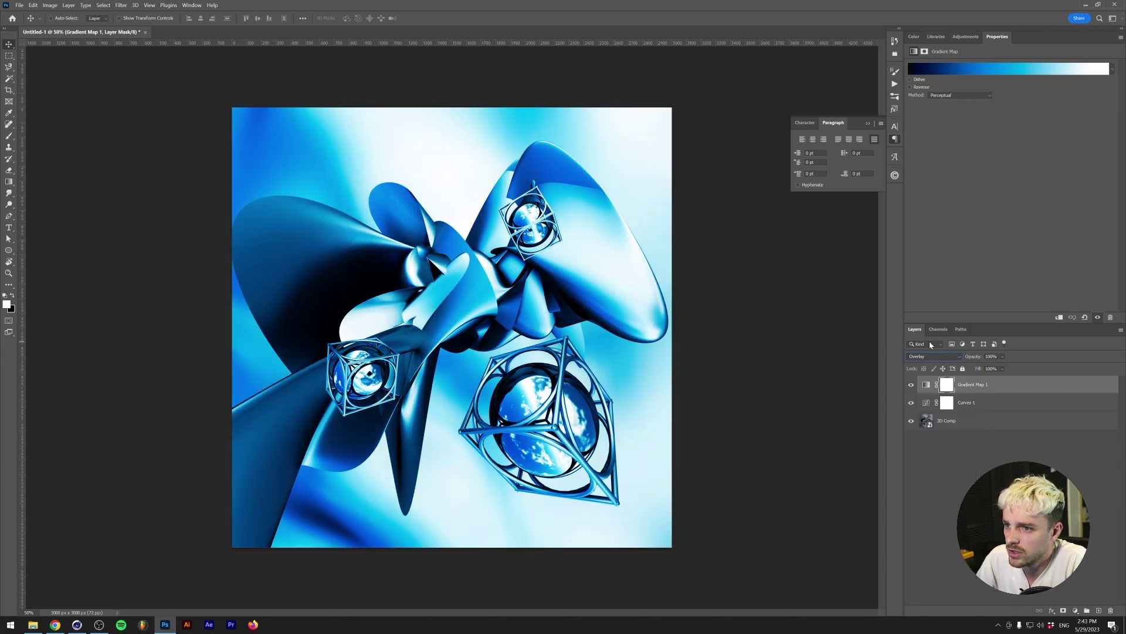
# - Recolour the gradient's 90% white stop to pale blue c9f0ff and move it to the end
pyautogui.click(1086, 76)
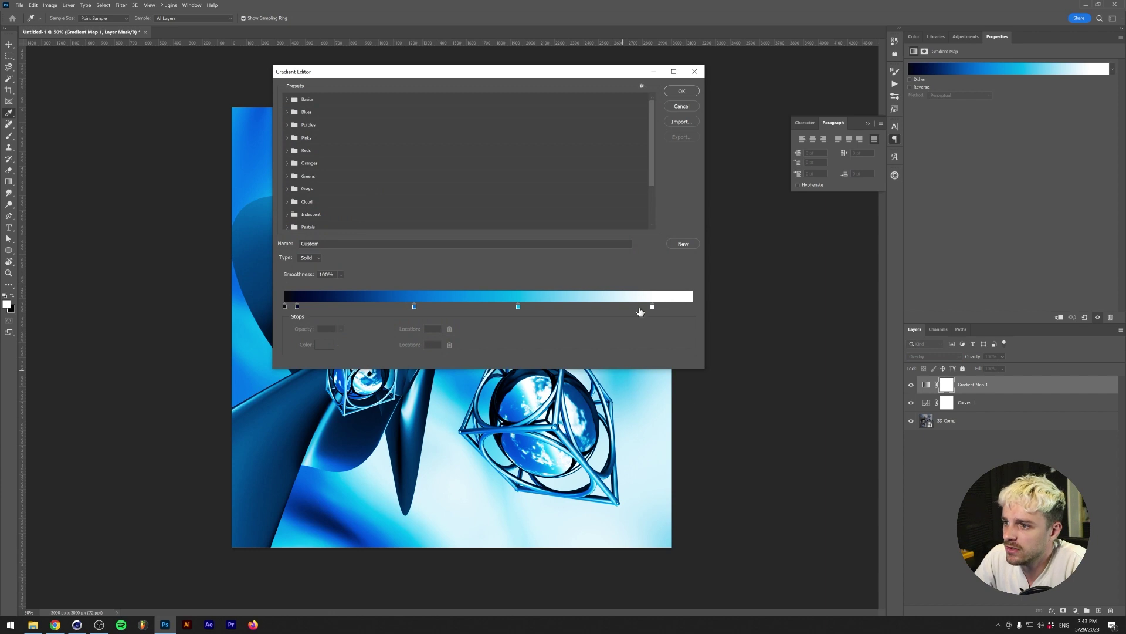
pyautogui.click(653, 306)
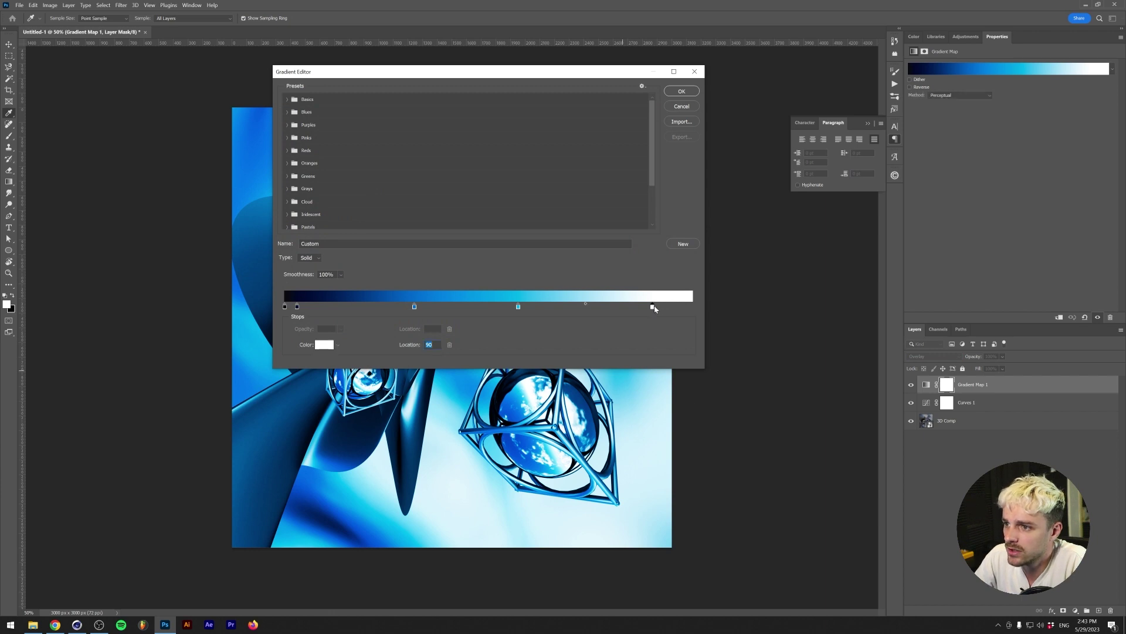
pyautogui.click(325, 345)
pyautogui.click(533, 265)
pyautogui.click(533, 259)
pyautogui.click(433, 208)
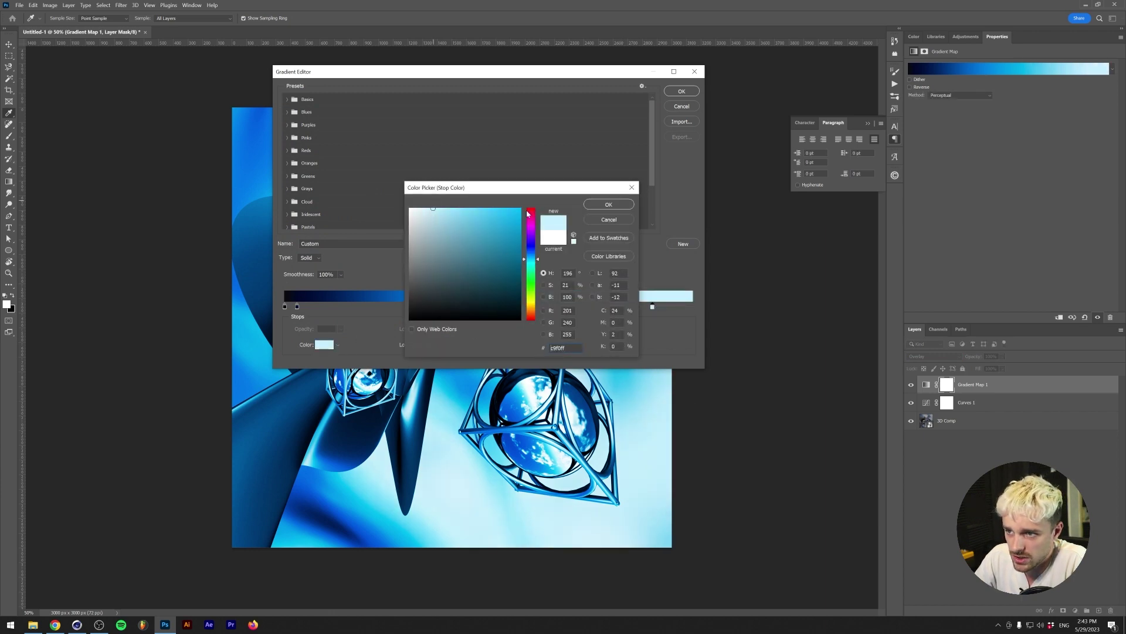
pyautogui.click(609, 204)
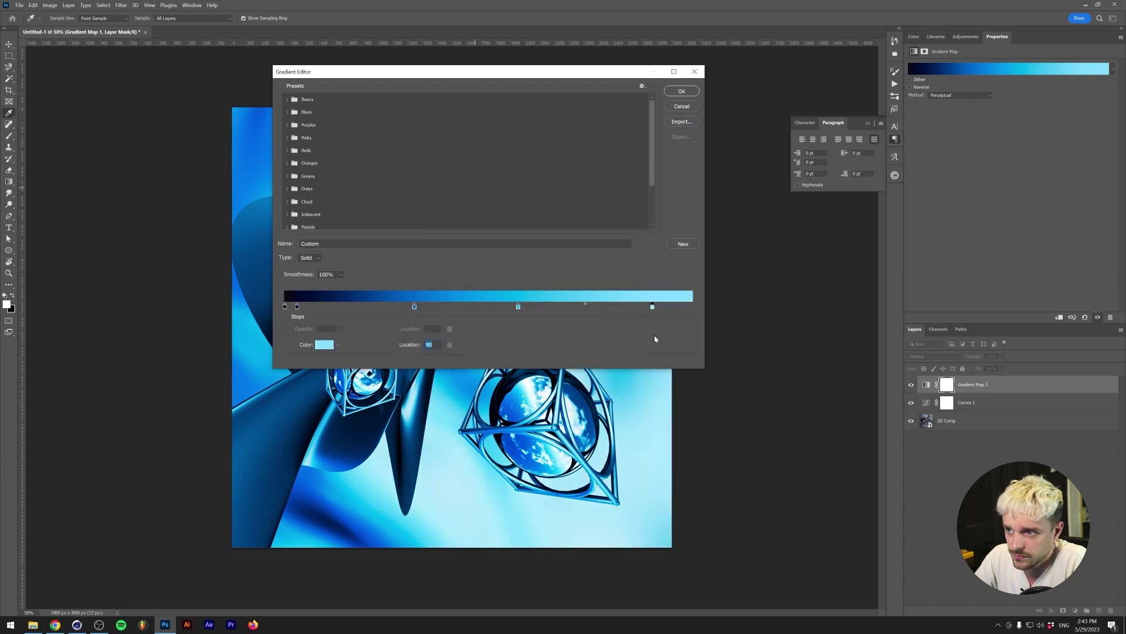
pyautogui.moveTo(653, 307); pyautogui.dragTo(716, 305)
# - Slide the cyan stop further left and accept the gradient
pyautogui.click(530, 306)
pyautogui.moveTo(530, 306); pyautogui.dragTo(446, 306)
pyautogui.press('Return')
pyautogui.click(966, 37)
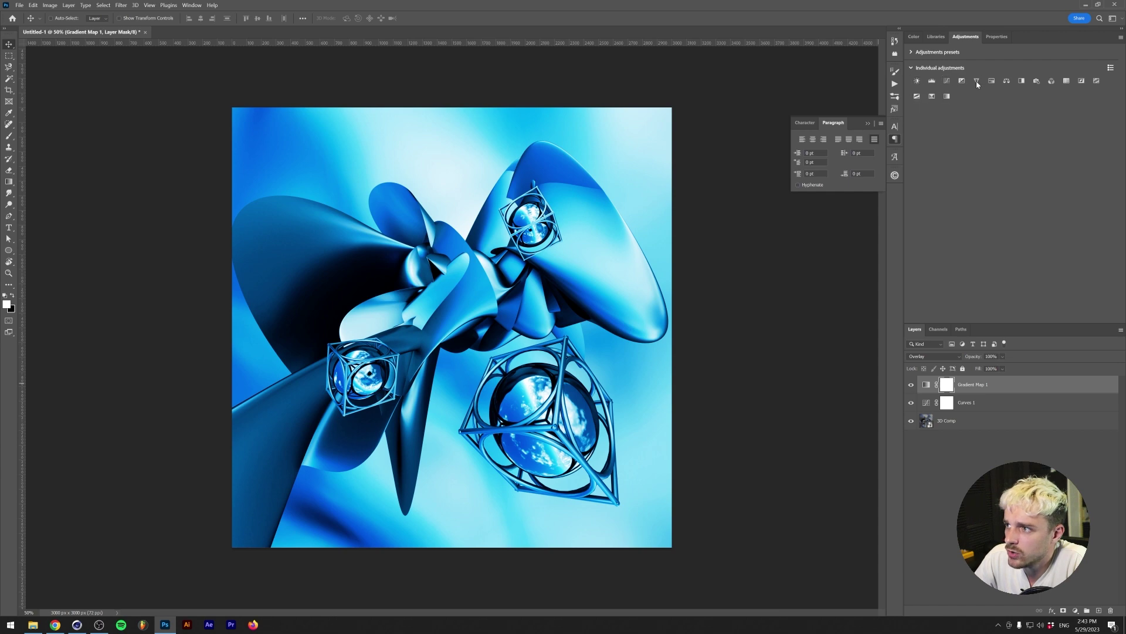
# - Add a Hue/Saturation layer at Hue +20 and a Curves layer with the white point at Input 198
pyautogui.click(991, 82)
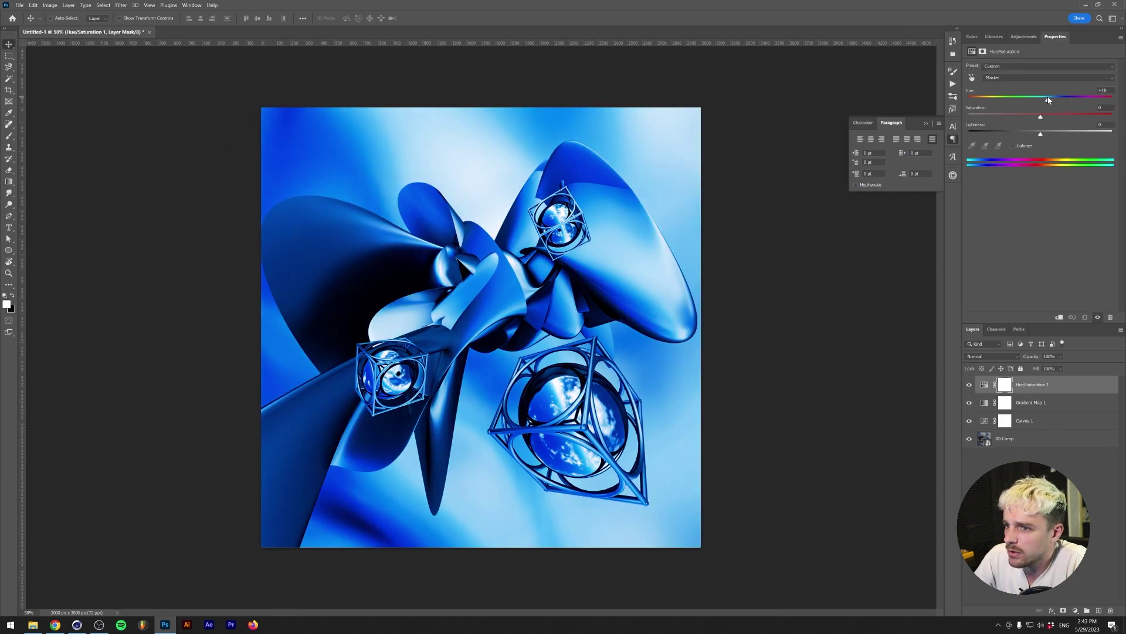
pyautogui.moveTo(1042, 98); pyautogui.dragTo(1053, 94)
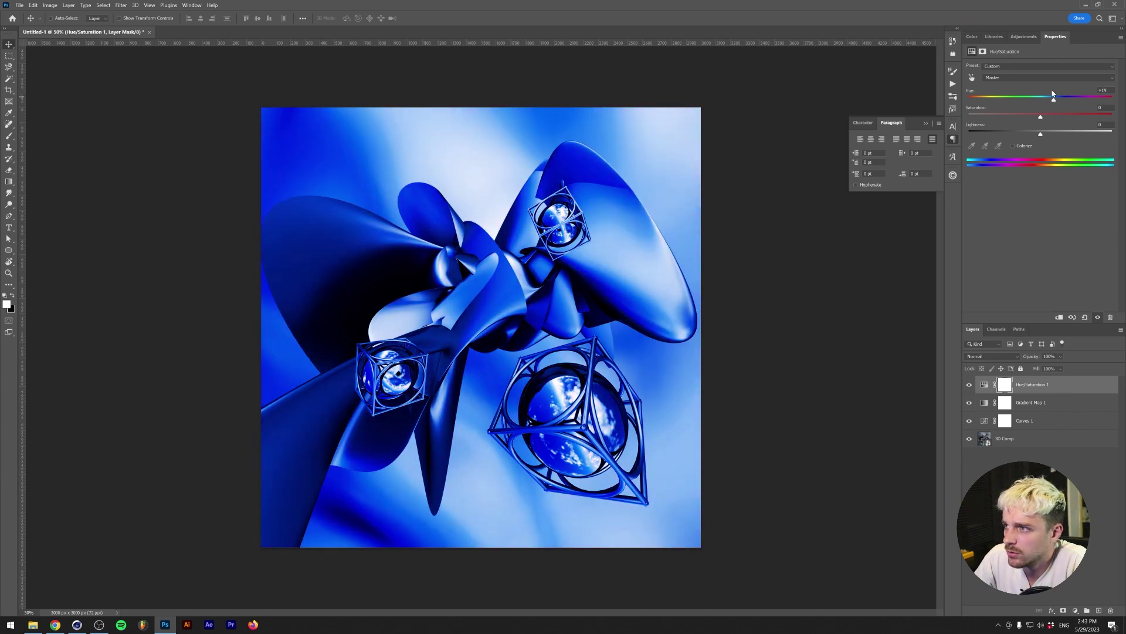
pyautogui.click(1024, 37)
pyautogui.click(1005, 77)
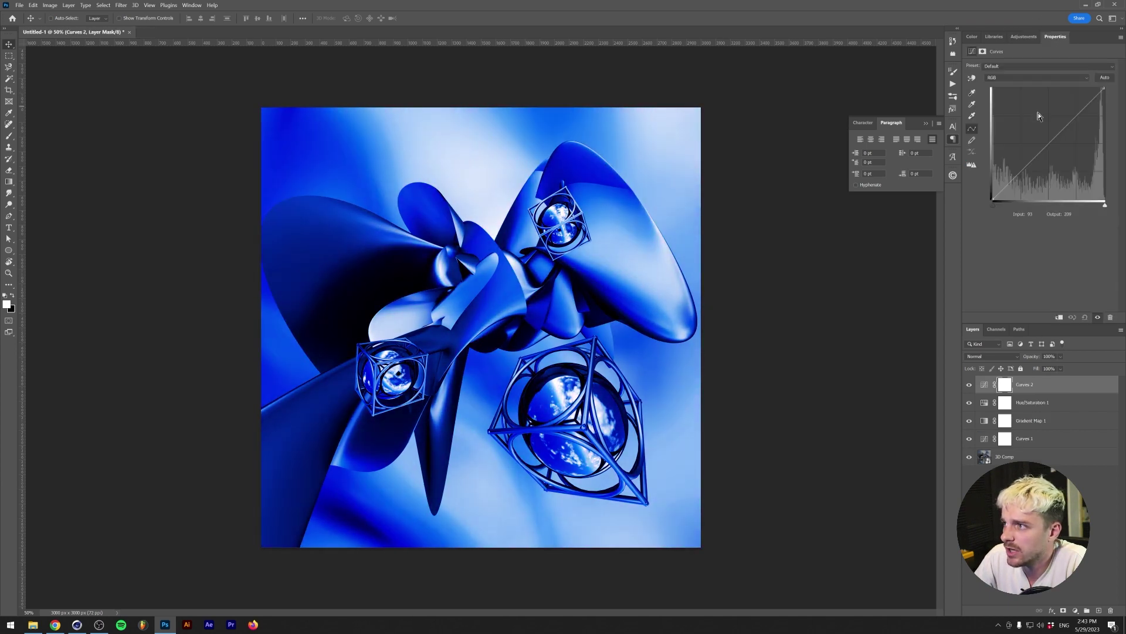
pyautogui.moveTo(1047, 146); pyautogui.dragTo(1047, 228)
pyautogui.moveTo(1103, 89); pyautogui.dragTo(1080, 89)
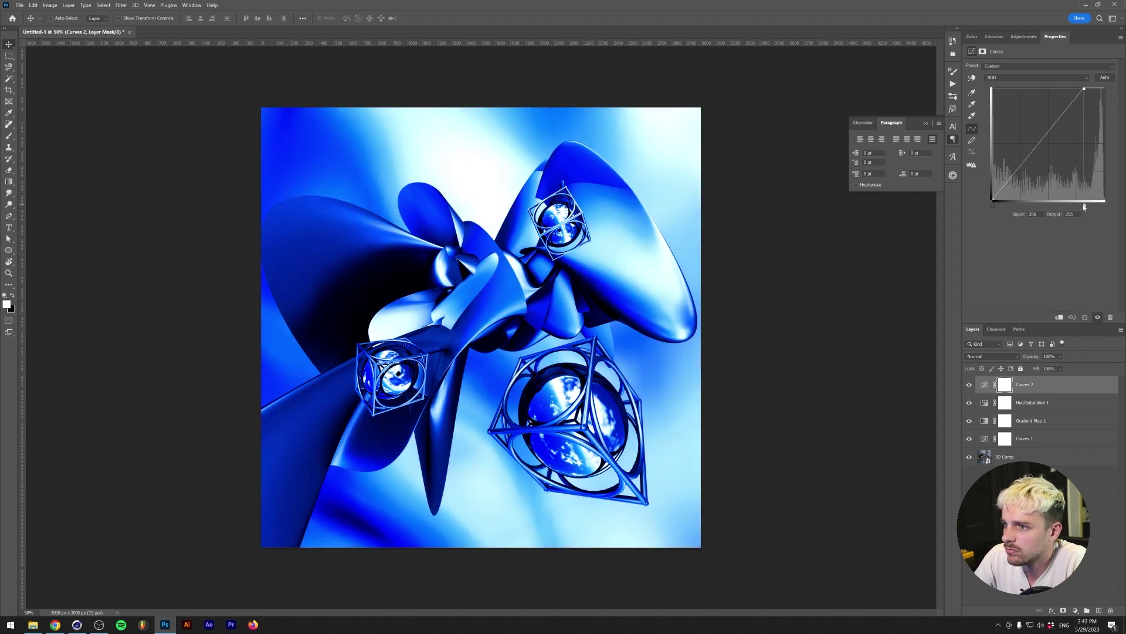
pyautogui.click(1076, 611)
pyautogui.click(1071, 447)
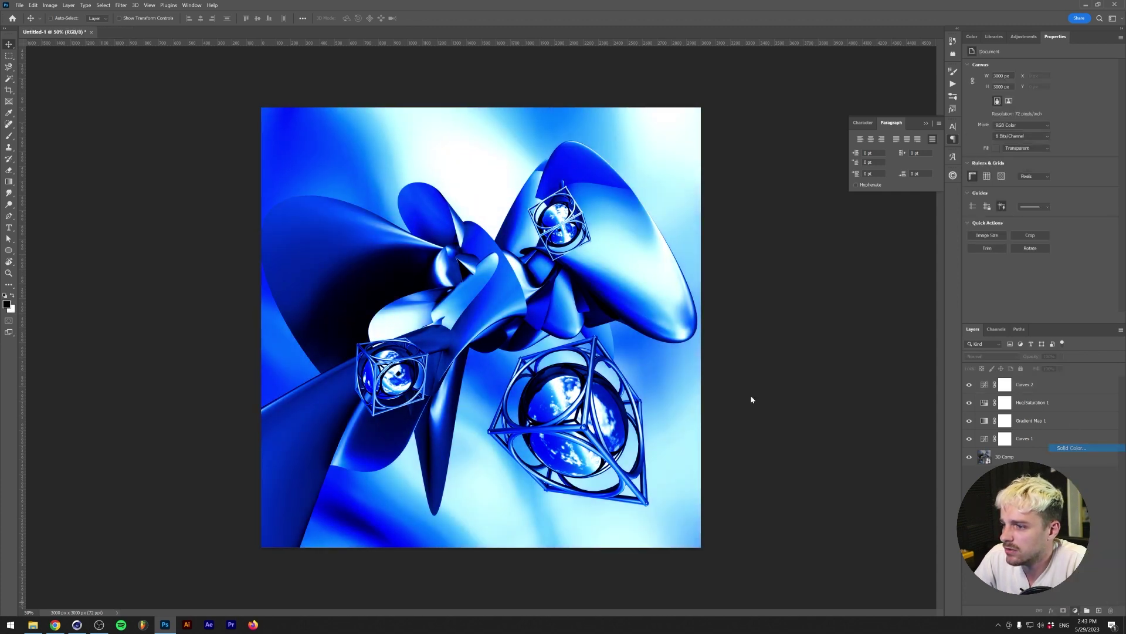
# - Give the Solid Color fill a blue-violet #636eff and blend it in Hue mode
pyautogui.click(530, 258)
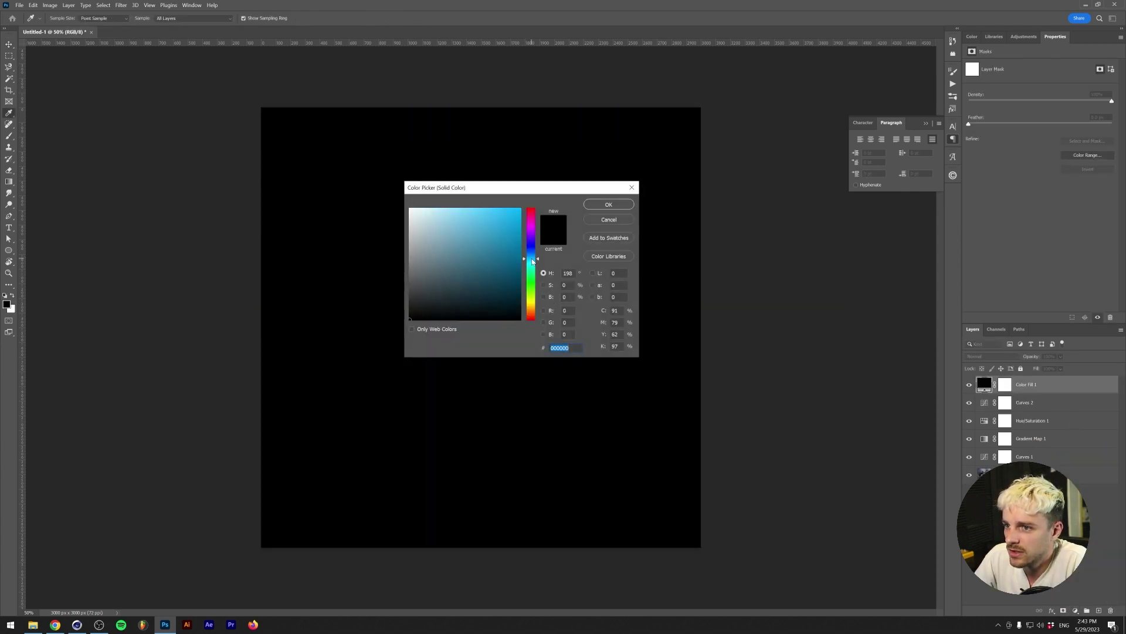
pyautogui.moveTo(508, 259); pyautogui.dragTo(521, 209)
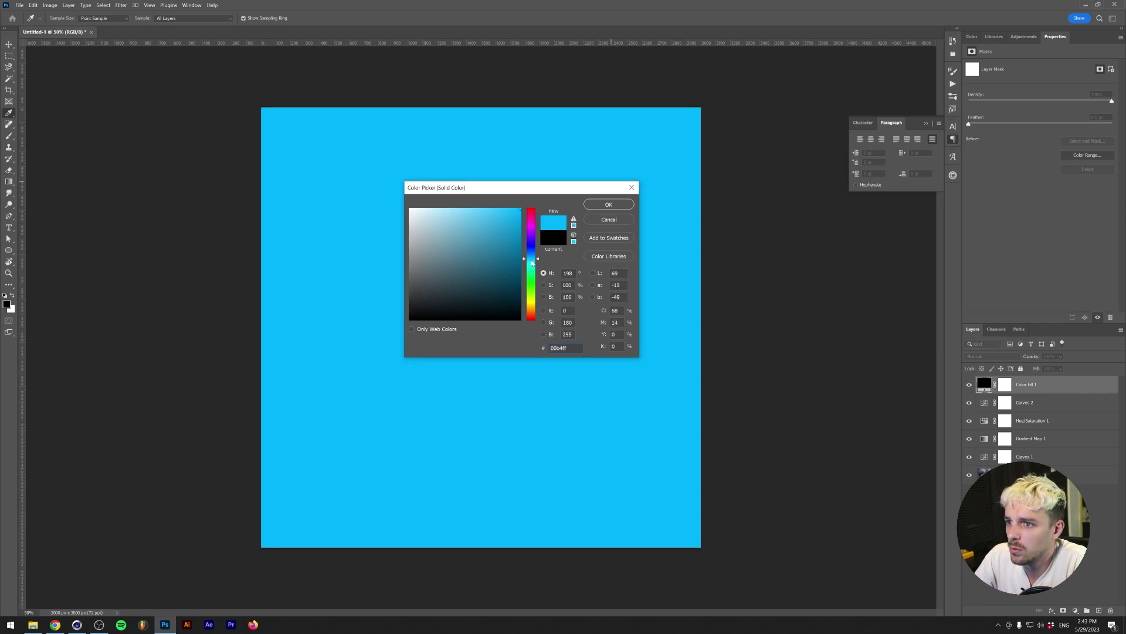
pyautogui.moveTo(531, 263); pyautogui.dragTo(534, 254)
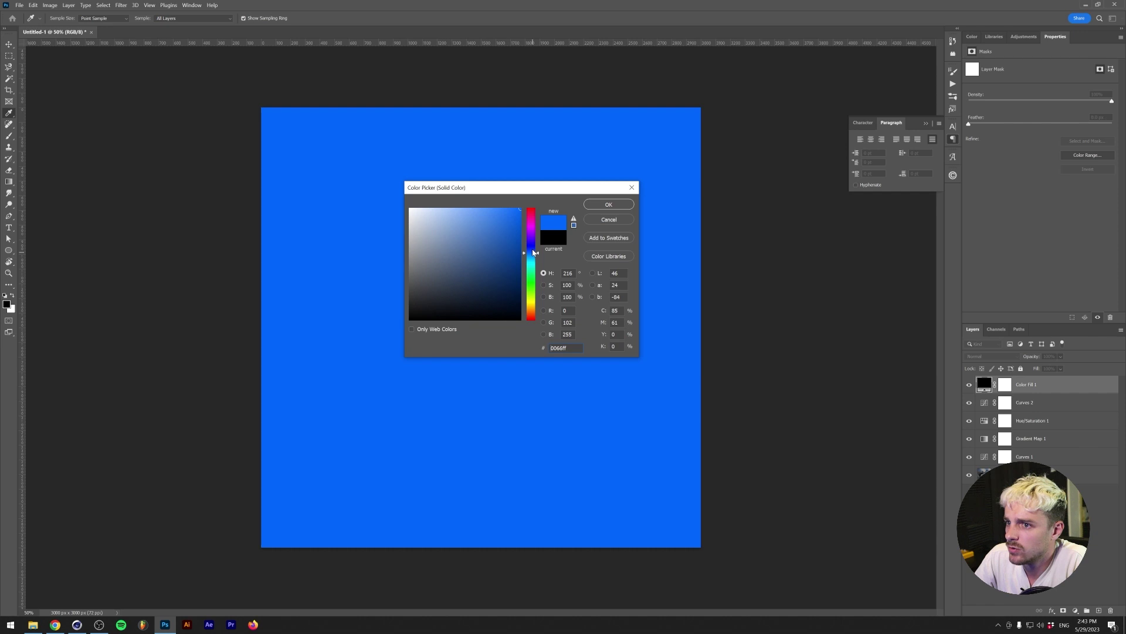
pyautogui.moveTo(532, 253); pyautogui.dragTo(532, 249)
pyautogui.click(460, 209)
pyautogui.click(478, 208)
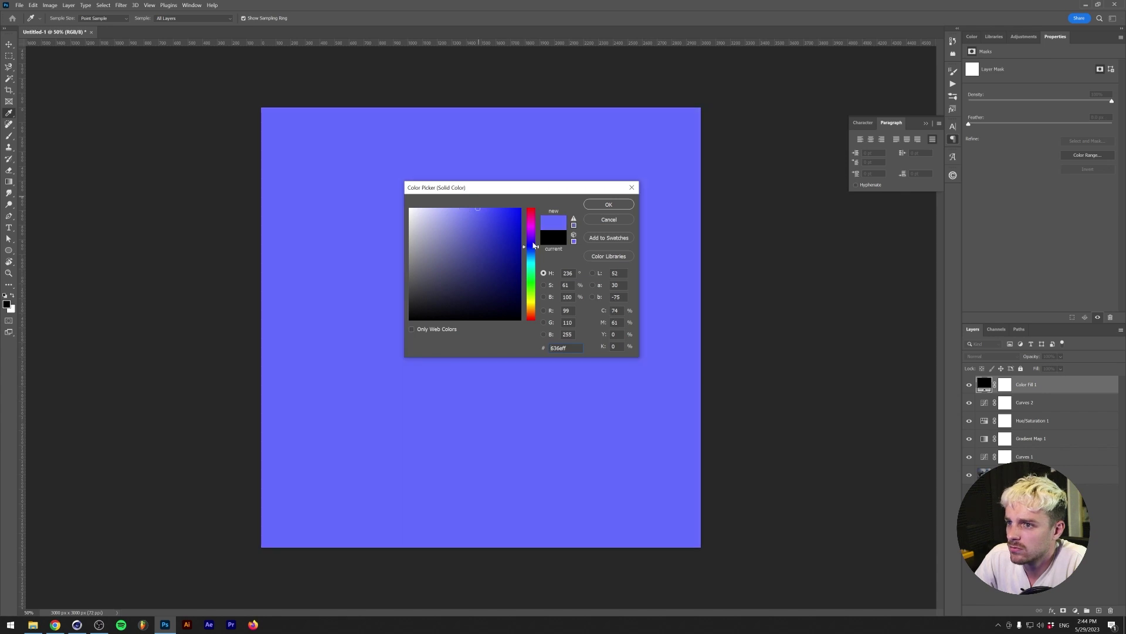
pyautogui.press('Return')
pyautogui.click(991, 356)
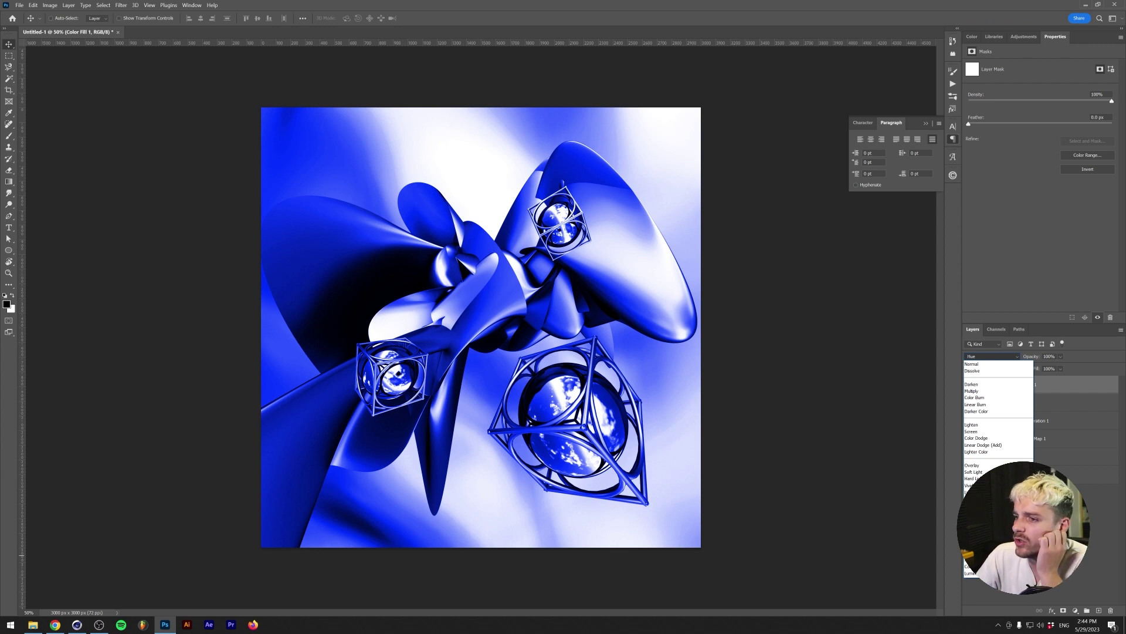
pyautogui.press('Return')
# - Delete the Curves 2 and Hue/Saturation 1 layers
pyautogui.click(1005, 403)
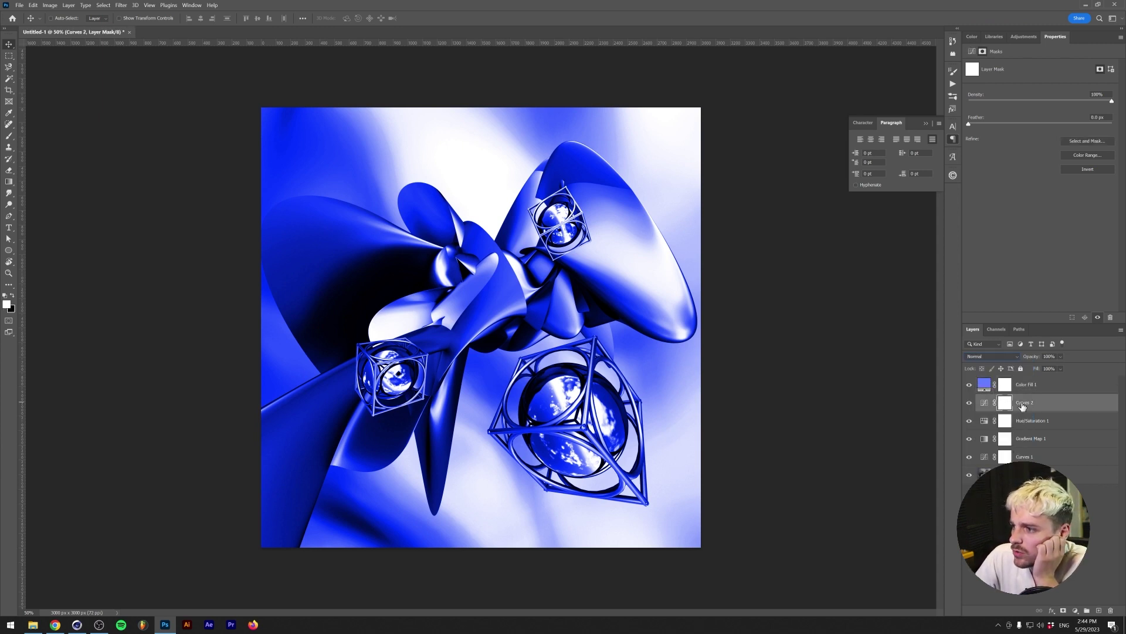
pyautogui.keyDown('shift'); pyautogui.click(1032, 421); pyautogui.keyUp('shift')
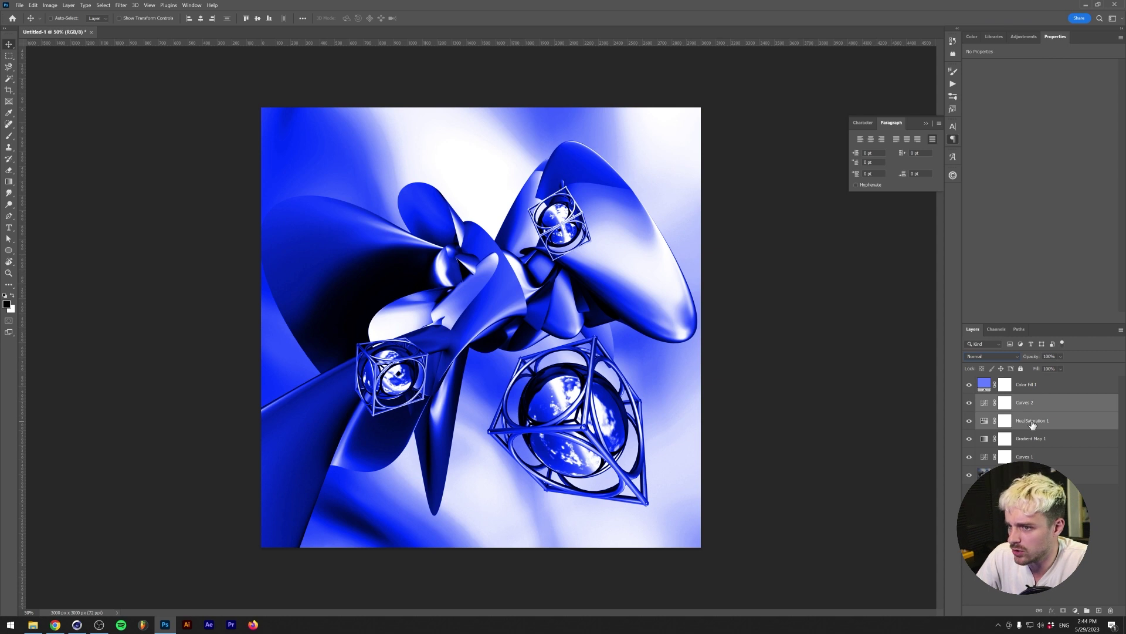
pyautogui.press('Delete')
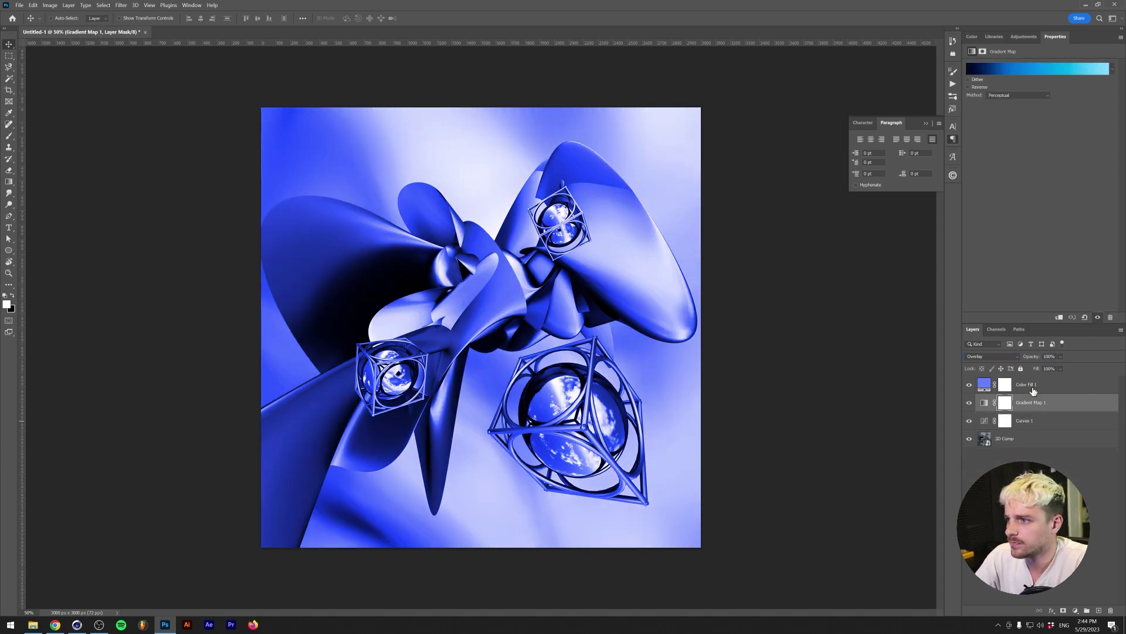
pyautogui.click(1034, 388)
# - Paste the Trancemaster 2005 reference cover from the browser into the document
pyautogui.hotkey('alt', 'Tab')
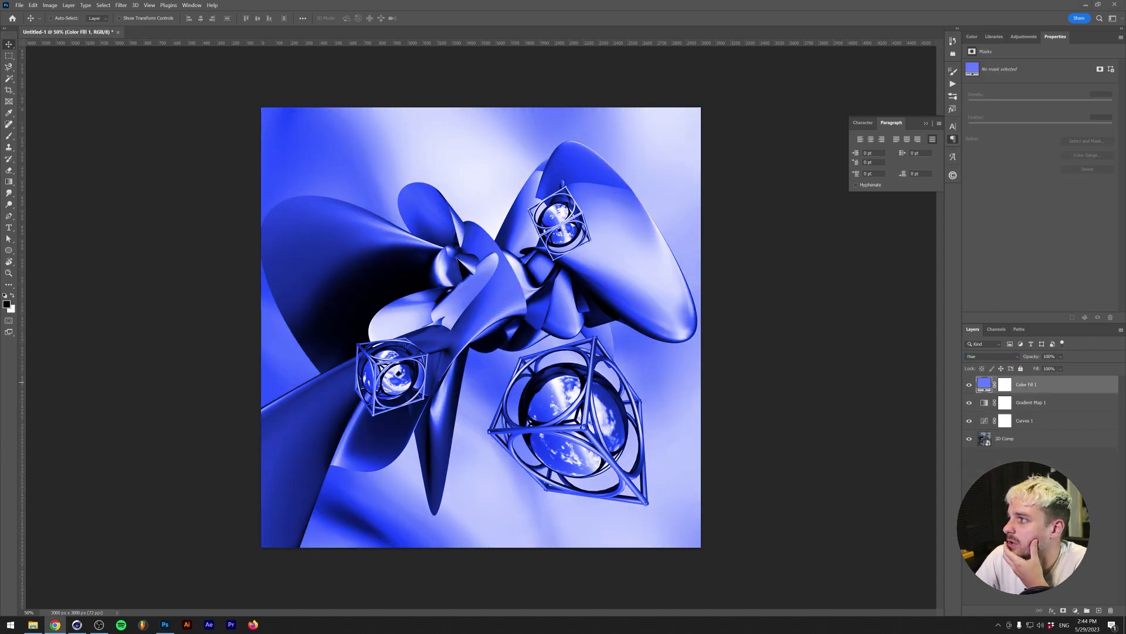
pyautogui.click(603, 9)
pyautogui.hotkey('ctrl', 'v')
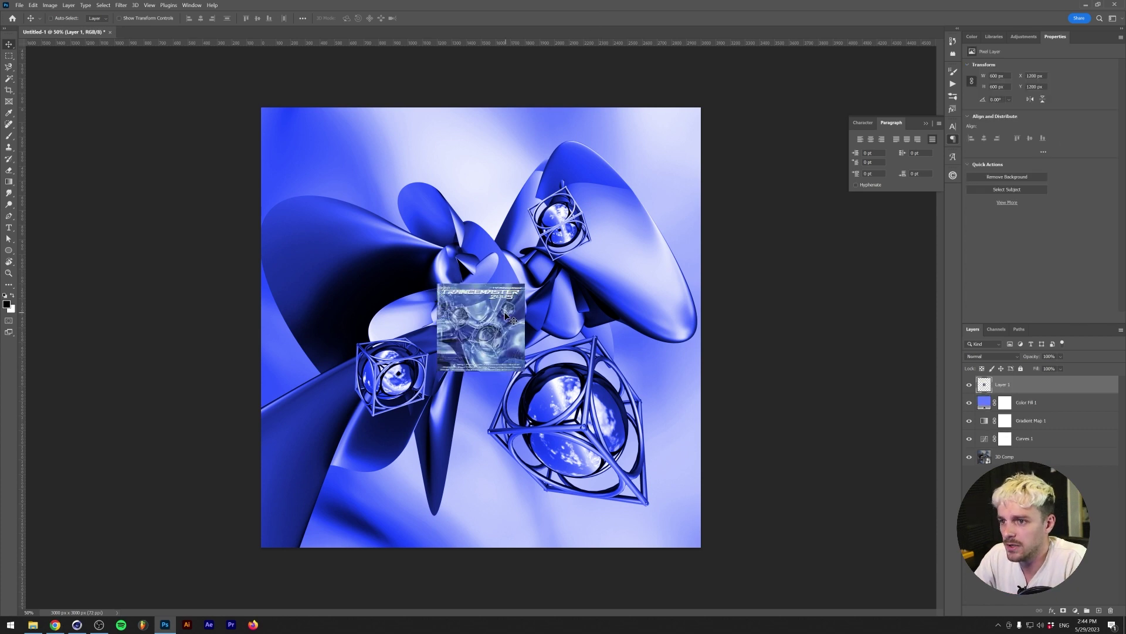
pyautogui.press('i')
pyautogui.click(501, 302)
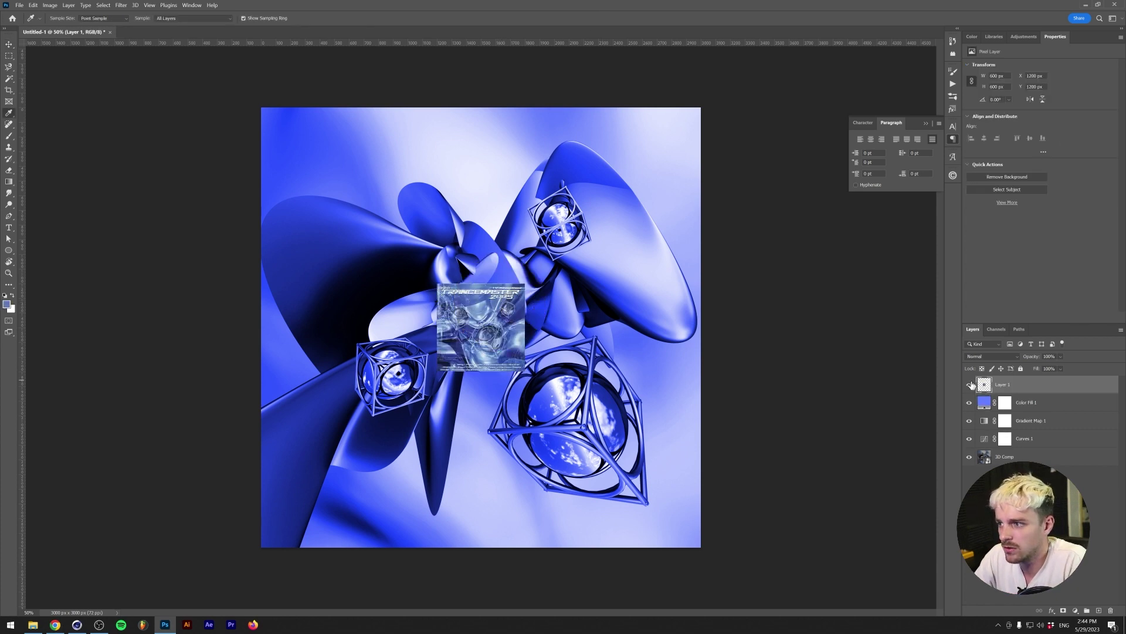
pyautogui.click(985, 405)
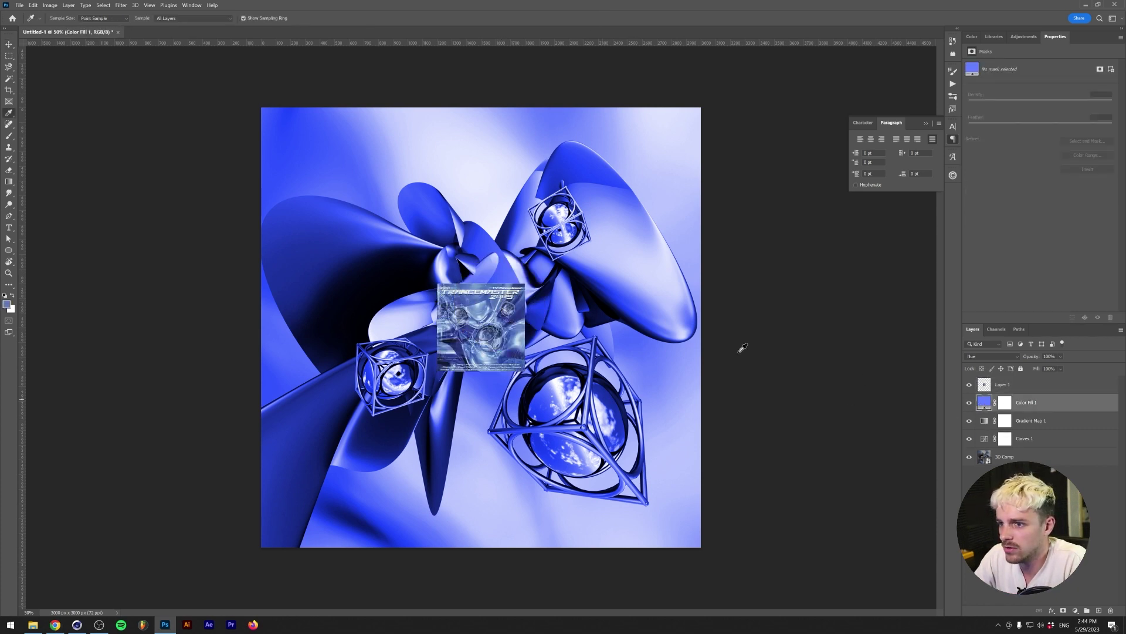
# - Set the Color Fill to a darker blue sampled from the pasted reference cover
pyautogui.moveTo(495, 201); pyautogui.dragTo(812, 317)
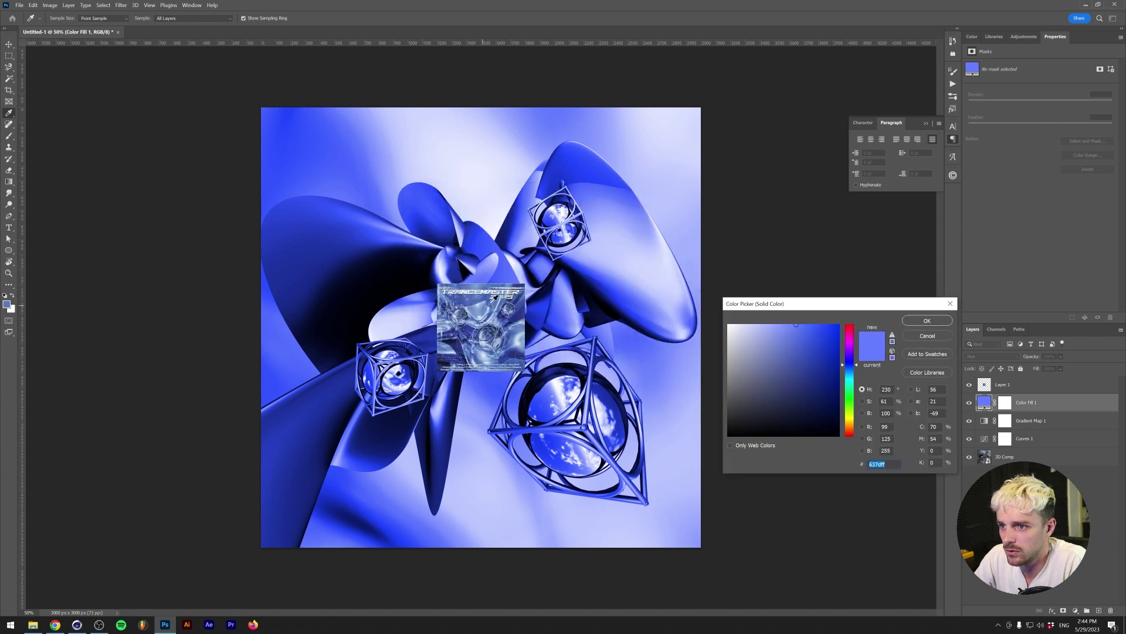
pyautogui.click(520, 304)
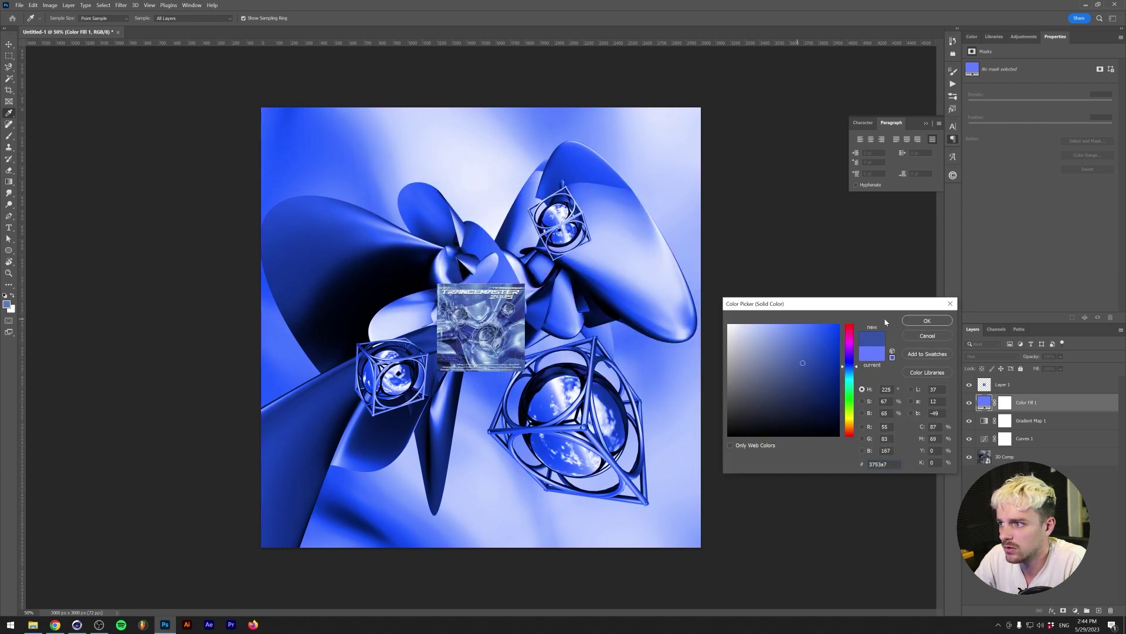
pyautogui.click(927, 320)
# - Delete the reference cover layer, keeping the fill in Hue mode
pyautogui.click(1000, 384)
pyautogui.press('Delete')
pyautogui.click(985, 356)
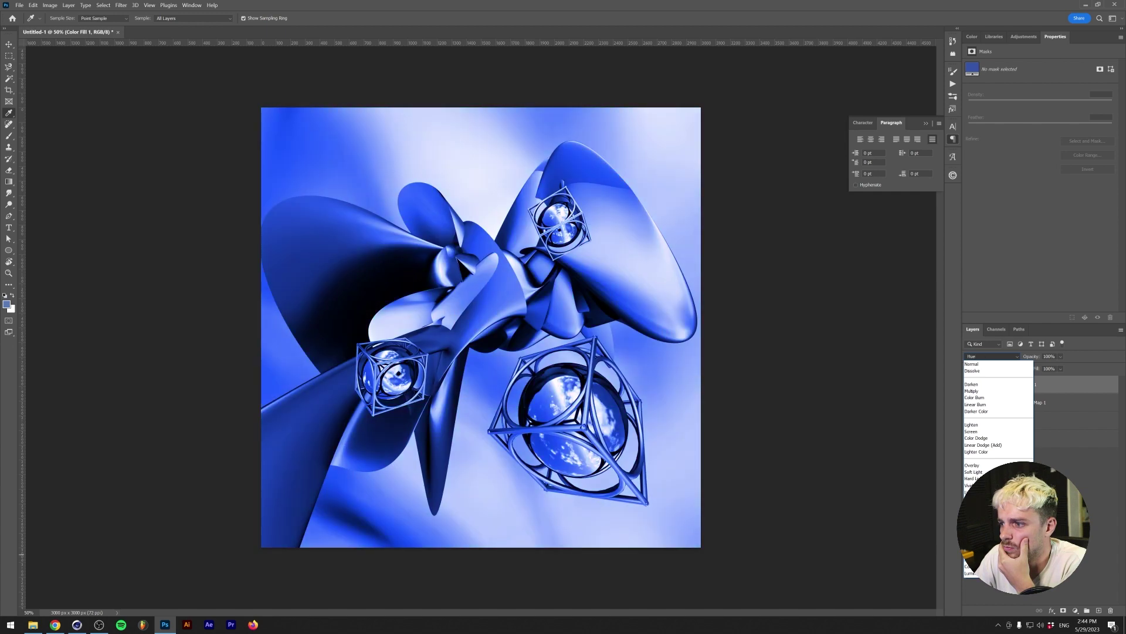
pyautogui.click(973, 553)
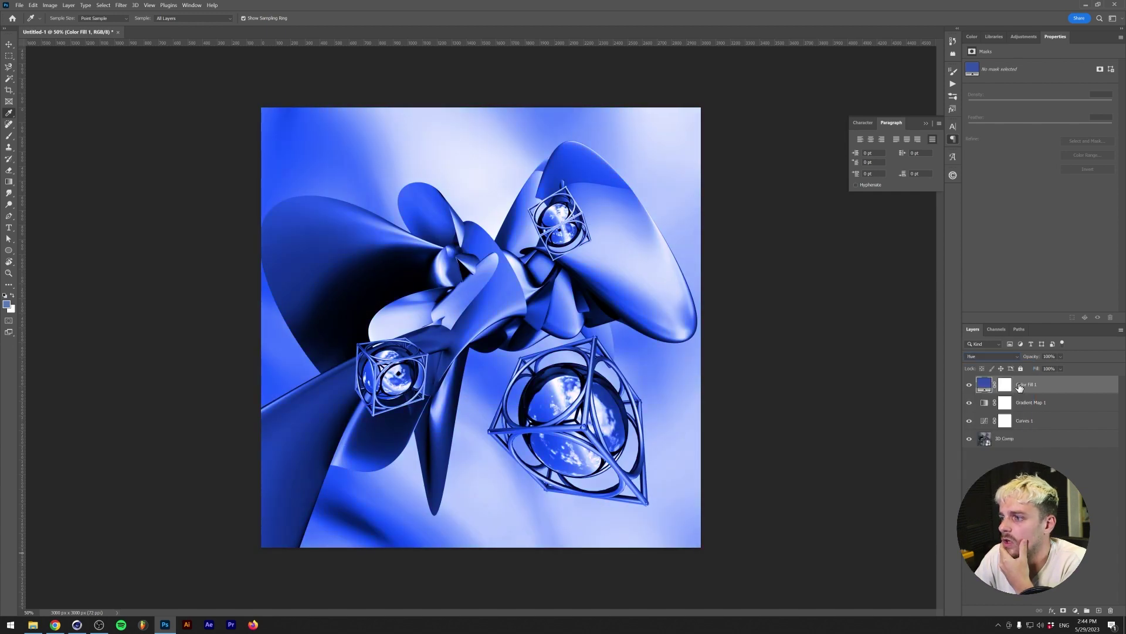
pyautogui.click(1017, 440)
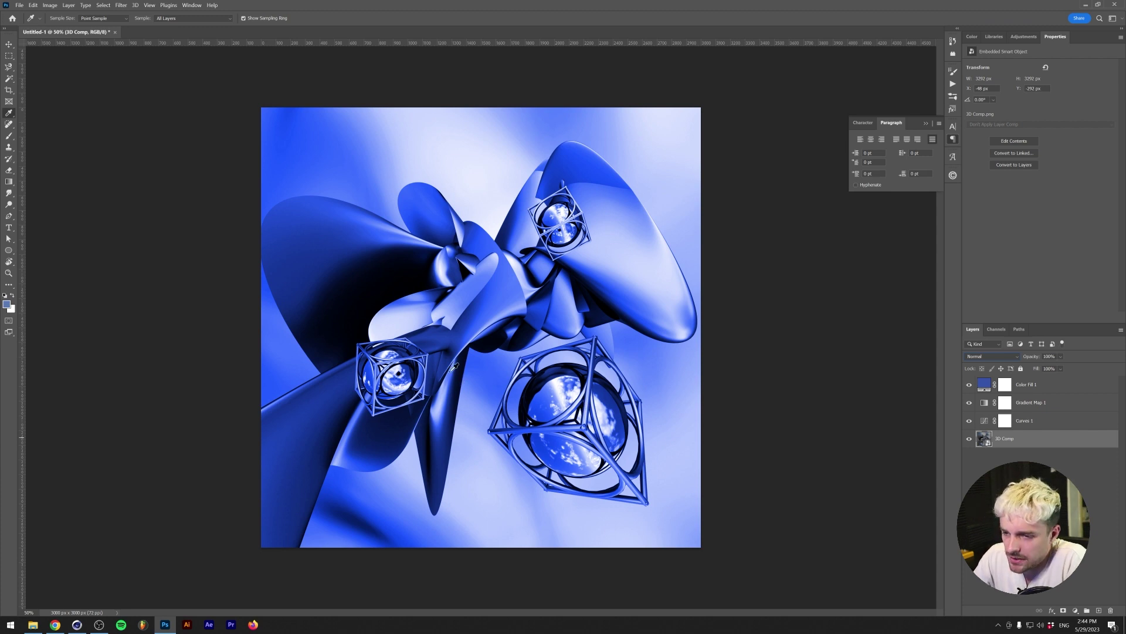
# - Duplicate the 3D Comp layer and apply a Box Blur with radius 9 pixels
pyautogui.press('v')
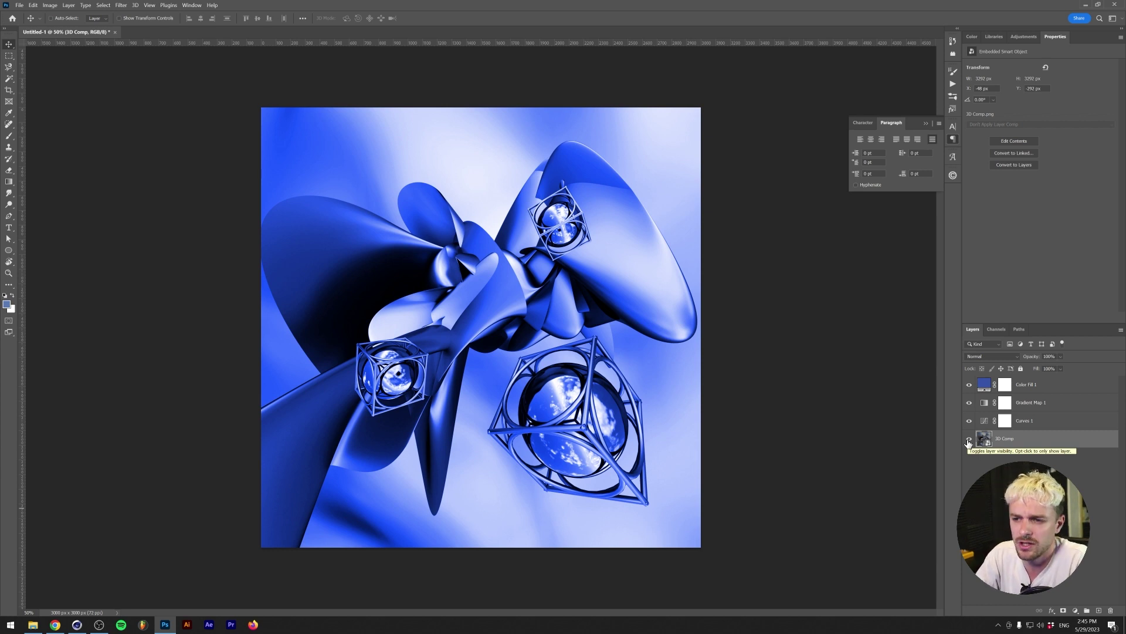
pyautogui.hotkey('ctrl', 'j')
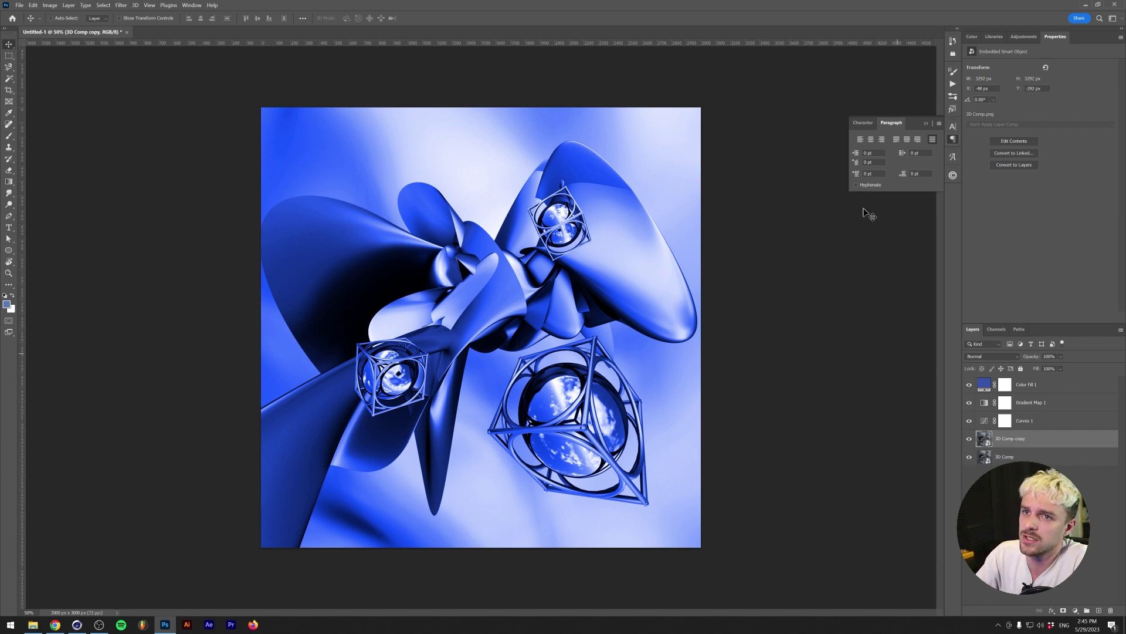
pyautogui.click(121, 5)
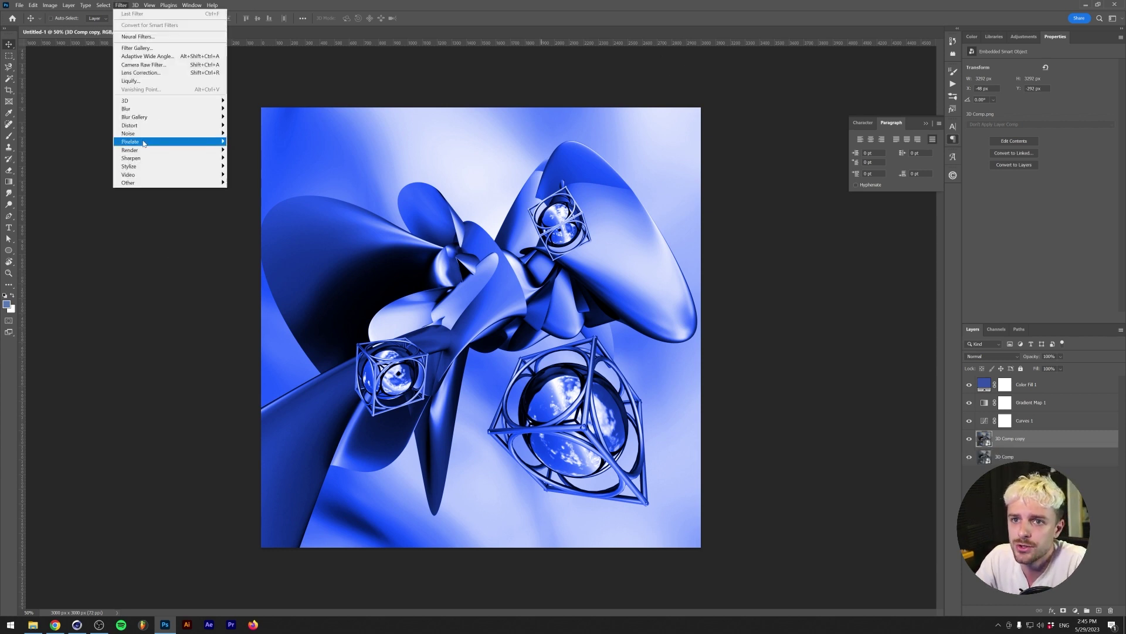
pyautogui.moveTo(141, 109)
pyautogui.click(246, 134)
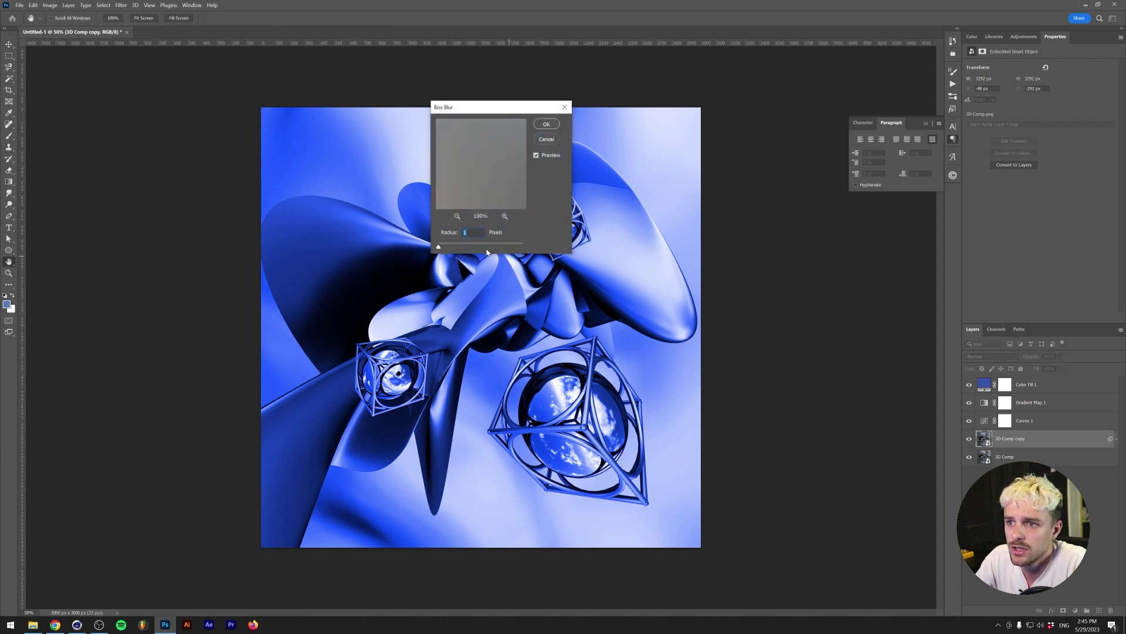
pyautogui.moveTo(439, 246); pyautogui.dragTo(443, 247)
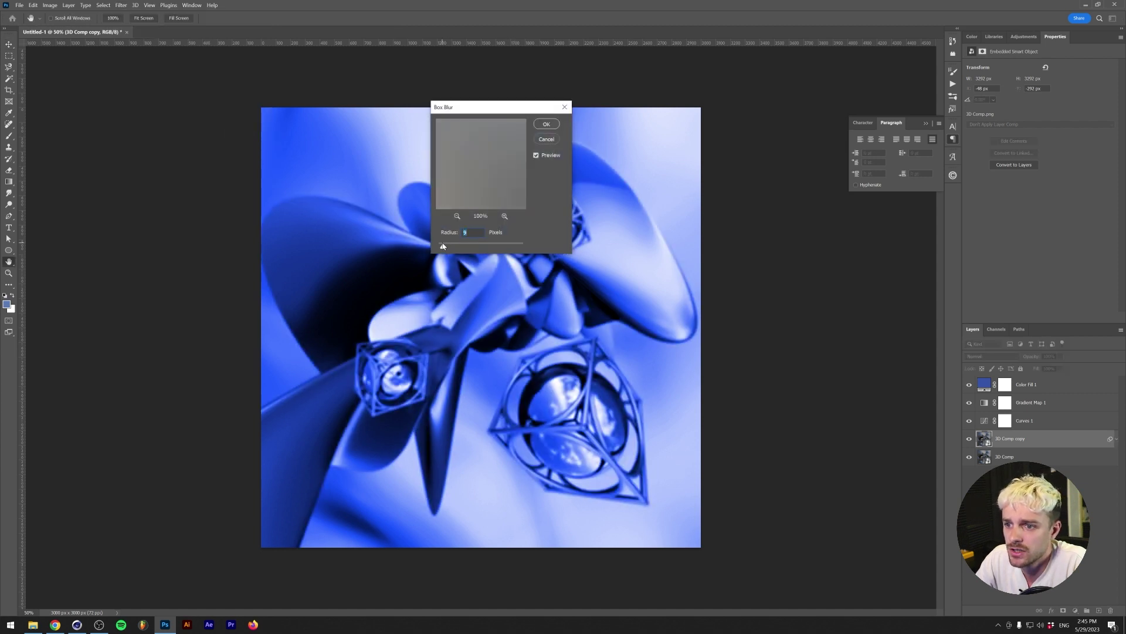
pyautogui.press('Return')
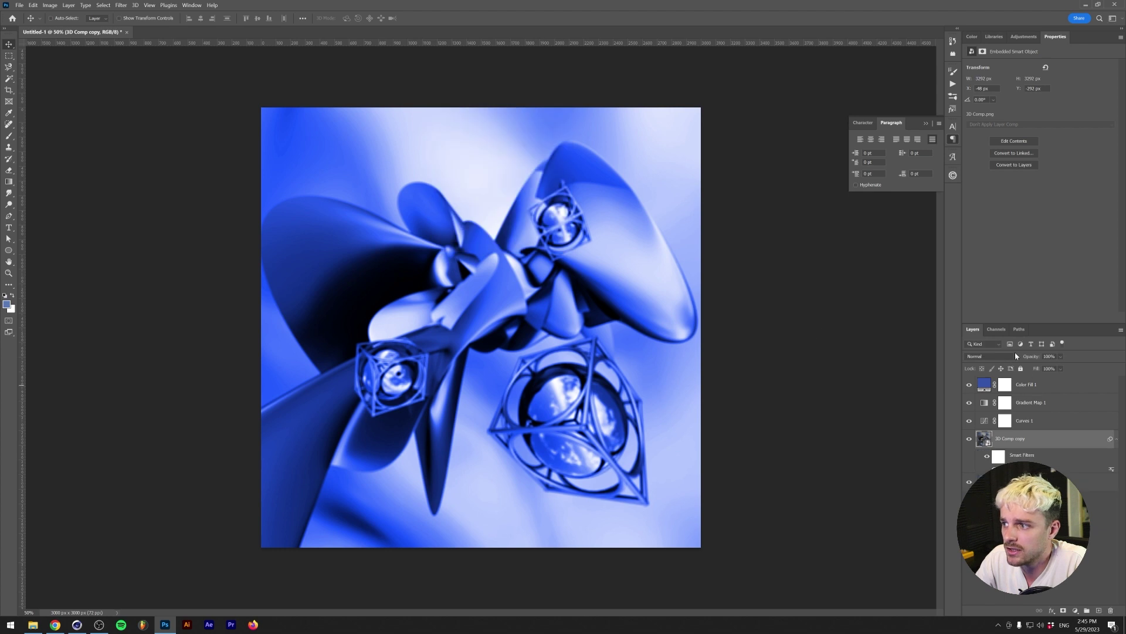
# - Blend the blurred copy in Lighten mode and duplicate it as 3D Comp copy 2
pyautogui.click(1009, 356)
pyautogui.scroll(1, 1019, 398)
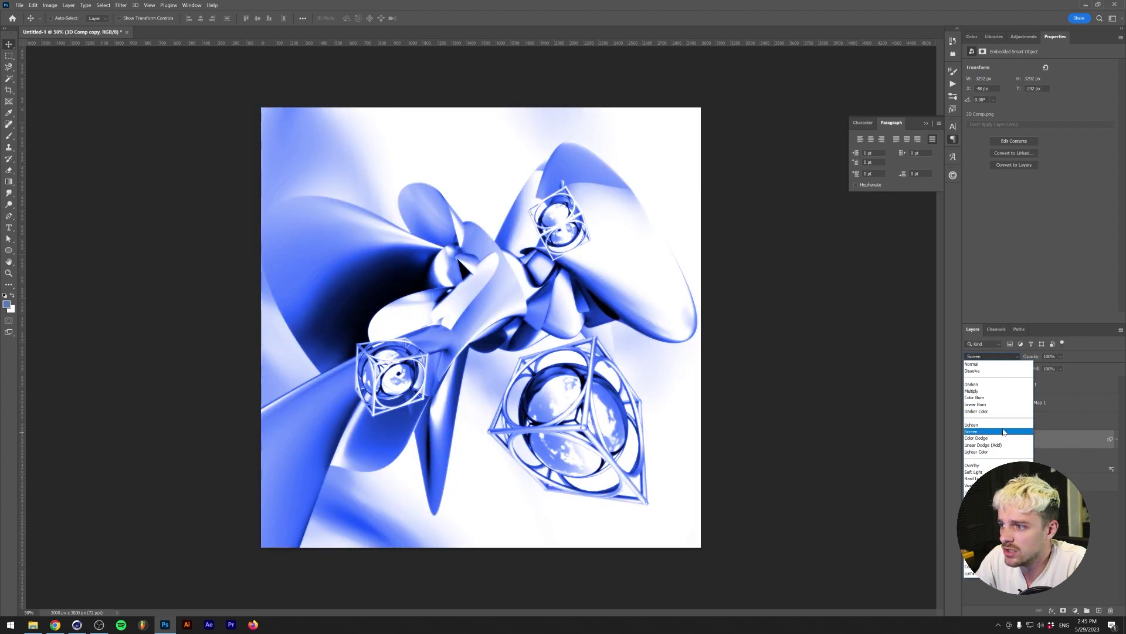
pyautogui.click(1002, 425)
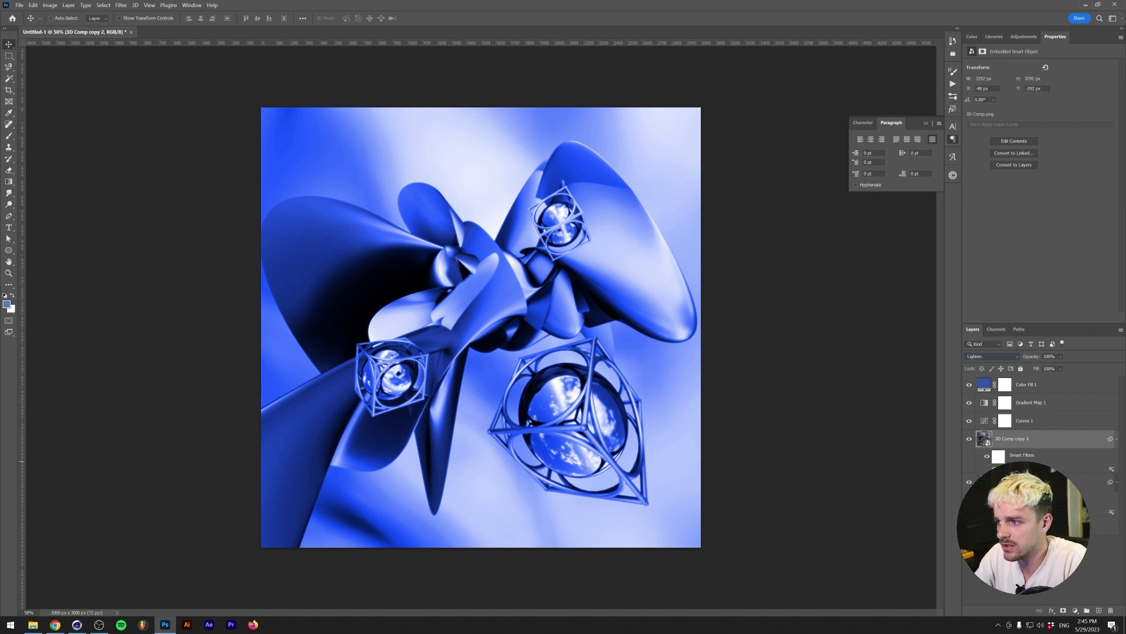
pyautogui.hotkey('ctrl', 'alt', 'f')
pyautogui.press('Escape')
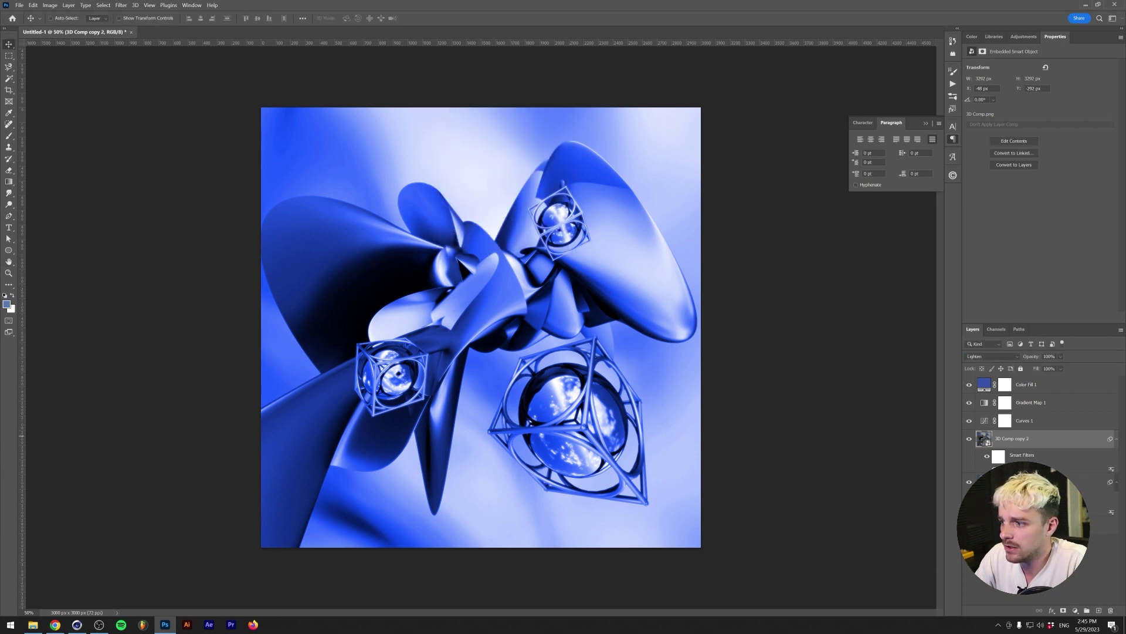
pyautogui.click(1116, 439)
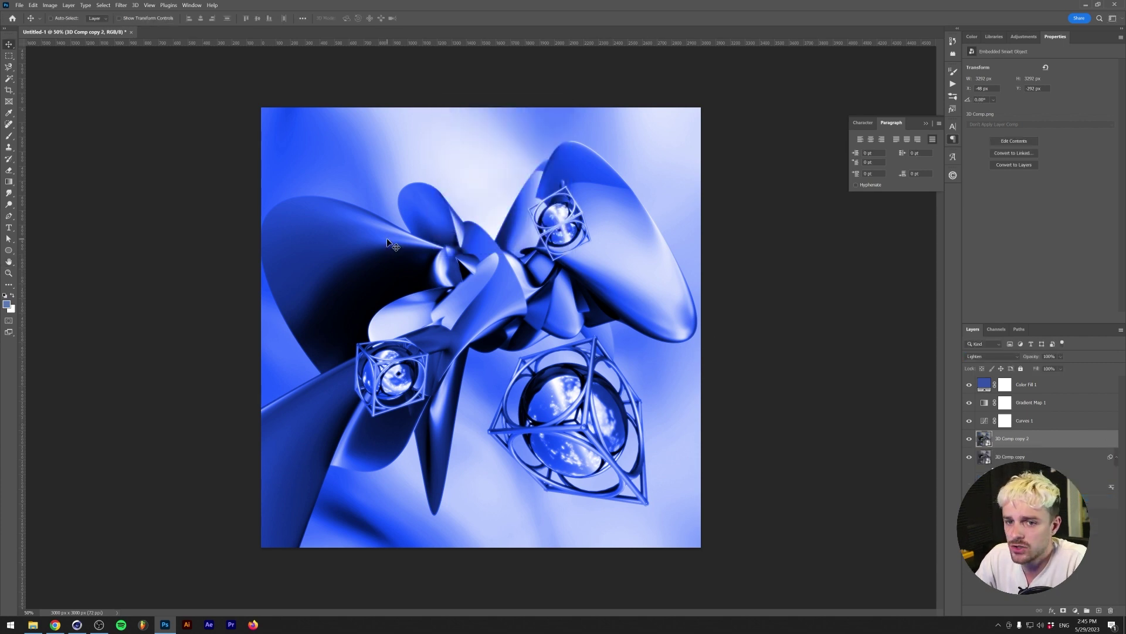
# - Apply a Diffuse Glow filter with Graininess 5 to 3D Comp copy 2
pyautogui.click(121, 5)
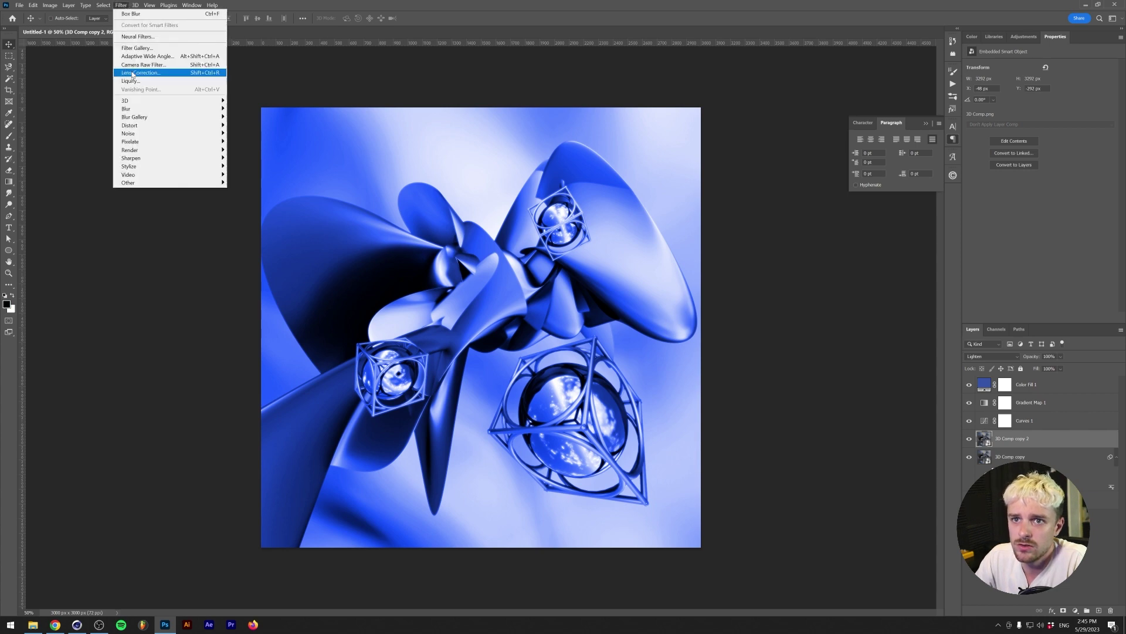
pyautogui.click(141, 48)
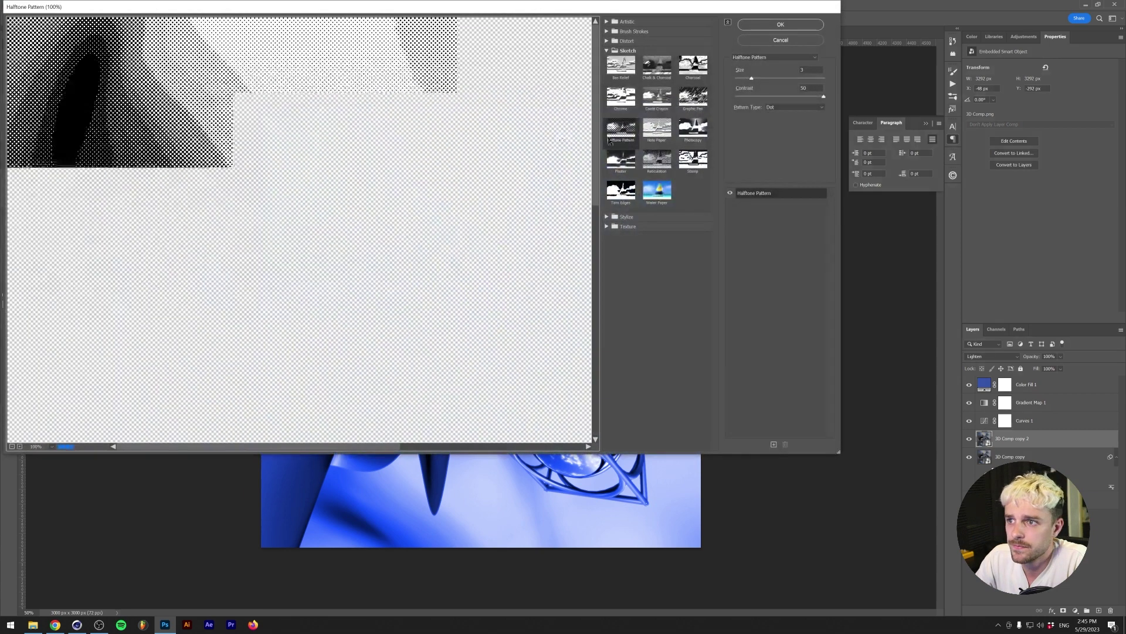
pyautogui.click(607, 41)
pyautogui.click(621, 56)
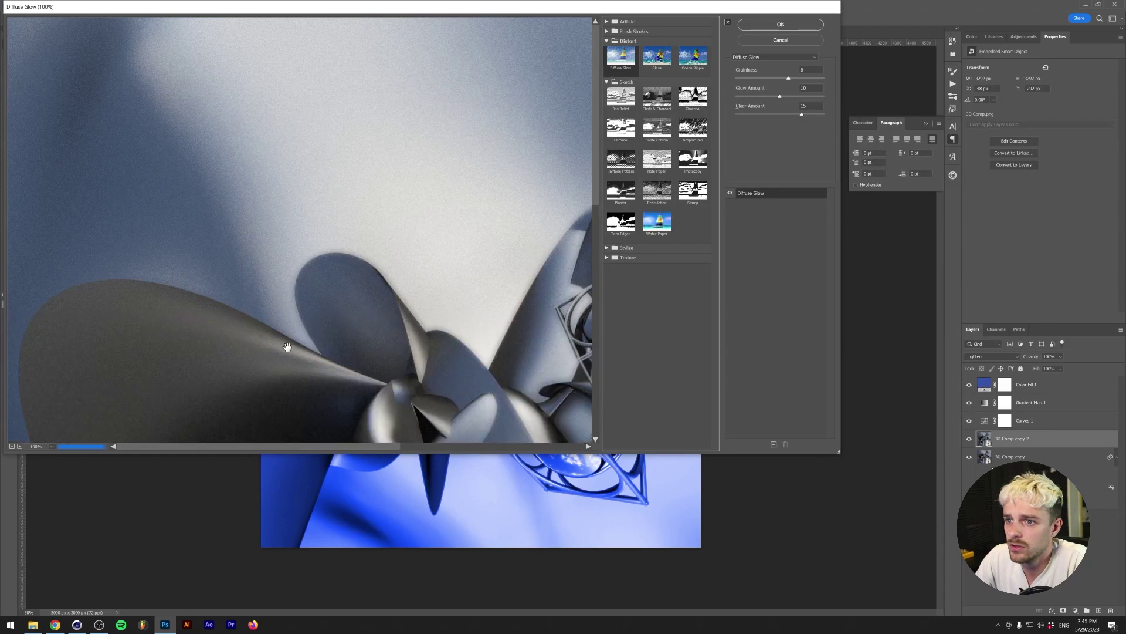
pyautogui.click(12, 446)
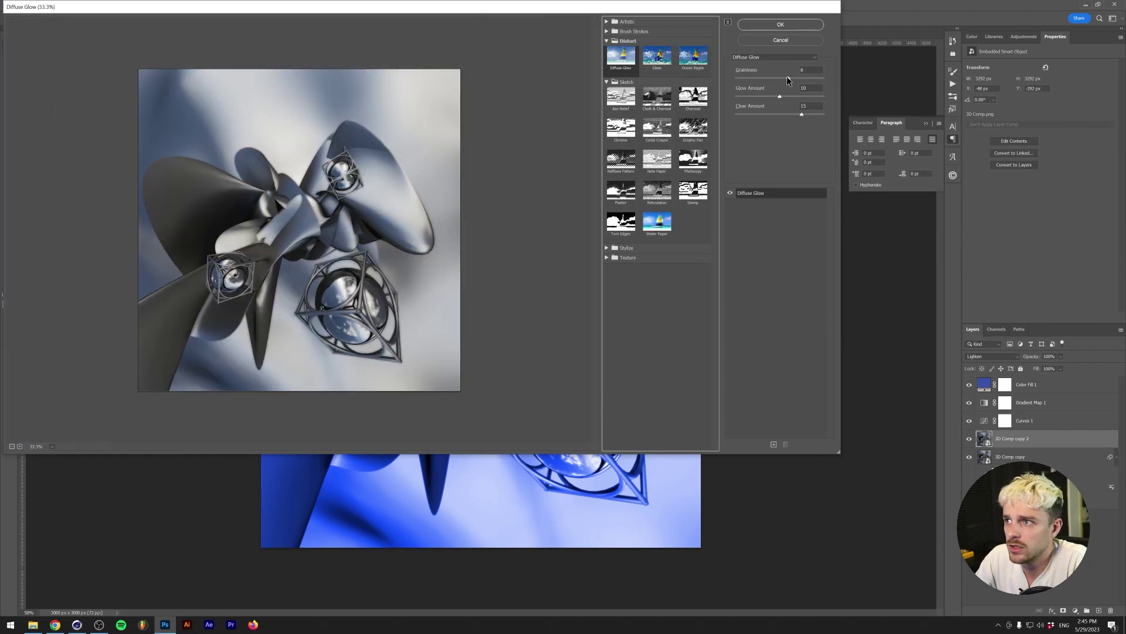
pyautogui.moveTo(787, 77); pyautogui.dragTo(782, 113)
pyautogui.press('Return')
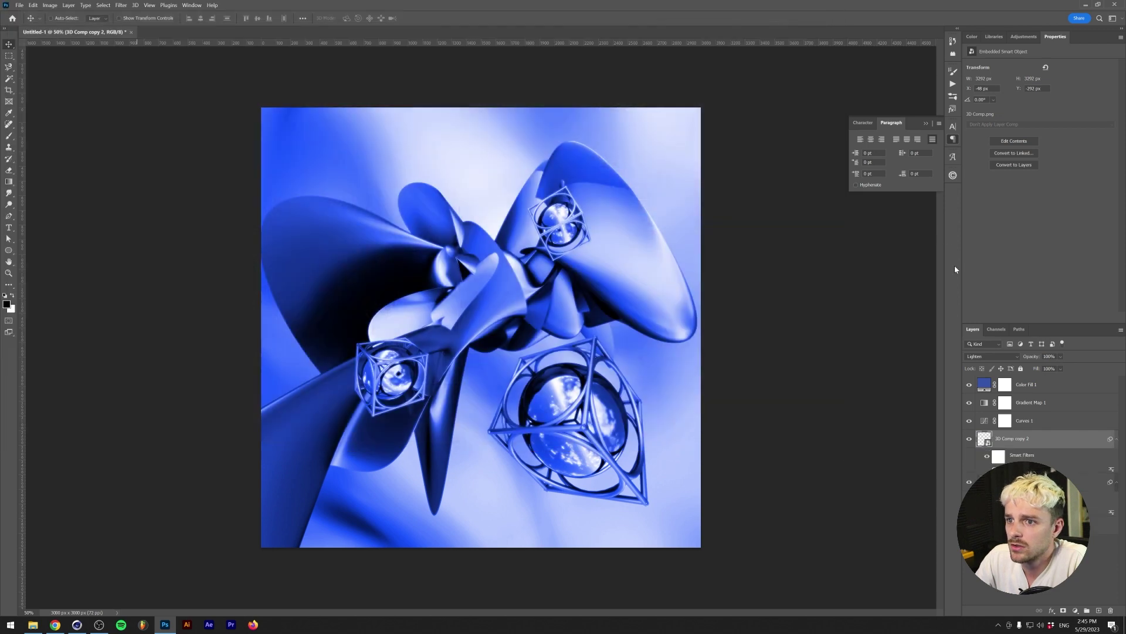
# - Blend the copy in Soft Light, lift its curve's black point to 112, and set opacity near 54%
pyautogui.click(997, 357)
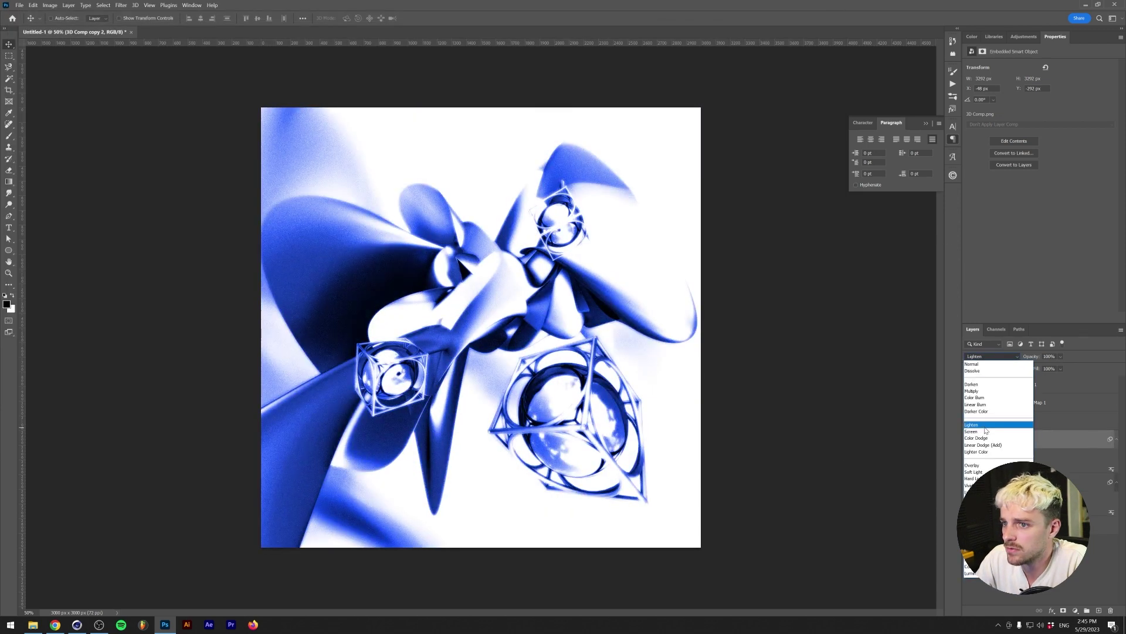
pyautogui.click(993, 425)
pyautogui.click(991, 356)
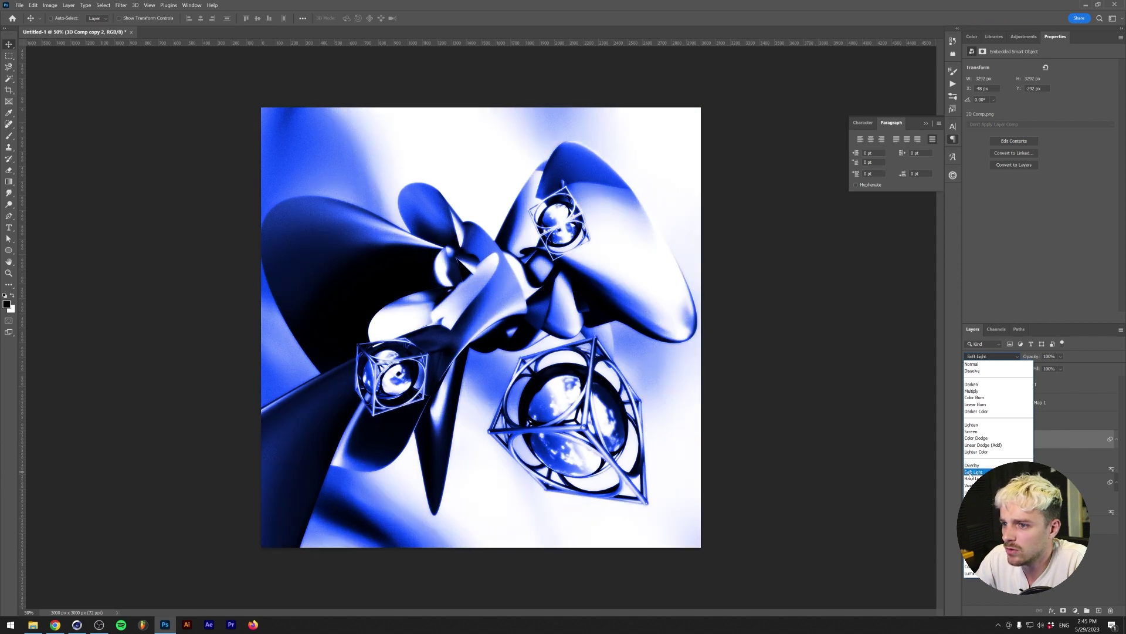
pyautogui.click(971, 473)
pyautogui.hotkey('ctrl', 'm')
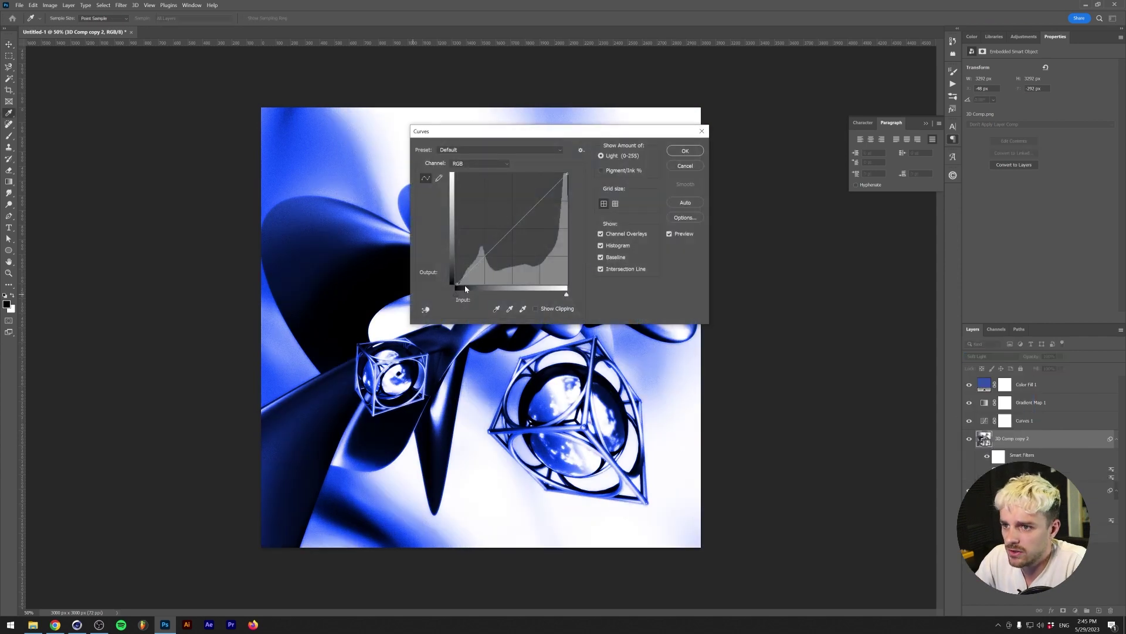
pyautogui.moveTo(460, 285); pyautogui.dragTo(467, 219)
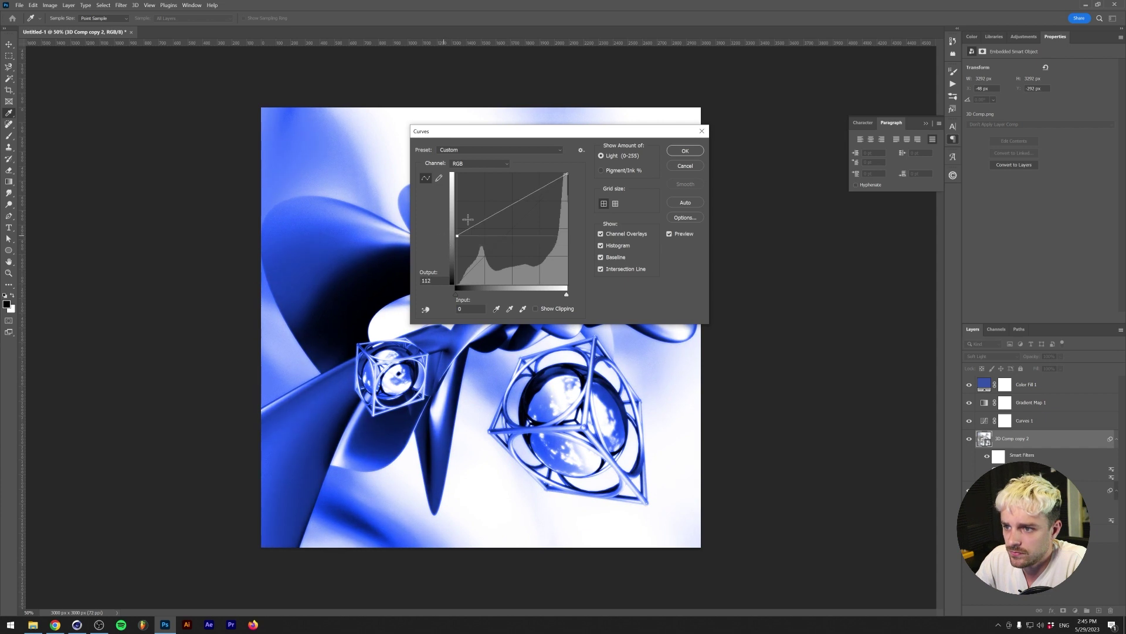
pyautogui.press('Return')
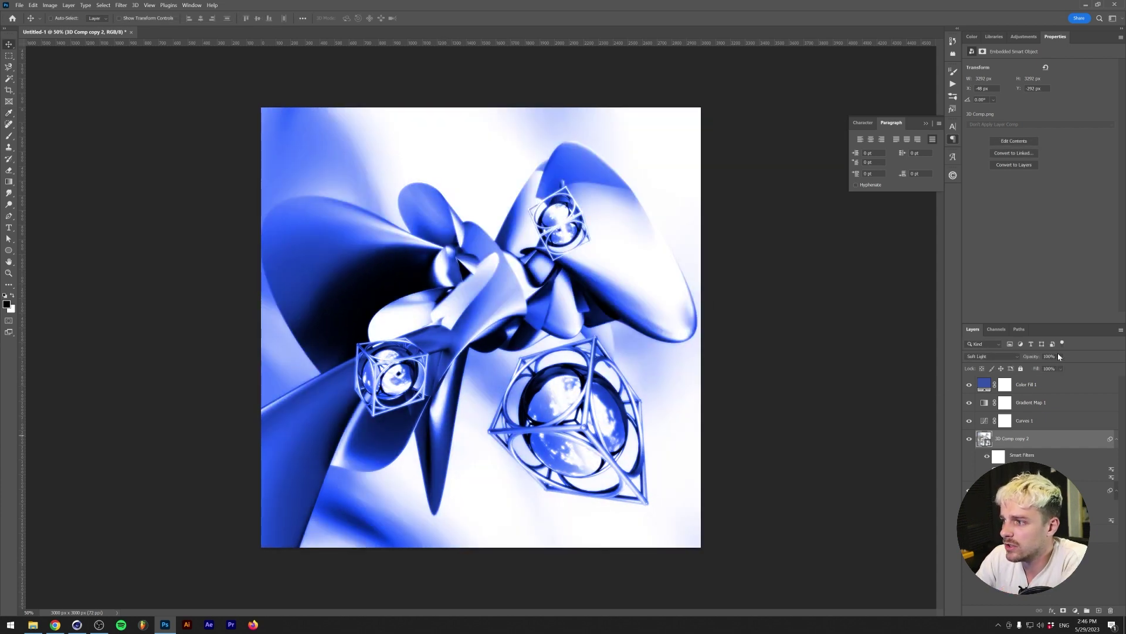
pyautogui.click(1061, 369)
pyautogui.moveTo(1062, 368); pyautogui.dragTo(1059, 368)
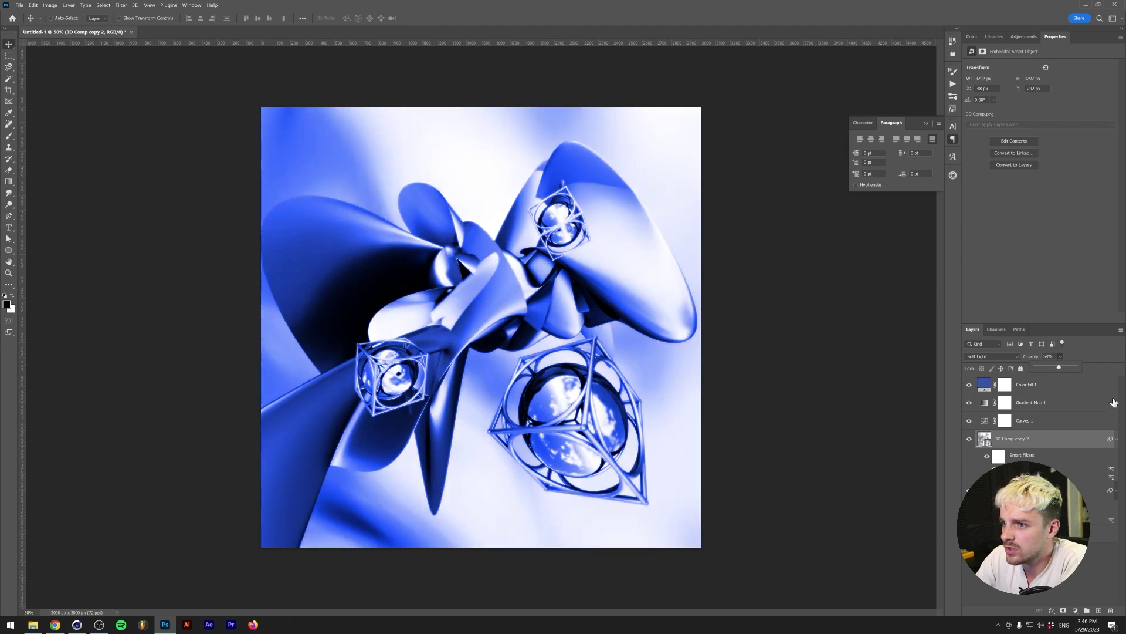
# - Turn on Curves 1 and move its top point to ease back the highlights
pyautogui.click(969, 421)
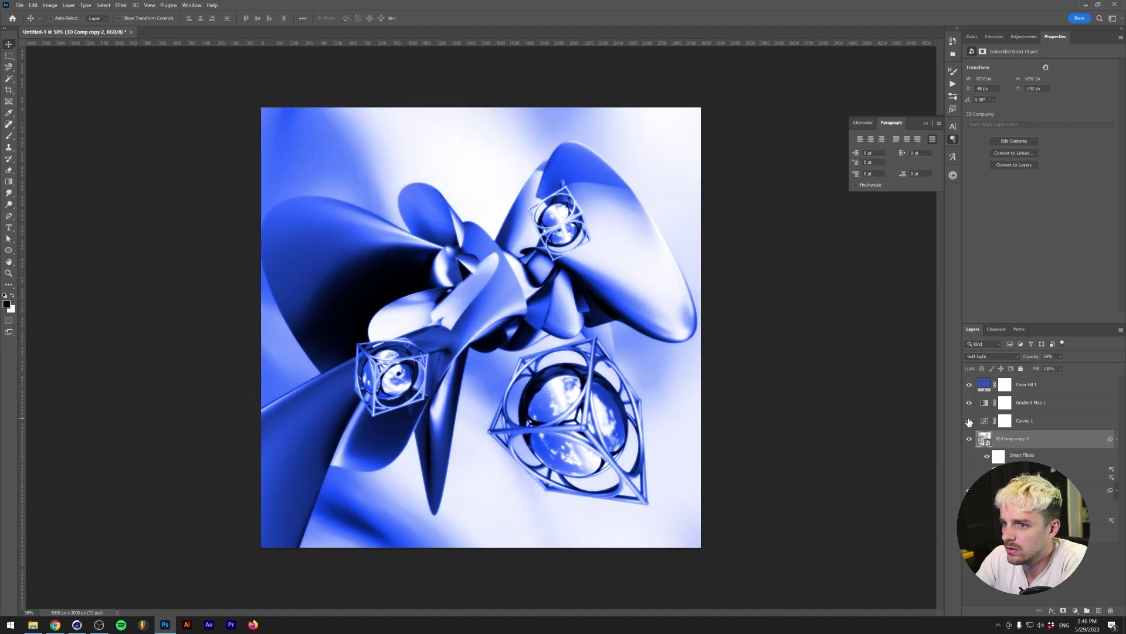
pyautogui.click(1005, 421)
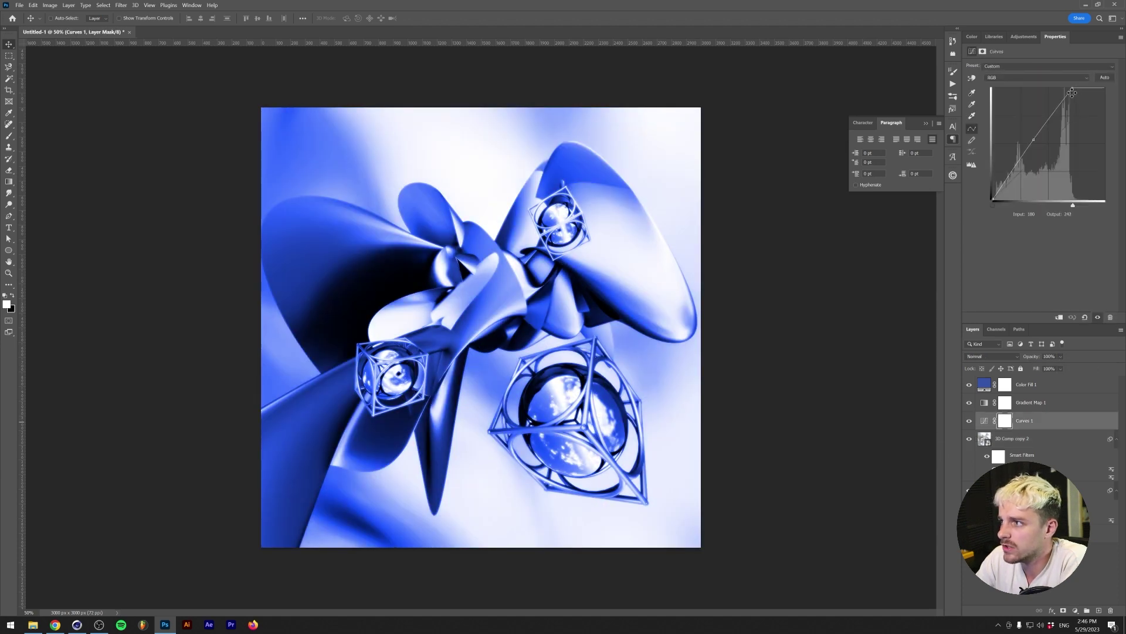
pyautogui.moveTo(1073, 92); pyautogui.dragTo(1104, 89)
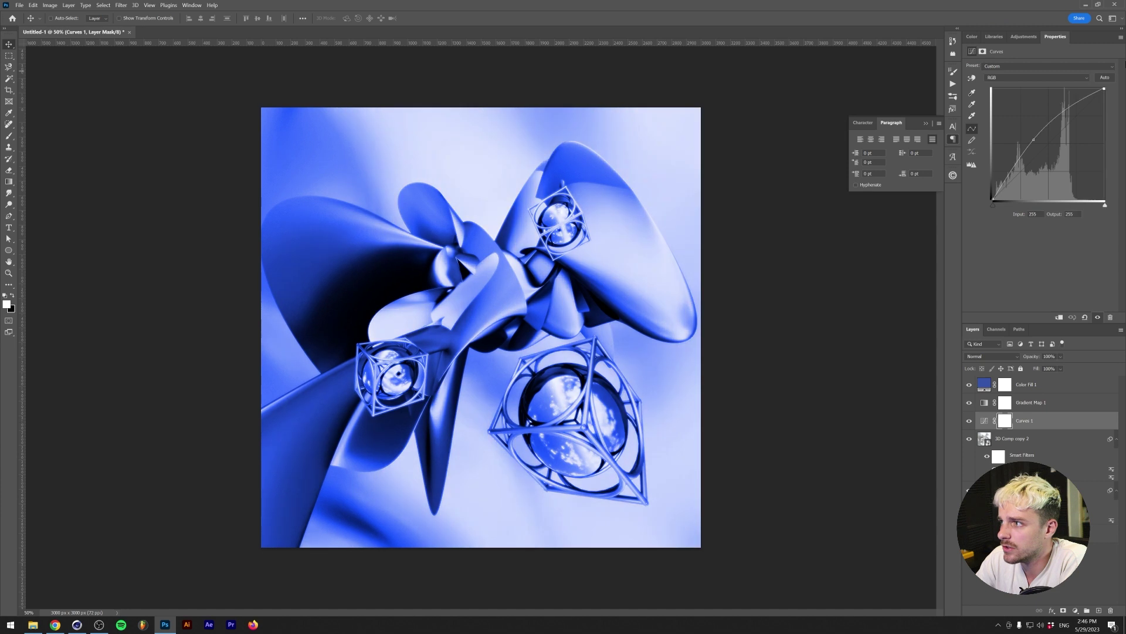
pyautogui.click(983, 386)
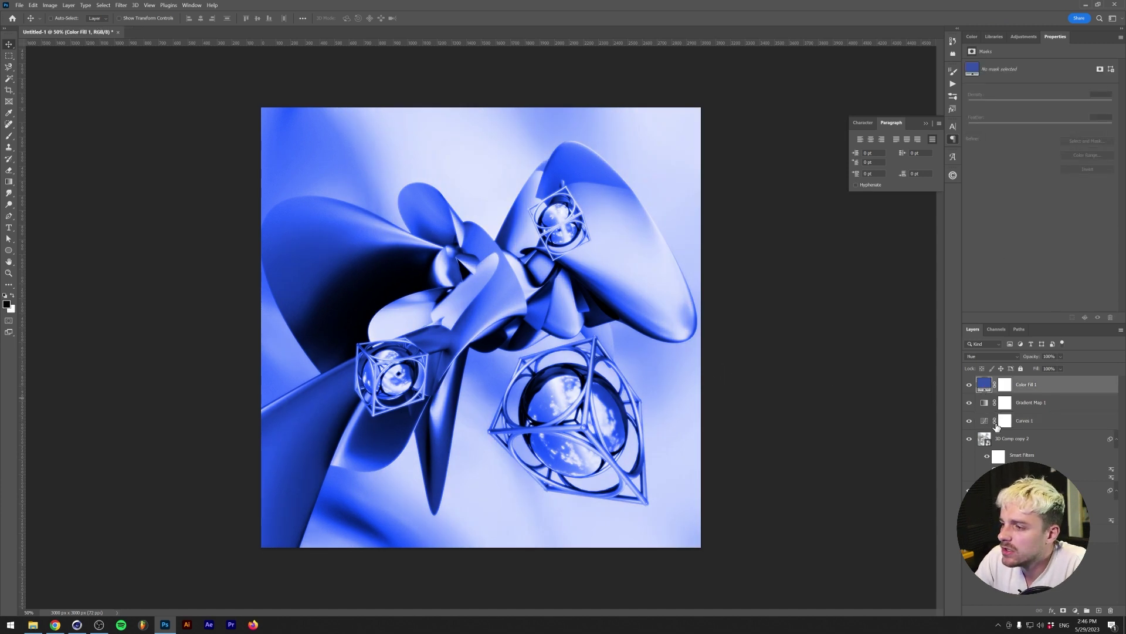
pyautogui.click(1032, 534)
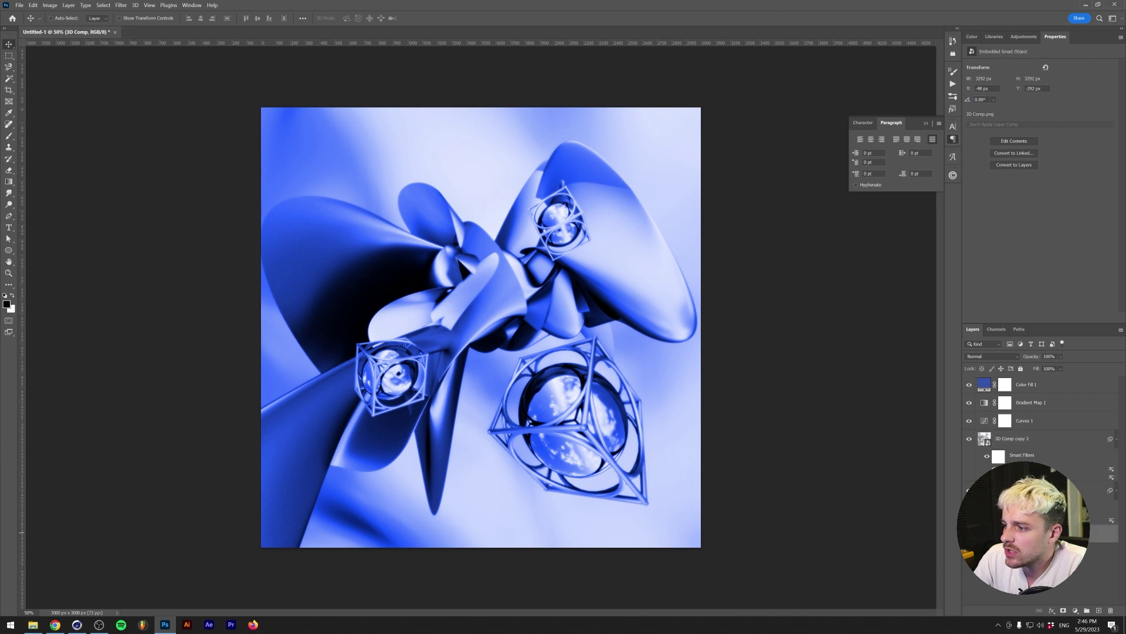
# - Duplicate 3D Comp into 3D Comp copy 3 and apply a zoom Radial Blur with a raised amount
pyautogui.hotkey('ctrl', 'j')
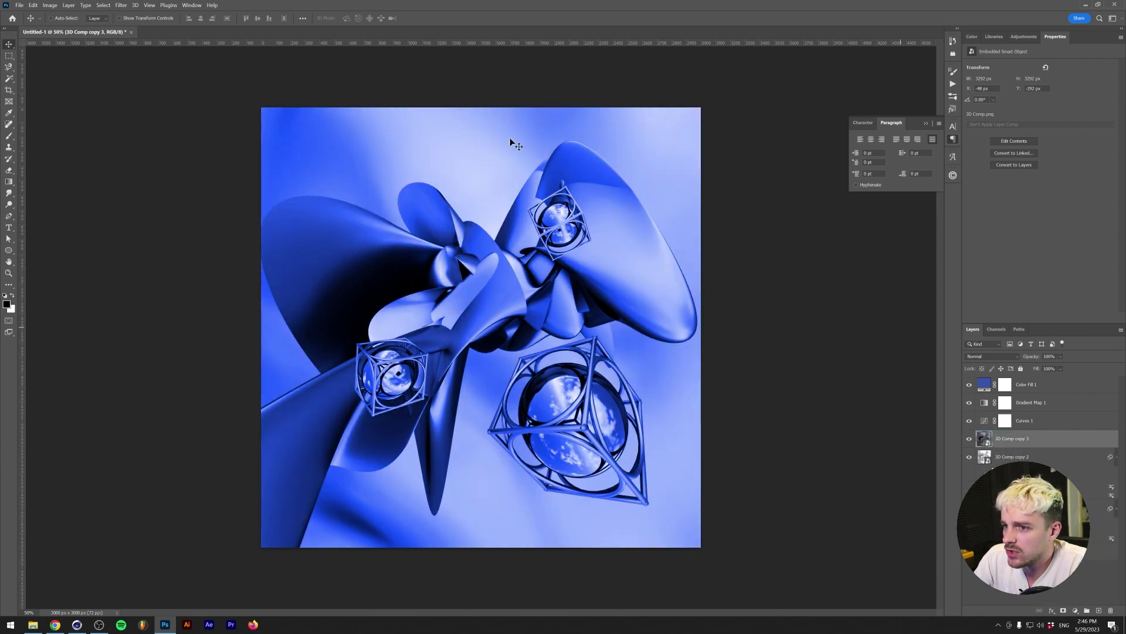
pyautogui.click(121, 4)
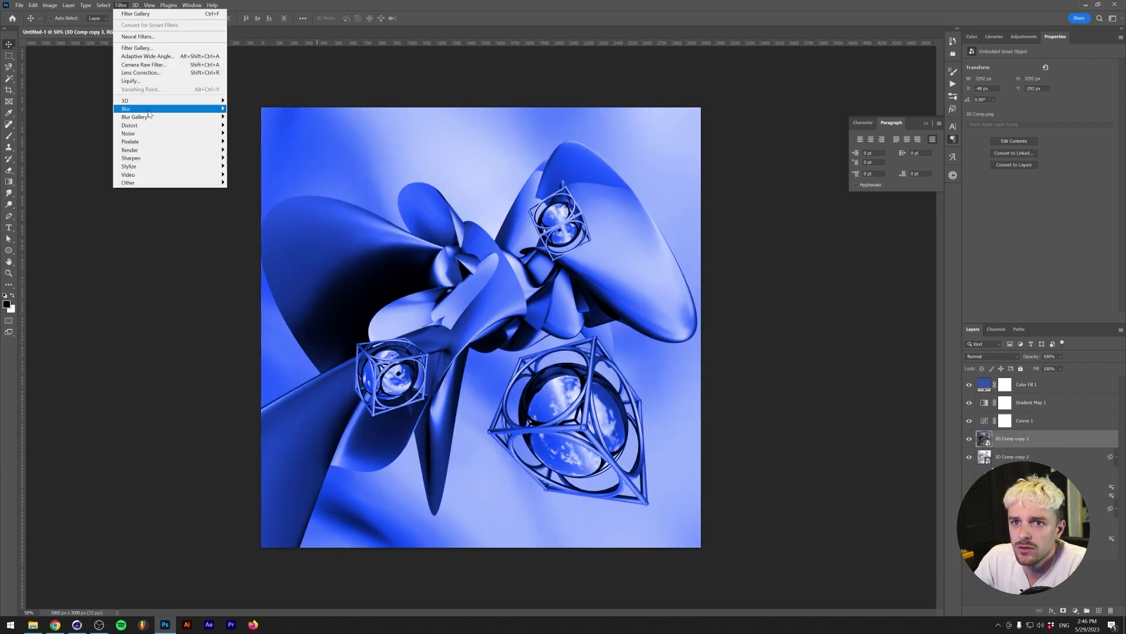
pyautogui.moveTo(149, 114)
pyautogui.click(246, 166)
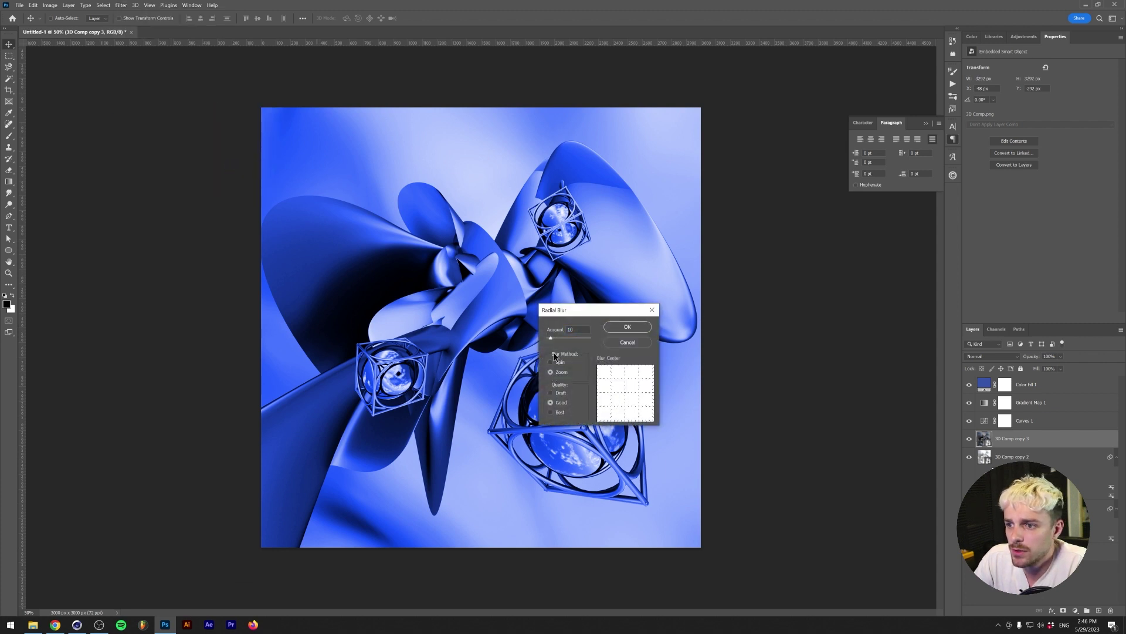
pyautogui.moveTo(555, 338); pyautogui.dragTo(571, 339)
pyautogui.click(625, 326)
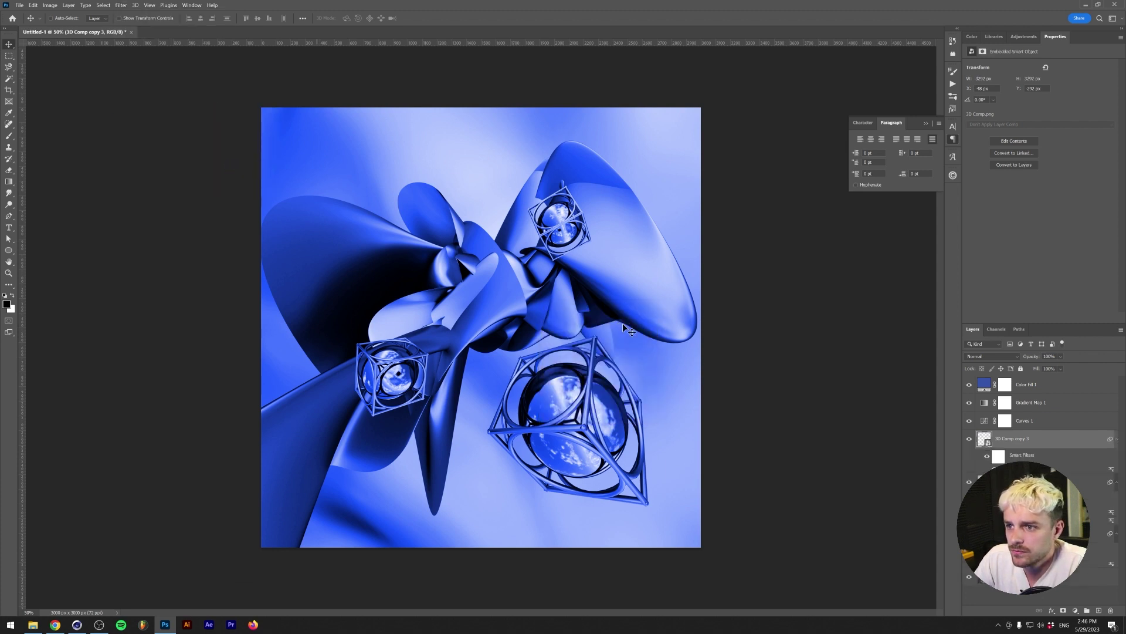
# - Try blend modes on the blurred copy, starting with Subtract
pyautogui.click(991, 356)
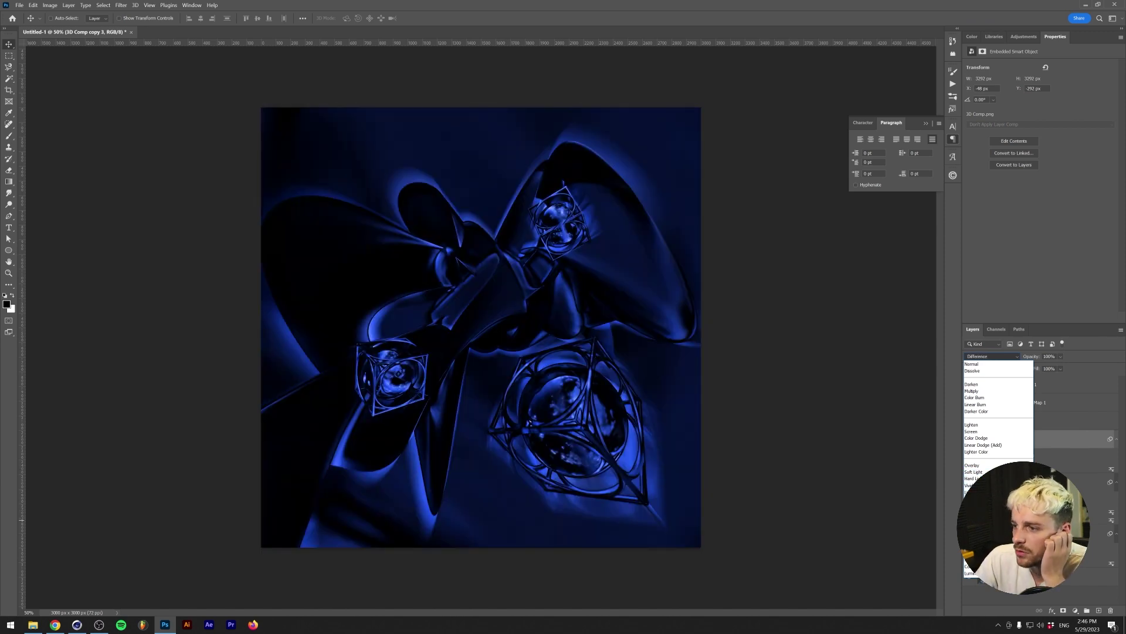
pyautogui.click(974, 532)
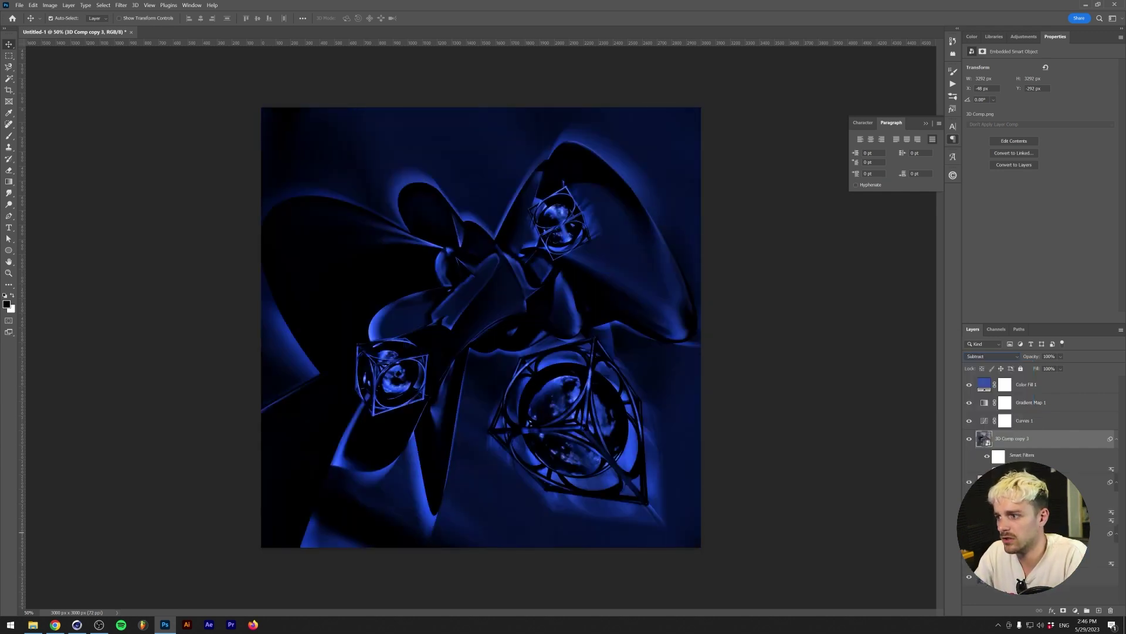
pyautogui.click(991, 356)
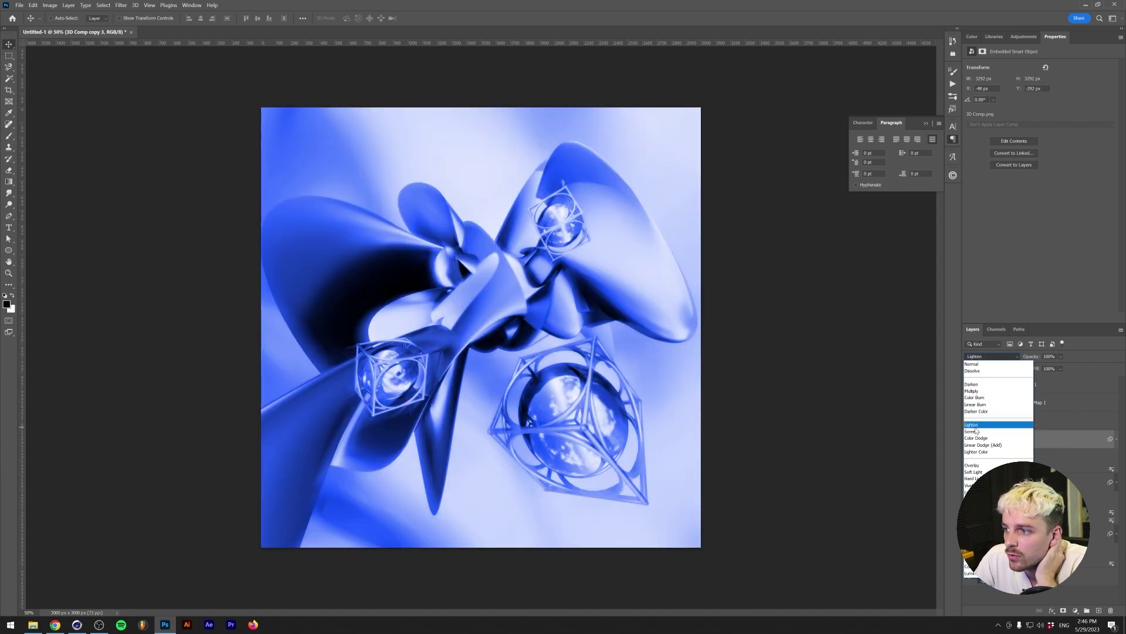
# - Compare Lighten on the blurred copy, then set its blend mode back to Normal
pyautogui.click(975, 426)
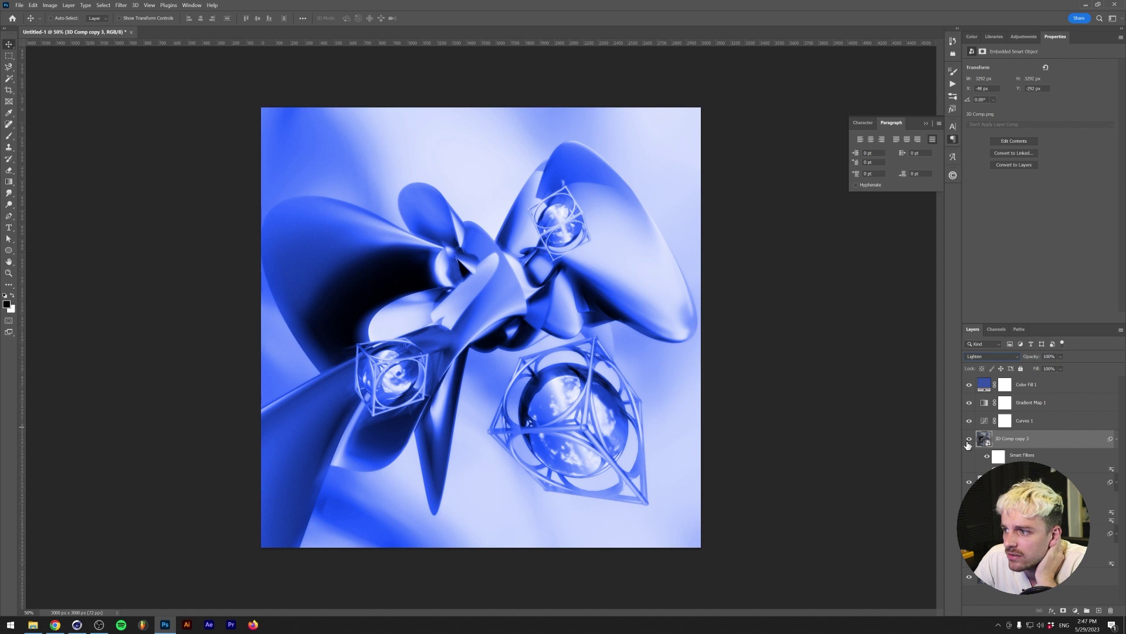
pyautogui.click(968, 441)
pyautogui.click(968, 441)
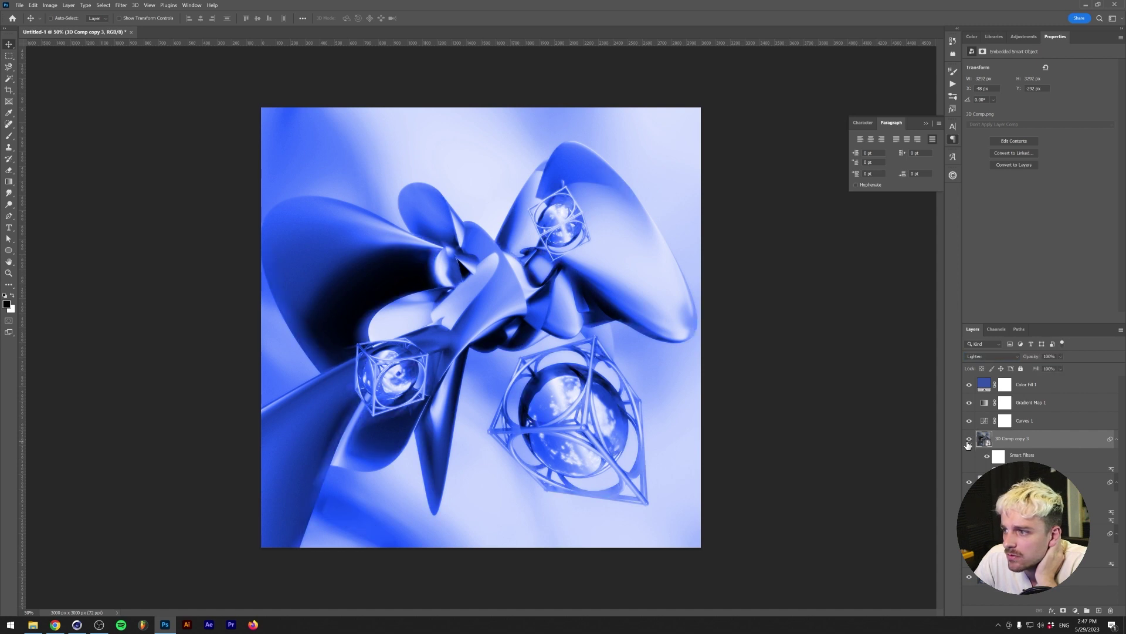
pyautogui.click(985, 356)
pyautogui.click(985, 356)
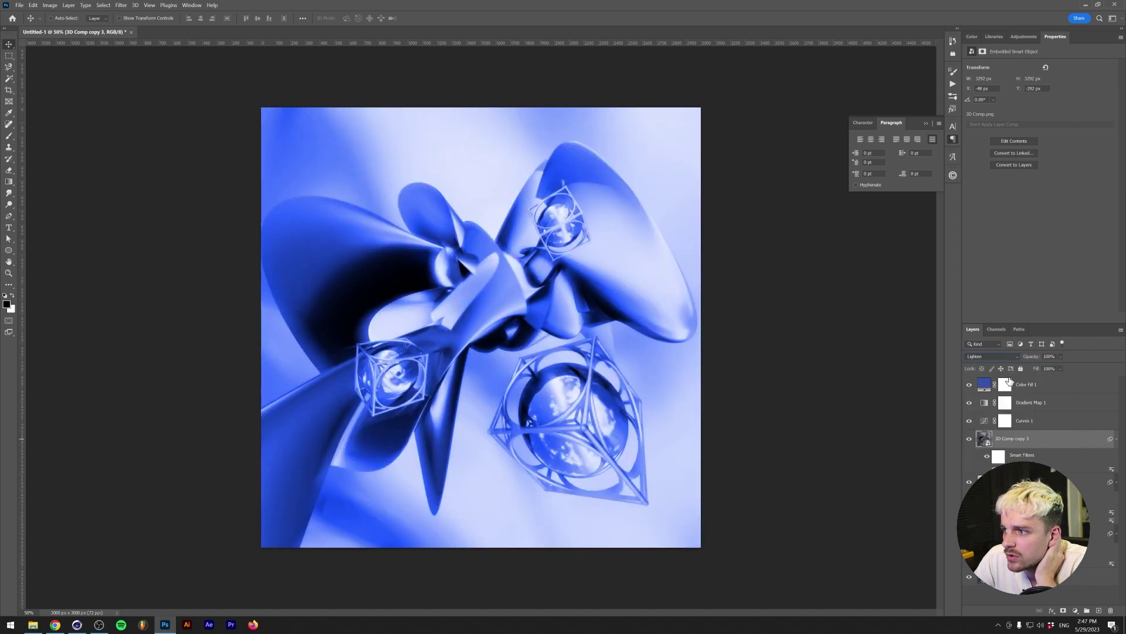
pyautogui.click(985, 356)
pyautogui.click(984, 365)
# - Split the Blend If Underlying Layer white slider to 130/221 so the sharp render shows through
pyautogui.doubleClick(1054, 436)
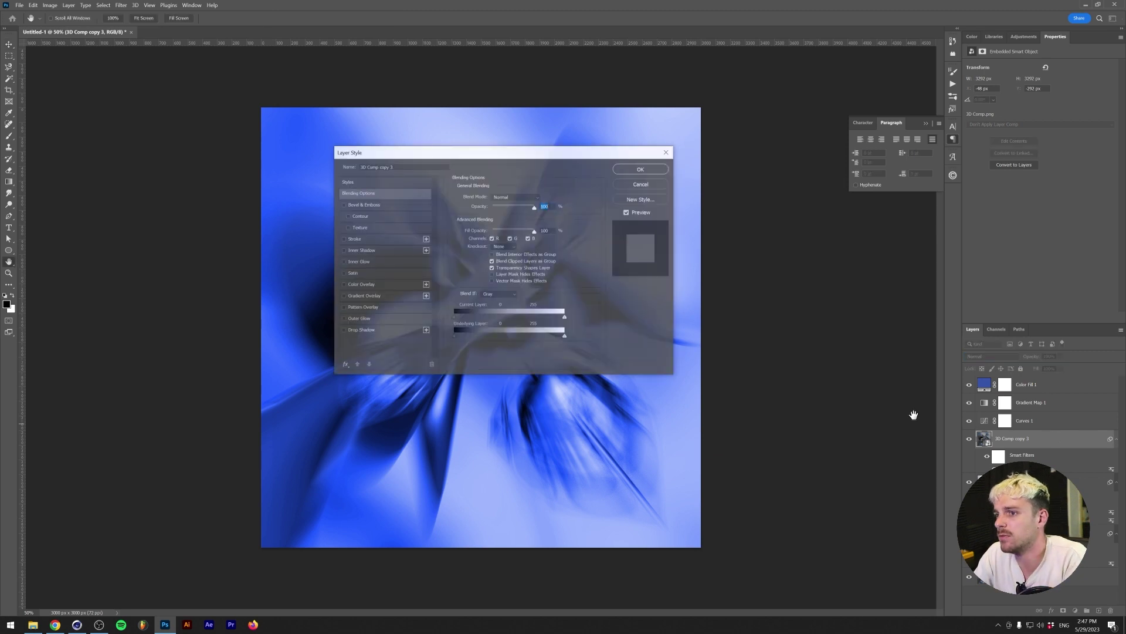
pyautogui.moveTo(501, 158); pyautogui.dragTo(842, 278)
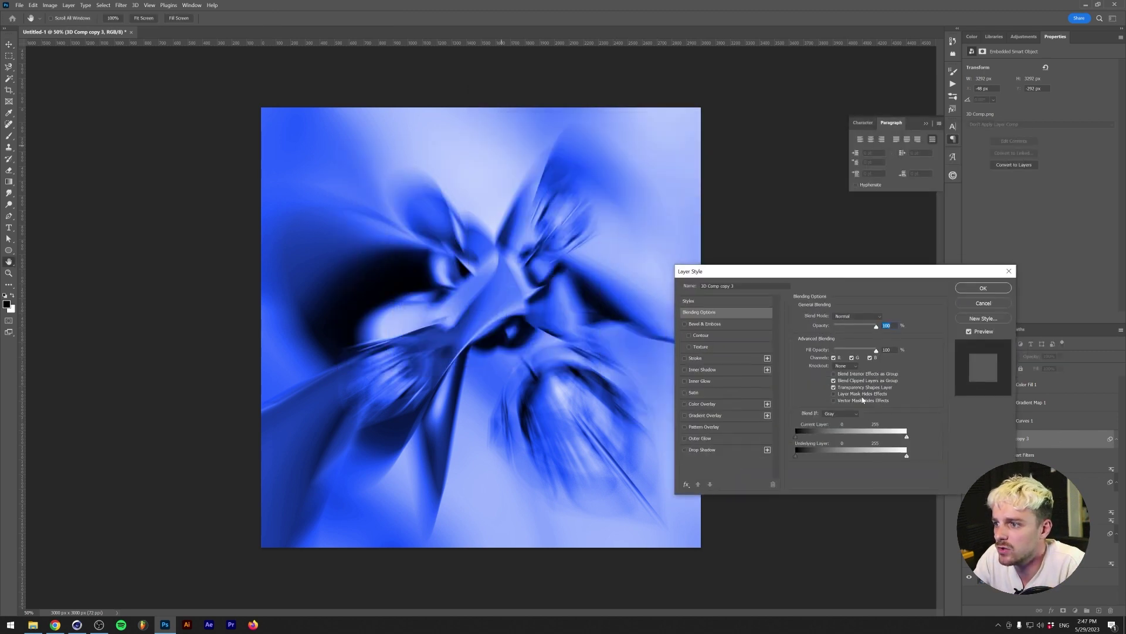
pyautogui.moveTo(892, 459); pyautogui.dragTo(831, 455)
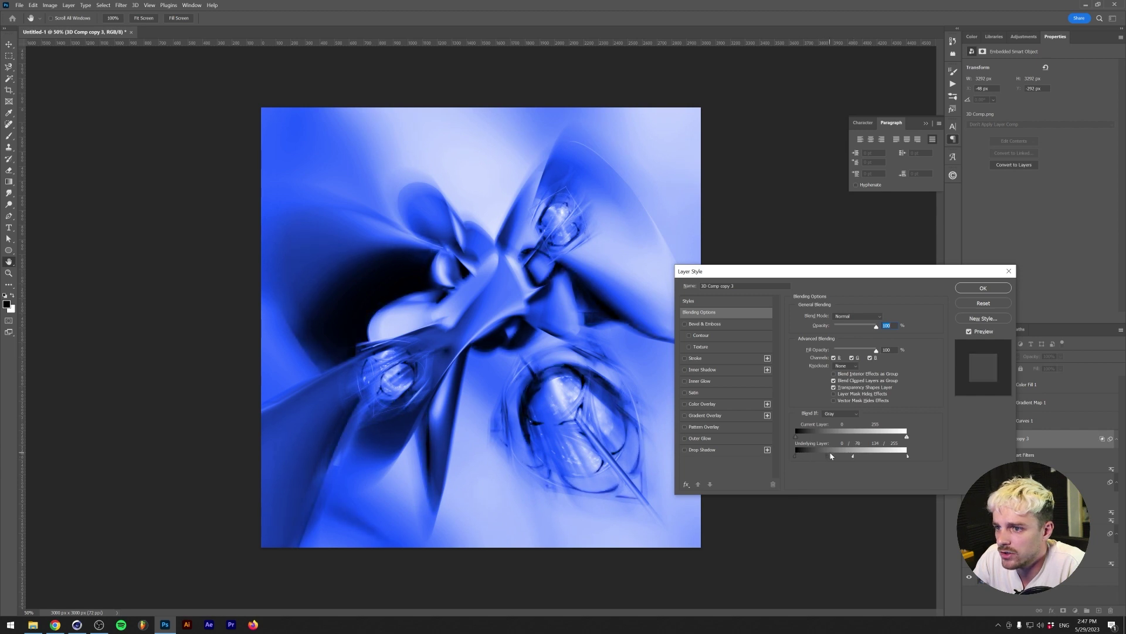
pyautogui.click(984, 288)
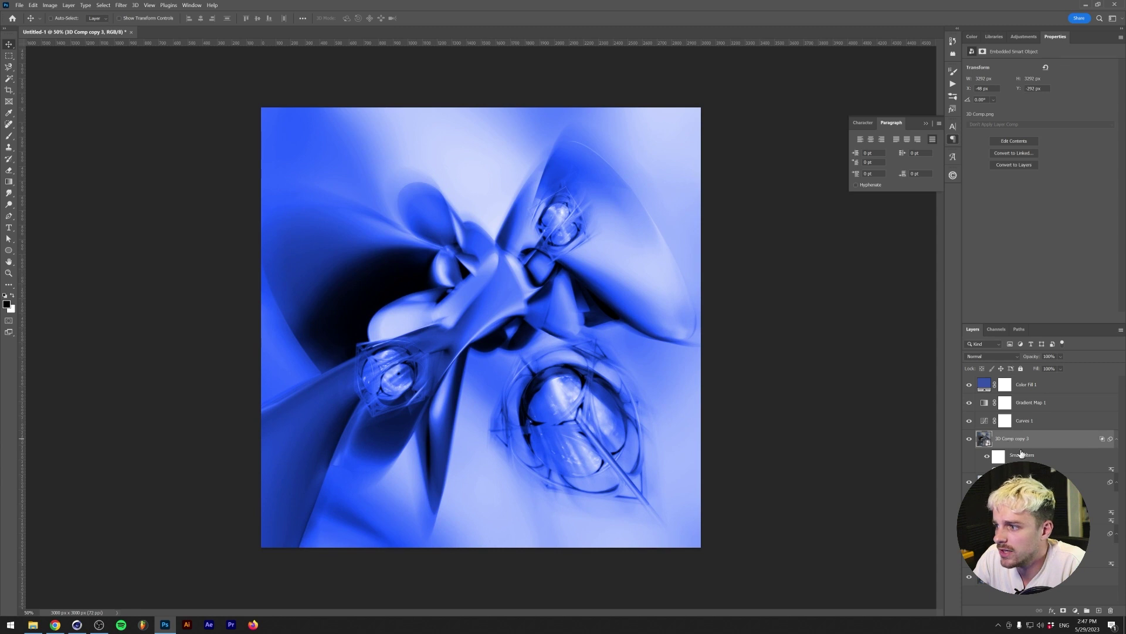
# - Add a layer mask to 3D Comp copy 3 and paint on it with the brush
pyautogui.click(1064, 611)
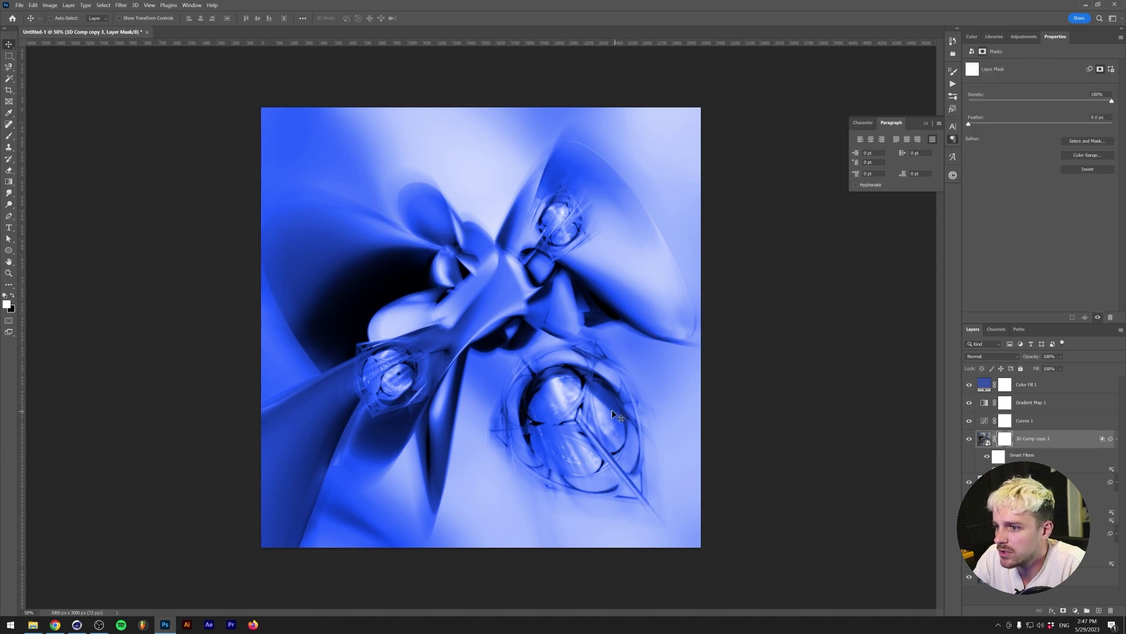
pyautogui.press('b')
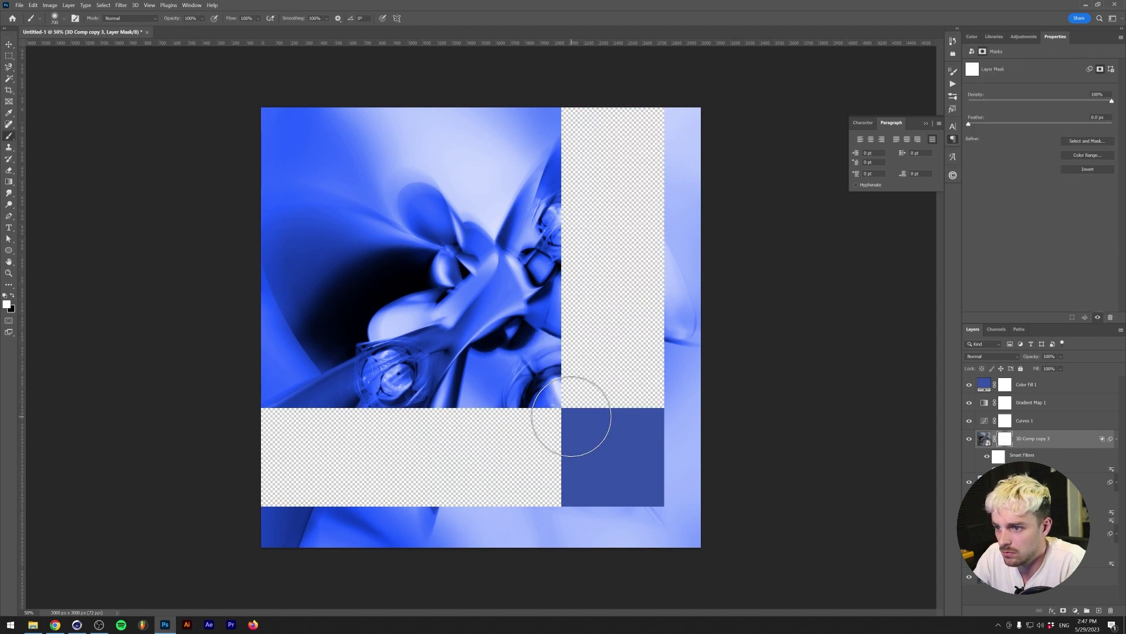
pyautogui.hotkey('ctrl', '+')
pyautogui.press('x')
pyautogui.click(580, 411)
pyautogui.hotkey('ctrl', '-')
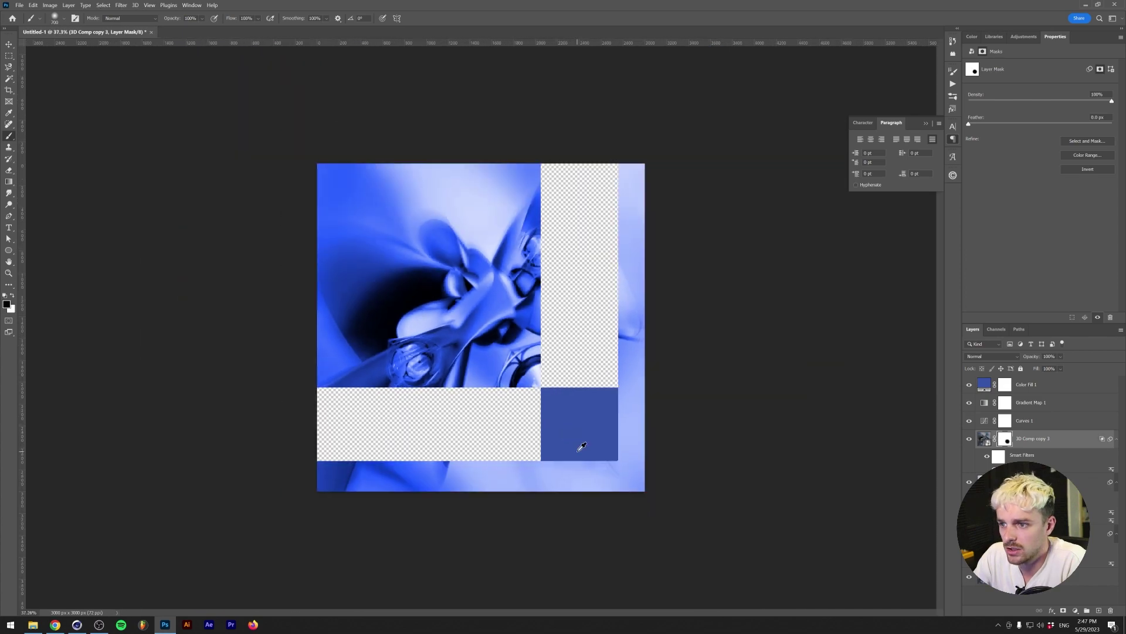
# - Switch to the Move tool and bring up File Explorer at the Dreadlabs folder
pyautogui.click(77, 626)
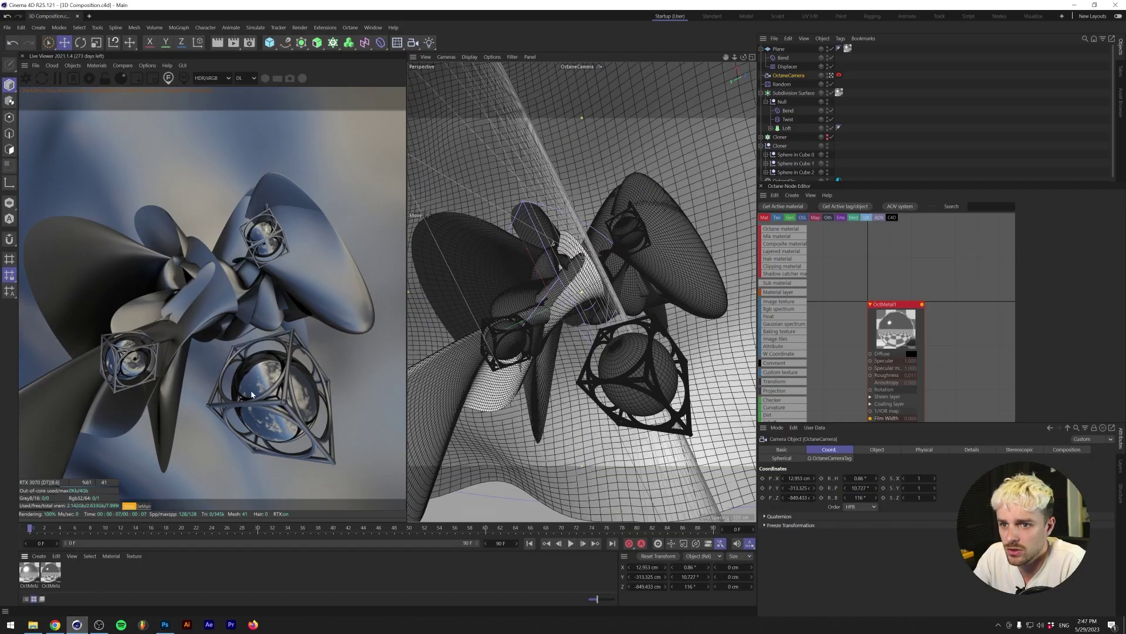
pyautogui.hotkey('alt', 'Tab')
pyautogui.keyDown('alt'); pyautogui.scroll(-2, 387, 370); pyautogui.keyUp('alt')
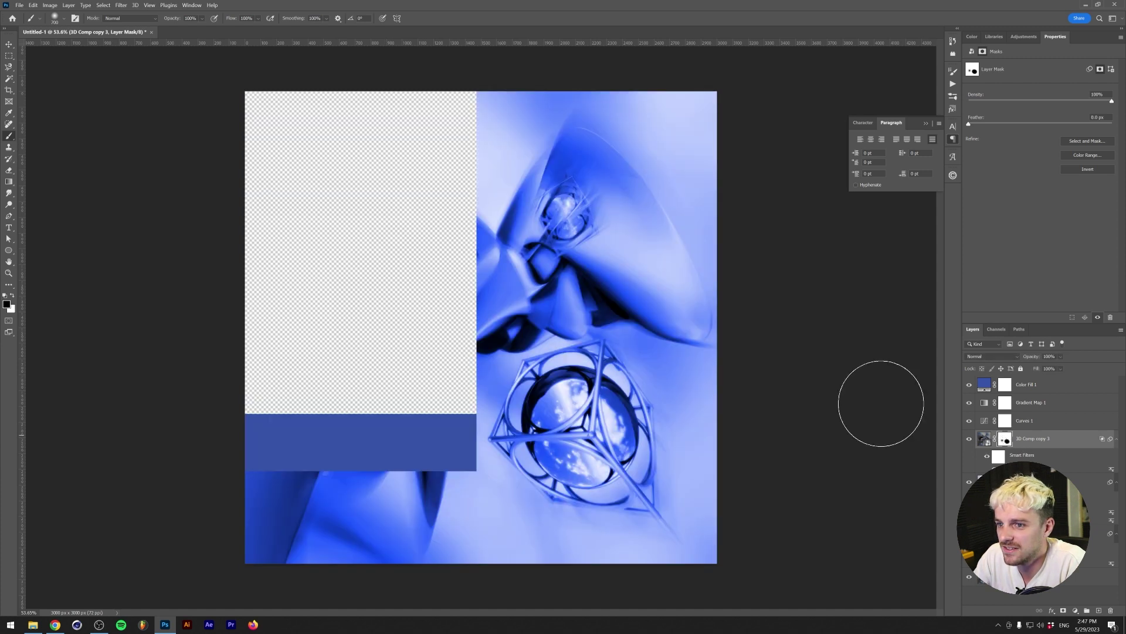
pyautogui.press('v')
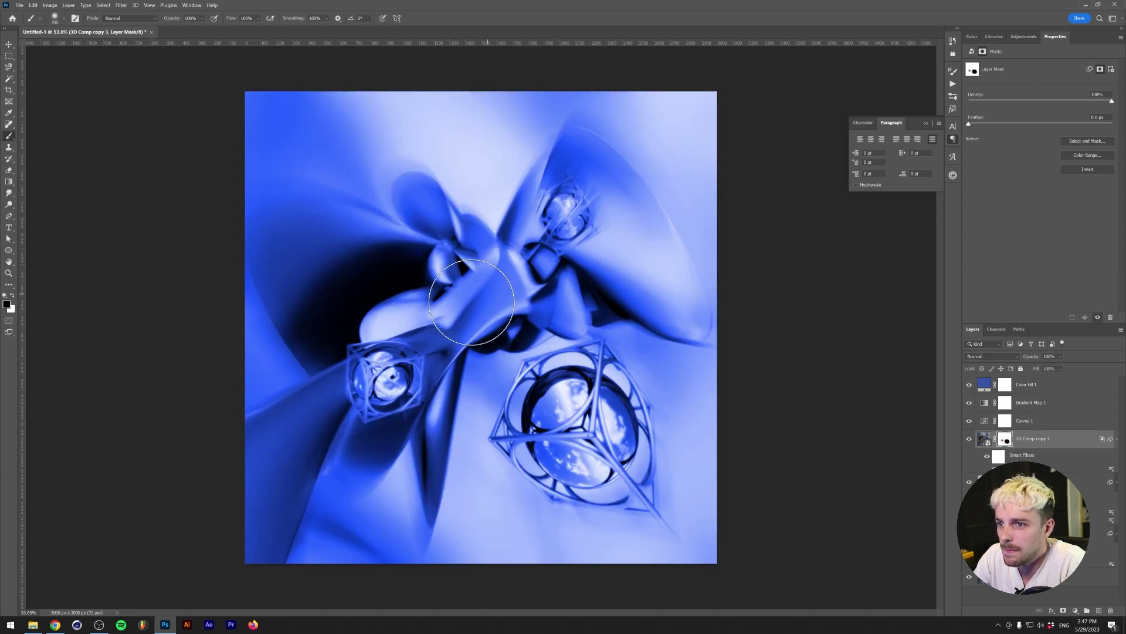
pyautogui.keyDown('alt'); pyautogui.scroll(-1, 468, 337); pyautogui.keyUp('alt')
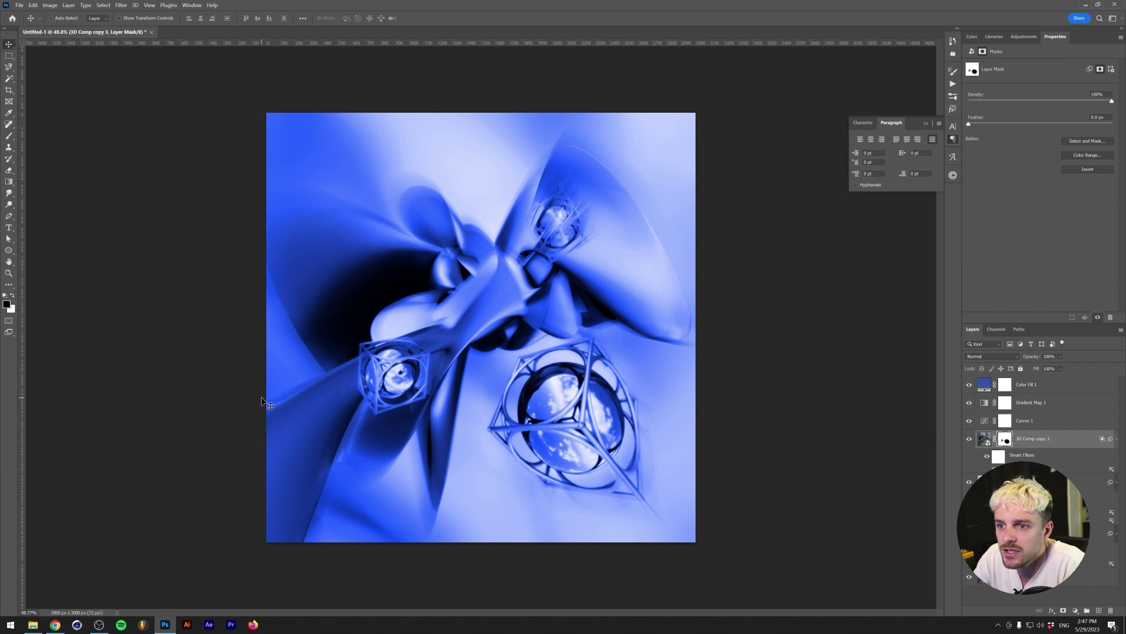
pyautogui.click(33, 627)
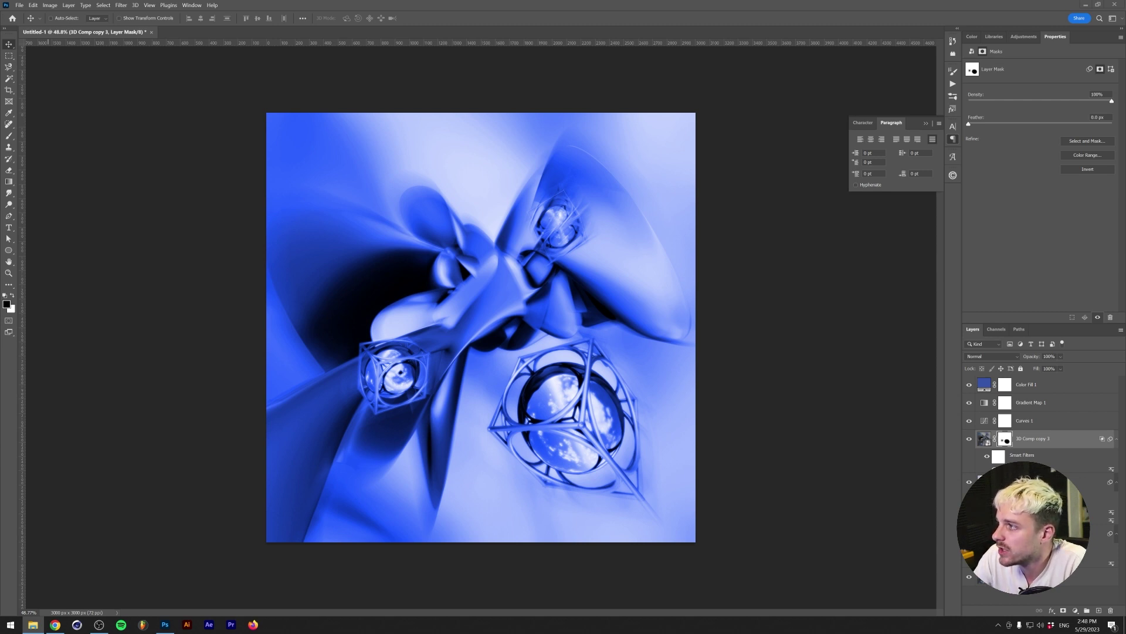
pyautogui.hotkey('alt', 'Tab')
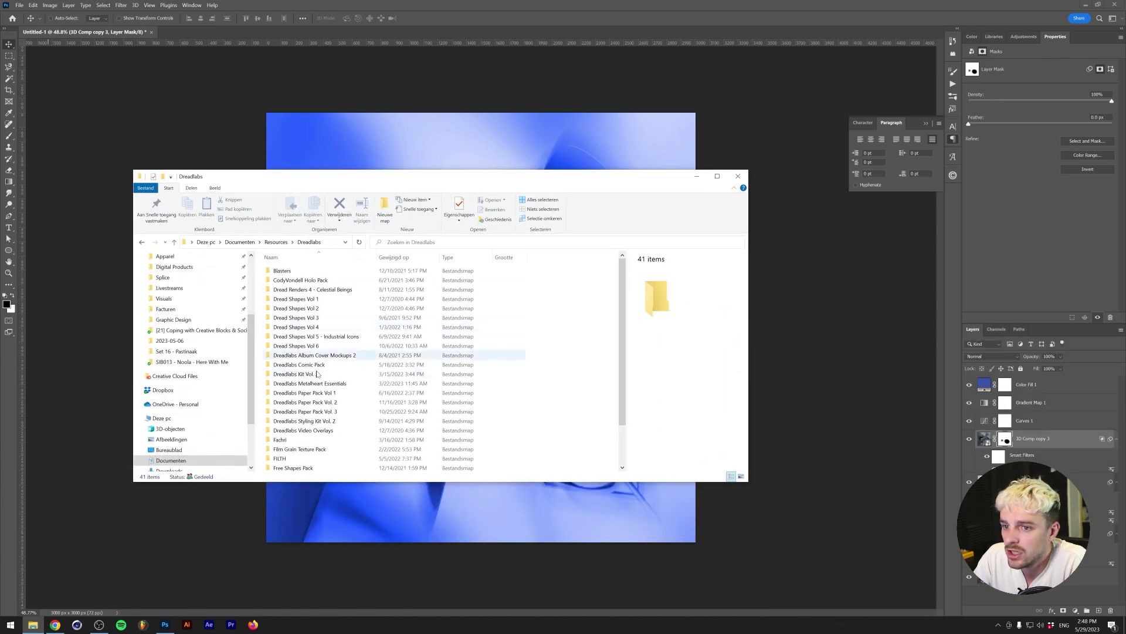
# - Open Metalheart Essentials > Assets > Overlays > Overlays [PNG]
pyautogui.doubleClick(319, 382)
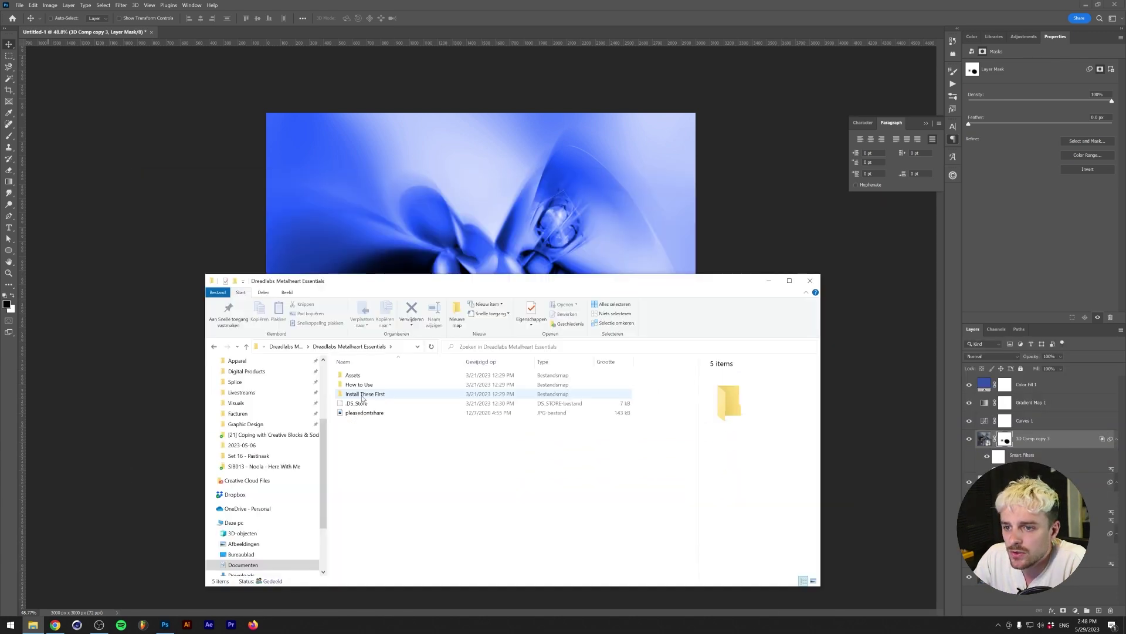
pyautogui.doubleClick(373, 378)
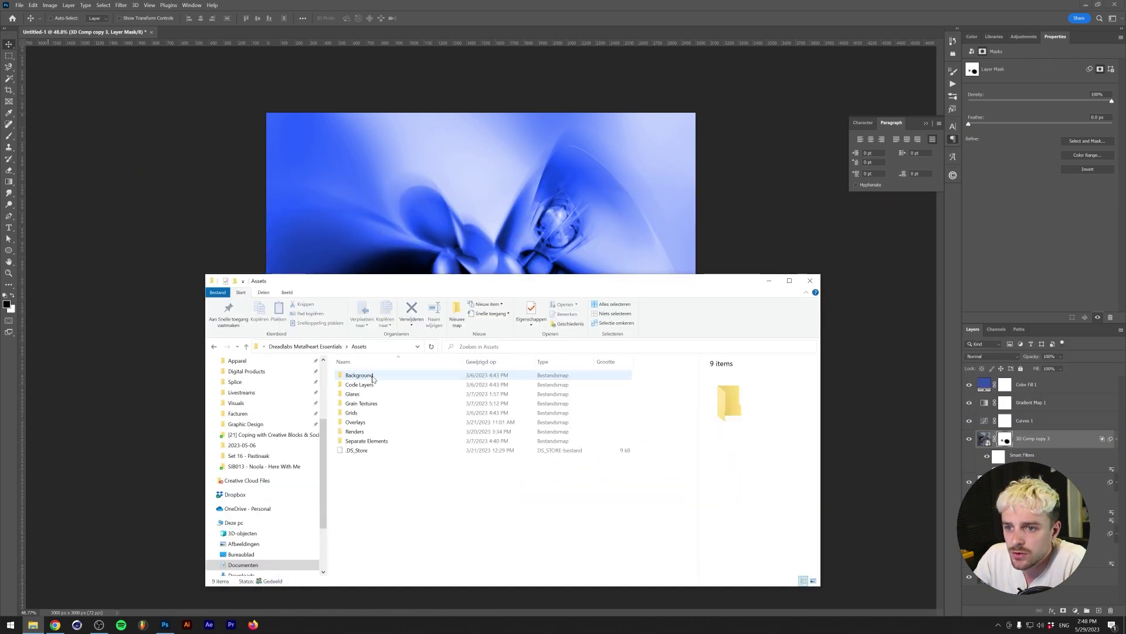
pyautogui.doubleClick(390, 422)
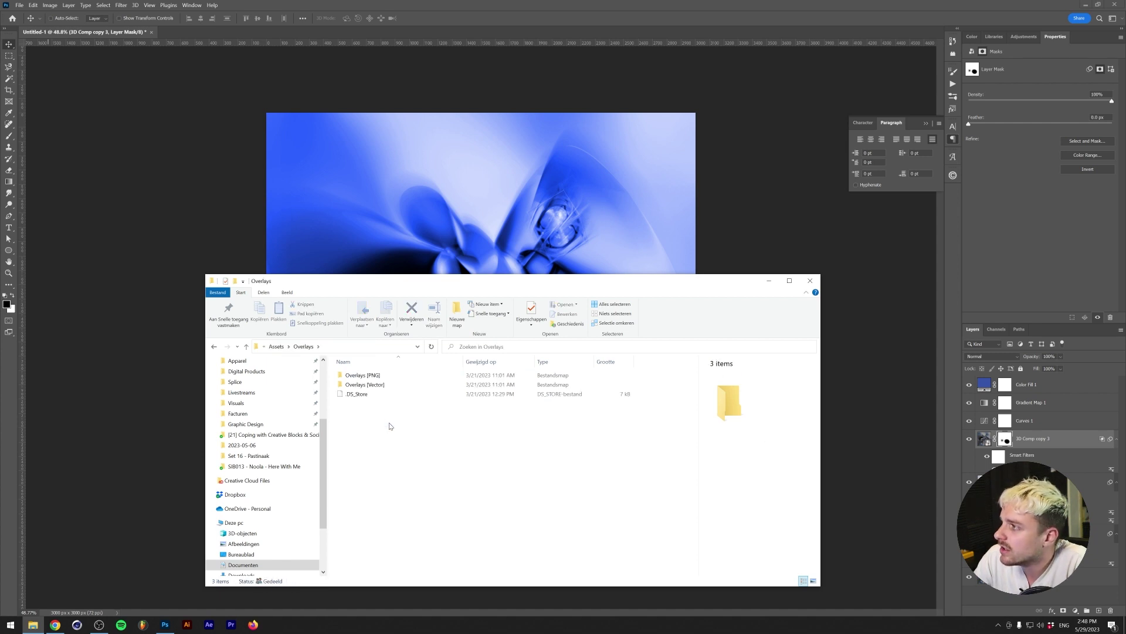
pyautogui.doubleClick(362, 376)
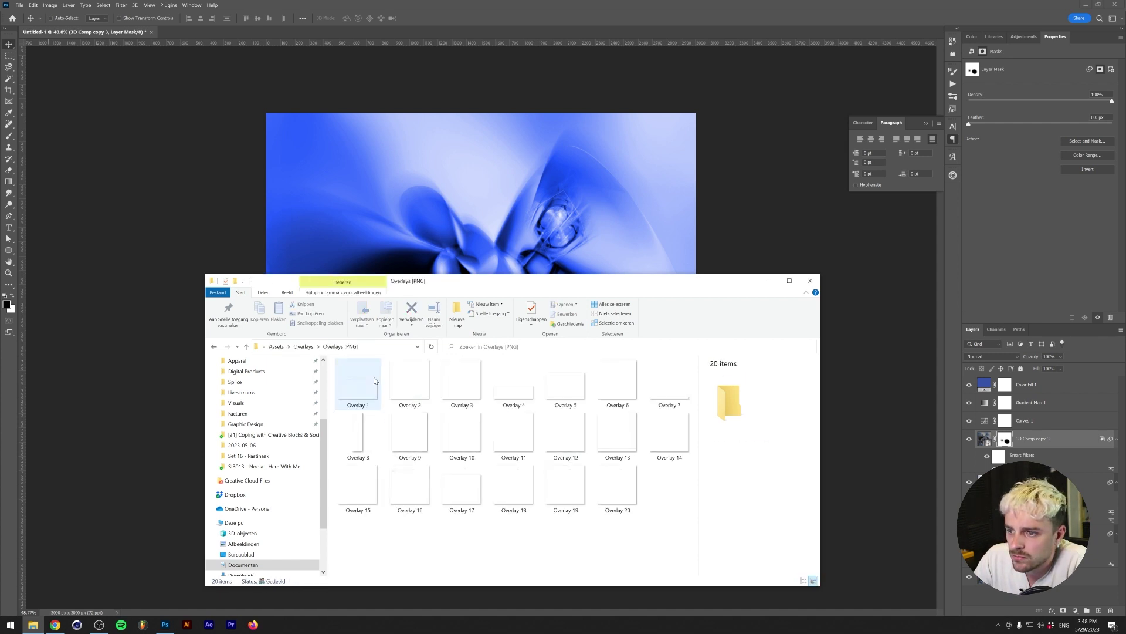
# - Preview Overlay 16, place it on the cover, then remove it again
pyautogui.click(561, 488)
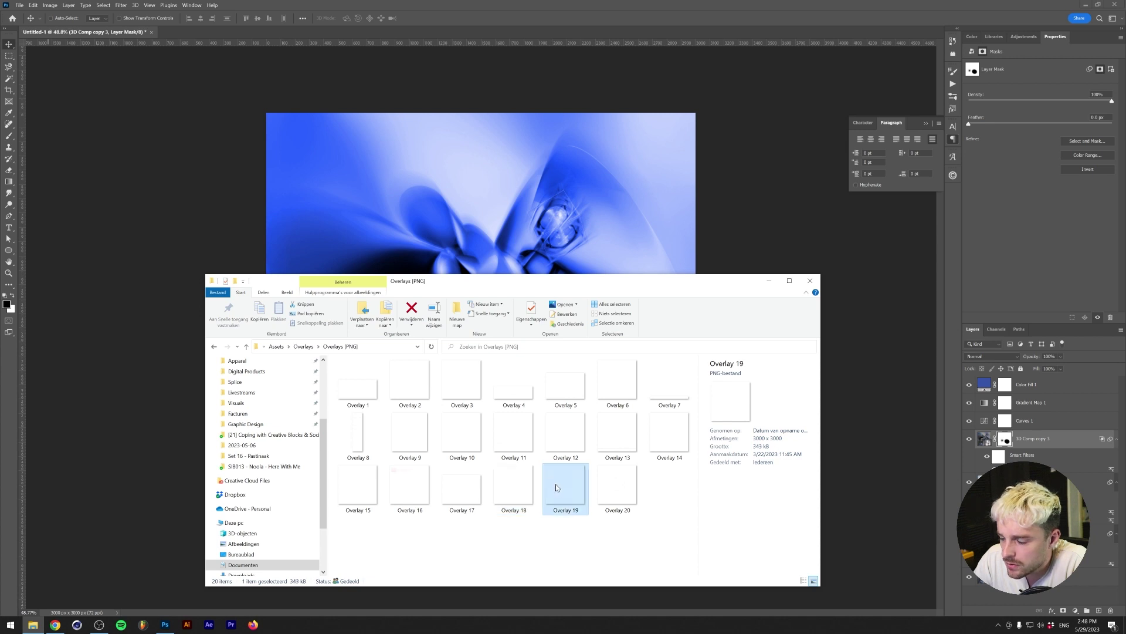
pyautogui.click(461, 487)
pyautogui.click(409, 486)
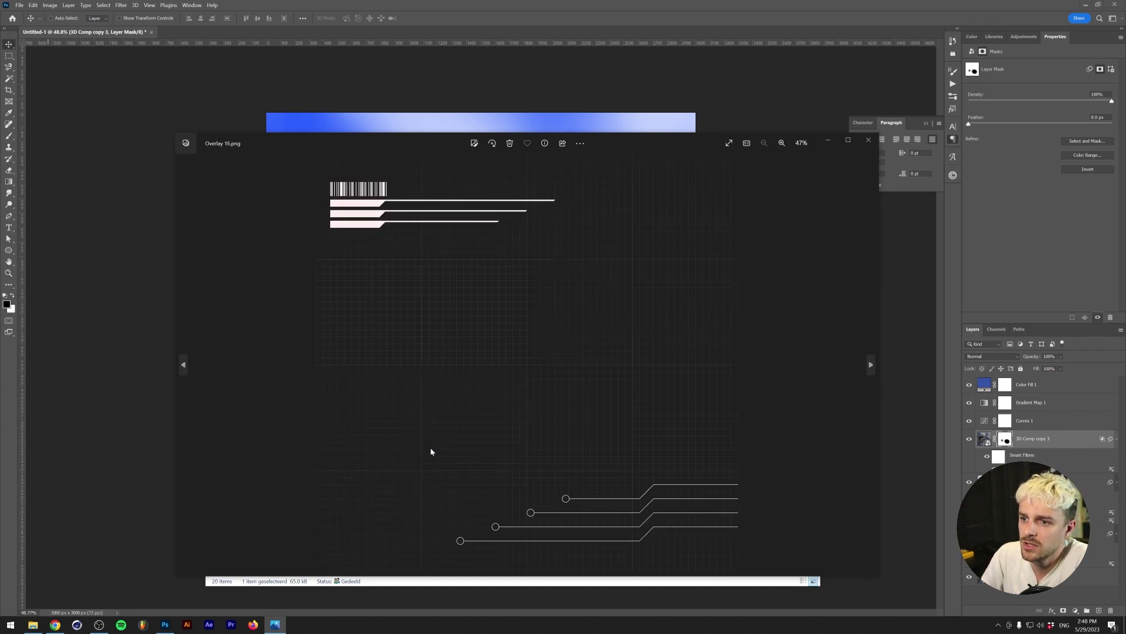
pyautogui.press('Left')
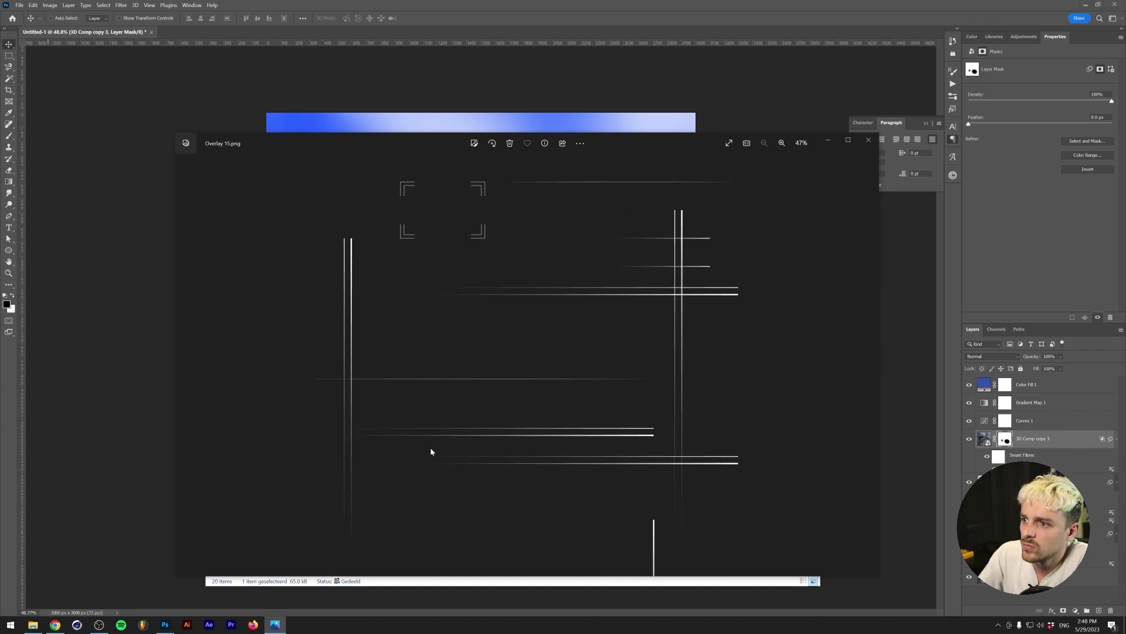
pyautogui.click(868, 141)
pyautogui.moveTo(398, 480); pyautogui.dragTo(390, 176)
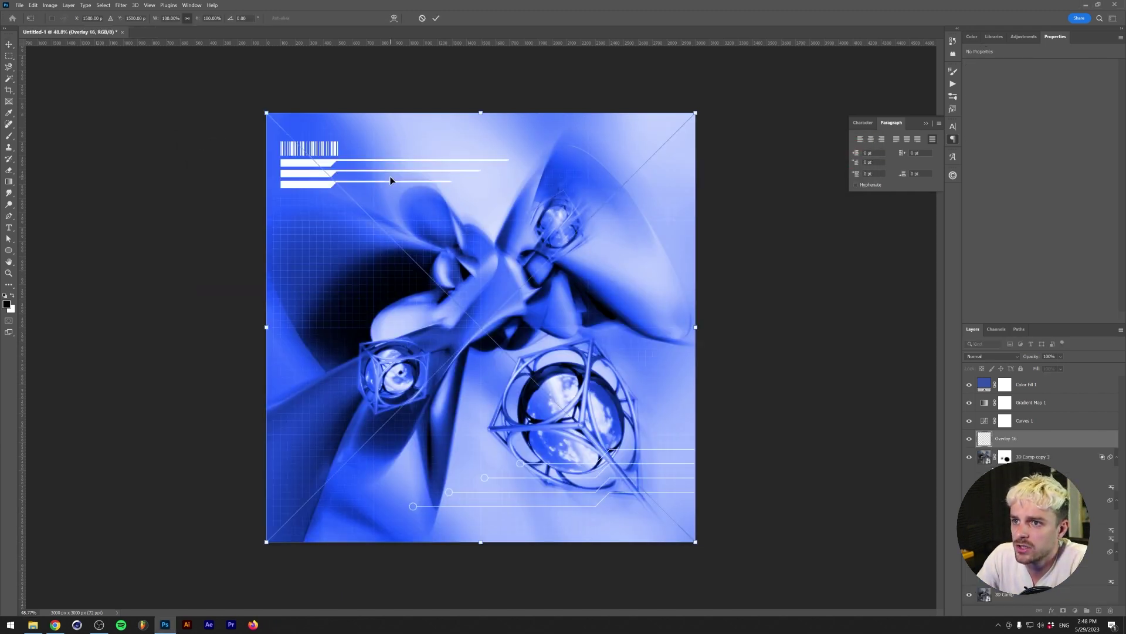
pyautogui.press('Return')
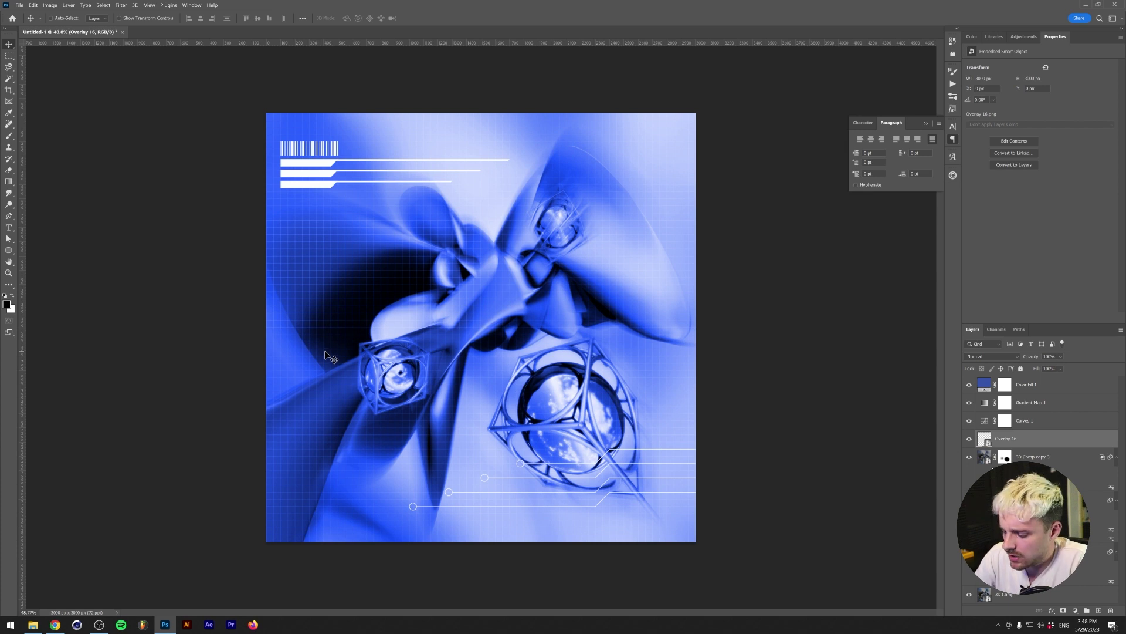
pyautogui.hotkey('ctrl', 'z')
pyautogui.hotkey('alt', 'Tab')
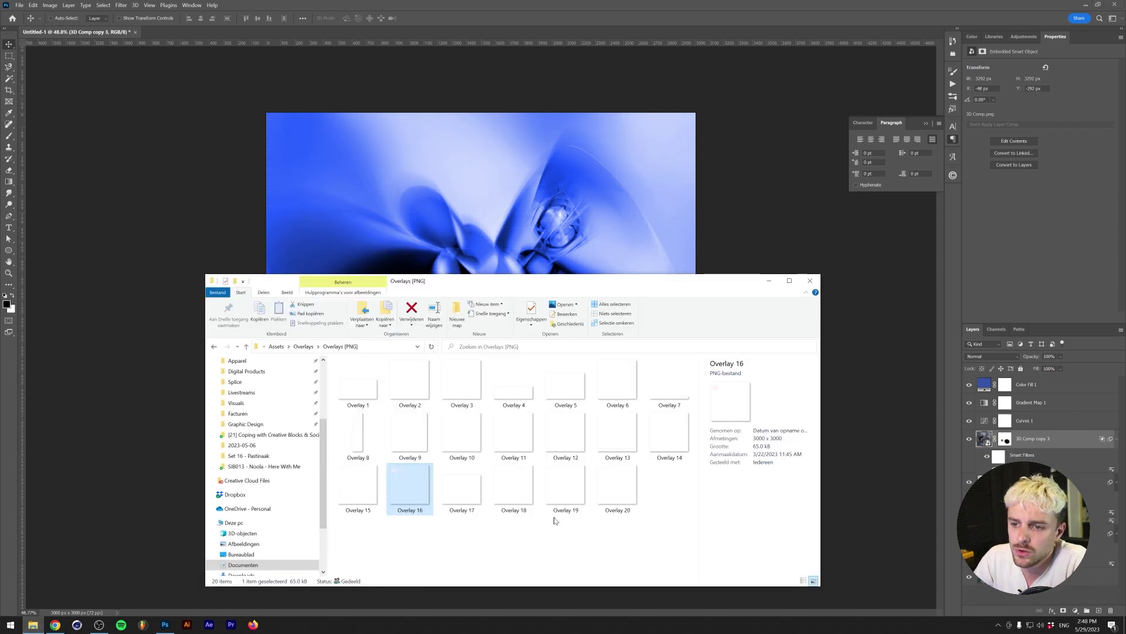
# - Go up to Assets and open Grids > Grids [PNG]
pyautogui.hotkey('alt', 'Up')
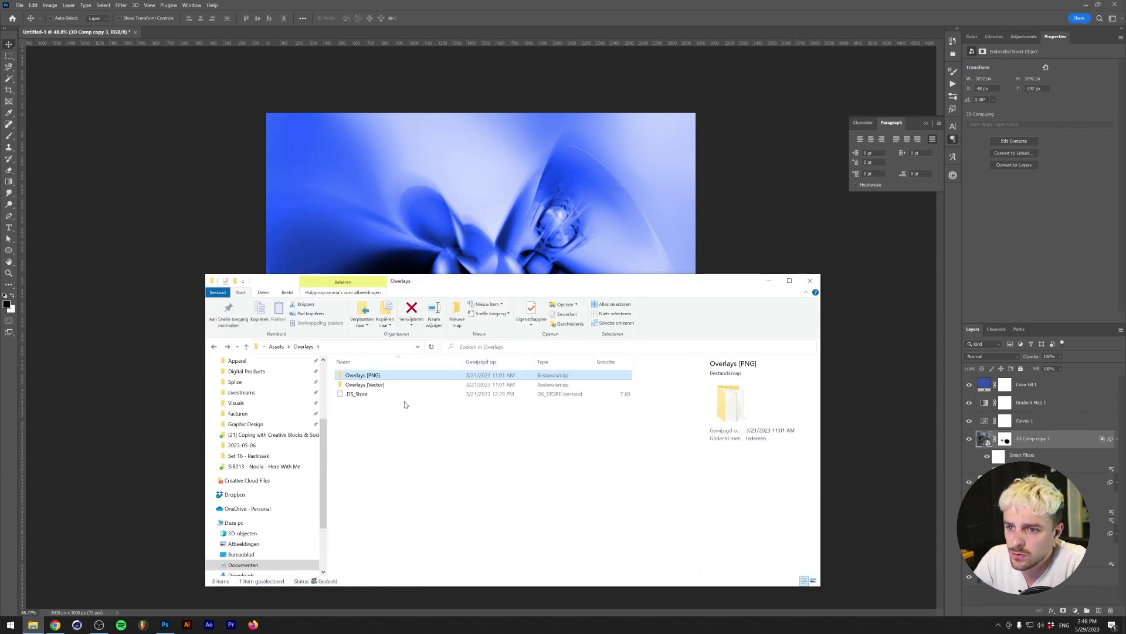
pyautogui.hotkey('alt', 'Up')
pyautogui.doubleClick(390, 412)
pyautogui.doubleClick(379, 377)
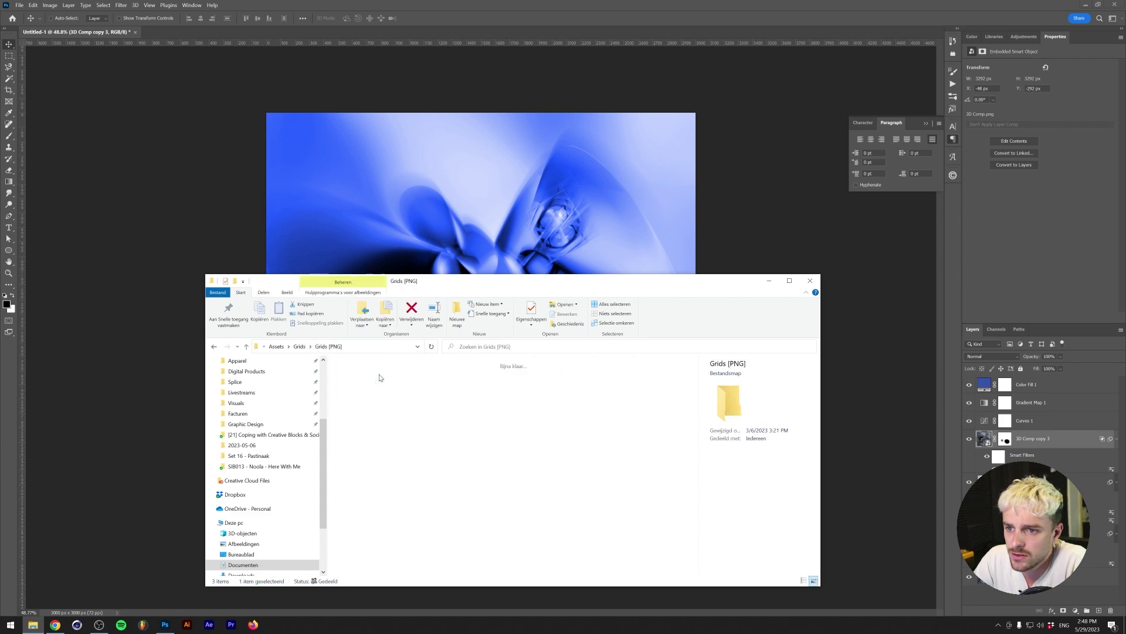
# - Preview the grid images and drag Grid 3 onto the Photoshop cover
pyautogui.doubleClick(363, 379)
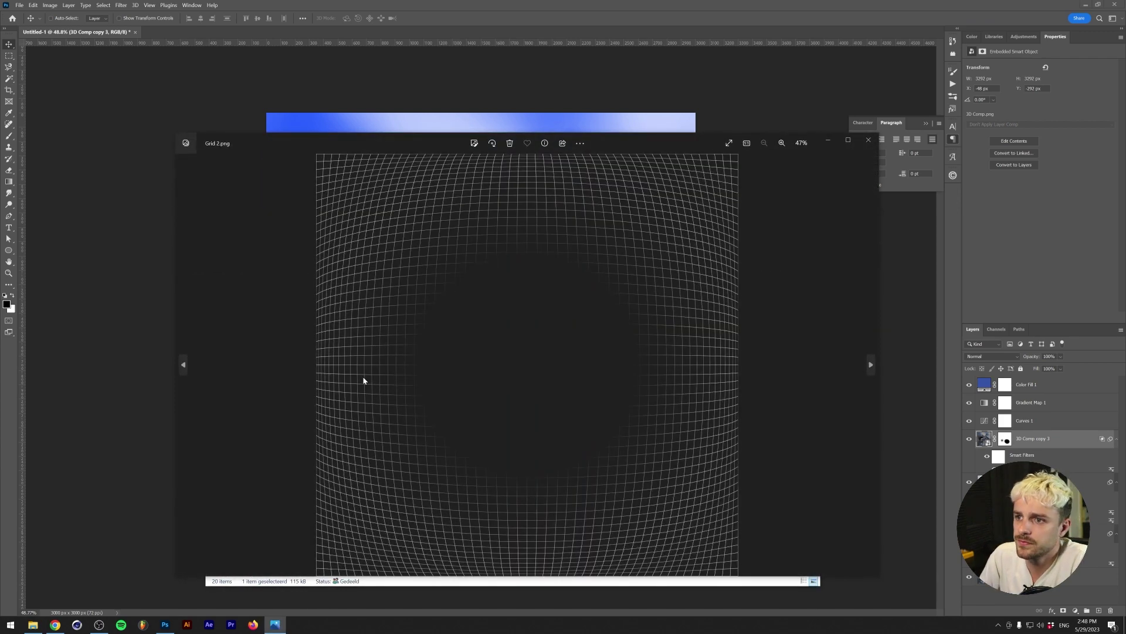
pyautogui.press('Right')
pyautogui.press('Right')
pyautogui.press('Left')
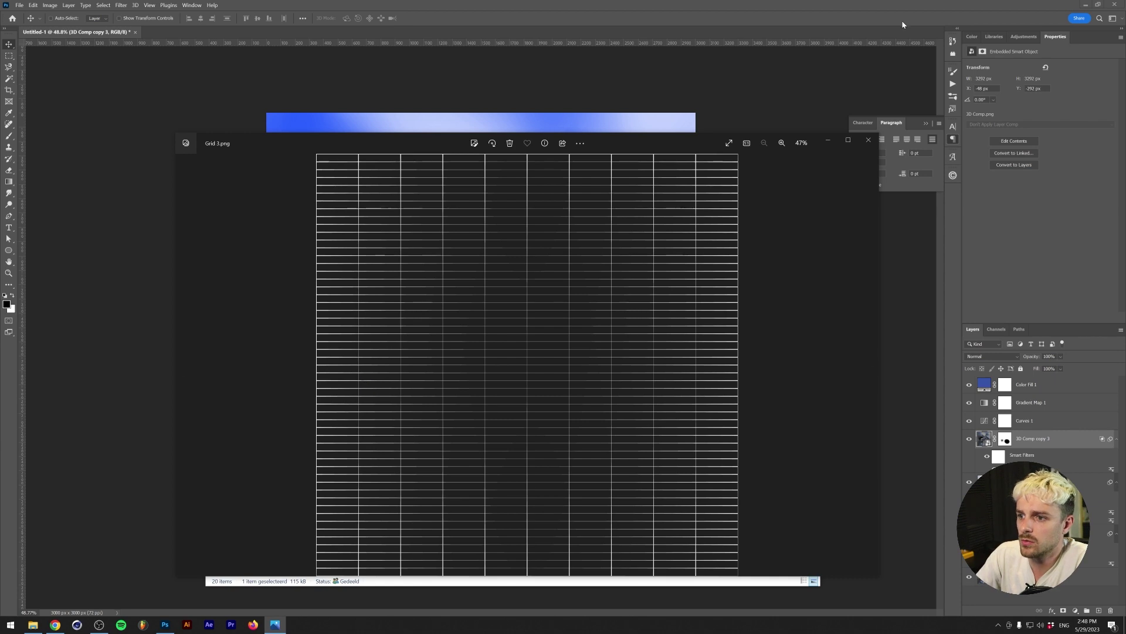
pyautogui.press('Right')
pyautogui.press('Left')
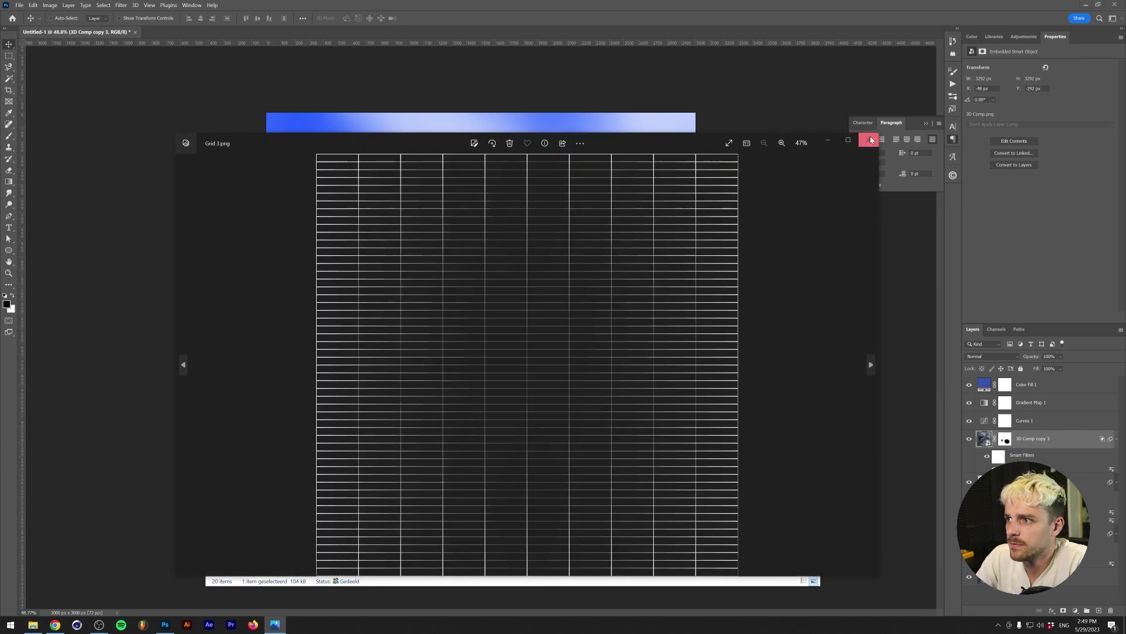
pyautogui.click(869, 139)
pyautogui.moveTo(475, 382); pyautogui.dragTo(431, 165)
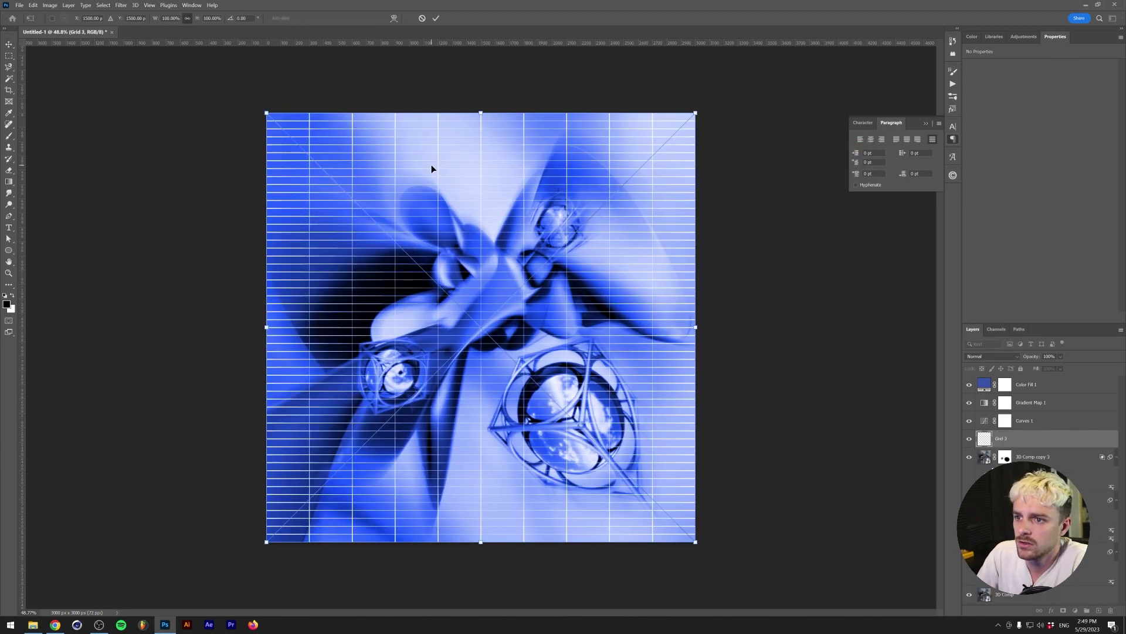
# - Commit Grid 3, move it below the 3D render, set 25% opacity, and nudge it left
pyautogui.press('Return')
pyautogui.hotkey('ctrl', '[')
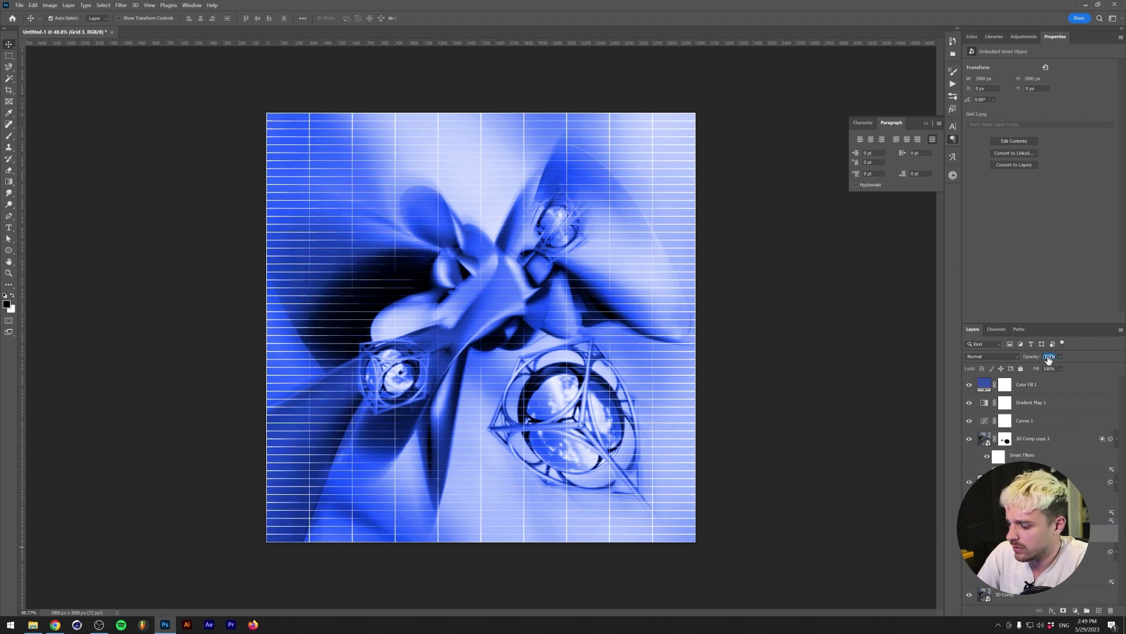
pyautogui.write('25')
pyautogui.press('Return')
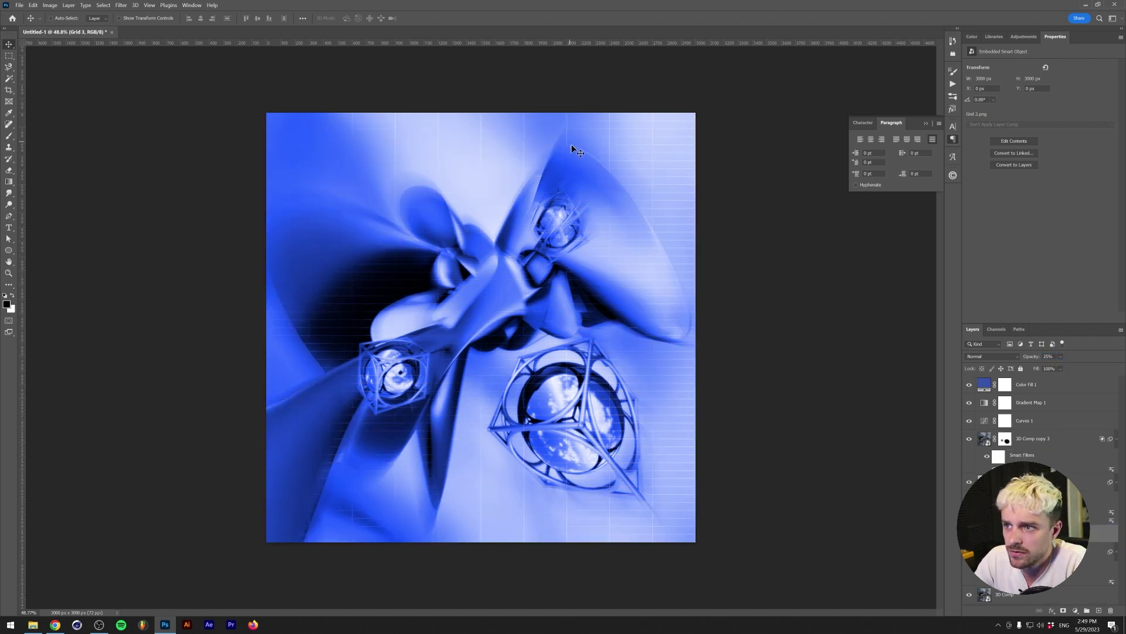
pyautogui.moveTo(431, 328); pyautogui.dragTo(420, 333)
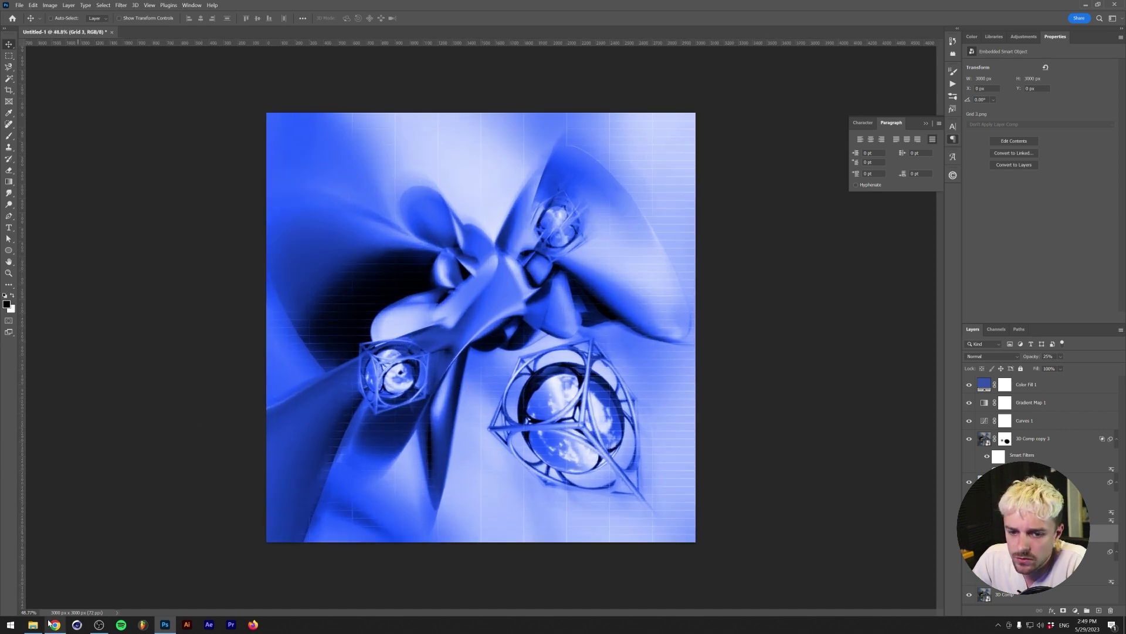
# - Open Assets > Separate Elements > PNG and preview the element images, including the crosshair and arrow
pyautogui.click(33, 625)
pyautogui.hotkey('alt', 'Up')
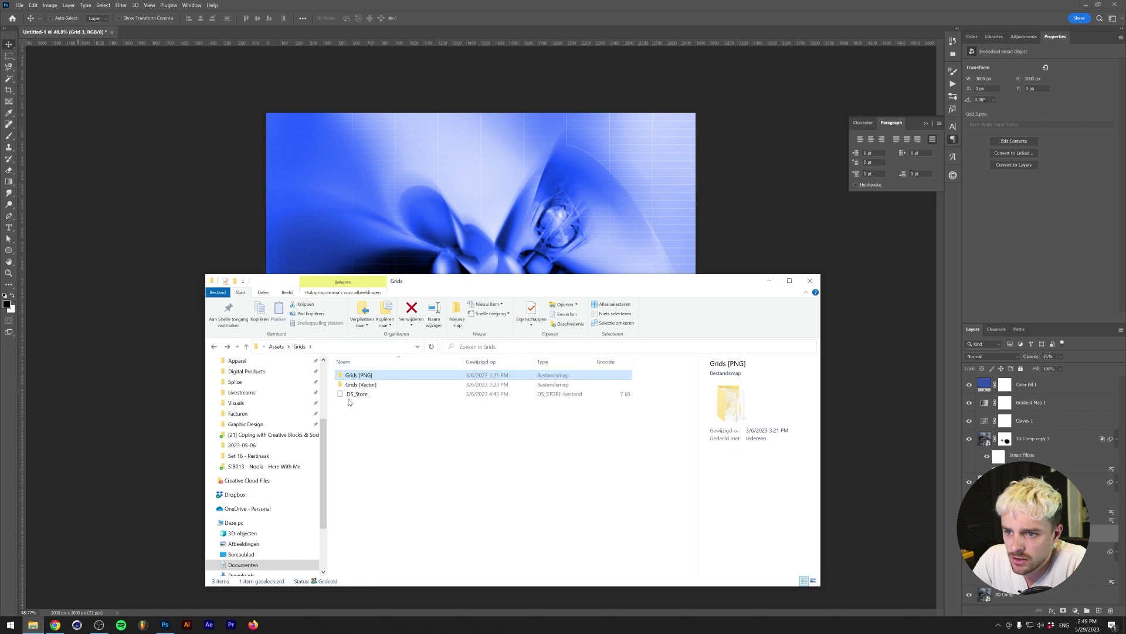
pyautogui.hotkey('alt', 'Up')
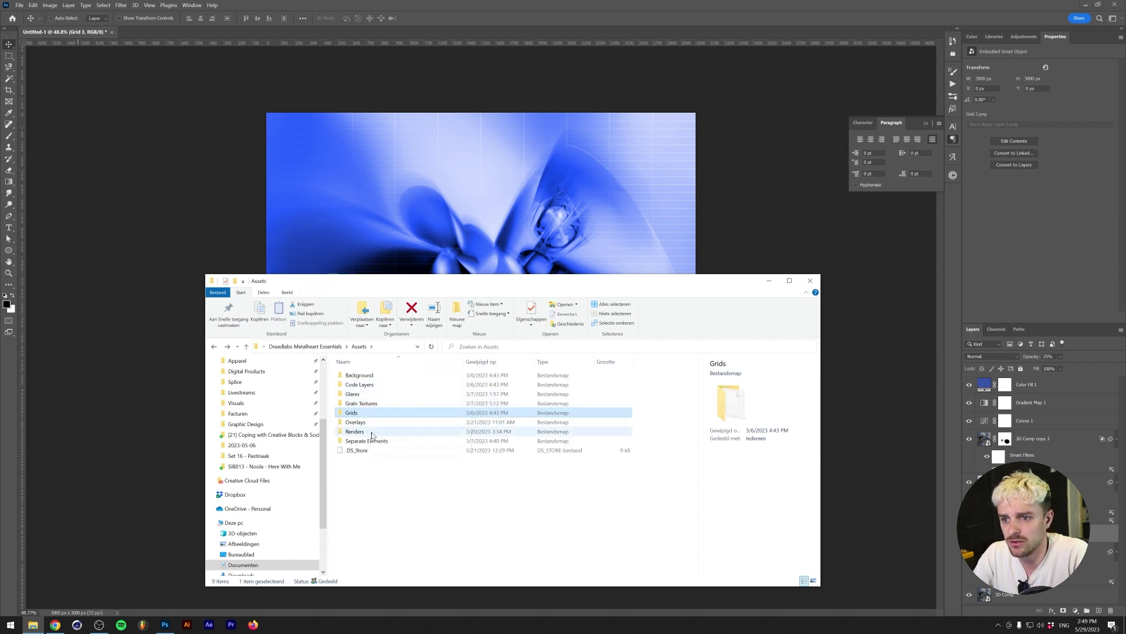
pyautogui.doubleClick(381, 441)
pyautogui.doubleClick(383, 374)
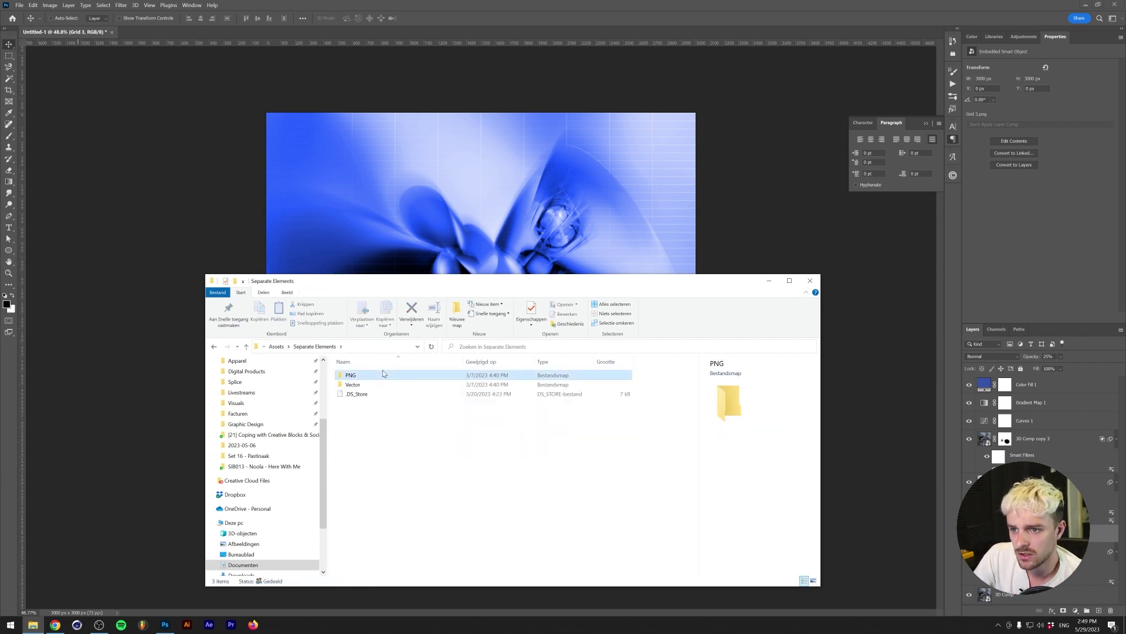
pyautogui.doubleClick(366, 380)
pyautogui.press('Right')
pyautogui.press('Right')
pyautogui.press('Right')
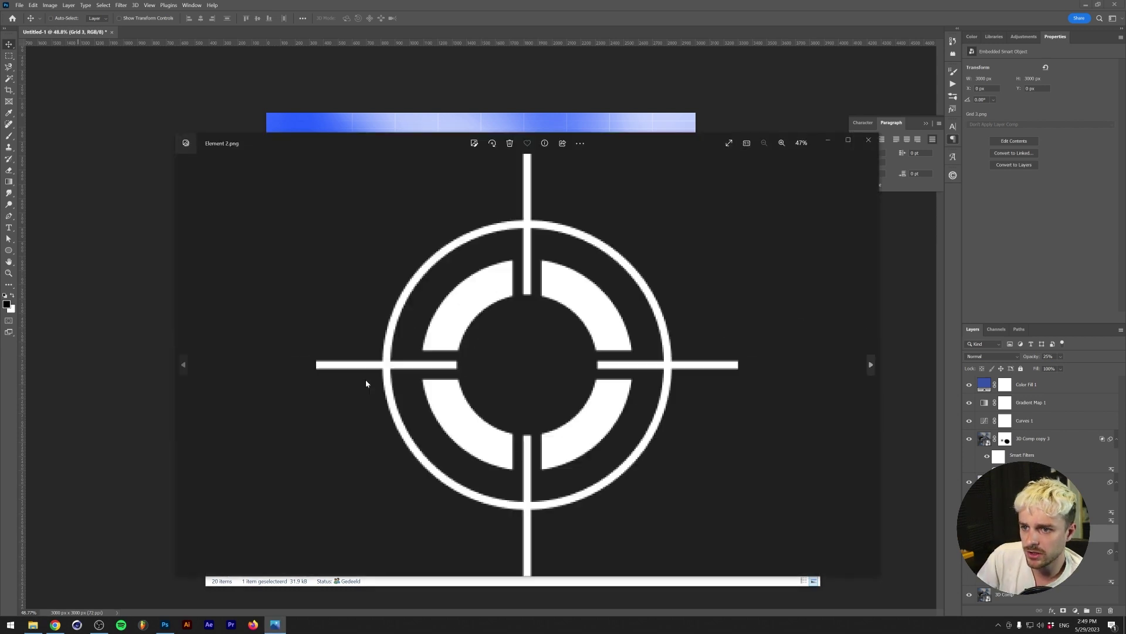
pyautogui.press('Left')
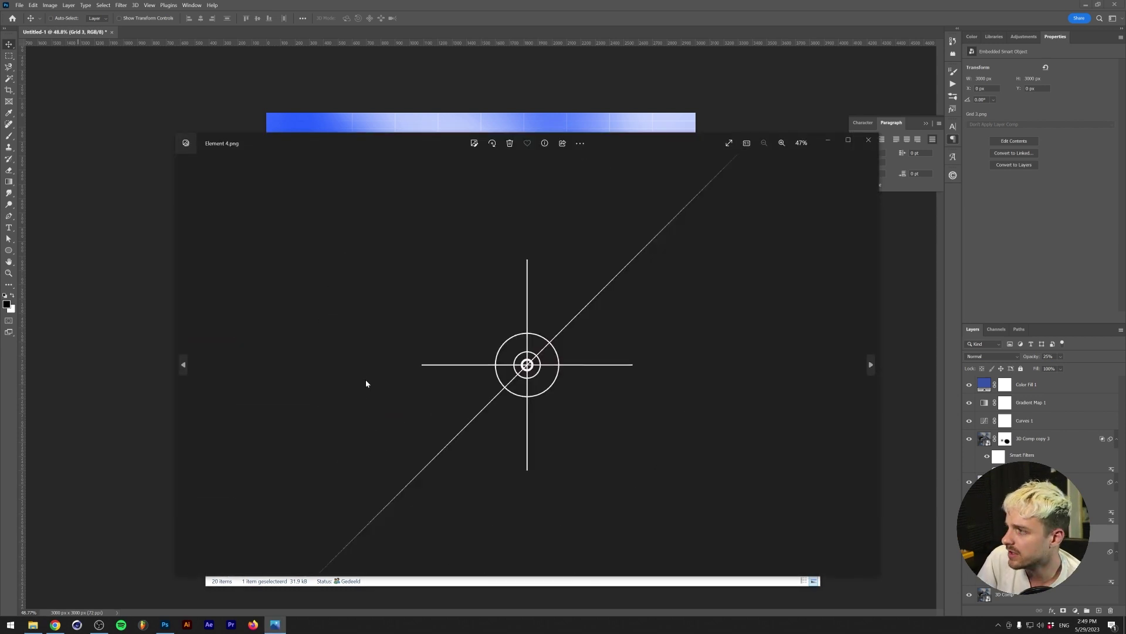
pyautogui.press('Right')
pyautogui.press('Right')
pyautogui.press('Right')
pyautogui.press('Right')
pyautogui.press('Right')
pyautogui.press('Right')
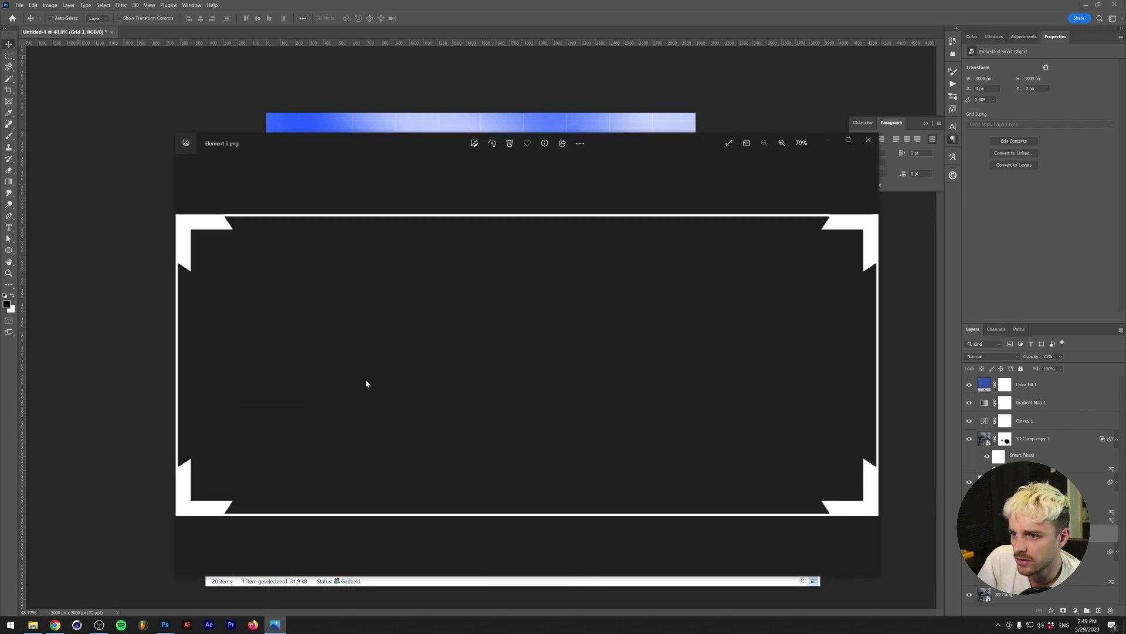
pyautogui.press('Right')
pyautogui.press('Right')
pyautogui.press('Right')
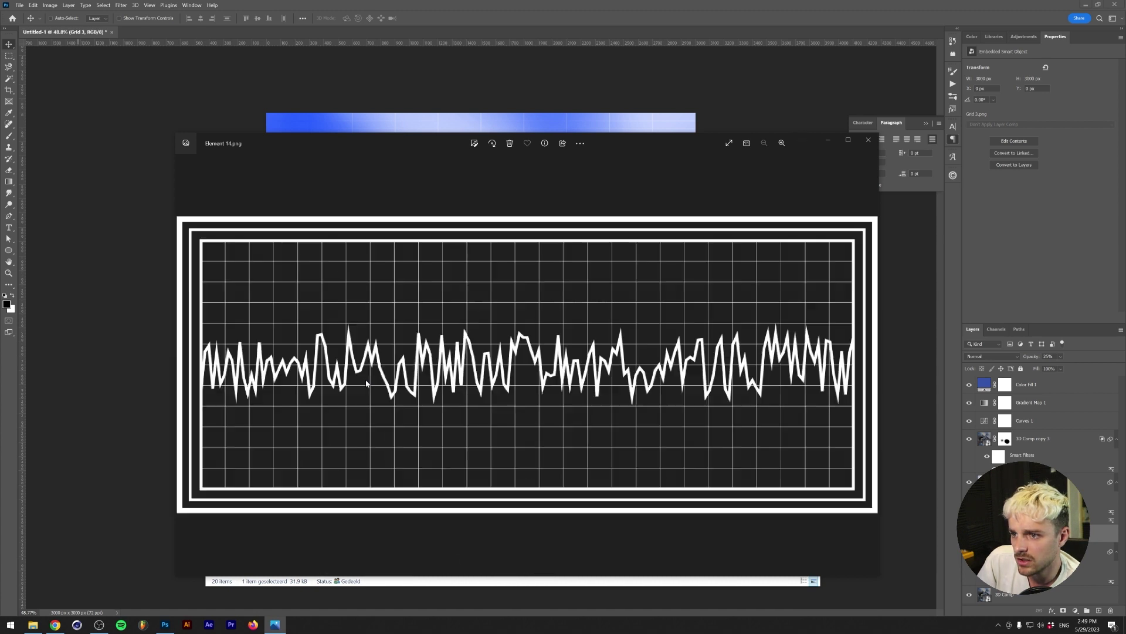
pyautogui.press('Left')
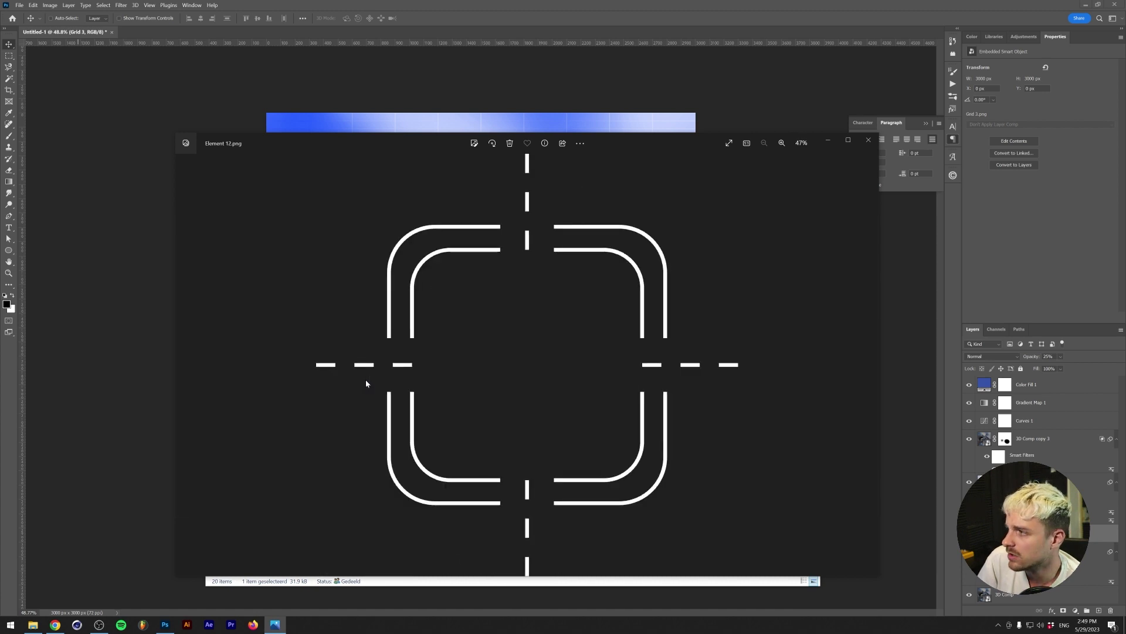
pyautogui.press('Right')
pyautogui.press('Right')
pyautogui.press('Right')
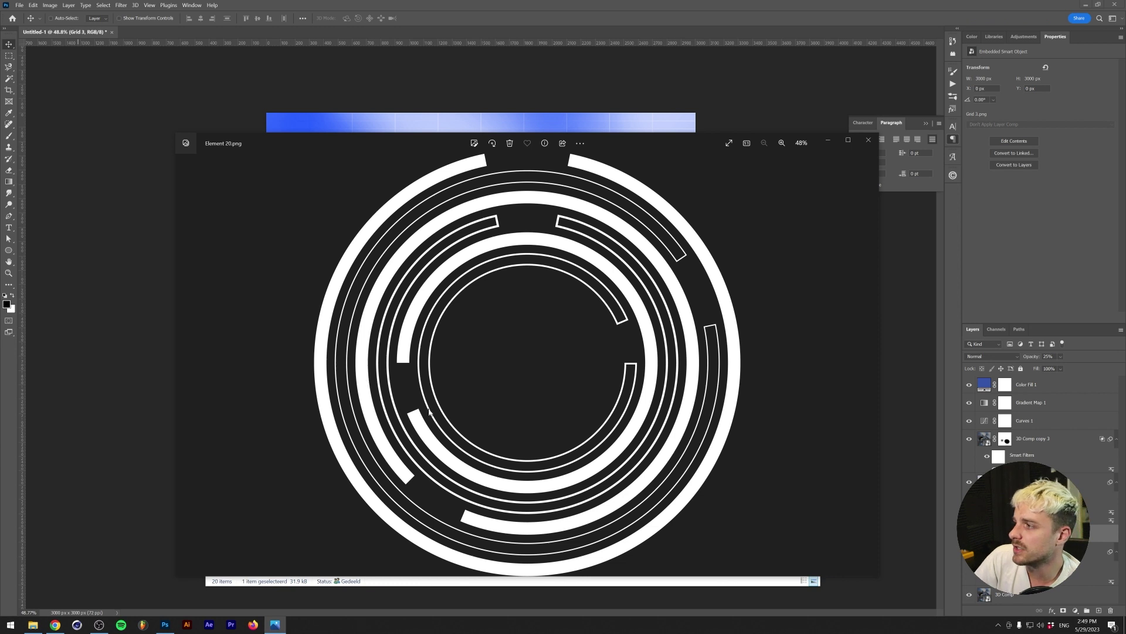
pyautogui.click(869, 139)
# - Browse back to Grids [PNG] and preview a grid image
pyautogui.hotkey('alt', 'Up')
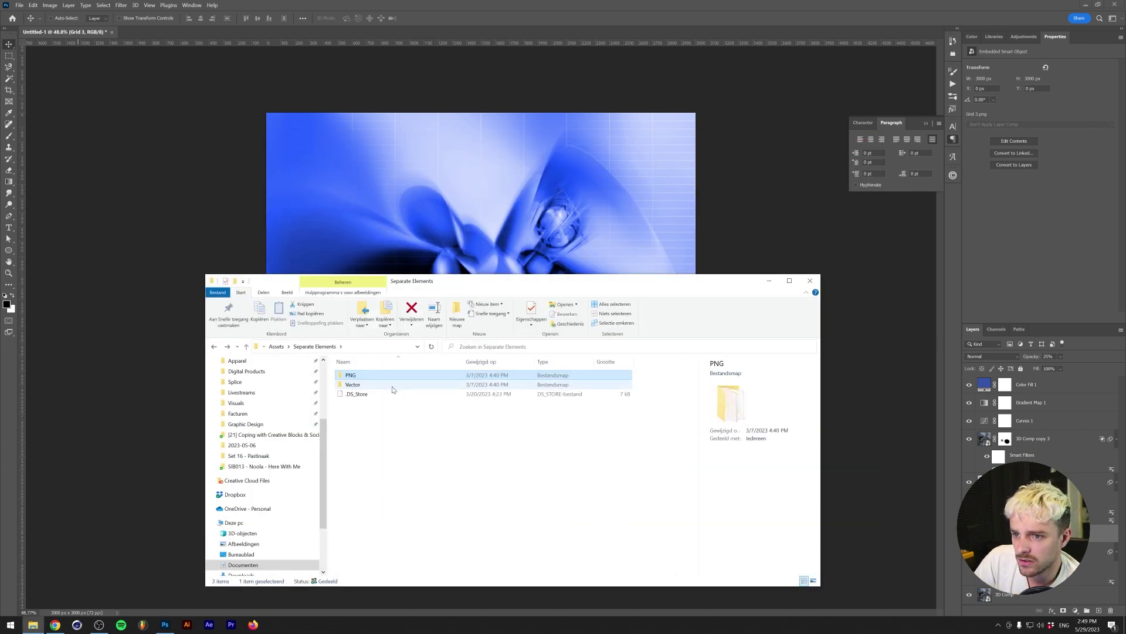
pyautogui.doubleClick(367, 412)
pyautogui.doubleClick(361, 375)
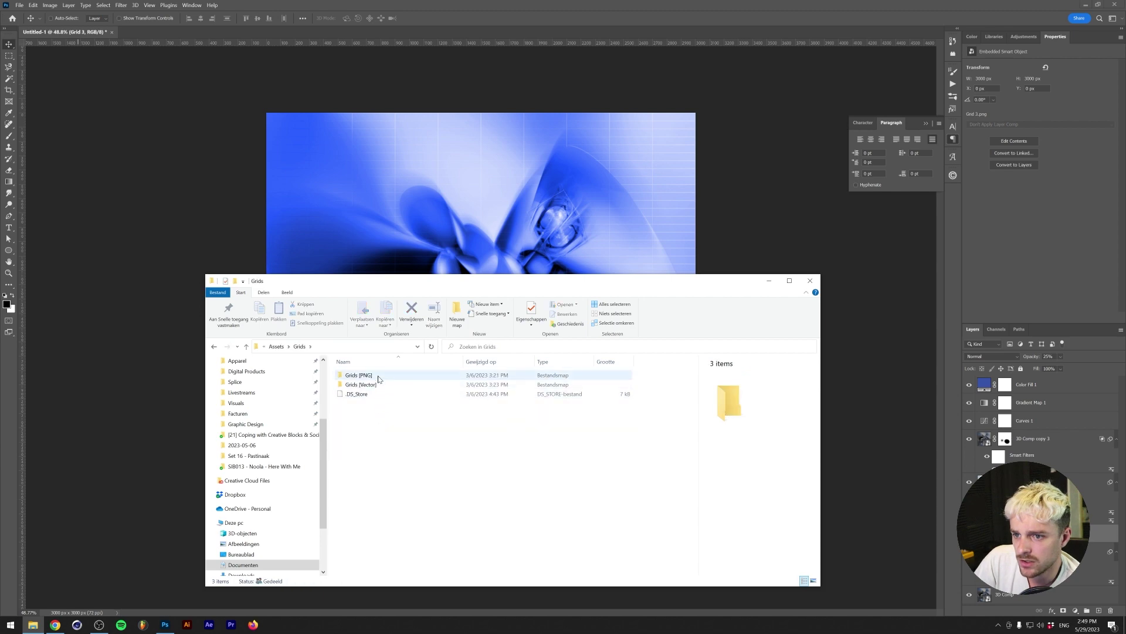
pyautogui.doubleClick(613, 425)
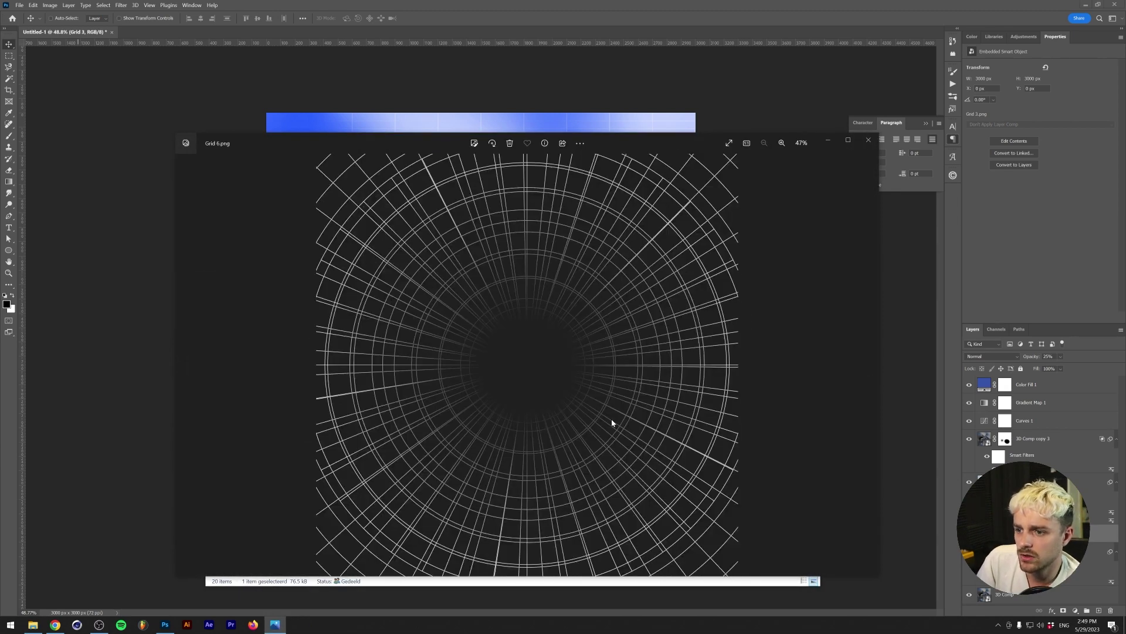
pyautogui.scroll(-12, 611, 422)
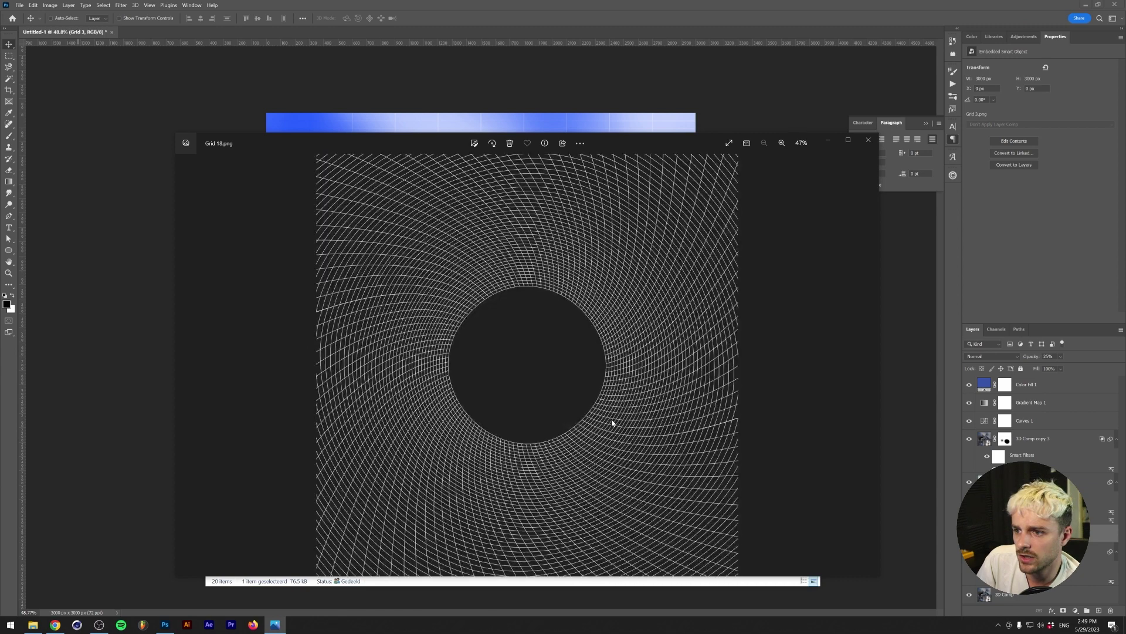
pyautogui.scroll(-5, 611, 422)
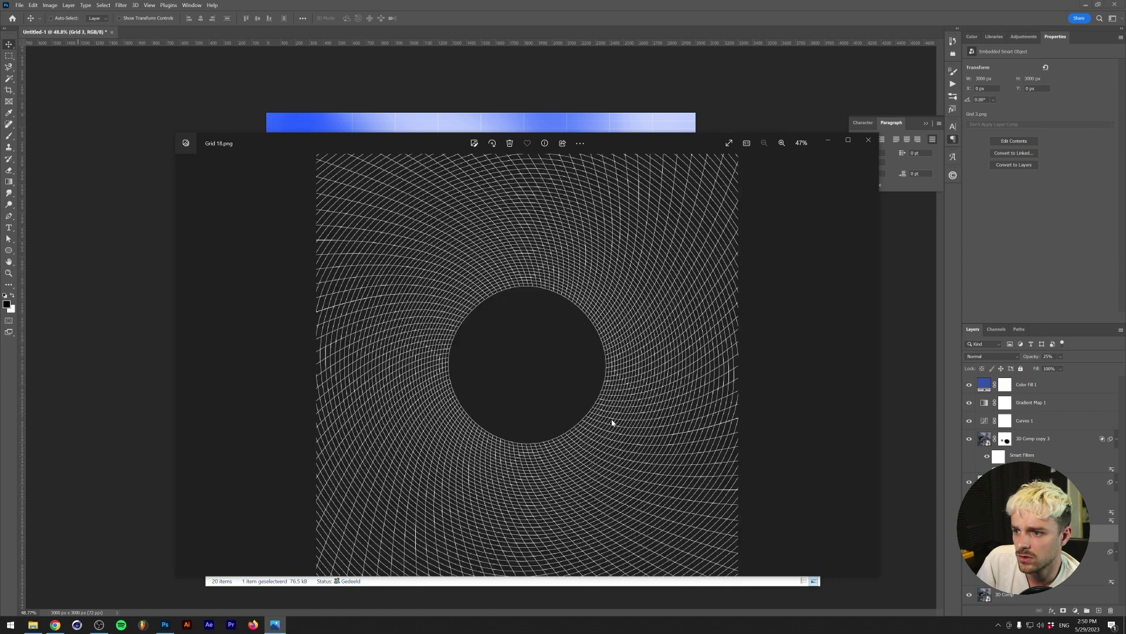
pyautogui.scroll(13, 612, 422)
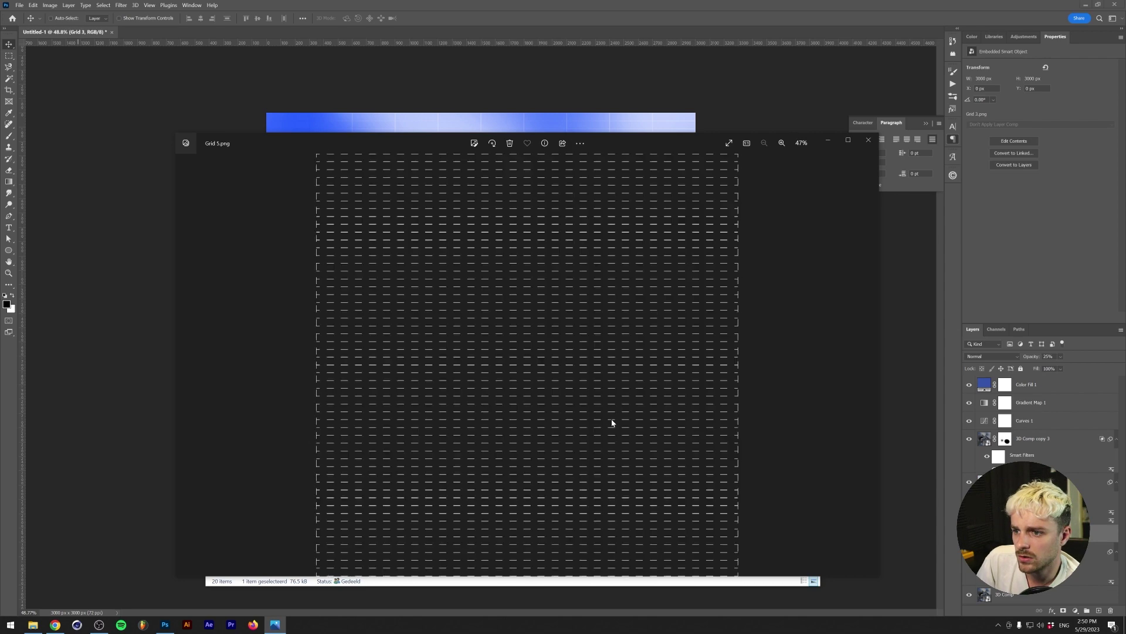
pyautogui.scroll(1, 612, 422)
pyautogui.hotkey('alt', 'F4')
# - Check Separate Elements PNG again, then preview Overlay 20 in Overlays [PNG]
pyautogui.hotkey('alt', 'Up')
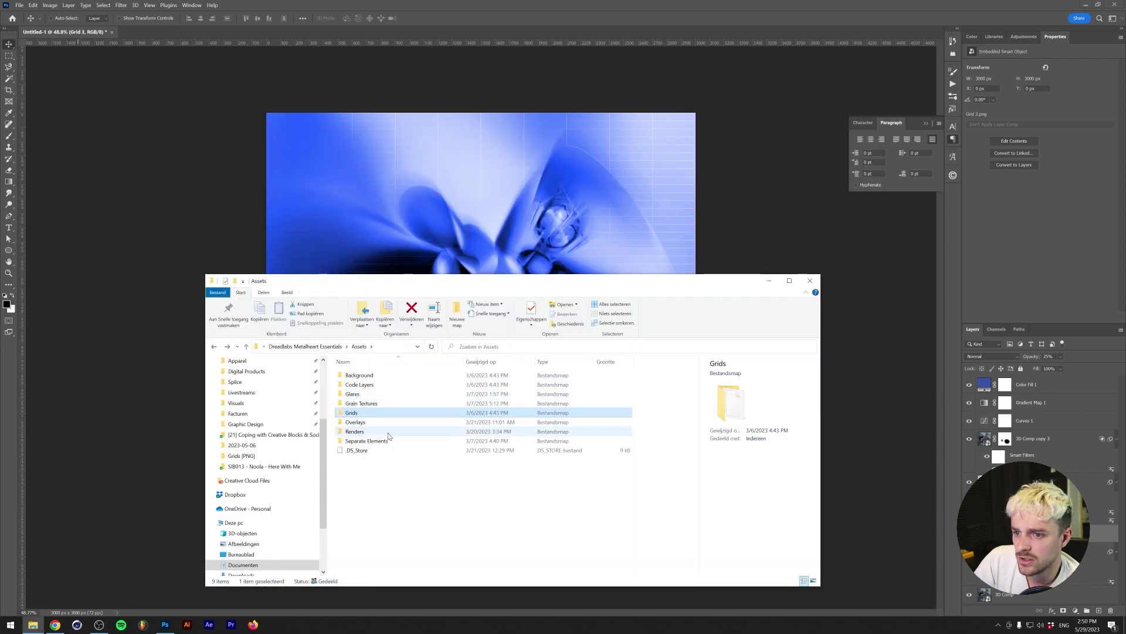
pyautogui.doubleClick(366, 440)
pyautogui.doubleClick(355, 375)
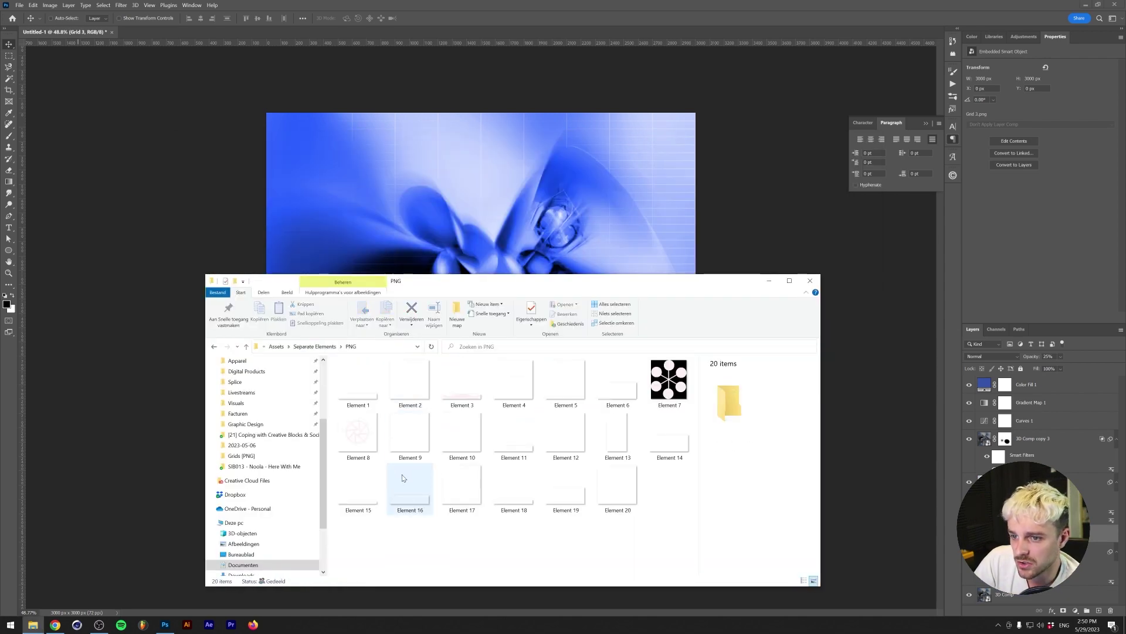
pyautogui.hotkey('alt', 'Up')
pyautogui.hotkey('alt', 'Up')
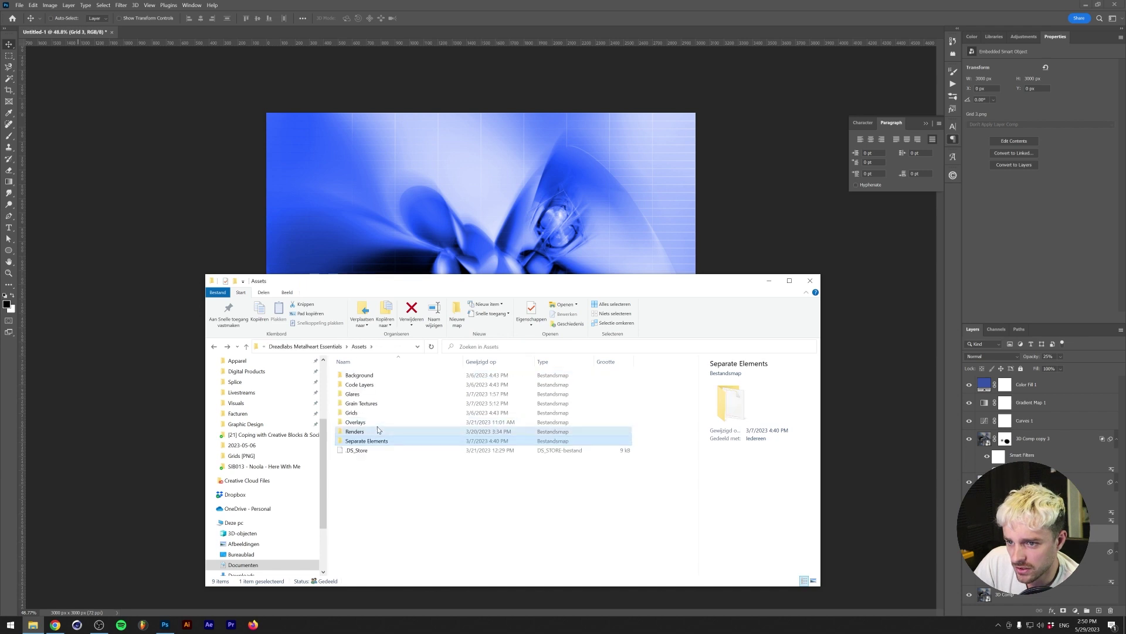
pyautogui.click(378, 425)
pyautogui.doubleClick(378, 424)
pyautogui.doubleClick(352, 360)
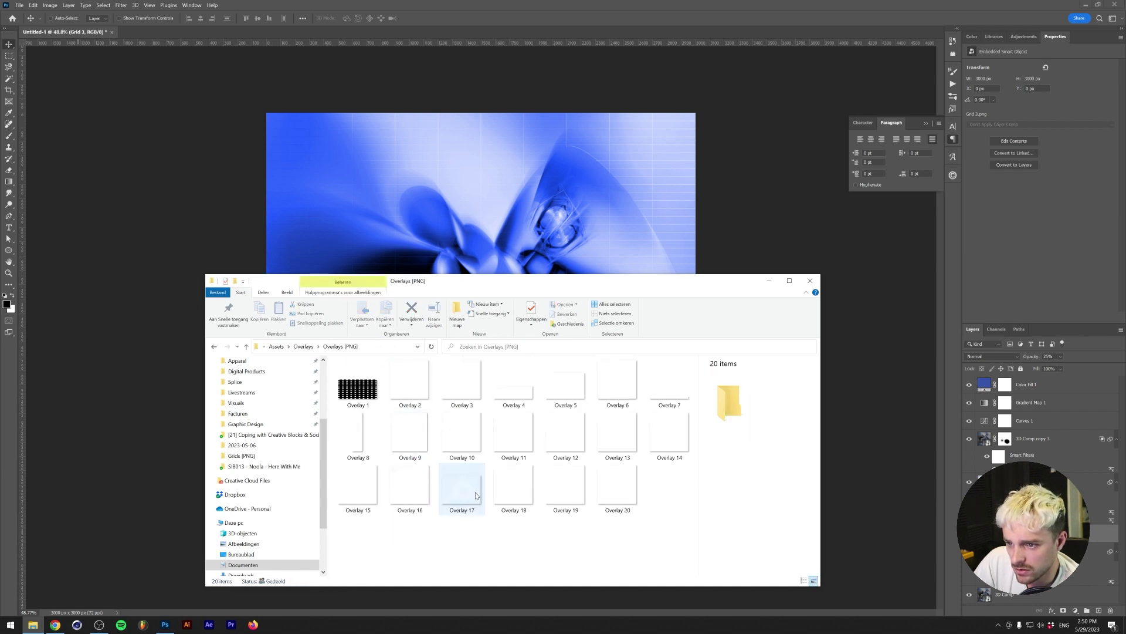
pyautogui.doubleClick(614, 489)
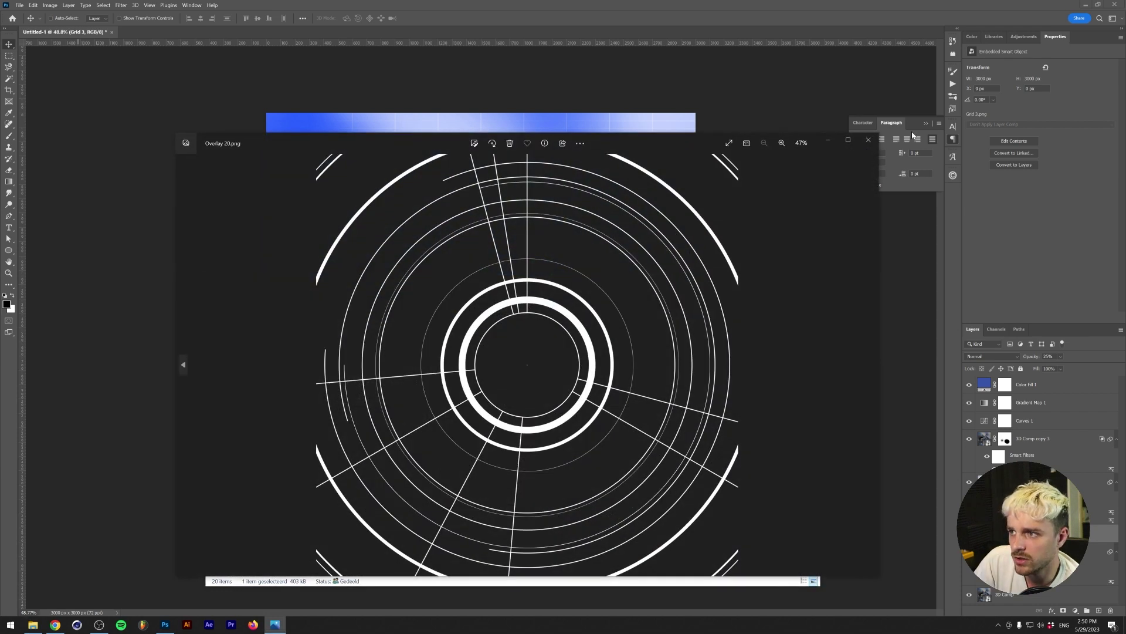
pyautogui.click(871, 141)
# - Return to Separate Elements PNG and place Element 20 onto the cover
pyautogui.hotkey('alt', 'Up')
pyautogui.hotkey('alt', 'Up')
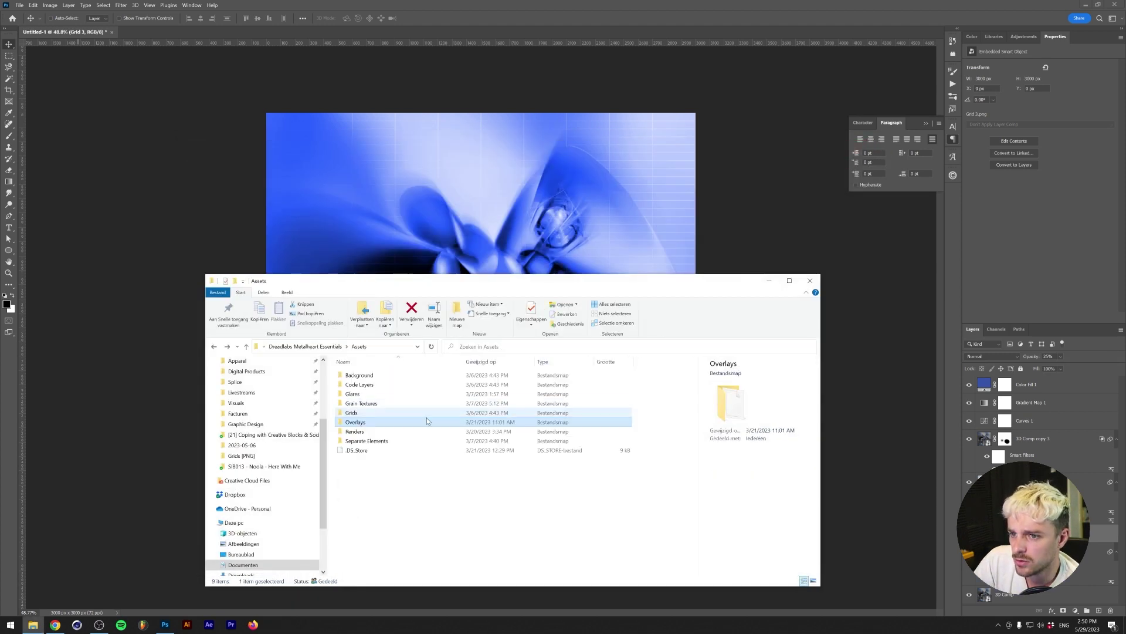
pyautogui.doubleClick(375, 441)
pyautogui.doubleClick(398, 376)
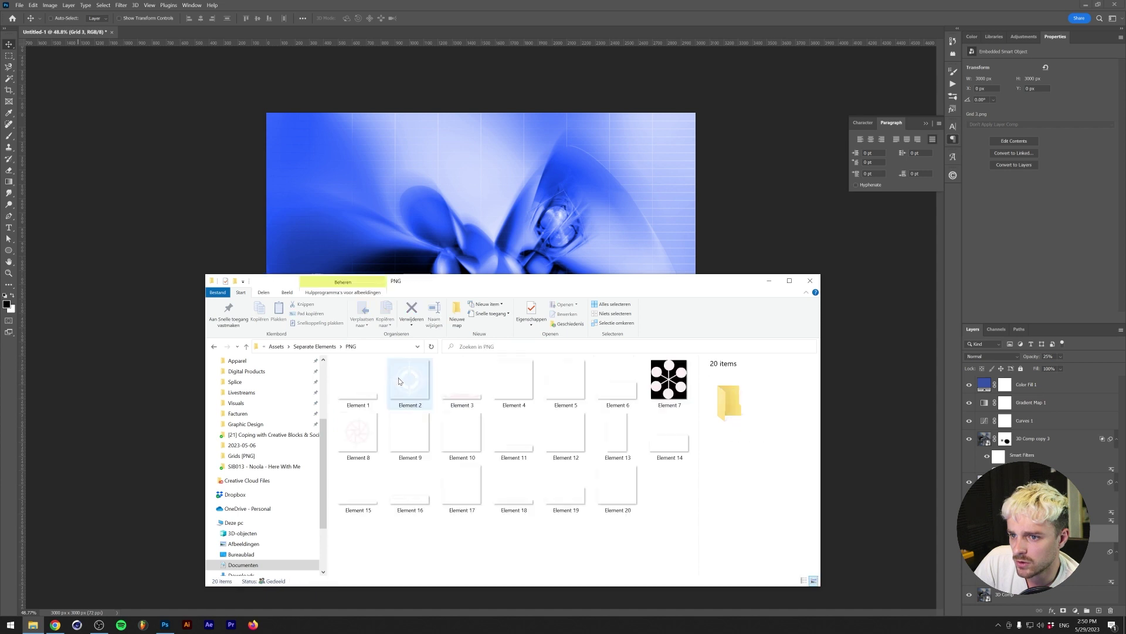
pyautogui.moveTo(618, 487); pyautogui.dragTo(557, 176)
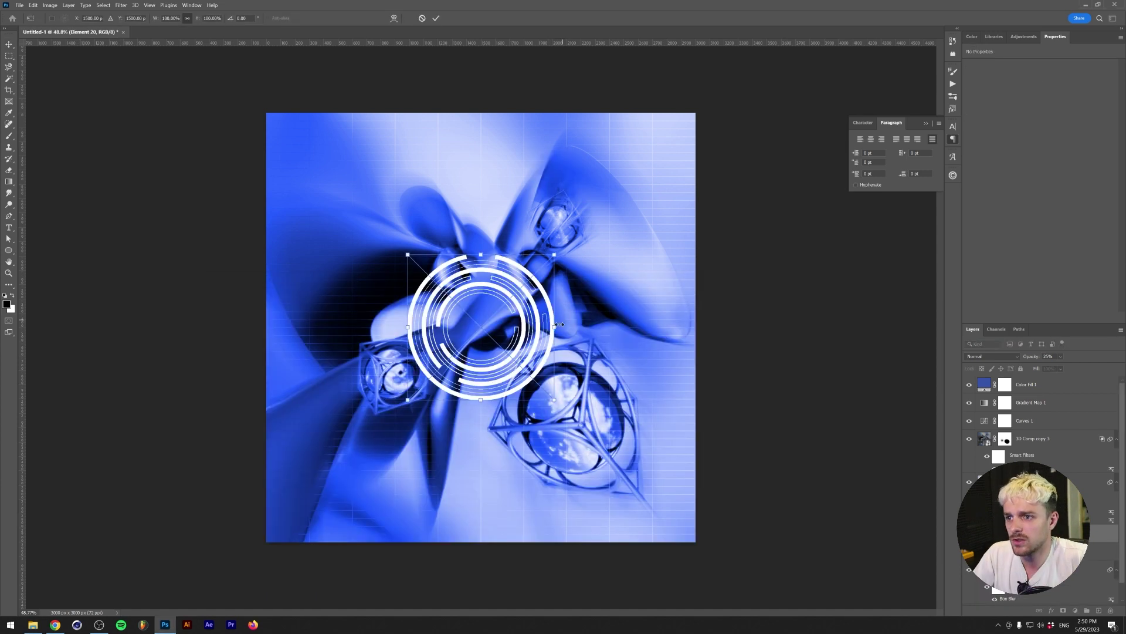
# - Enlarge the Element 20 rings across the cover and fade them to 25% opacity
pyautogui.keyDown('alt'); pyautogui.moveTo(554, 327); pyautogui.dragTo(1056, 327); pyautogui.keyUp('alt')
pyautogui.press('Return')
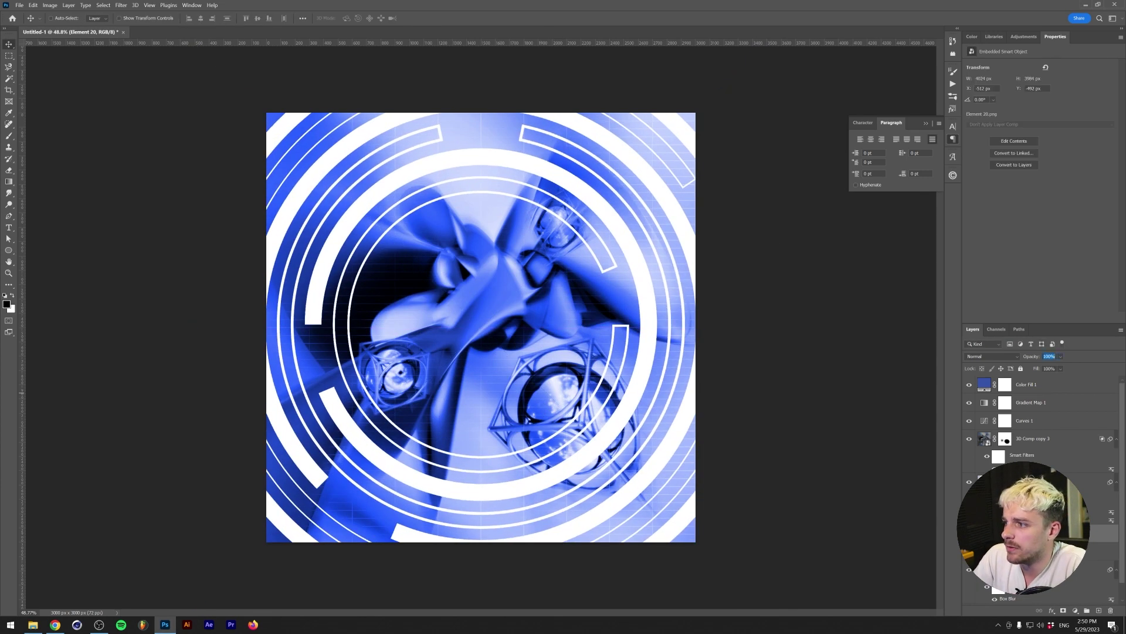
pyautogui.write('15')
pyautogui.press('Return')
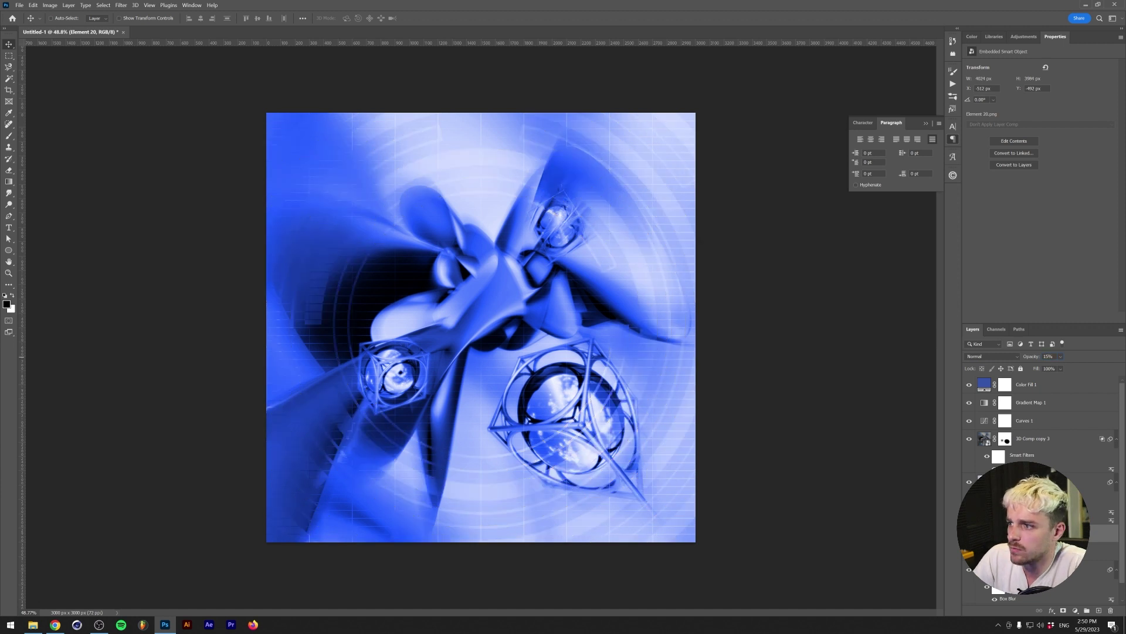
pyautogui.write('25')
pyautogui.press('Return')
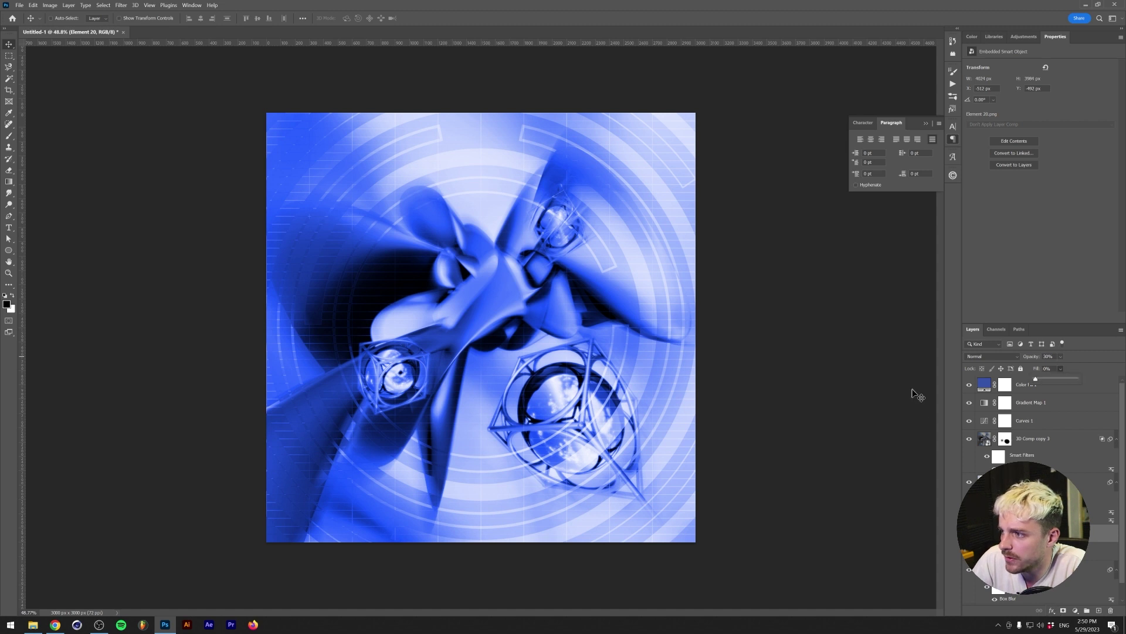
# - Give the rings a thin 6 px white Stroke layer style
pyautogui.click(1052, 610)
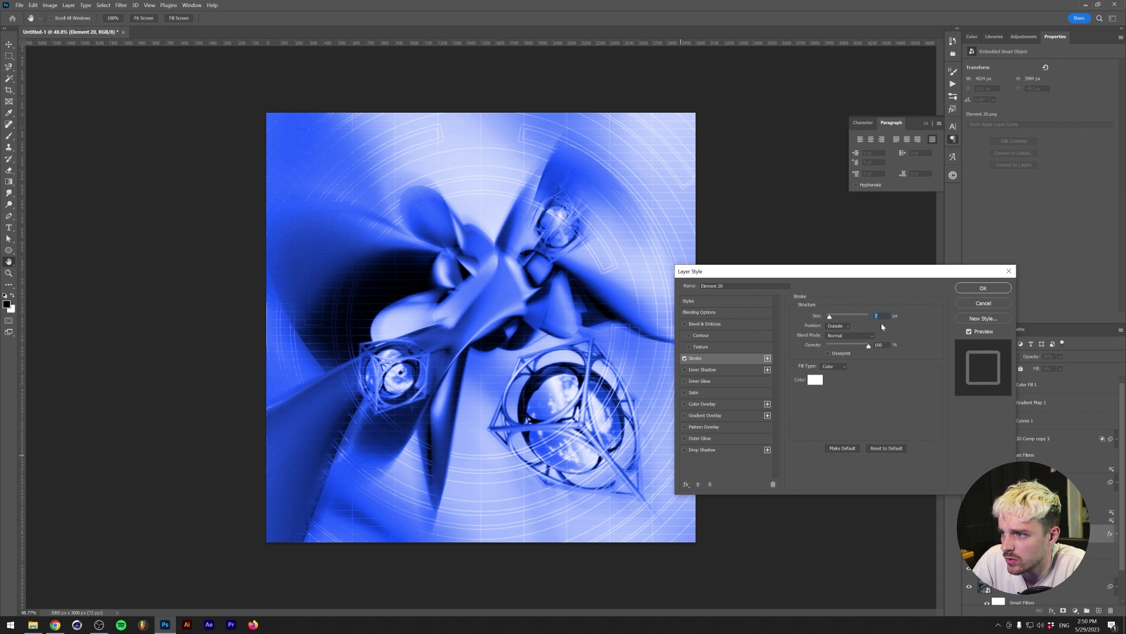
pyautogui.write('9')
pyautogui.press('Down')
pyautogui.press('Down')
pyautogui.press('Down')
pyautogui.press('Down')
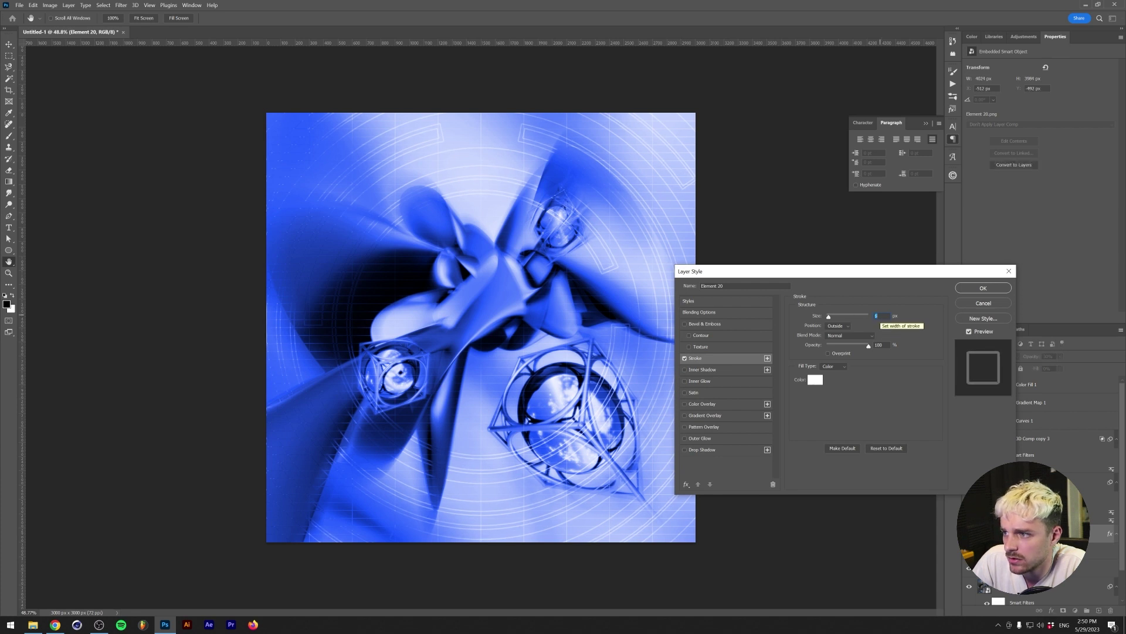
pyautogui.click(981, 288)
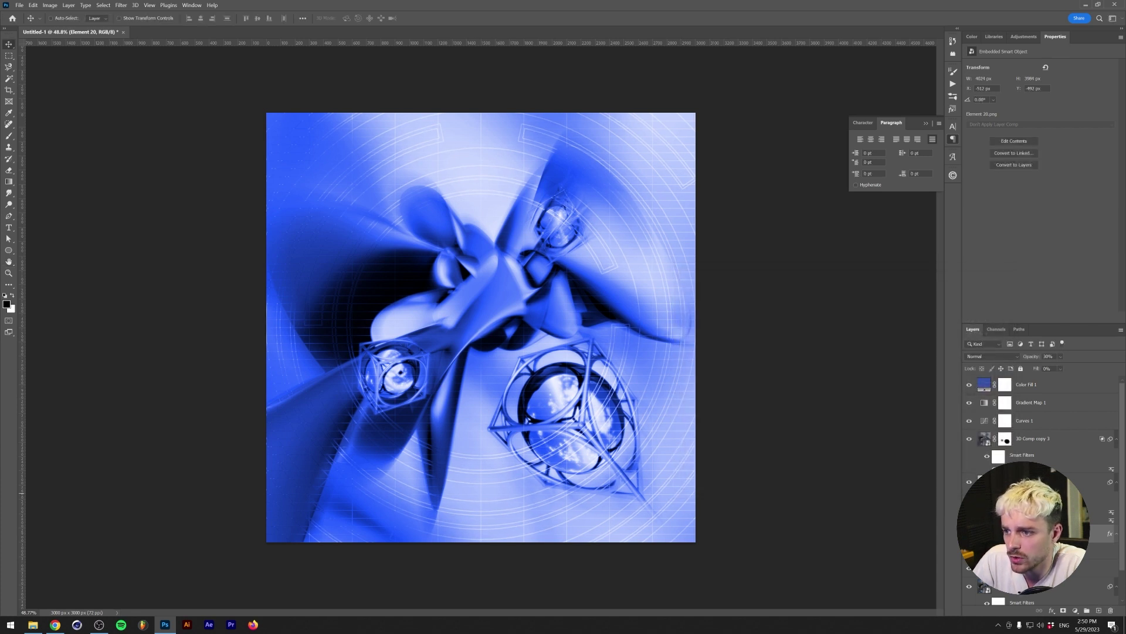
pyautogui.keyDown('alt'); pyautogui.scroll(1, 592, 454); pyautogui.keyUp('alt')
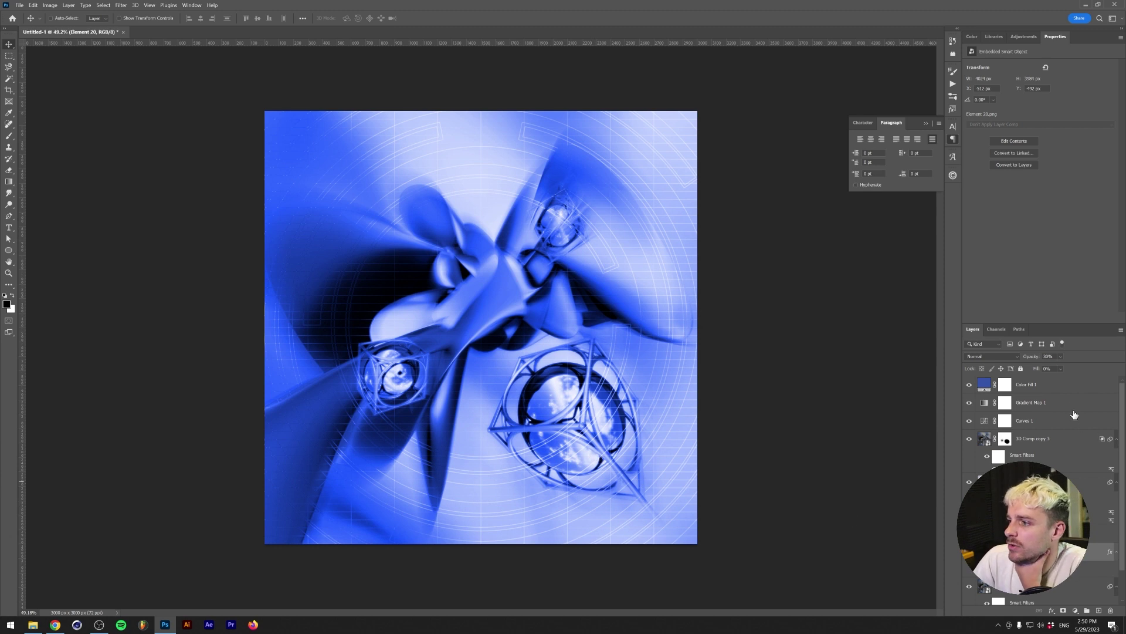
# - Group the layers from Color Fill 1 downward into a group named 'Background'
pyautogui.click(1047, 385)
pyautogui.scroll(-1, 1047, 411)
pyautogui.keyDown('shift'); pyautogui.click(1020, 602); pyautogui.keyUp('shift')
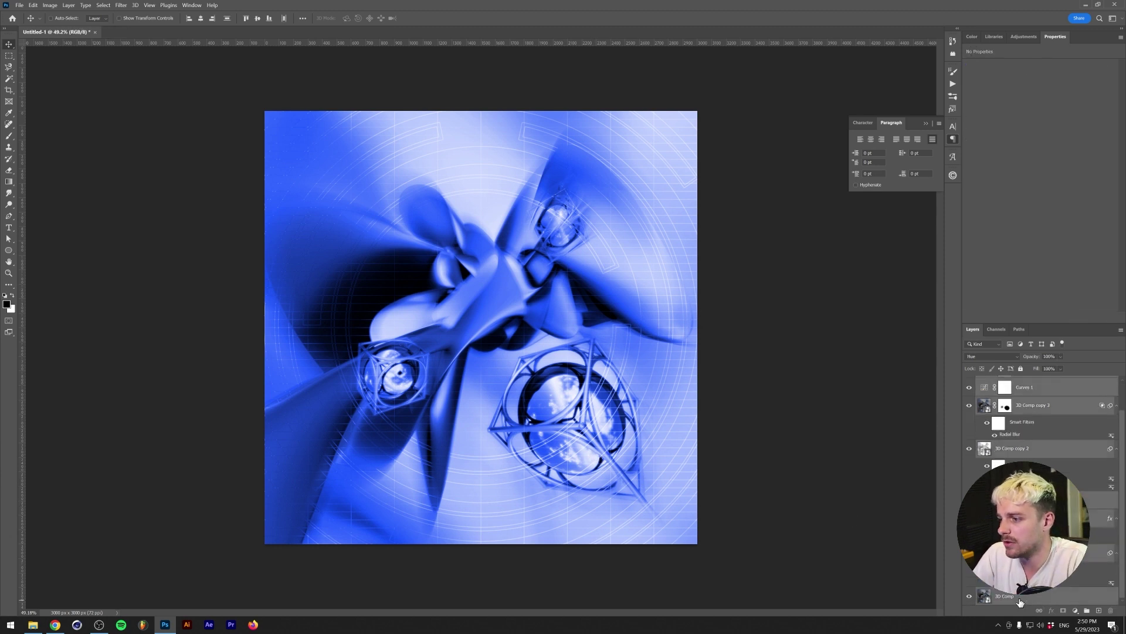
pyautogui.hotkey('ctrl', 'g')
pyautogui.doubleClick(1006, 382)
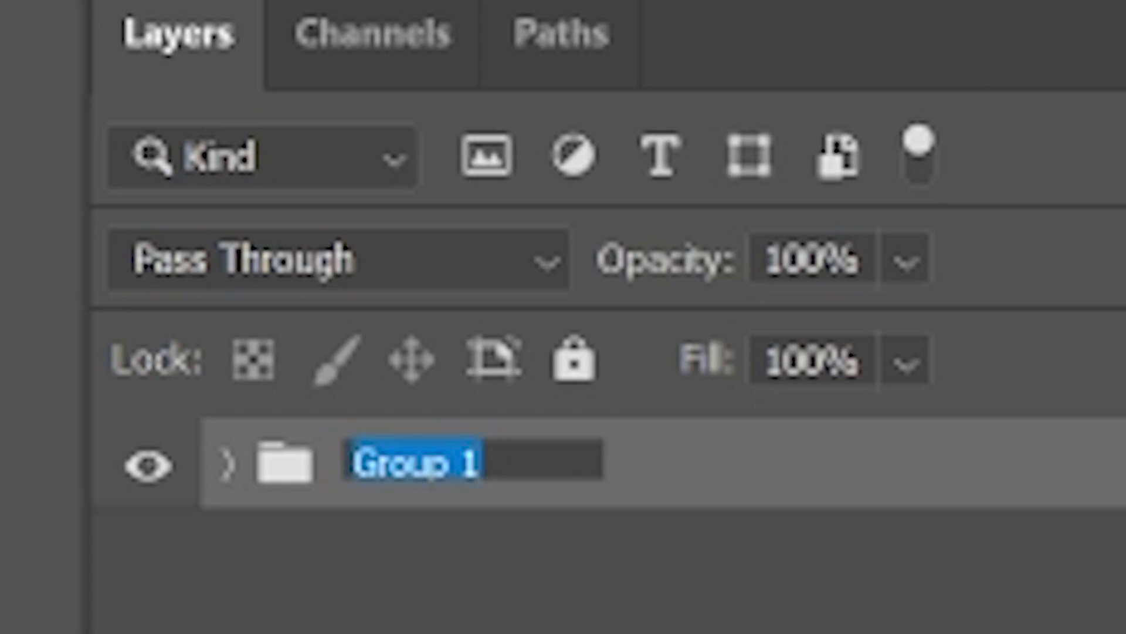
pyautogui.write('Background')
pyautogui.press('Return')
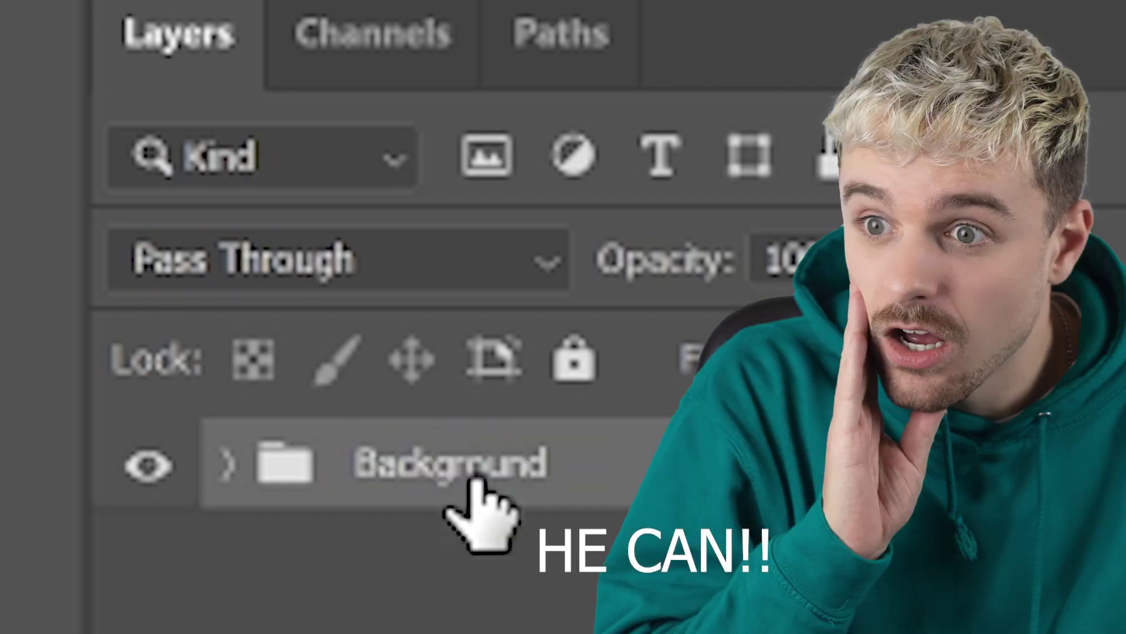
# - Scale all 3D Comp layers together to about 131% and reposition the render
pyautogui.click(1039, 405)
pyautogui.keyDown('shift'); pyautogui.click(1037, 594); pyautogui.keyUp('shift')
pyautogui.hotkey('ctrl', '-')
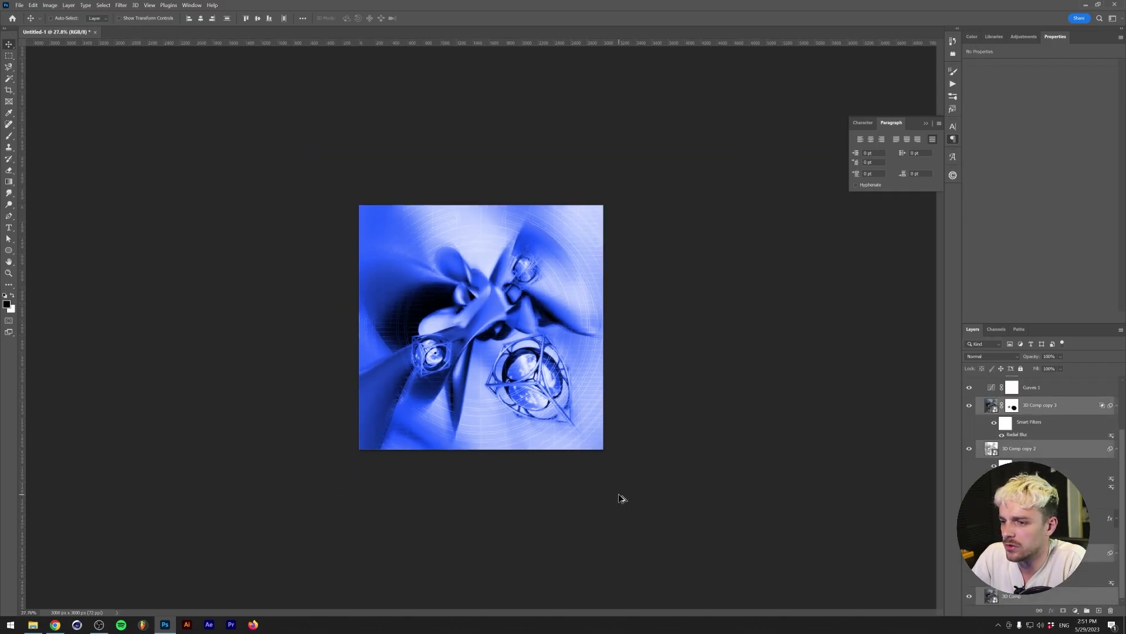
pyautogui.hotkey('ctrl', 't')
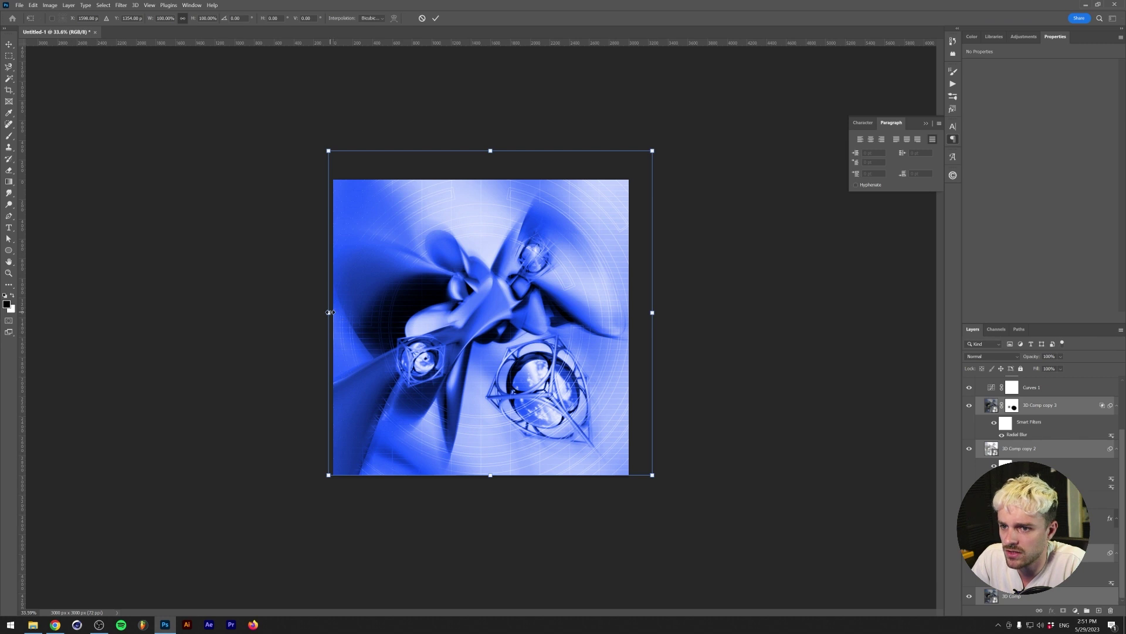
pyautogui.keyDown('alt'); pyautogui.moveTo(330, 312); pyautogui.dragTo(299, 309); pyautogui.keyUp('alt')
pyautogui.moveTo(598, 417); pyautogui.dragTo(569, 392)
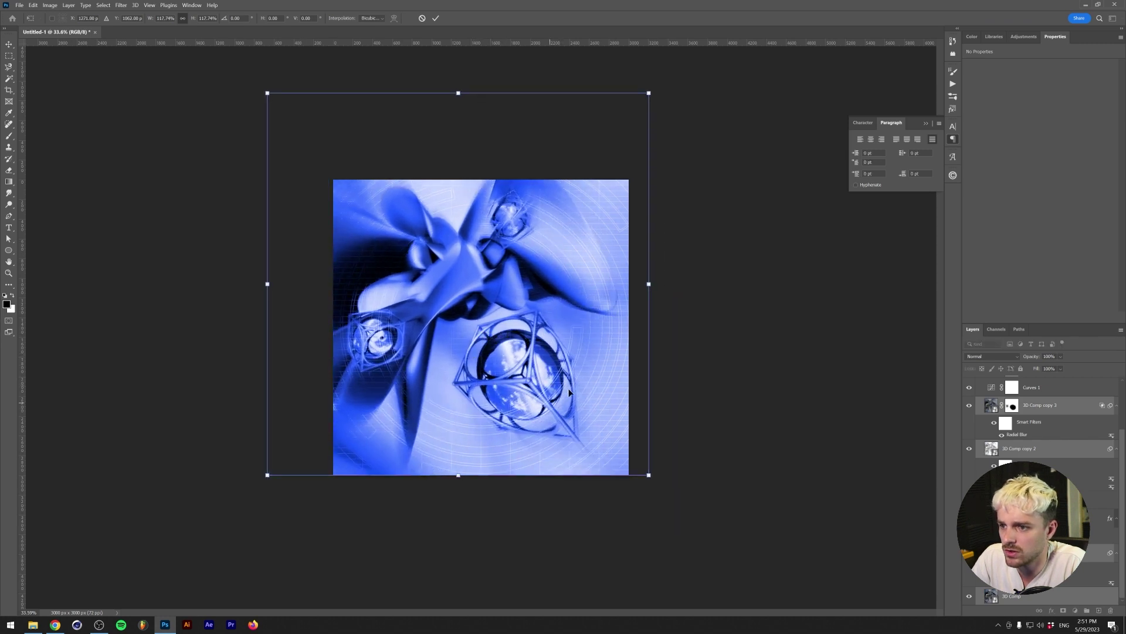
pyautogui.keyDown('alt'); pyautogui.moveTo(652, 283); pyautogui.dragTo(675, 283); pyautogui.keyUp('alt')
pyautogui.moveTo(517, 301); pyautogui.dragTo(526, 304)
pyautogui.press('Return')
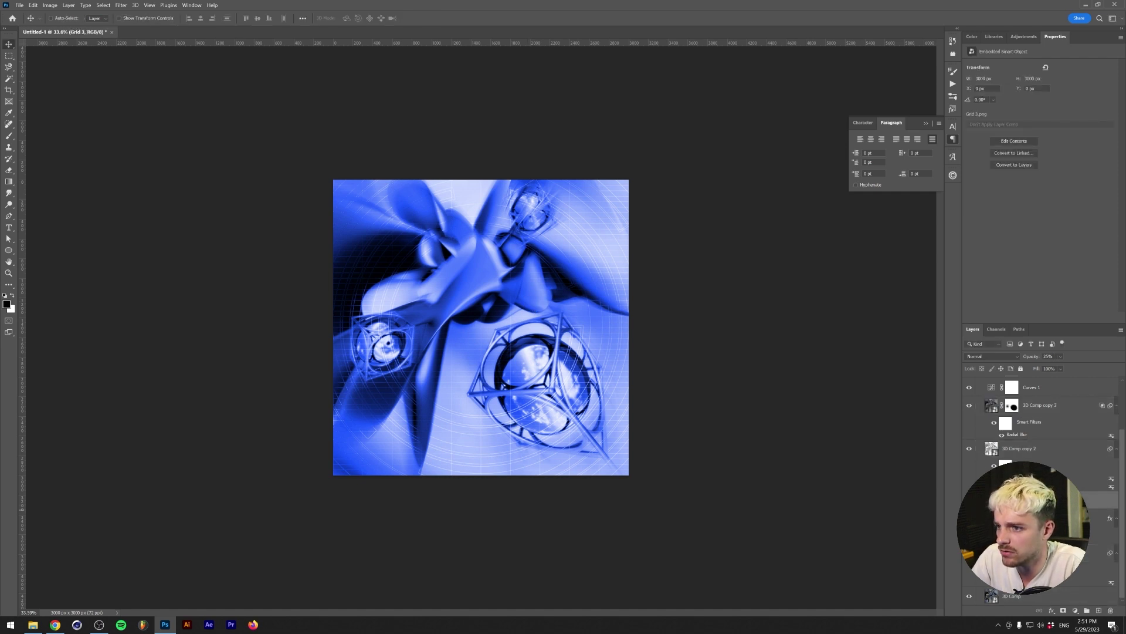
# - Group Element 20 and mask the group out over the lower-right lens
pyautogui.click(1033, 519)
pyautogui.click(1063, 611)
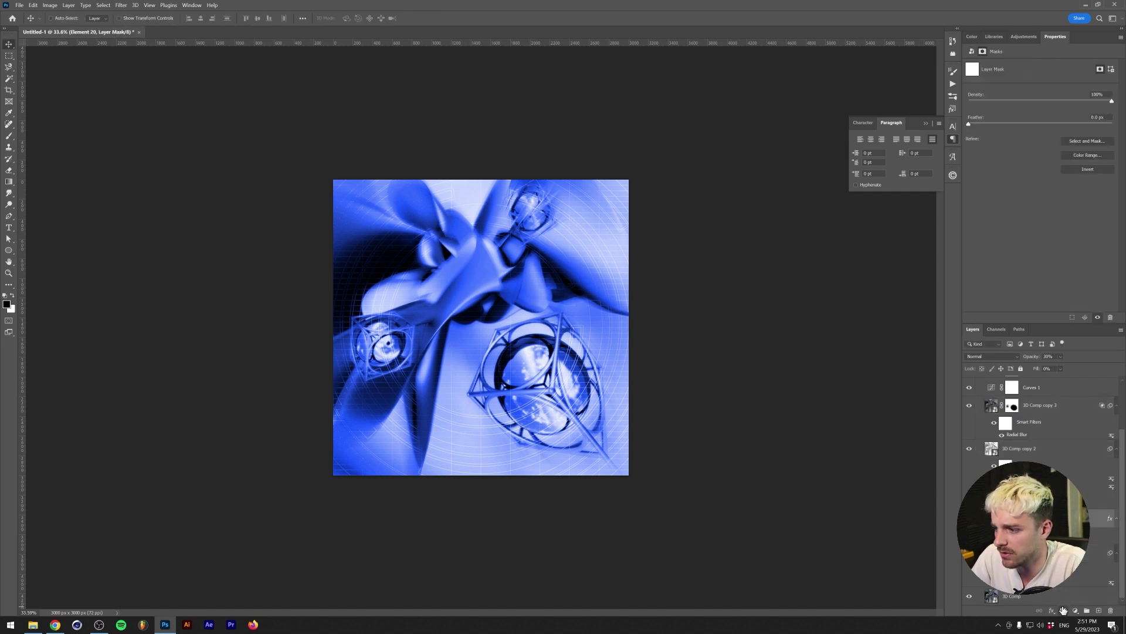
pyautogui.press('b')
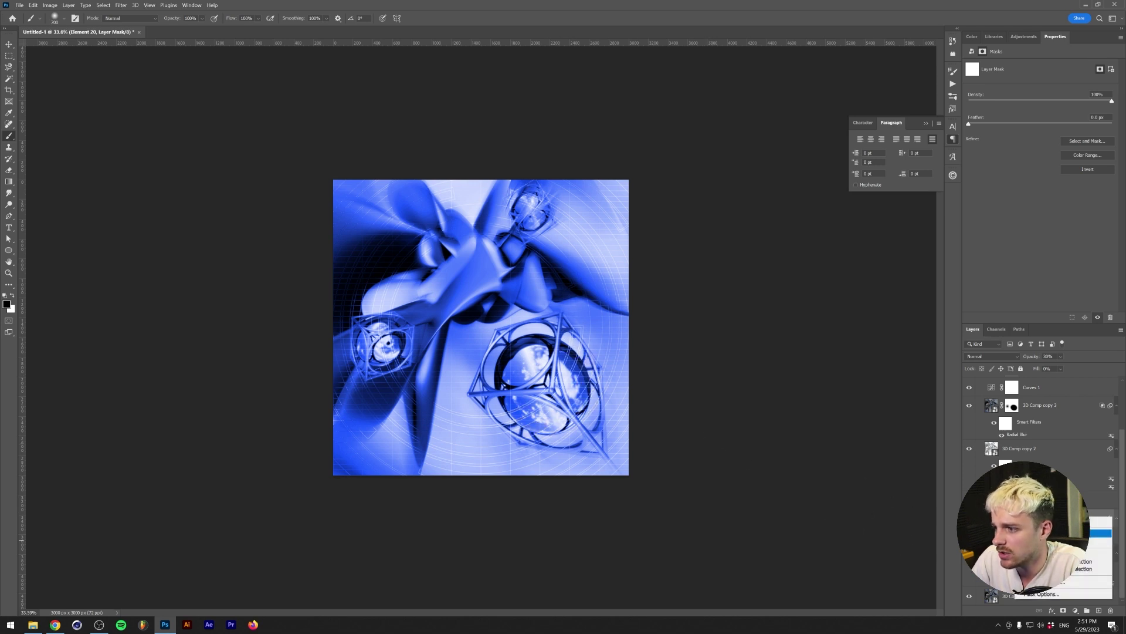
pyautogui.hotkey('ctrl', 'g')
pyautogui.click(1063, 610)
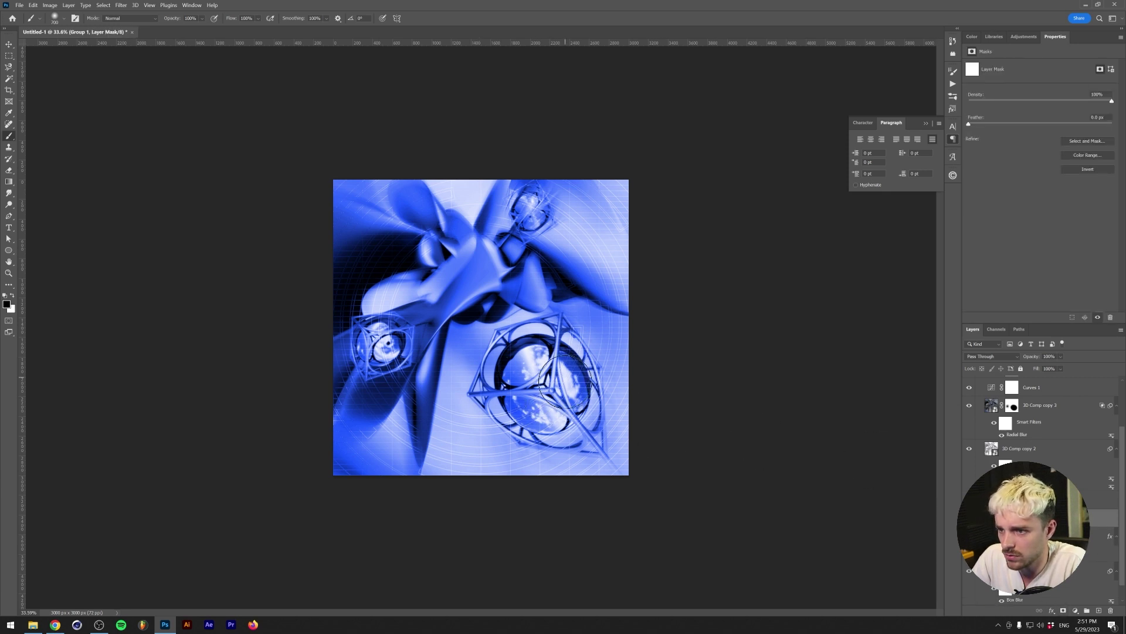
pyautogui.moveTo(577, 428)
pyautogui.mouseDown()
pyautogui.moveTo(522, 425)
pyautogui.moveTo(528, 390)
pyautogui.mouseUp()
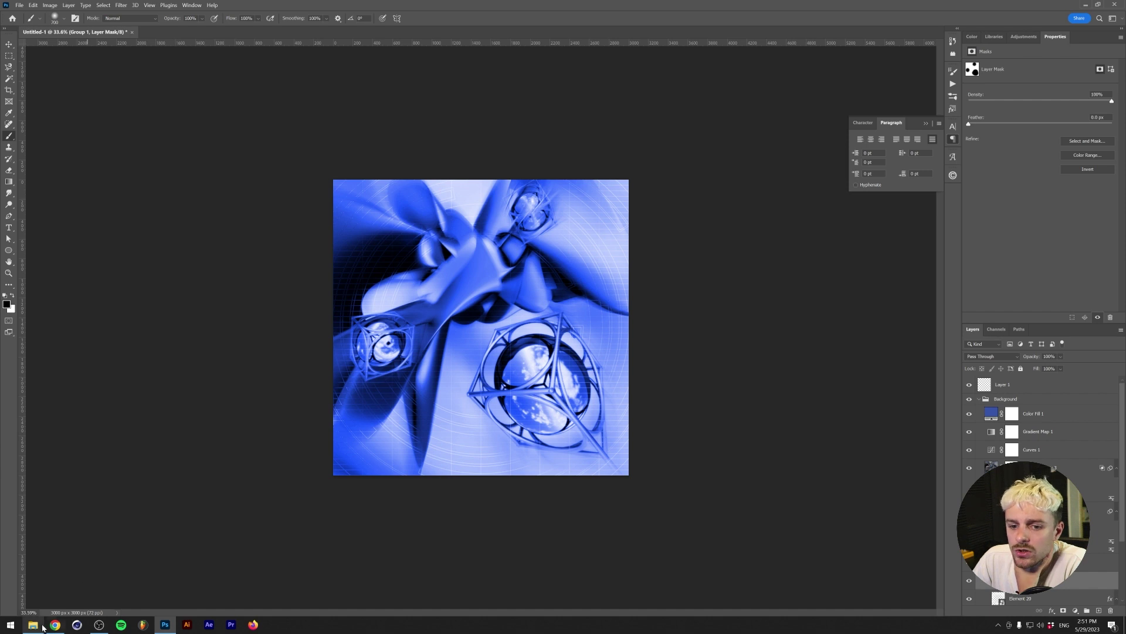
# - In File Explorer, go back up from Assets into Resources and open the Dreadlabs folder
pyautogui.click(43, 627)
pyautogui.press('BackSpace')
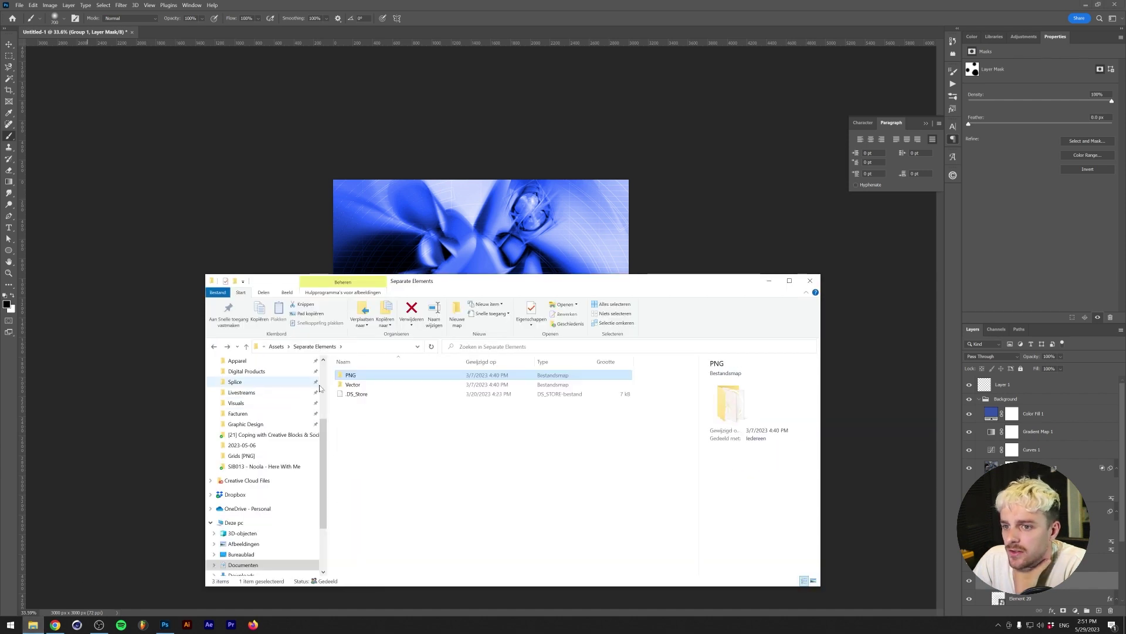
pyautogui.press('BackSpace')
pyautogui.scroll(3, 268, 420)
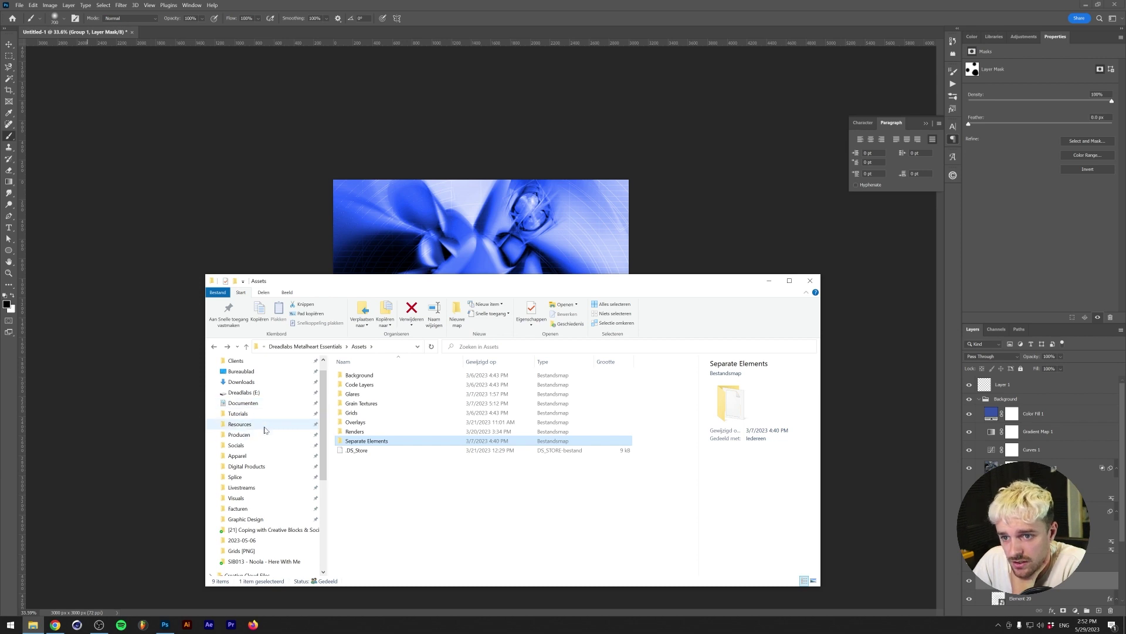
pyautogui.click(264, 428)
pyautogui.scroll(-1, 384, 445)
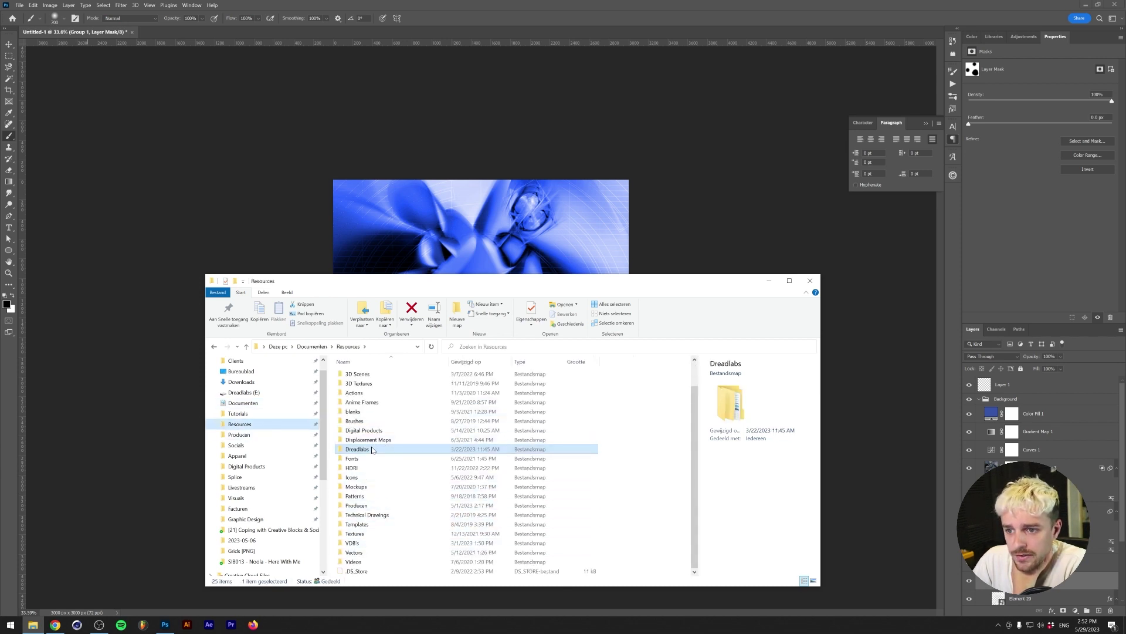
pyautogui.scroll(3, 381, 482)
pyautogui.doubleClick(380, 479)
# - Open Negentropy - Layers from the Wired > Layer 2. The Secret Files and drag image (3) onto the canvas
pyautogui.scroll(-7, 387, 482)
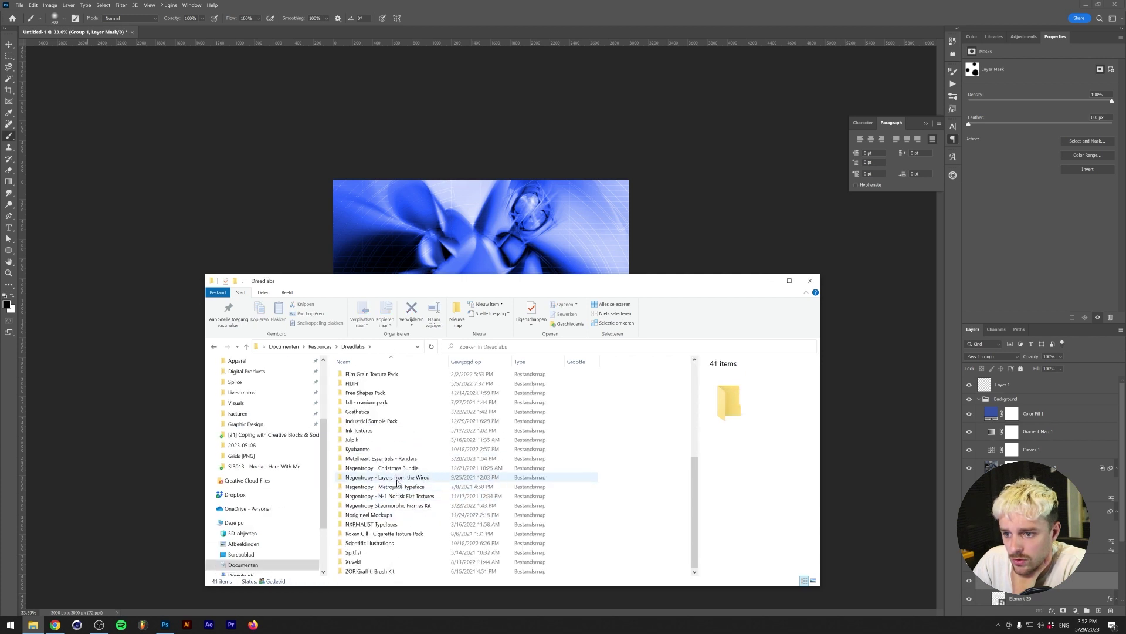
pyautogui.doubleClick(398, 477)
pyautogui.doubleClick(395, 374)
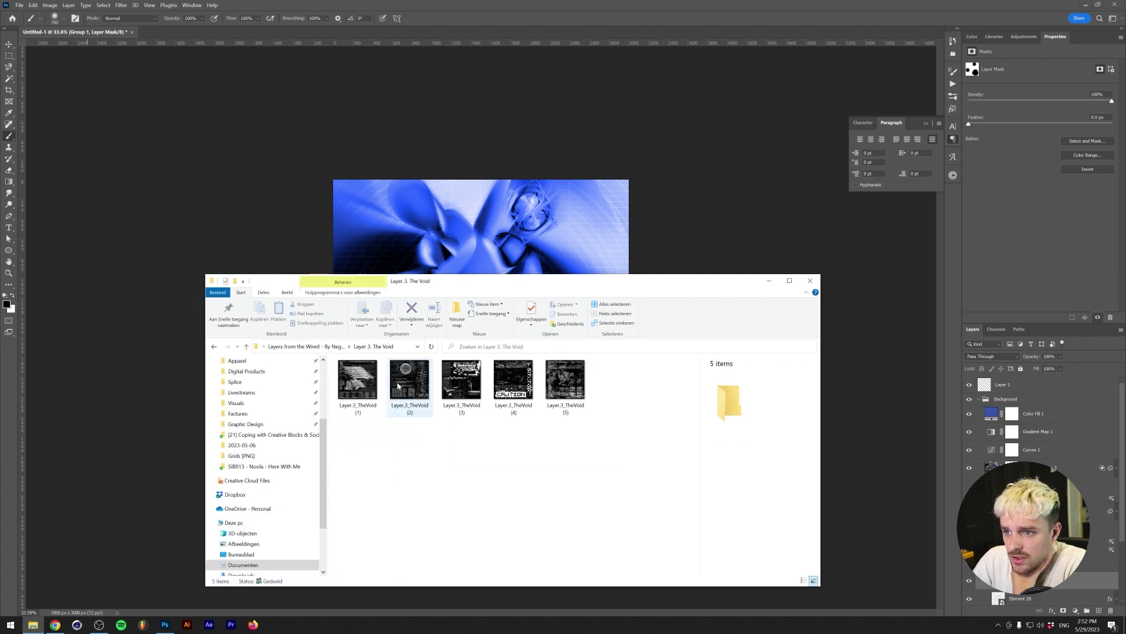
pyautogui.hotkey('alt', 'Left')
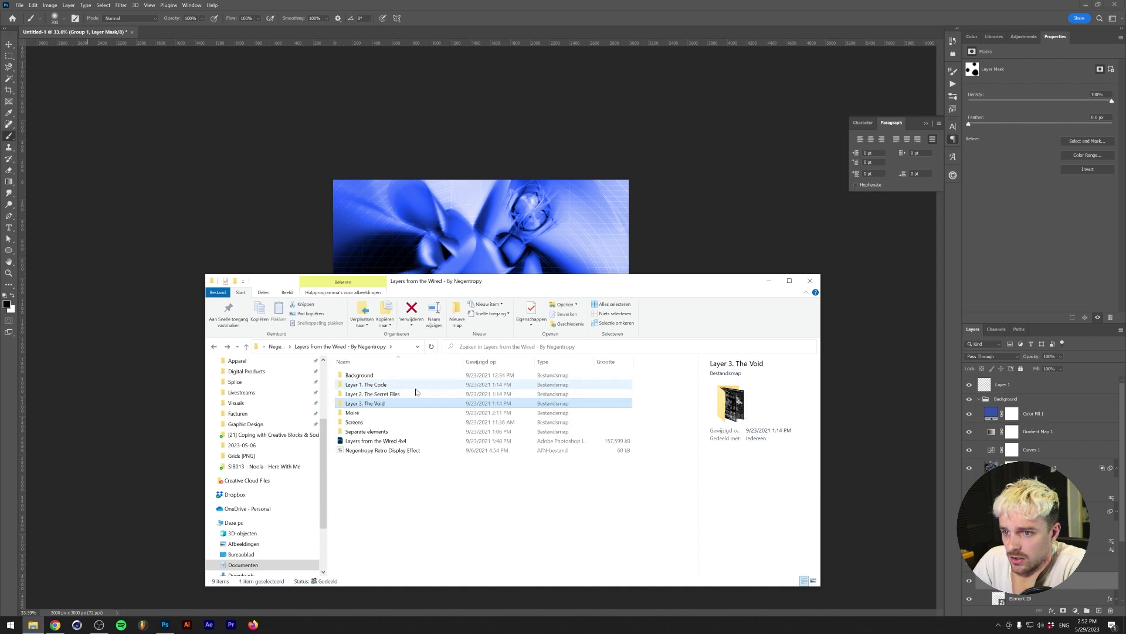
pyautogui.hotkey('alt', 'Right')
pyautogui.hotkey('alt', 'Left')
pyautogui.doubleClick(411, 398)
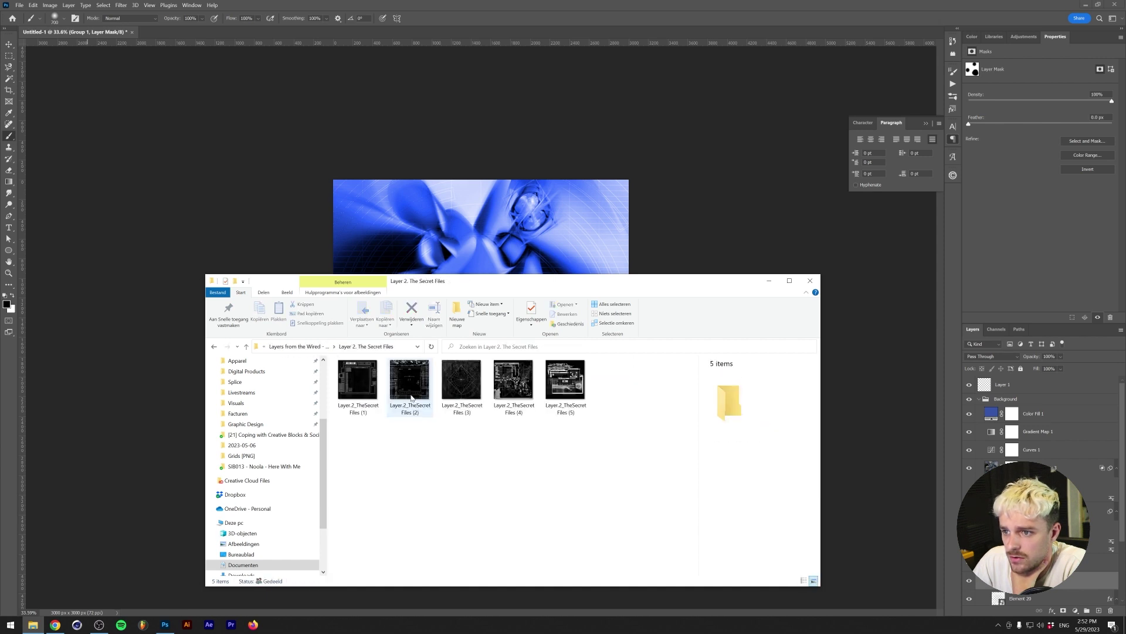
pyautogui.moveTo(461, 382); pyautogui.dragTo(548, 329)
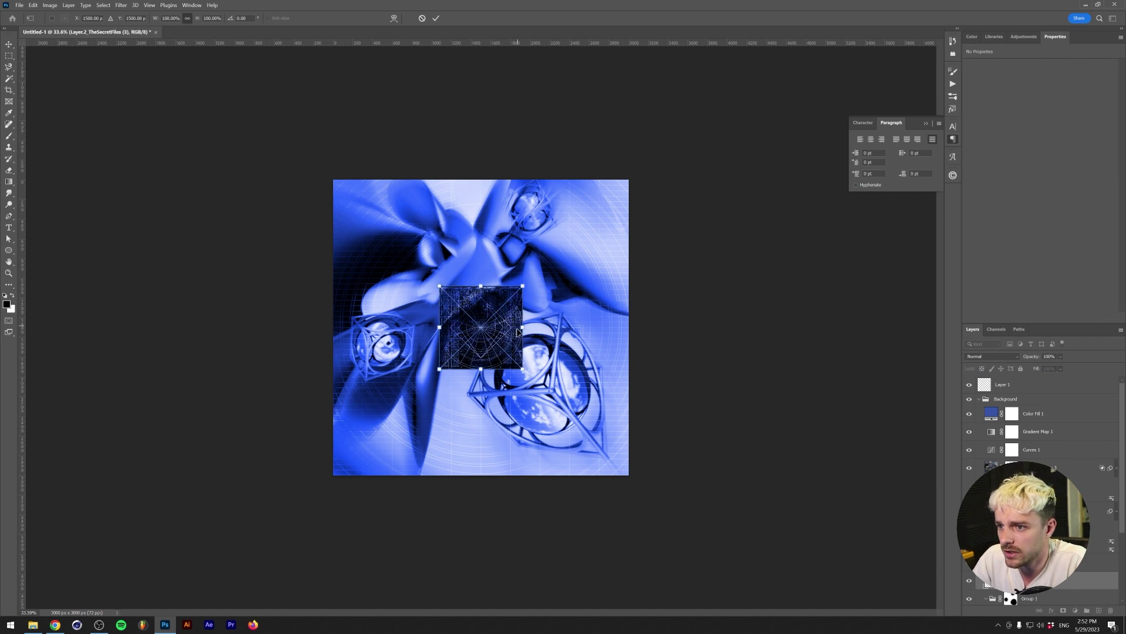
# - Commit the placed Secret Files texture and move it into the Background group above Color Fill 1
pyautogui.press('Return')
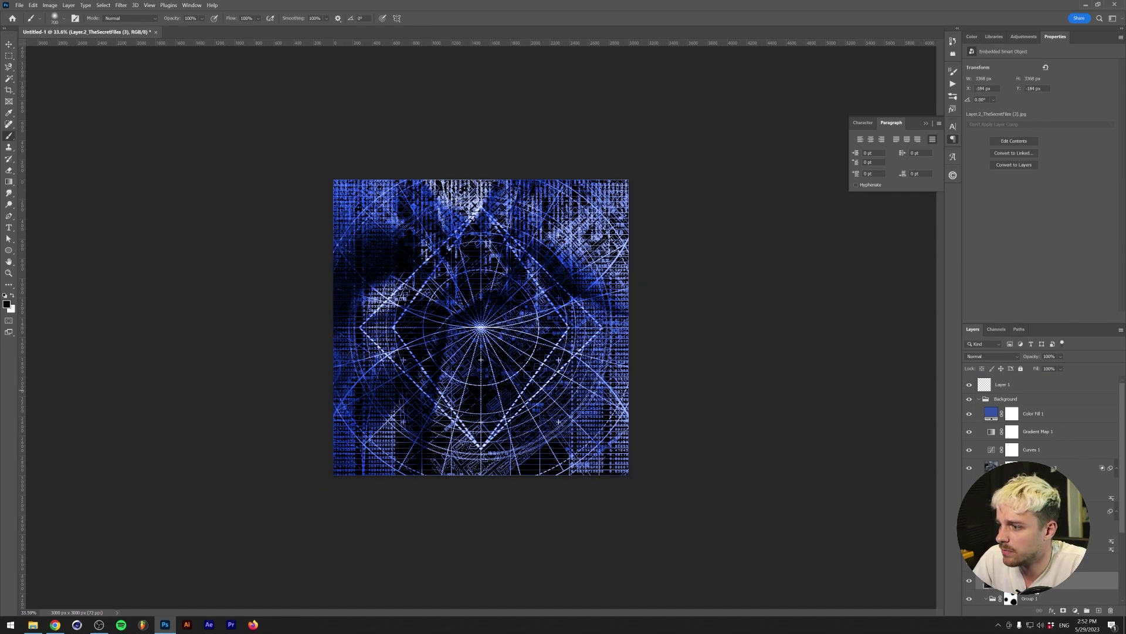
pyautogui.moveTo(1033, 581); pyautogui.dragTo(1033, 409)
pyautogui.click(991, 356)
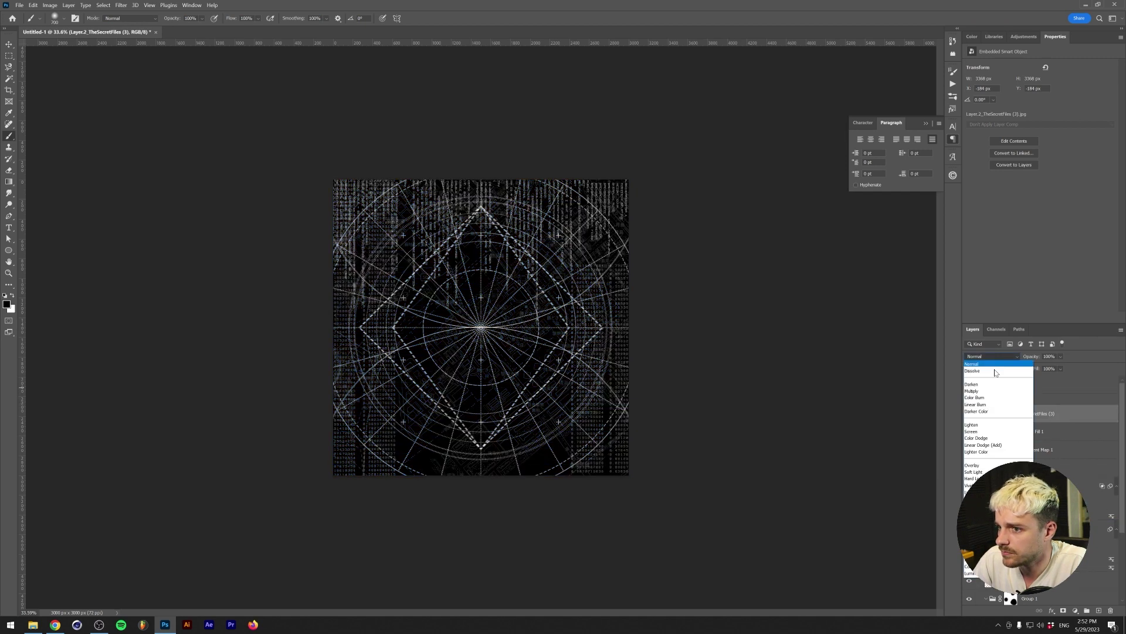
pyautogui.click(1097, 379)
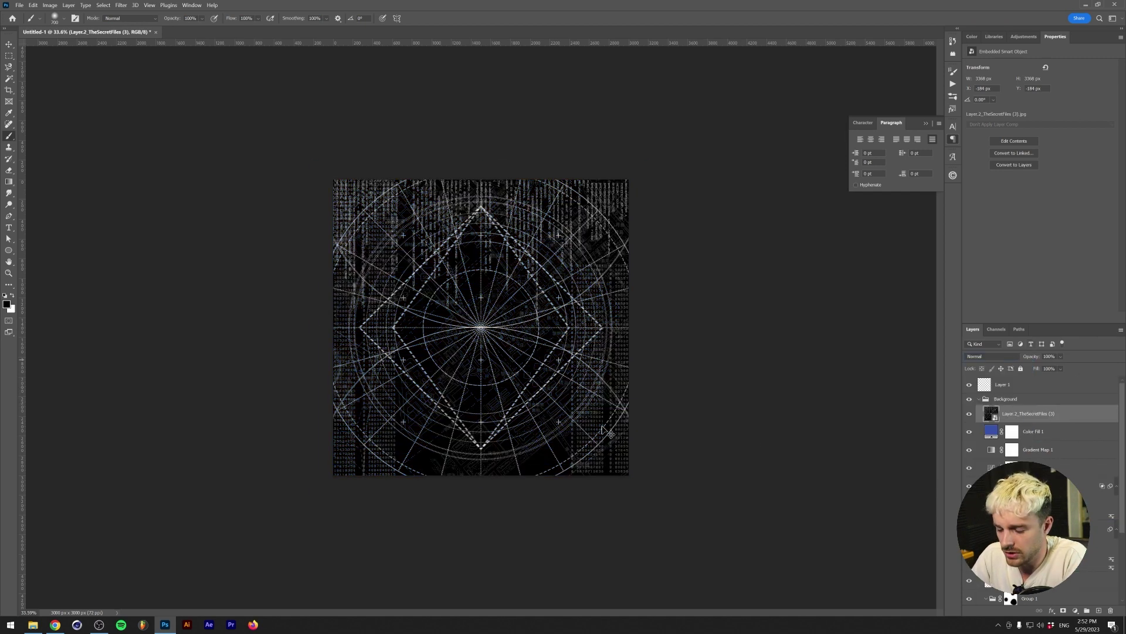
# - Scale the texture up past the canvas edges and reposition it on the cover
pyautogui.hotkey('ctrl', 't')
pyautogui.moveTo(311, 159); pyautogui.dragTo(247, 53)
pyautogui.moveTo(546, 264); pyautogui.dragTo(620, 246)
pyautogui.press('Return')
pyautogui.press('b')
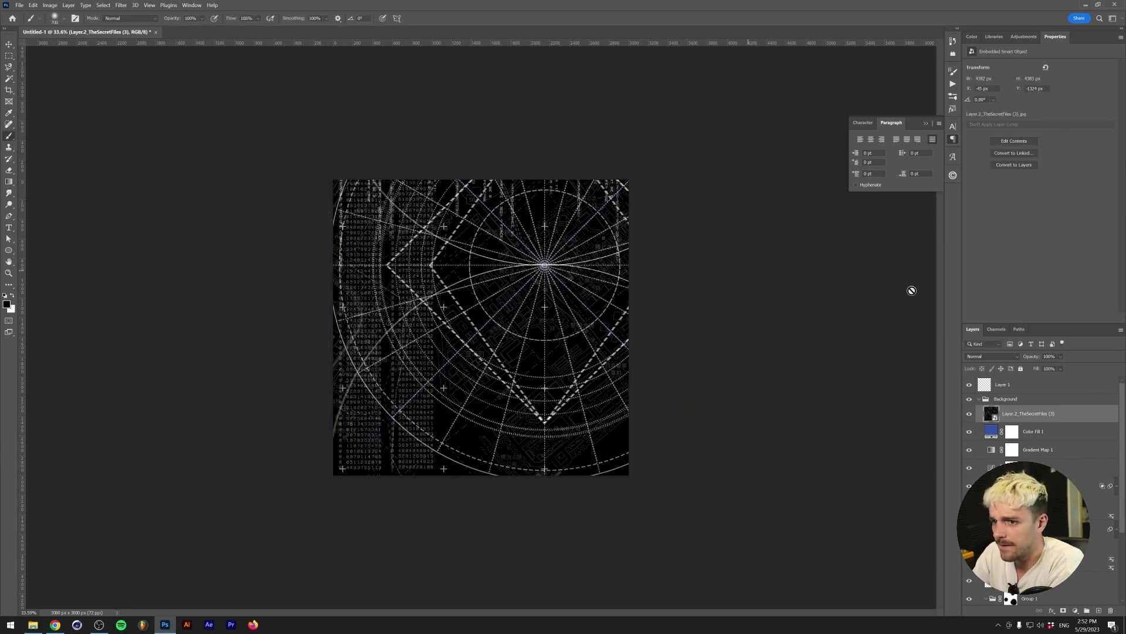
# - Set the texture layer's blend mode to Screen and lower its opacity
pyautogui.click(997, 357)
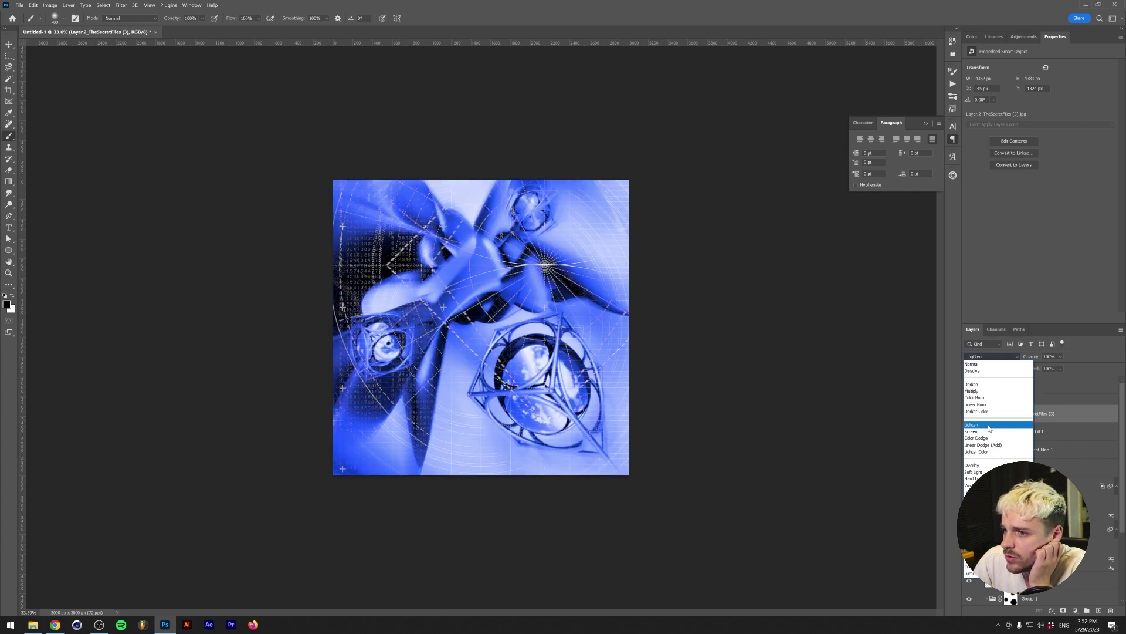
pyautogui.click(990, 425)
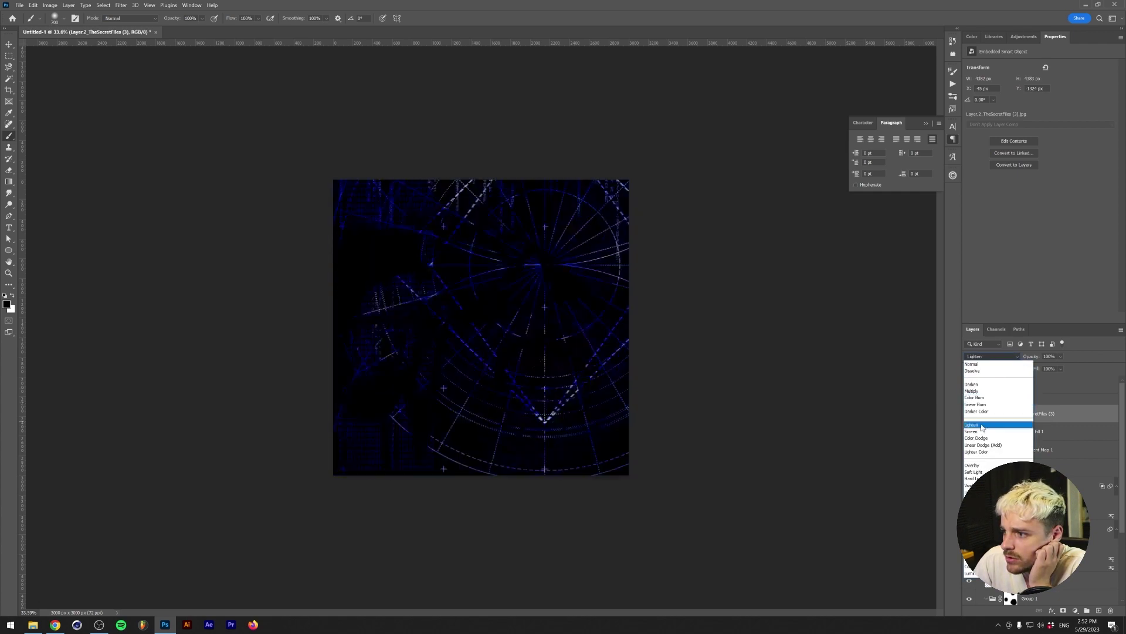
pyautogui.click(971, 419)
pyautogui.click(1060, 369)
pyautogui.moveTo(1053, 368); pyautogui.dragTo(1048, 368)
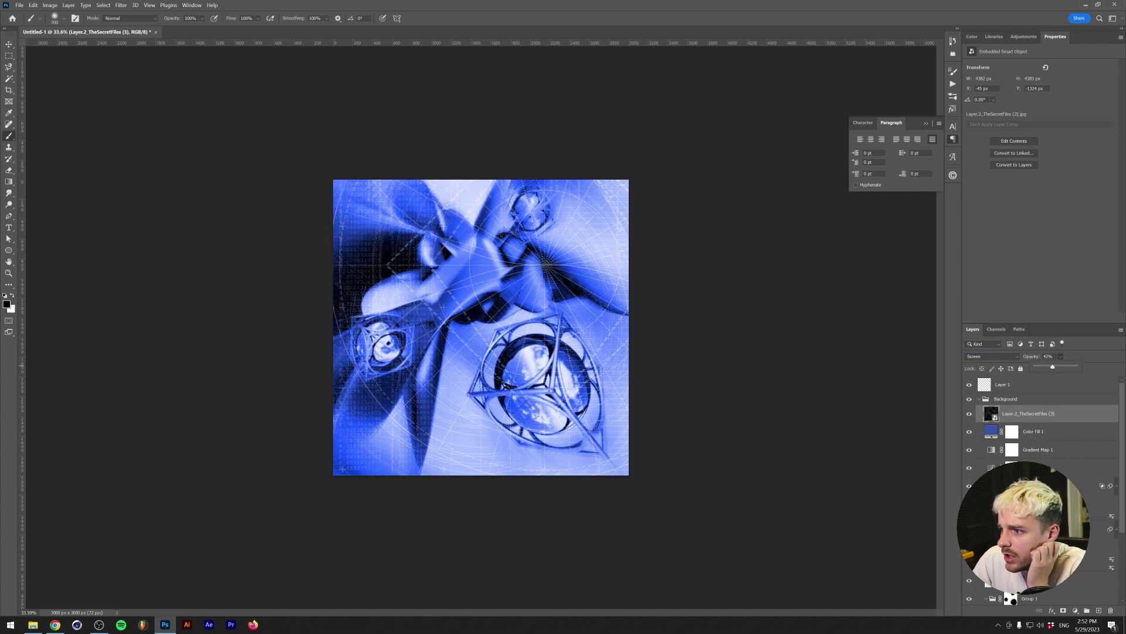
# - Alt-drag Group 1's mask onto the texture layer to mask it the same way
pyautogui.click(1032, 498)
pyautogui.keyDown('alt'); pyautogui.moveTo(1013, 597); pyautogui.dragTo(1012, 413); pyautogui.keyUp('alt')
pyautogui.scroll(-3, 1038, 440)
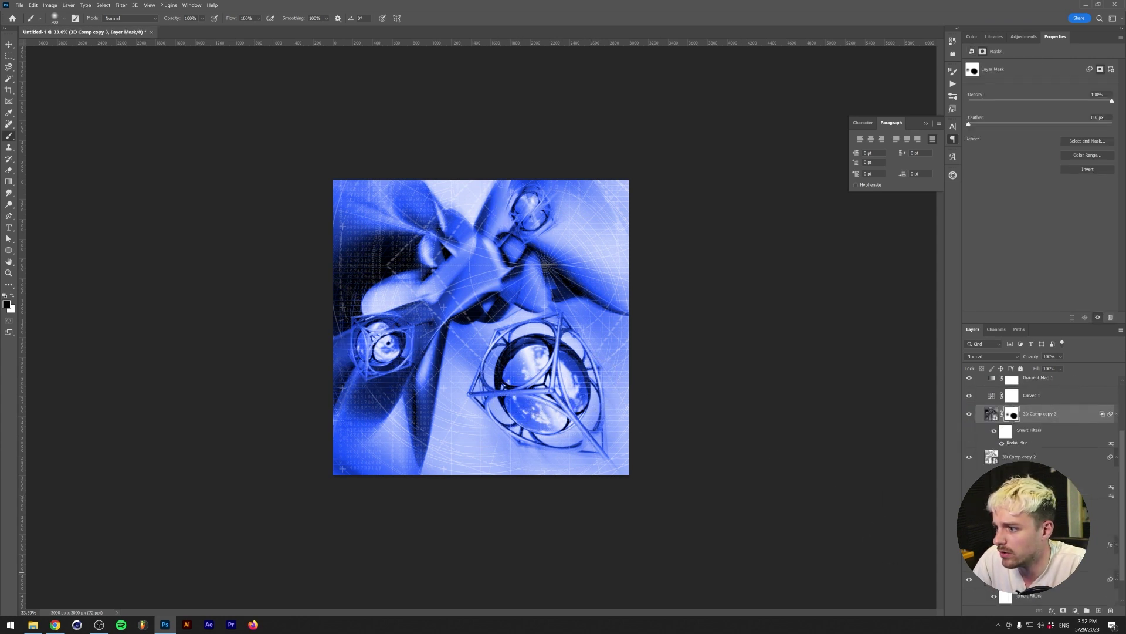
pyautogui.keyDown('alt'); pyautogui.scroll(3, 463, 328); pyautogui.keyUp('alt')
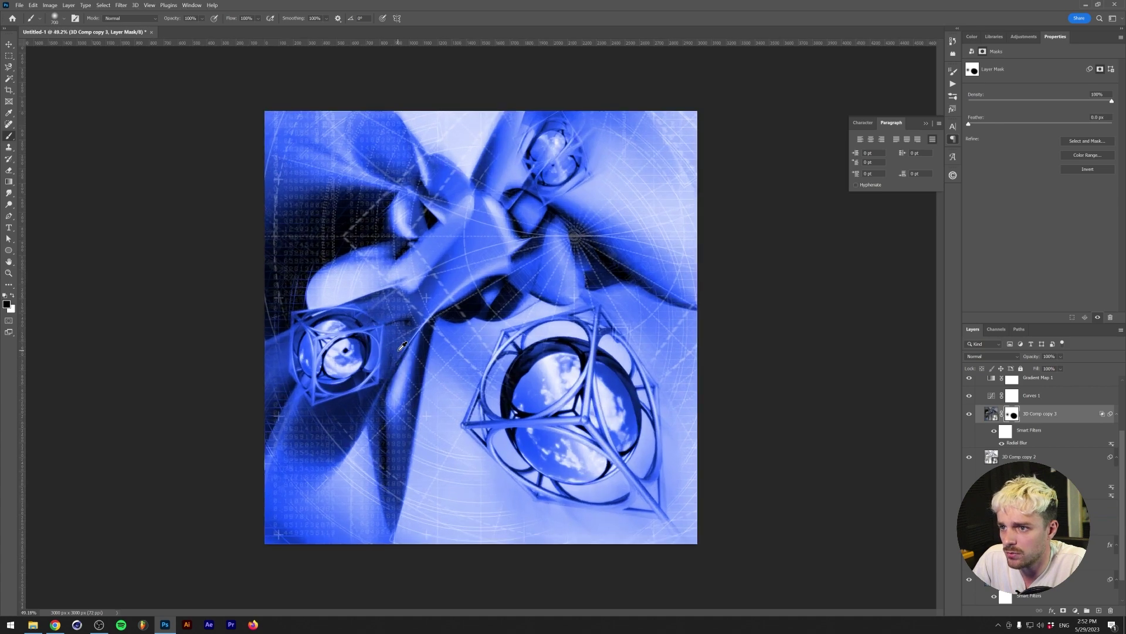
pyautogui.keyDown('alt'); pyautogui.scroll(-1, 481, 311); pyautogui.keyUp('alt')
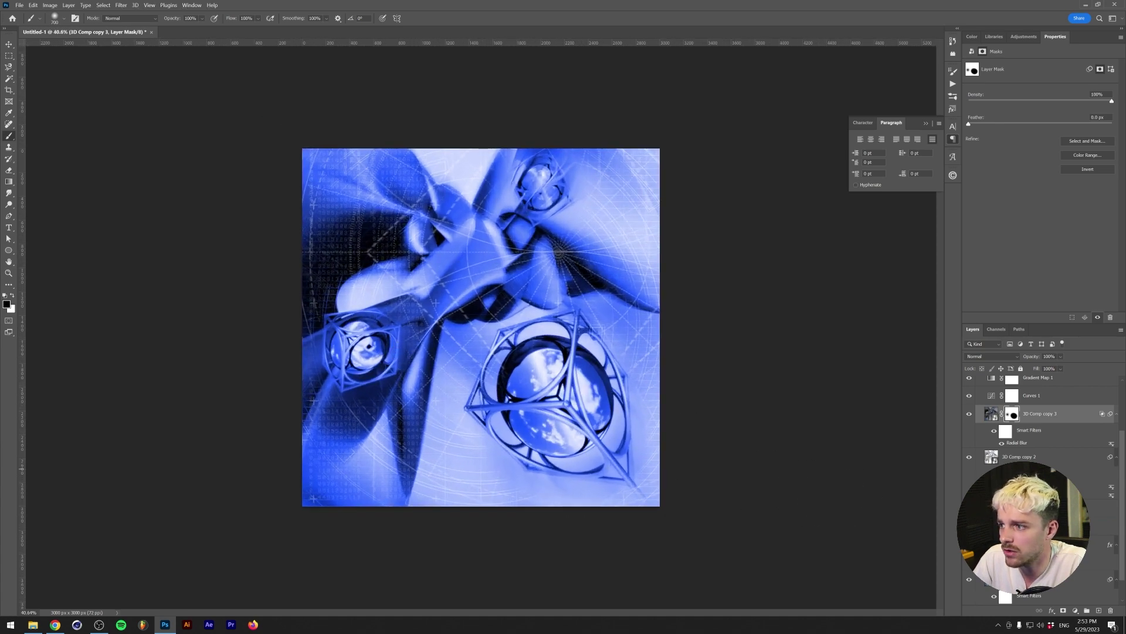
pyautogui.scroll(3, 996, 437)
# - Above Layer 1, set up the Type tool with white colour and the Sofachrome Regular font
pyautogui.click(997, 386)
pyautogui.press('v')
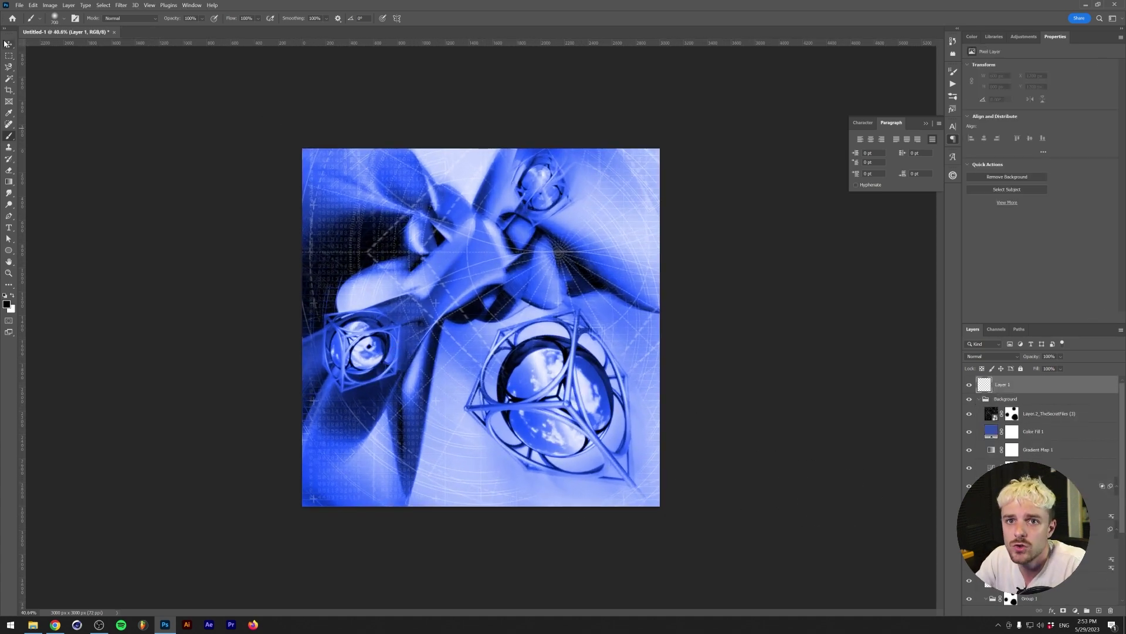
pyautogui.press('t')
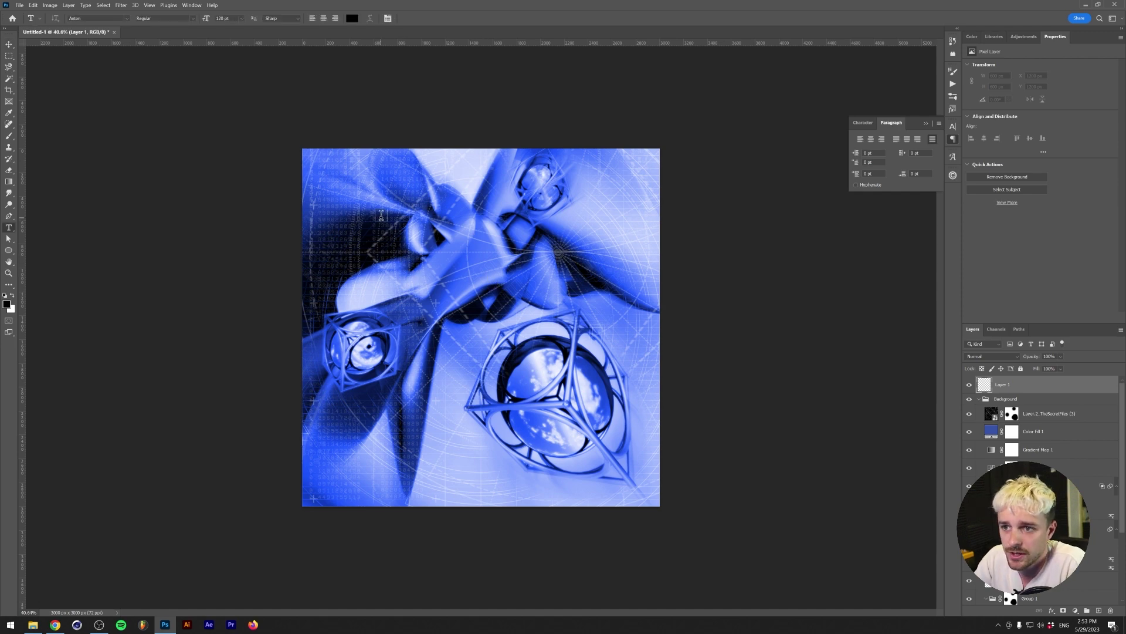
pyautogui.press('x')
pyautogui.click(126, 19)
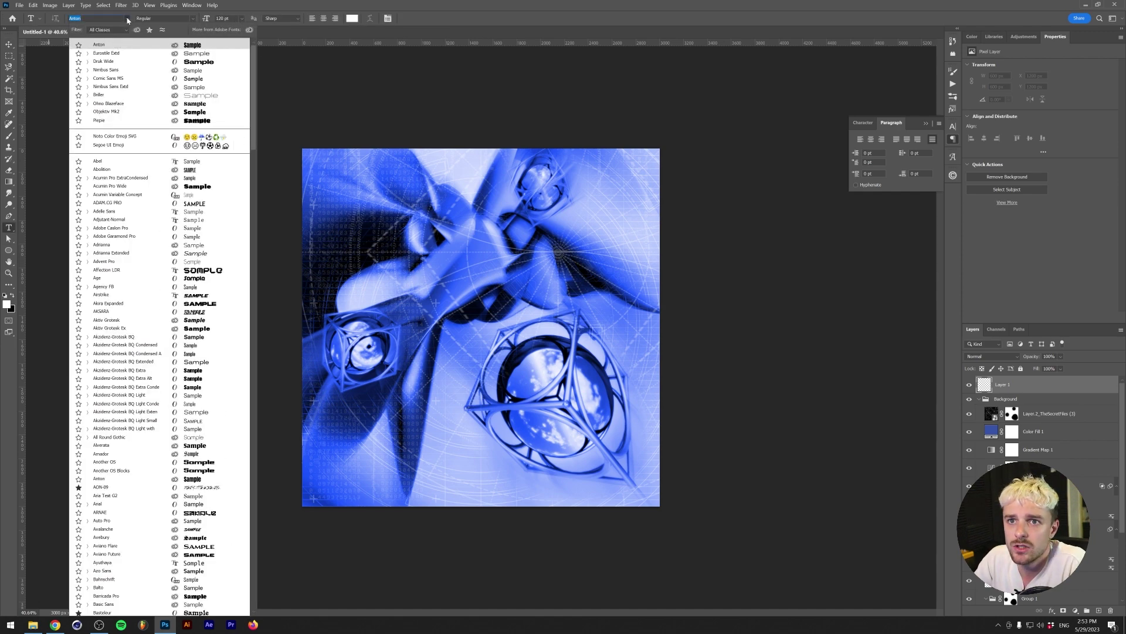
pyautogui.write('b')
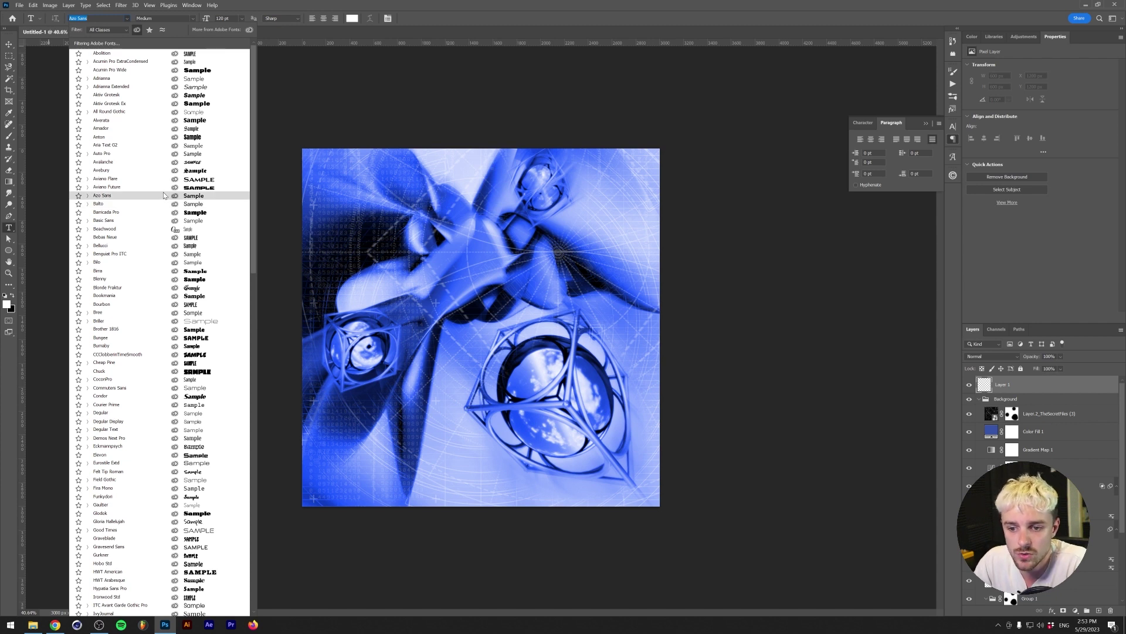
pyautogui.scroll(-7, 164, 194)
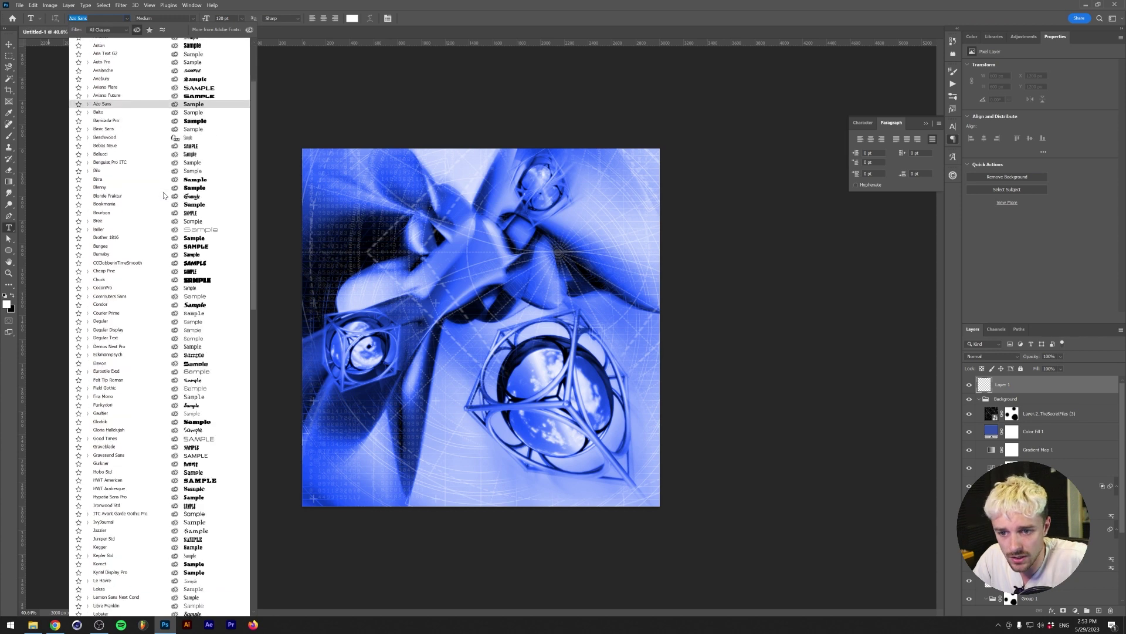
pyautogui.scroll(-8, 163, 195)
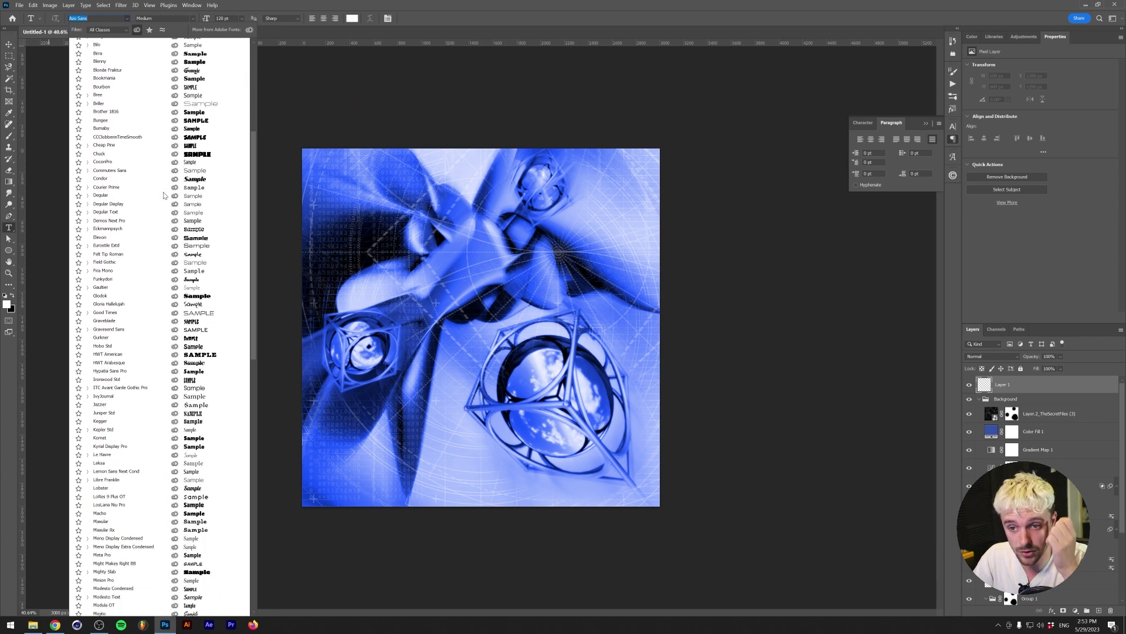
pyautogui.scroll(-8, 161, 195)
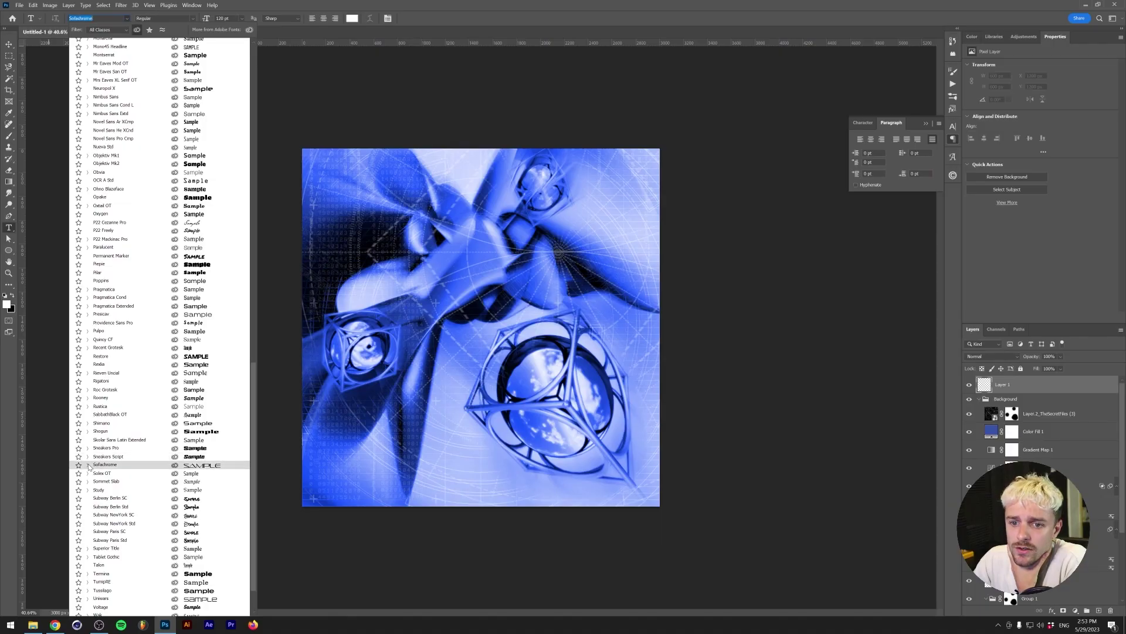
pyautogui.click(88, 464)
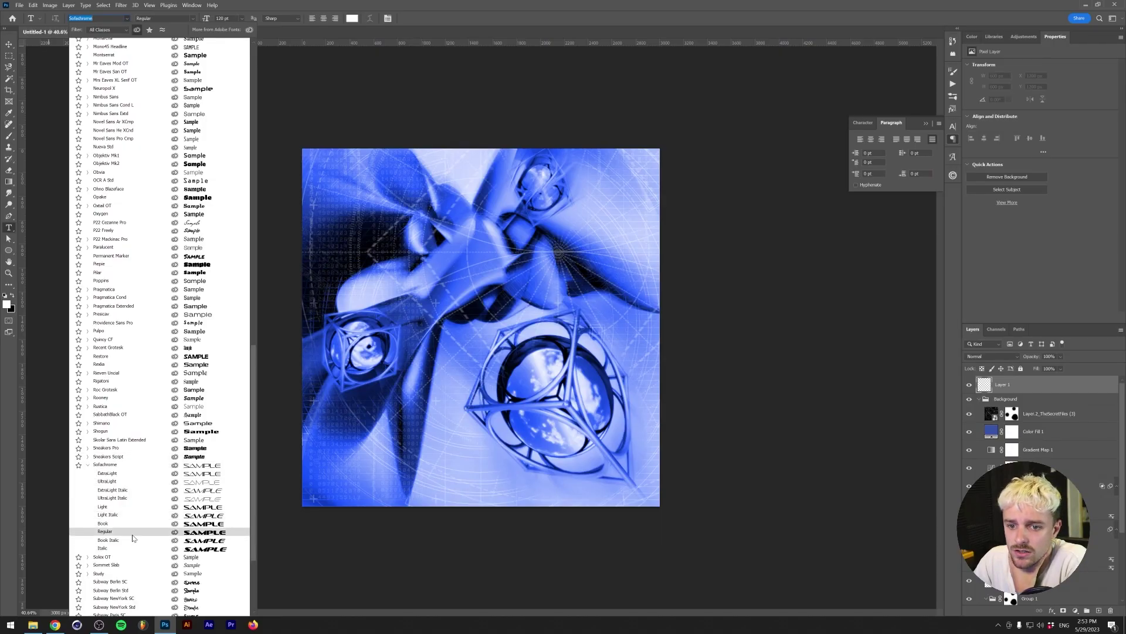
pyautogui.click(132, 533)
# - Type 'Trancemaster' near the cover's top and enlarge it to about 155%
pyautogui.click(437, 189)
pyautogui.write('T')
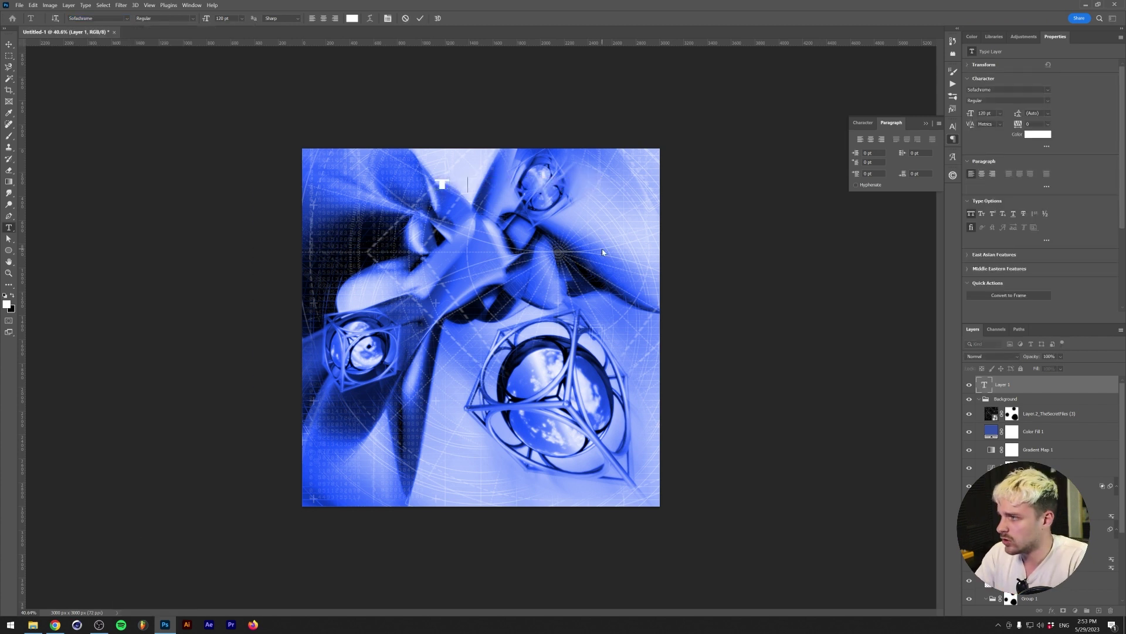
pyautogui.write('rancemaster')
pyautogui.hotkey('ctrl', 't')
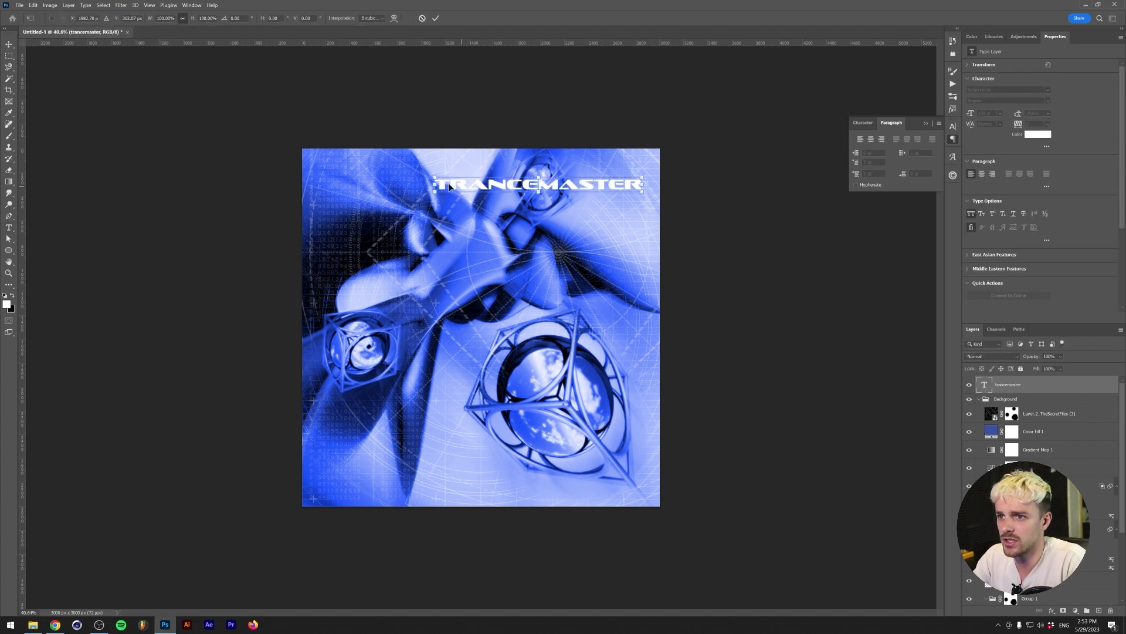
pyautogui.moveTo(435, 184); pyautogui.dragTo(321, 184)
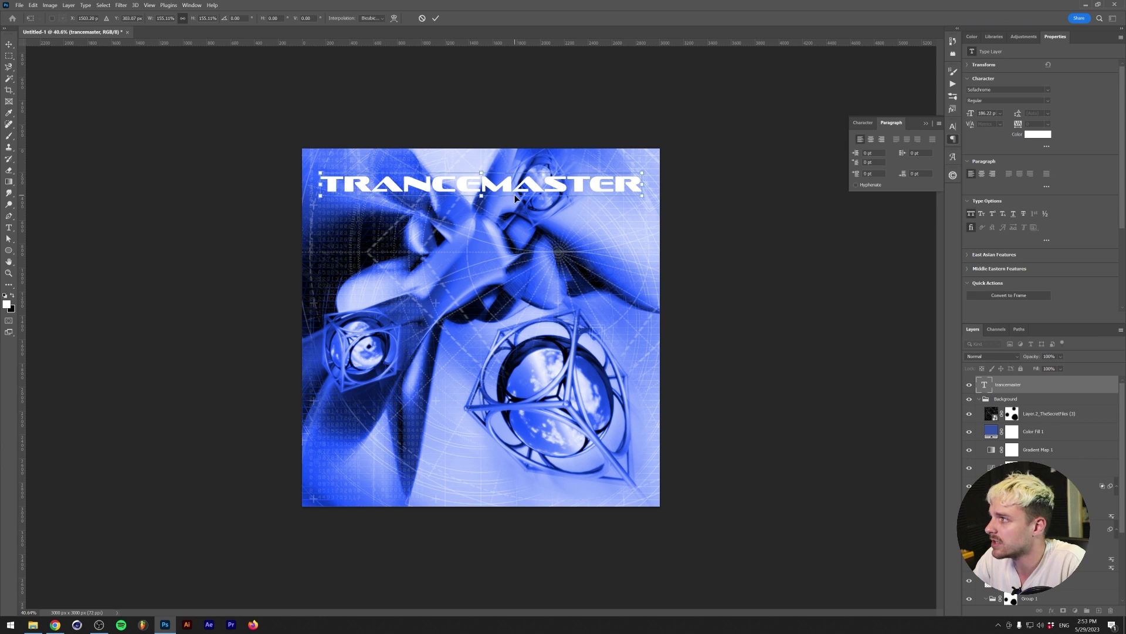
# - Skew the TRANCEMASTER title into italics and commit the transform
pyautogui.press('Return')
pyautogui.hotkey('ctrl', 't')
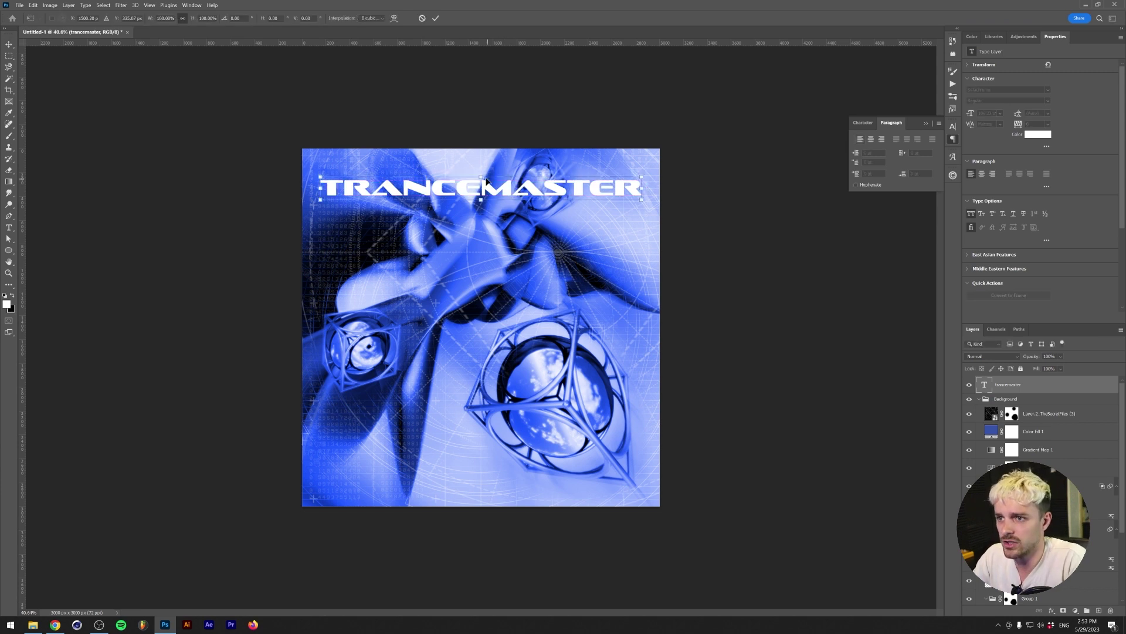
pyautogui.keyDown('ctrl'); pyautogui.moveTo(481, 175); pyautogui.dragTo(484, 226); pyautogui.keyUp('ctrl')
pyautogui.press('Return')
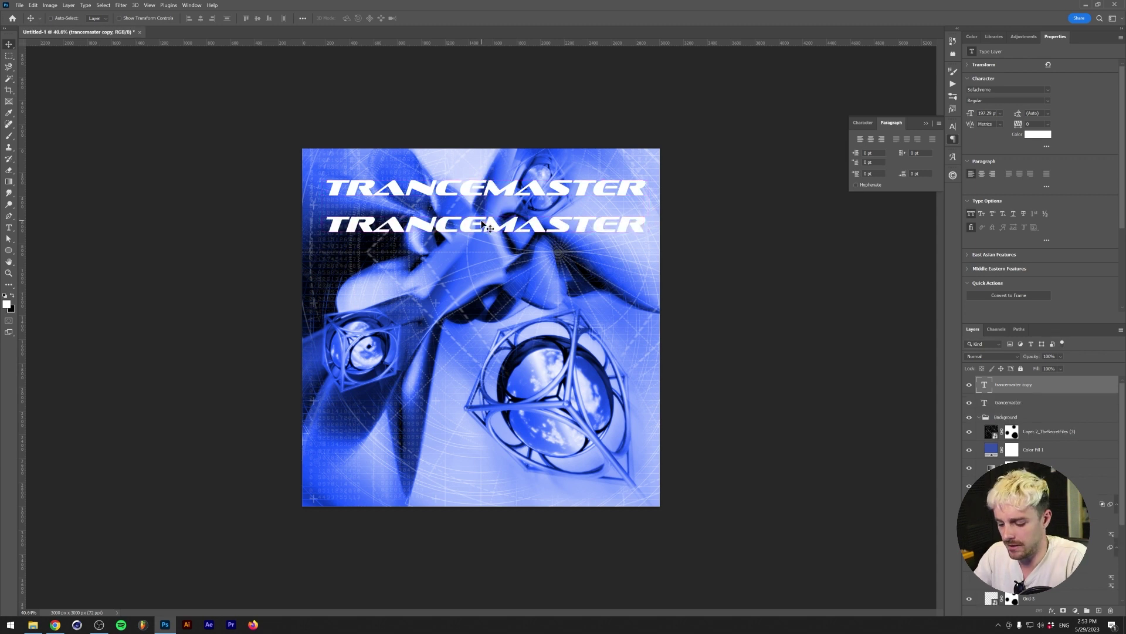
# - Retype the duplicated title as '2005' with its zeros set to 161 pt
pyautogui.doubleClick(483, 224)
pyautogui.write('2005')
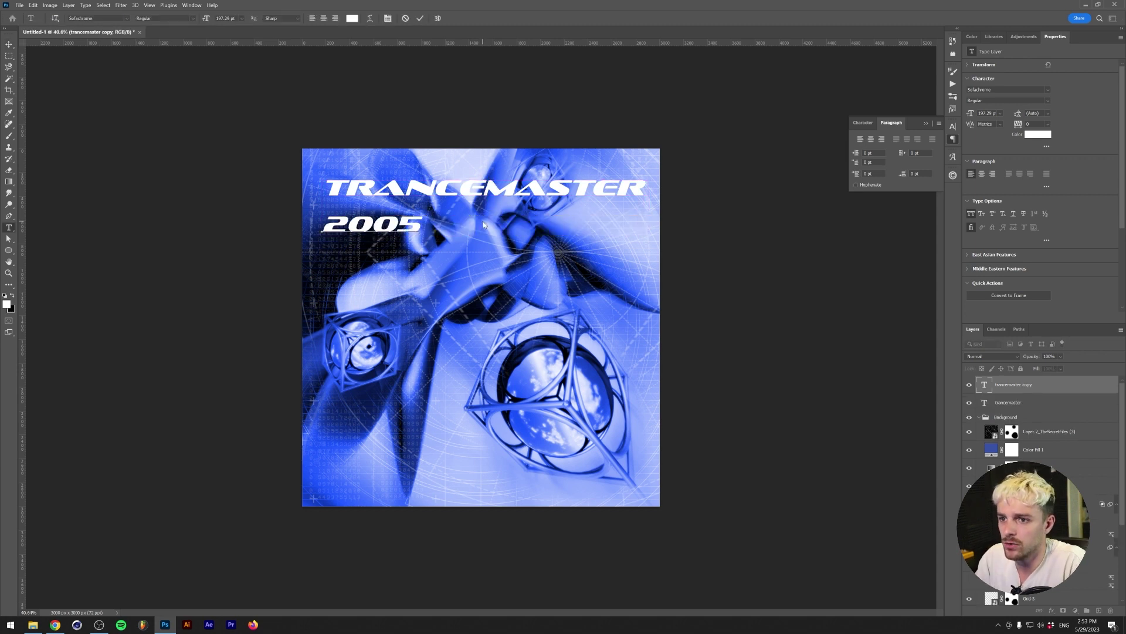
pyautogui.press('Left')
pyautogui.hotkey('shift', 'Left')
pyautogui.hotkey('shift', 'Left')
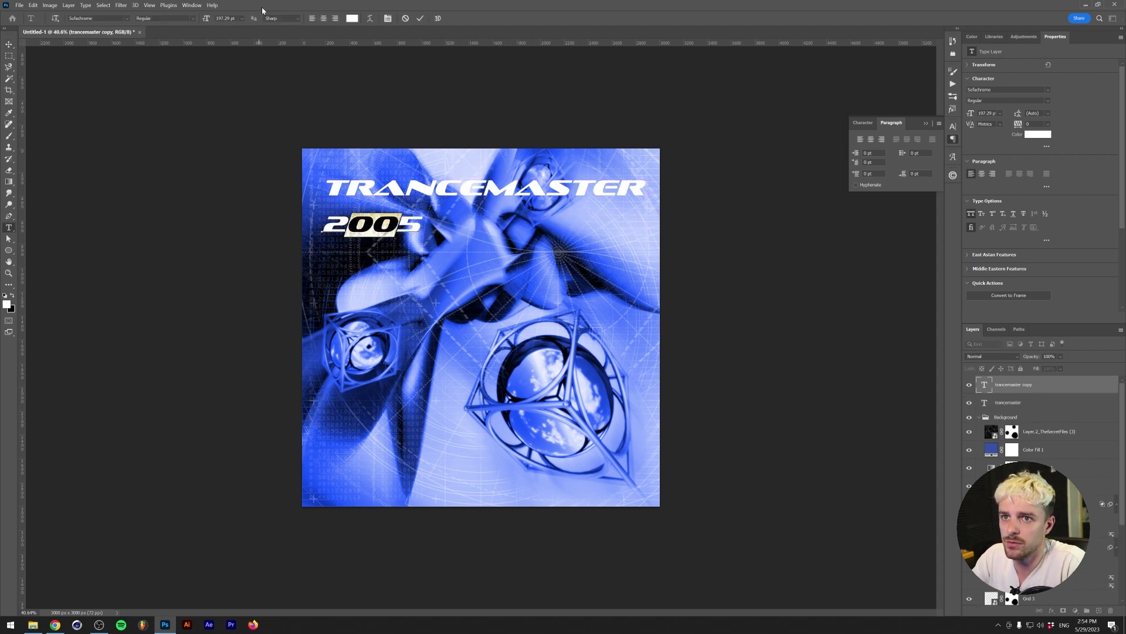
pyautogui.click(223, 18)
pyautogui.write('161')
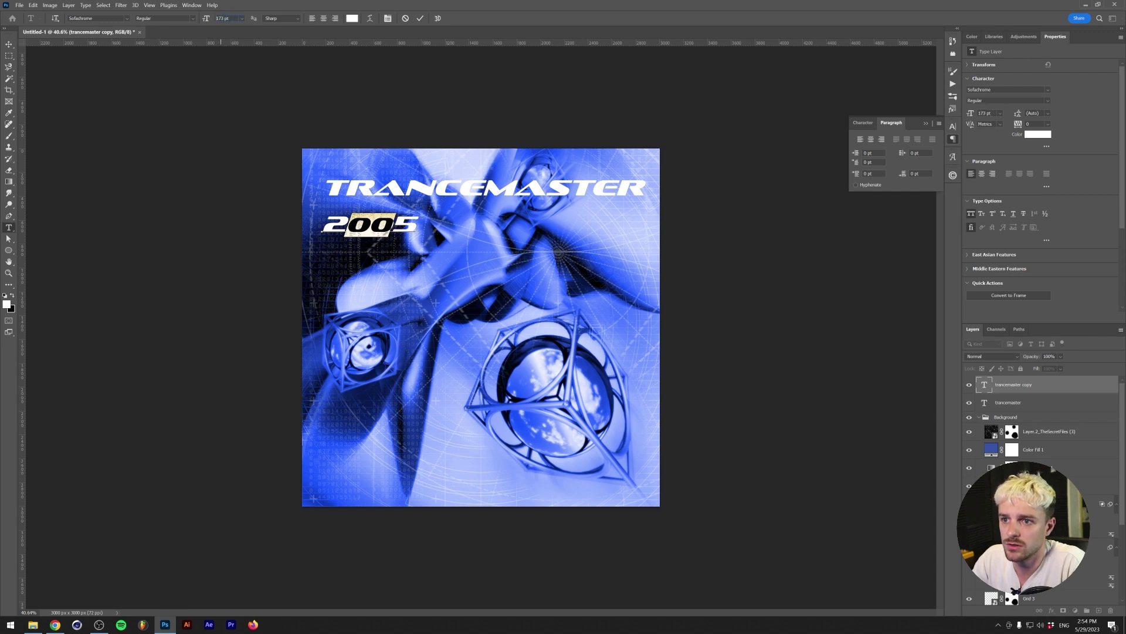
pyautogui.press('Return')
pyautogui.click(422, 19)
# - Cut the text down to just '2', then duplicate it and retype the copy as '5'
pyautogui.keyDown('alt'); pyautogui.scroll(6, 386, 262); pyautogui.keyUp('alt')
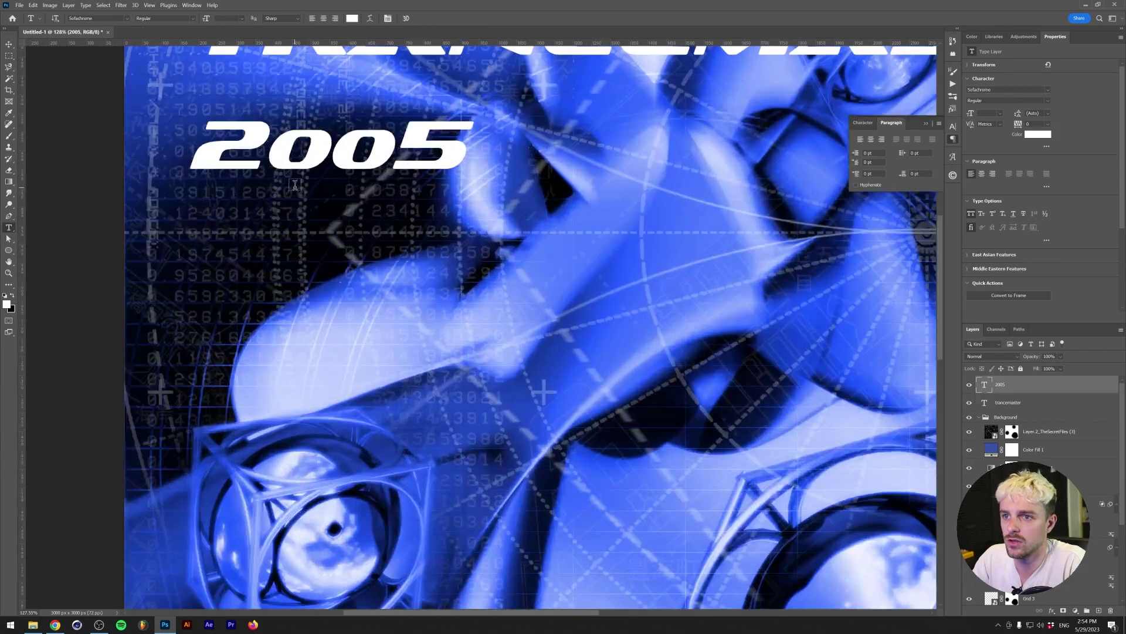
pyautogui.moveTo(277, 160); pyautogui.dragTo(597, 134)
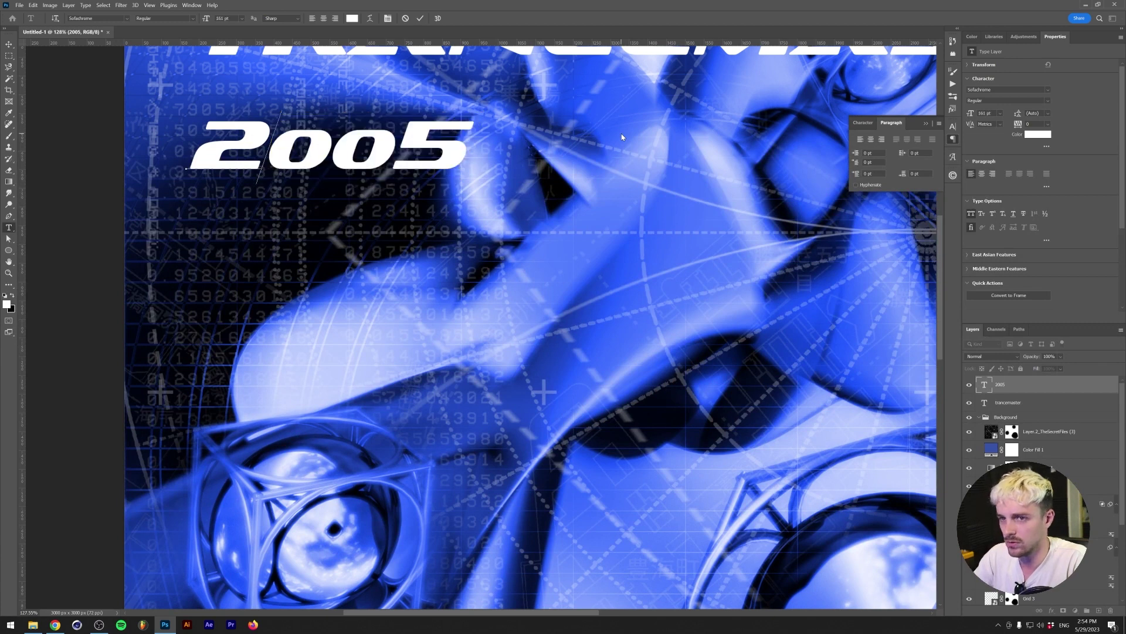
pyautogui.press('BackSpace')
pyautogui.press('Escape')
pyautogui.press('v')
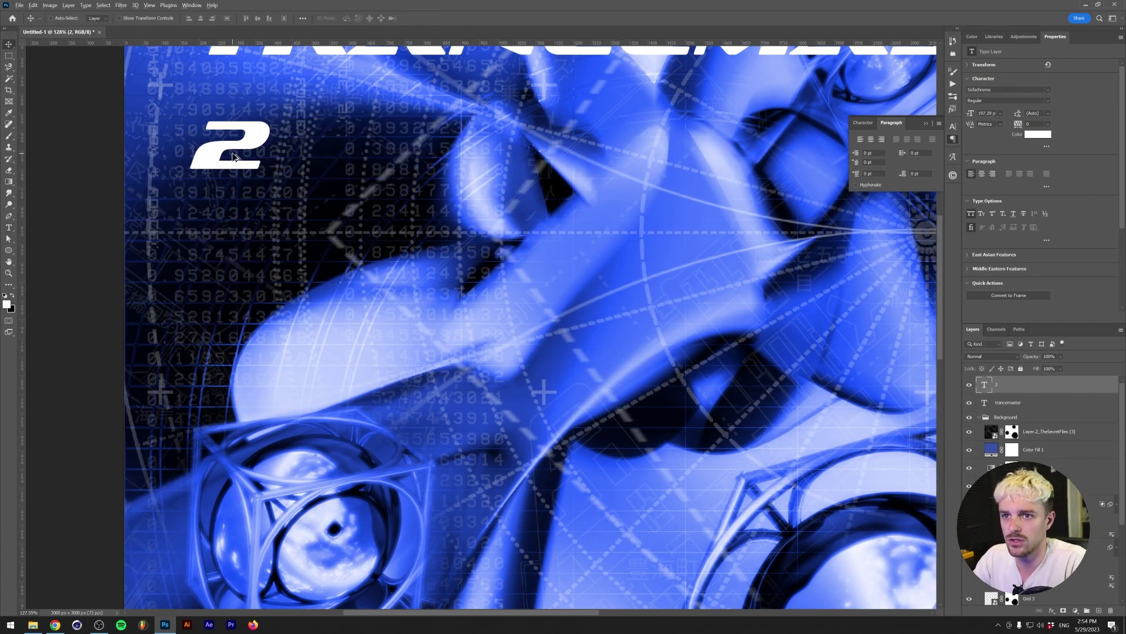
pyautogui.keyDown('alt'); pyautogui.moveTo(232, 153); pyautogui.dragTo(287, 147); pyautogui.keyUp('alt')
pyautogui.press('t')
pyautogui.doubleClick(336, 154)
pyautogui.write('5')
pyautogui.press('Escape')
# - Make a '00' copy, shrink it to about 64%, and raise it between the 2 and 5
pyautogui.press('v')
pyautogui.press('t')
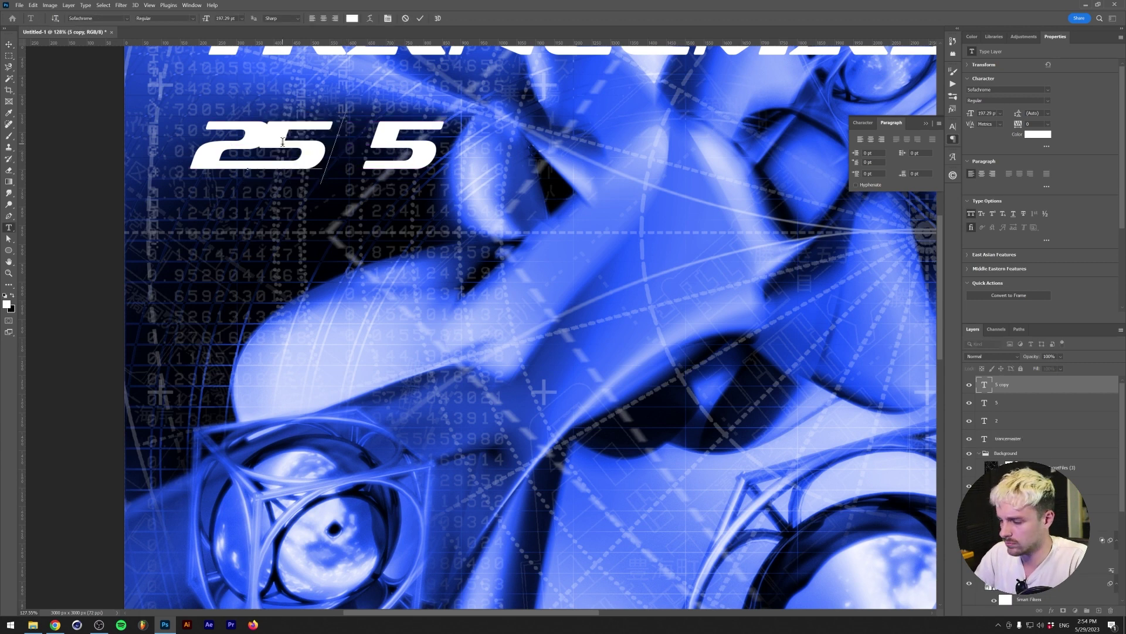
pyautogui.doubleClick(276, 146)
pyautogui.write('00')
pyautogui.hotkey('ctrl', 't')
pyautogui.moveTo(411, 169); pyautogui.dragTo(379, 162)
pyautogui.moveTo(304, 146); pyautogui.dragTo(305, 139)
pyautogui.press('Return')
# - Group the 2, 5 and 00 layers as '2005' and place it under TRANCEMASTER's right end
pyautogui.keyDown('alt'); pyautogui.scroll(-3, 382, 199); pyautogui.keyUp('alt')
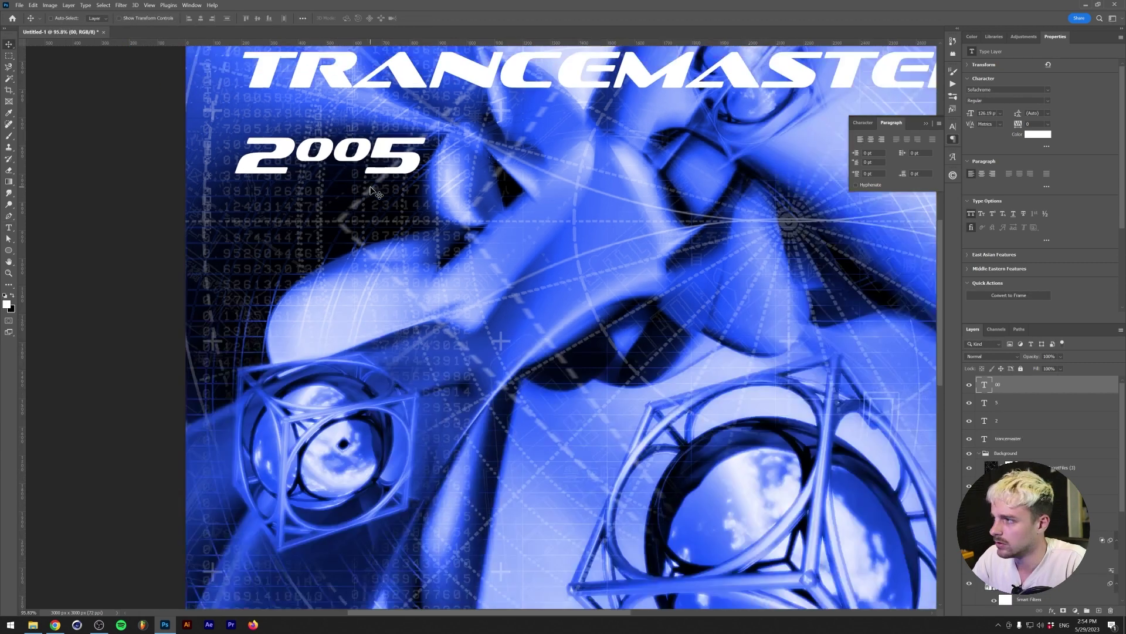
pyautogui.keyDown('shift'); pyautogui.click(1008, 420); pyautogui.keyUp('shift')
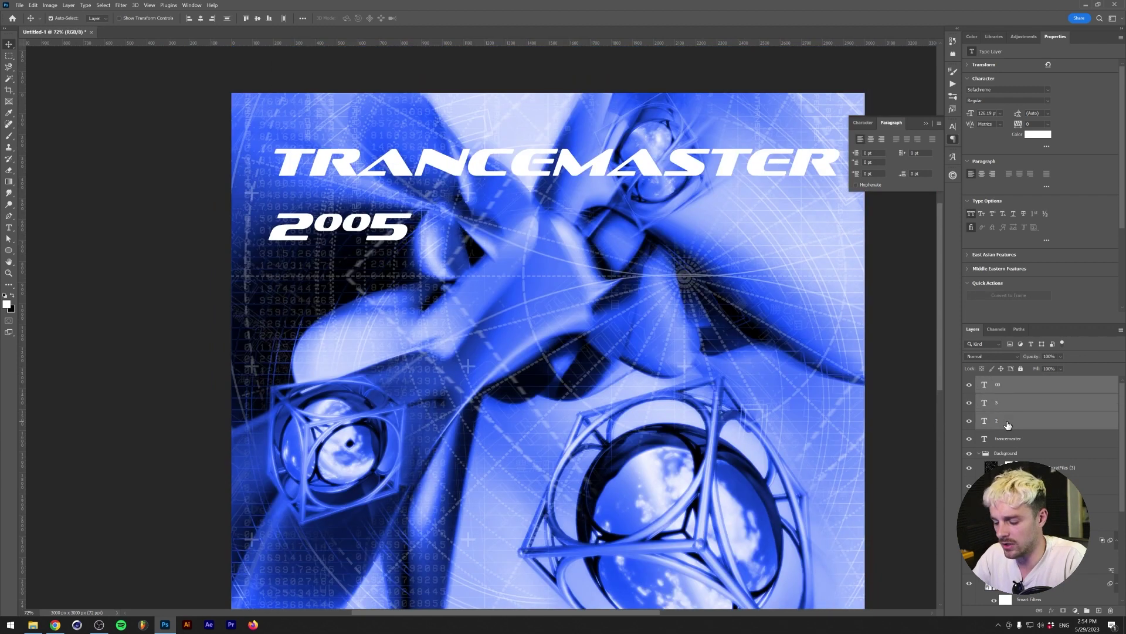
pyautogui.hotkey('ctrl', 'g')
pyautogui.doubleClick(1001, 381)
pyautogui.write('2005')
pyautogui.press('Return')
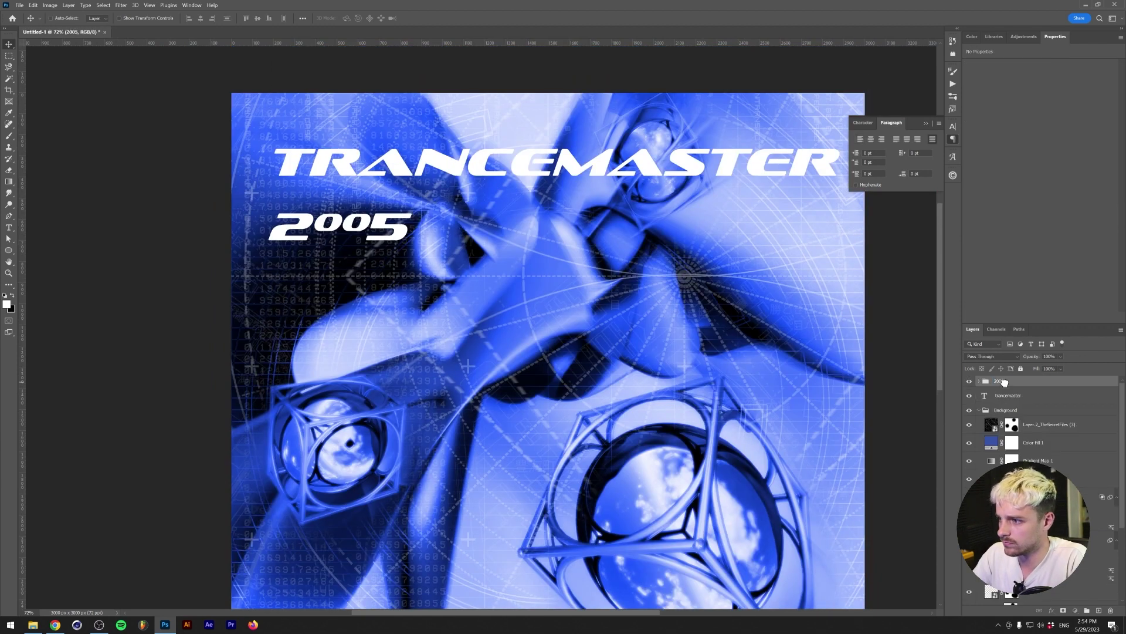
pyautogui.hotkey('ctrl', '[')
pyautogui.moveTo(334, 225); pyautogui.dragTo(721, 193)
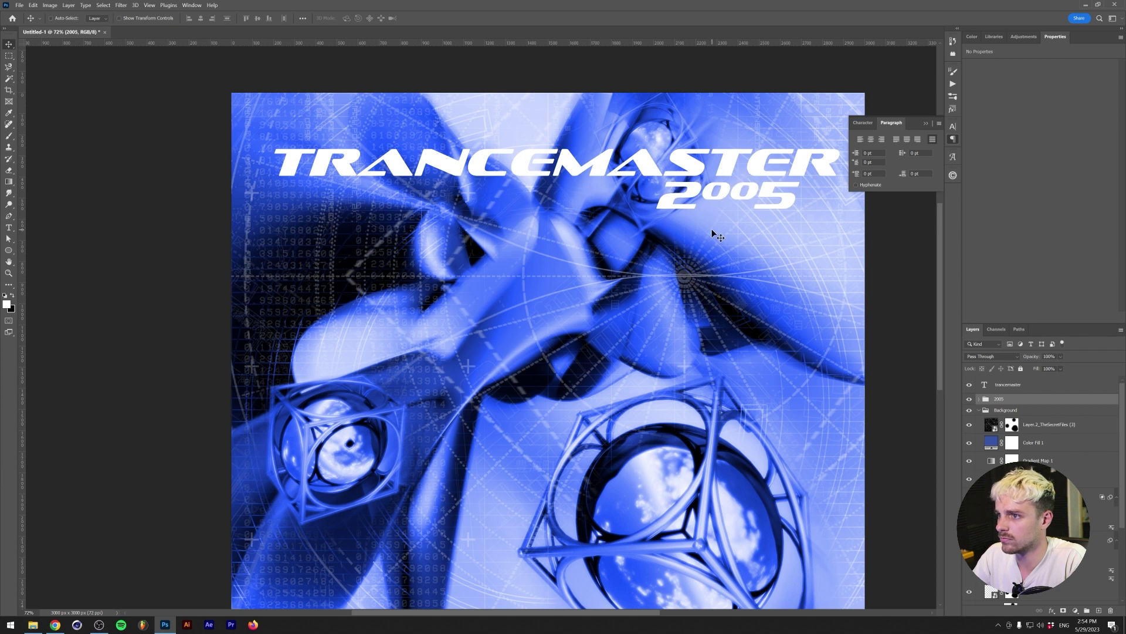
# - Enlarge the 00 layer inside the 2005 group to about 115%
pyautogui.click(979, 399)
pyautogui.click(1009, 417)
pyautogui.hotkey('ctrl', 't')
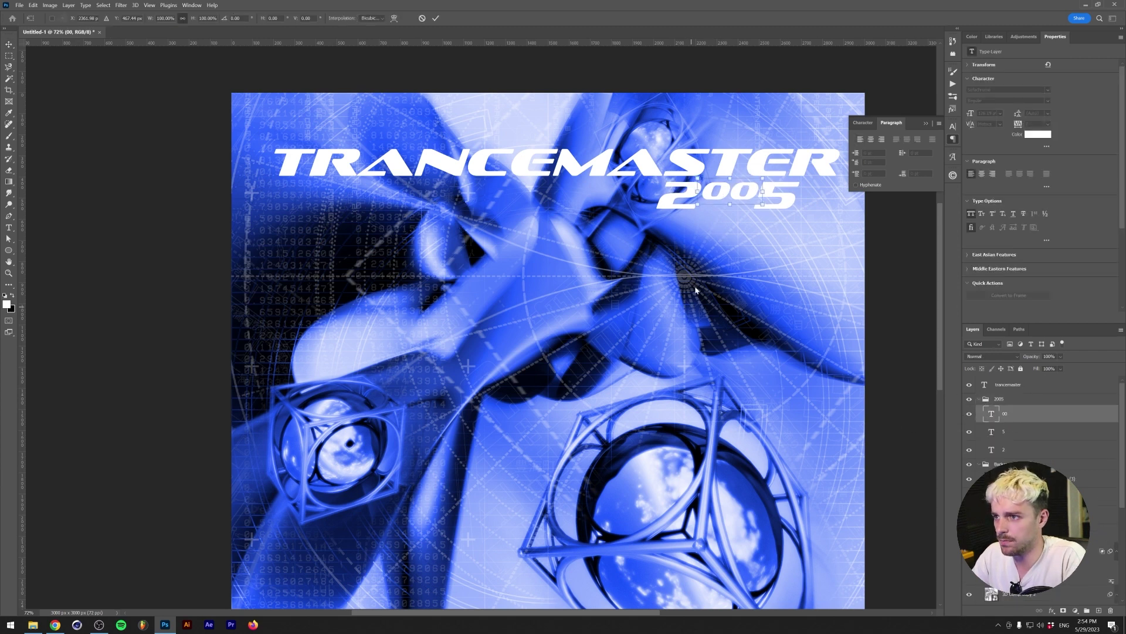
pyautogui.moveTo(728, 203); pyautogui.dragTo(730, 207)
pyautogui.keyDown('alt'); pyautogui.scroll(5, 734, 210); pyautogui.keyUp('alt')
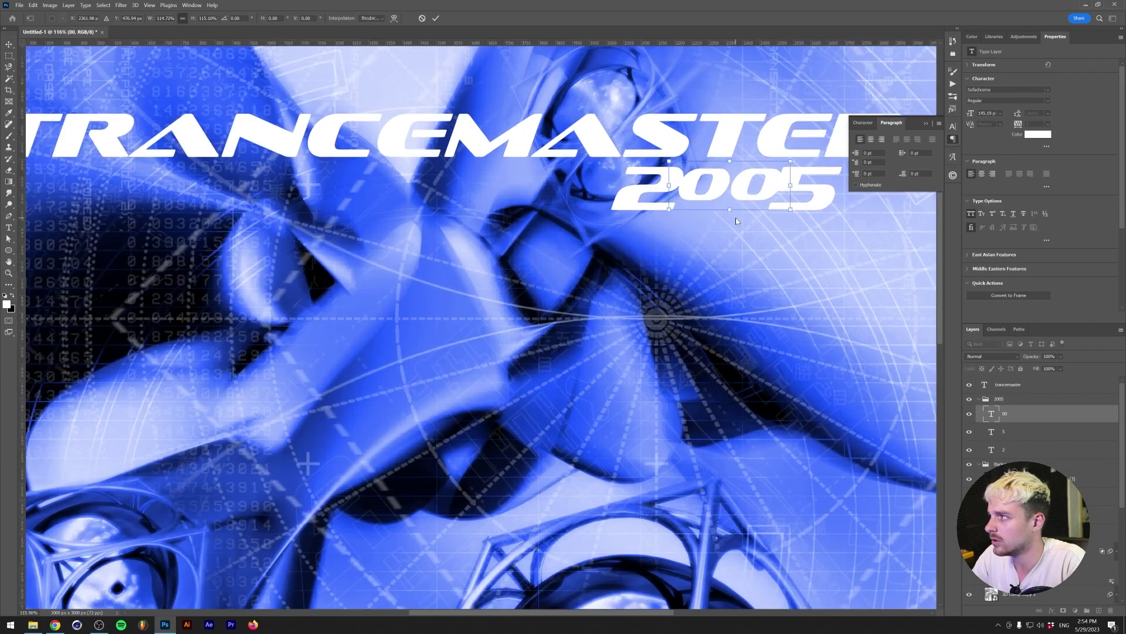
pyautogui.press('Return')
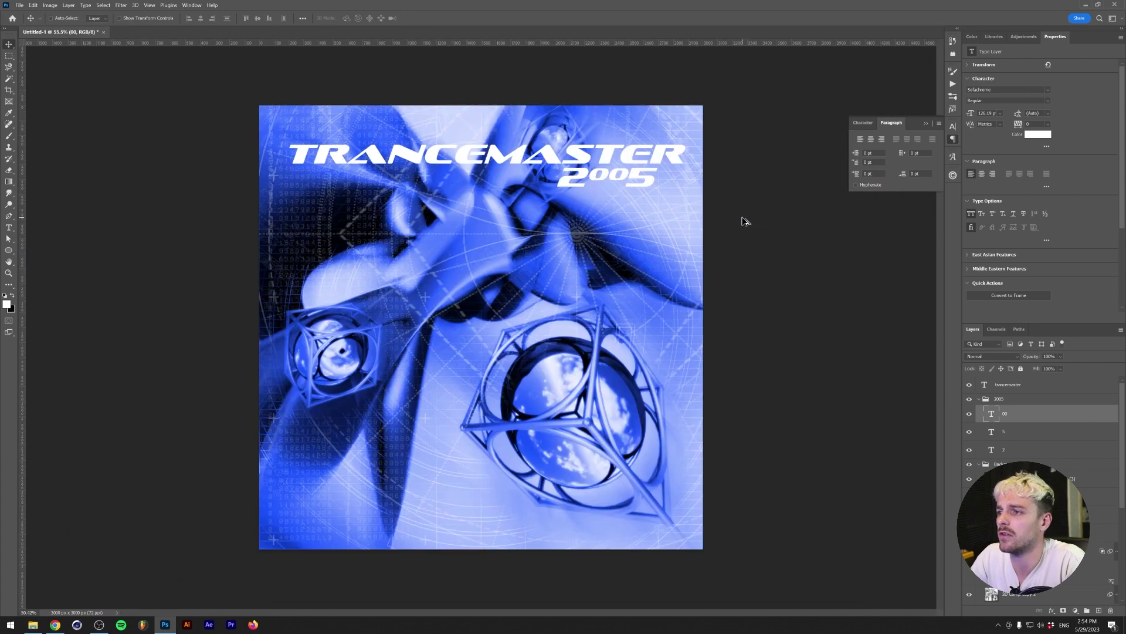
pyautogui.keyDown('alt'); pyautogui.scroll(-5, 738, 218); pyautogui.keyUp('alt')
pyautogui.keyDown('alt'); pyautogui.scroll(2, 594, 215); pyautogui.keyUp('alt')
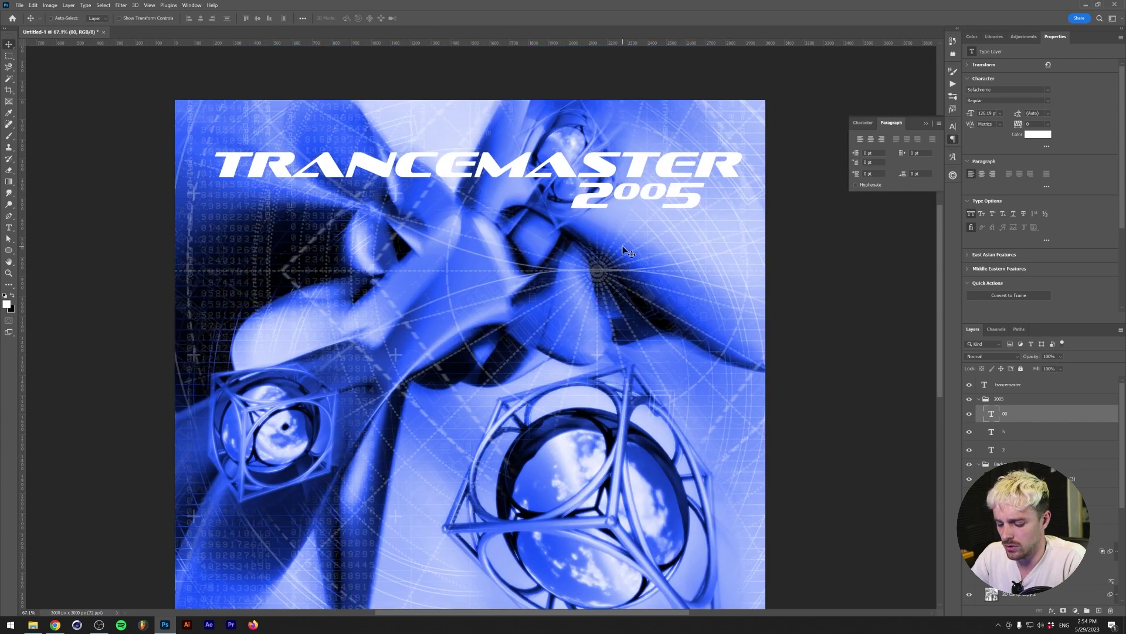
# - Duplicate the title, retype it as '2 cd', and shrink it to sit top-left above TRANCEMASTER
pyautogui.click(1004, 385)
pyautogui.keyDown('alt'); pyautogui.moveTo(313, 183); pyautogui.dragTo(313, 149); pyautogui.keyUp('alt')
pyautogui.doubleClick(313, 148)
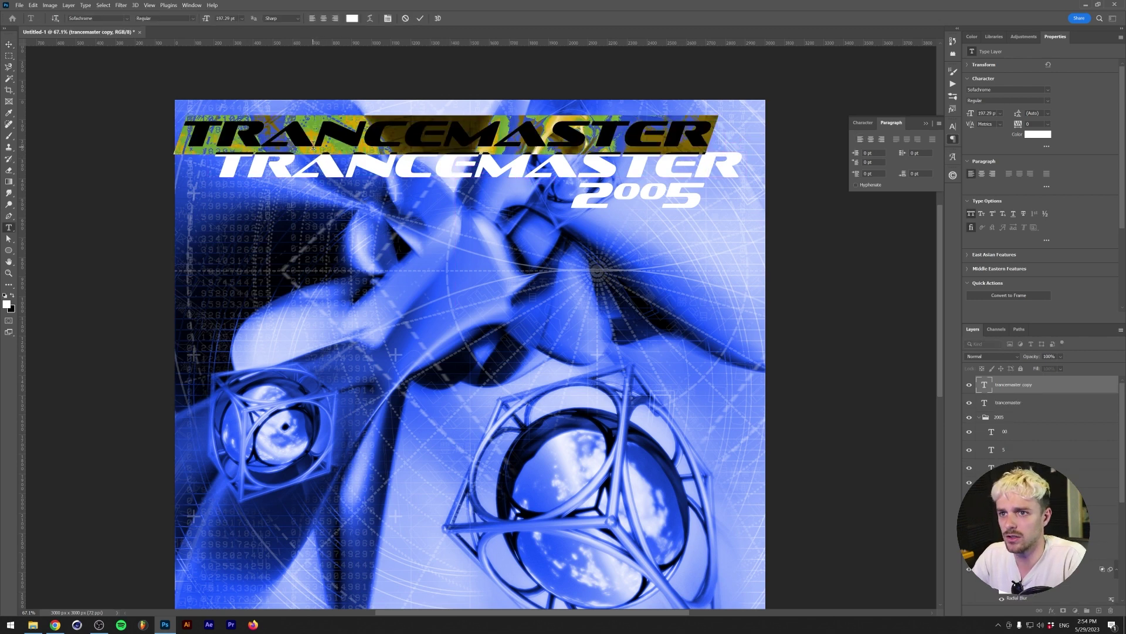
pyautogui.write('2 cd')
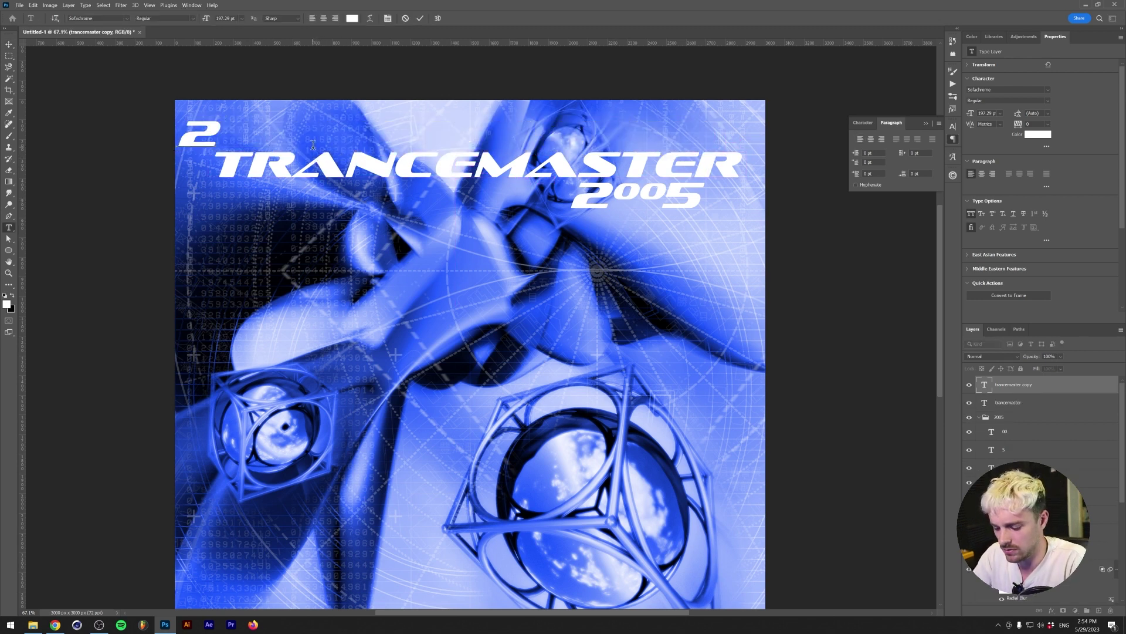
pyautogui.hotkey('ctrl', 'Return')
pyautogui.moveTo(173, 135); pyautogui.dragTo(219, 136)
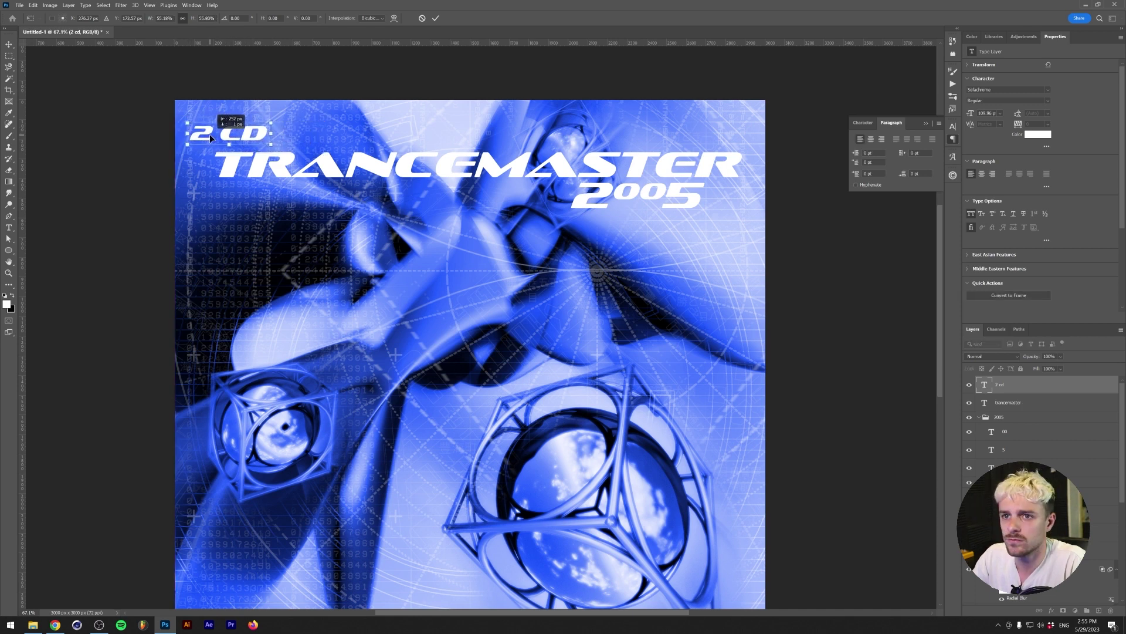
pyautogui.press('Return')
# - Copy the label to the right, retype it as 'Tv advertised', right-align it, and move it top-right
pyautogui.moveTo(307, 144); pyautogui.dragTo(702, 139)
pyautogui.doubleClick(709, 142)
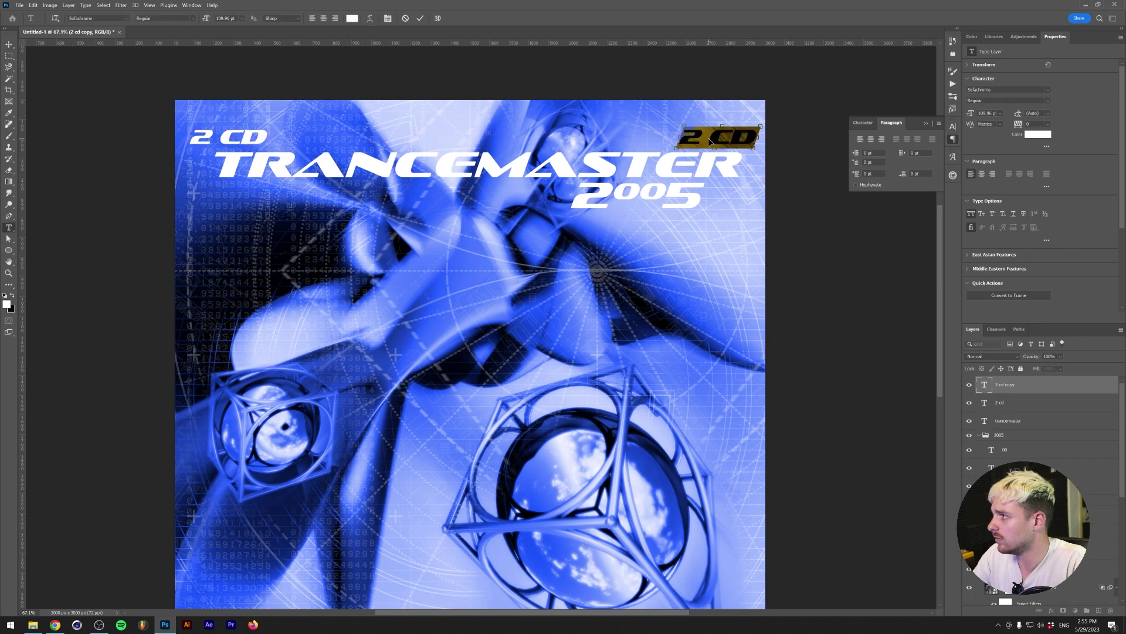
pyautogui.write('Tv advertised')
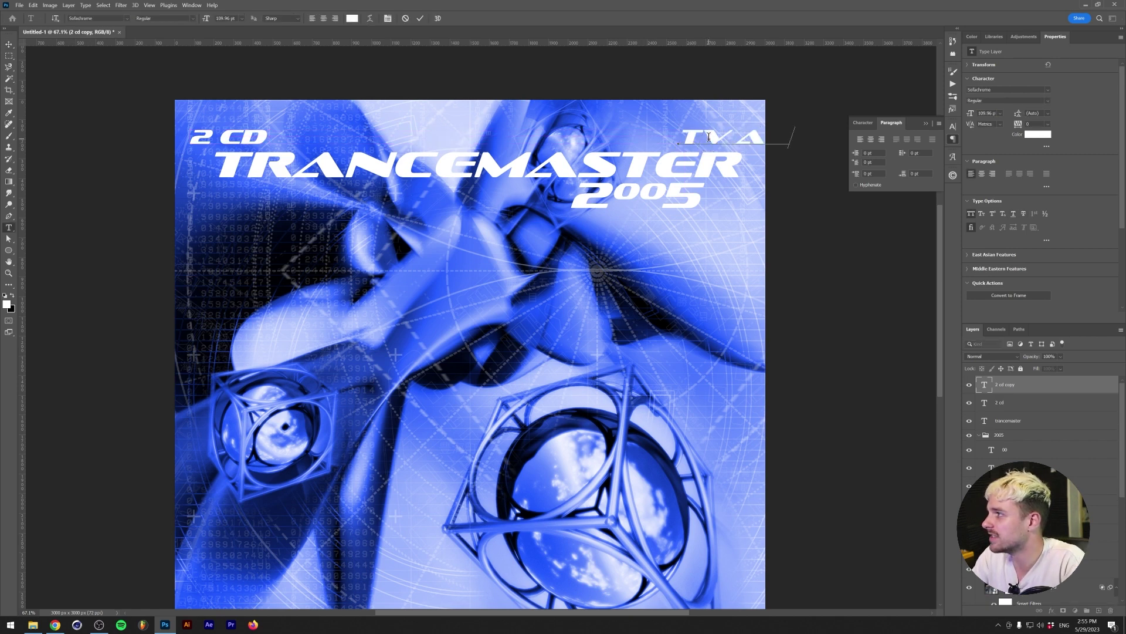
pyautogui.hotkey('ctrl', 'Return')
pyautogui.moveTo(710, 142); pyautogui.dragTo(500, 136)
pyautogui.hotkey('ctrl', 't')
pyautogui.press('Return')
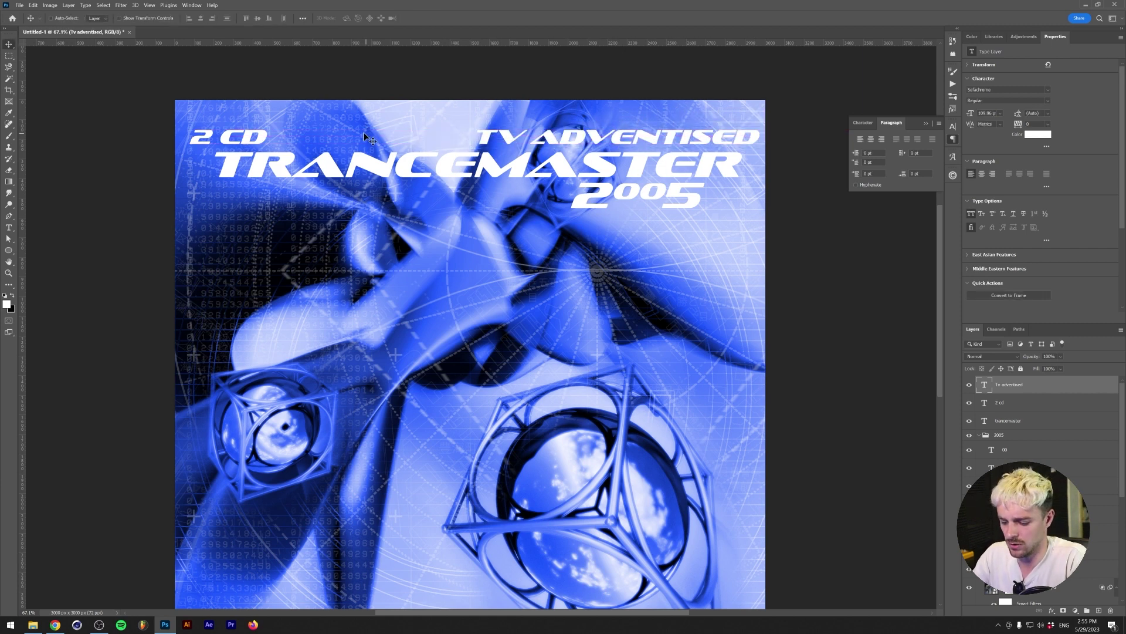
pyautogui.press('t')
pyautogui.click(336, 19)
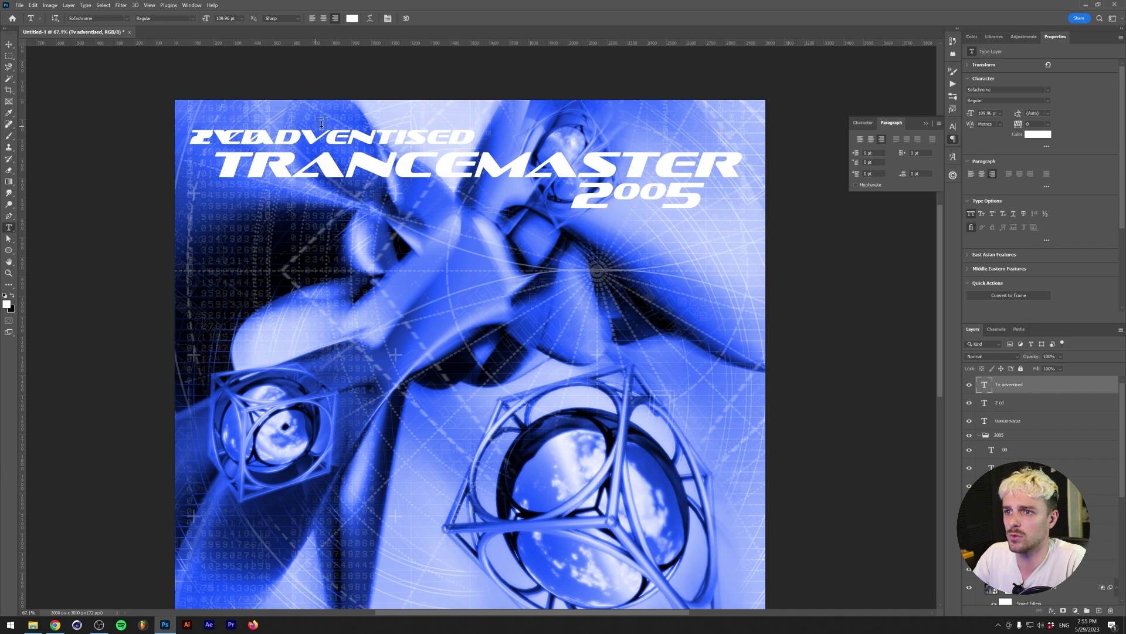
pyautogui.press('v')
pyautogui.moveTo(392, 130); pyautogui.dragTo(676, 130)
pyautogui.click(150, 6)
# - Apply a new guide layout and nudge TV ADVERTISED and TRANCEMASTER slightly left
pyautogui.moveTo(194, 222)
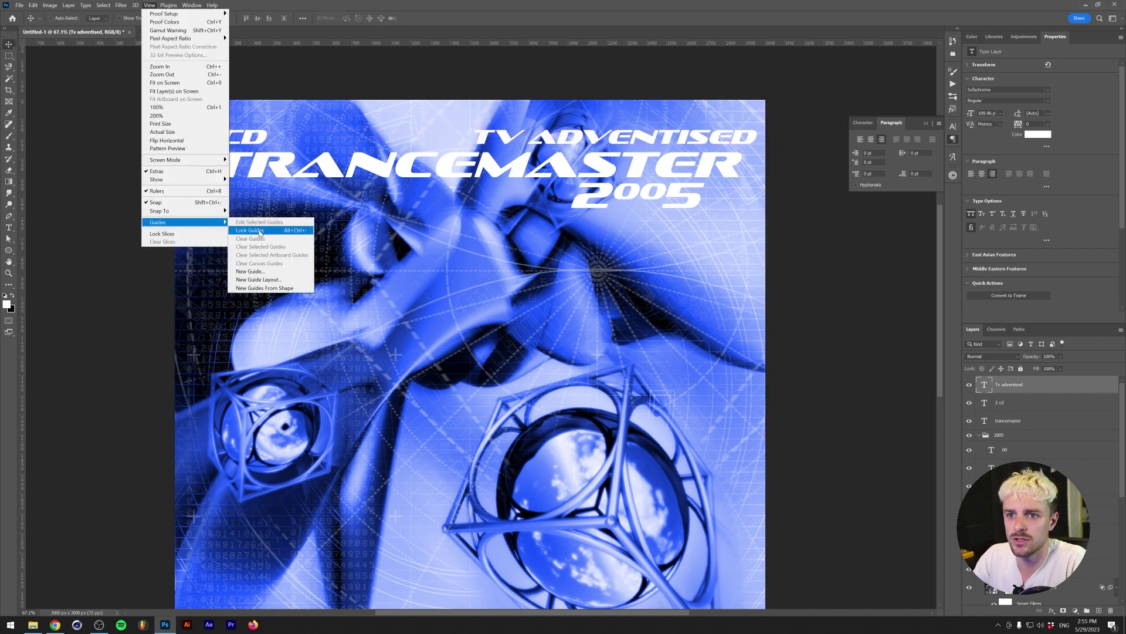
pyautogui.click(268, 280)
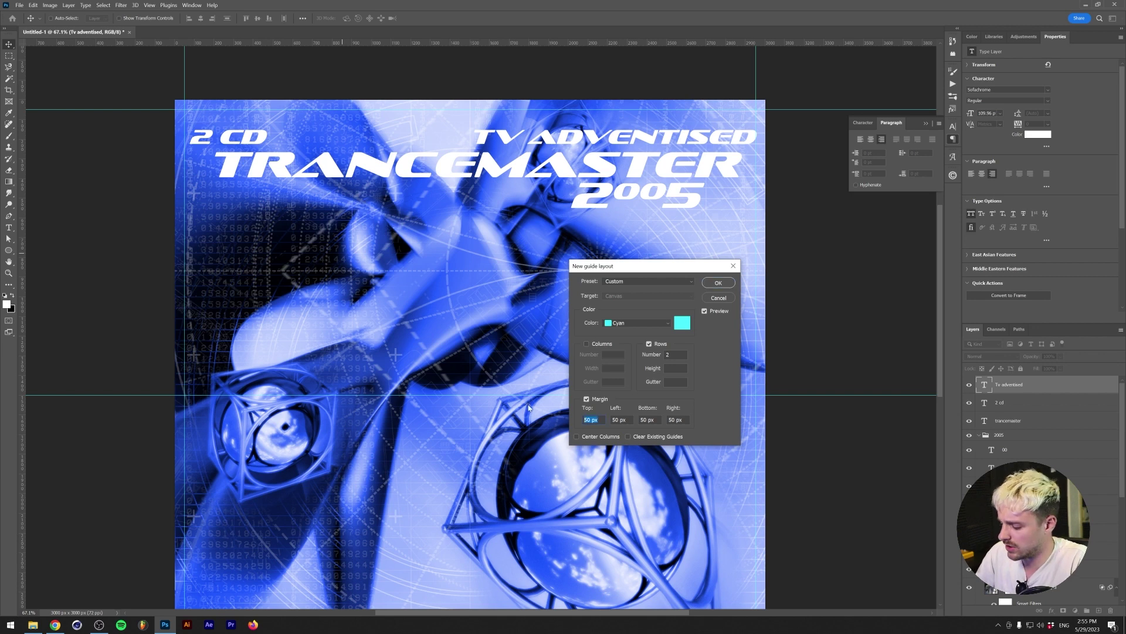
pyautogui.press('Return')
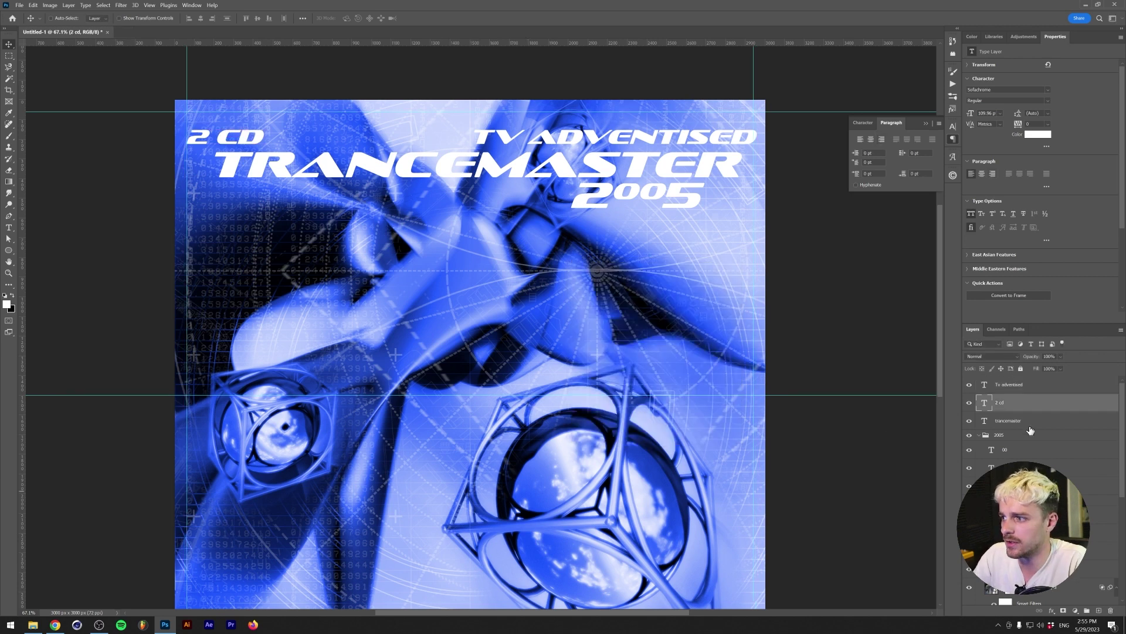
pyautogui.click(1029, 424)
pyautogui.click(1009, 384)
pyautogui.press('Left')
pyautogui.press('Left')
pyautogui.press('Left')
pyautogui.press('Left')
pyautogui.press('Left')
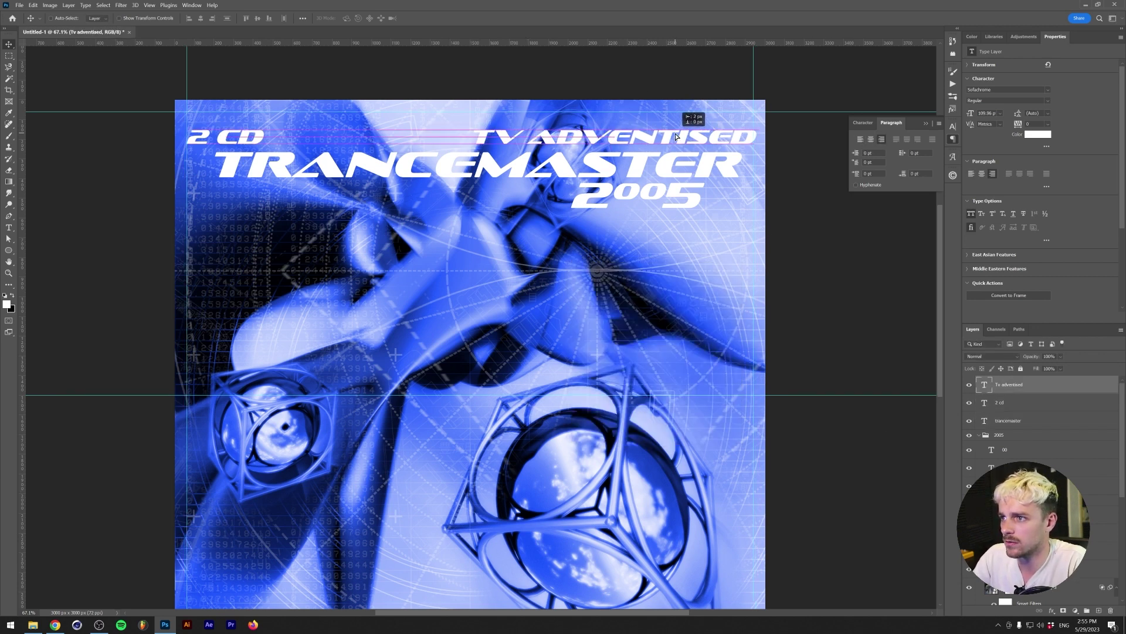
pyautogui.click(1010, 420)
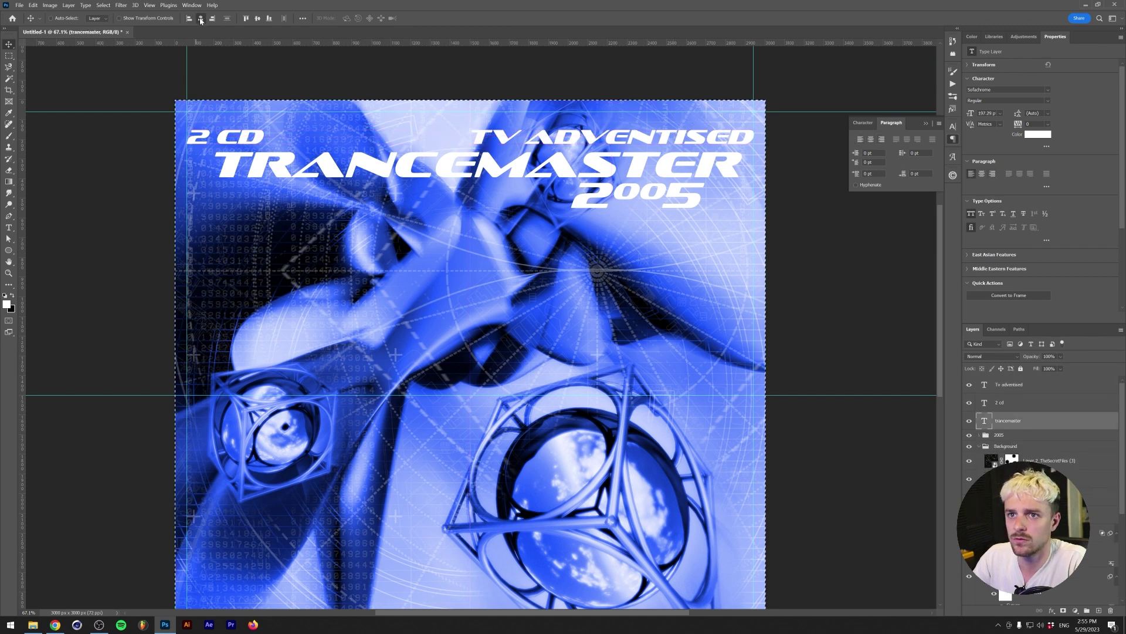
pyautogui.hotkey('shift', 'Left')
pyautogui.hotkey('shift', 'Left')
pyautogui.click(1018, 435)
pyautogui.moveTo(618, 254); pyautogui.dragTo(616, 196)
pyautogui.hotkey('ctrl', 'z')
# - Set the 2 CD and TV ADVERTISED lines to 90 pt
pyautogui.click(999, 402)
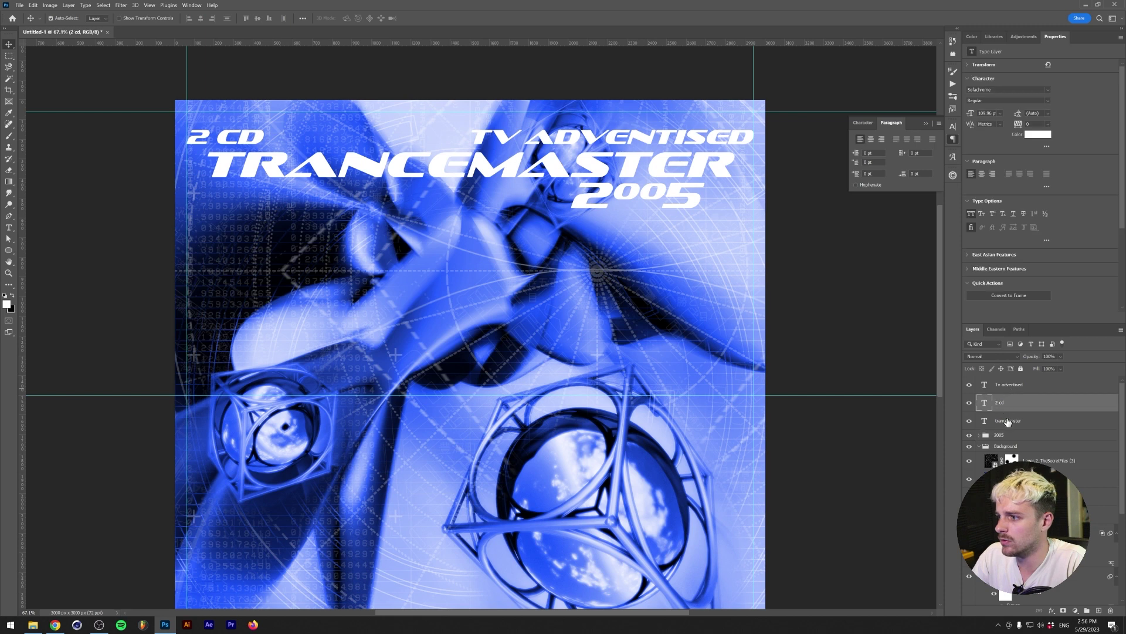
pyautogui.keyDown('shift'); pyautogui.click(1007, 421); pyautogui.keyUp('shift')
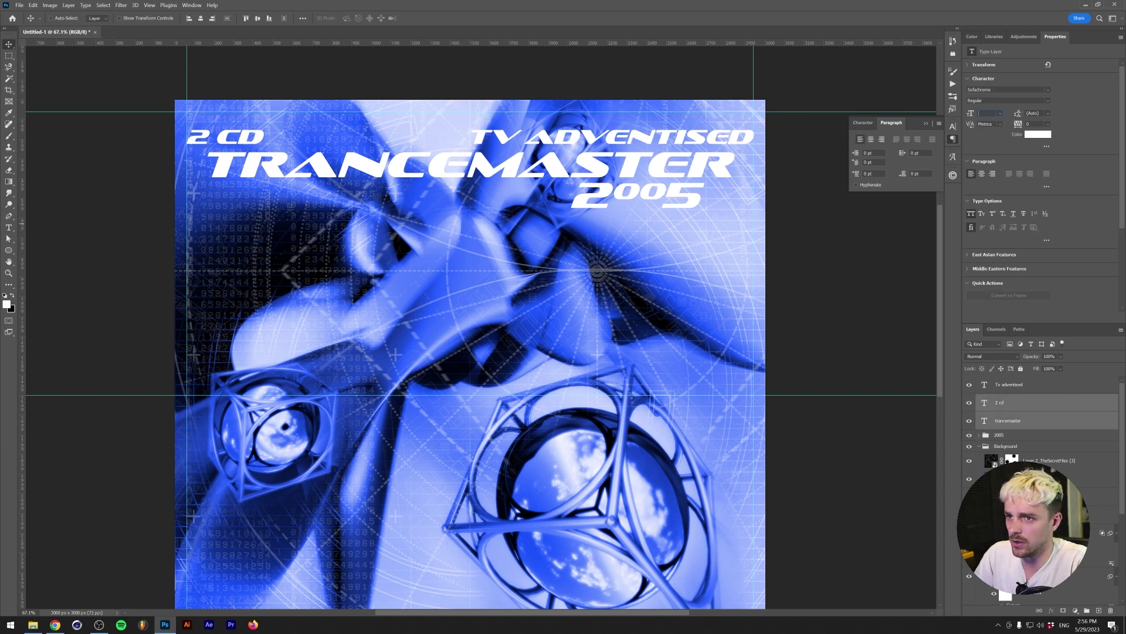
pyautogui.hotkey('ctrl', 'shift', ',')
pyautogui.hotkey('ctrl', 'z')
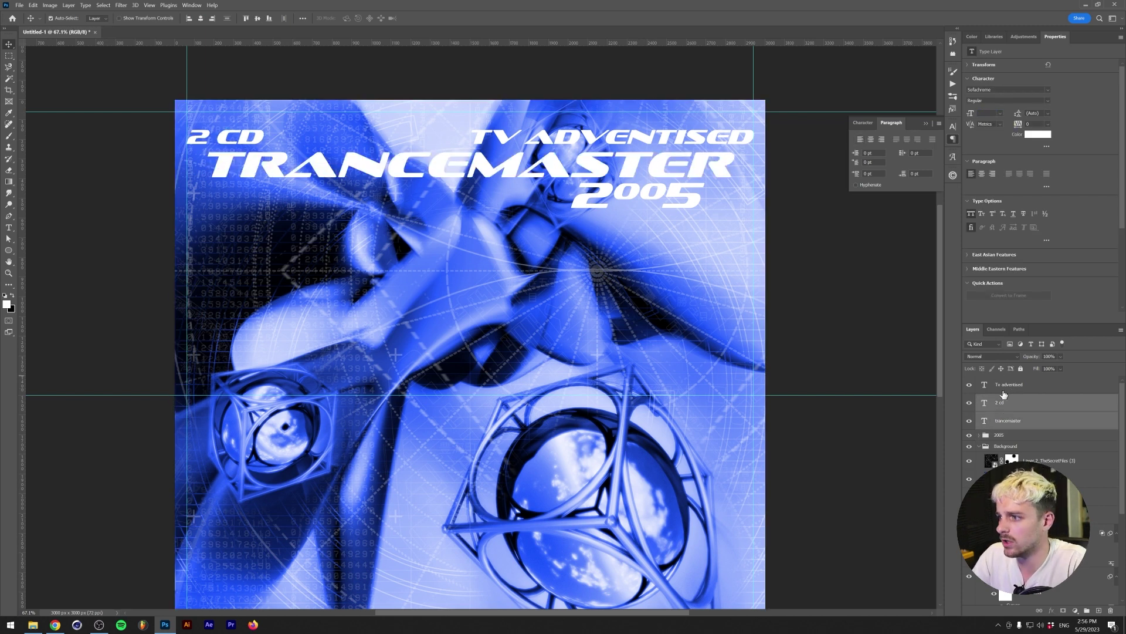
pyautogui.keyDown('ctrl'); pyautogui.click(1007, 420); pyautogui.keyUp('ctrl')
pyautogui.keyDown('ctrl'); pyautogui.click(1009, 384); pyautogui.keyUp('ctrl')
pyautogui.click(984, 113)
pyautogui.write('90')
pyautogui.press('Return')
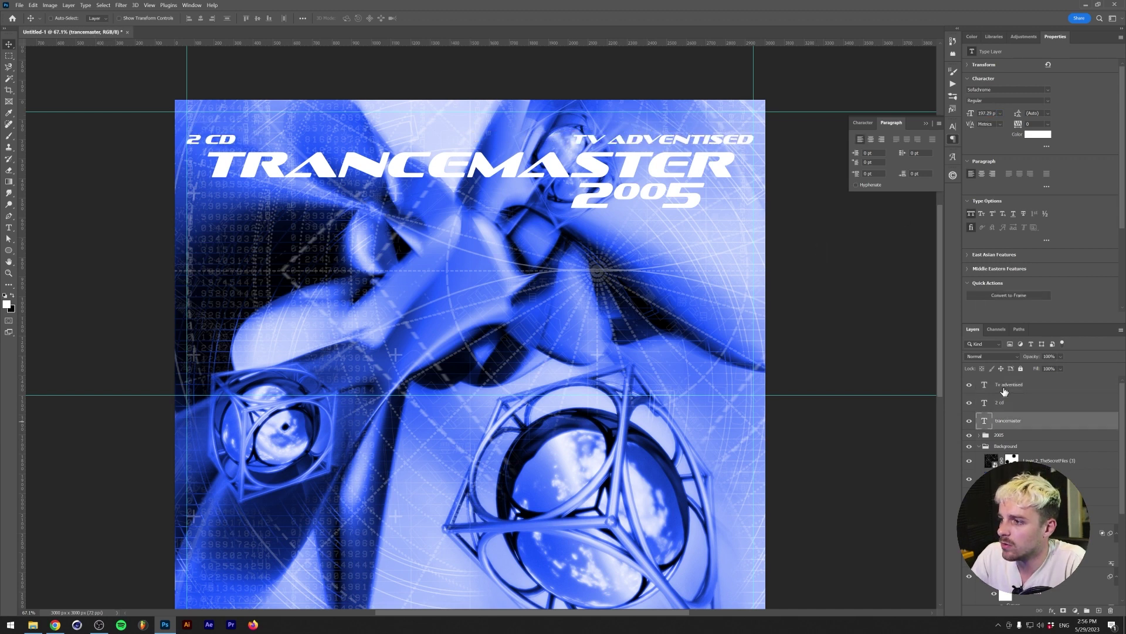
# - Add TRANCEMASTER and the 2005 group to the selection and group all title layers as Text
pyautogui.keyDown('ctrl'); pyautogui.click(994, 420); pyautogui.keyUp('ctrl')
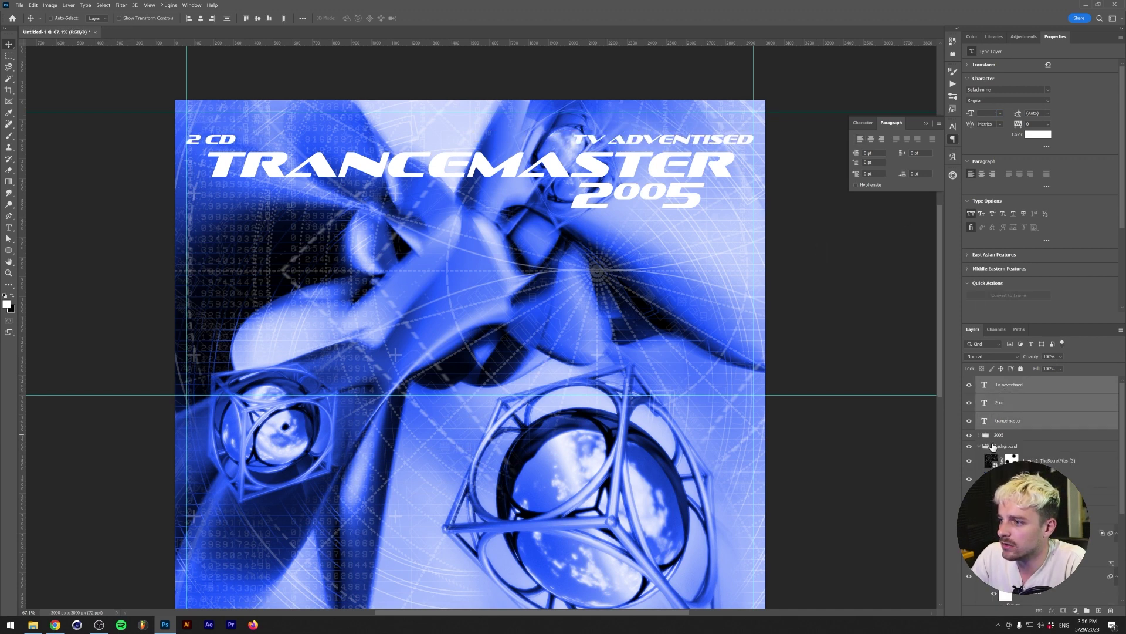
pyautogui.click(981, 437)
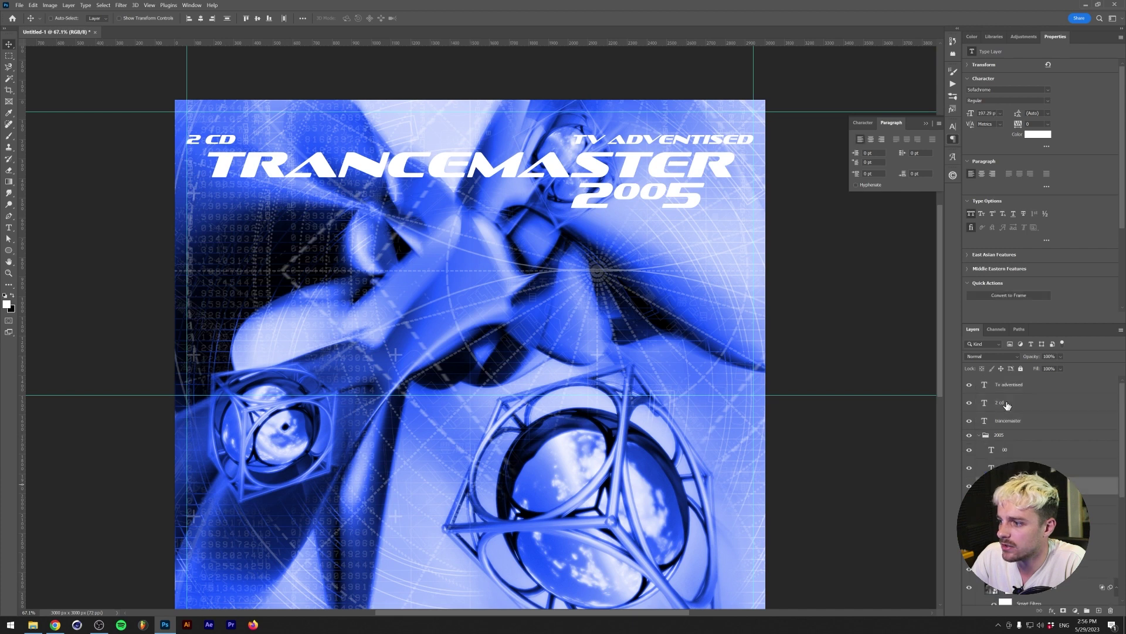
pyautogui.hotkey('ctrl', 'g')
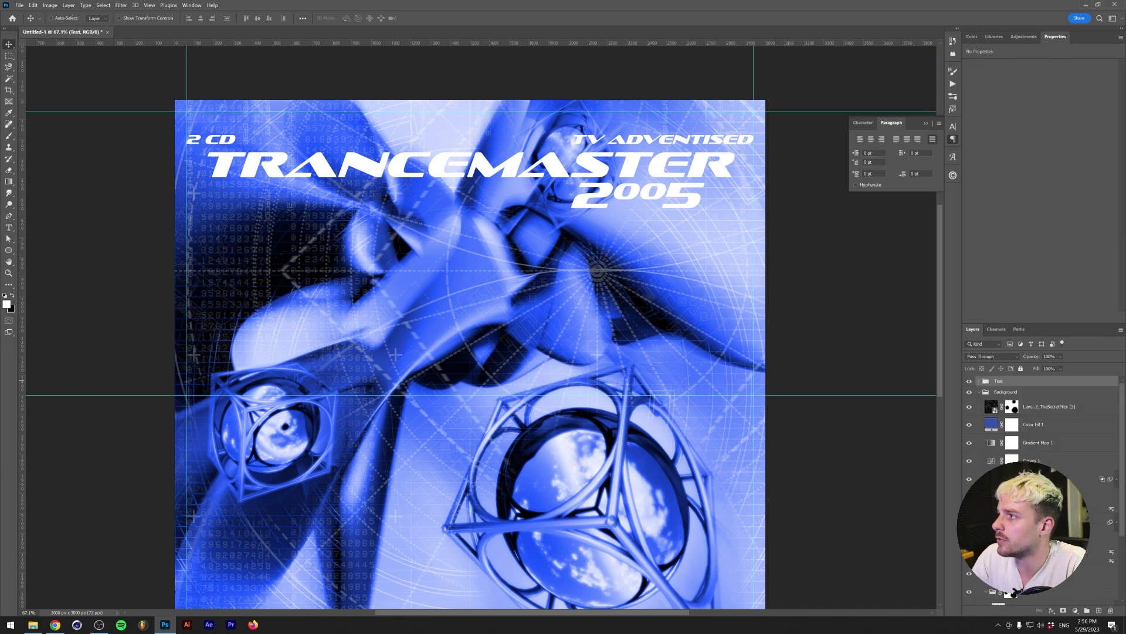
# - Add a centred, bluish-purple Stroke with lowered opacity to the Text group
pyautogui.click(1052, 611)
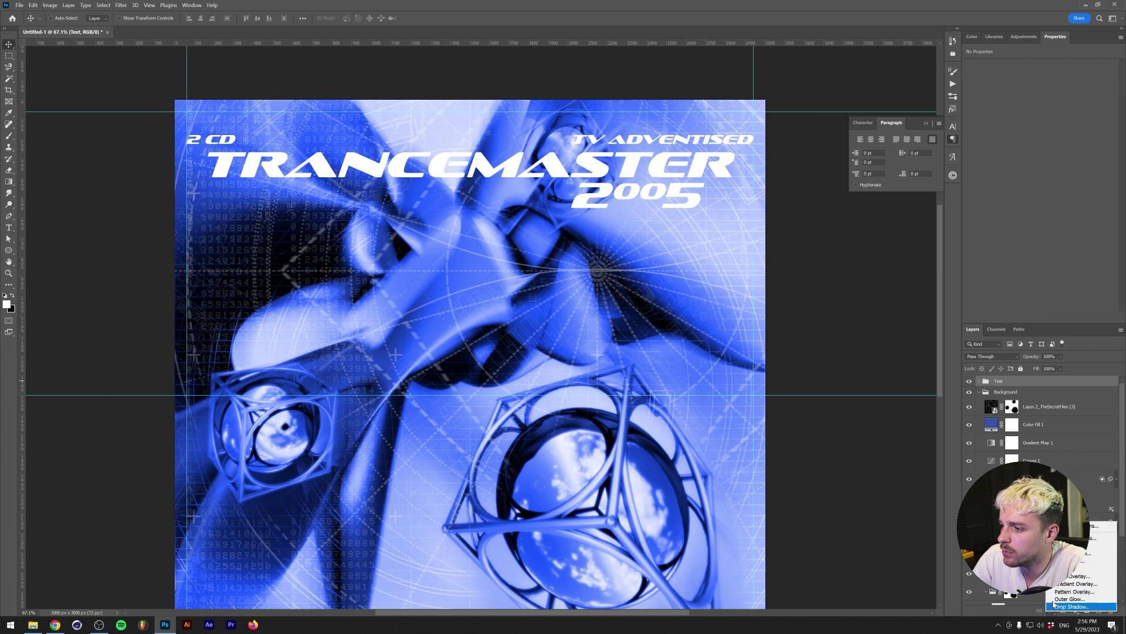
pyautogui.click(1101, 545)
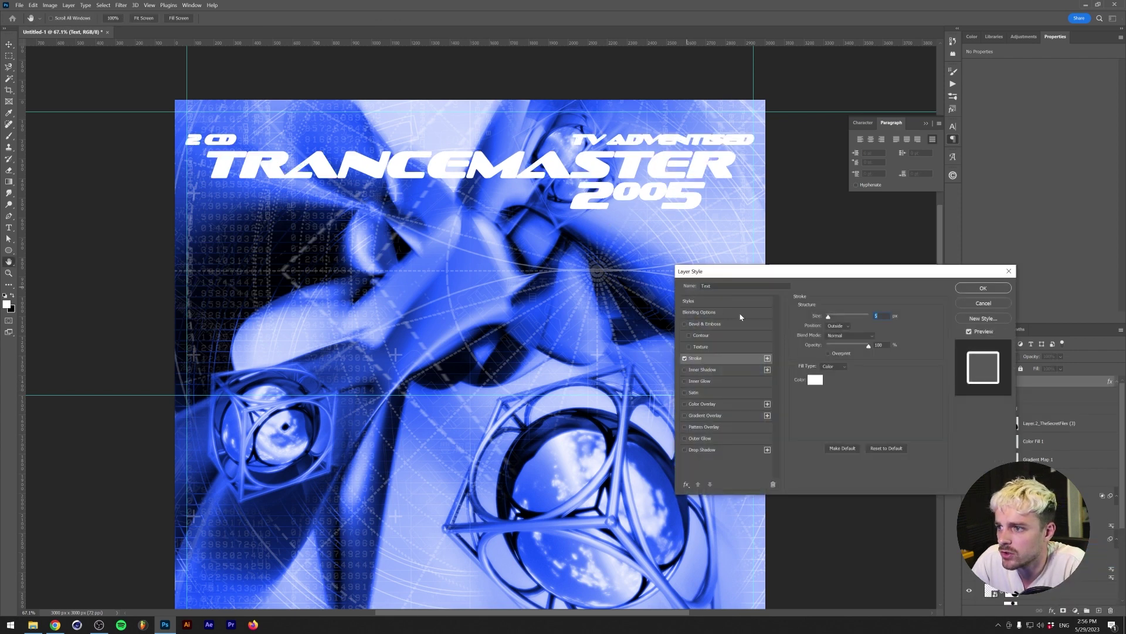
pyautogui.click(815, 380)
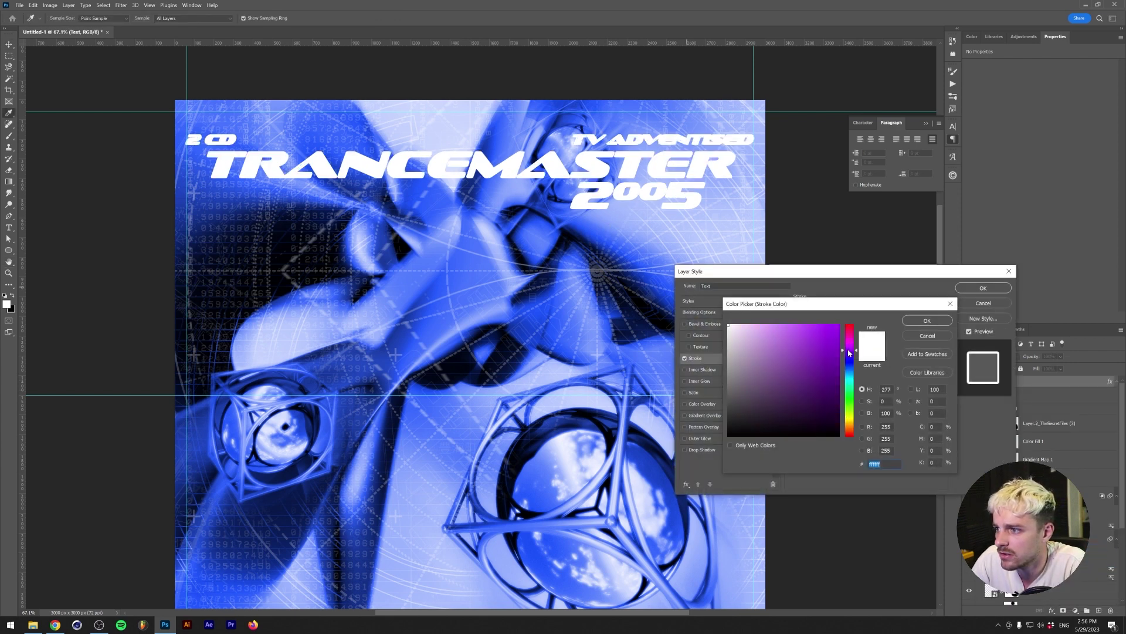
pyautogui.click(819, 323)
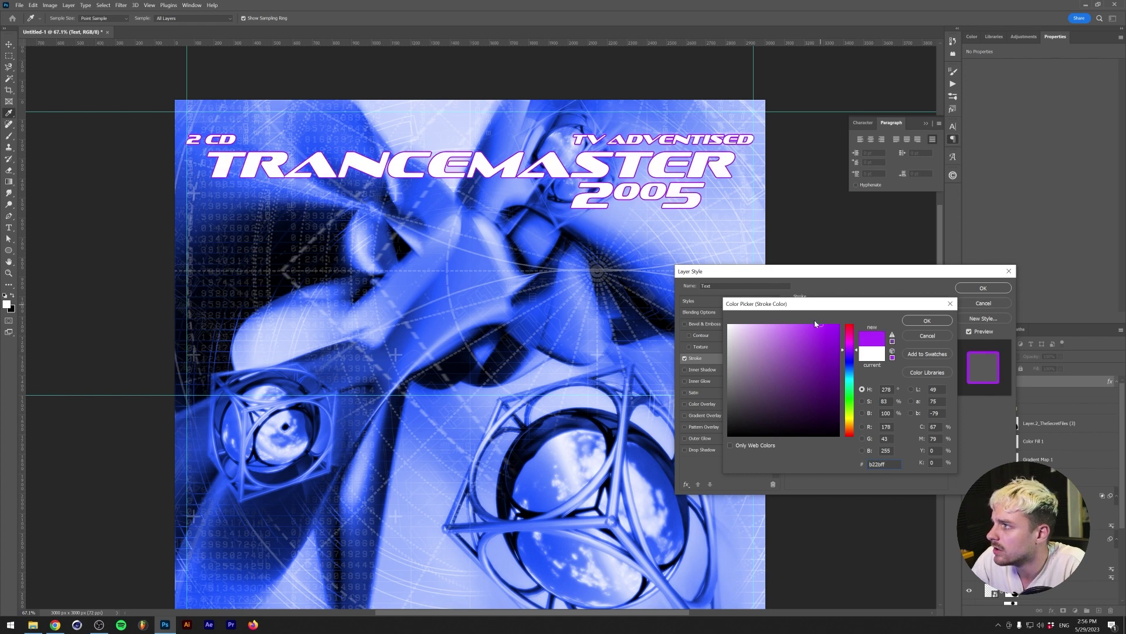
pyautogui.click(849, 355)
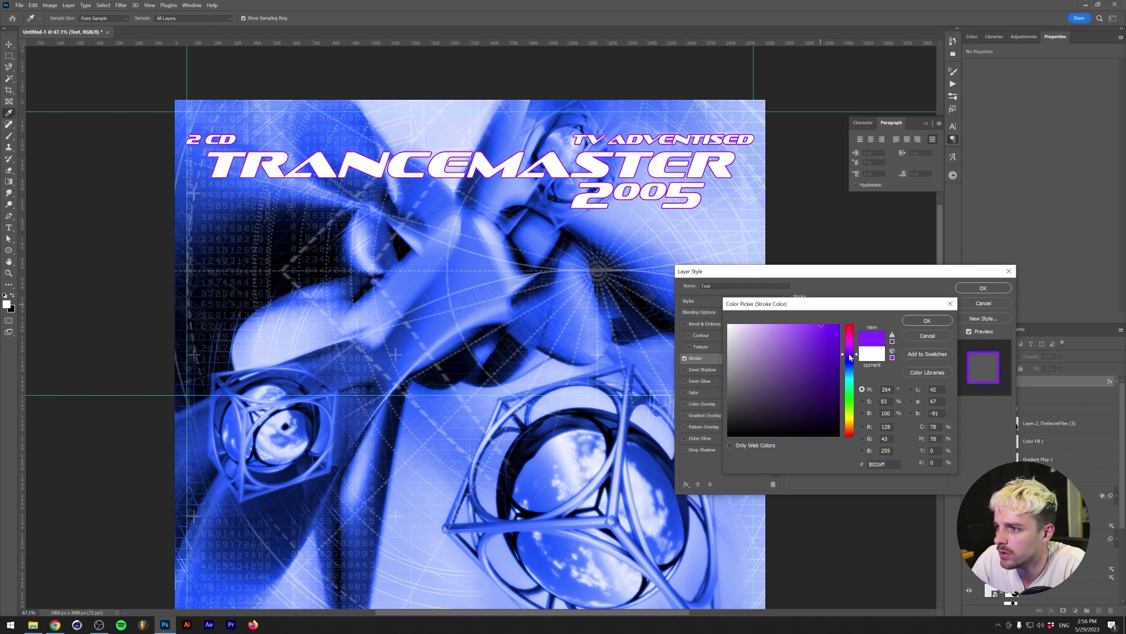
pyautogui.press('Return')
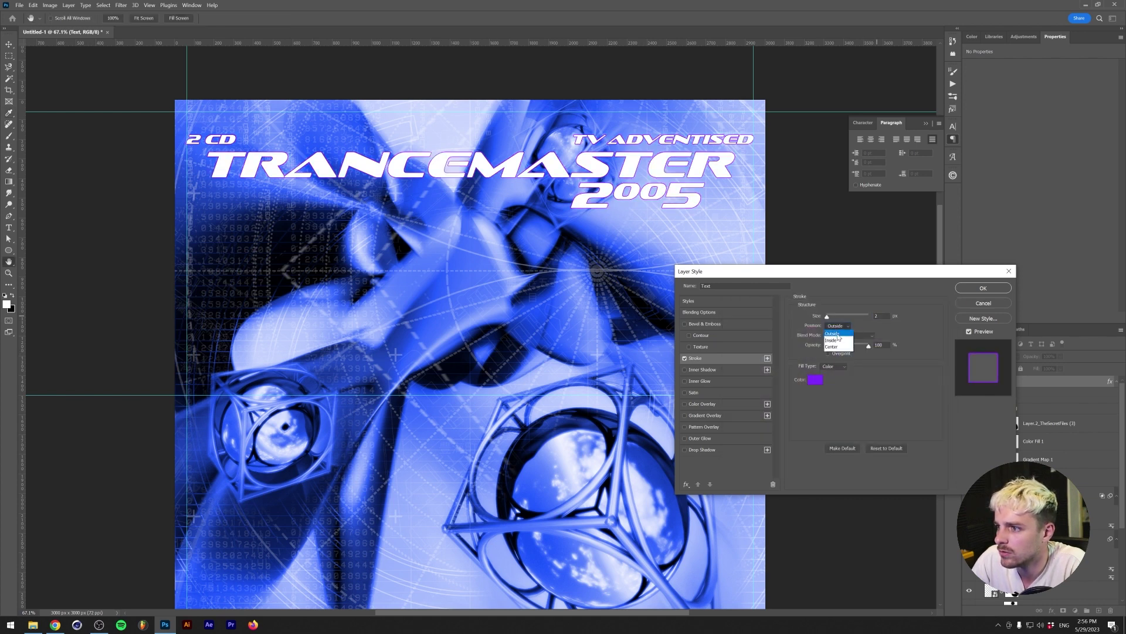
pyautogui.click(821, 379)
pyautogui.press('Return')
pyautogui.moveTo(868, 346); pyautogui.dragTo(848, 346)
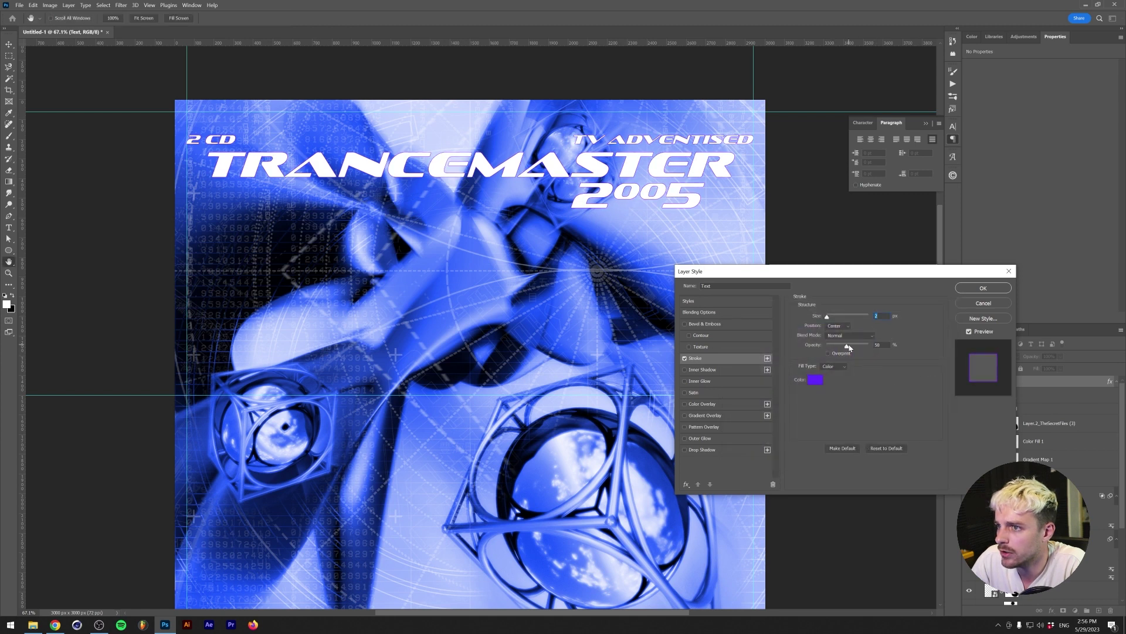
# - Enable a Drop Shadow at 36% opacity, 115° angle, 10 px distance and 18 px size
pyautogui.click(684, 449)
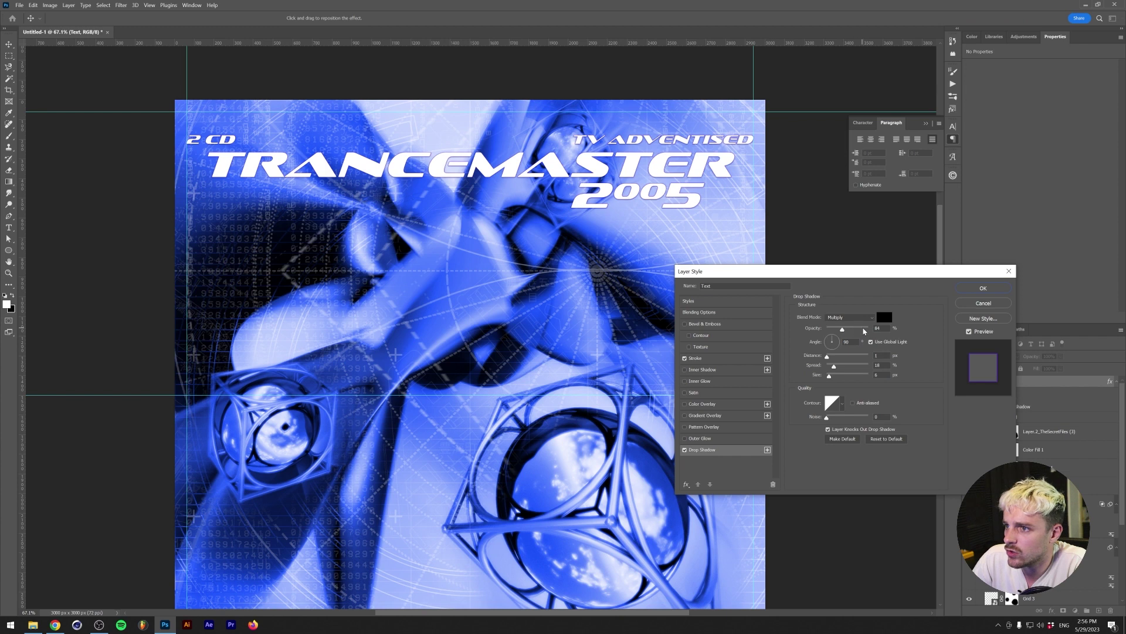
pyautogui.moveTo(835, 340); pyautogui.dragTo(844, 367)
pyautogui.click(841, 330)
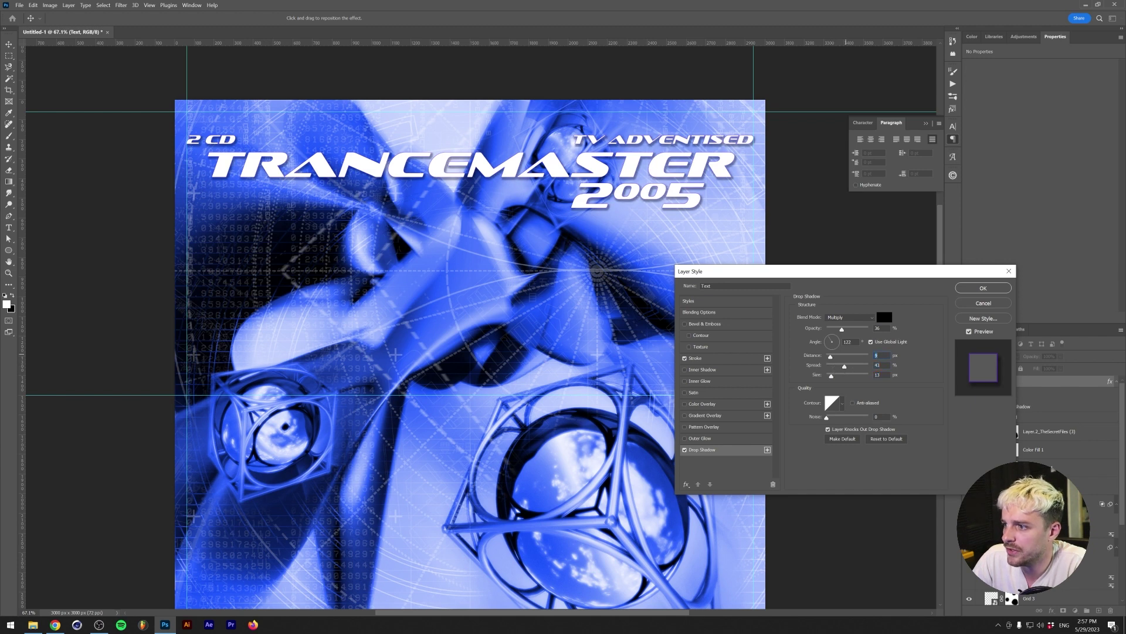
pyautogui.press('Down')
pyautogui.press('Down')
pyautogui.press('Down')
pyautogui.press('Down')
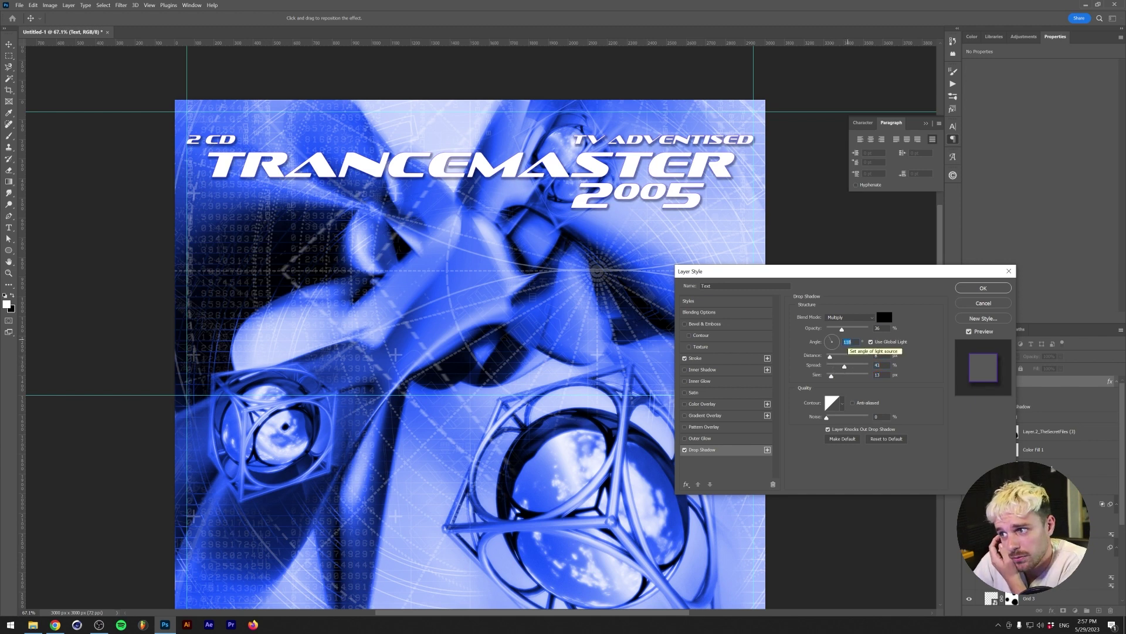
pyautogui.press('Down')
pyautogui.press('Down')
pyautogui.press('Down')
pyautogui.press('Tab')
pyautogui.press('Up')
pyautogui.press('Up')
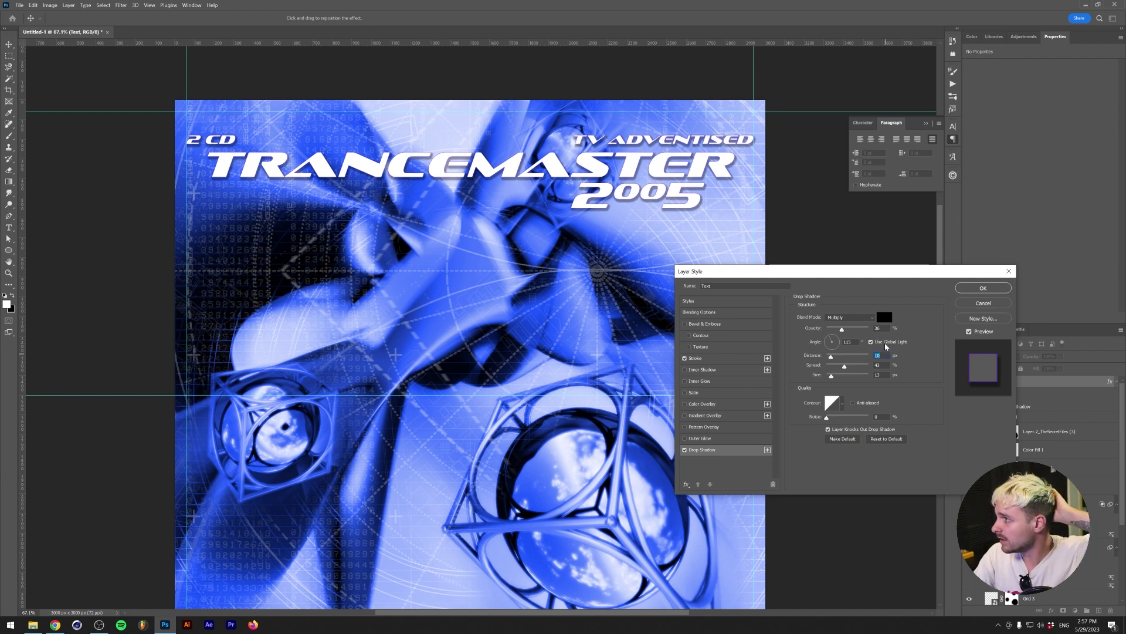
pyautogui.press('Up')
pyautogui.press('Up')
pyautogui.press('Up')
pyautogui.press('Up')
pyautogui.press('Up')
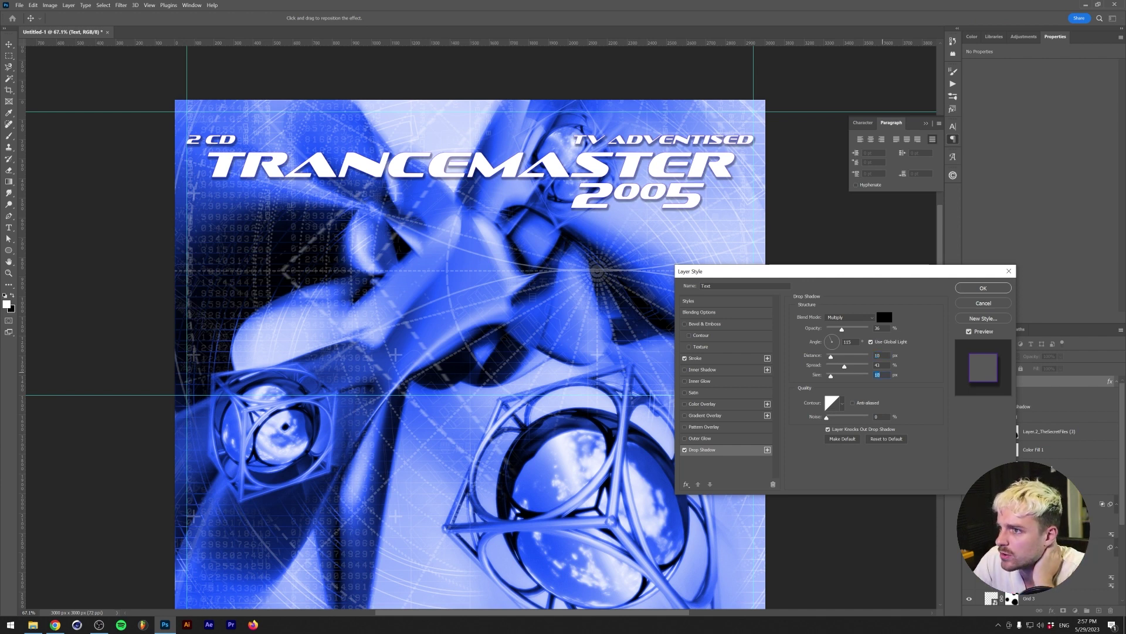
# - Set the shadow distance to 8 px, convert the Text group to a smart object and duplicate it
pyautogui.hotkey('shift', 'Tab')
pyautogui.hotkey('shift', 'Tab')
pyautogui.press('Down')
pyautogui.press('Down')
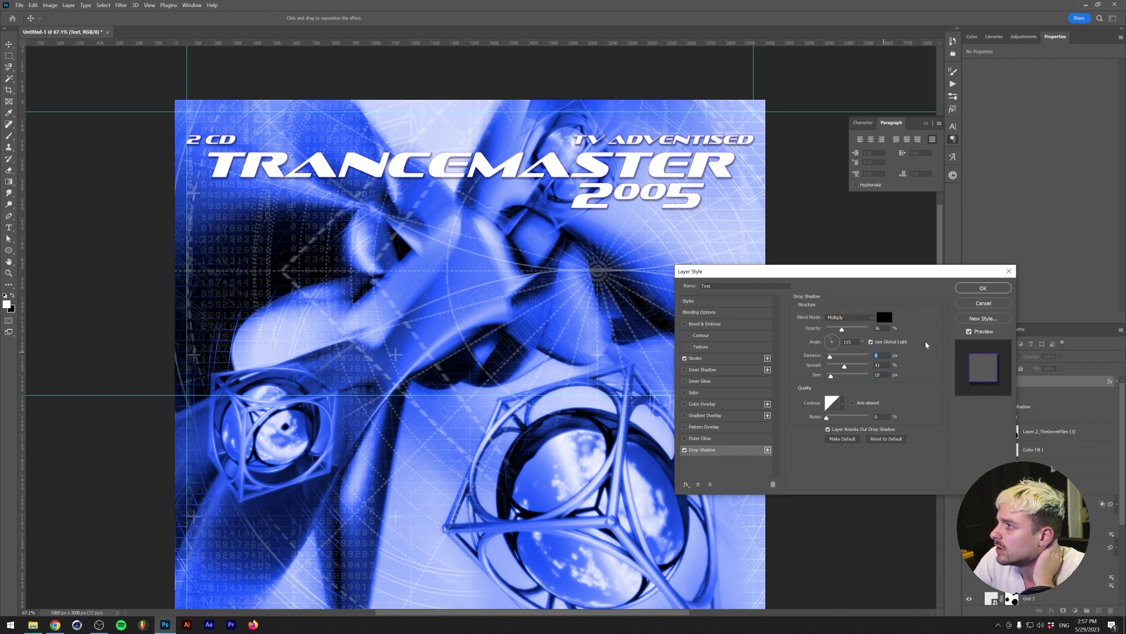
pyautogui.click(984, 288)
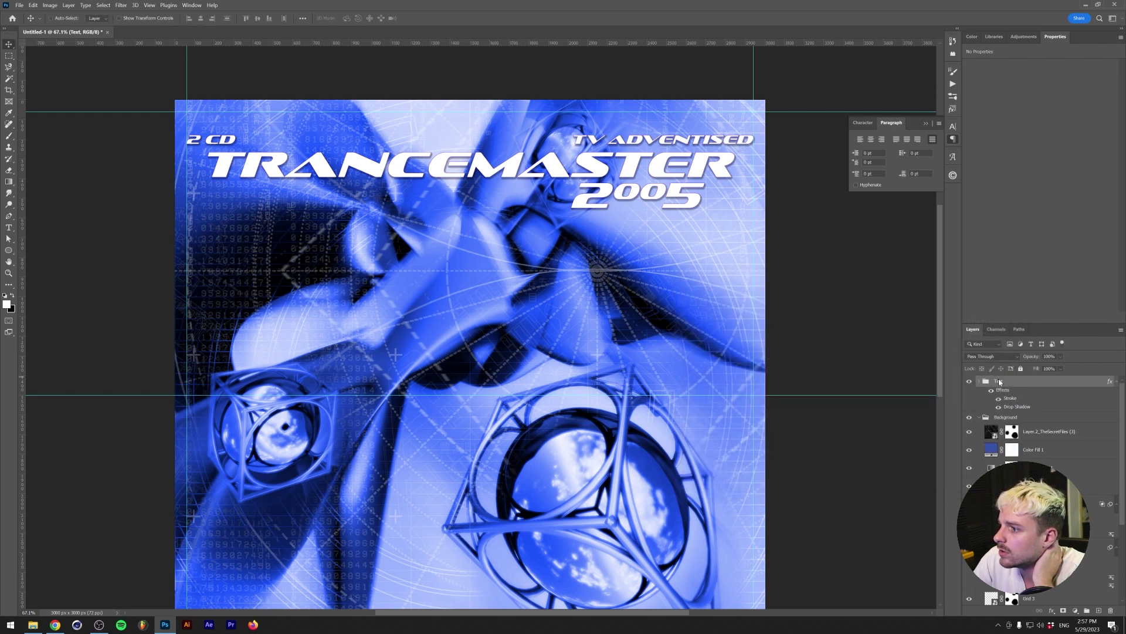
pyautogui.rightClick(999, 381)
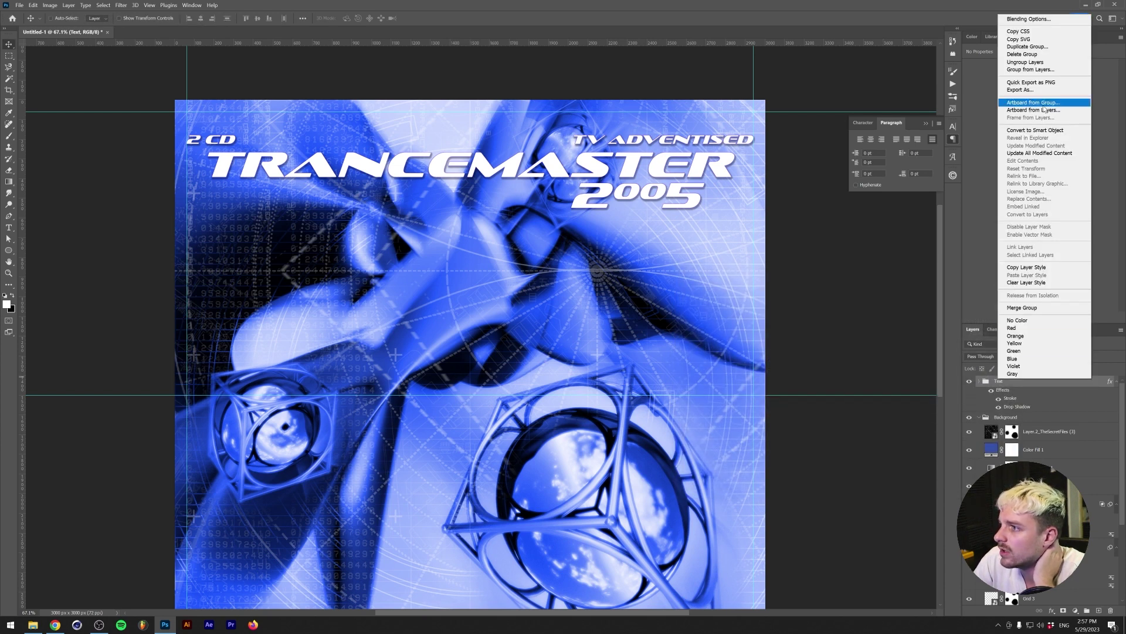
pyautogui.click(1043, 130)
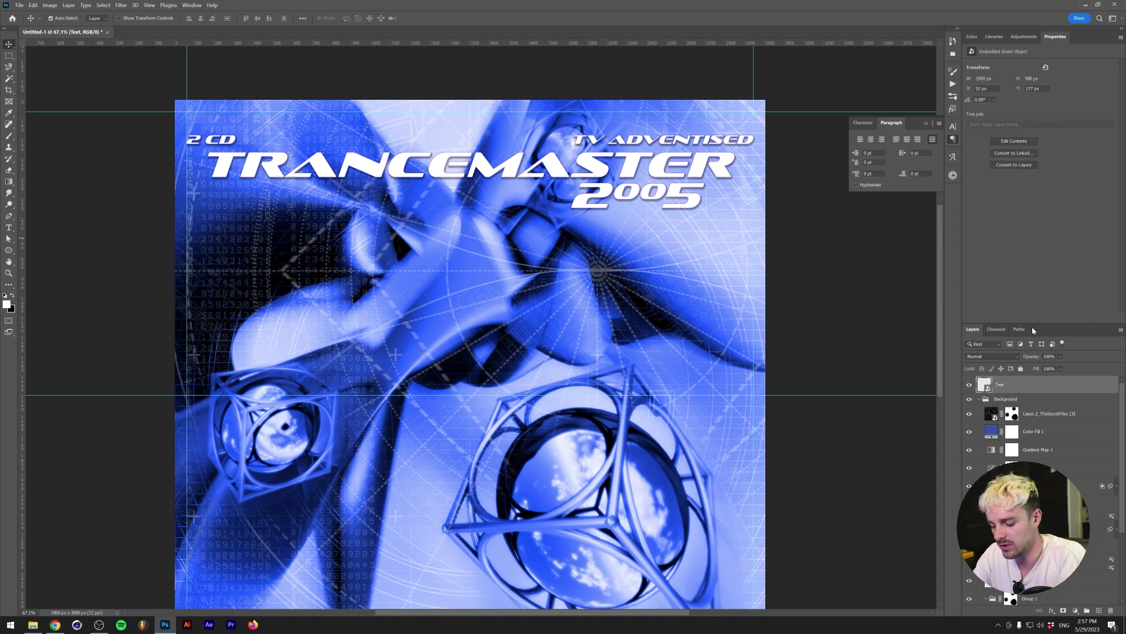
pyautogui.hotkey('ctrl', 'j')
# - Motion-blur the copy with a 64 px distance and place the sharp title above it
pyautogui.click(121, 5)
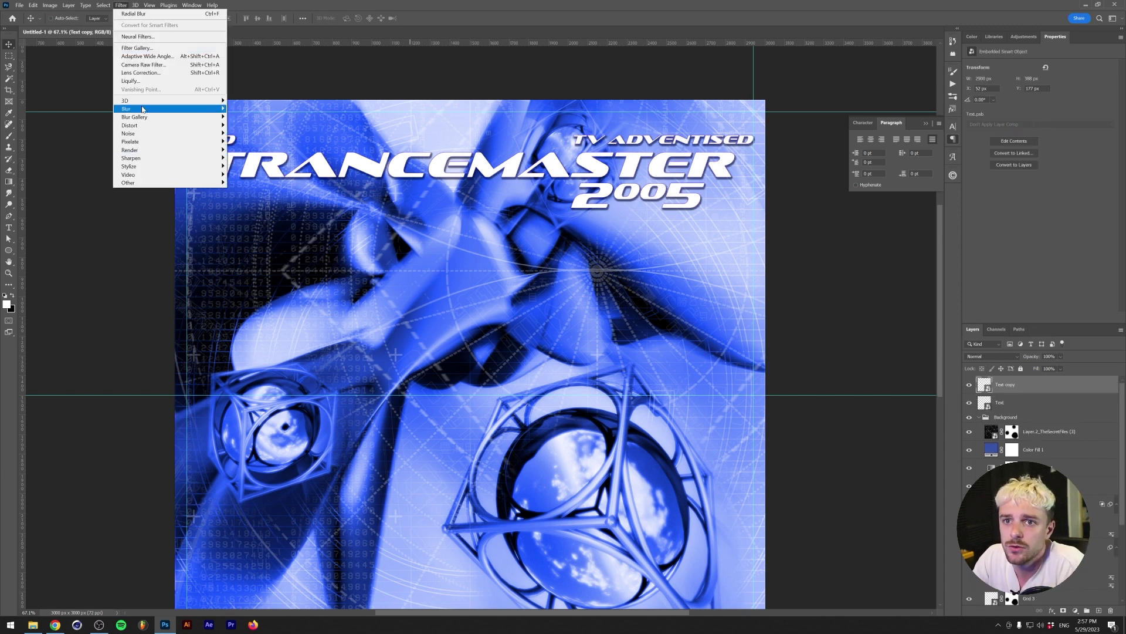
pyautogui.moveTo(142, 109)
pyautogui.click(261, 159)
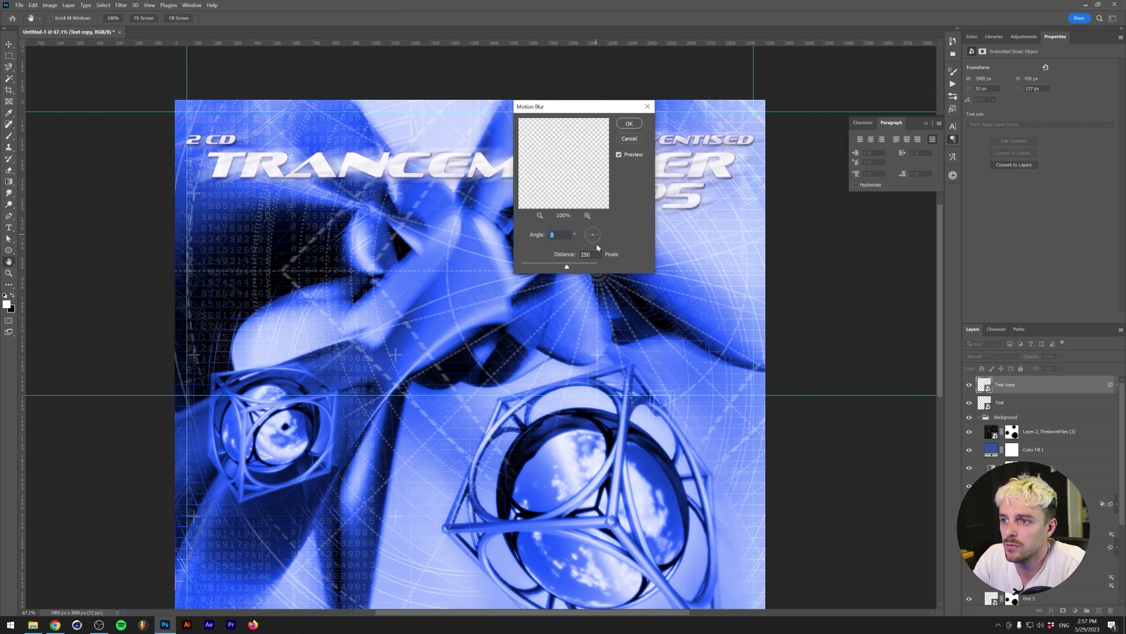
pyautogui.moveTo(560, 268); pyautogui.dragTo(535, 266)
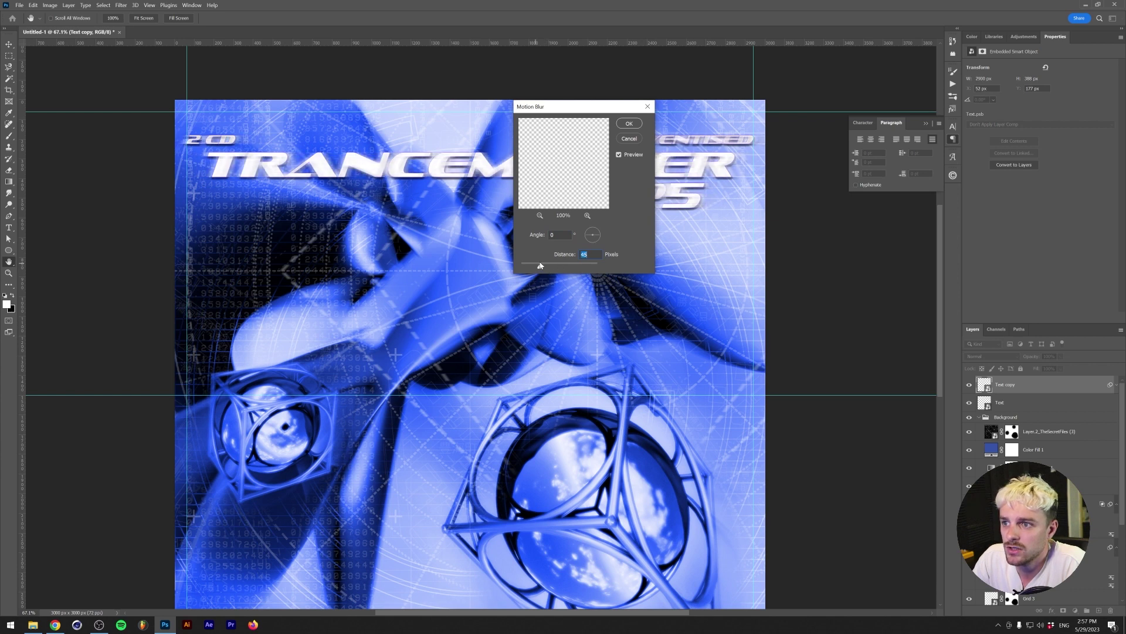
pyautogui.click(628, 123)
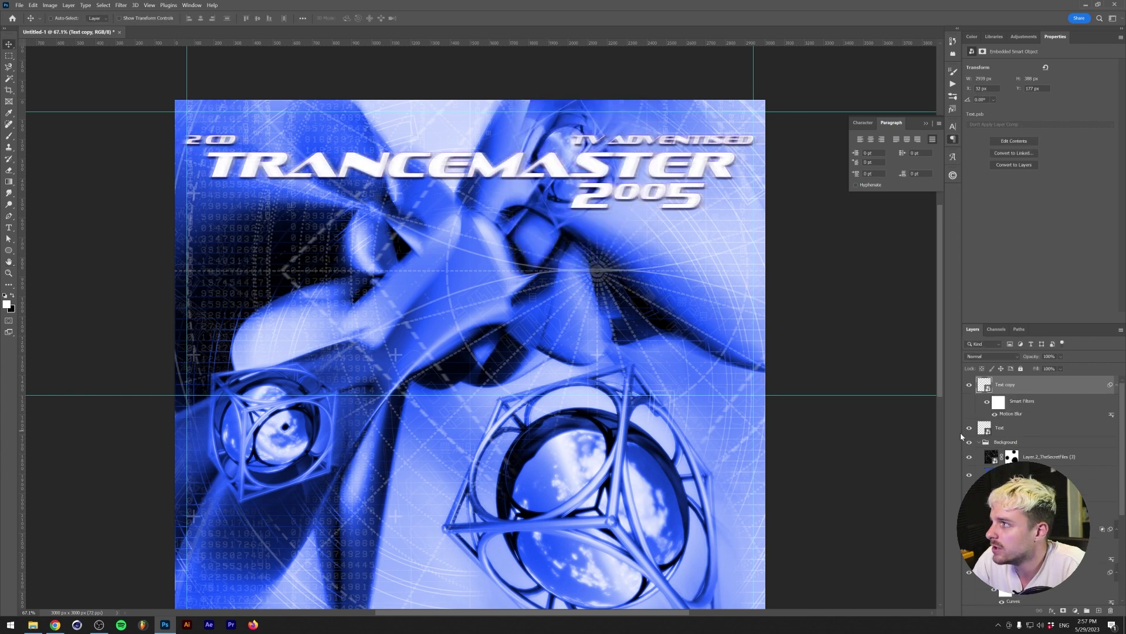
pyautogui.moveTo(991, 427); pyautogui.dragTo(997, 380)
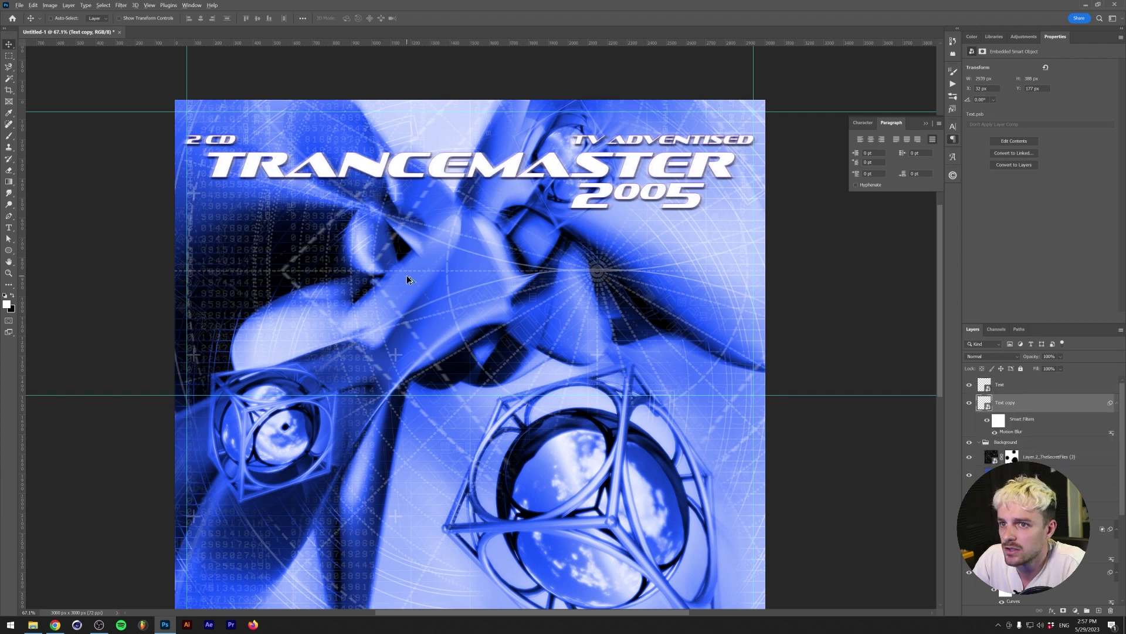
pyautogui.keyDown('alt'); pyautogui.scroll(-2, 406, 278); pyautogui.keyUp('alt')
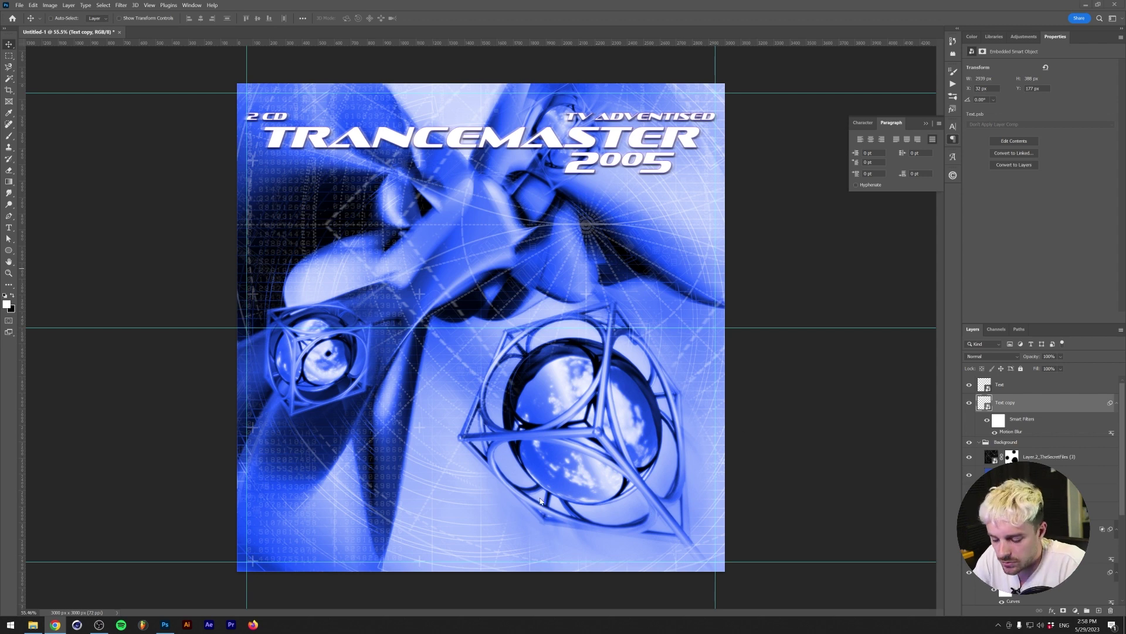
# - Duplicate the Text group into the Untitled-1 document
pyautogui.click(980, 385)
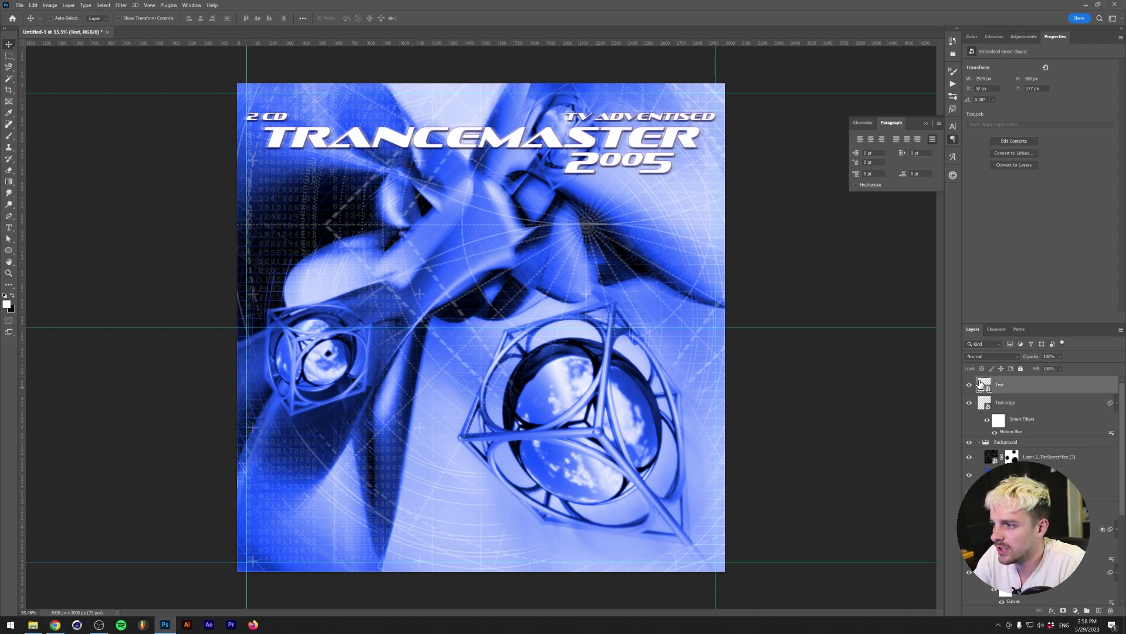
pyautogui.doubleClick(981, 385)
pyautogui.rightClick(1010, 385)
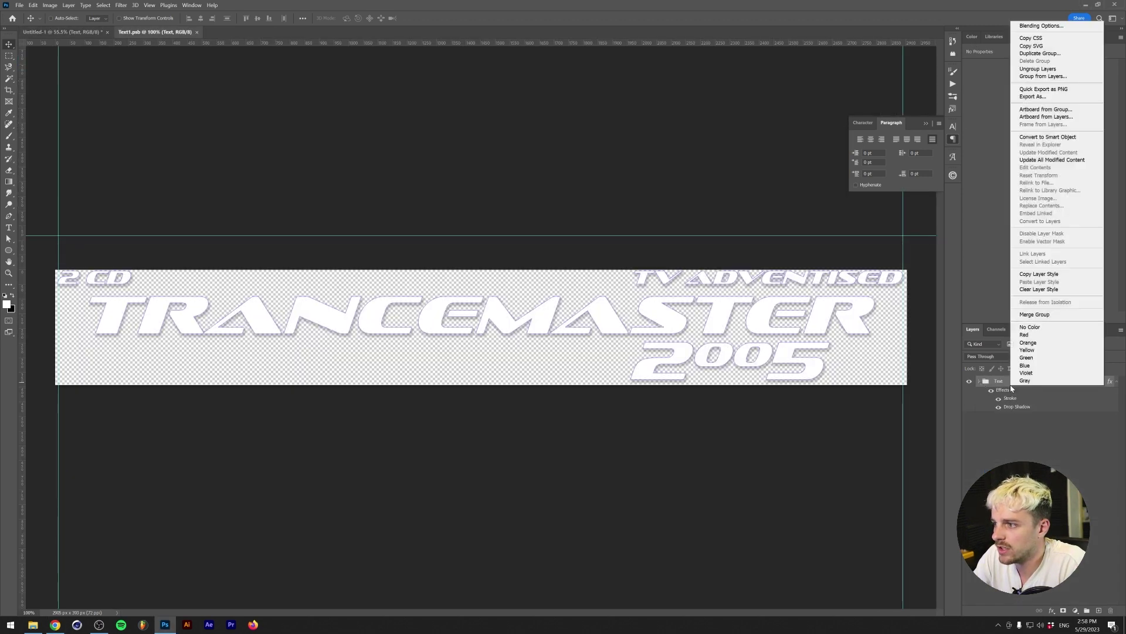
pyautogui.click(1041, 53)
pyautogui.click(528, 172)
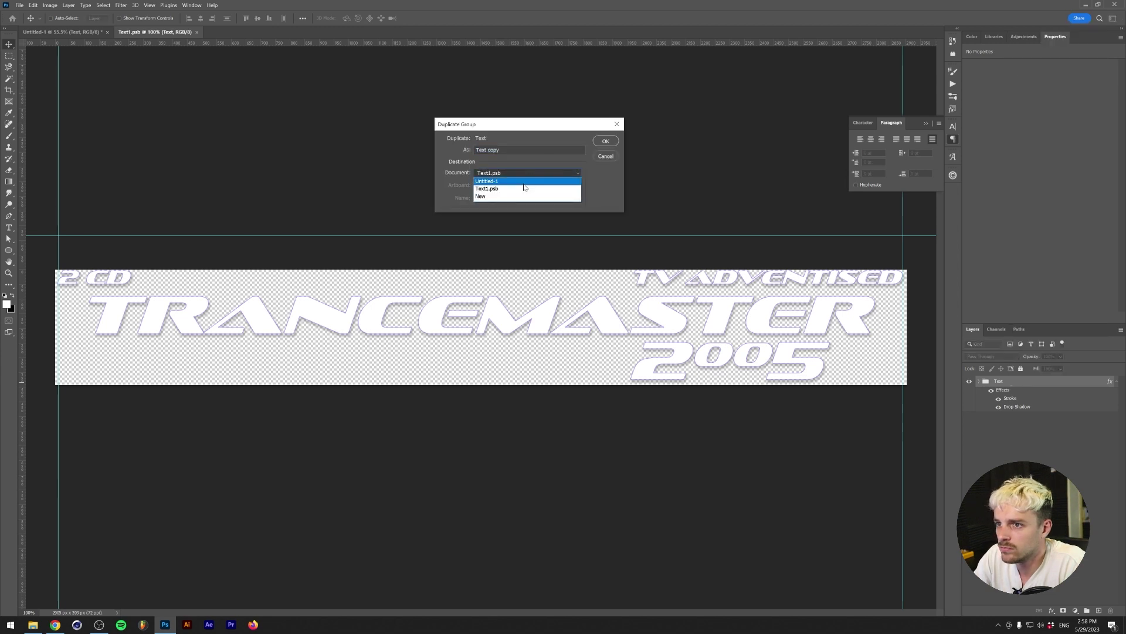
pyautogui.click(499, 186)
pyautogui.click(606, 143)
# - Move the duplicated title to the cover's bottom and replace its text with the pasted artist list
pyautogui.click(62, 31)
pyautogui.moveTo(447, 154); pyautogui.dragTo(447, 513)
pyautogui.click(980, 382)
pyautogui.click(1021, 421)
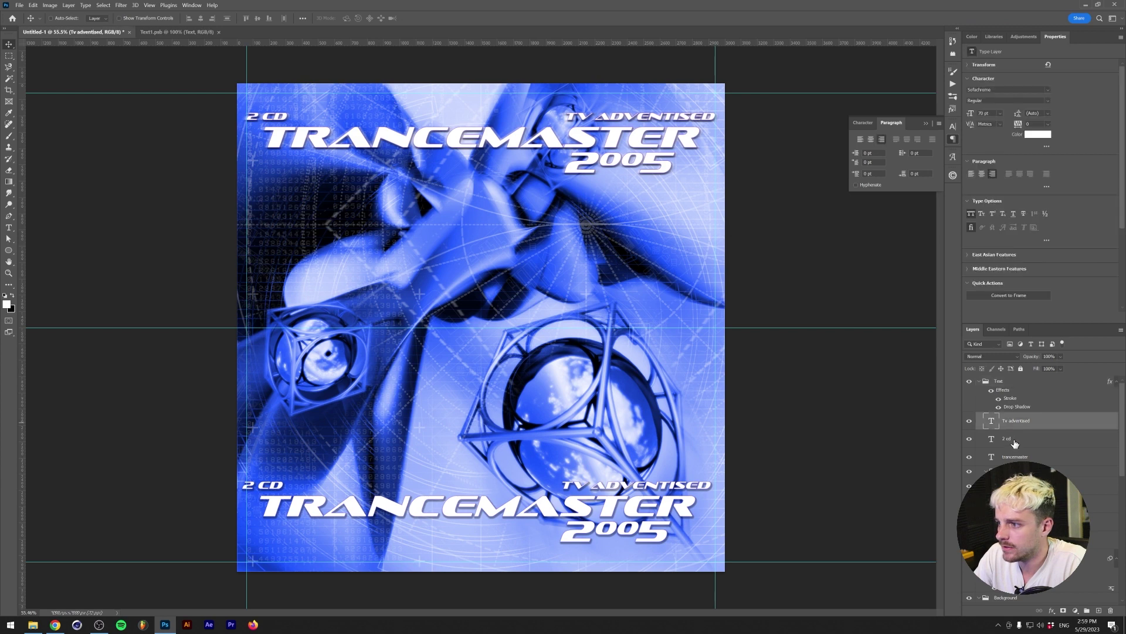
pyautogui.press('Delete')
pyautogui.doubleClick(662, 485)
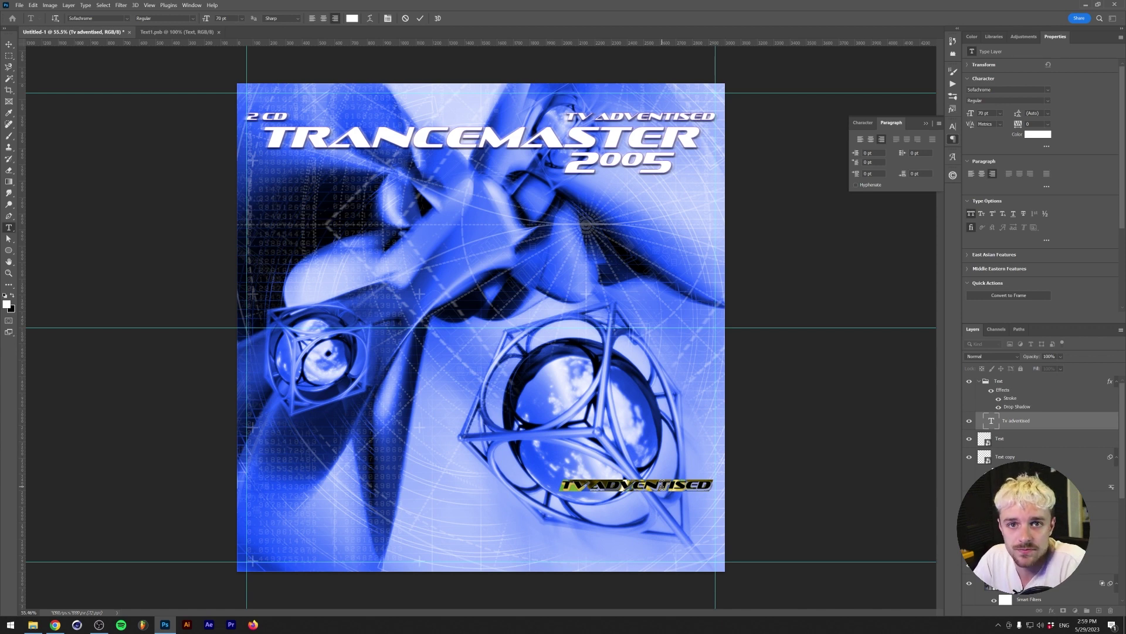
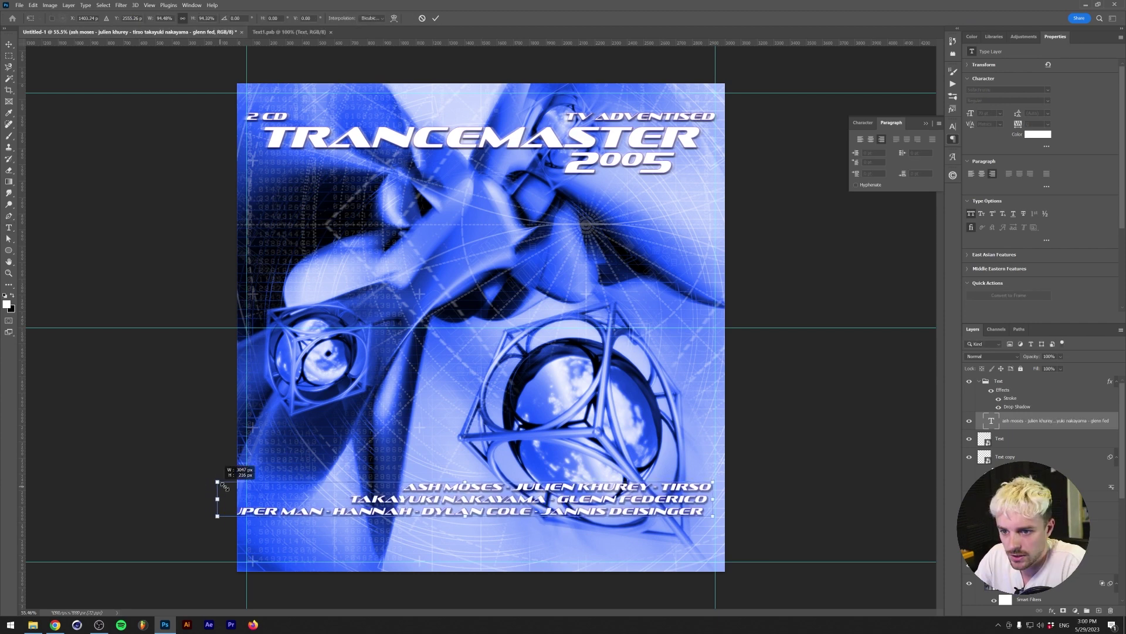
# - Scale the artist list lower, widen its left edge slightly, then hide guides and zoom out
pyautogui.hotkey('ctrl', 't')
pyautogui.moveTo(619, 525); pyautogui.dragTo(613, 550)
pyautogui.moveTo(249, 546); pyautogui.dragTo(245, 546)
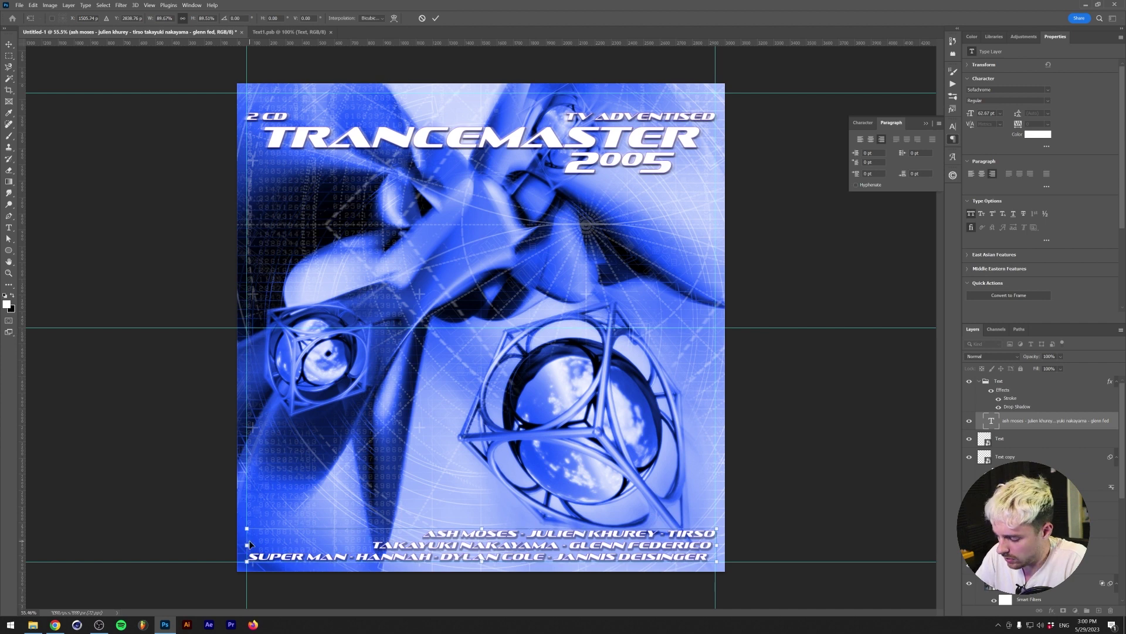
pyautogui.press('Return')
pyautogui.hotkey('ctrl', 'h')
pyautogui.hotkey('ctrl', '-')
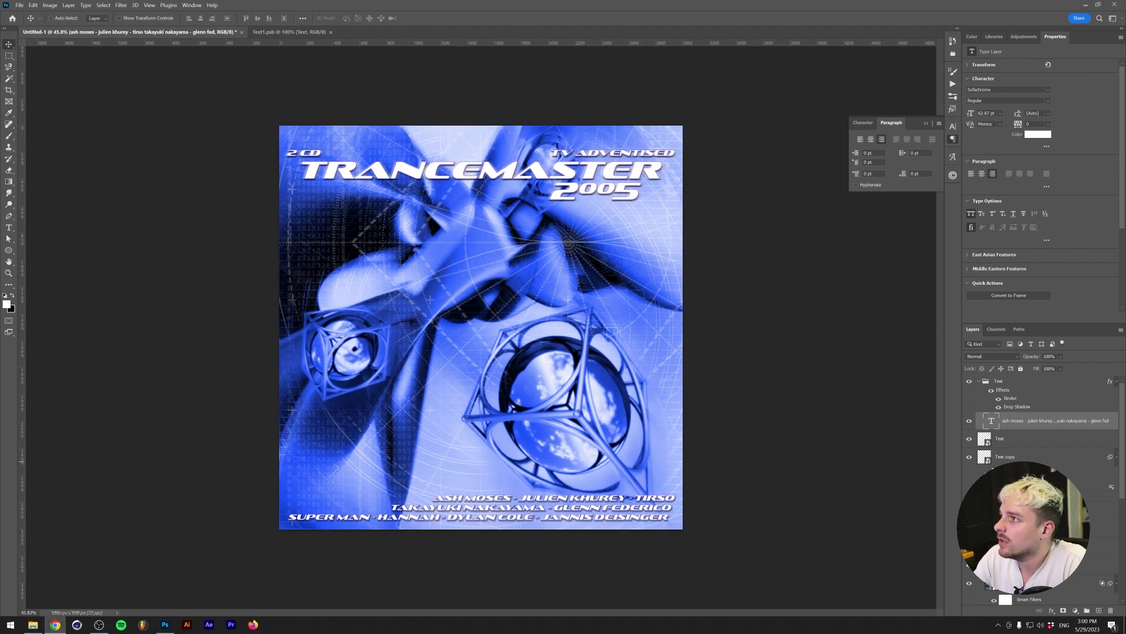
pyautogui.click(1012, 385)
# - Create a new layer filled with 50% Gray
pyautogui.click(1098, 610)
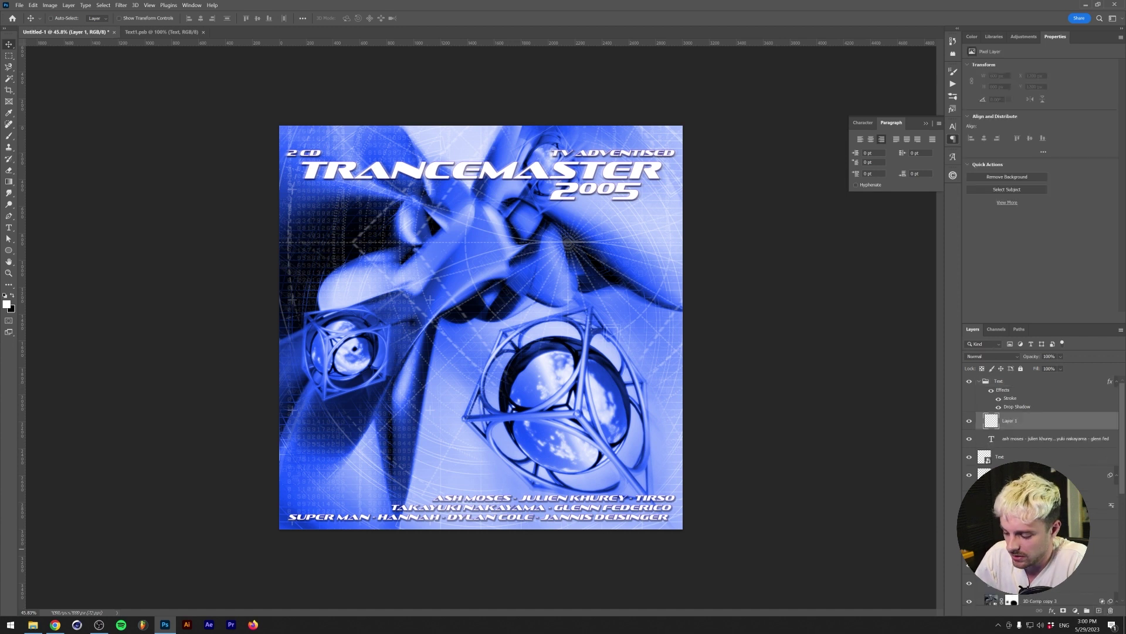
pyautogui.press('i')
pyautogui.hotkey('shift', 'F5')
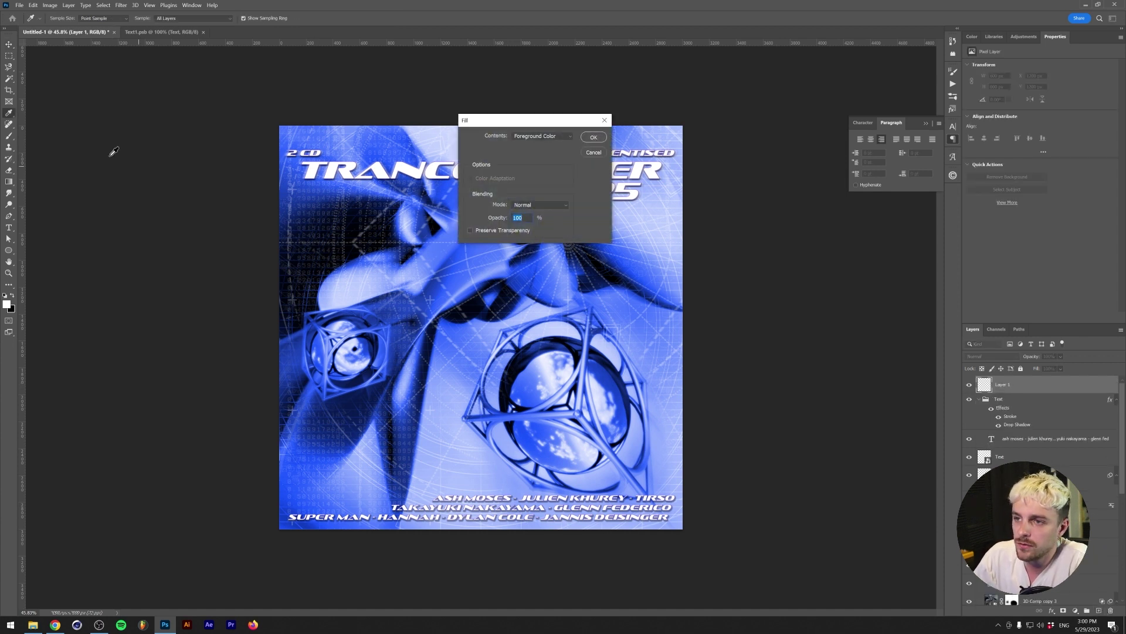
pyautogui.click(541, 135)
pyautogui.click(526, 214)
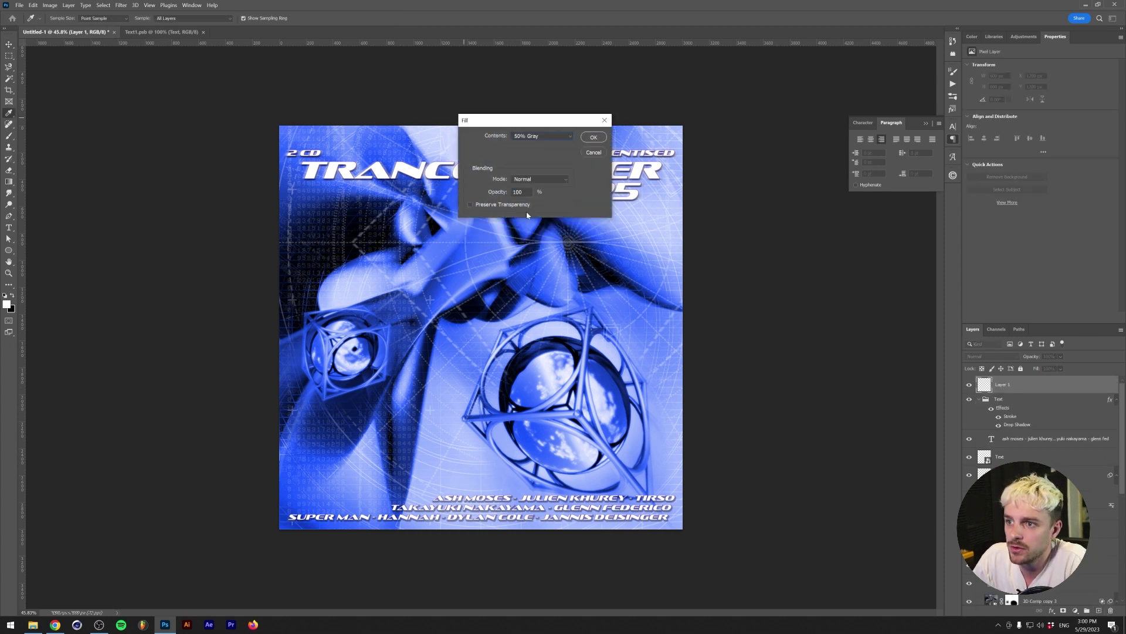
pyautogui.click(593, 137)
pyautogui.press('v')
# - Add 15% monochromatic noise to the gray layer and set it to Overlay blend mode
pyautogui.click(121, 5)
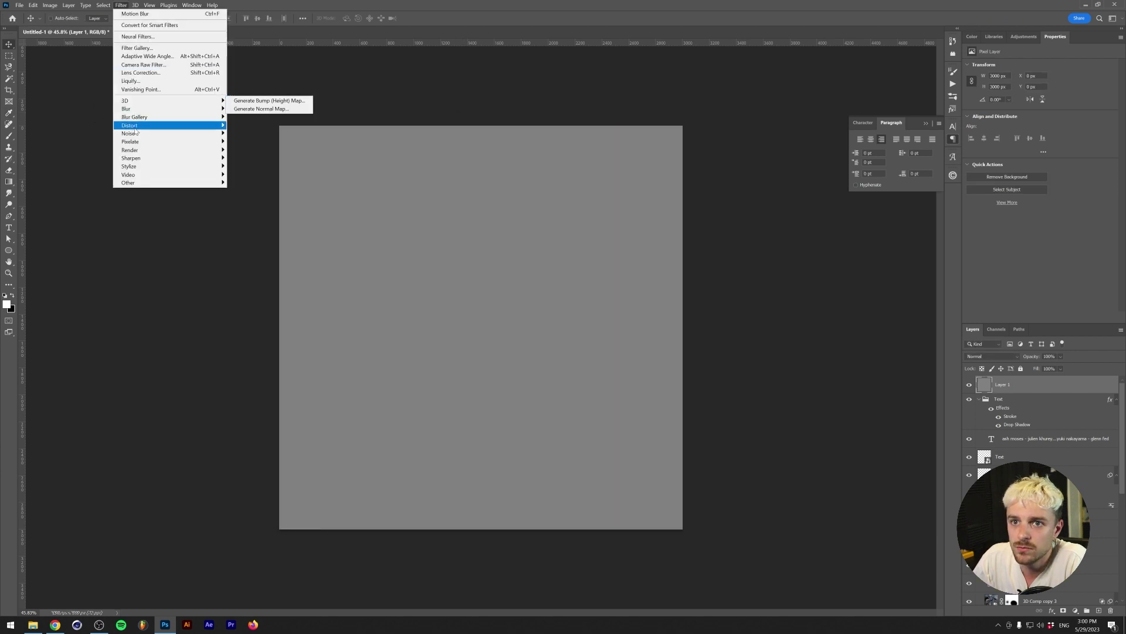
pyautogui.moveTo(135, 136)
pyautogui.click(247, 133)
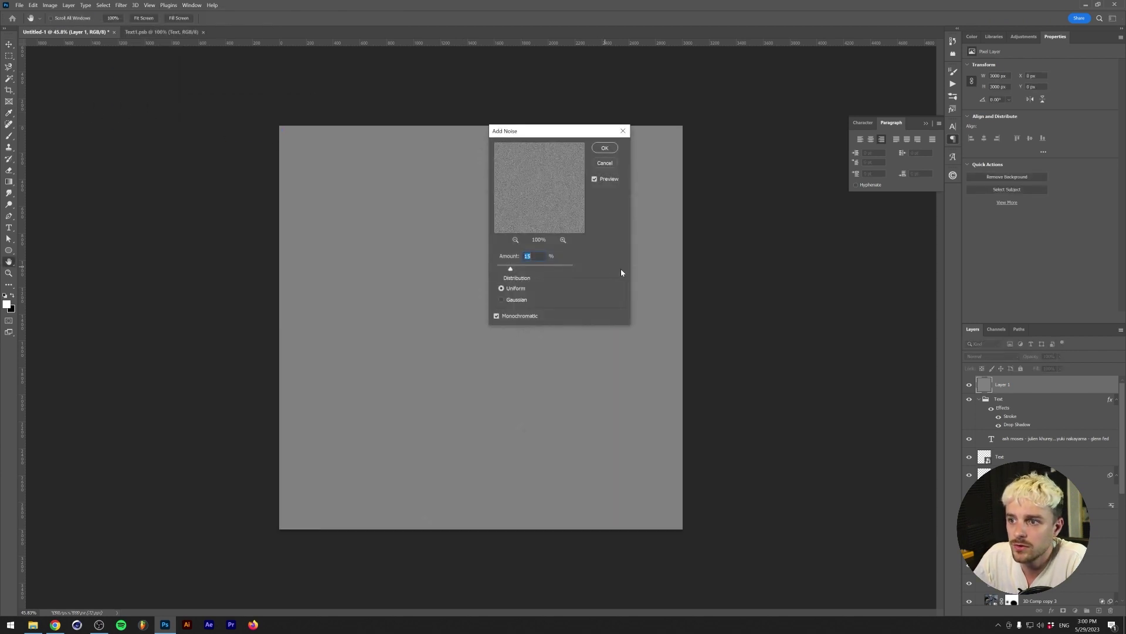
pyautogui.press('Return')
pyautogui.click(992, 356)
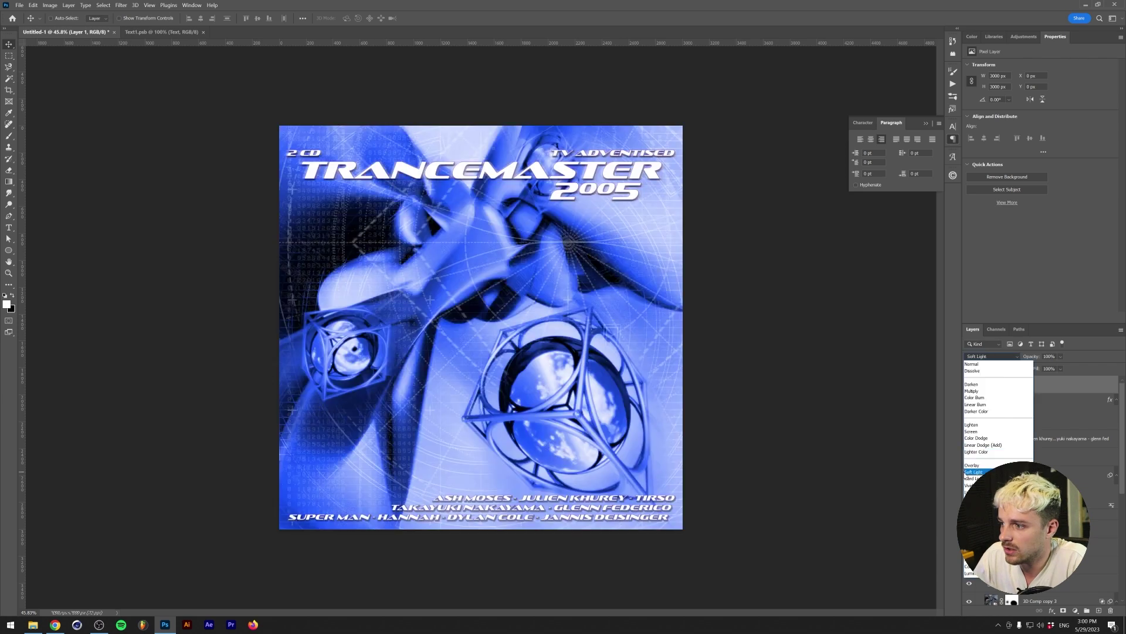
pyautogui.click(967, 466)
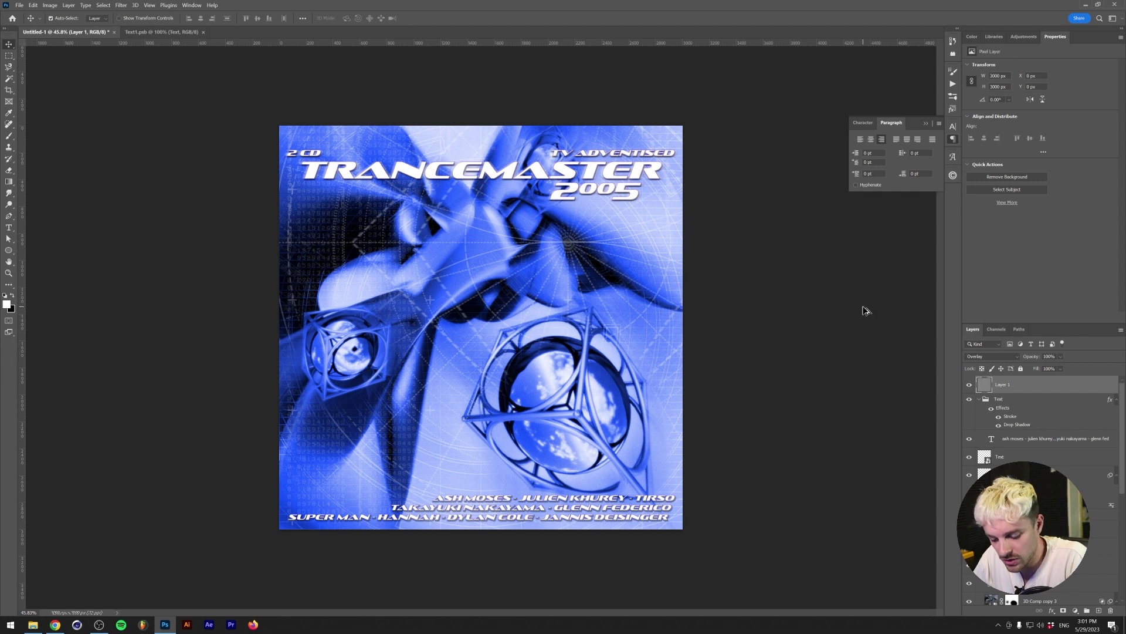
# - Stamp a merged copy of all visible layers and apply a Gaussian Blur to it
pyautogui.hotkey('ctrl', 'shift', 'alt', 'e')
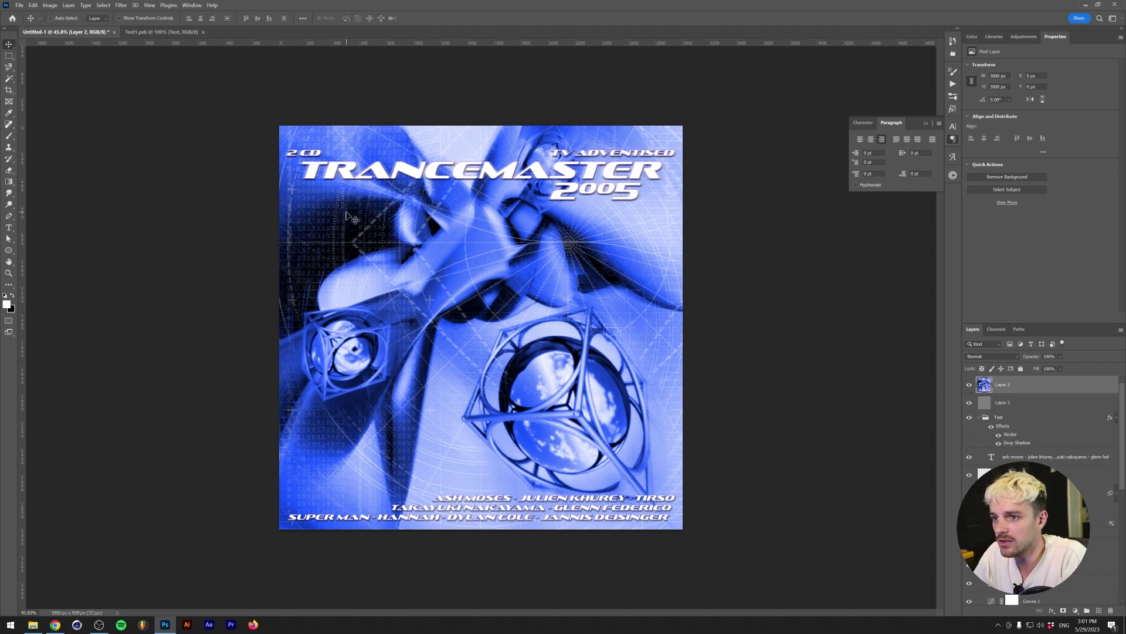
pyautogui.keyDown('alt'); pyautogui.scroll(2, 317, 188); pyautogui.keyUp('alt')
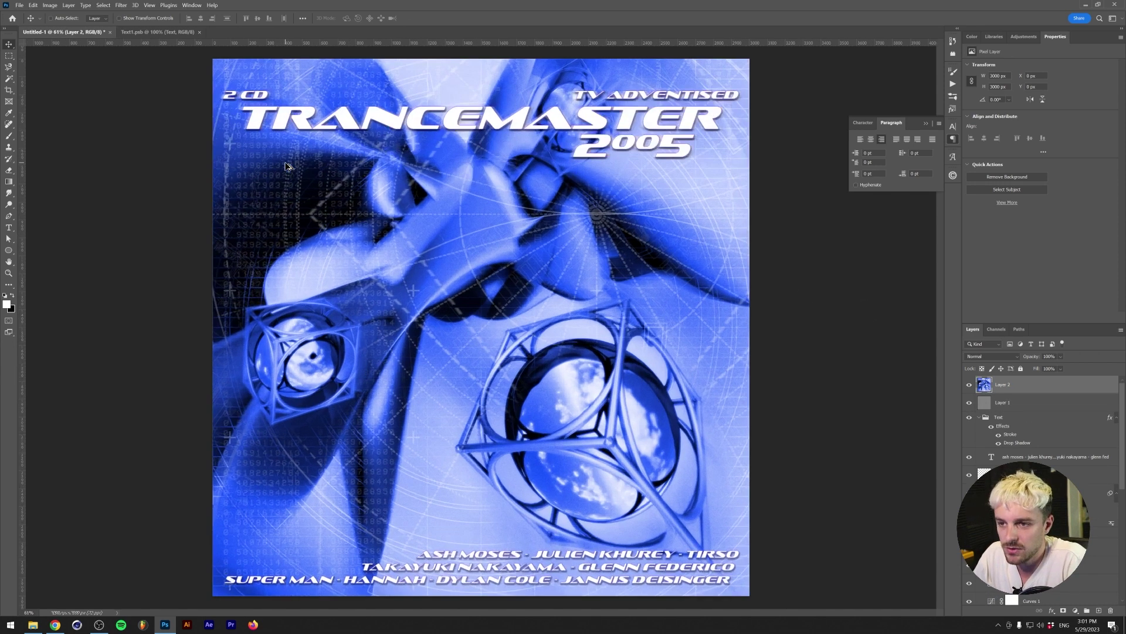
pyautogui.click(121, 6)
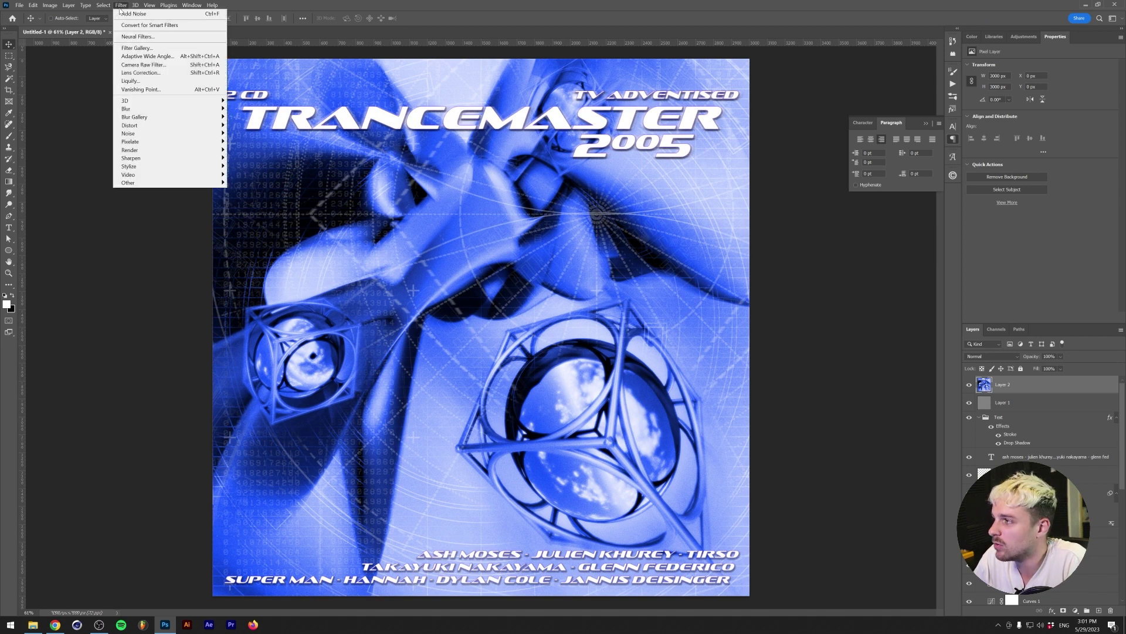
pyautogui.moveTo(195, 111)
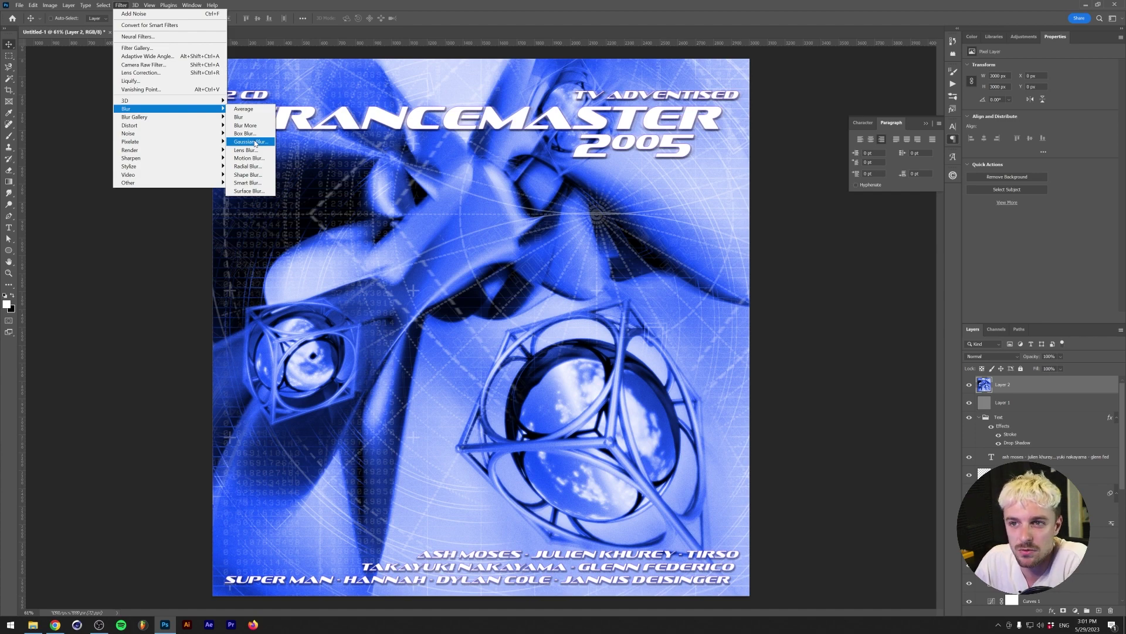
pyautogui.click(250, 142)
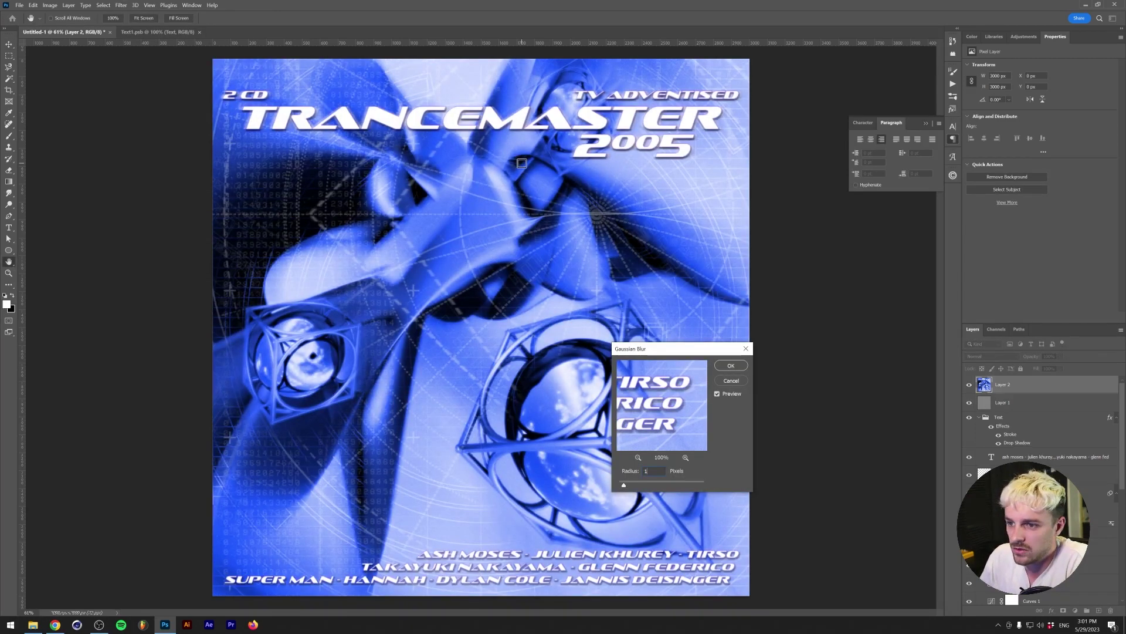
pyautogui.press('Return')
# - Pixelate the merged copy with a tiny-cell Mosaic
pyautogui.click(121, 5)
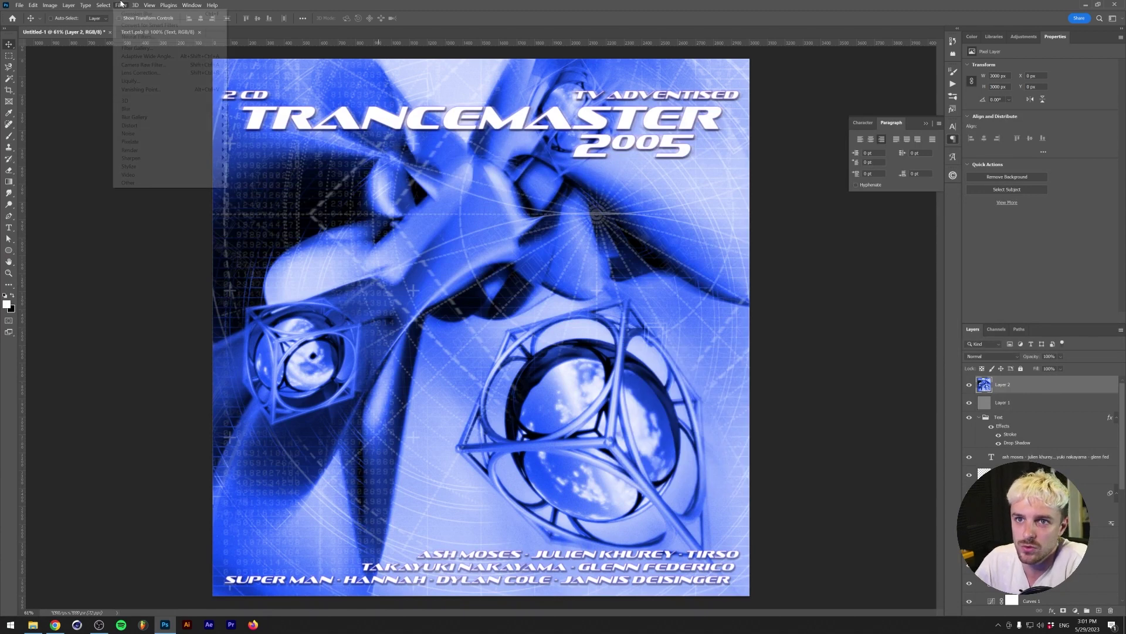
pyautogui.moveTo(164, 141)
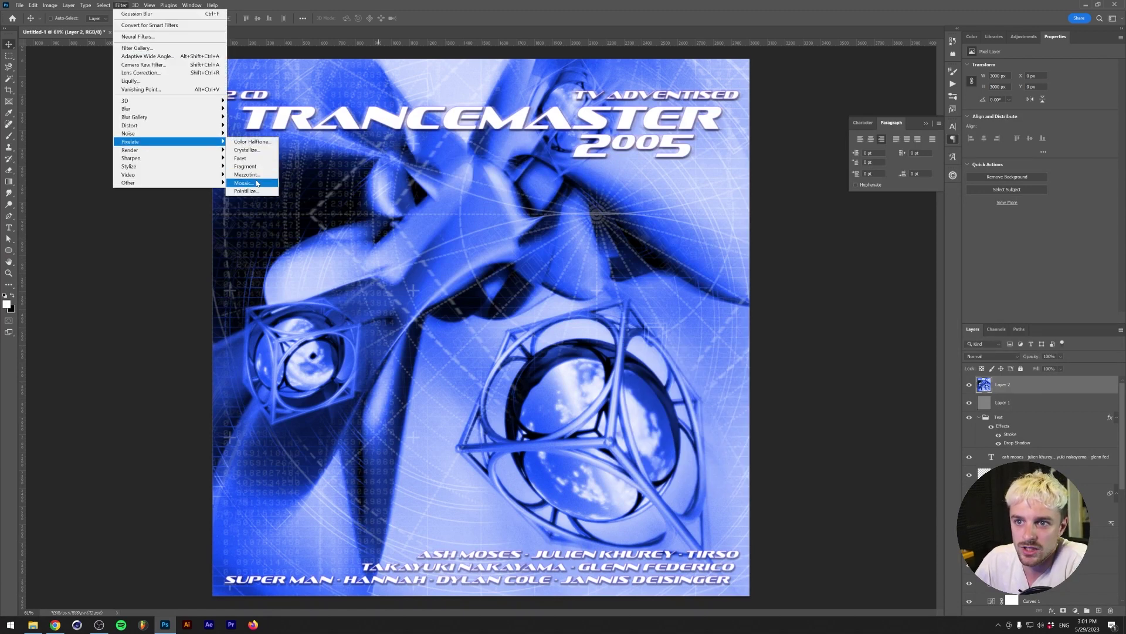
pyautogui.click(244, 183)
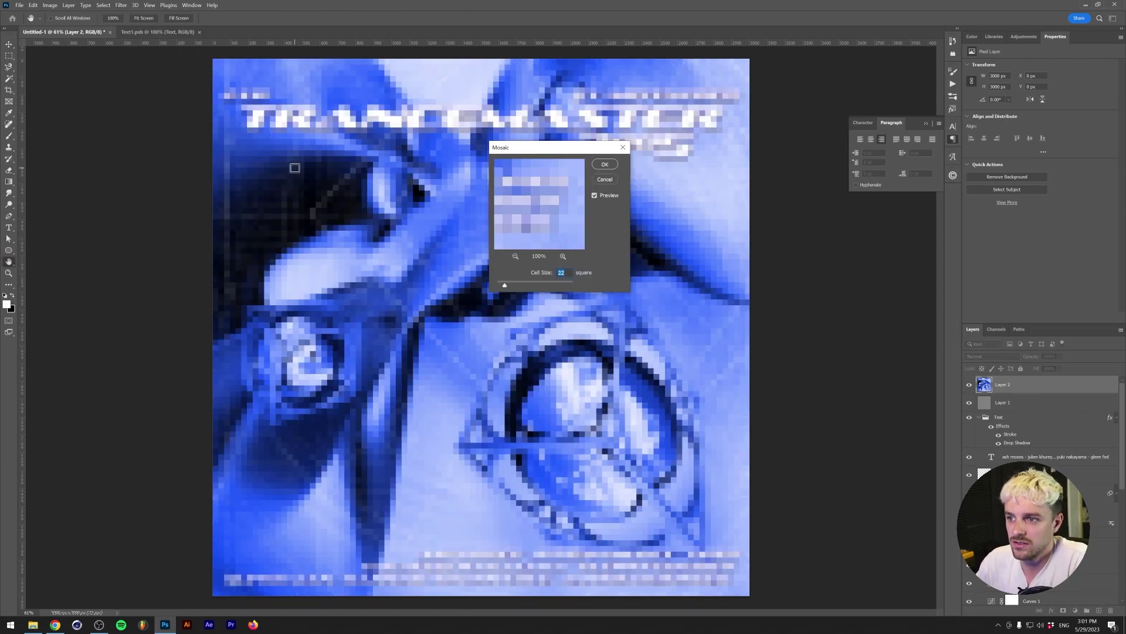
pyautogui.hotkey('shift', 'Down')
pyautogui.hotkey('shift', 'Down')
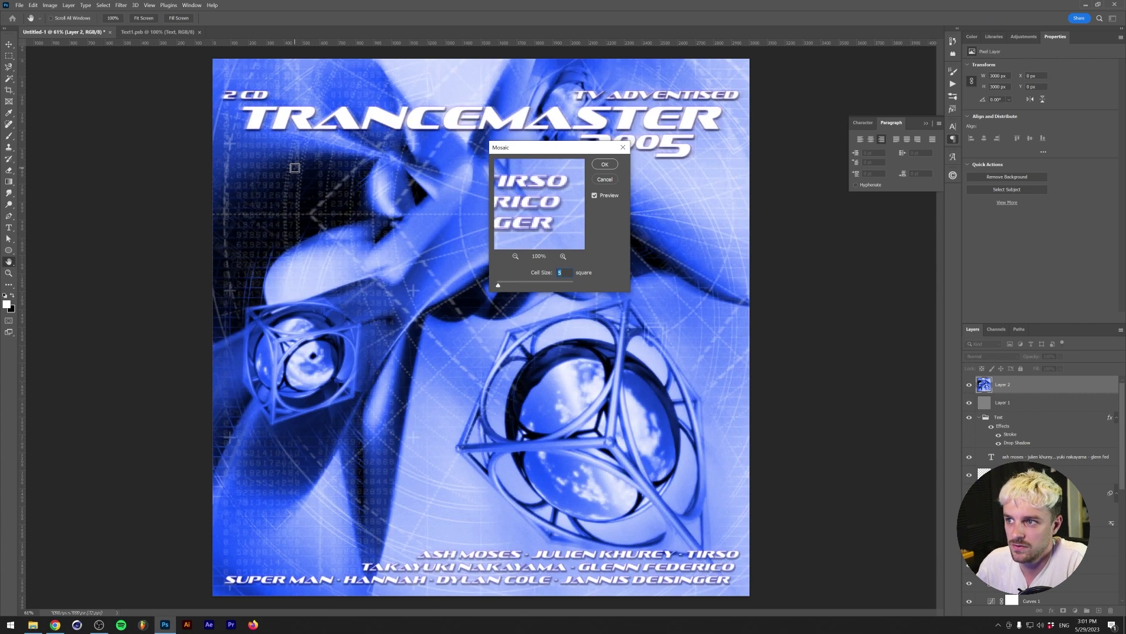
pyautogui.press('Return')
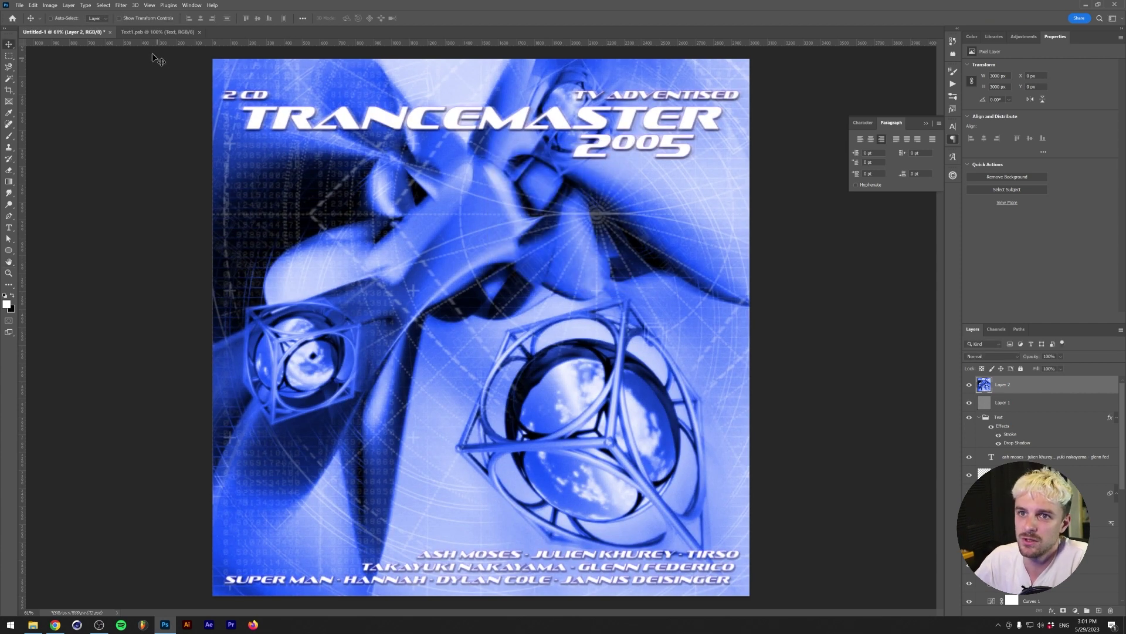
# - Apply a Box Blur and then Sharpen to the merged copy
pyautogui.click(121, 5)
pyautogui.moveTo(150, 115)
pyautogui.click(244, 134)
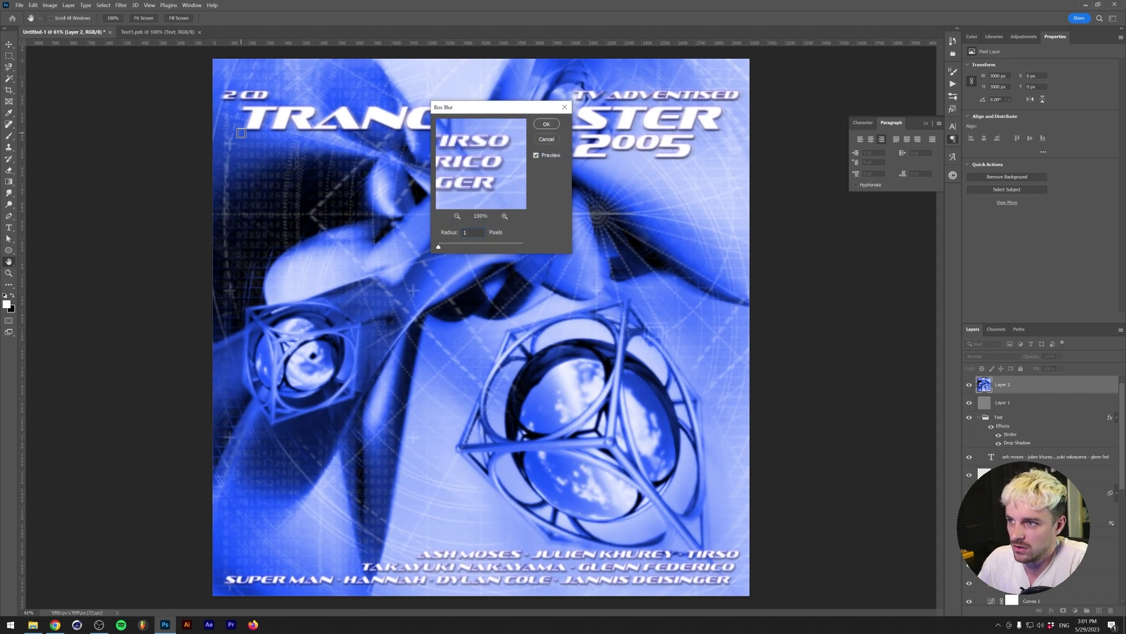
pyautogui.press('Return')
pyautogui.click(121, 5)
pyautogui.moveTo(200, 160)
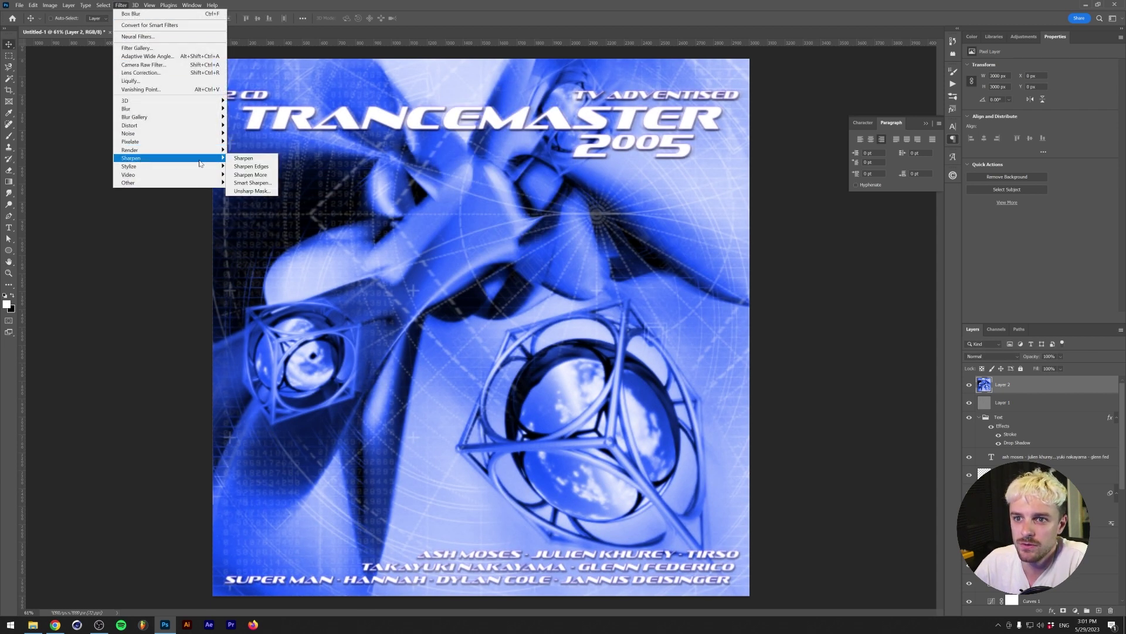
pyautogui.click(244, 159)
pyautogui.keyDown('alt'); pyautogui.scroll(-2, 347, 259); pyautogui.keyUp('alt')
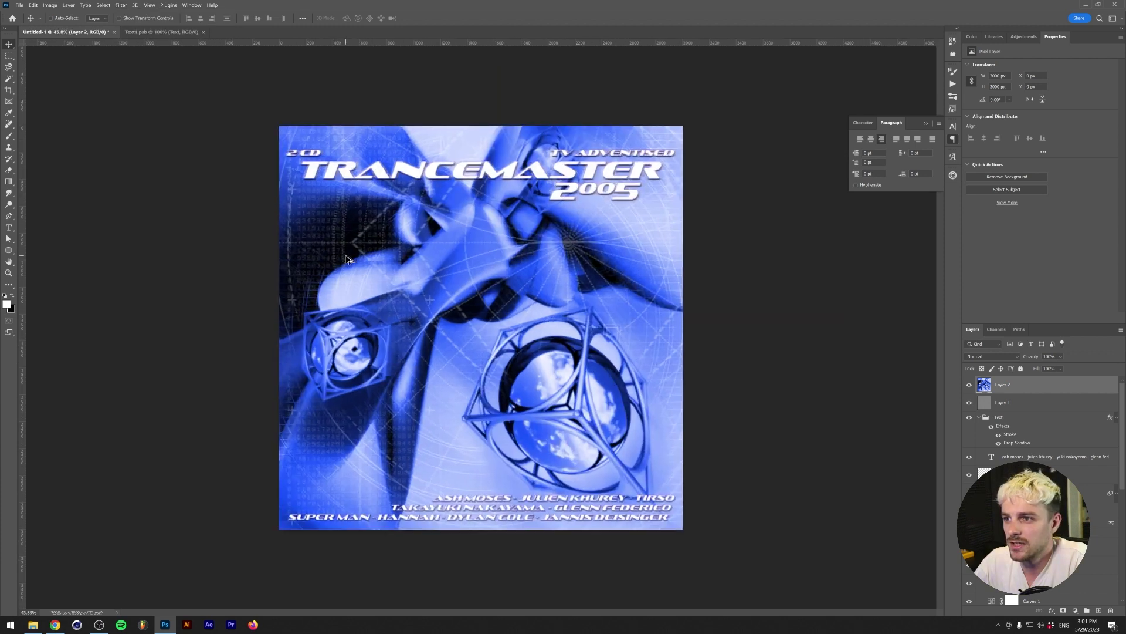
pyautogui.keyDown('alt'); pyautogui.scroll(1, 347, 260); pyautogui.keyUp('alt')
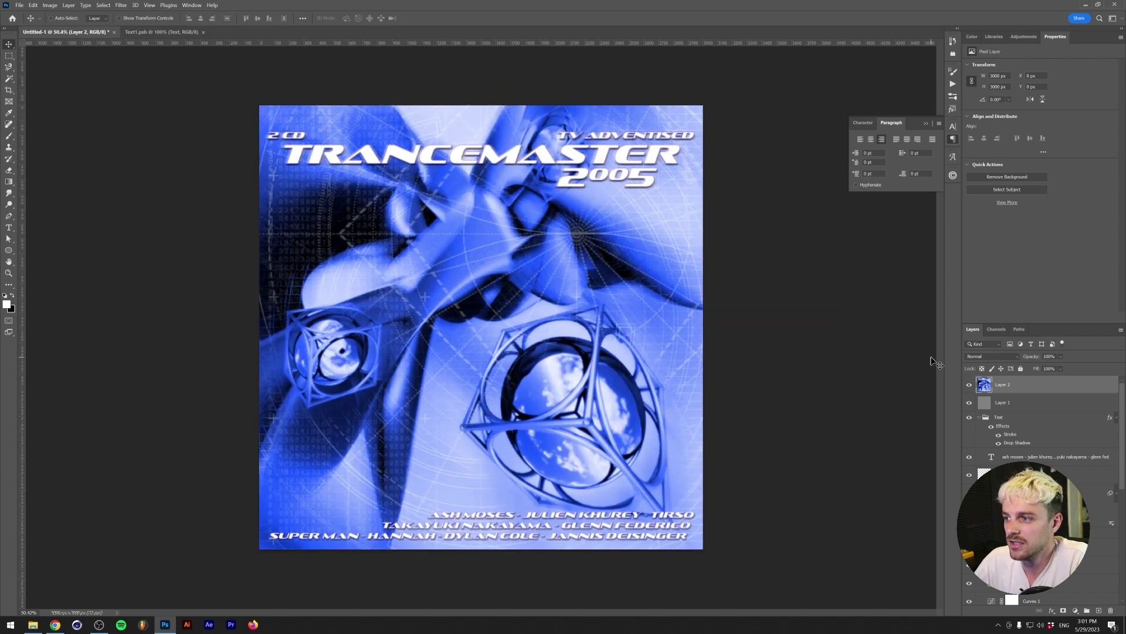
# - Toggle the filtered copy's visibility to compare, then blend it as Lighten
pyautogui.click(969, 388)
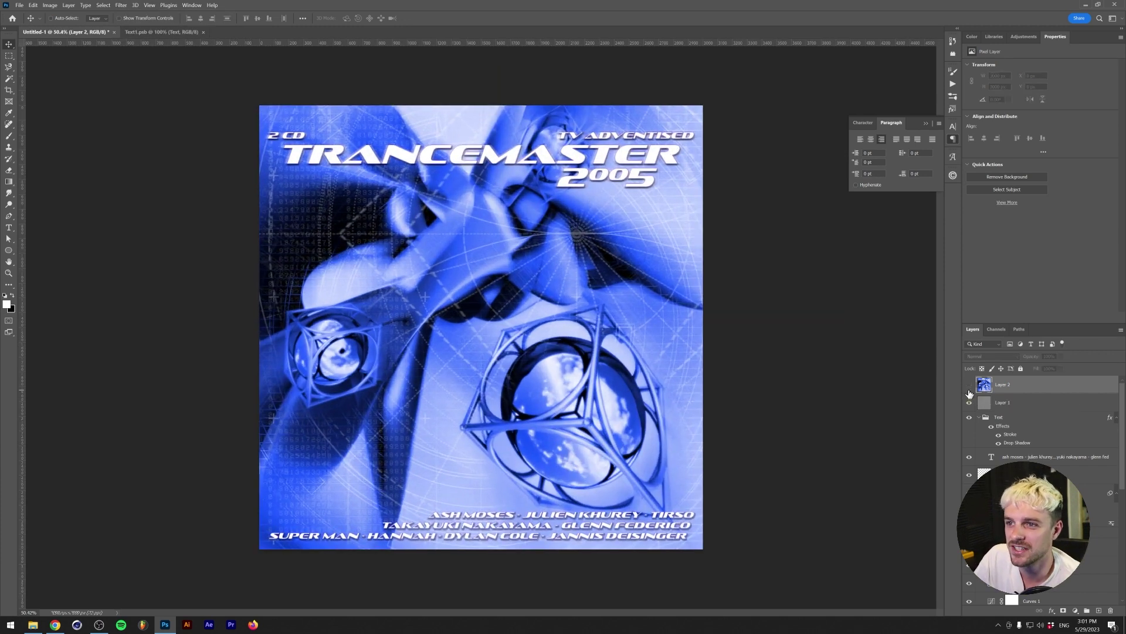
pyautogui.click(969, 385)
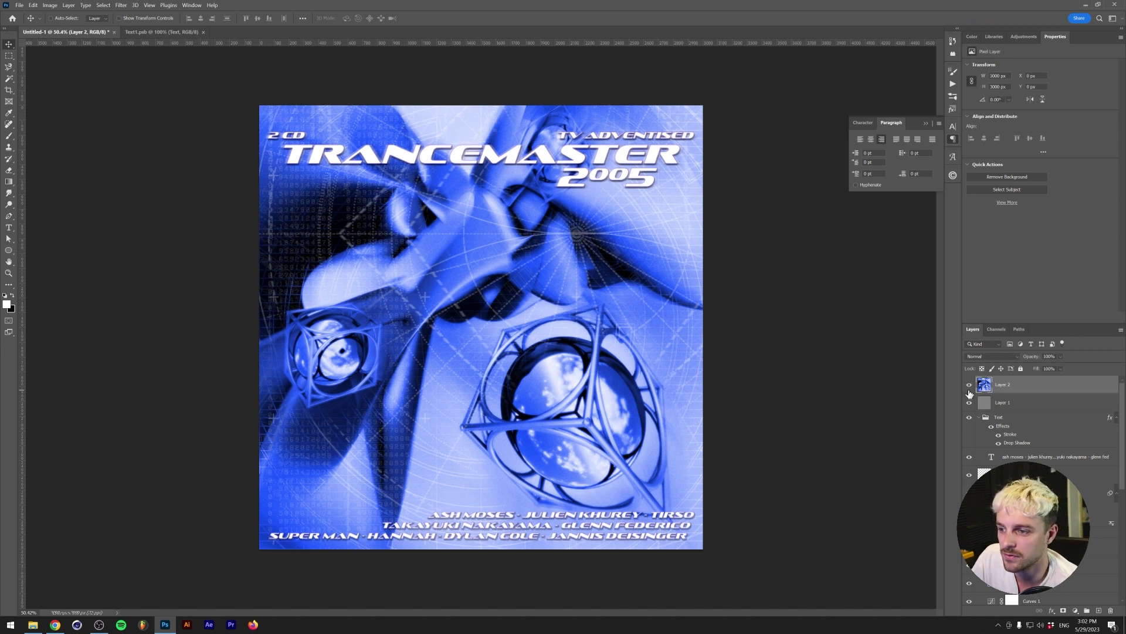
pyautogui.click(991, 356)
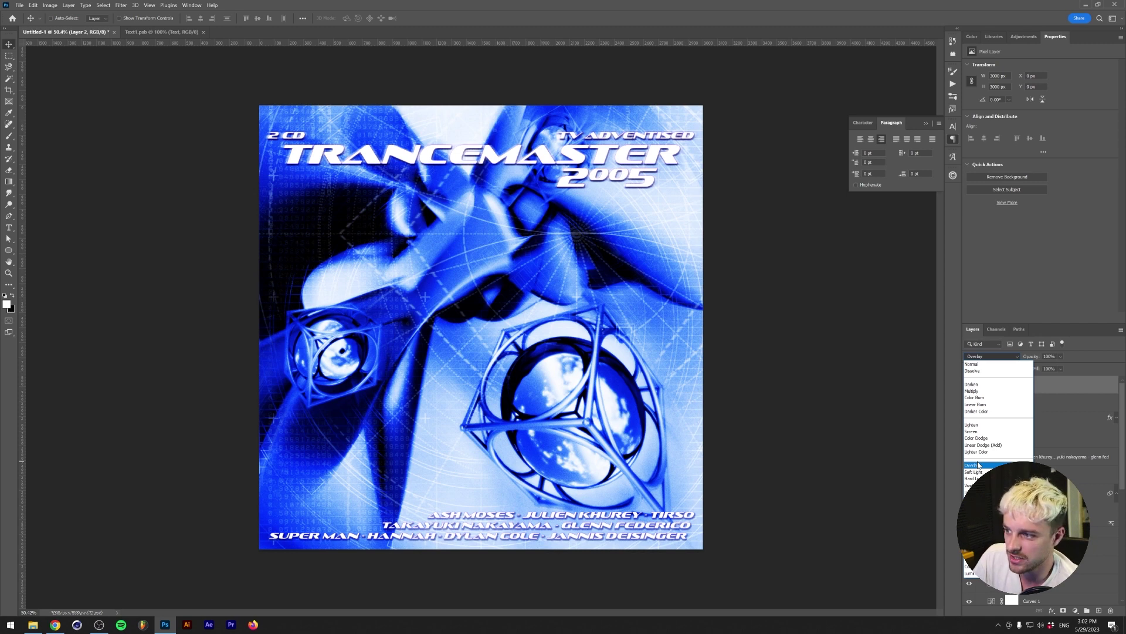
pyautogui.click(971, 424)
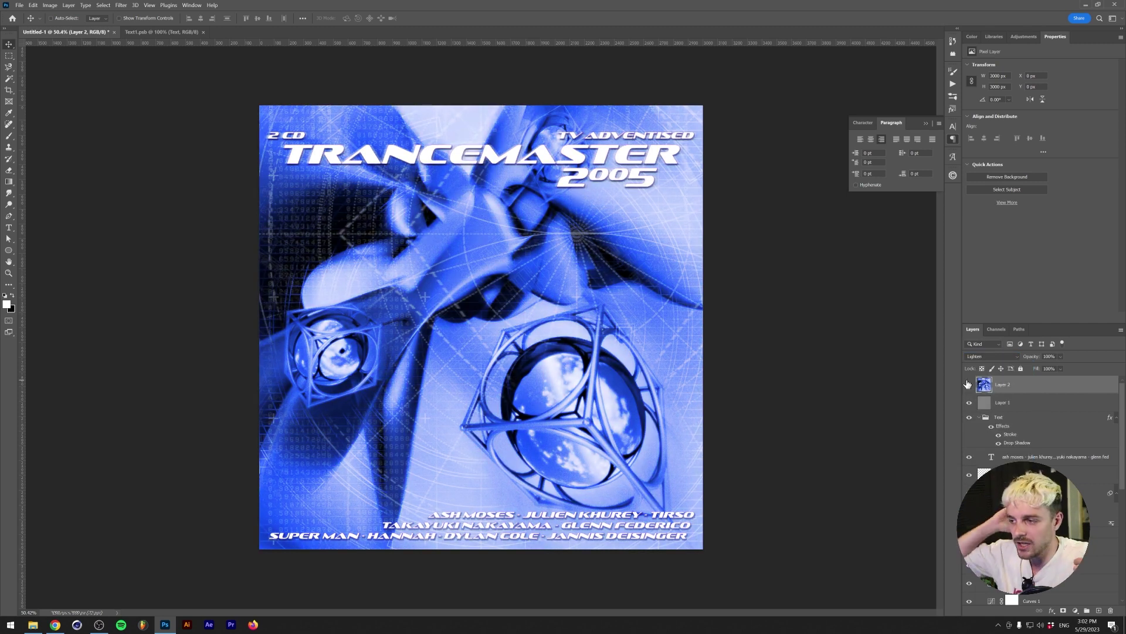